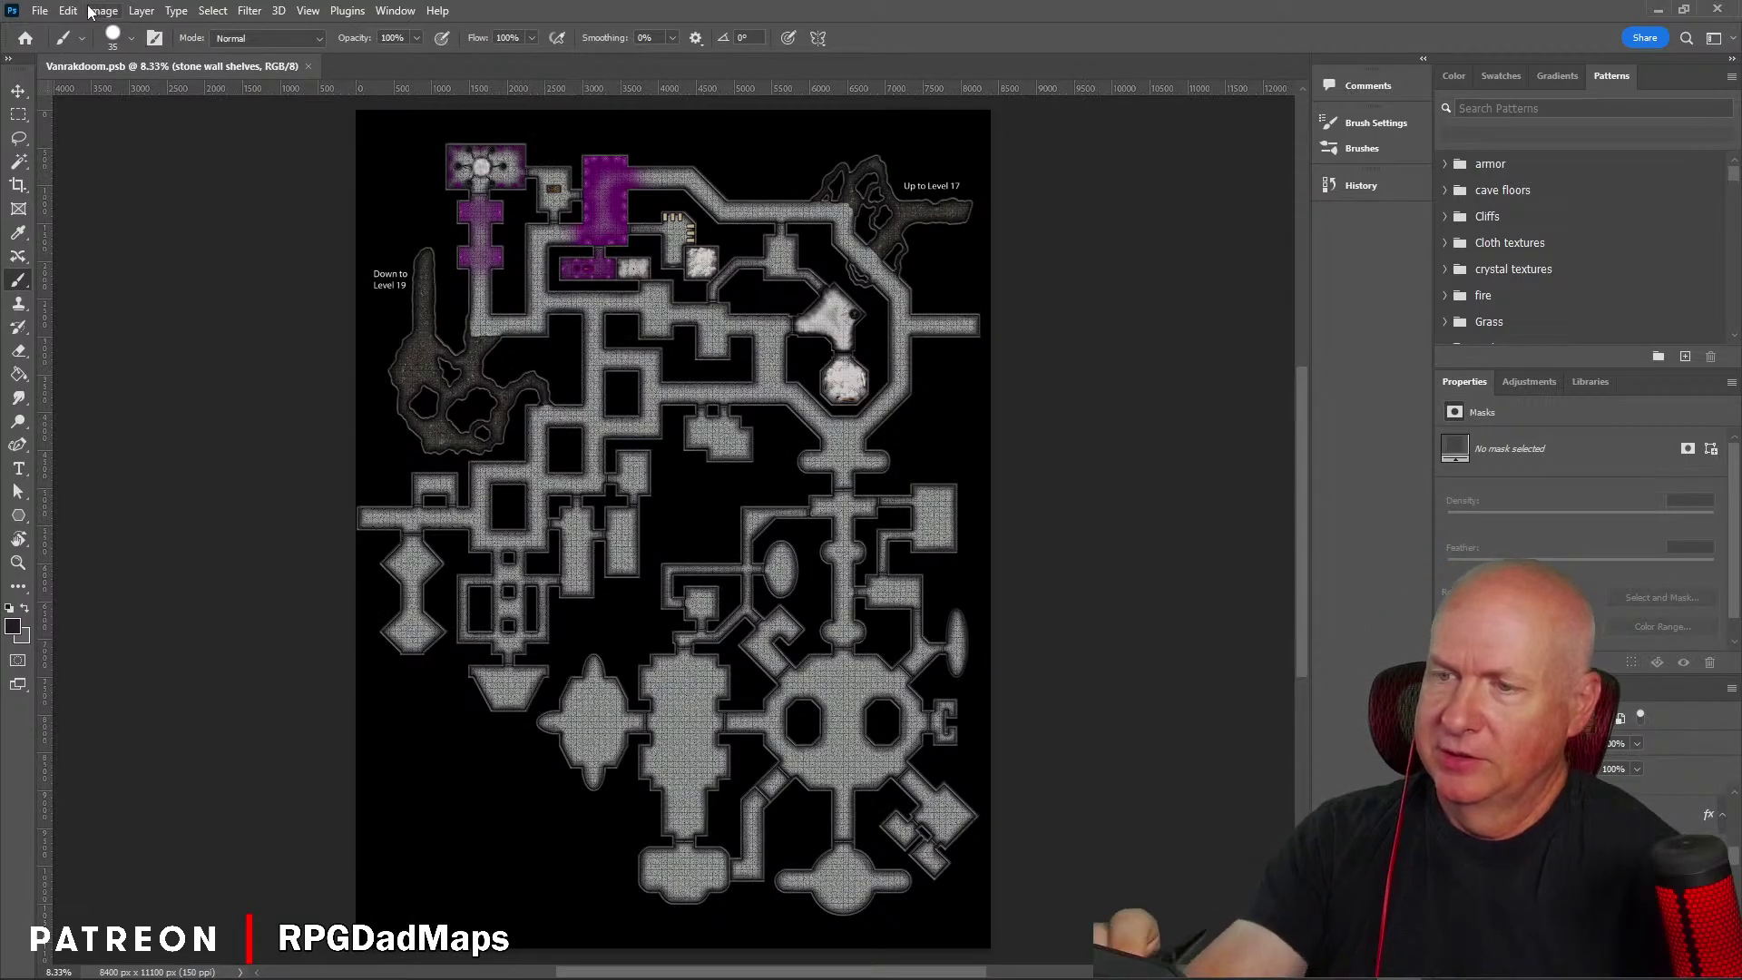
Step: Open the recent file Vanrakdoom assets.psd from the PS redo folder
click(41, 14)
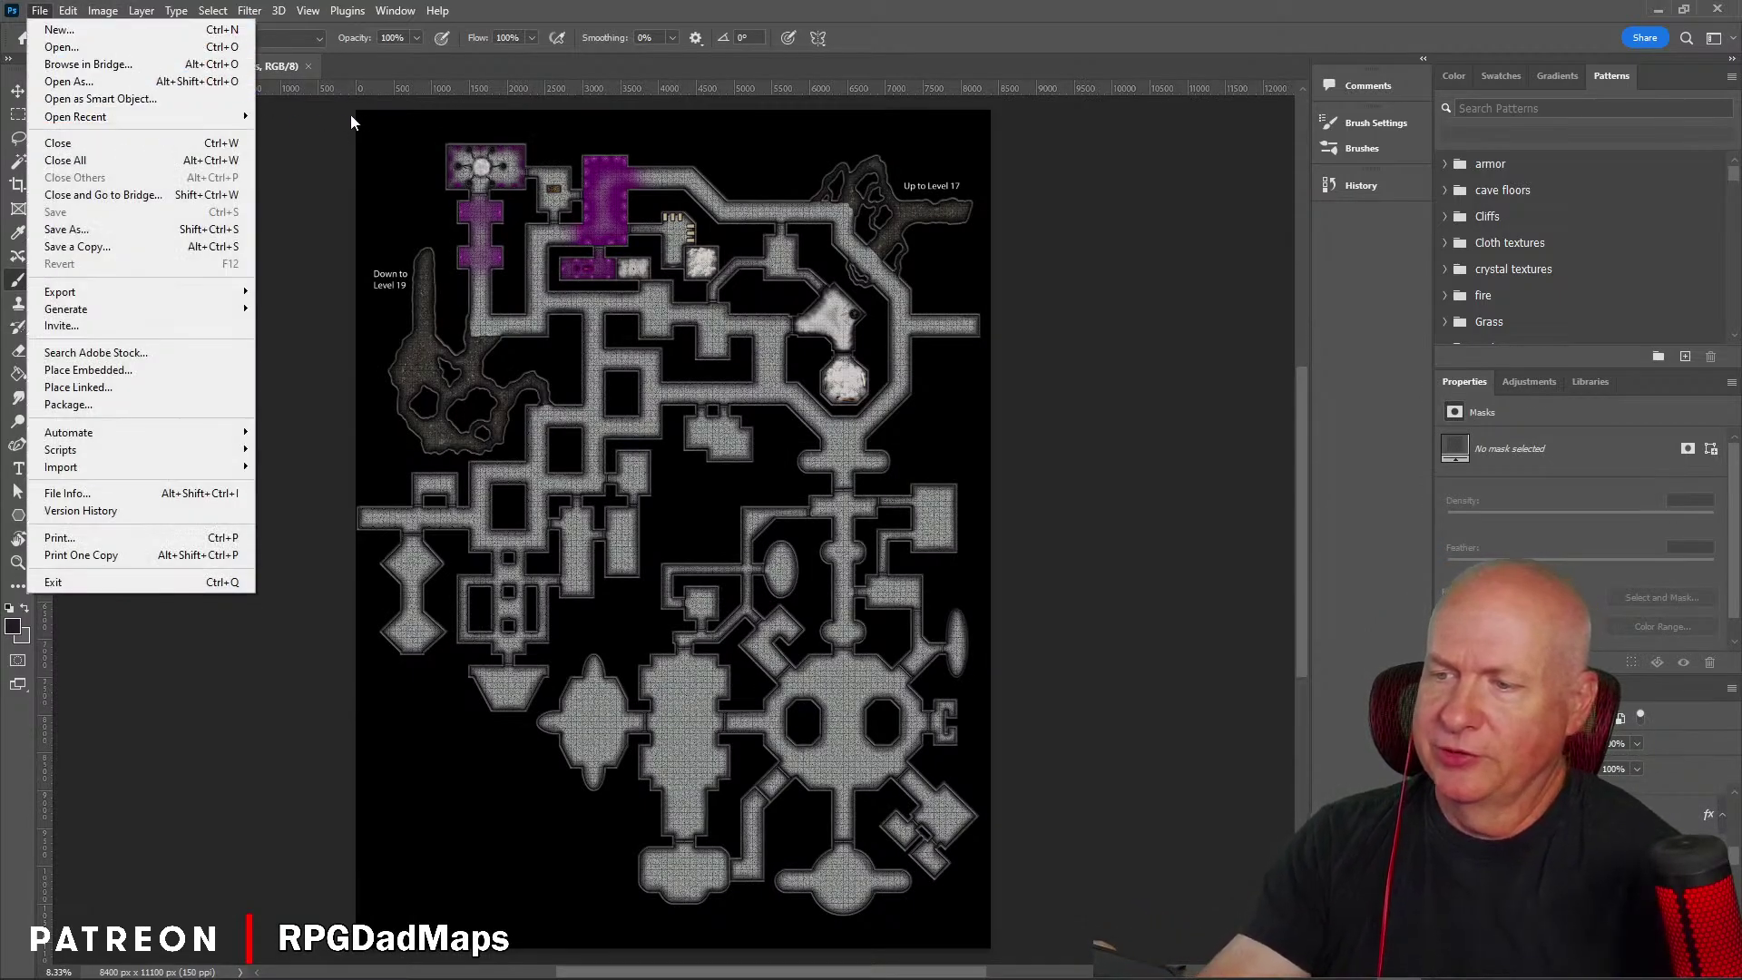
mouse_move(247, 118)
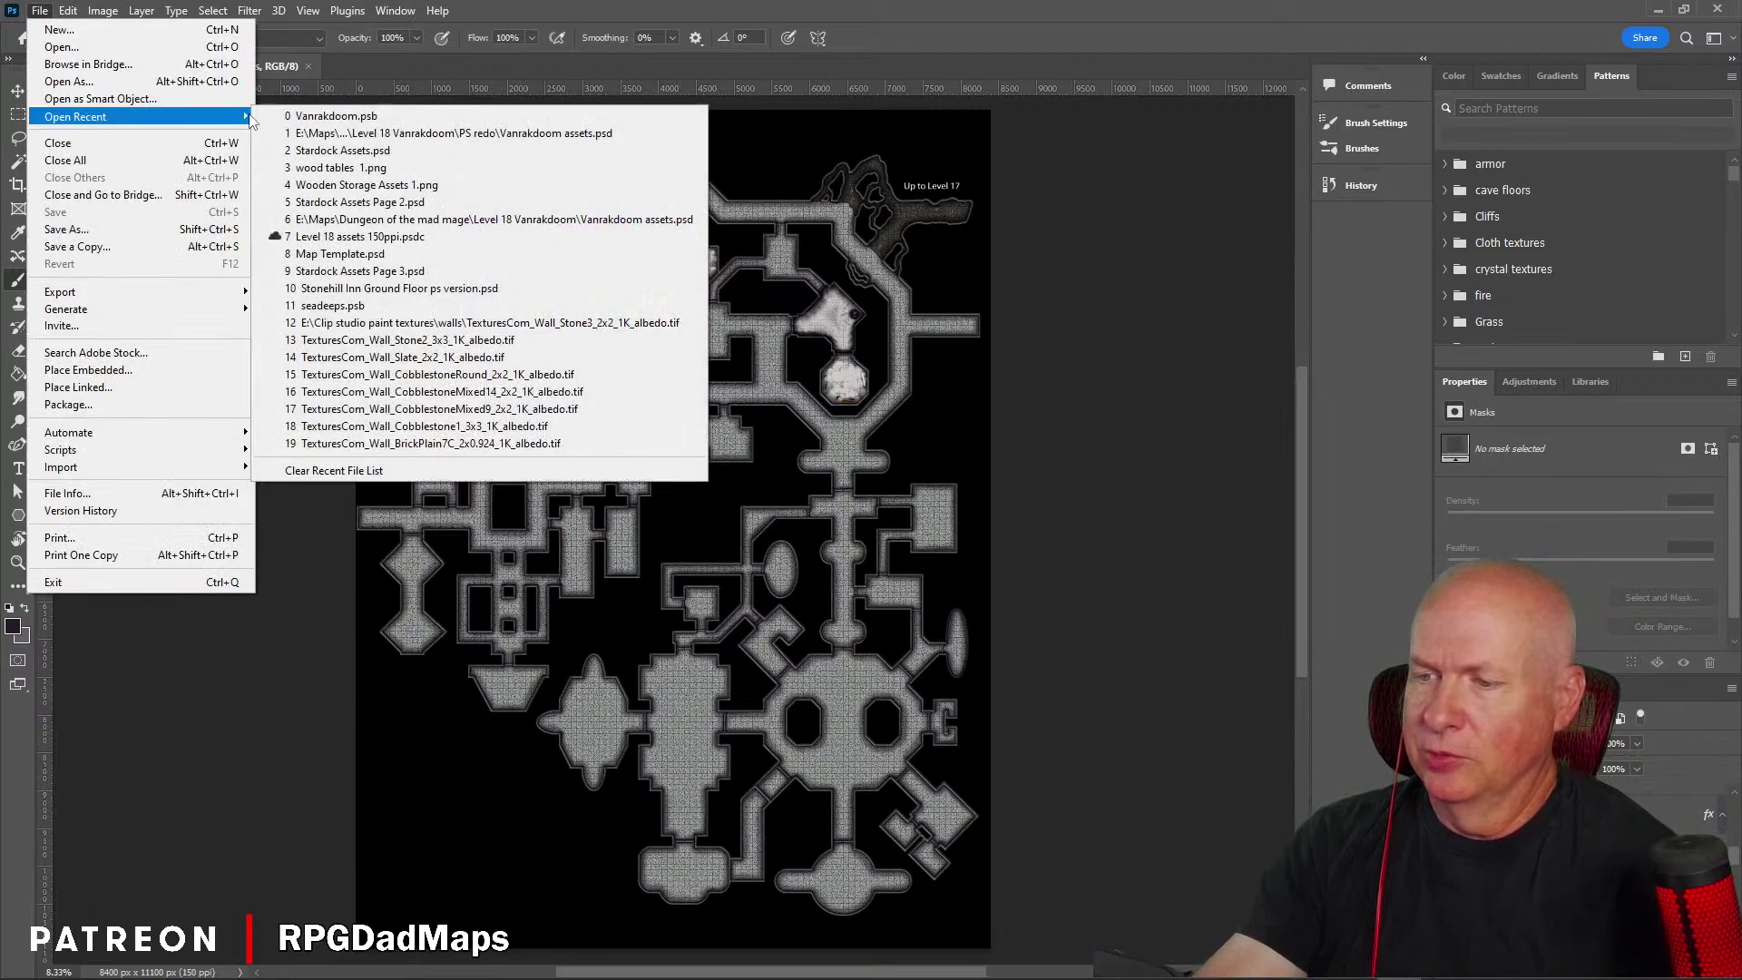
click(477, 134)
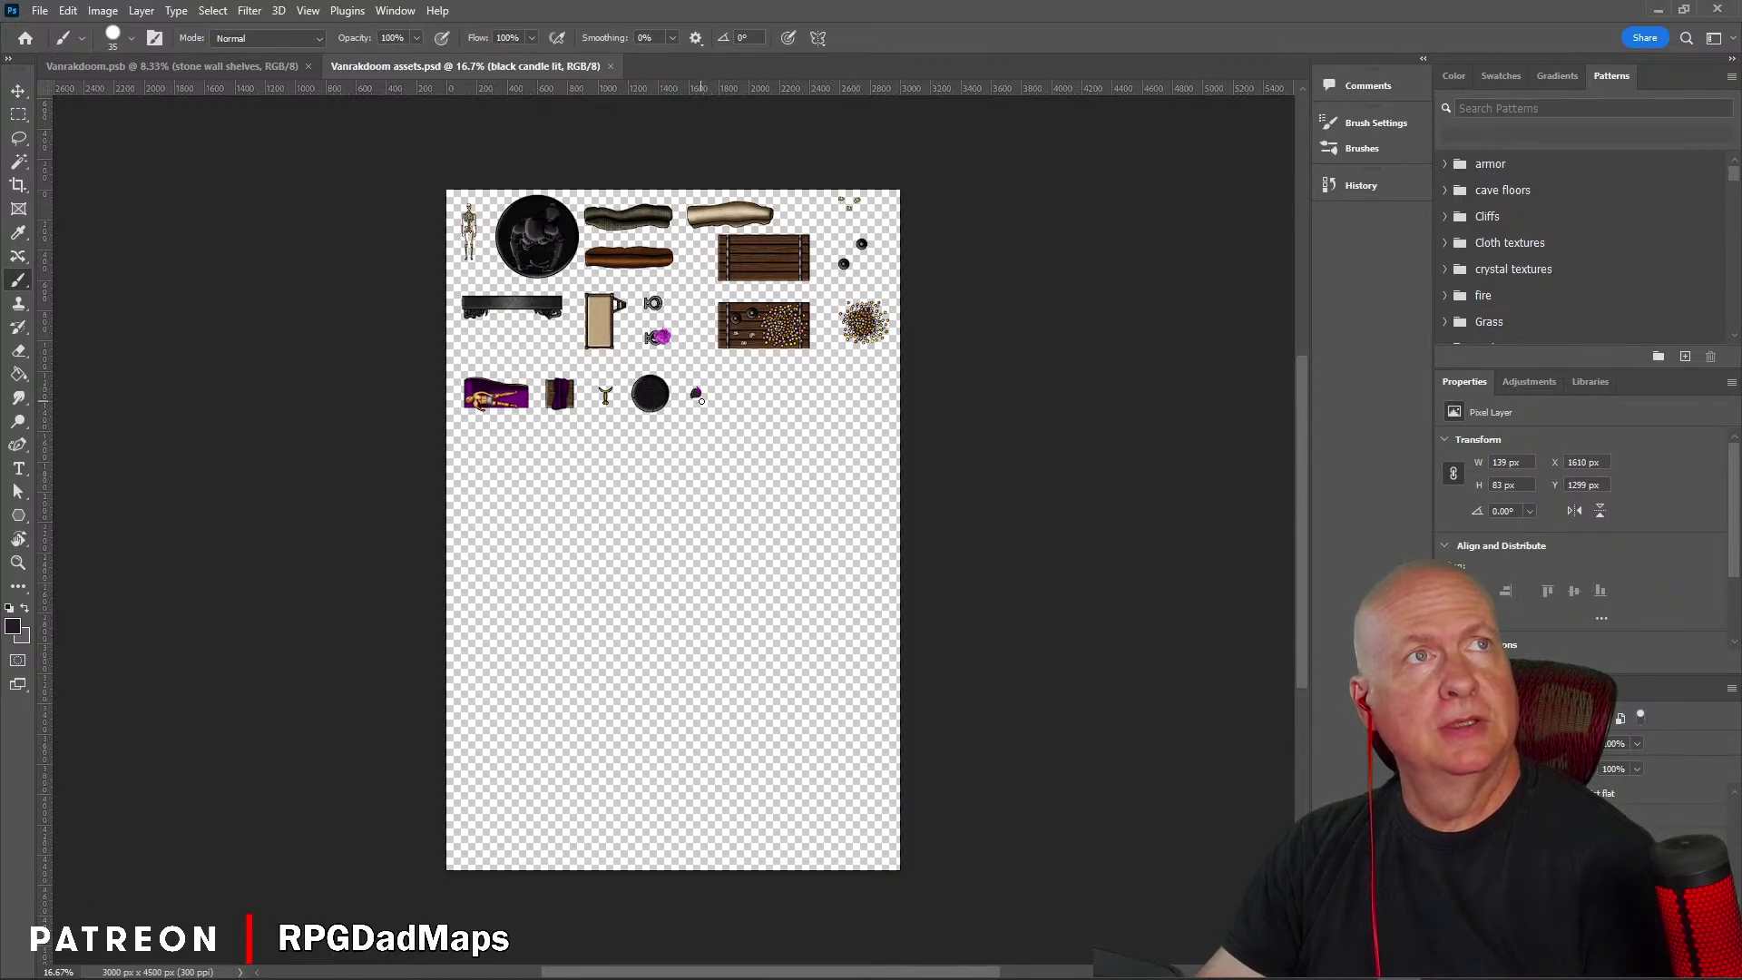
Step: Copy the small lit black candle in the assets document using a rectangular marquee around it
scroll(701, 399, up, 4)
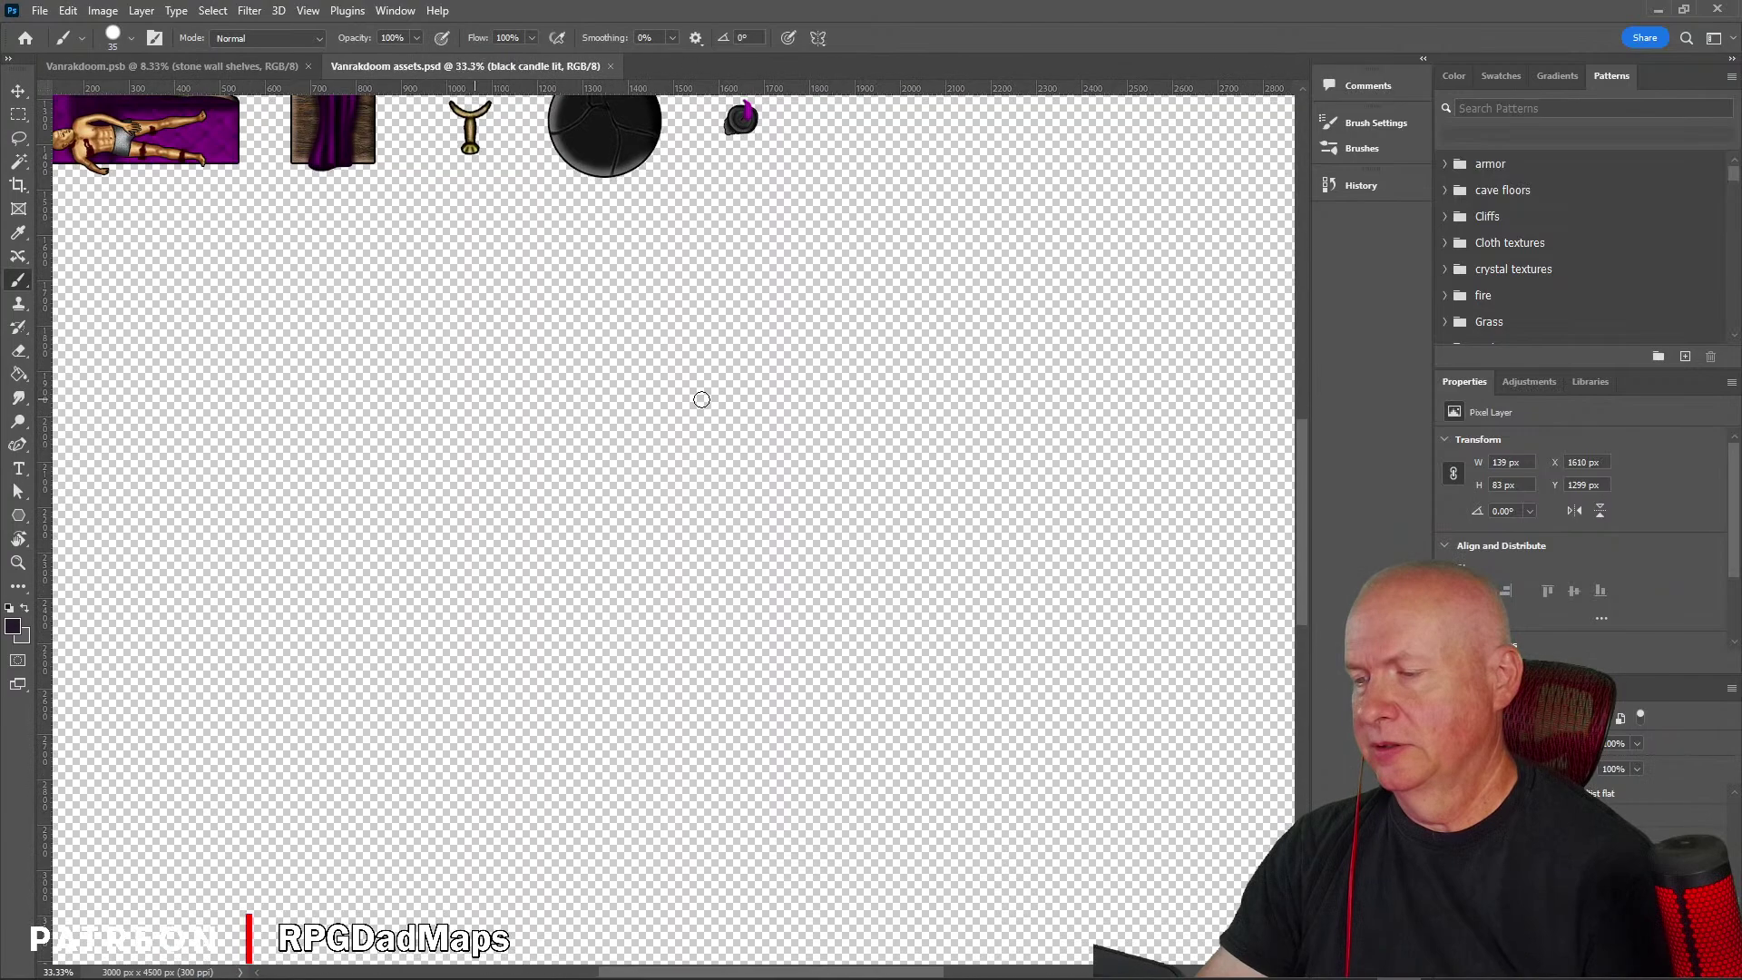
scroll(1303, 446, up, 1)
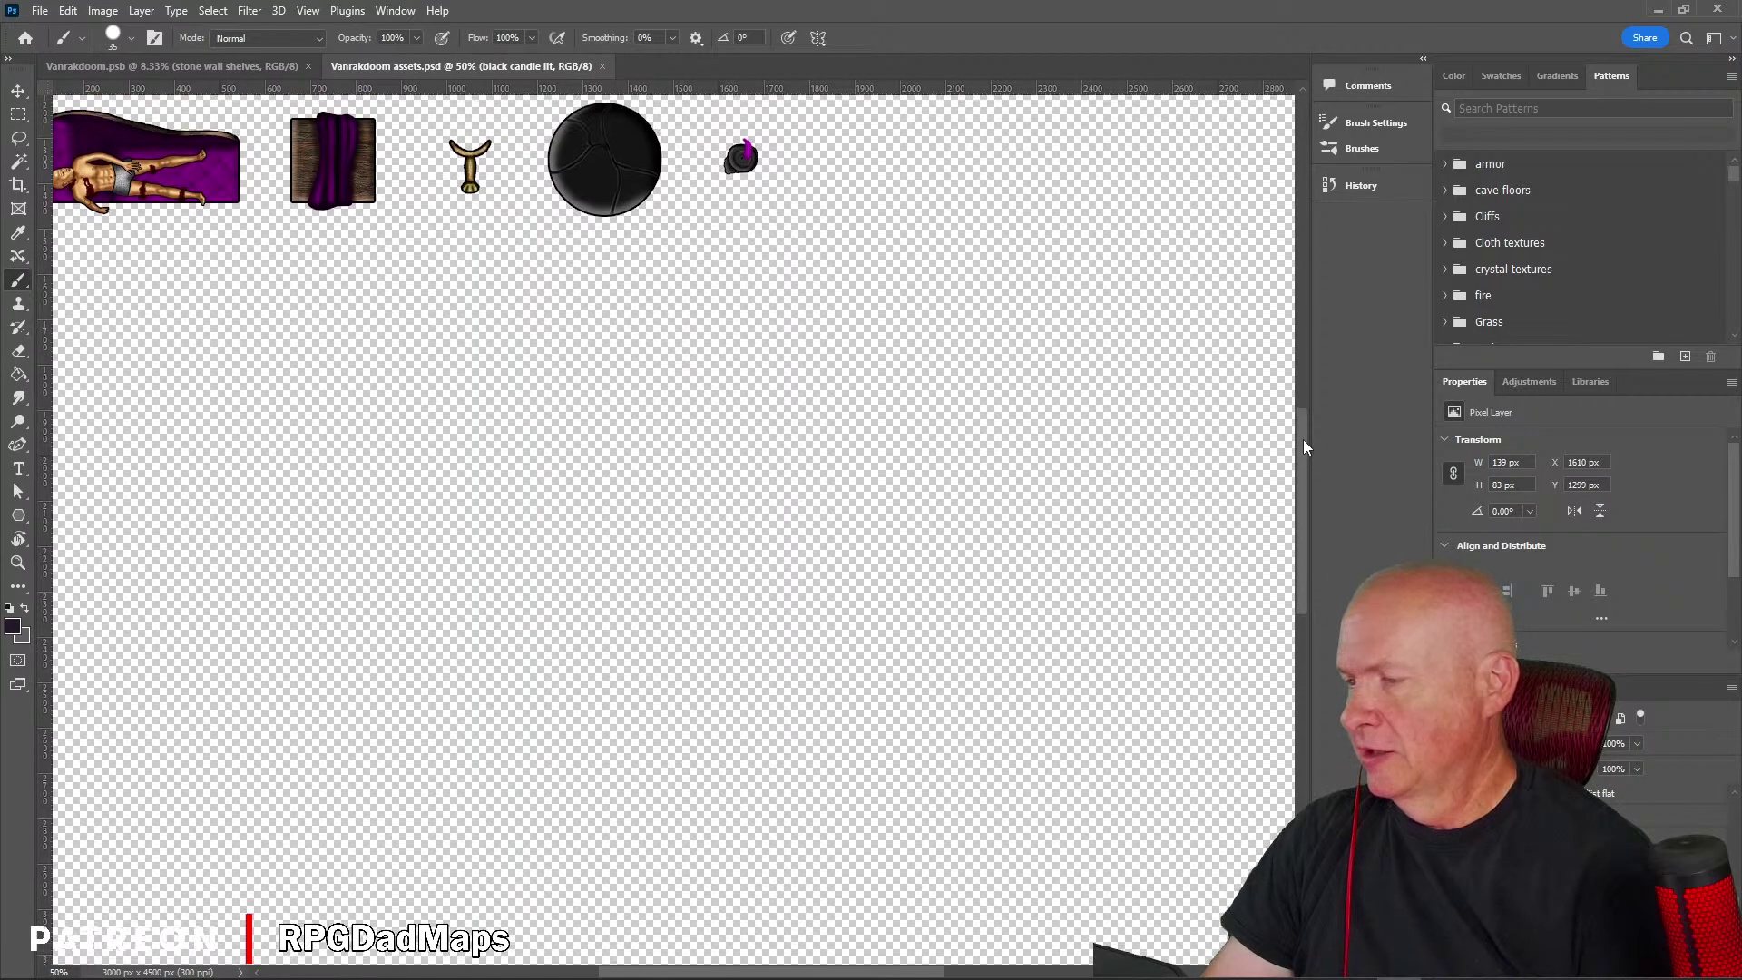
drag(1303, 447, 1304, 400)
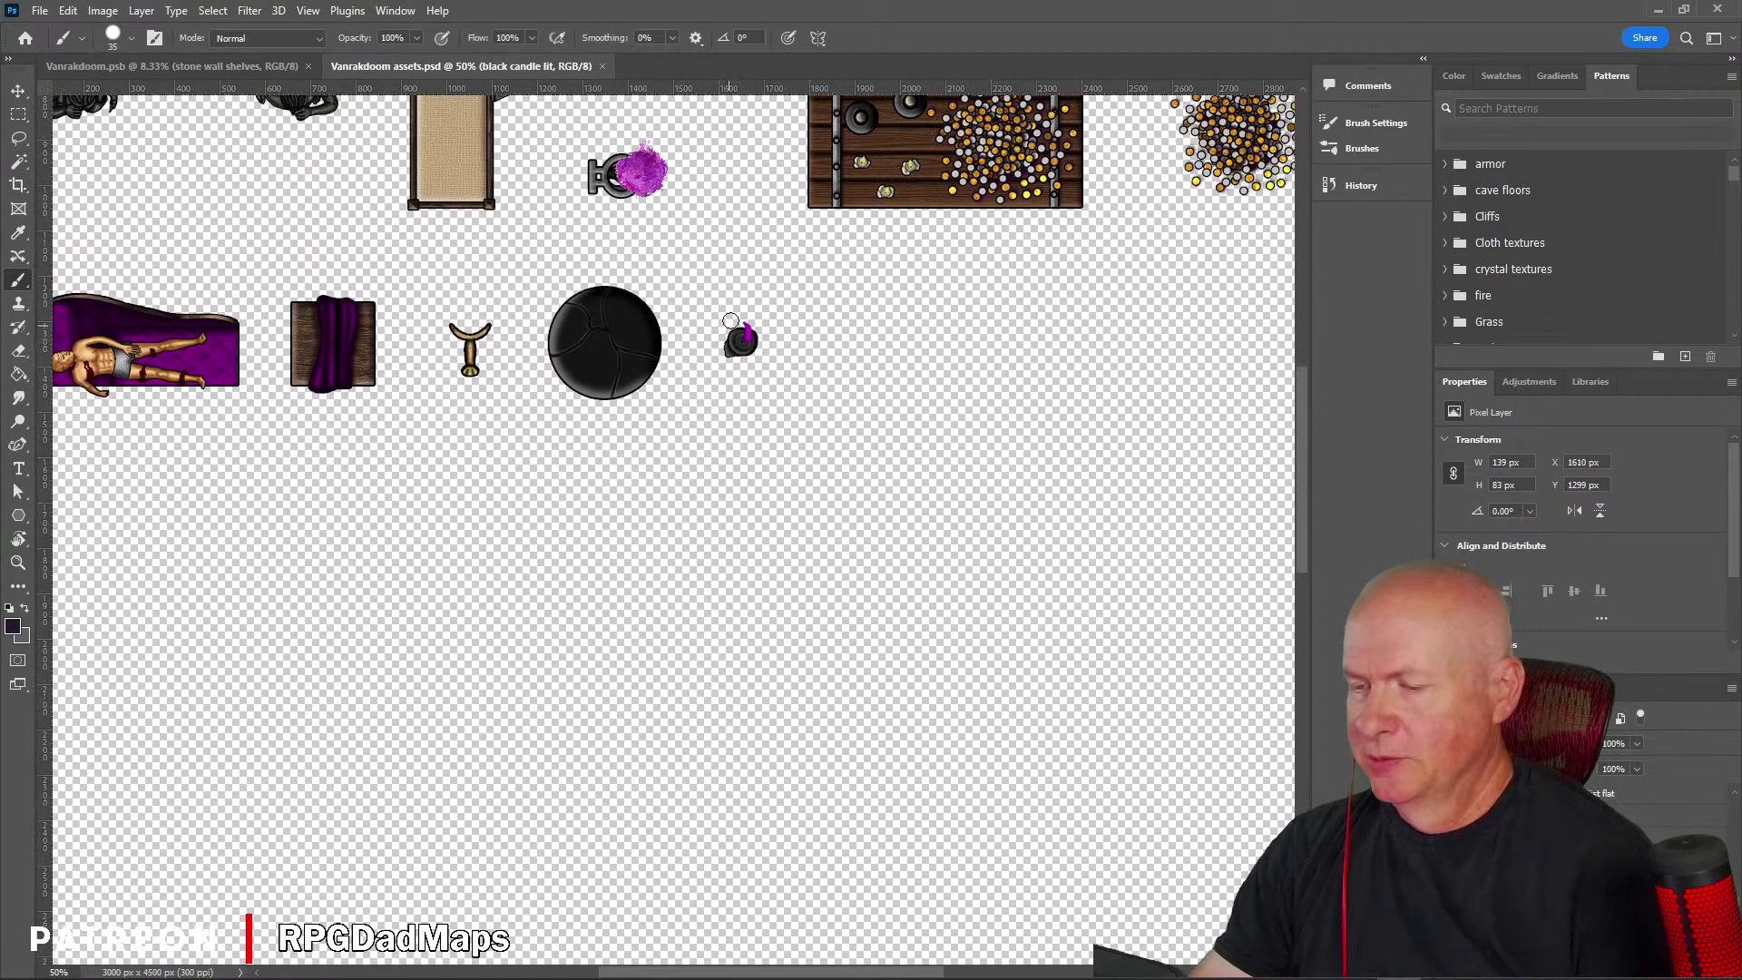
key(m)
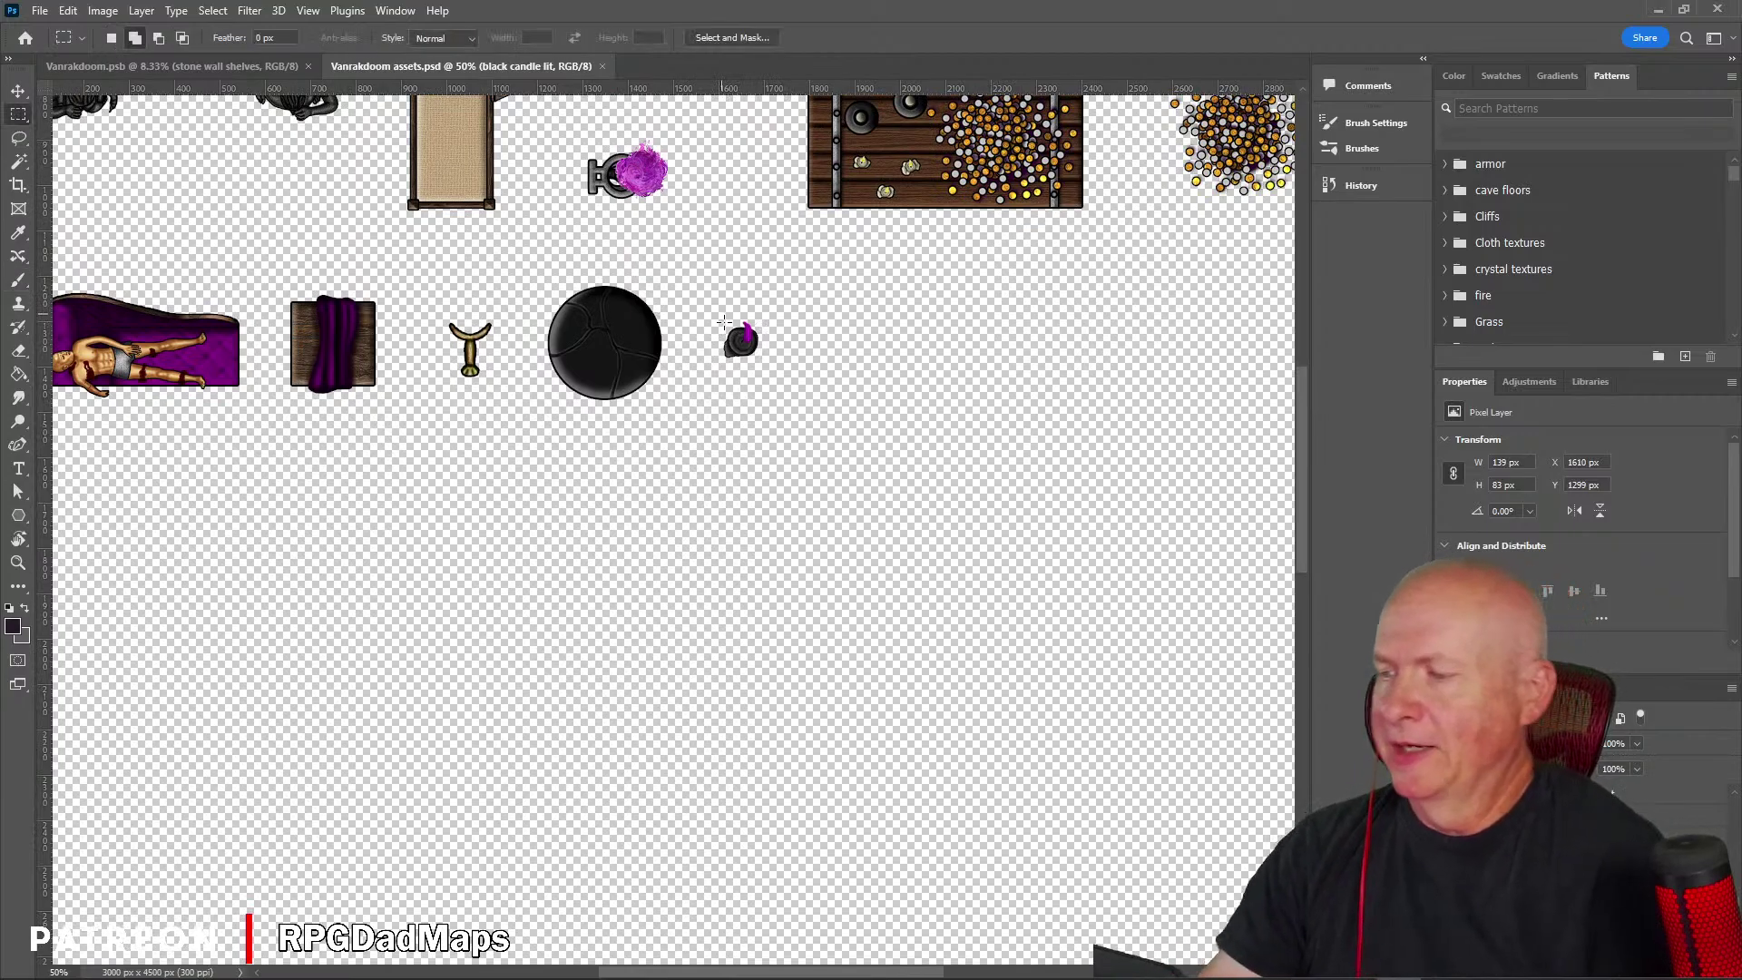
drag(712, 315, 775, 368)
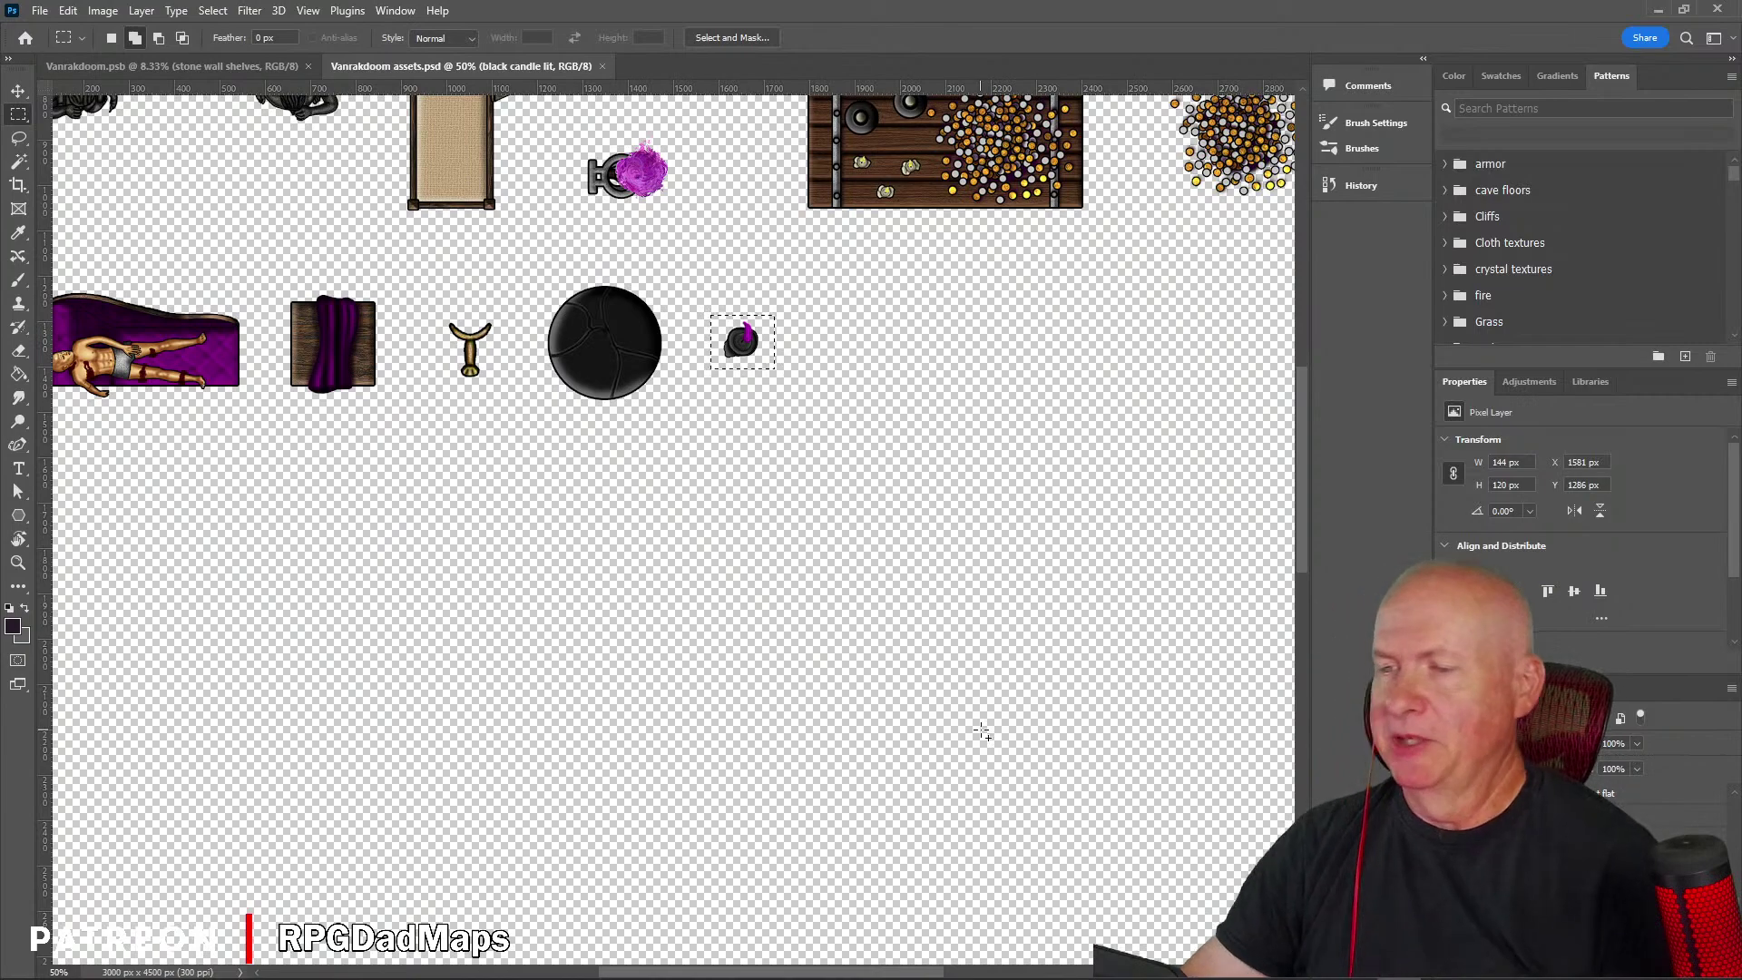
Step: Return to Vanrakdoom.psb, select the "on floor" entry among the layers and create a group named "candles area 12"
click(255, 74)
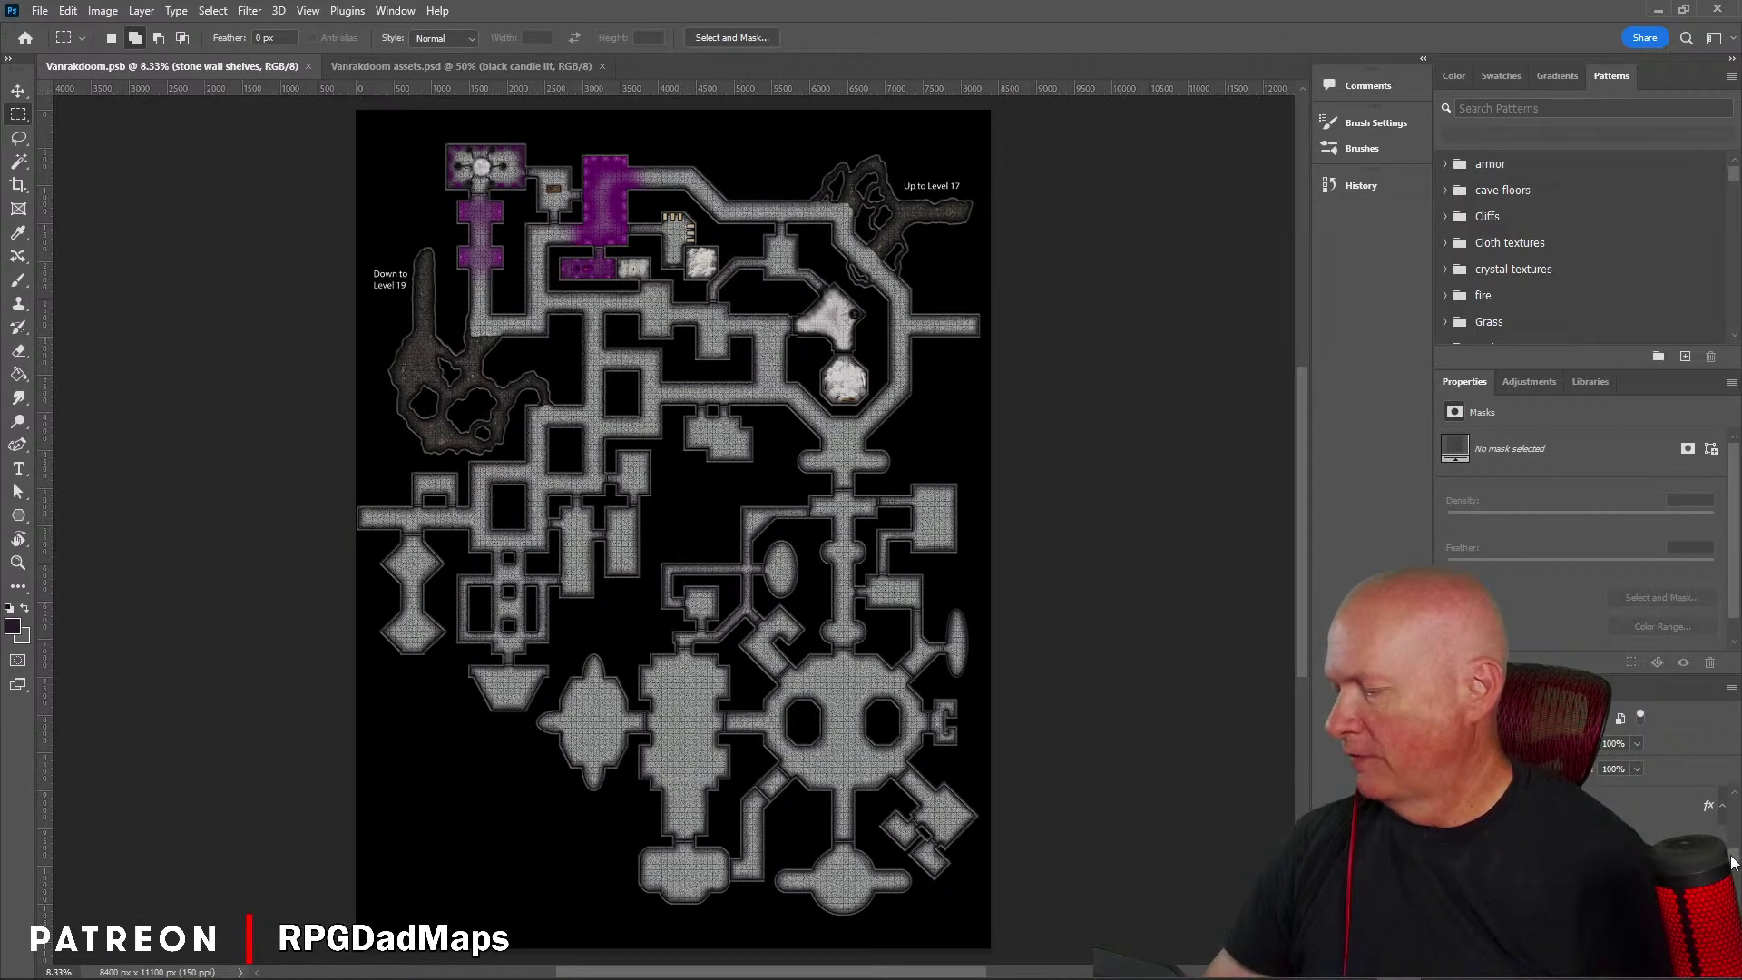
drag(1733, 862, 1733, 843)
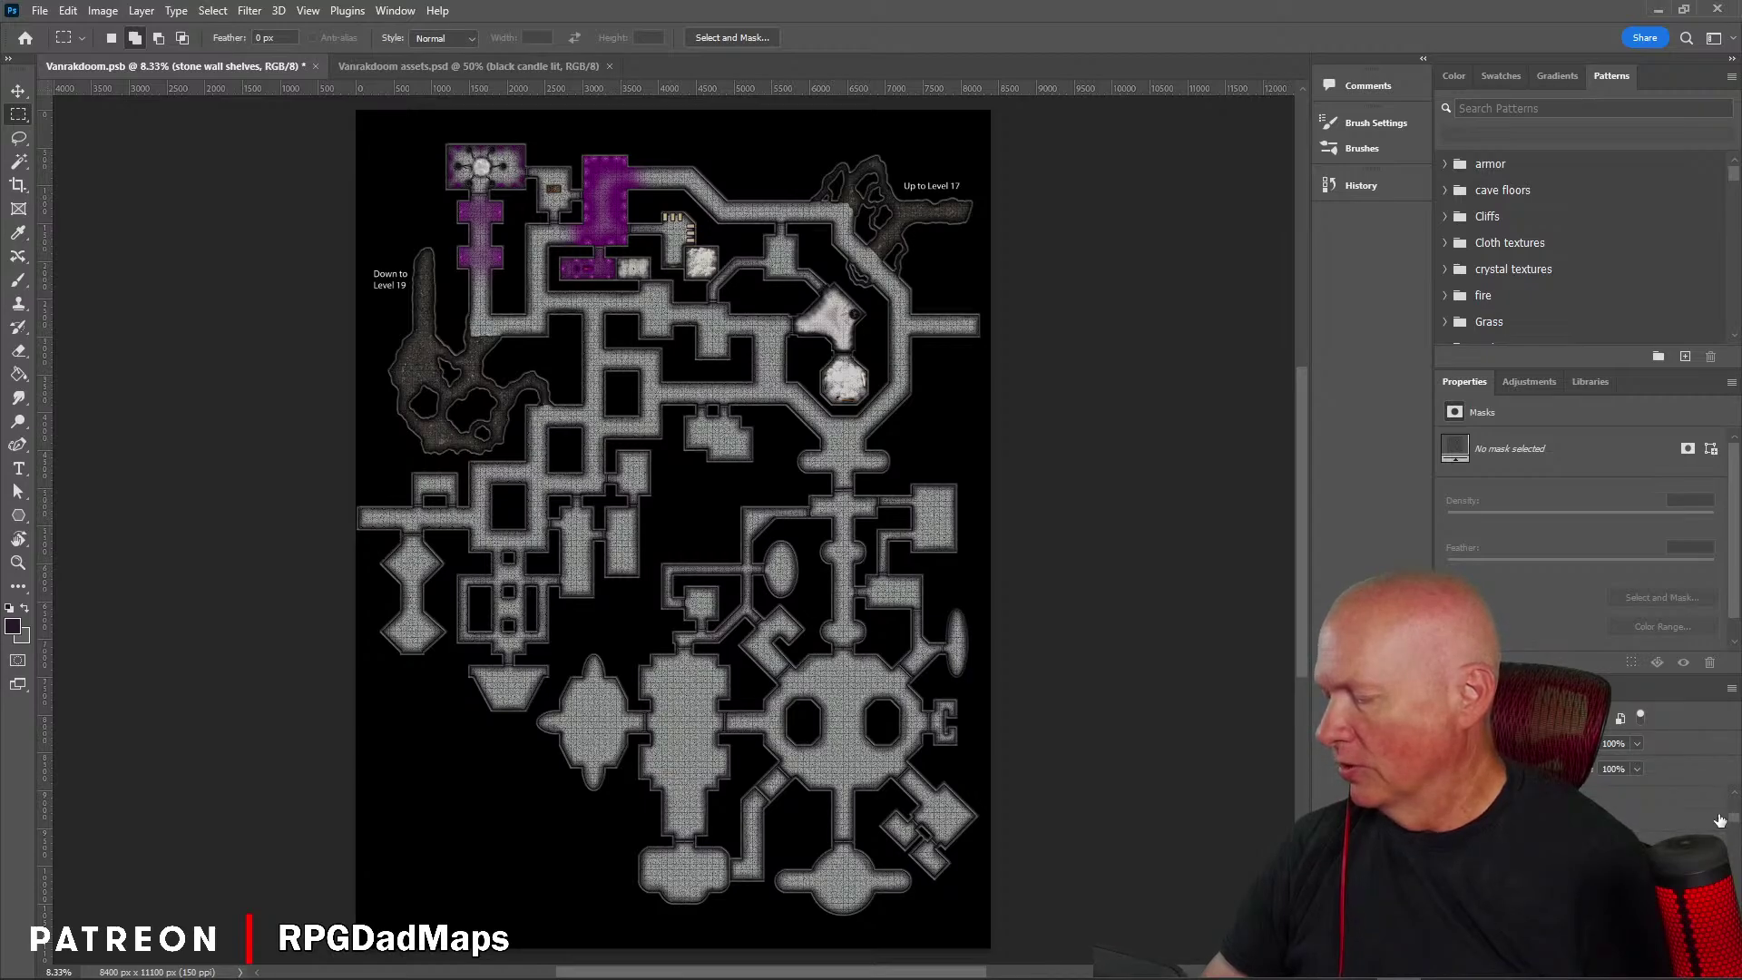
click(1720, 821)
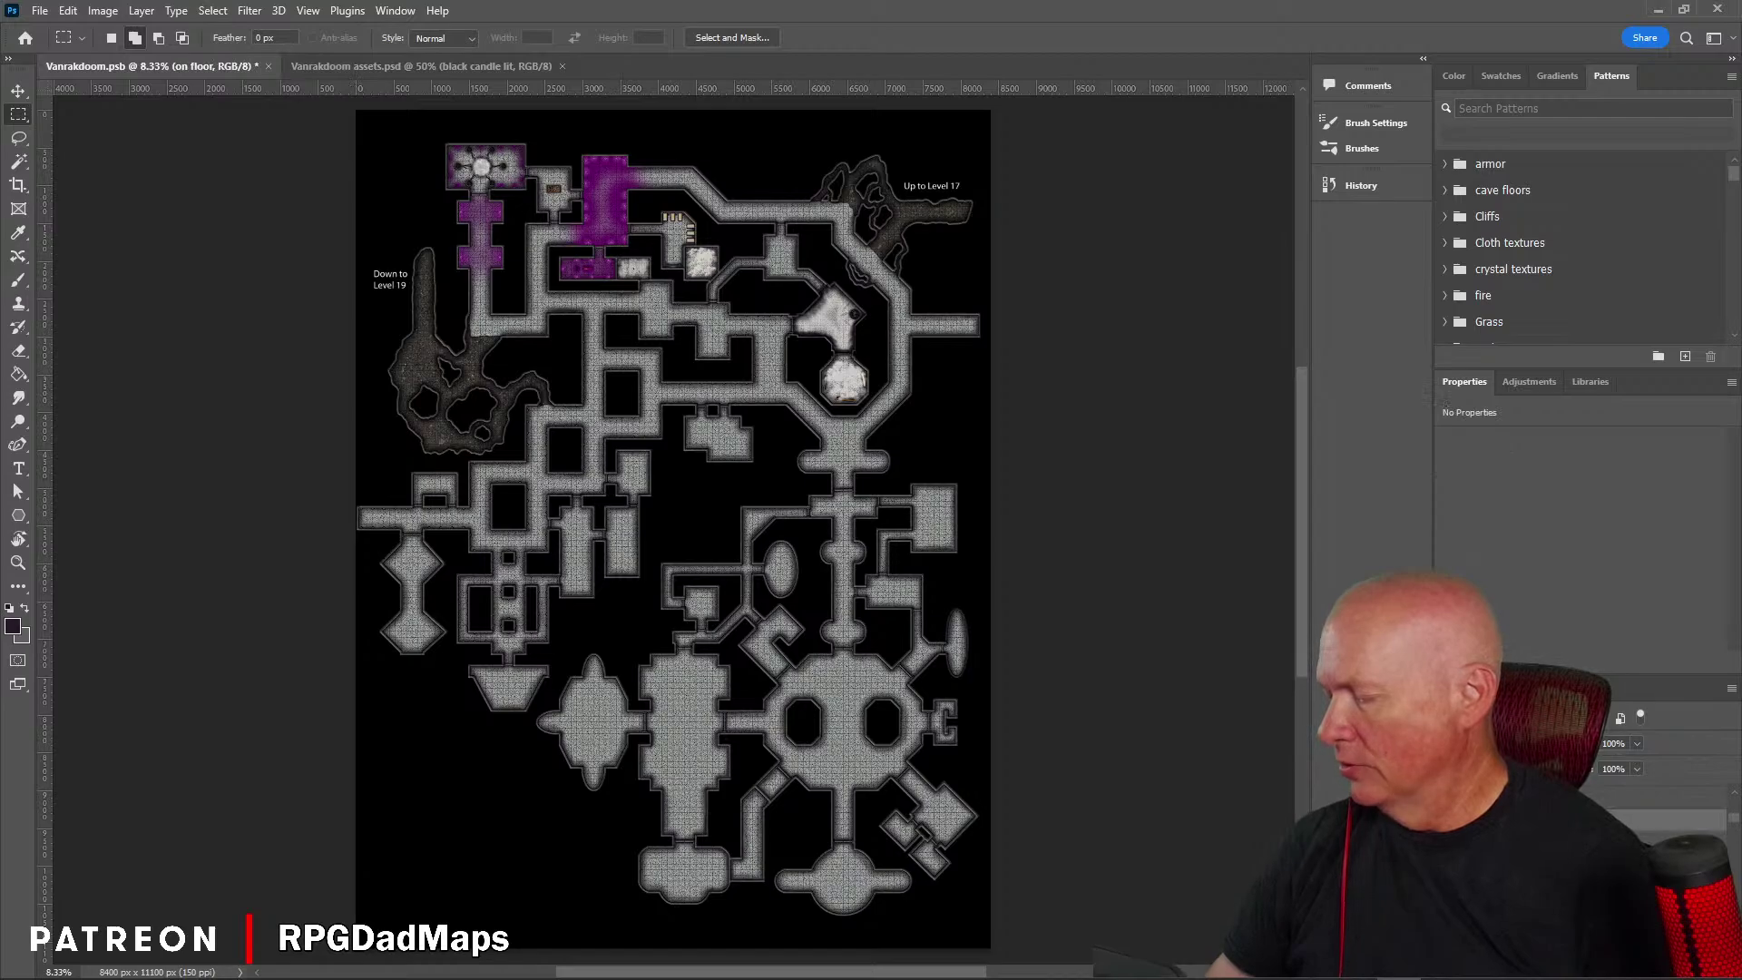
key(ctrl+g)
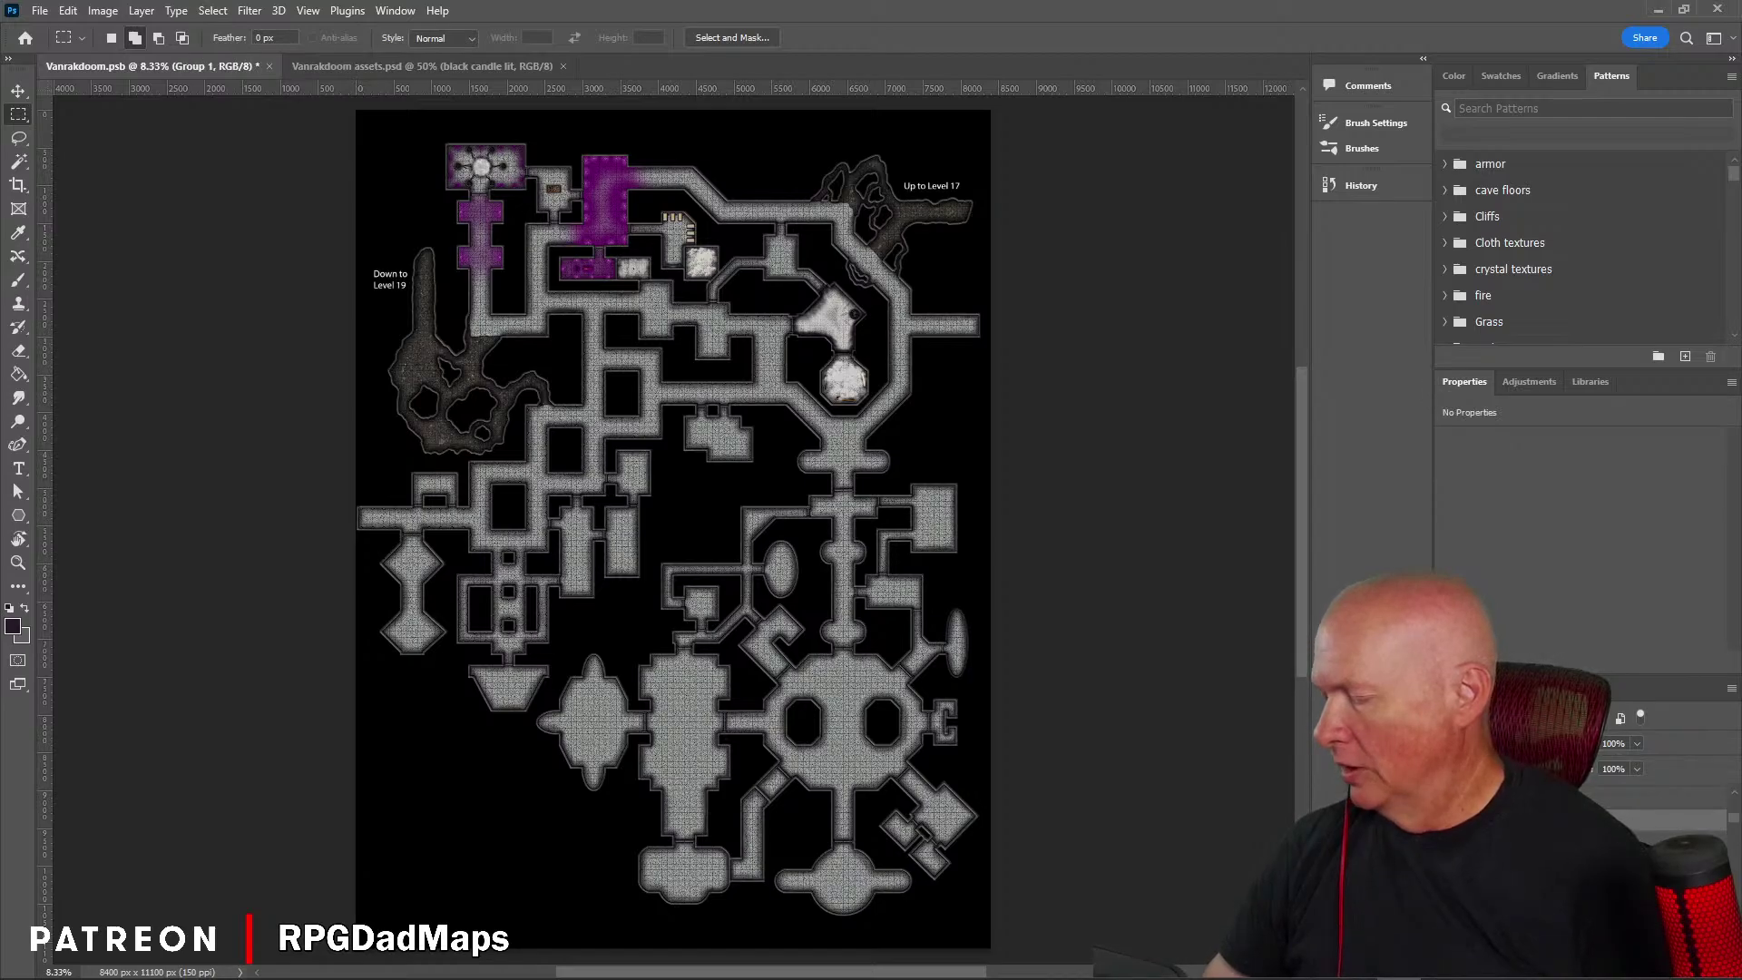
click(1679, 838)
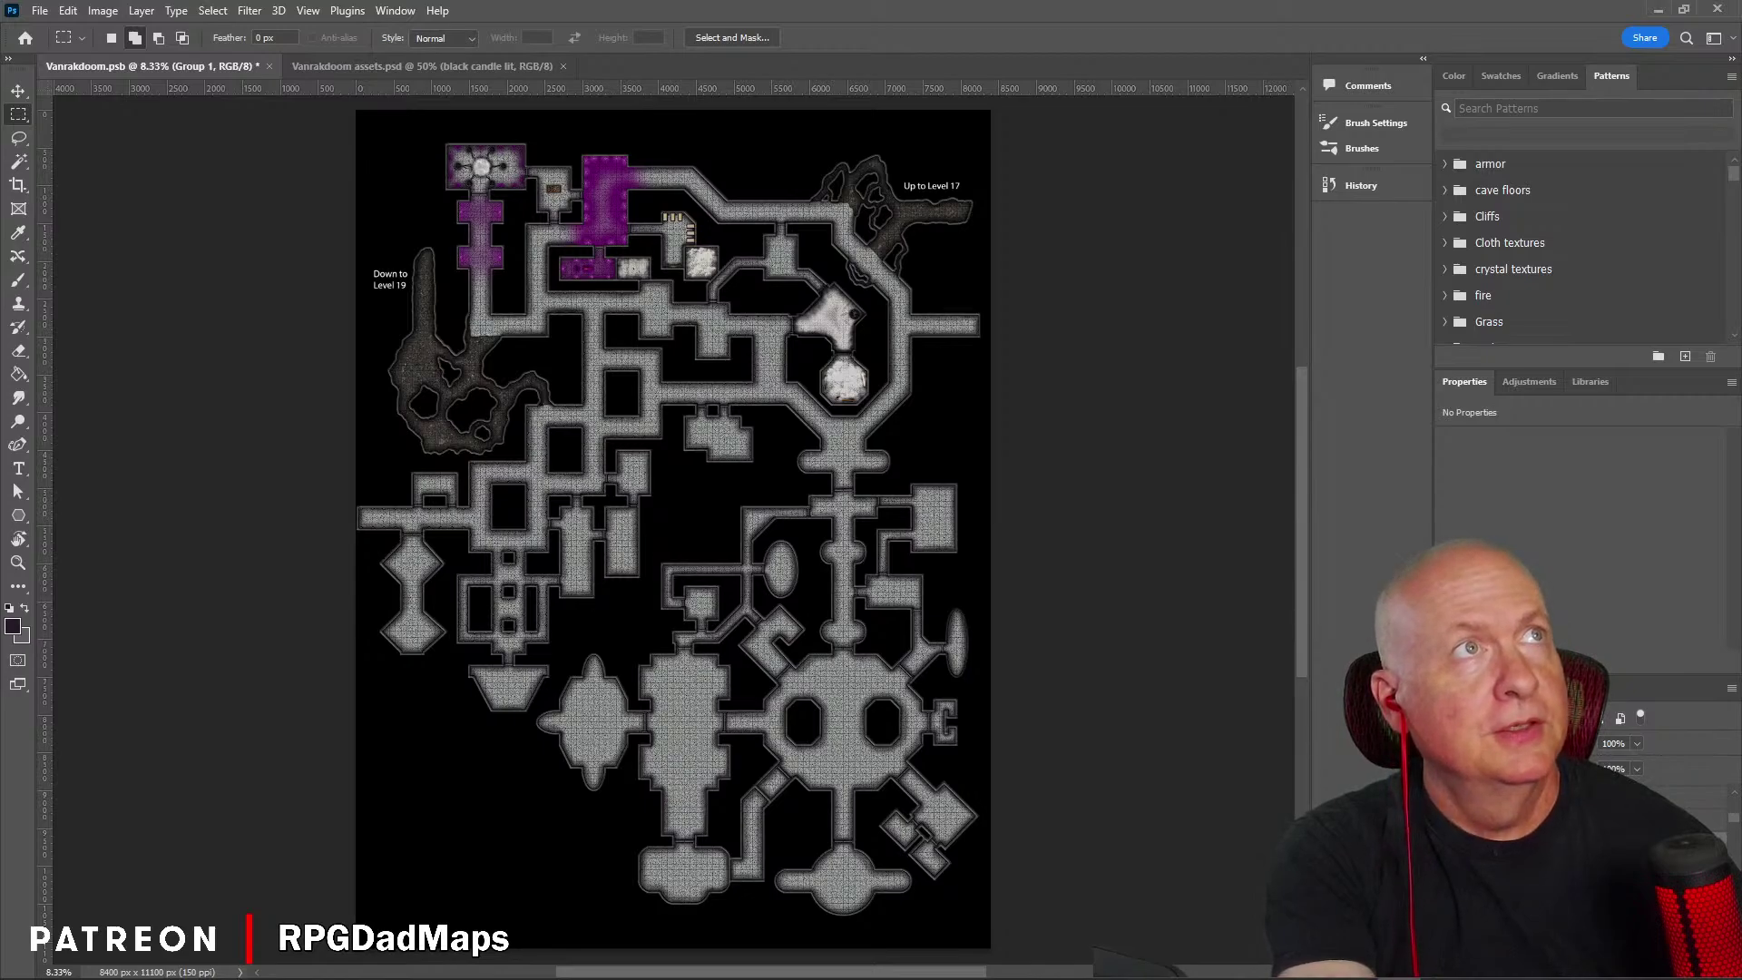
key(alt+bracketleft)
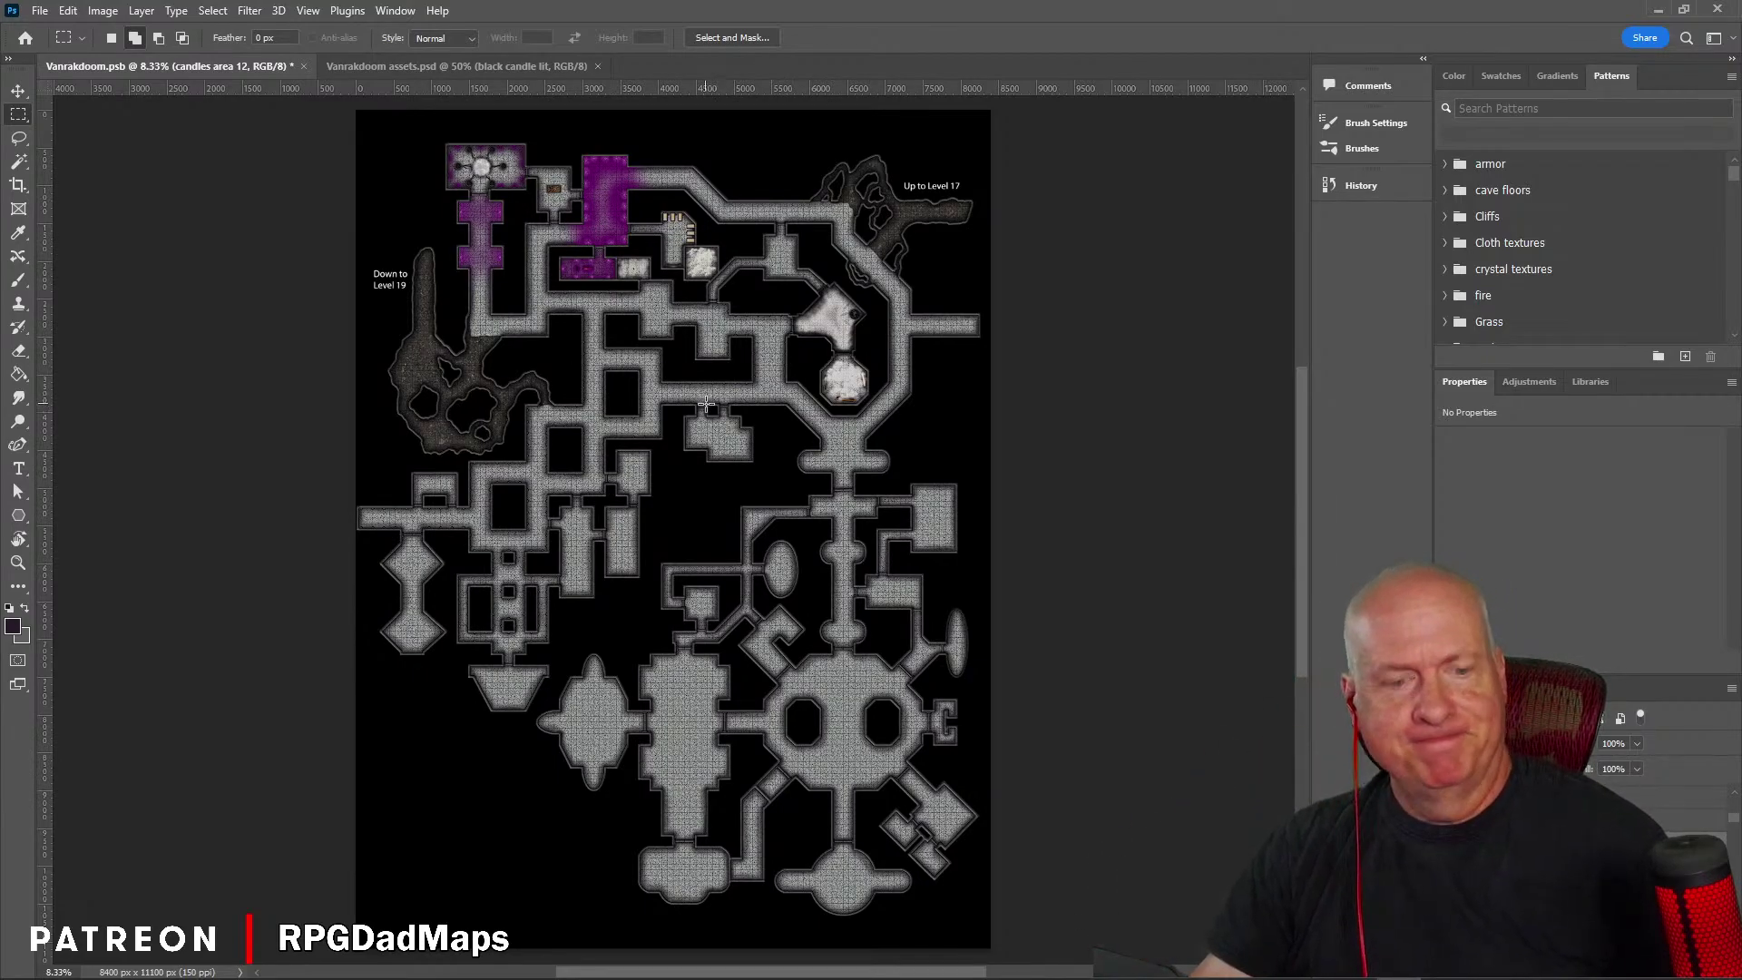
Step: Paste the copied candle into the vertical corridor south of the purple-lit rooms on the map
key(ctrl+plus)
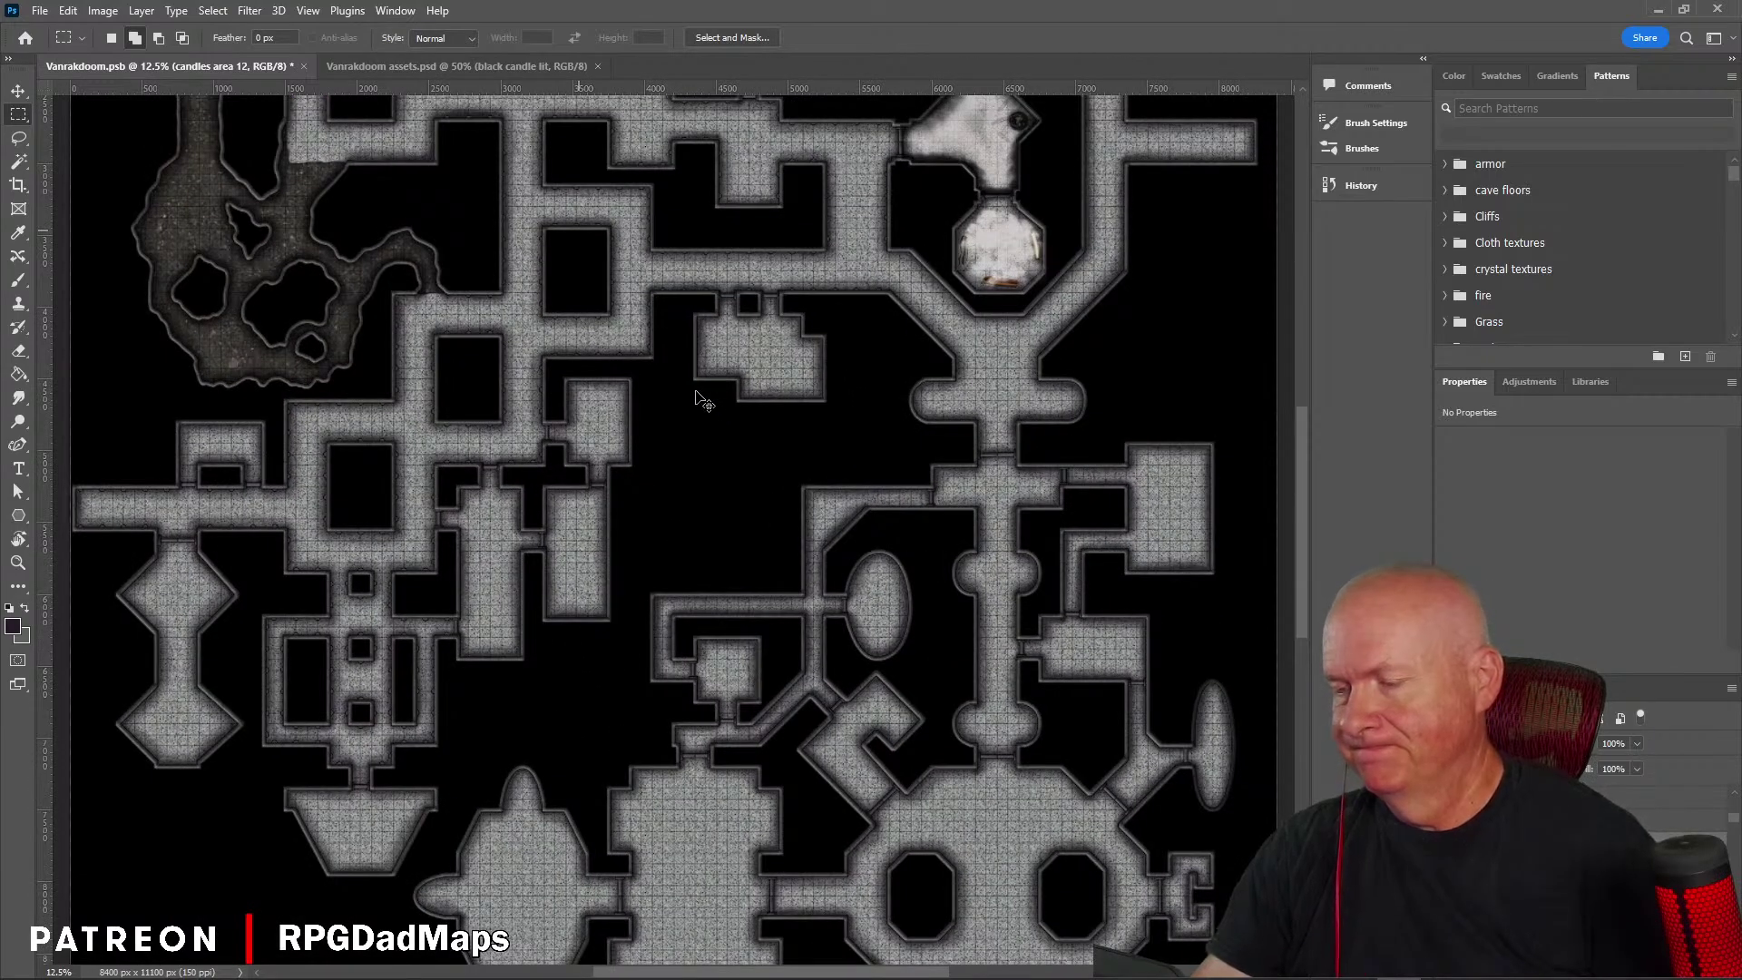
alt+scroll(715, 411, up, 1)
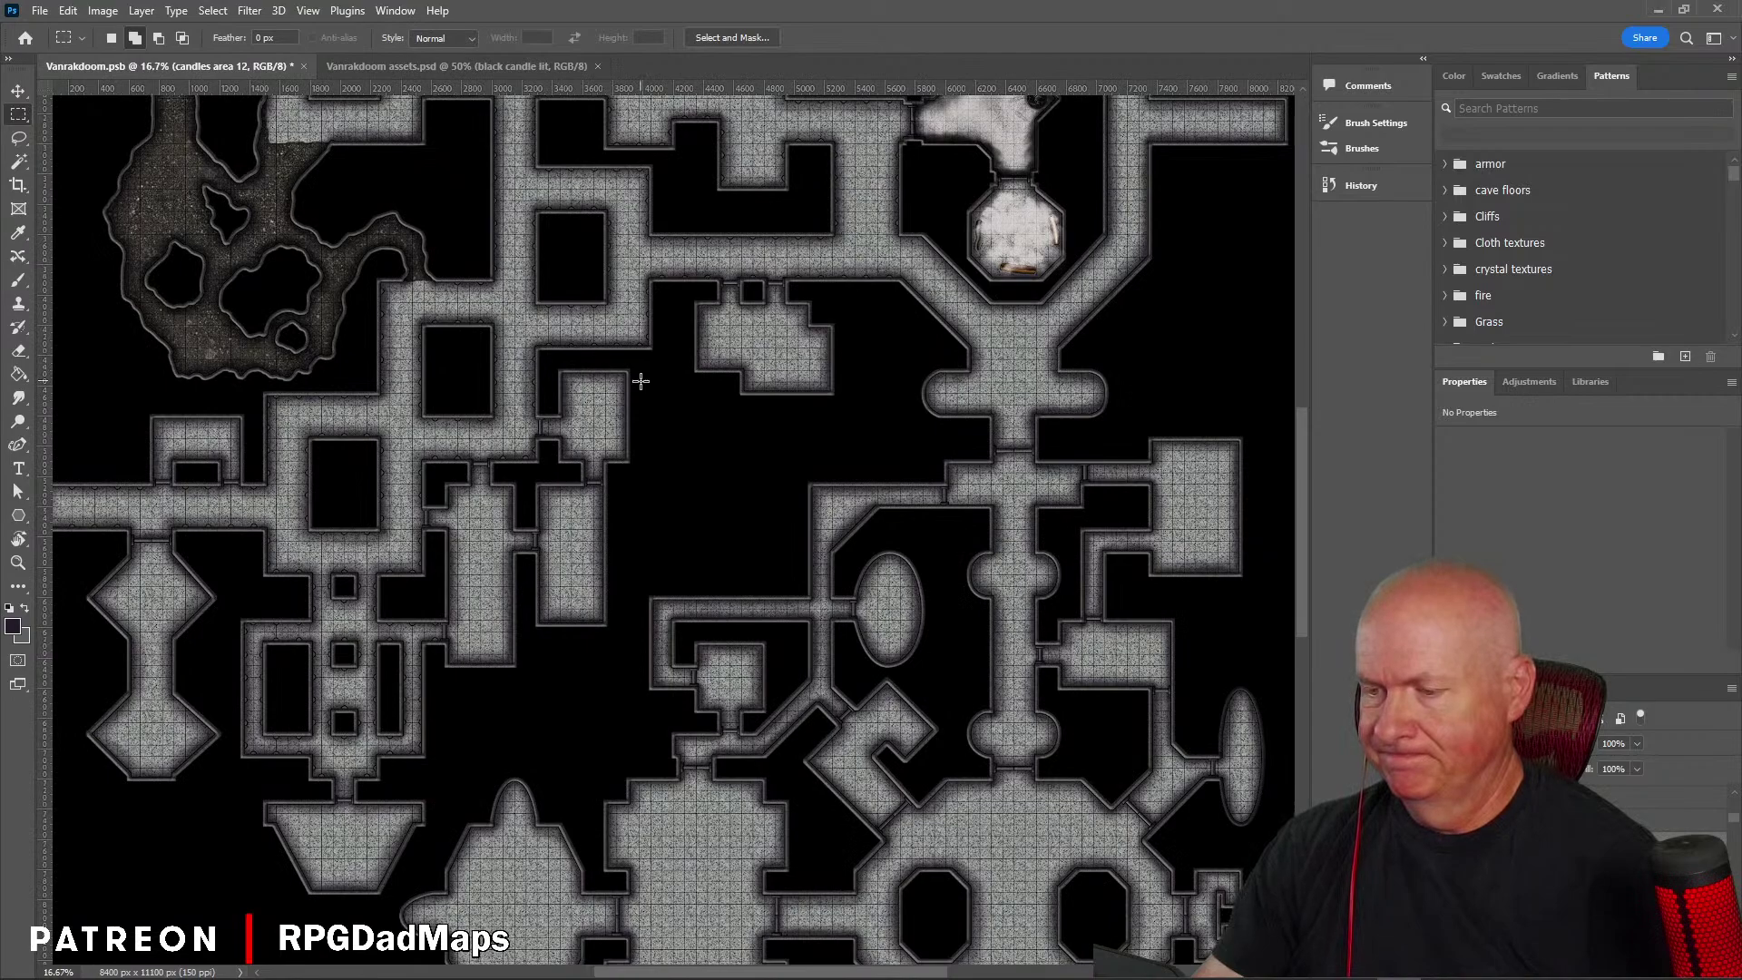
alt+scroll(640, 381, up, 1)
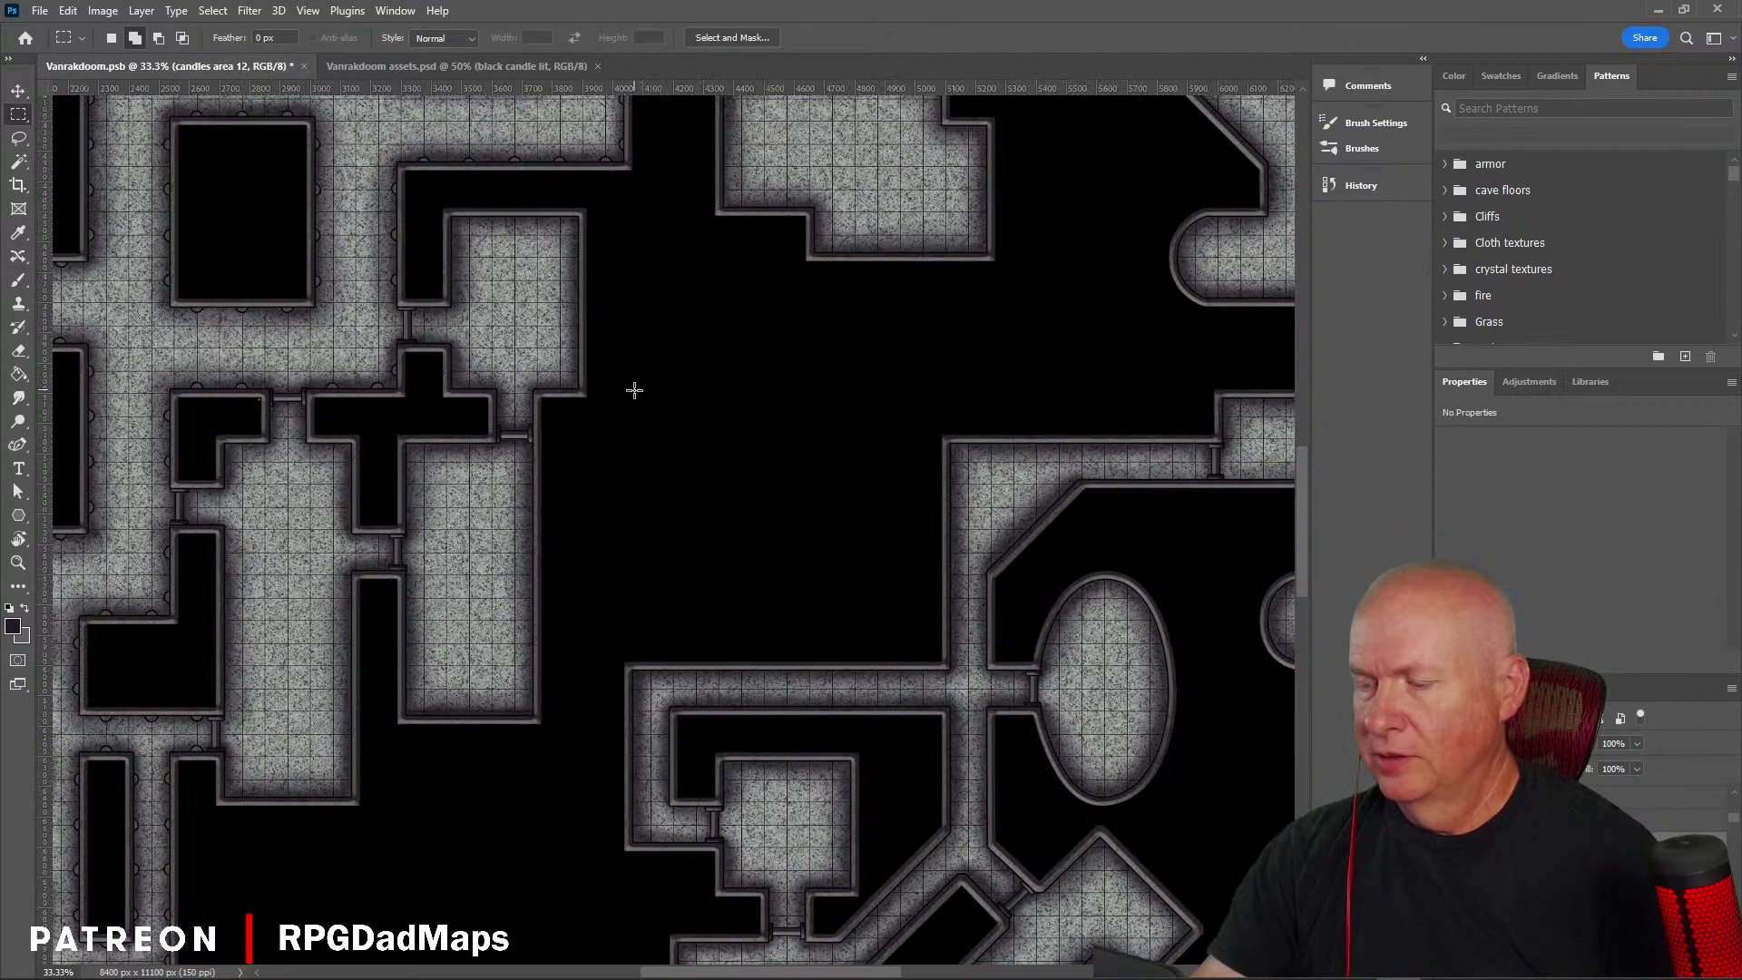
drag(631, 383, 817, 726)
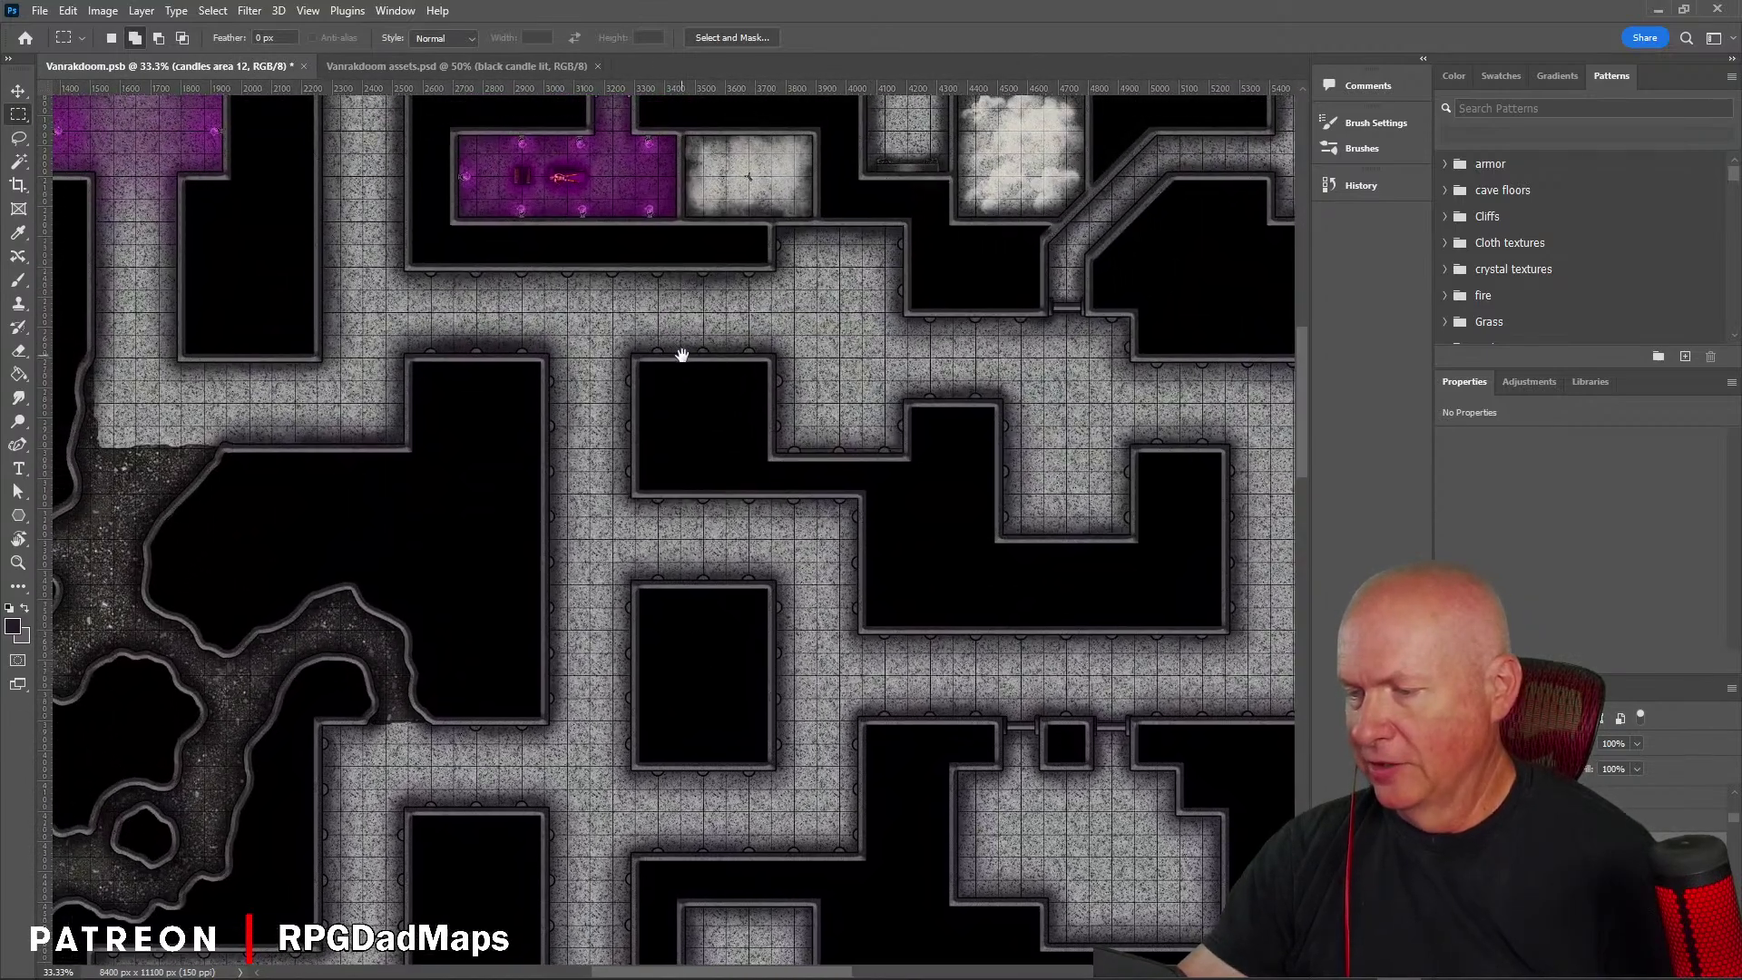
drag(680, 354, 768, 427)
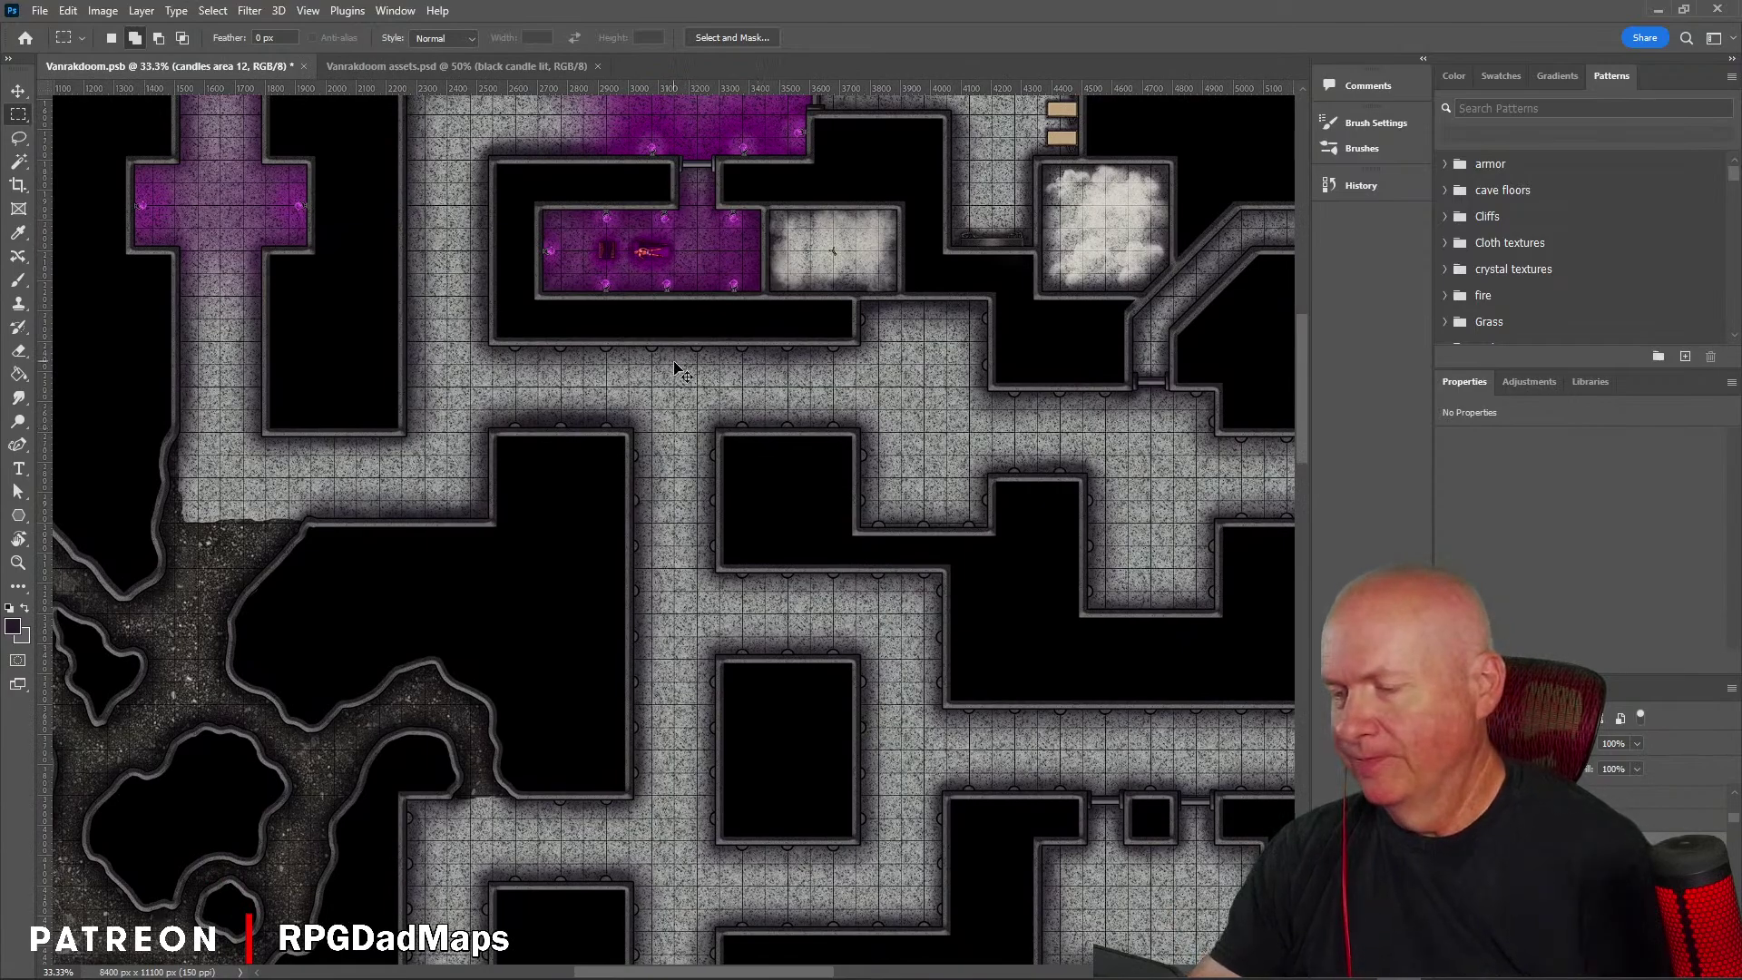
scroll(694, 371, up, 2)
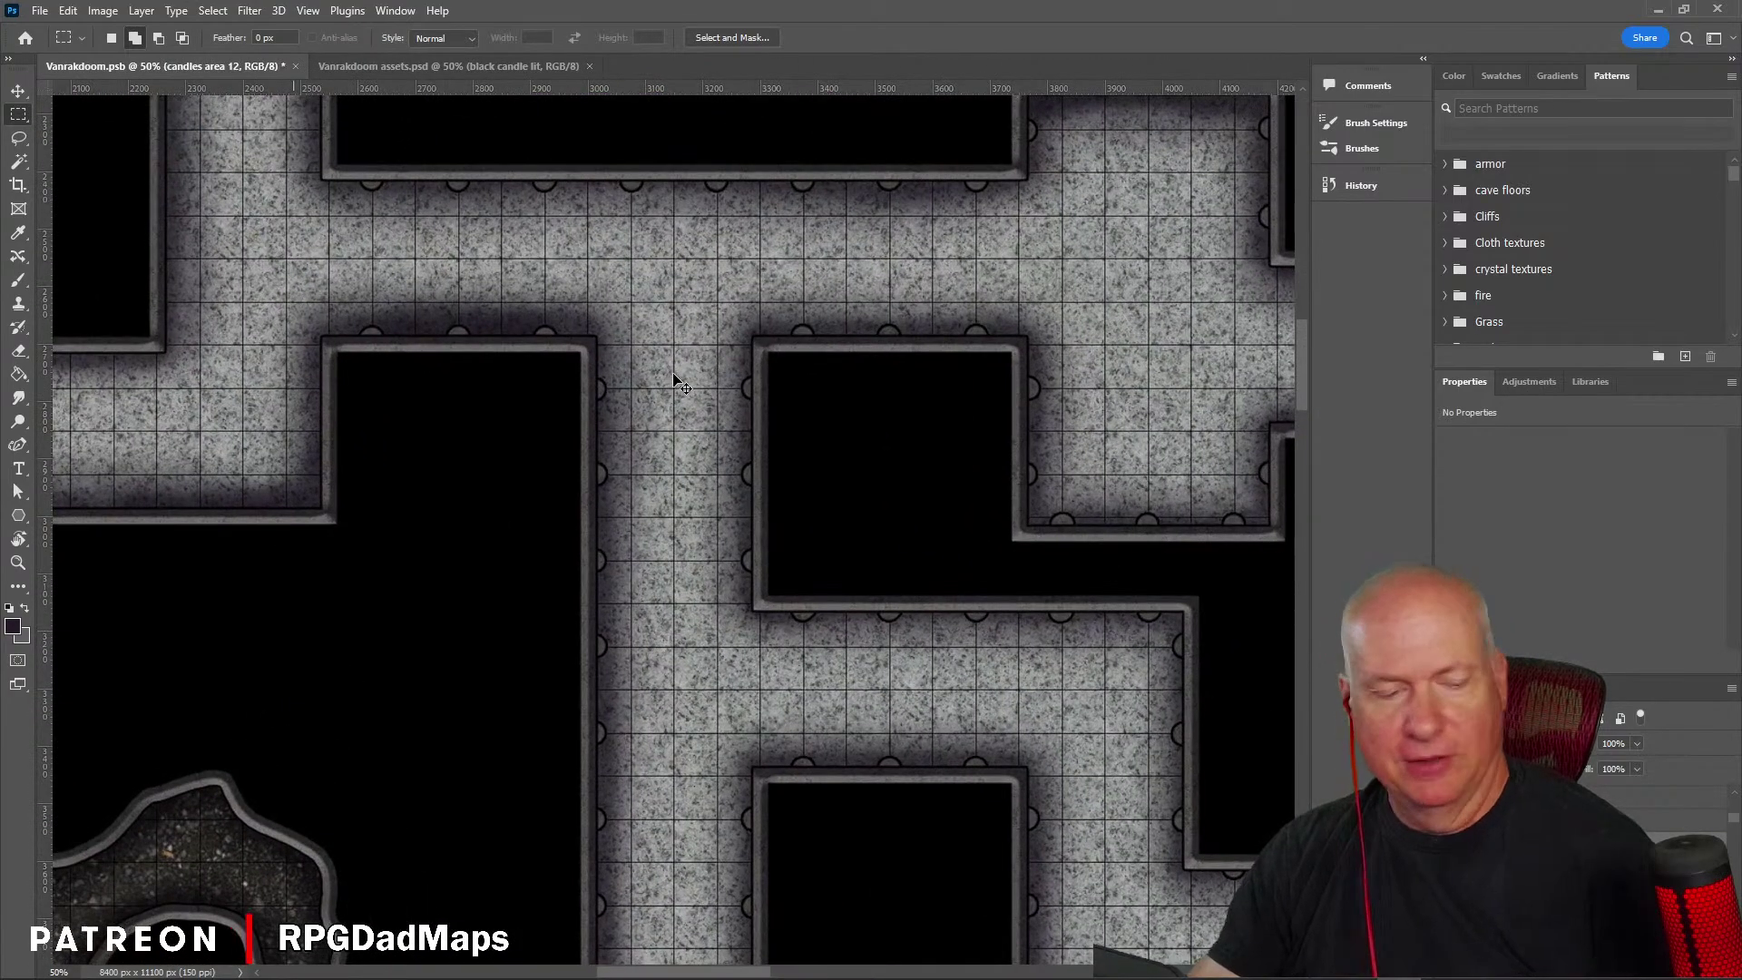
scroll(671, 408, up, 1)
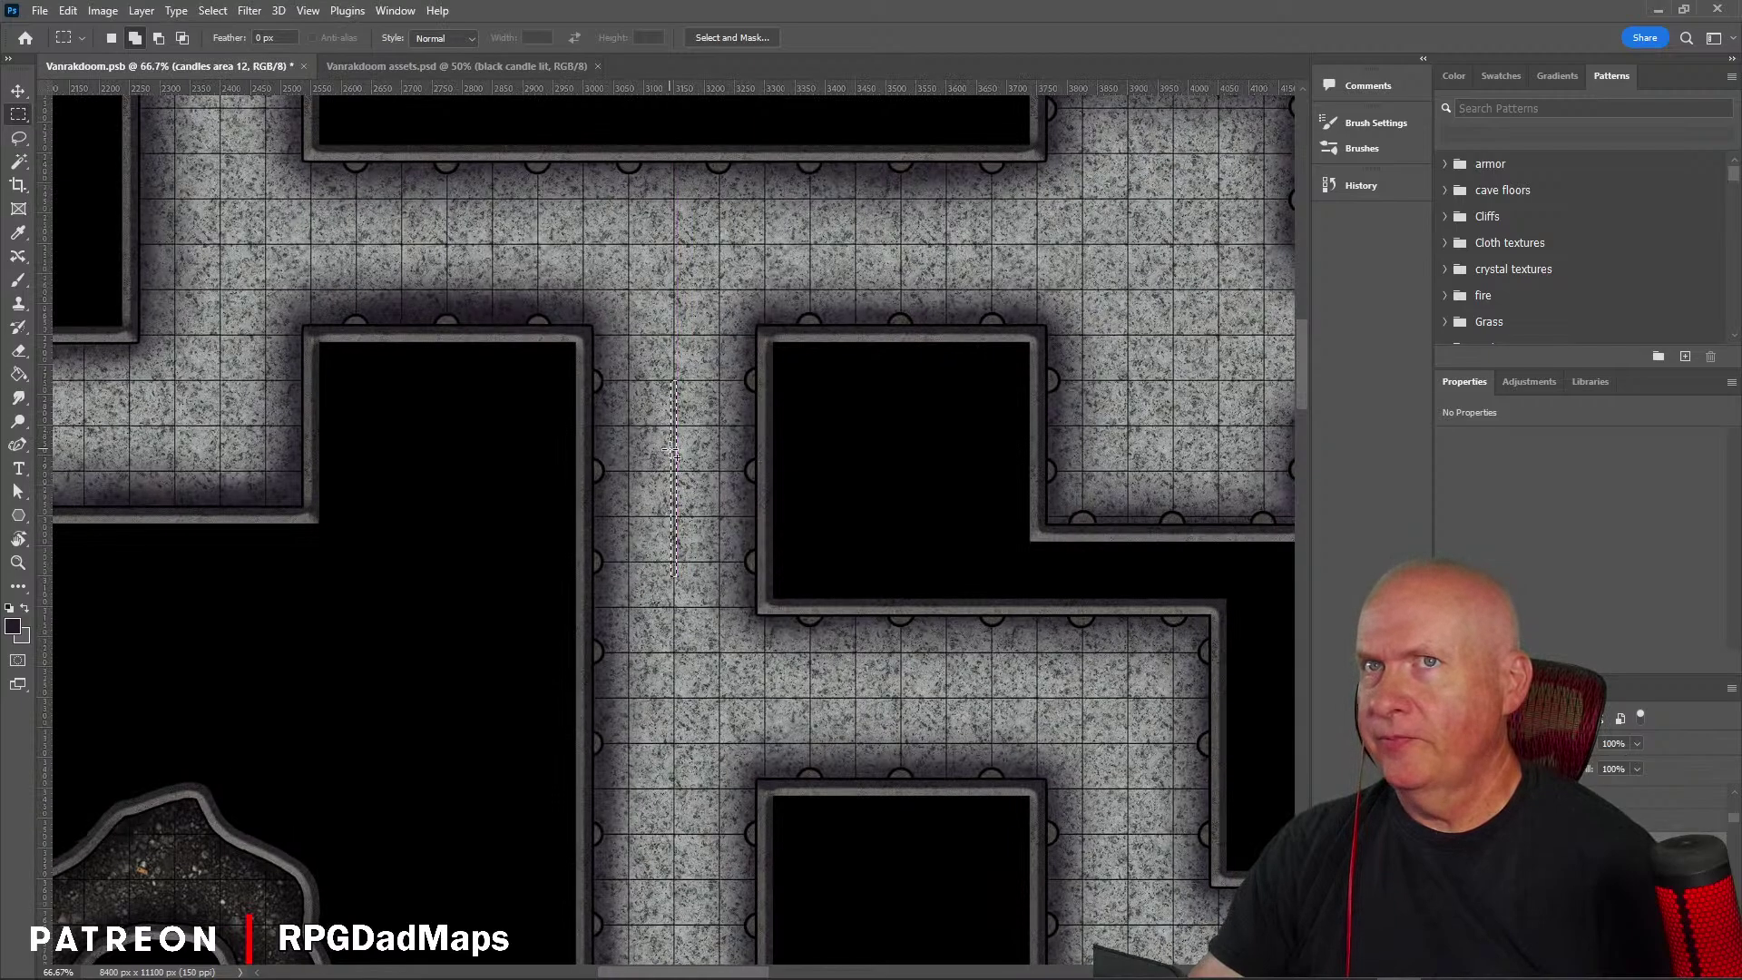
drag(670, 379, 678, 577)
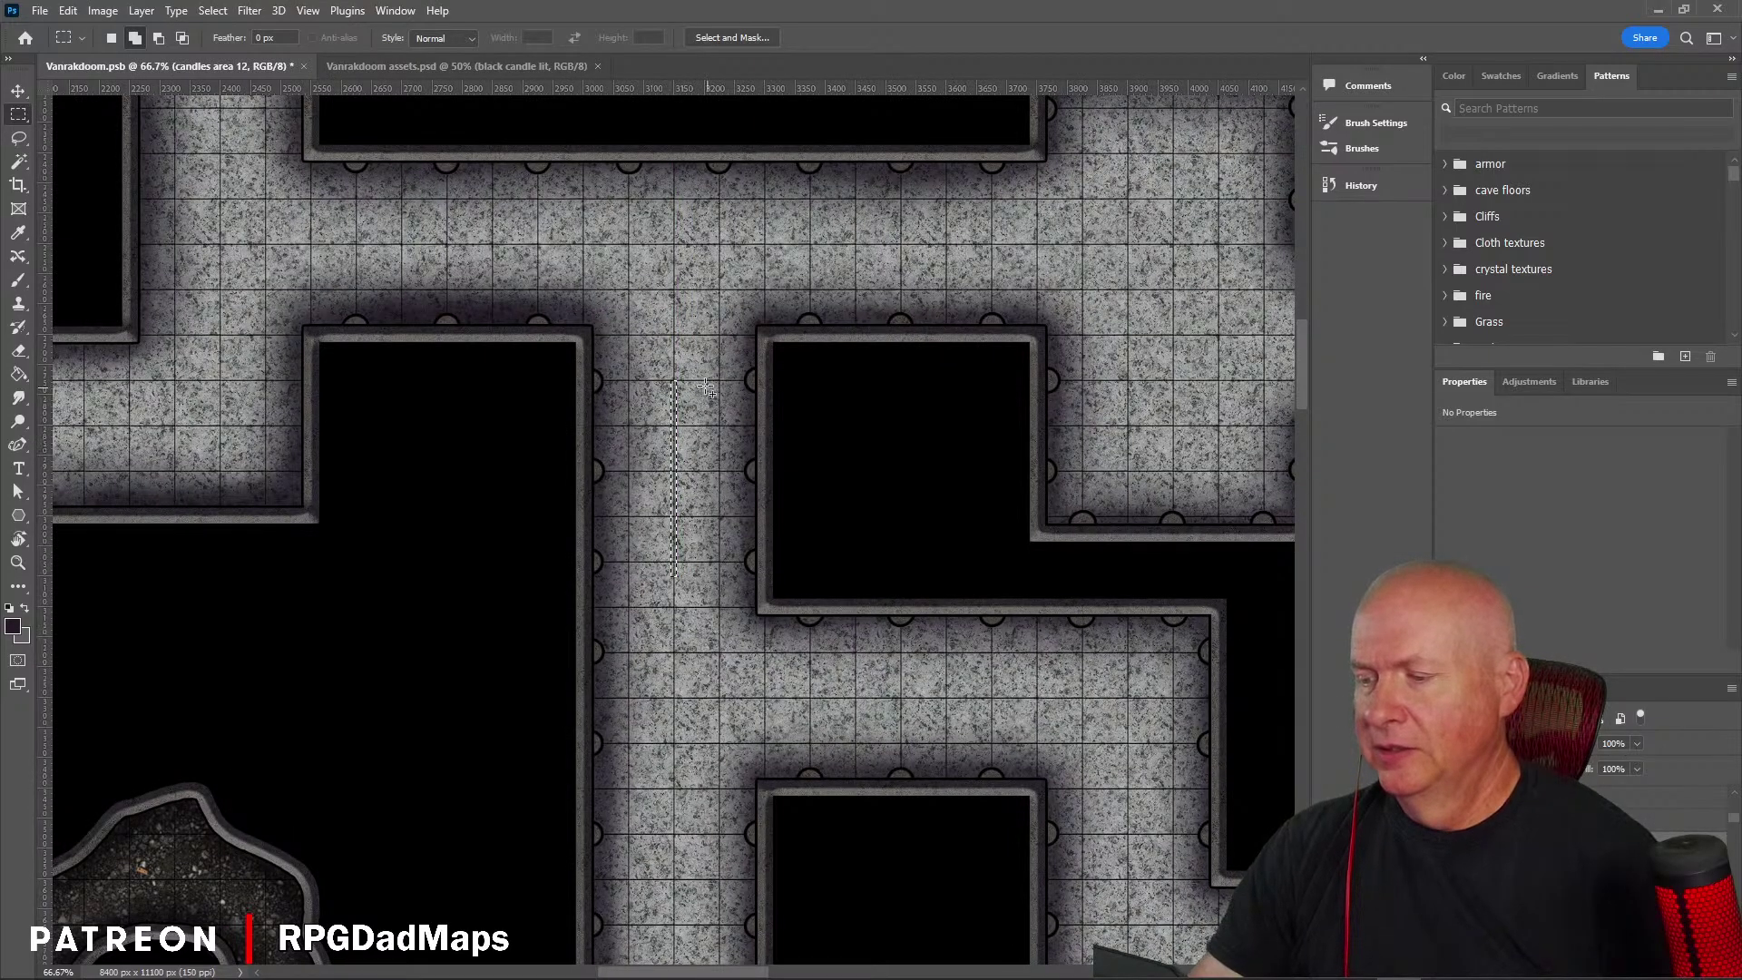
key(v)
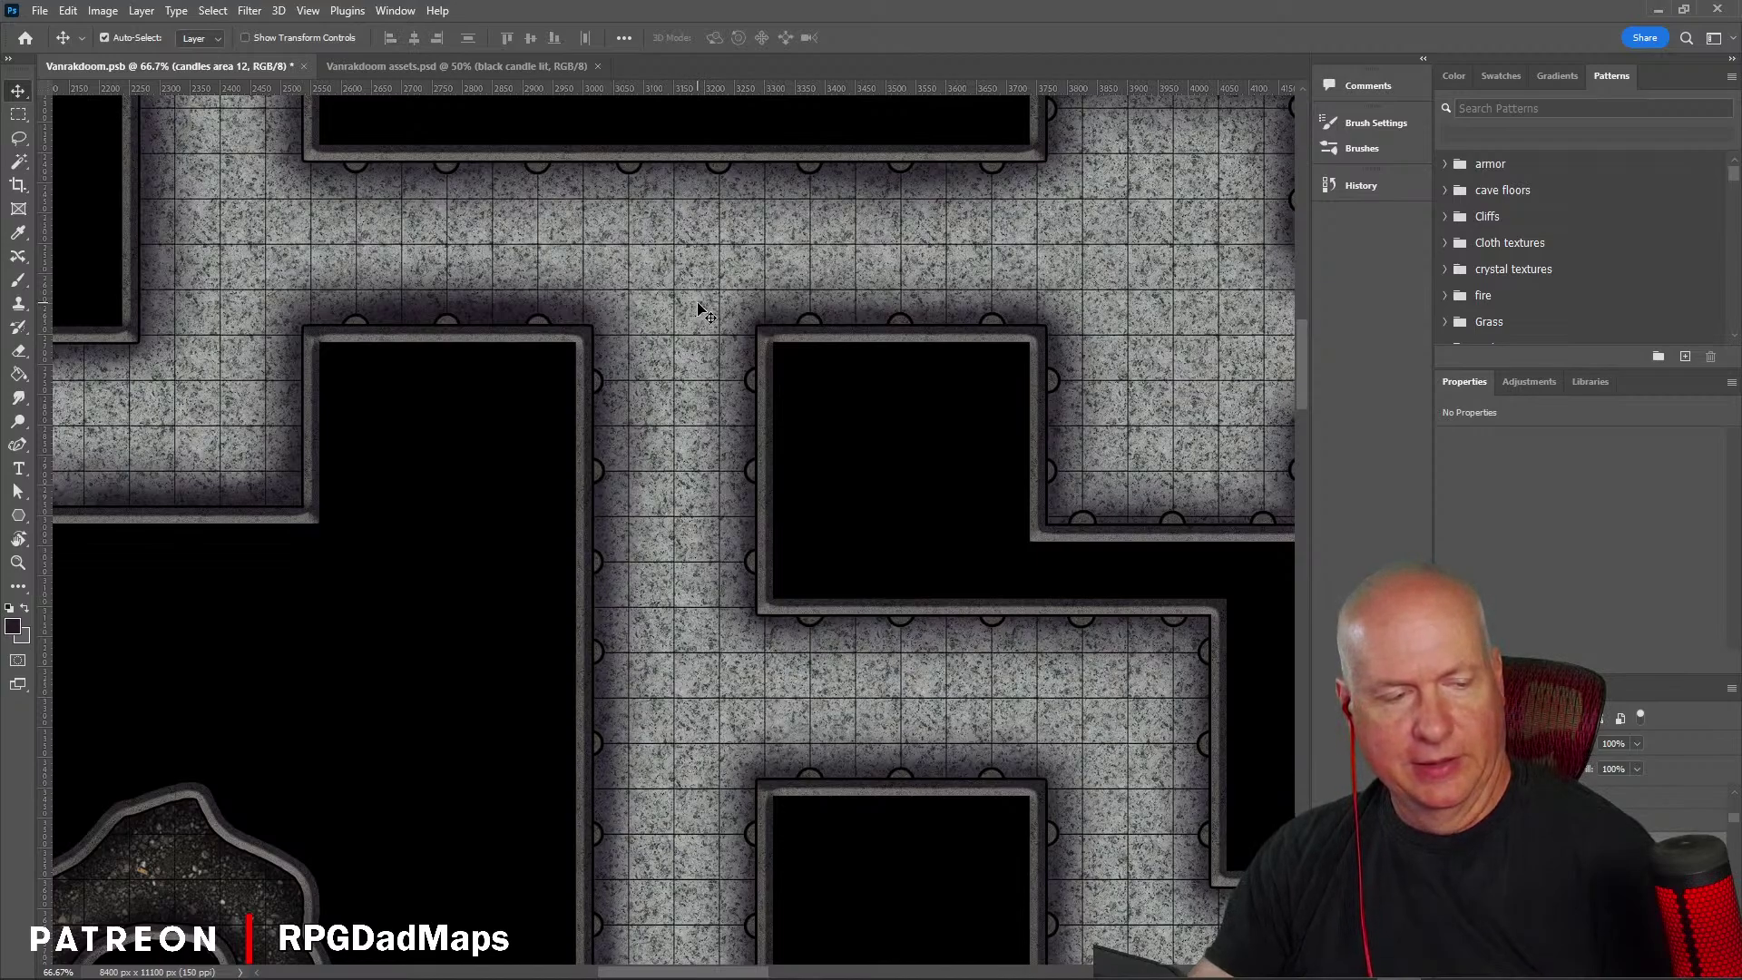
key(ctrl+v)
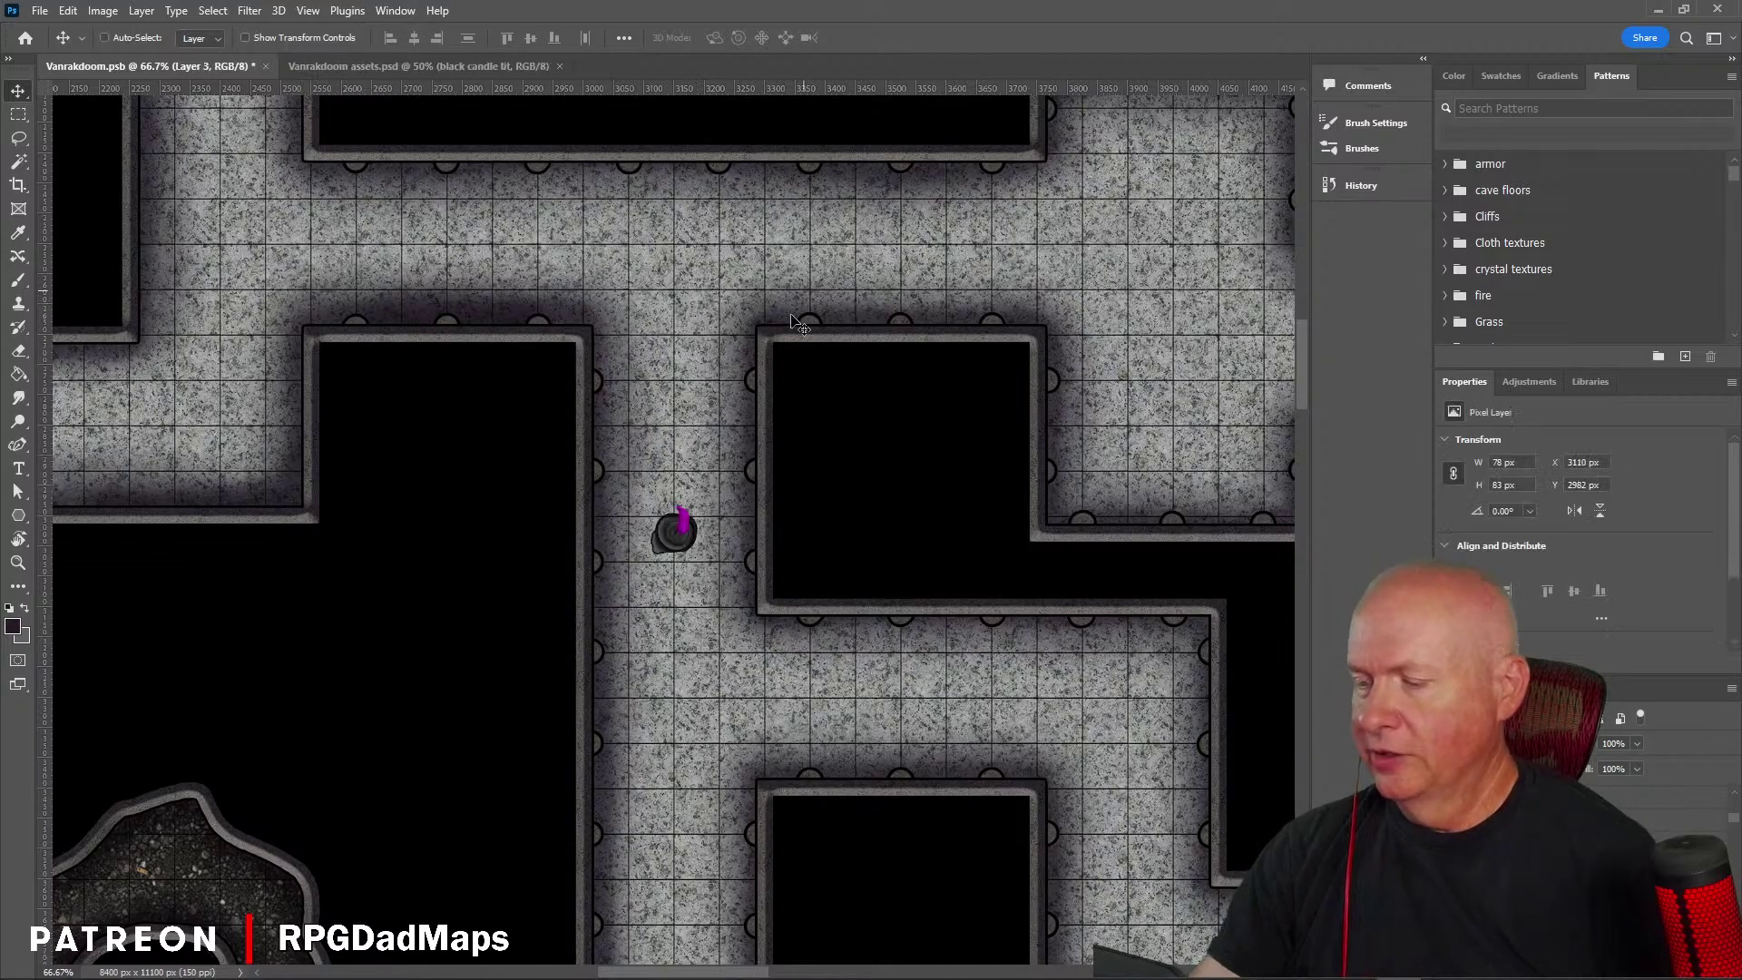
Step: Scale the pasted candle proportionally to 37.5%
key(ctrl+t)
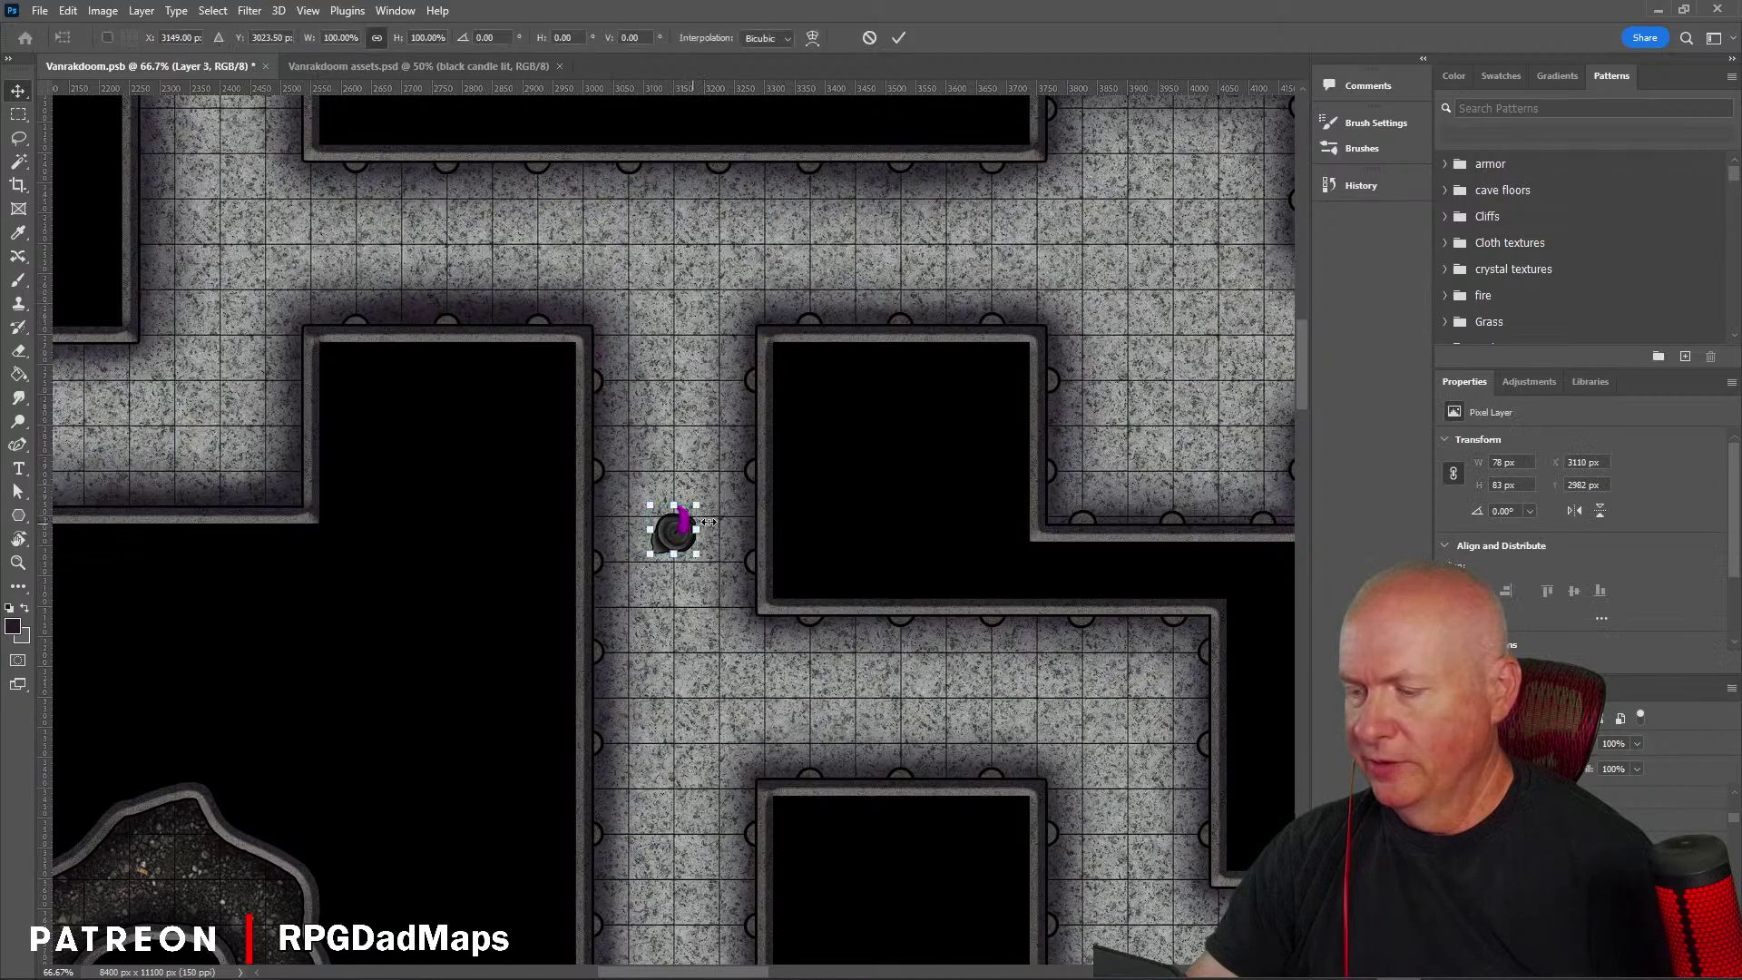
drag(696, 507, 672, 532)
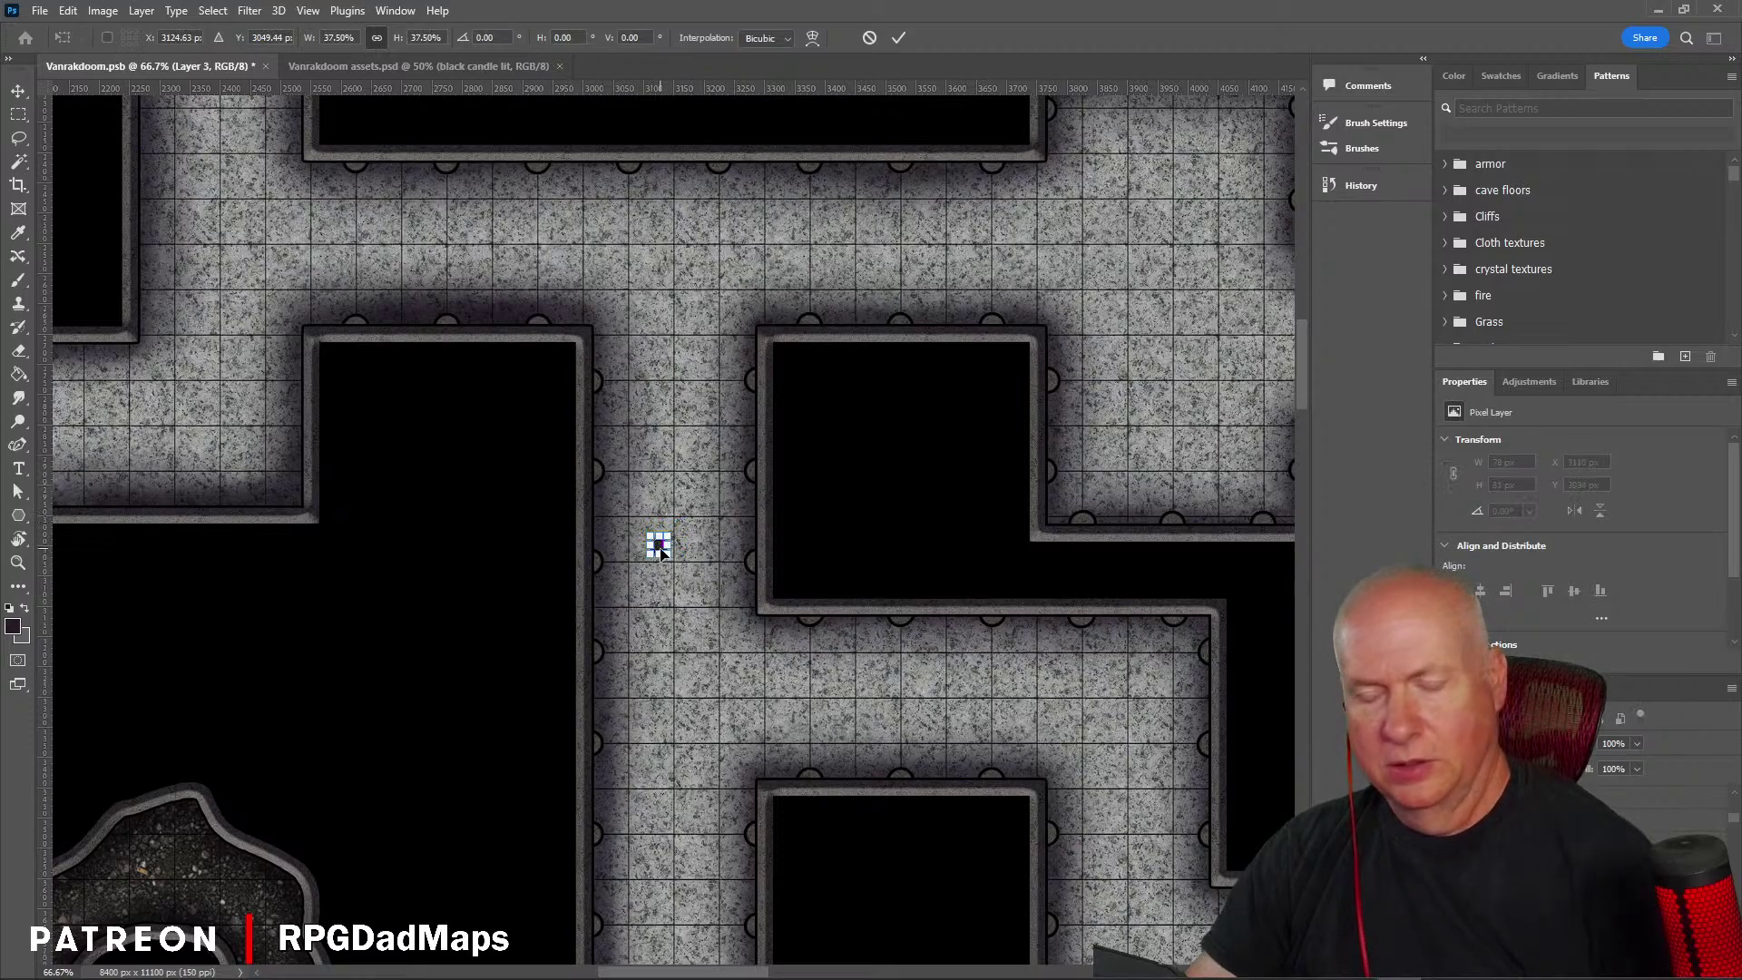
key(Return)
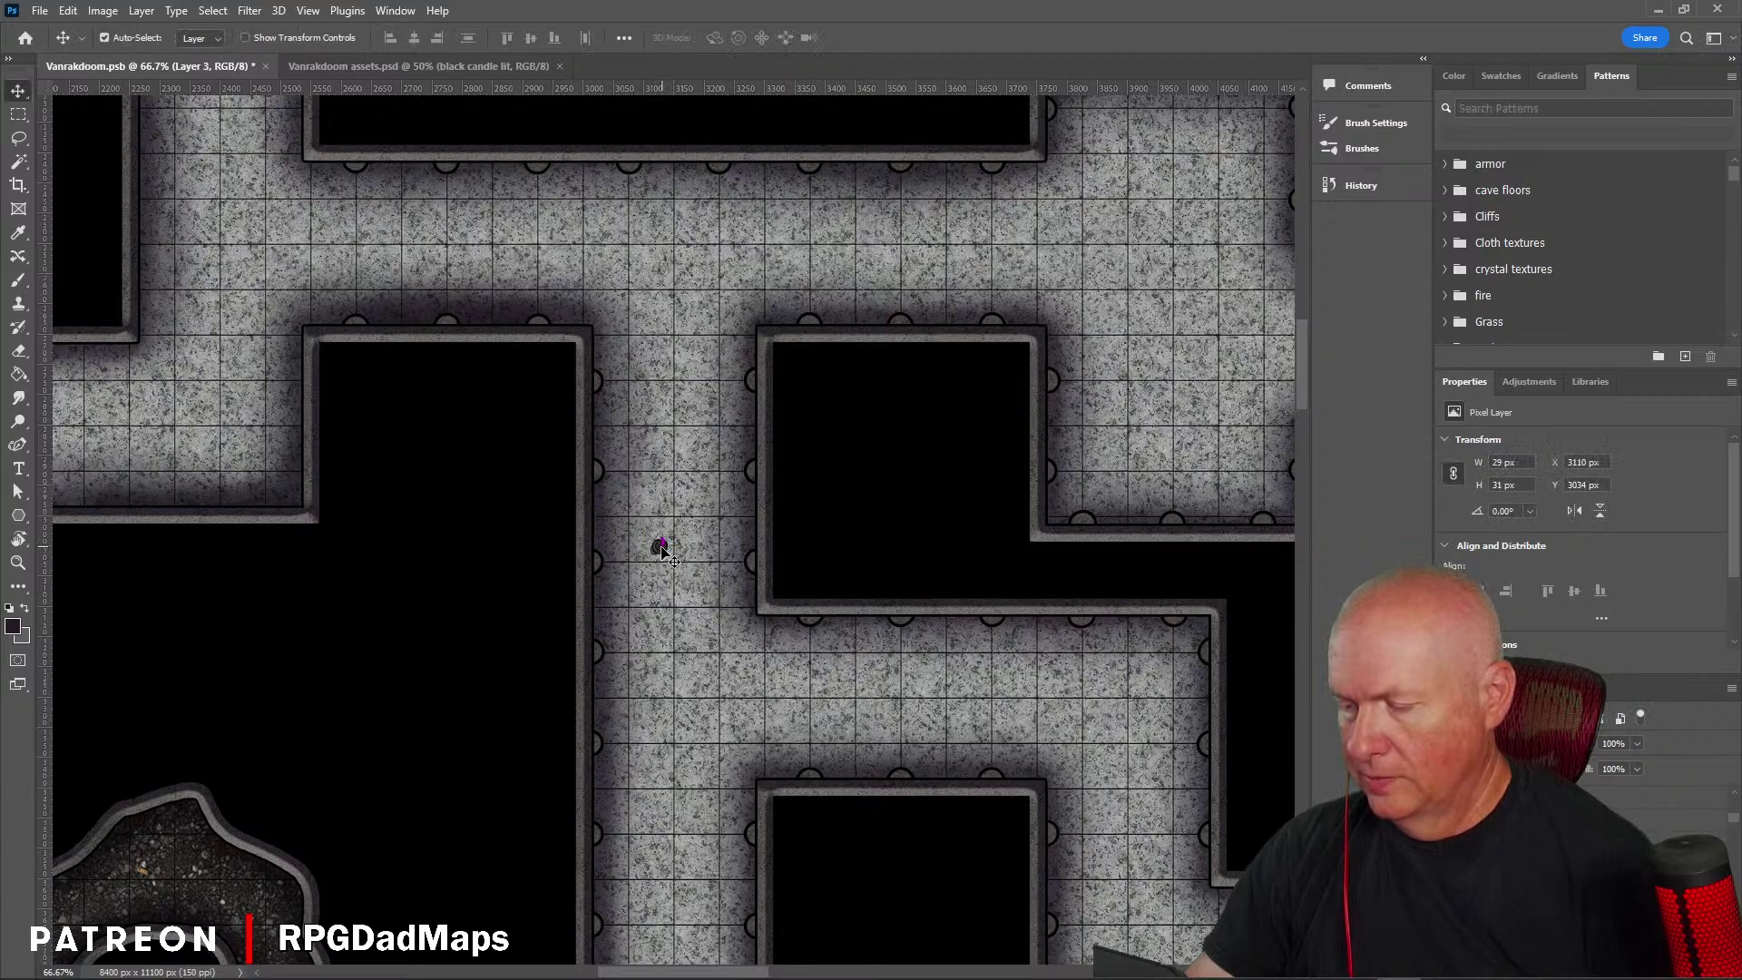
Step: Move the candle below the westernmost half-round ledge on the horizontal corridor's north wall and scale it to about 72.5%
drag(659, 548, 338, 192)
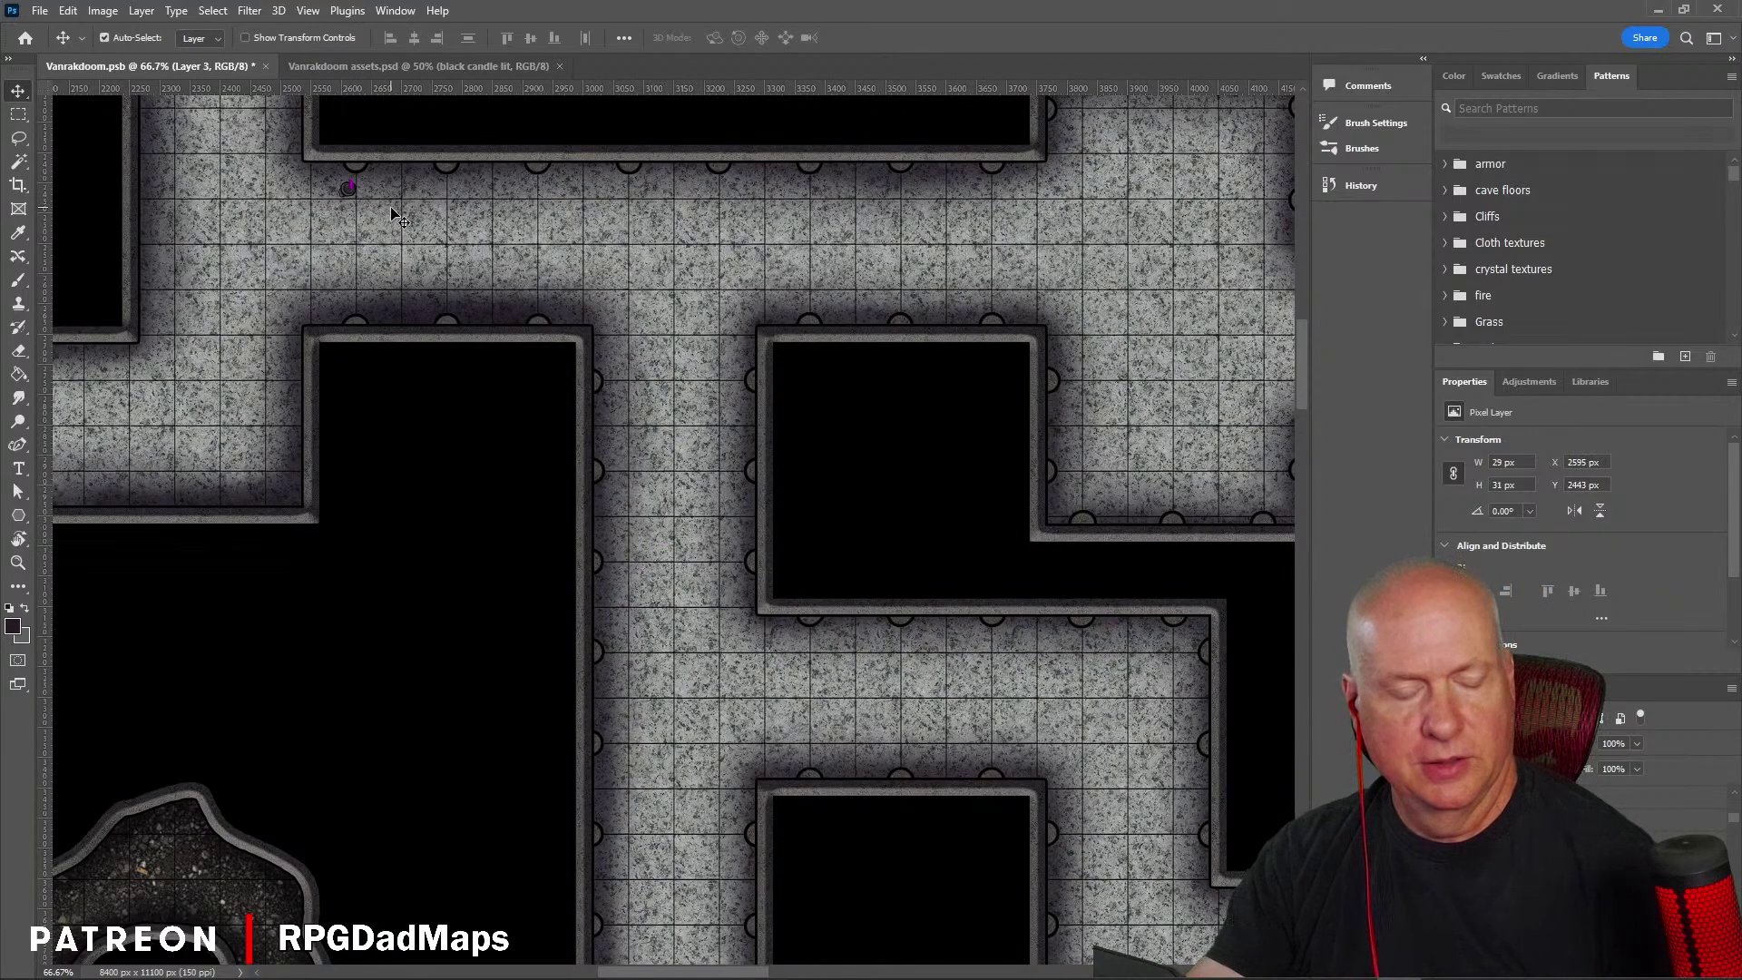
key(ctrl+t)
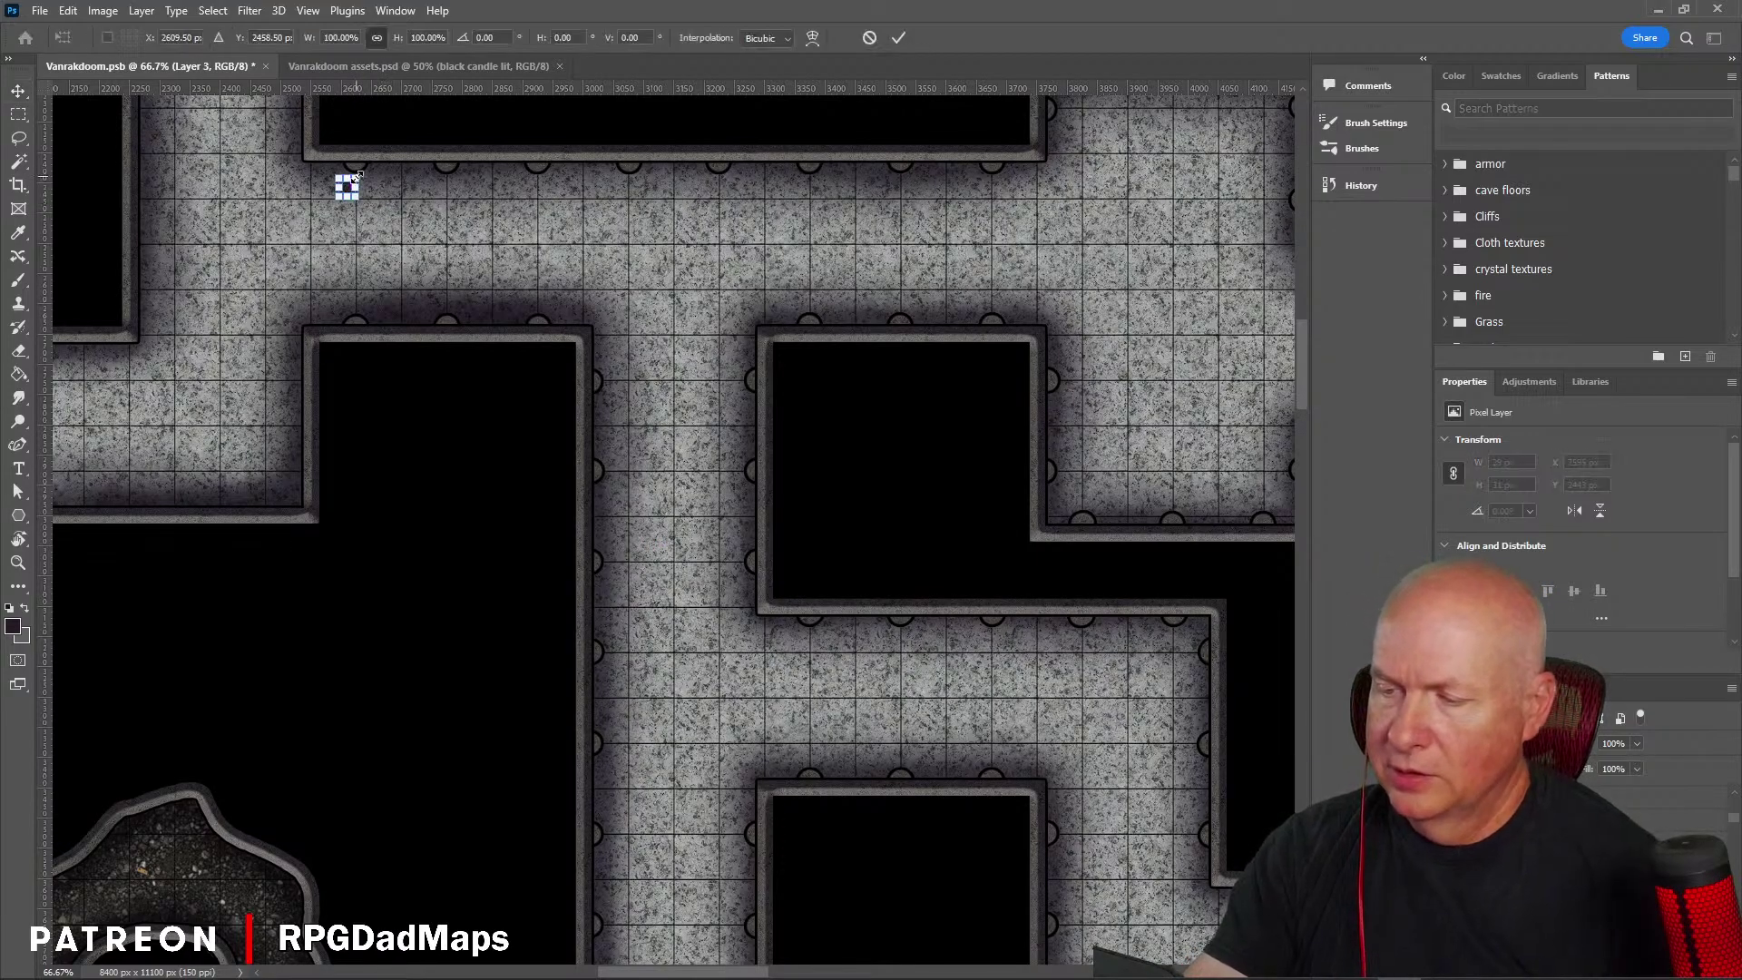
drag(357, 179, 352, 182)
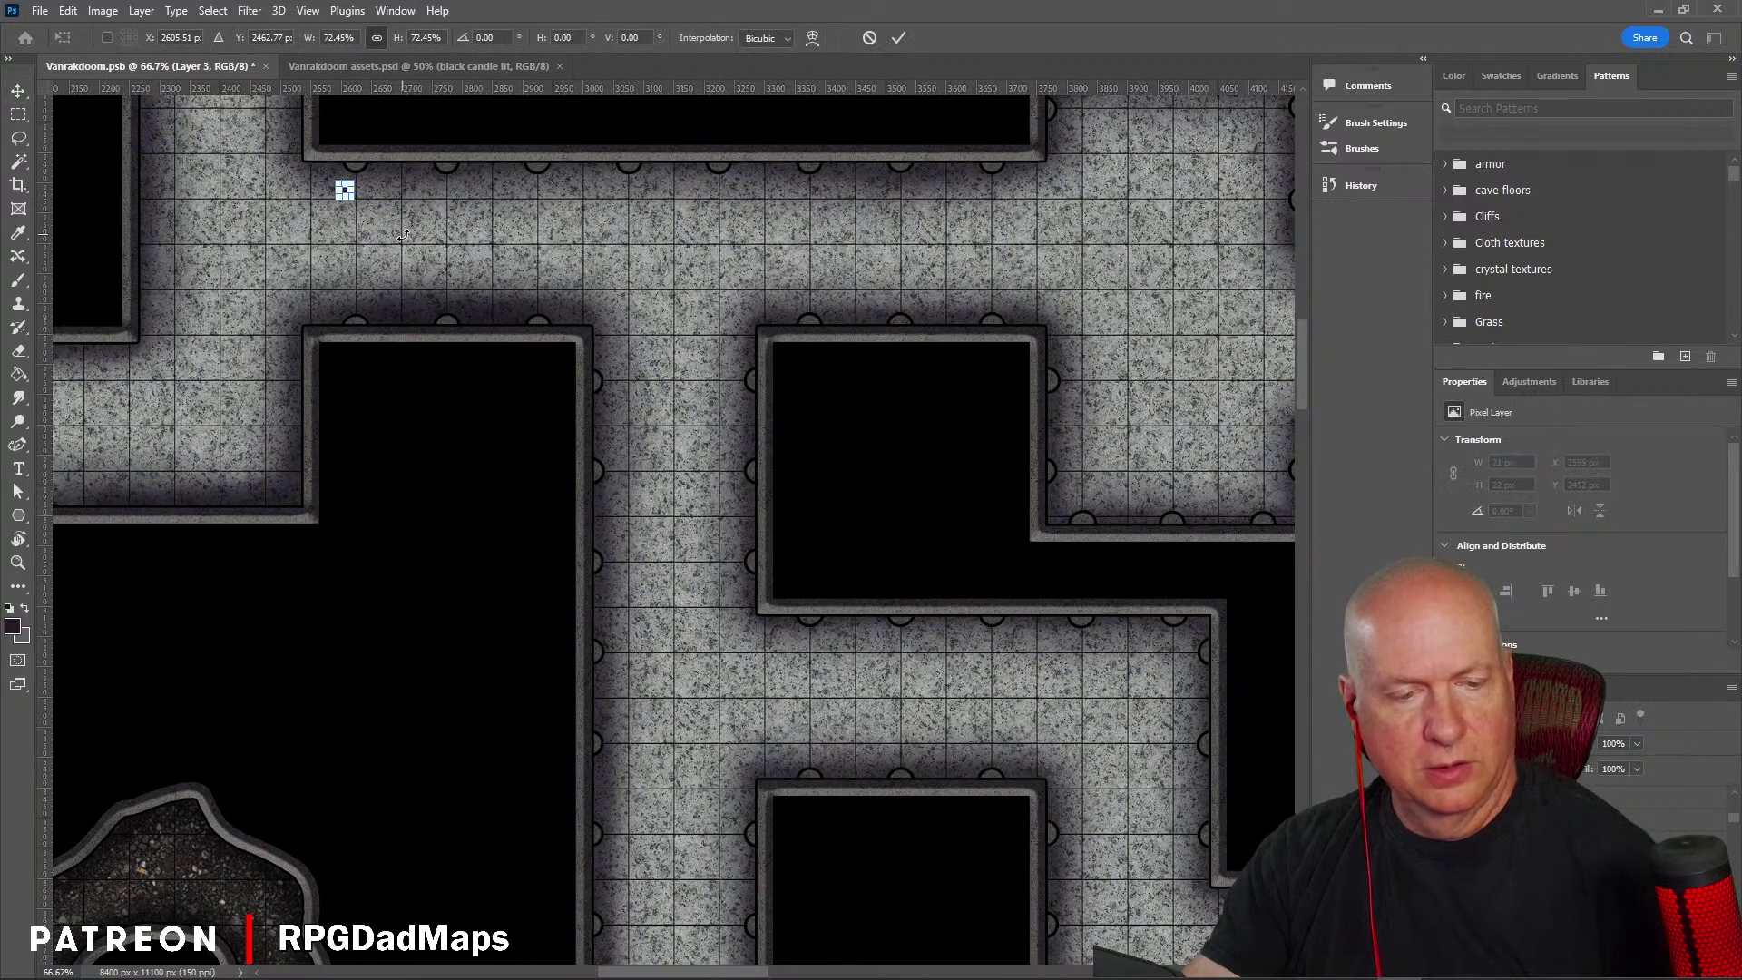
key(Return)
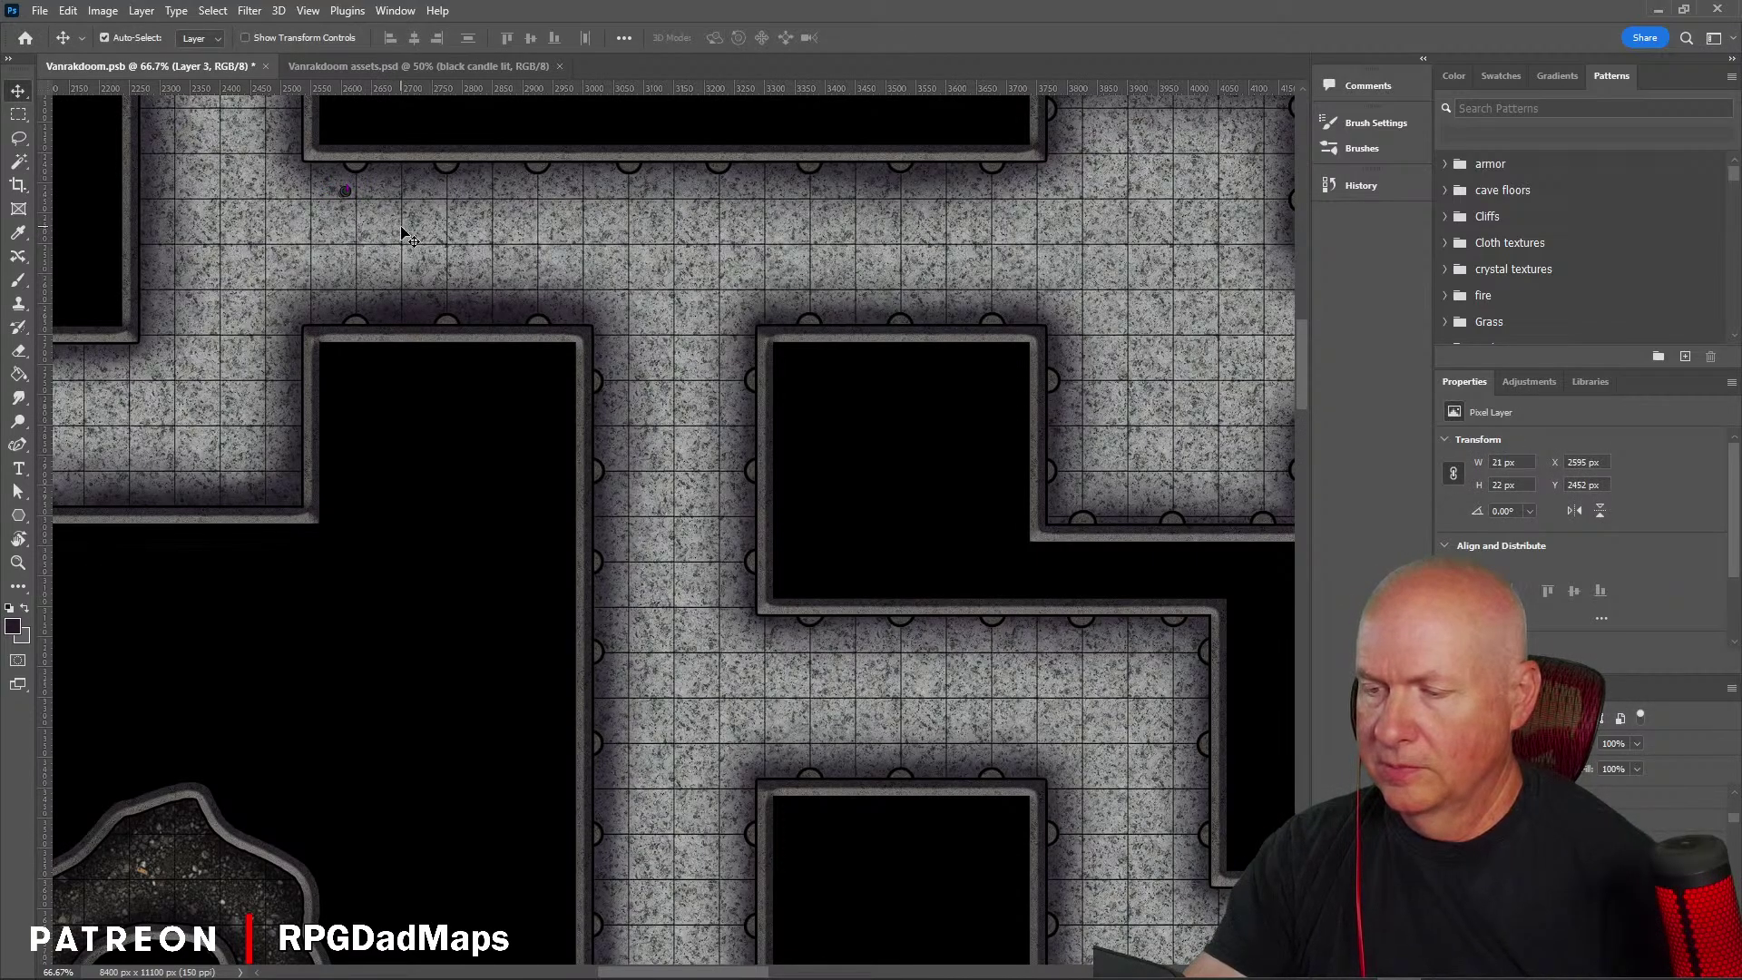
Step: Place the candle on the westernmost half-round ledge along the horizontal corridor's north wall
drag(511, 303, 557, 397)
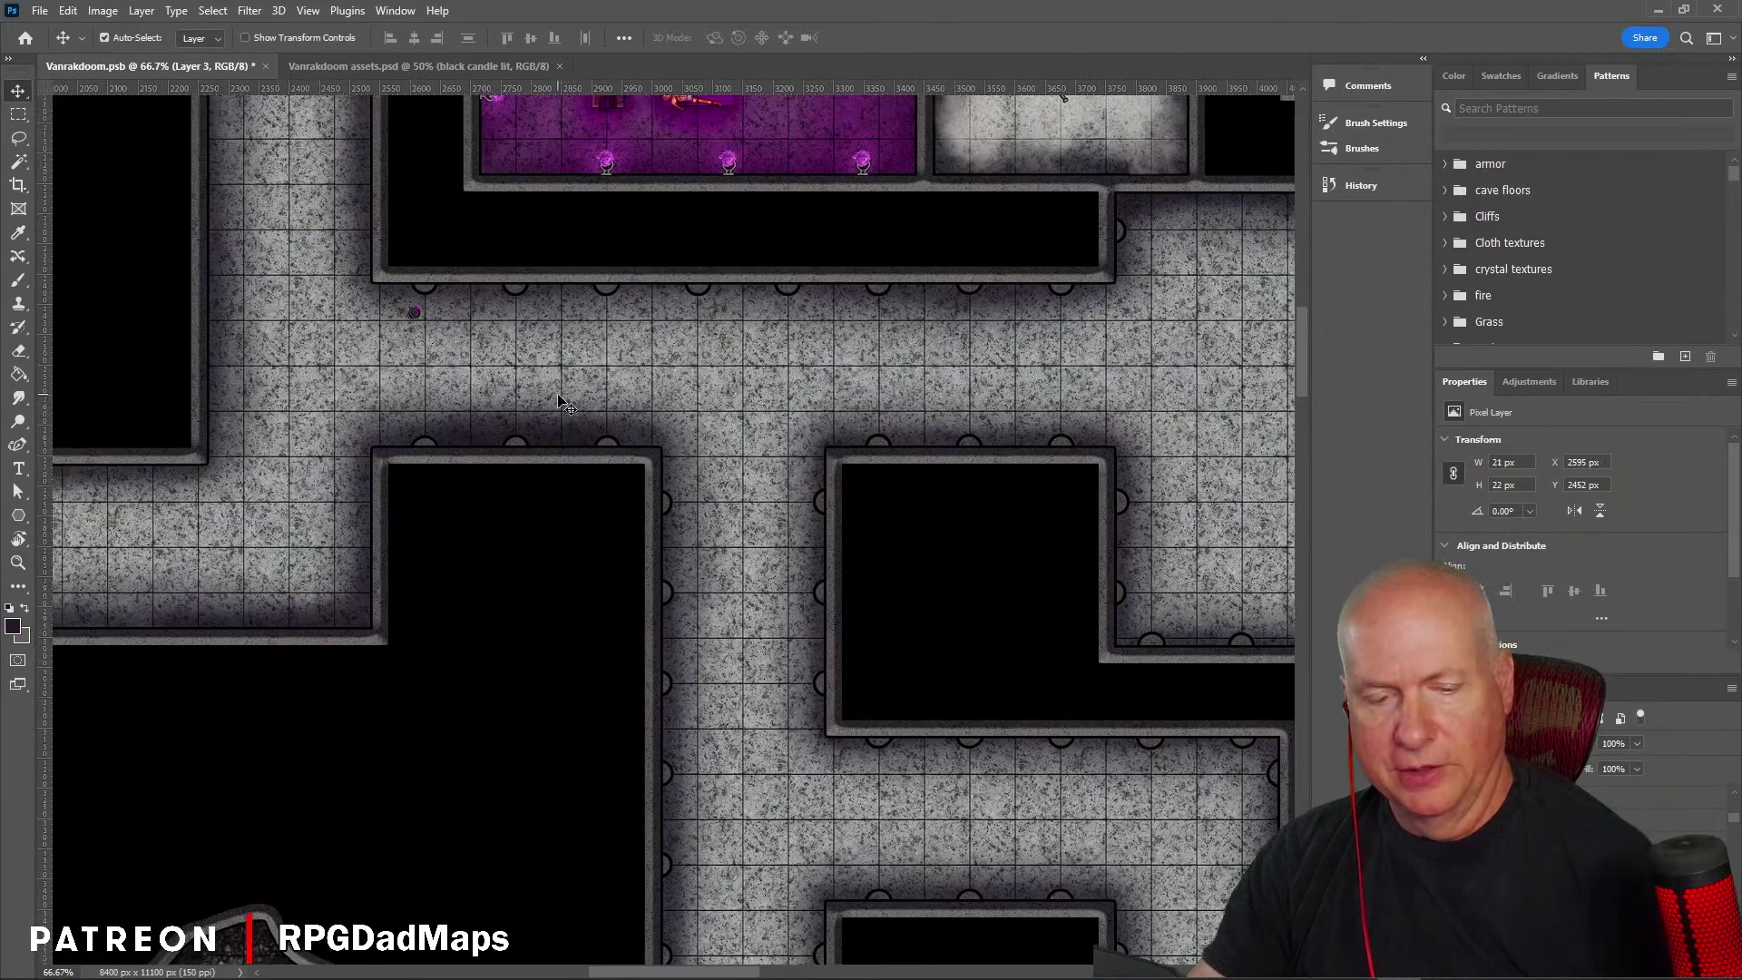
key(ctrl+plus)
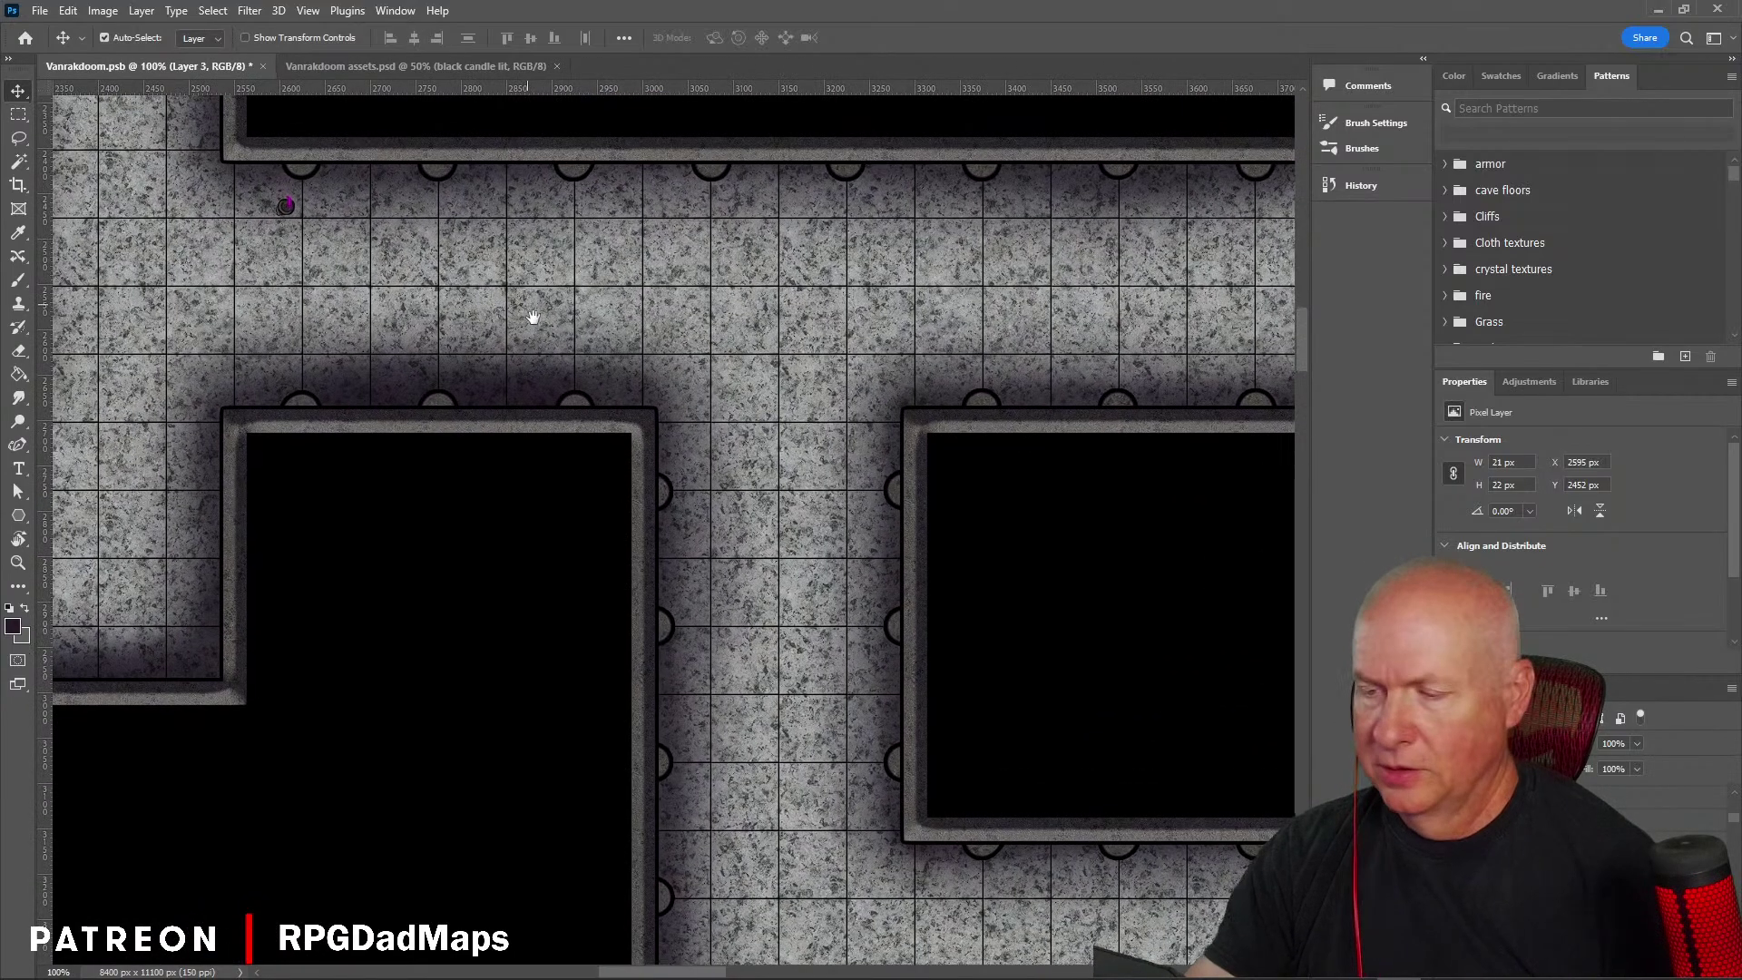
drag(534, 318, 598, 446)
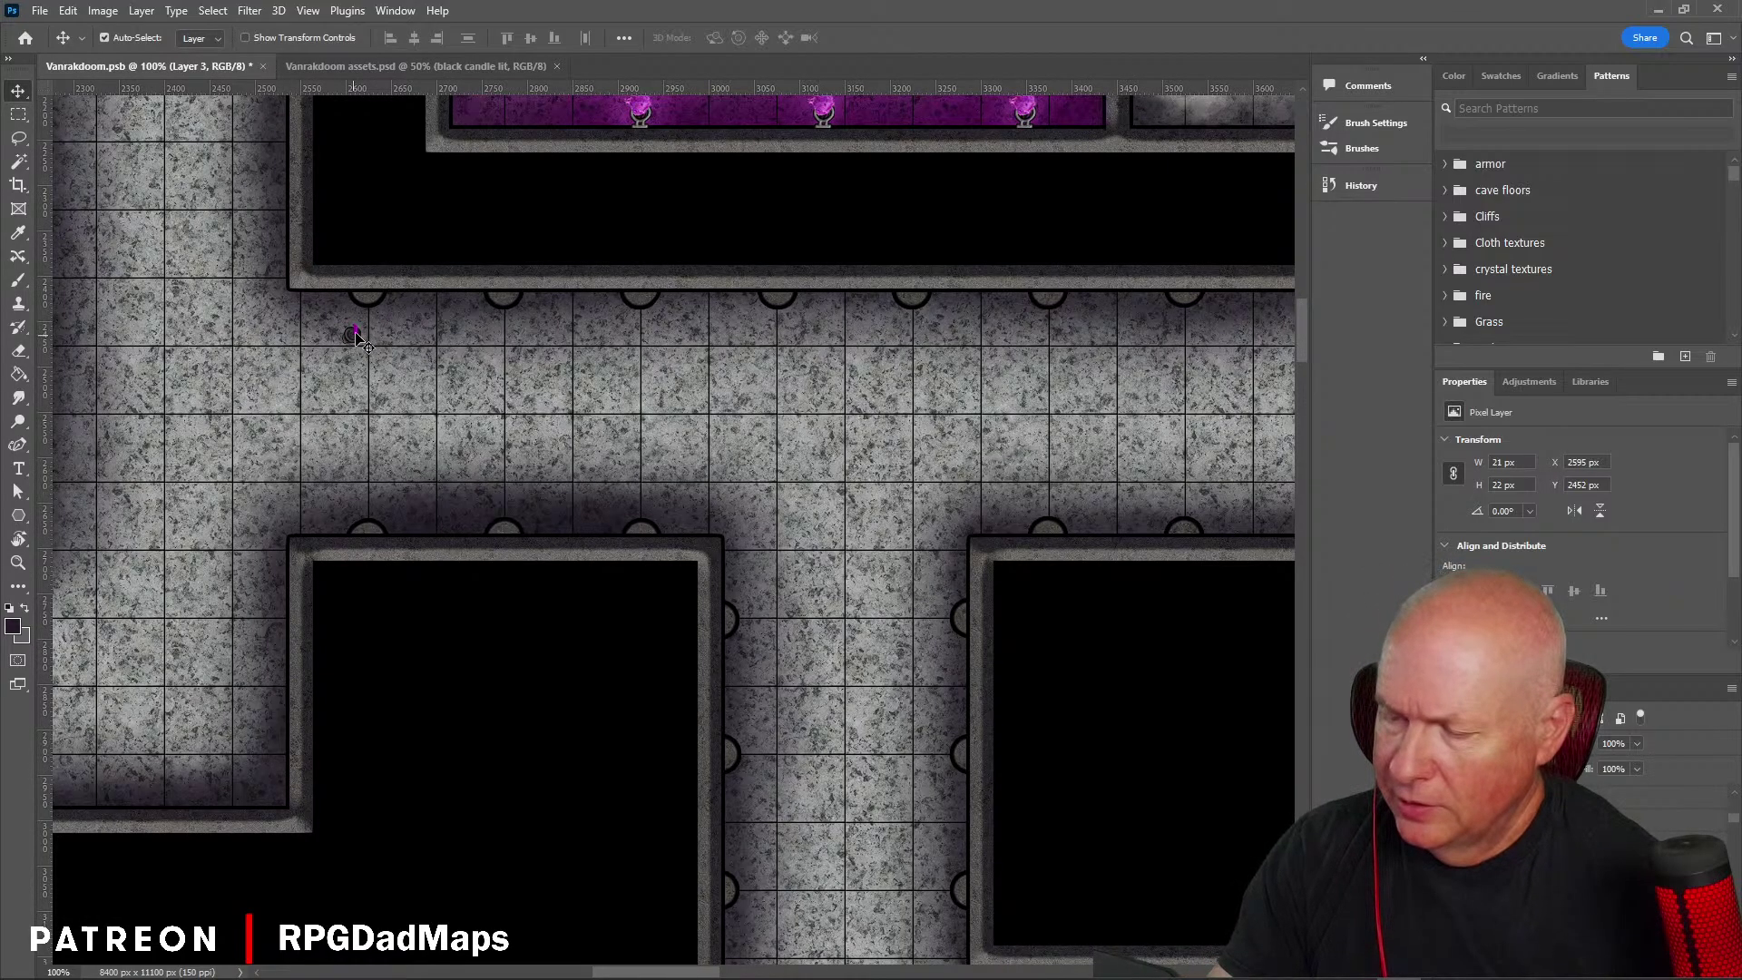
drag(356, 334, 373, 299)
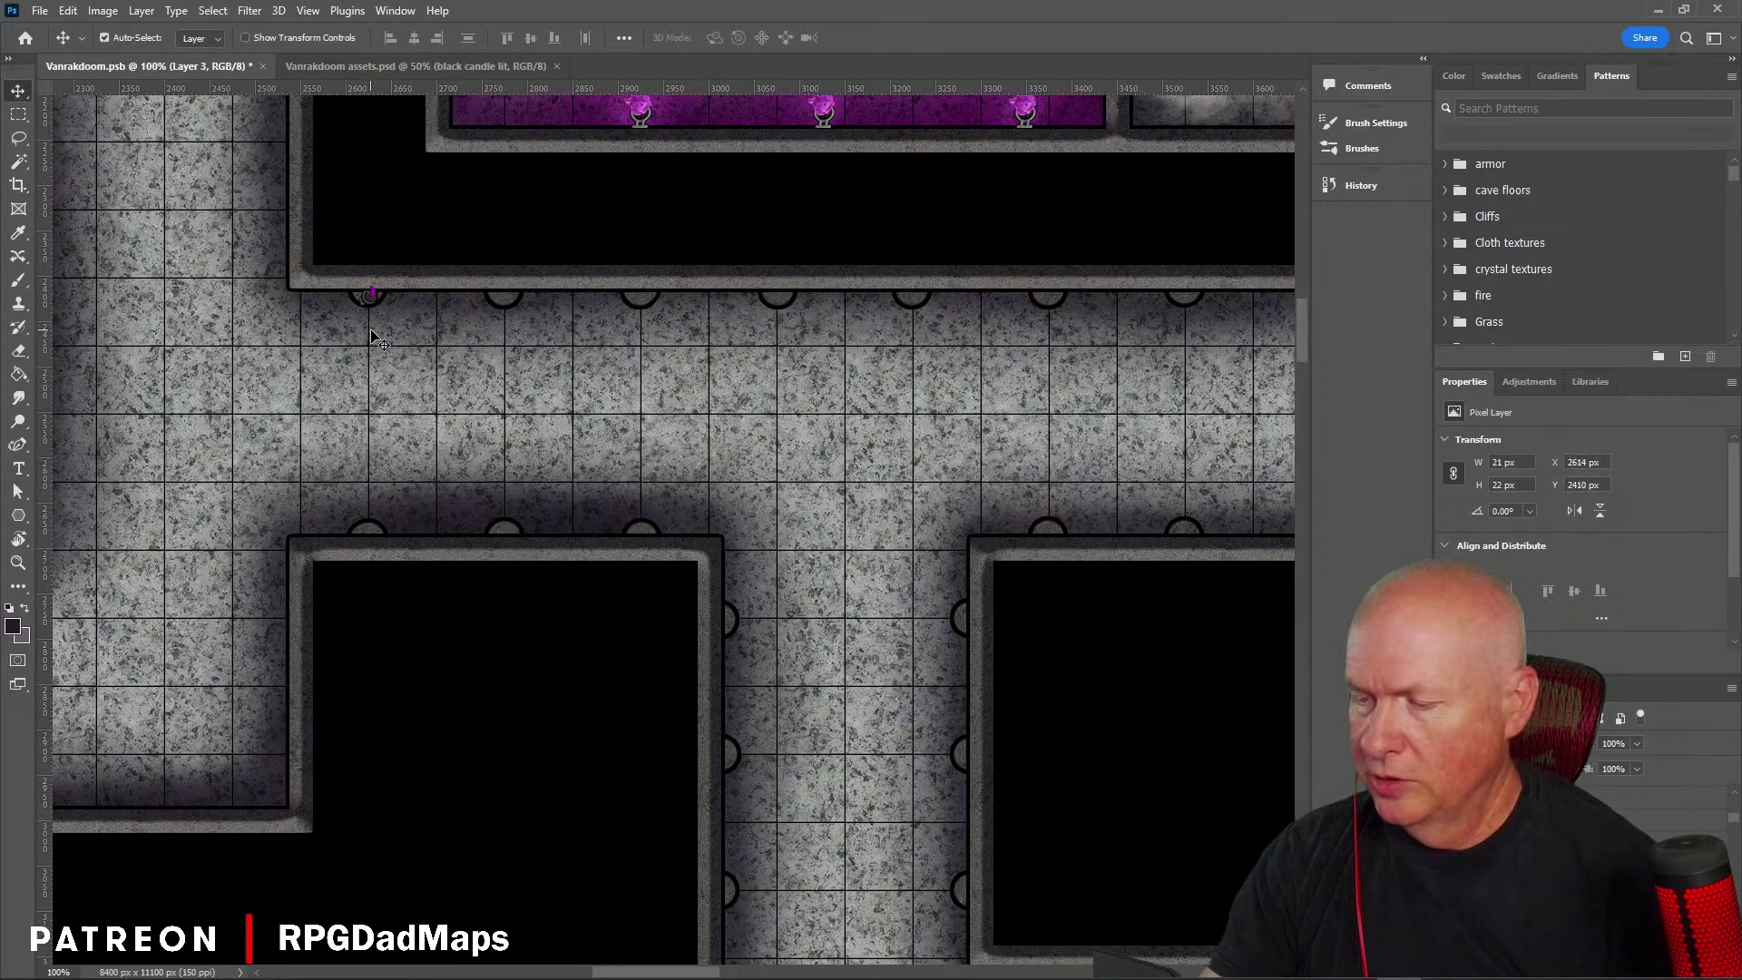
Step: Scale the candle on the westernmost north-wall ledge down proportionally to about 83.8%
key(ctrl+t)
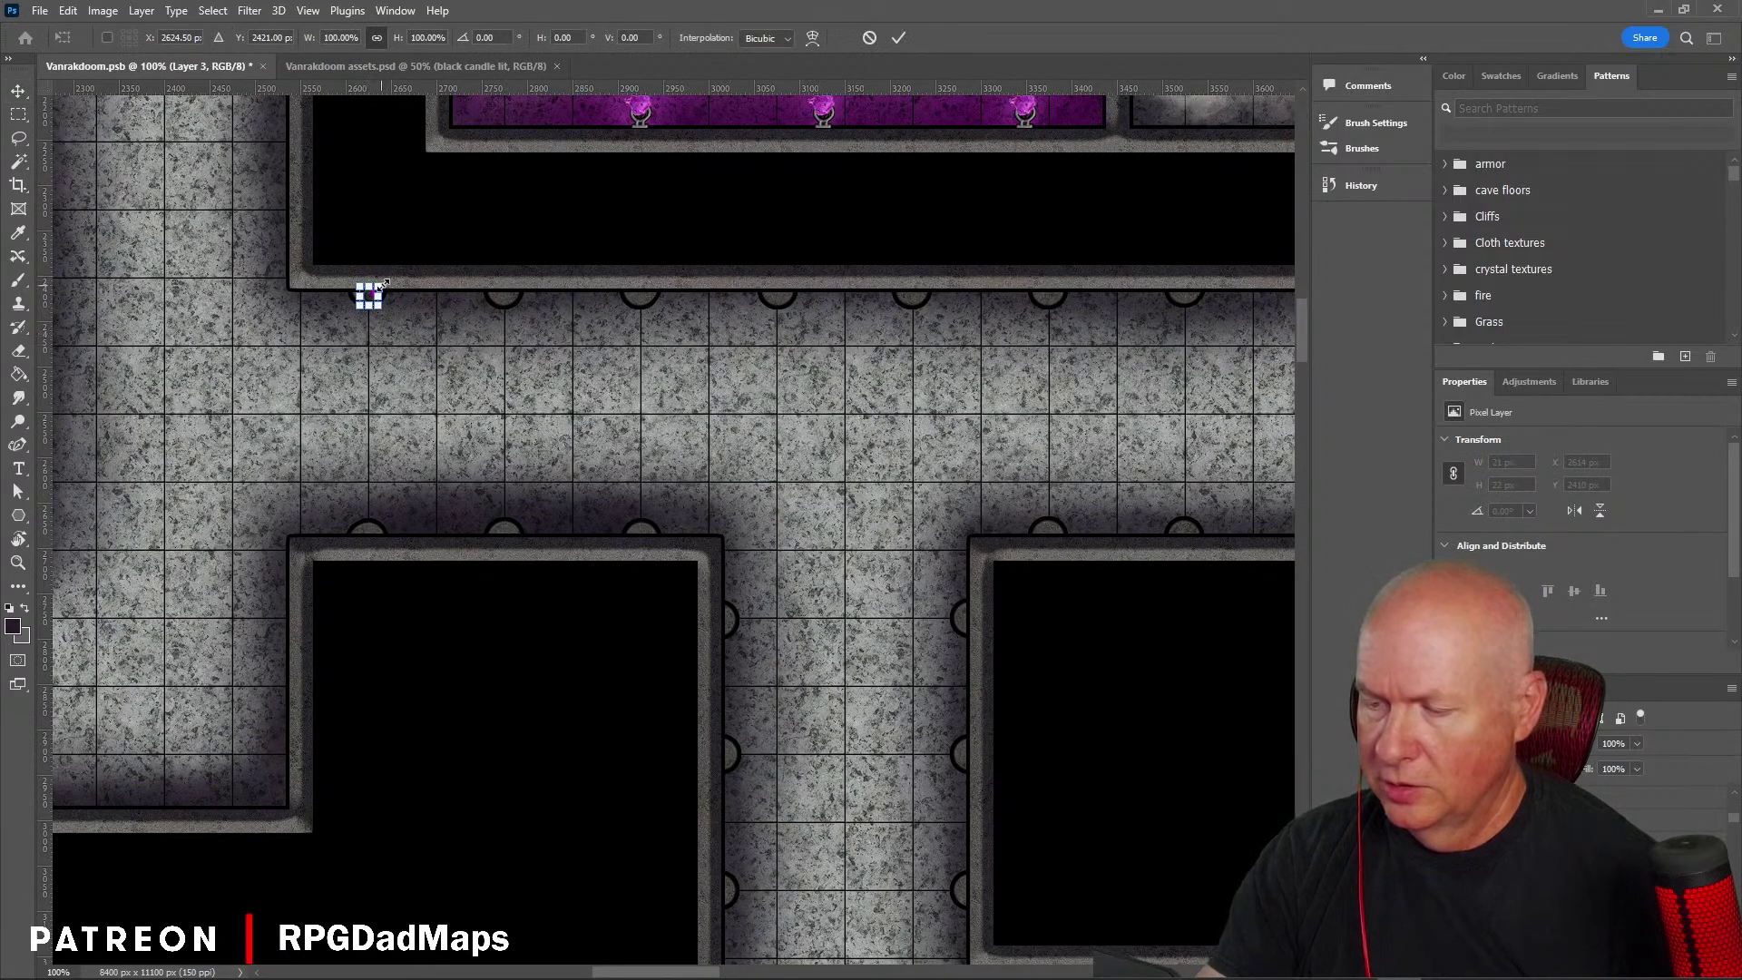
drag(378, 289, 373, 295)
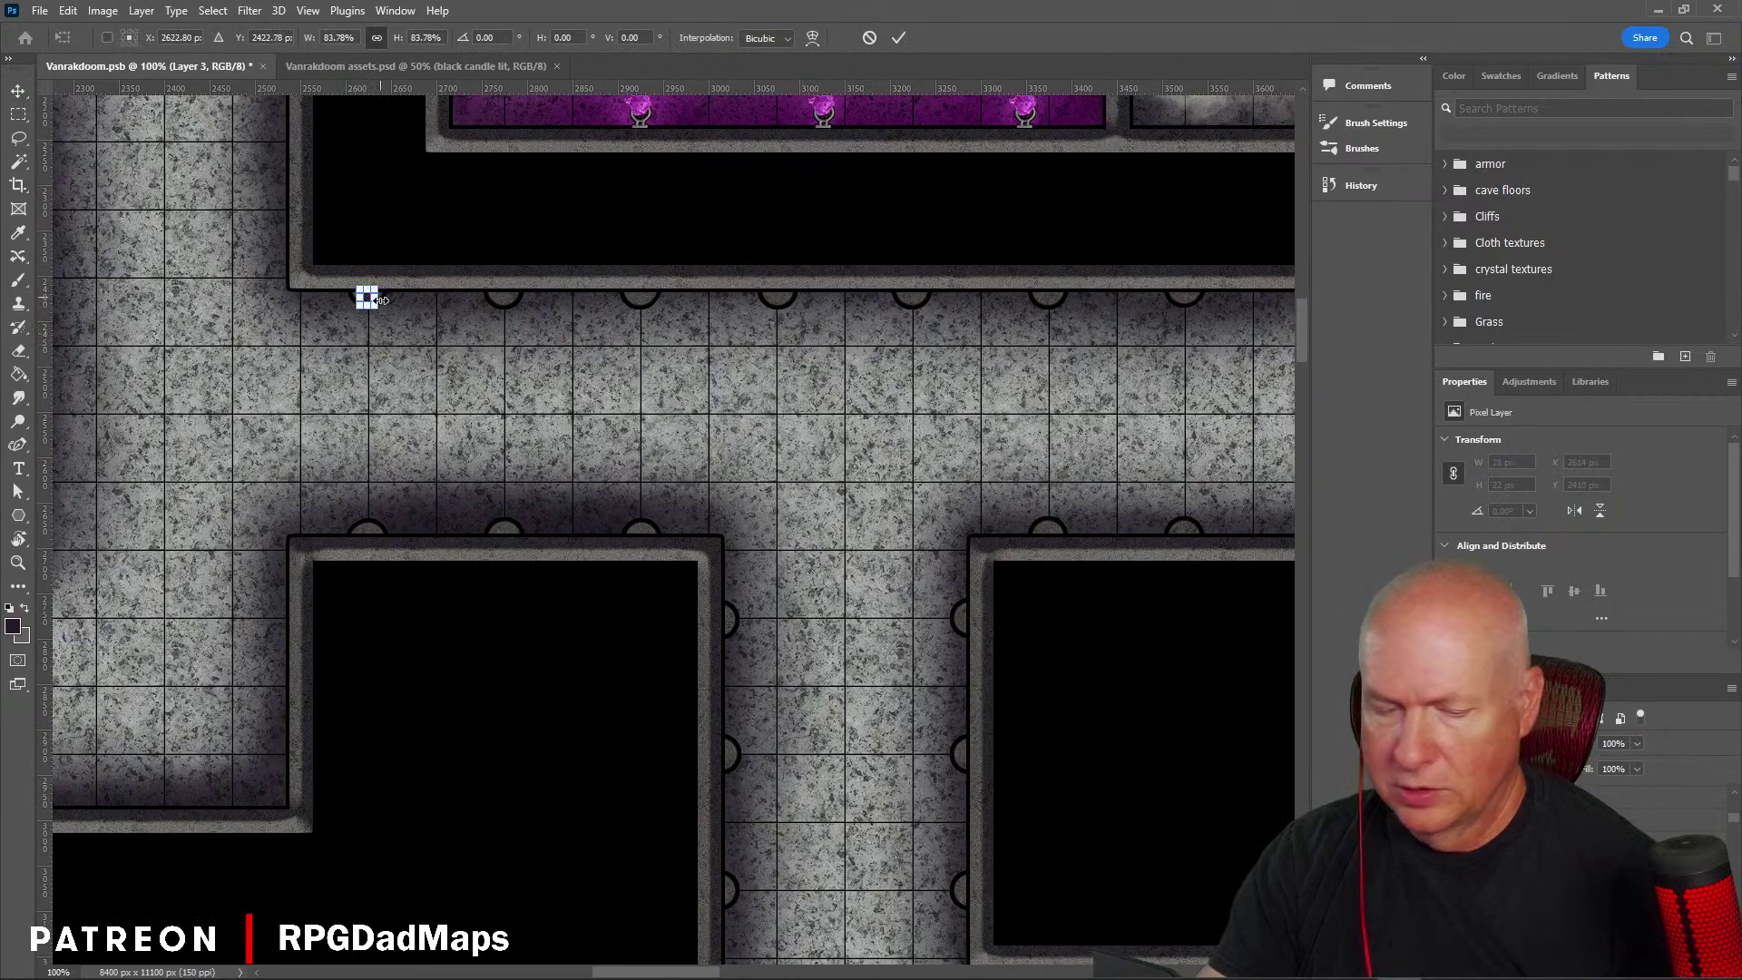
key(Return)
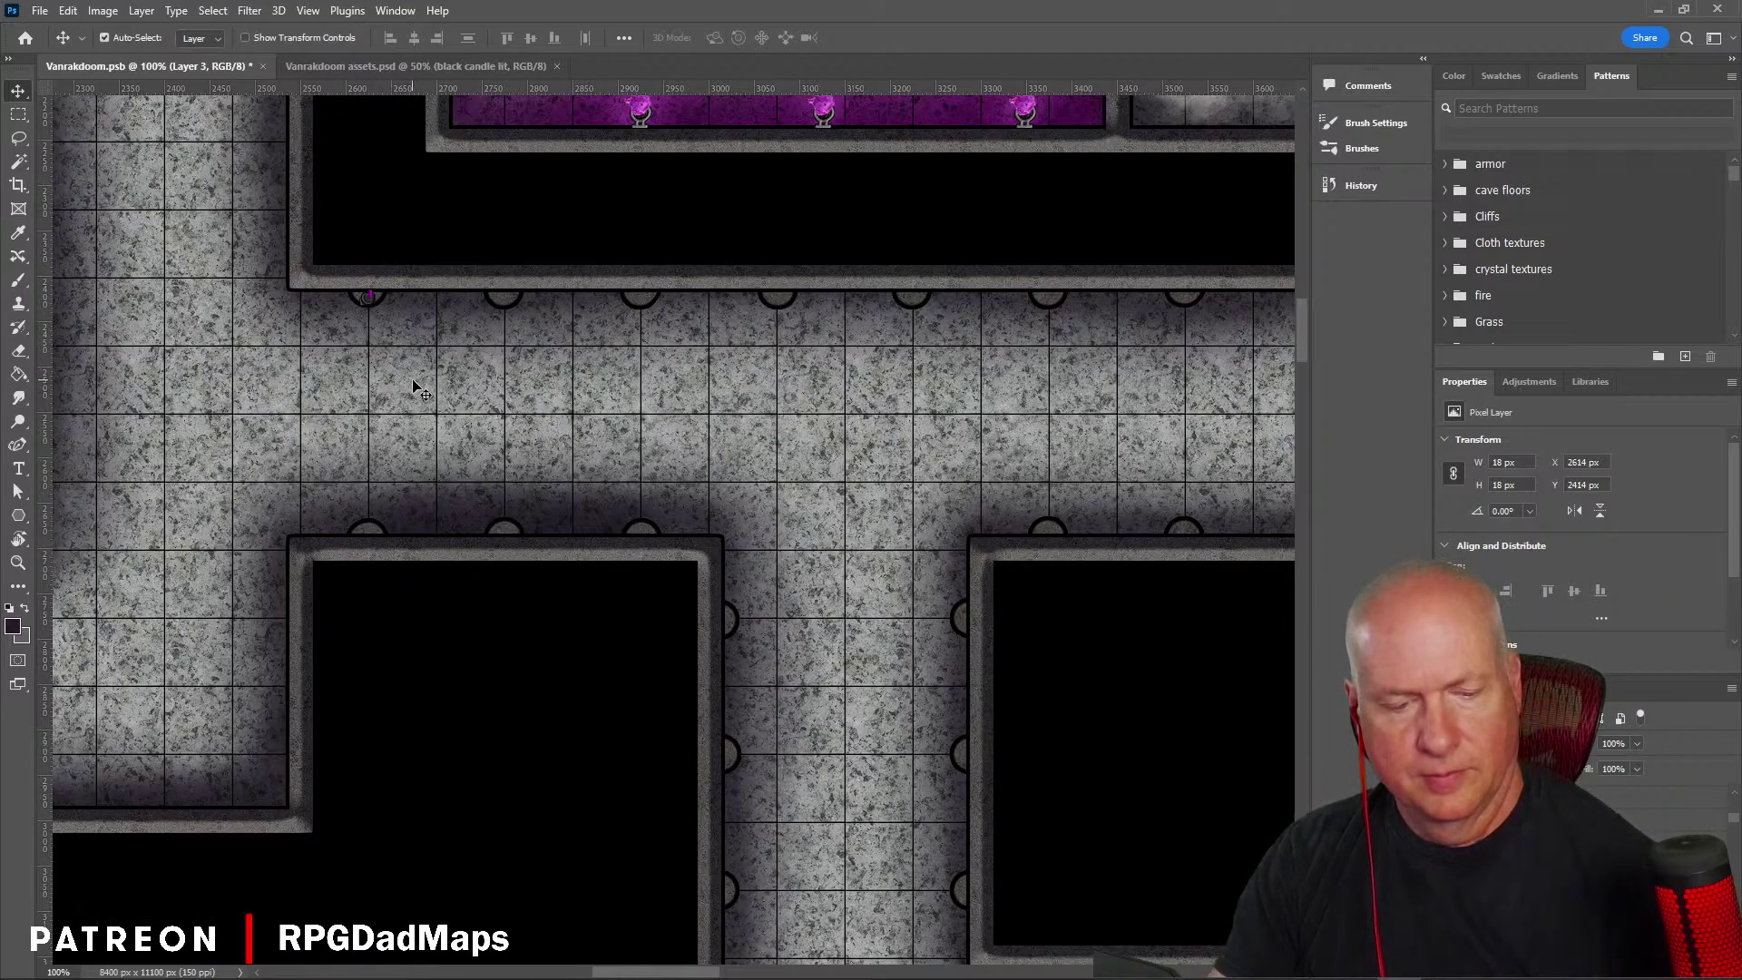
Step: Shrink the same candle further to about 80.6% and recentre it on its half-round ledge
key(ctrl+t)
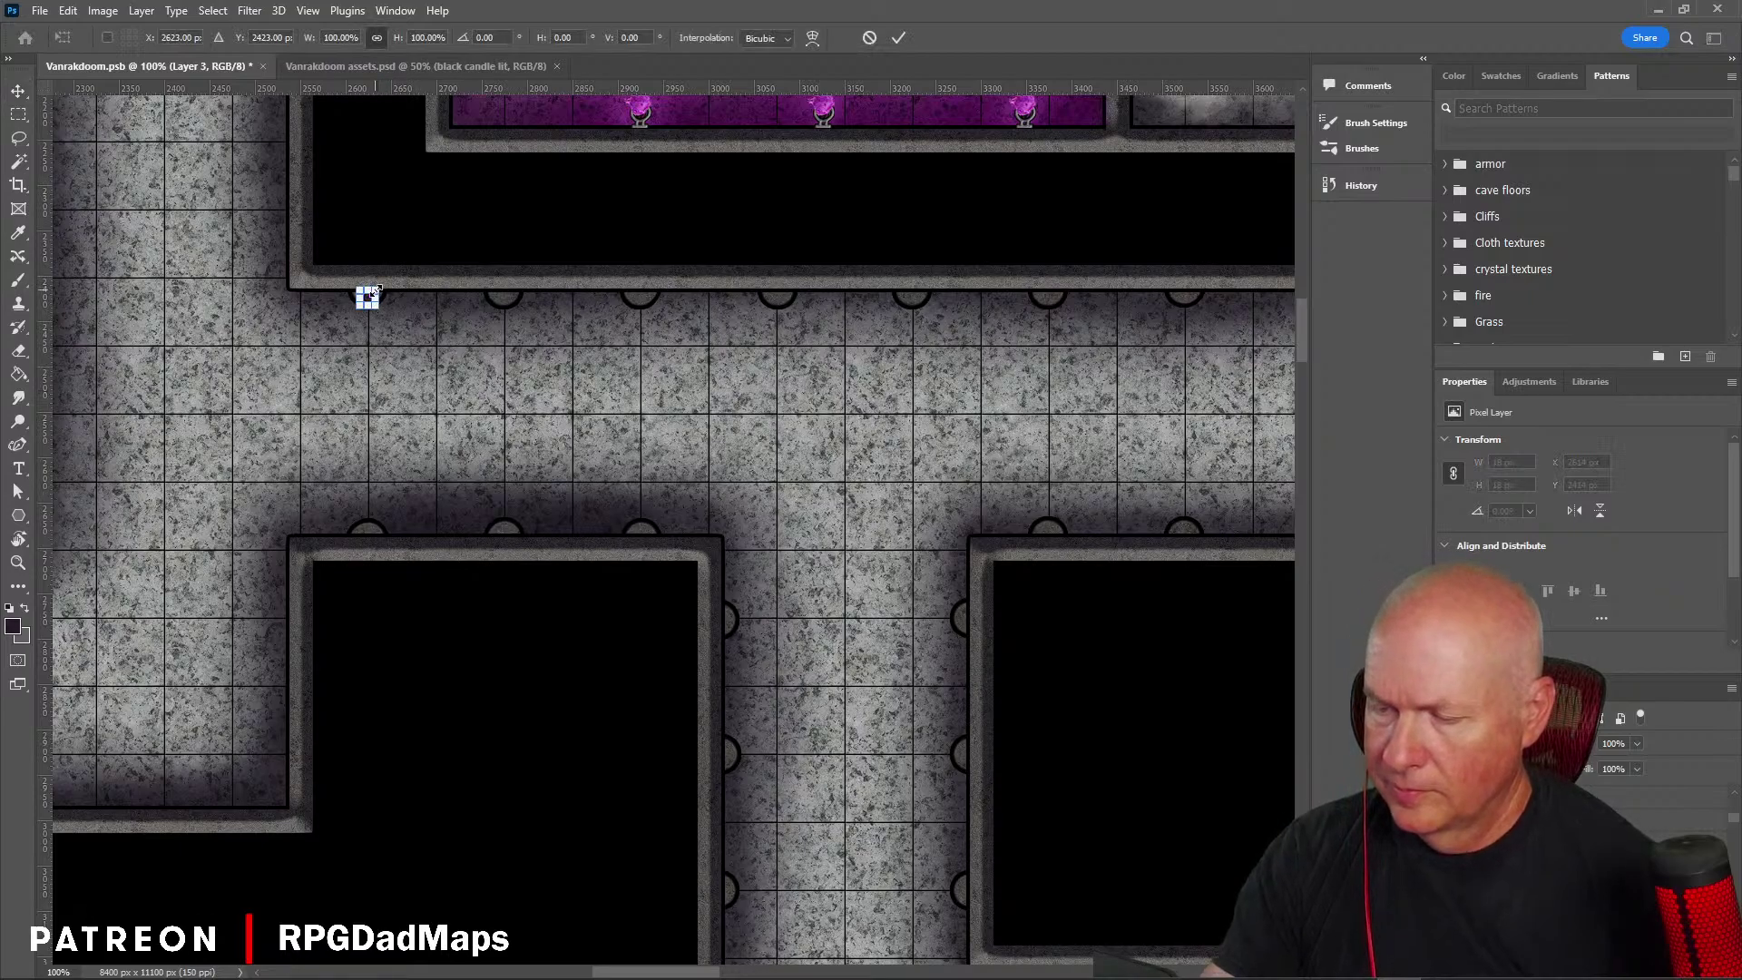
drag(372, 293, 369, 297)
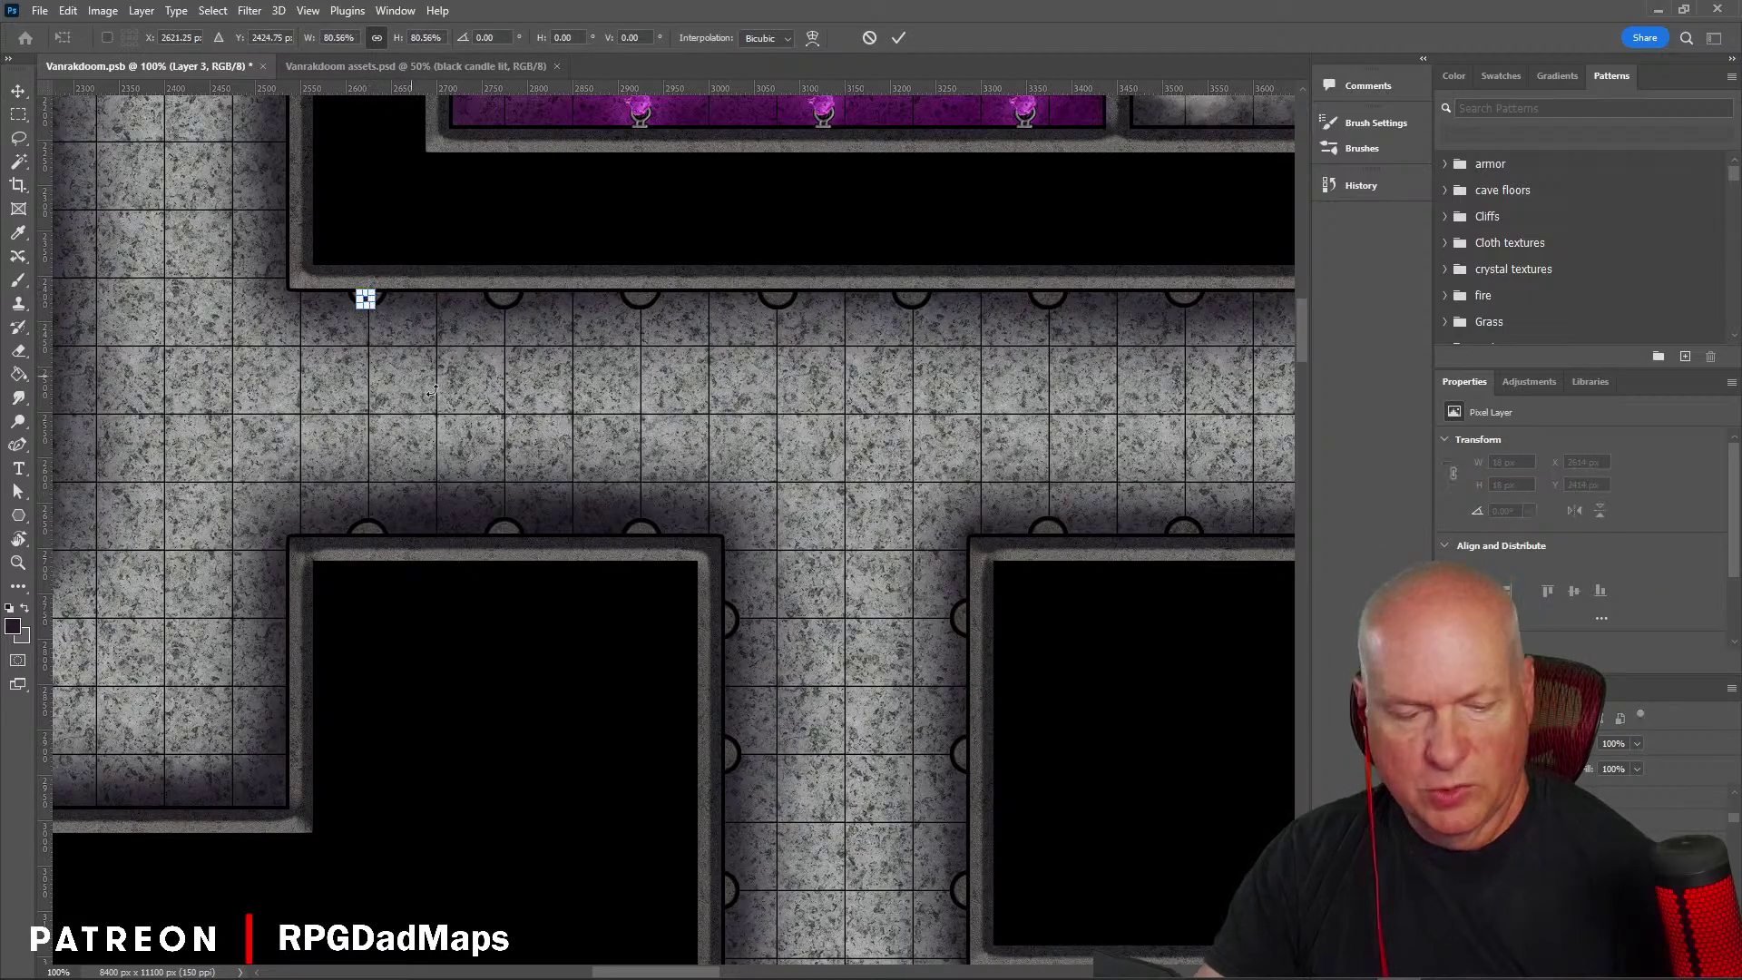
key(Return)
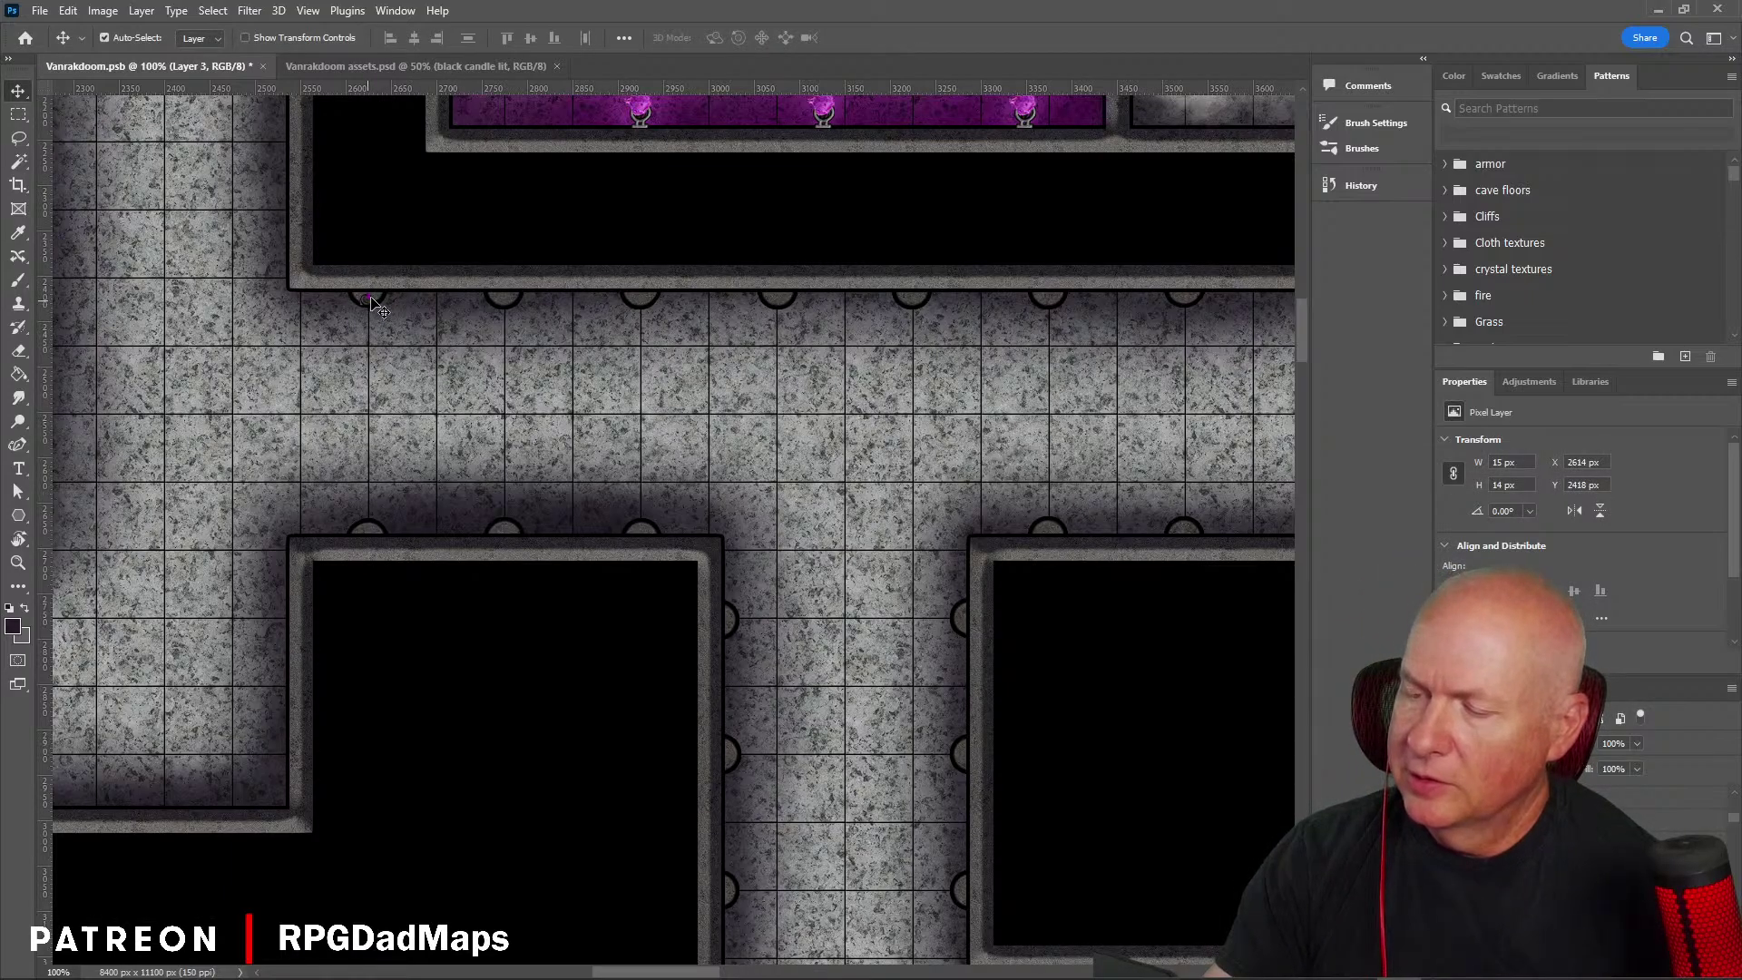
drag(371, 299, 371, 299)
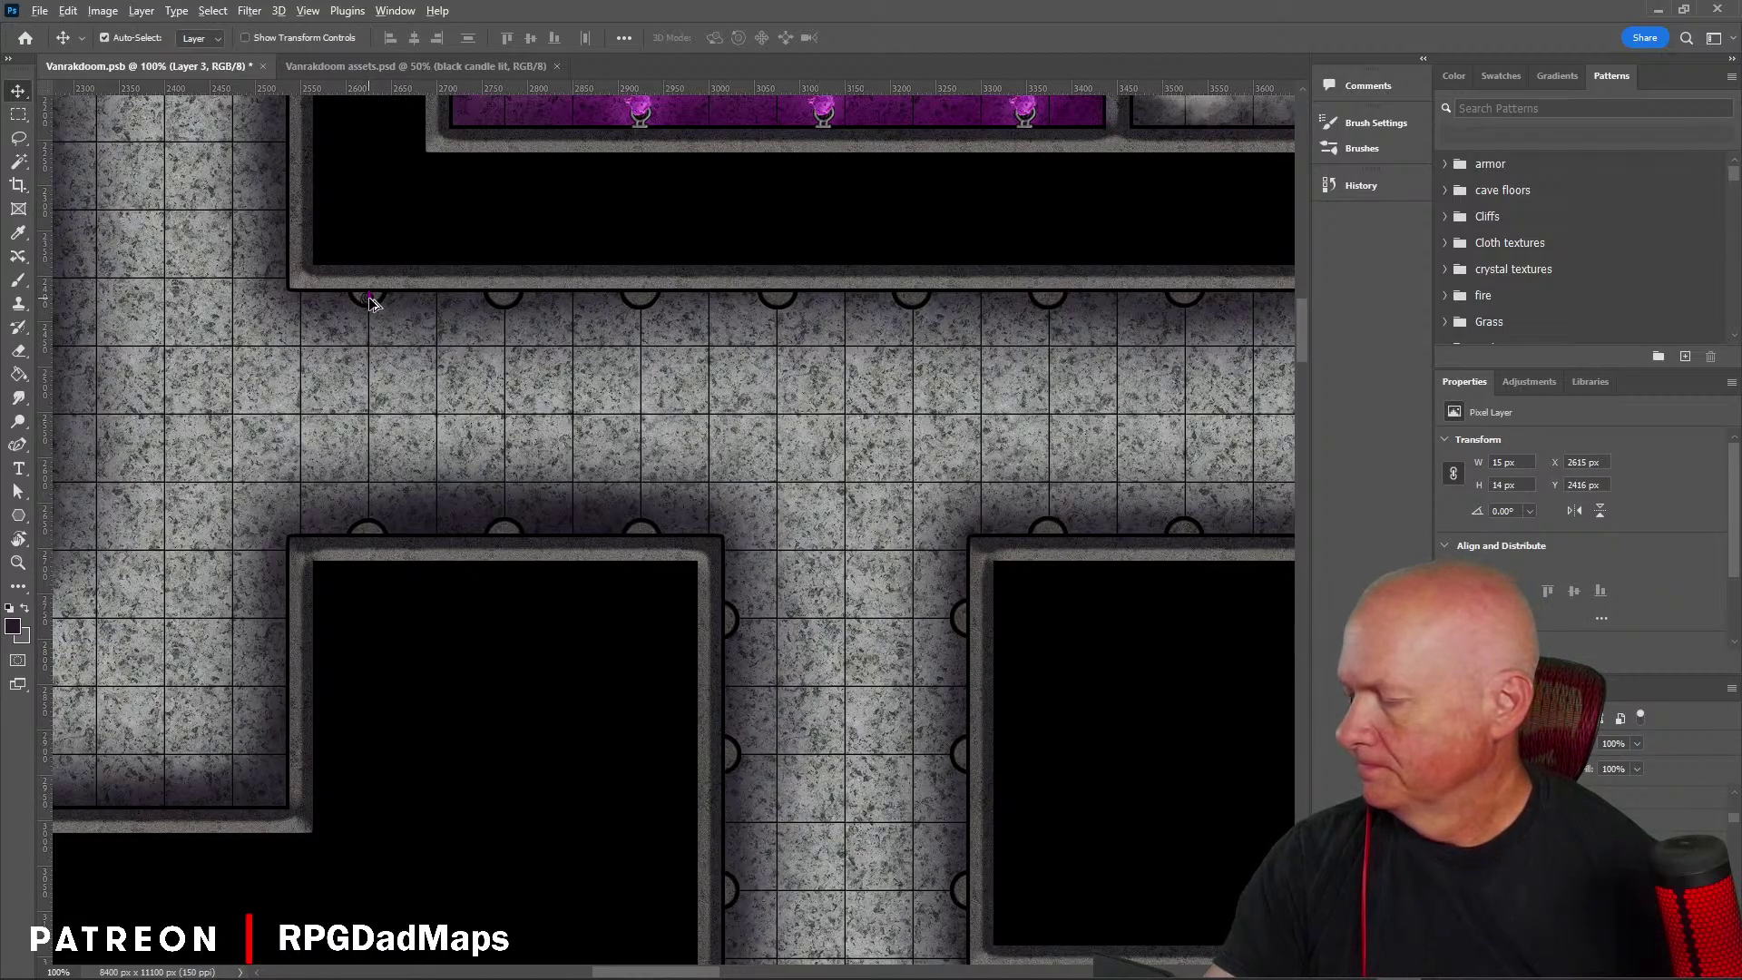
Step: Duplicate the candle onto the next three north-wall ledges and the three south-wall ledges west of the side passage
drag(372, 304, 508, 302)
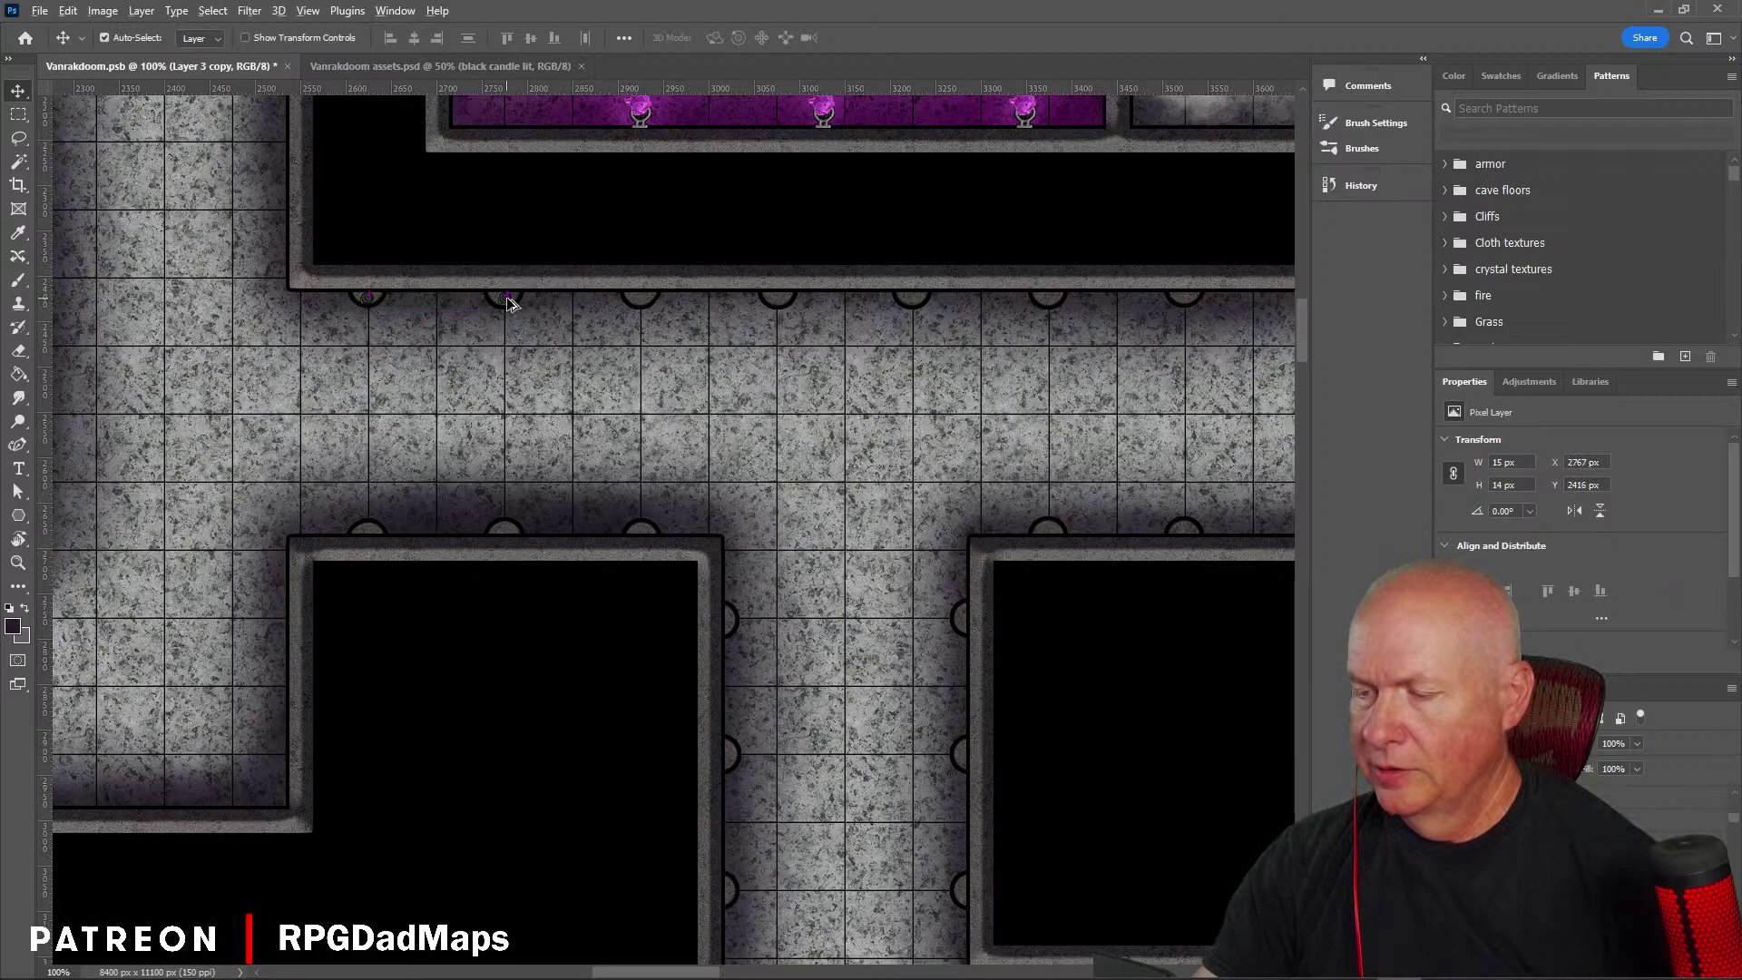
drag(508, 302, 782, 305)
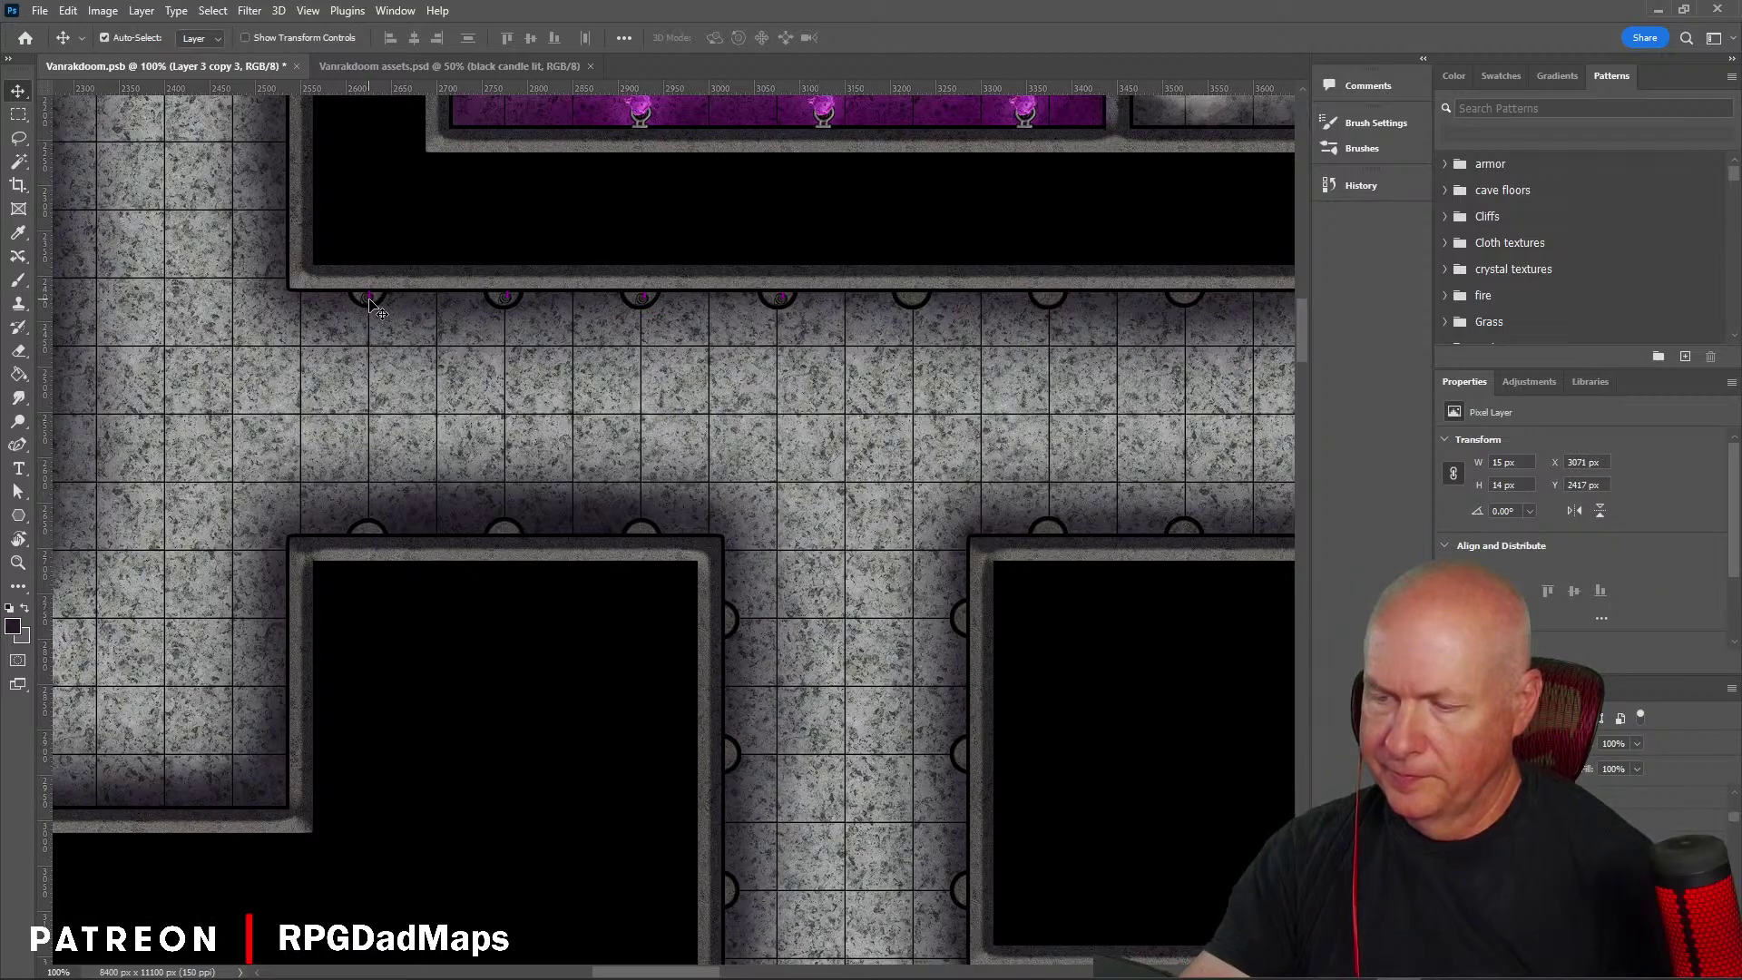
drag(370, 302, 643, 533)
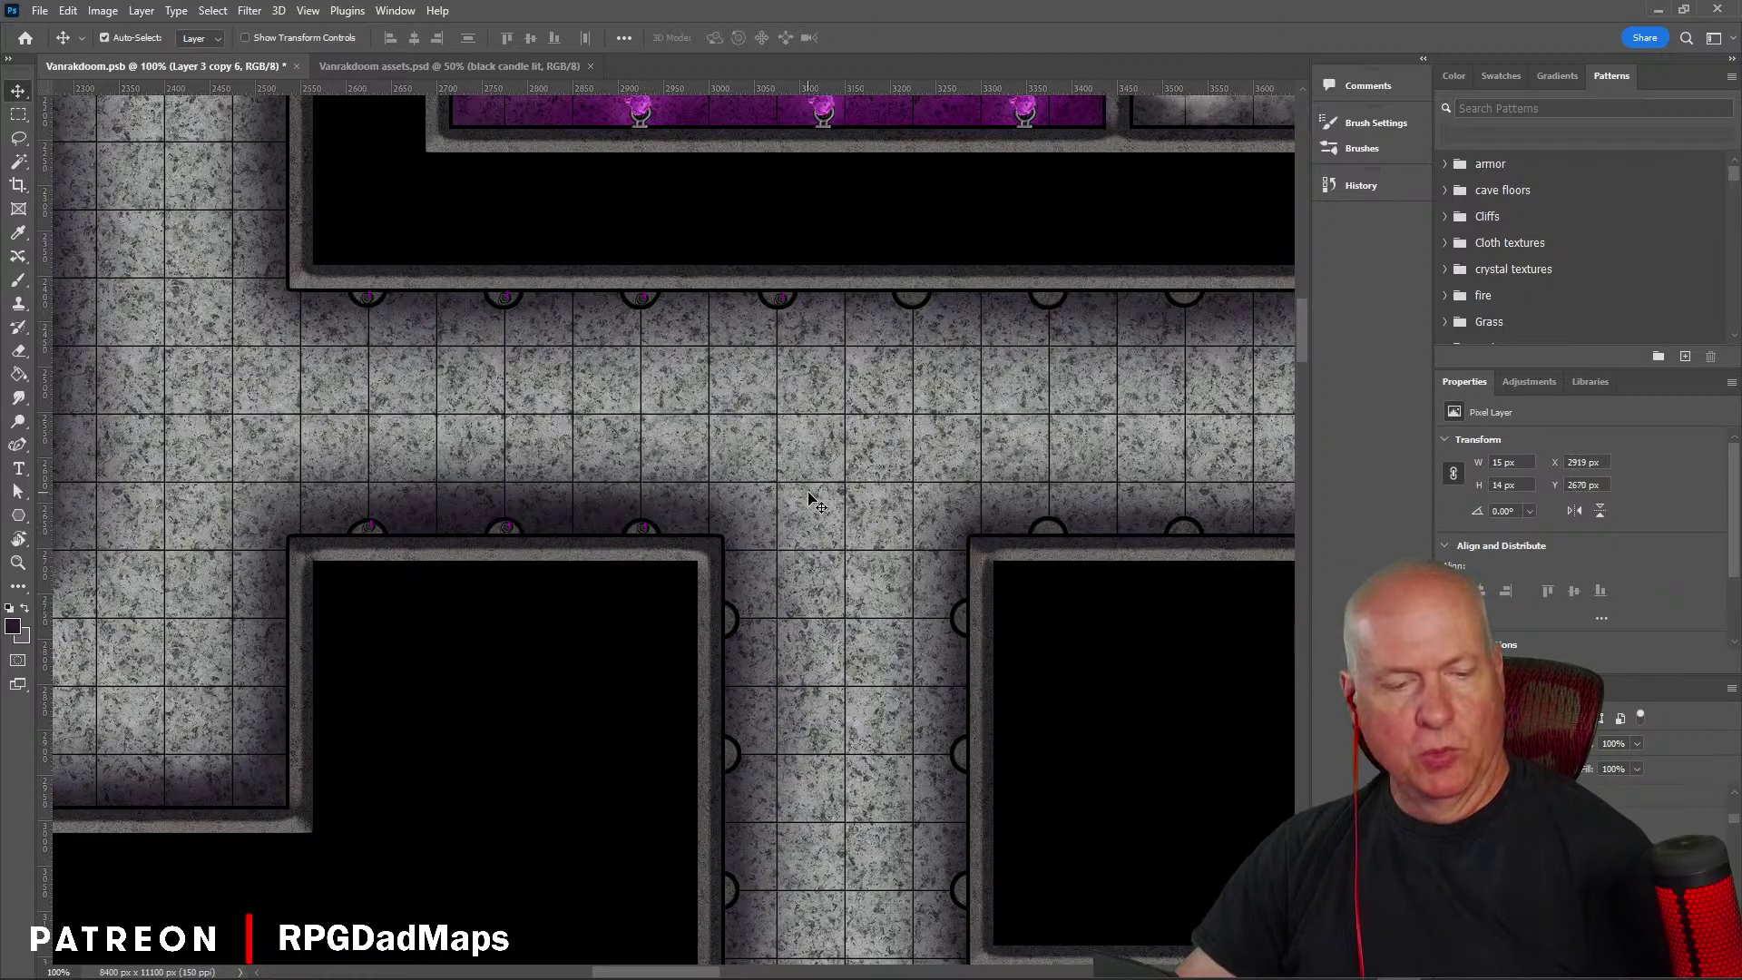
Step: Duplicate candles onto the remaining four north-wall ledges and the three south-wall ledges east of the side passage
drag(828, 499, 526, 532)
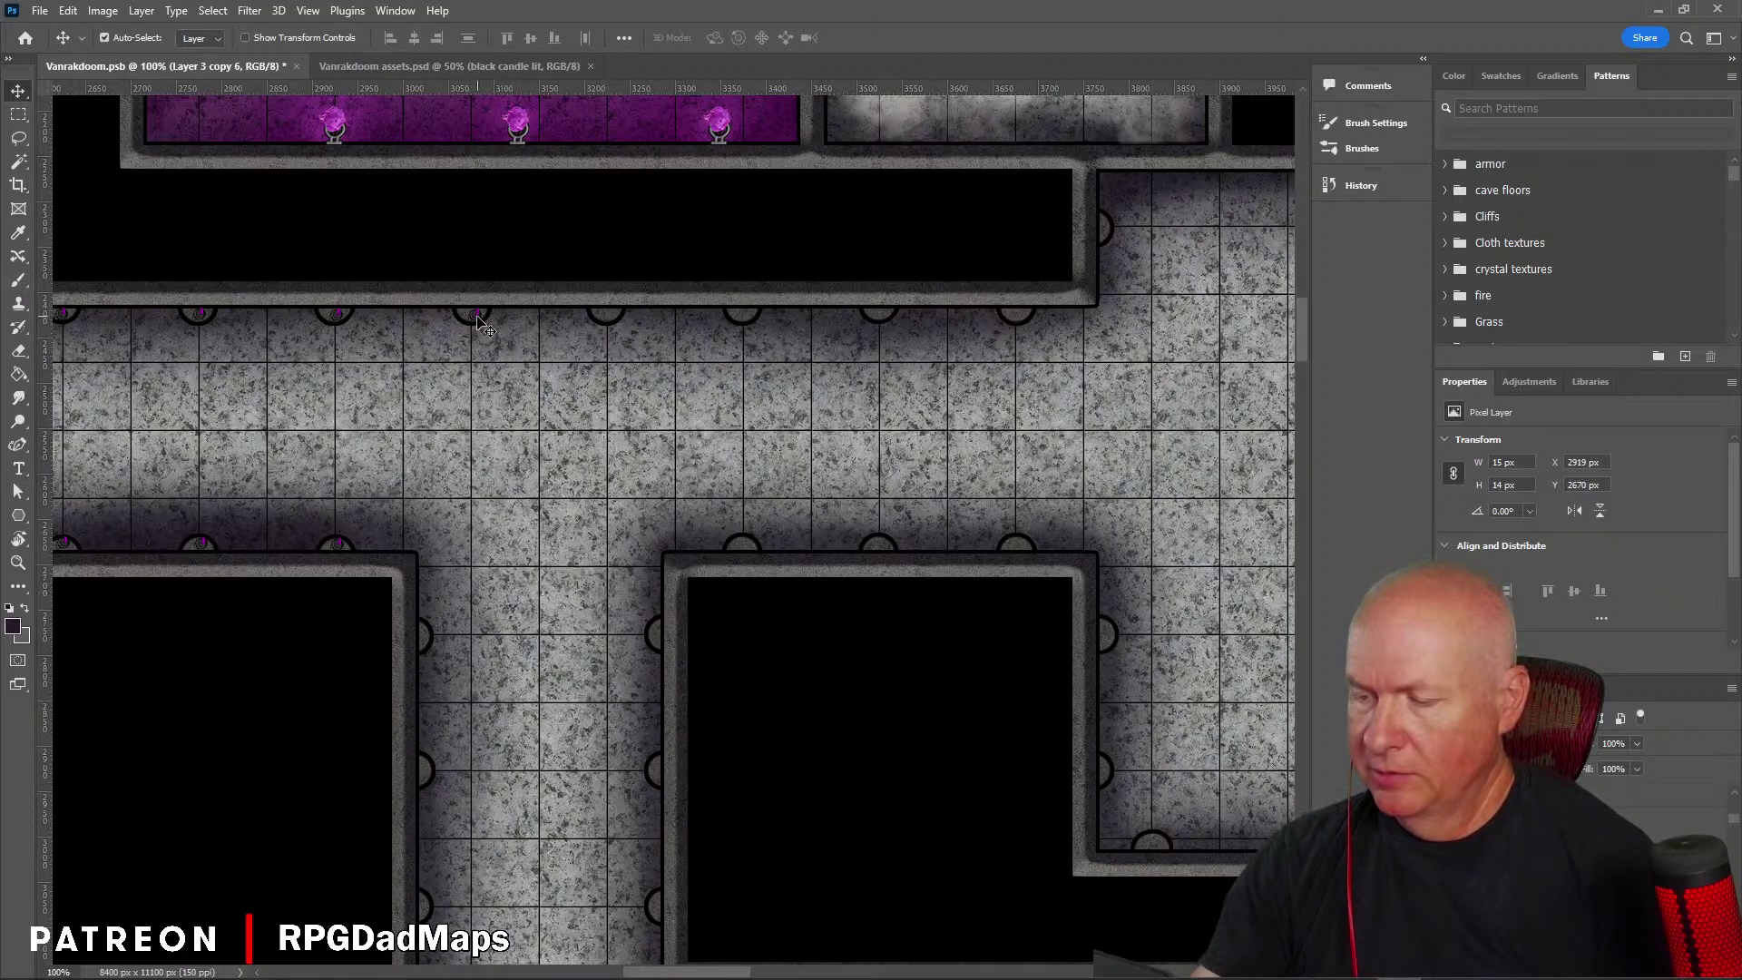
alt+drag(481, 322, 1019, 323)
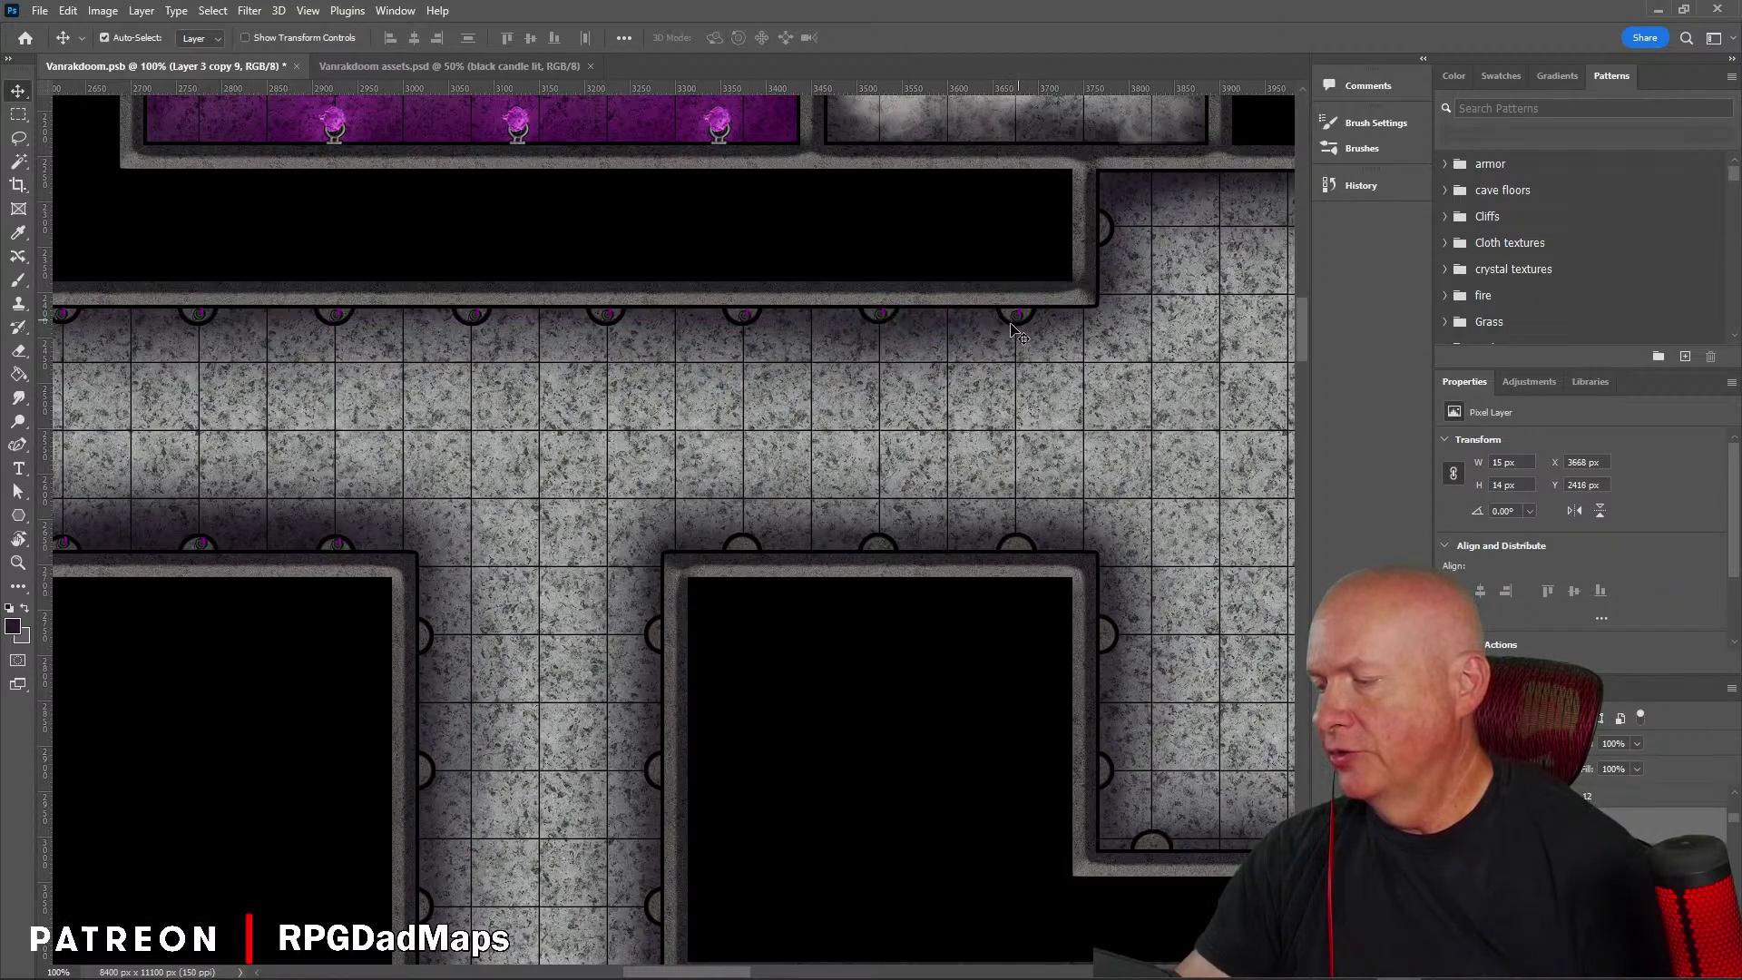
alt+drag(746, 317, 746, 545)
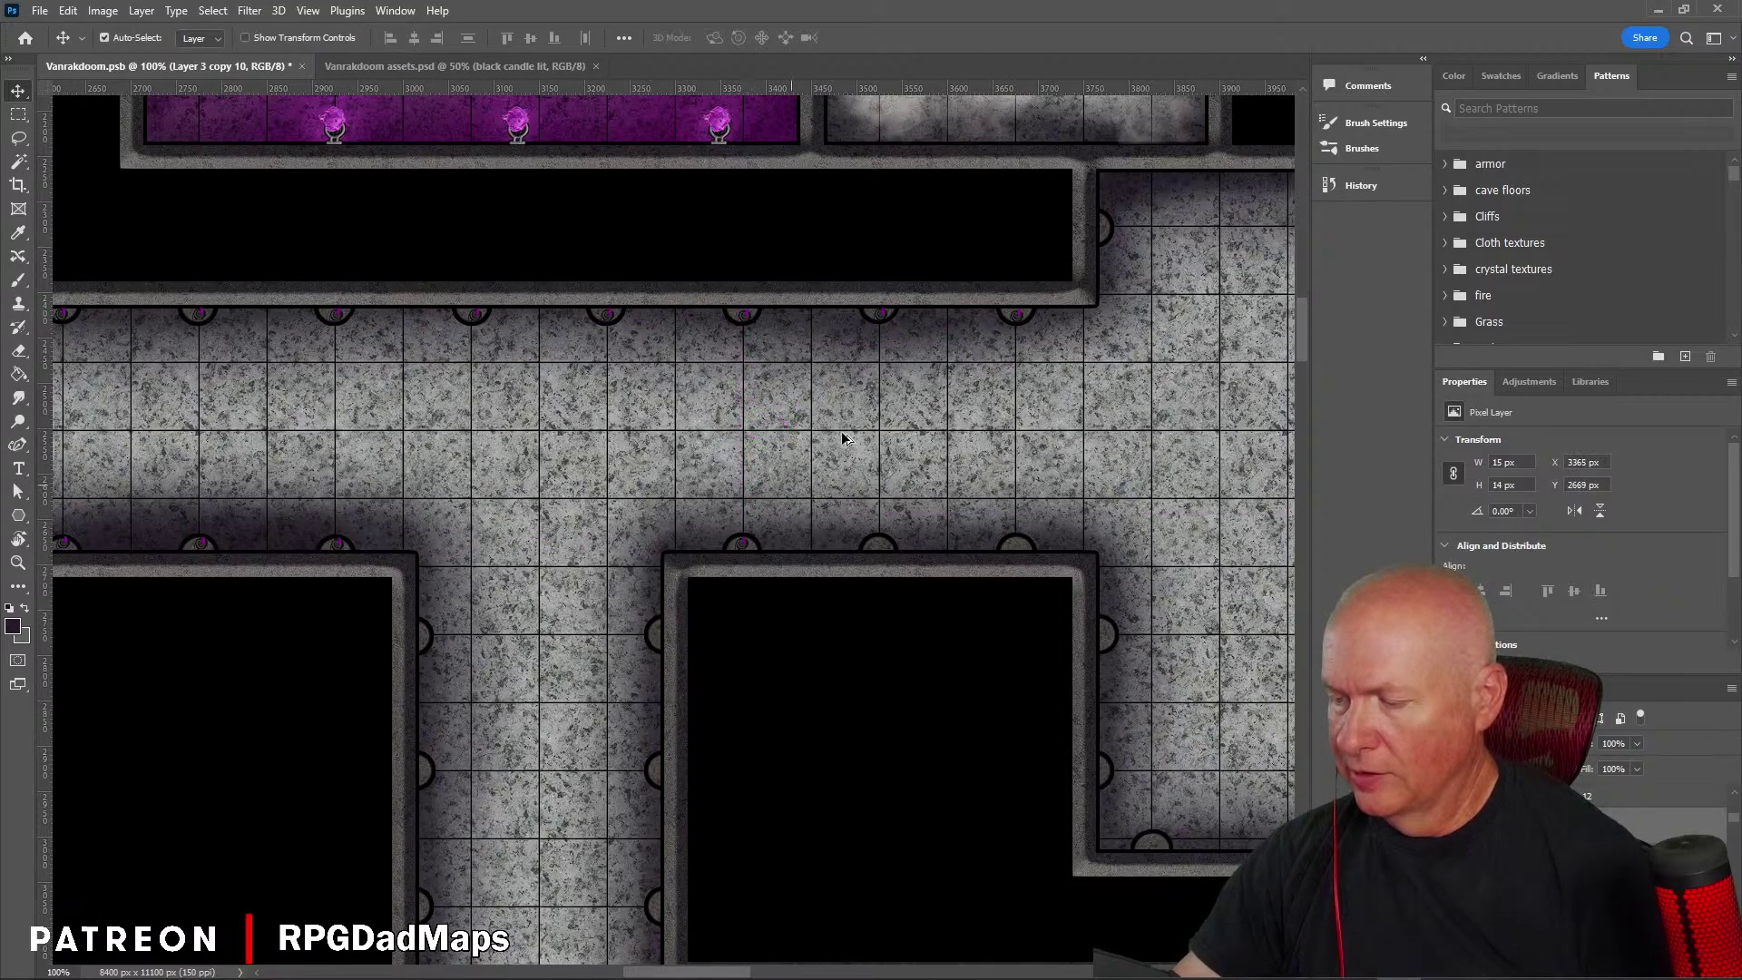
alt+drag(885, 318, 888, 557)
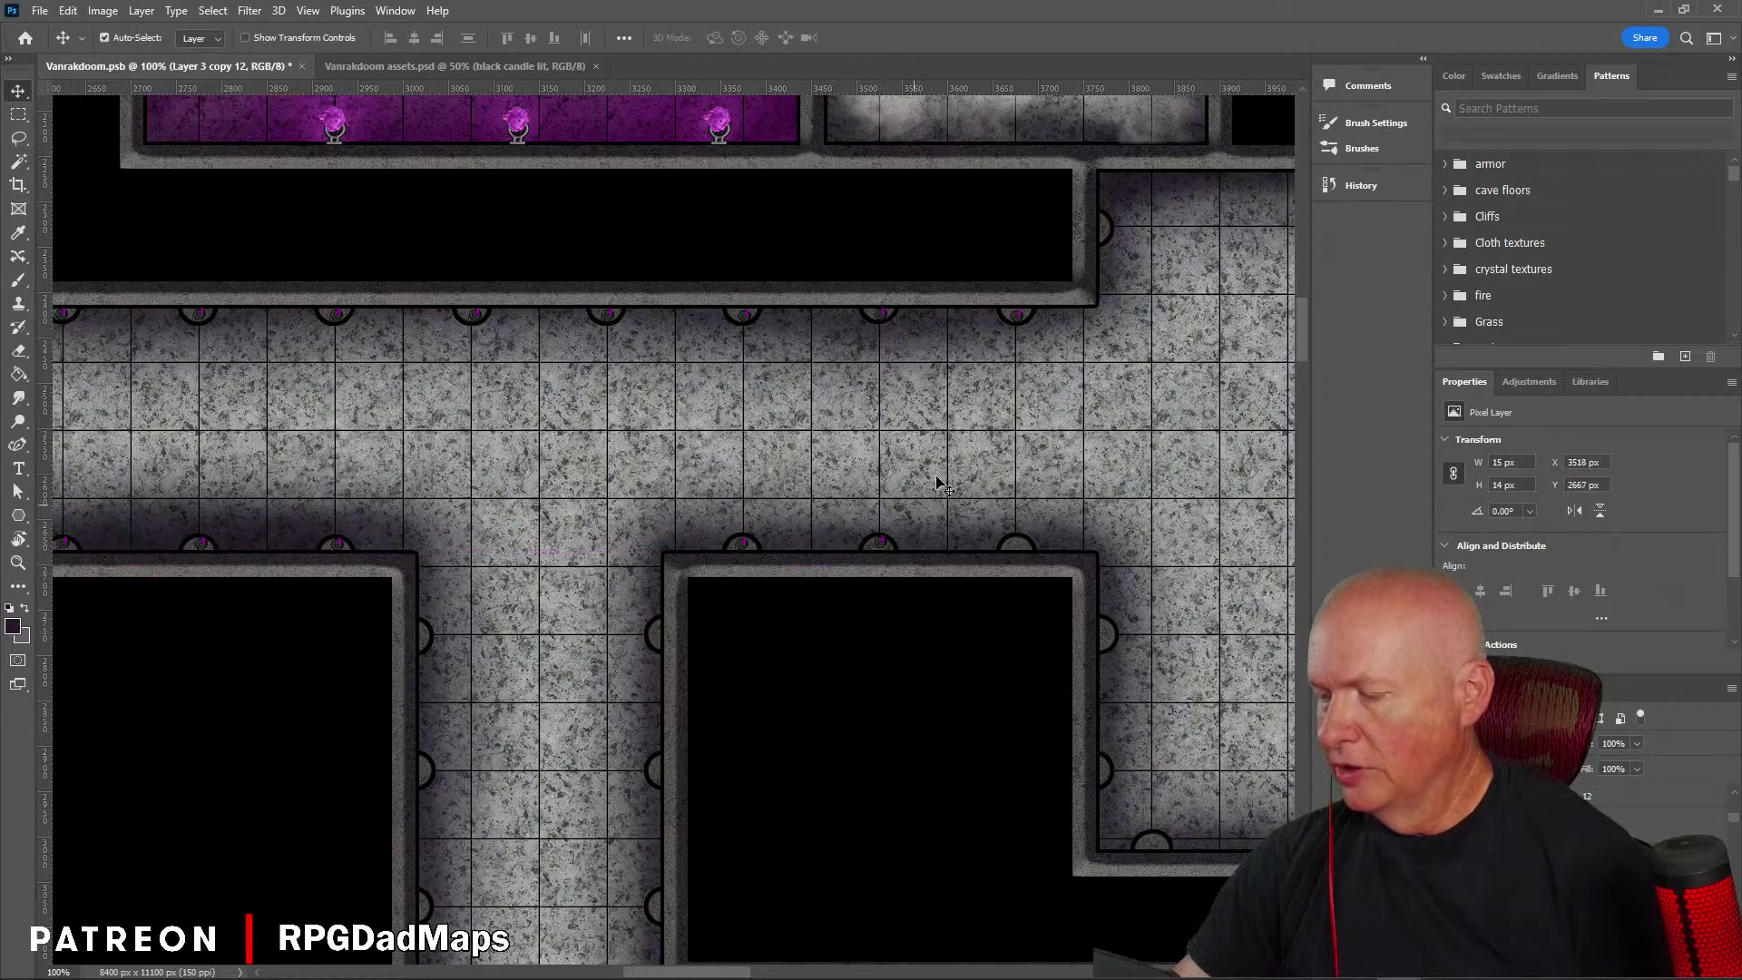
alt+drag(1018, 323, 1020, 544)
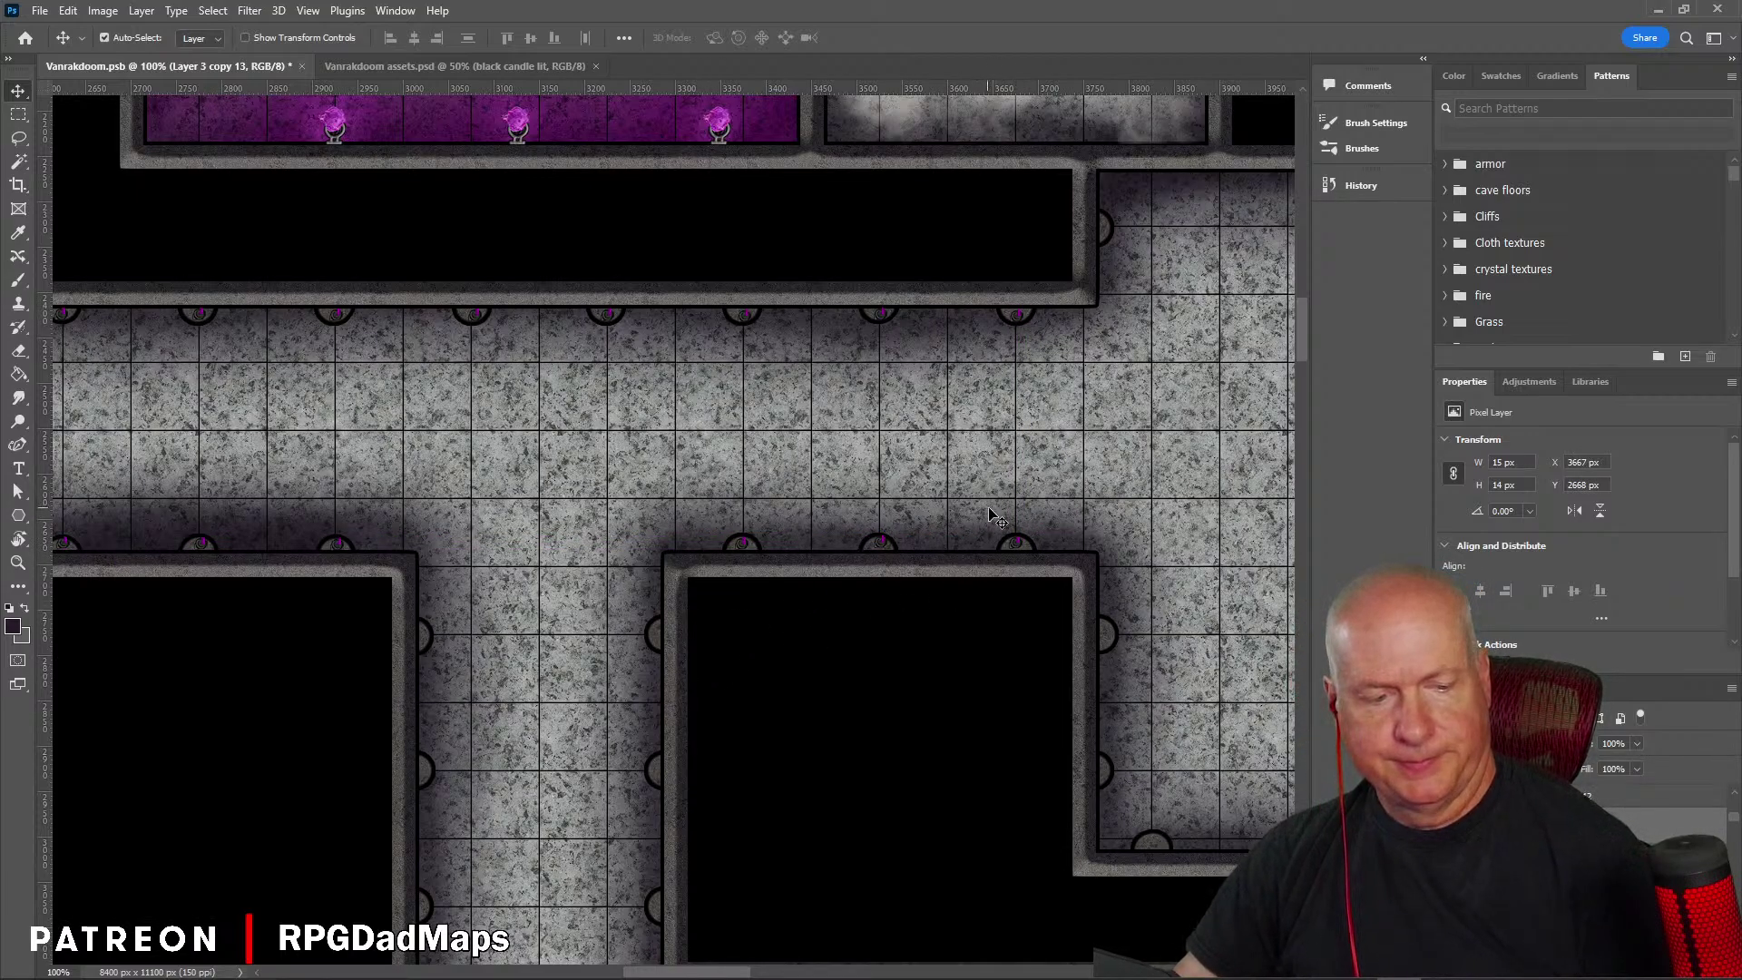
Step: Duplicate candles onto the west-wall ledge and both east-wall ledges of the recess at the corridor's north side
drag(1011, 498, 506, 544)
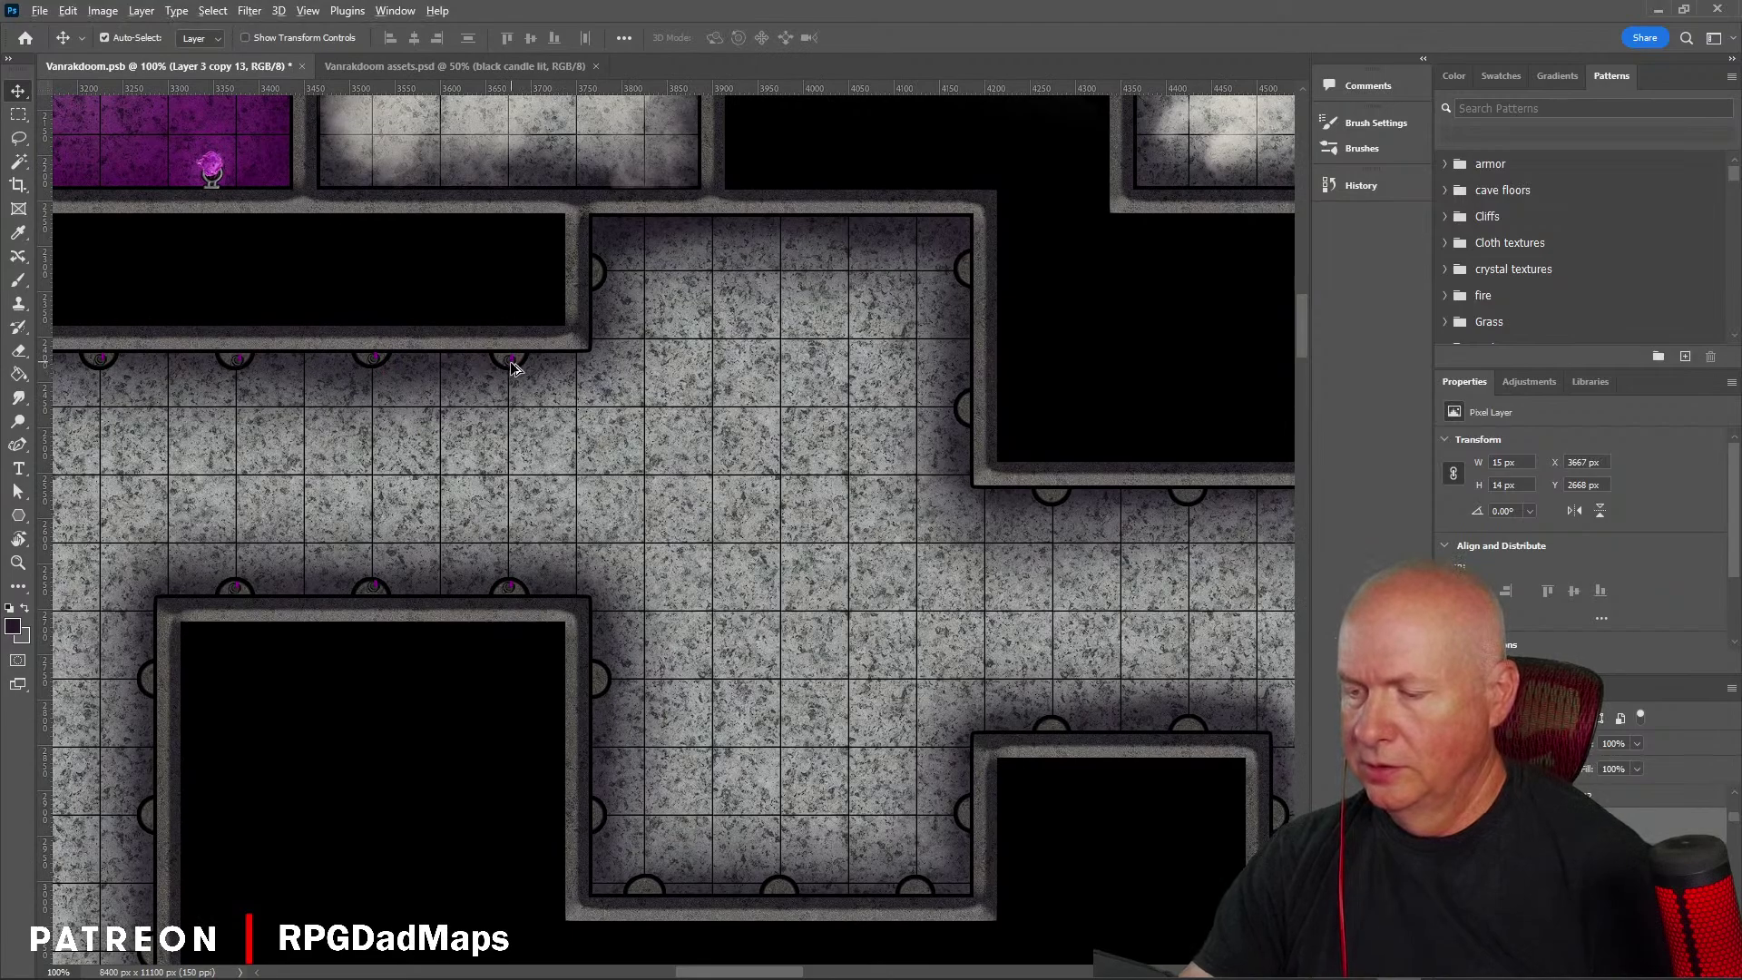
drag(512, 366, 968, 275)
key(ctrl)
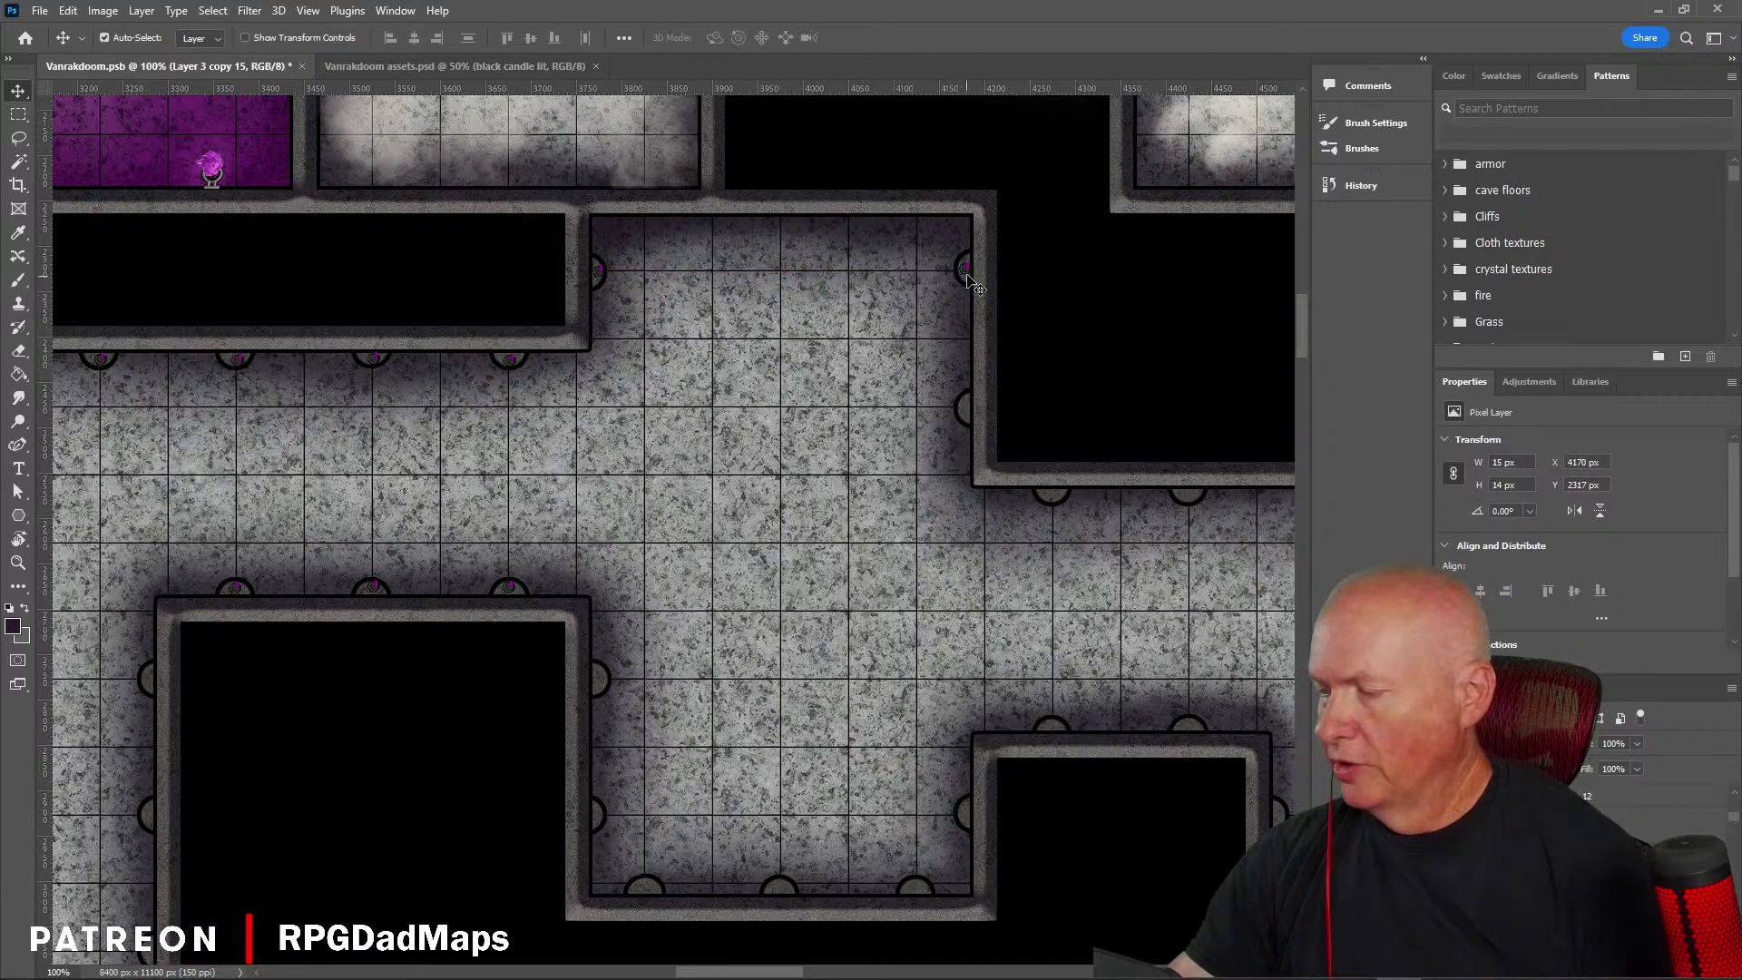
drag(967, 275, 966, 415)
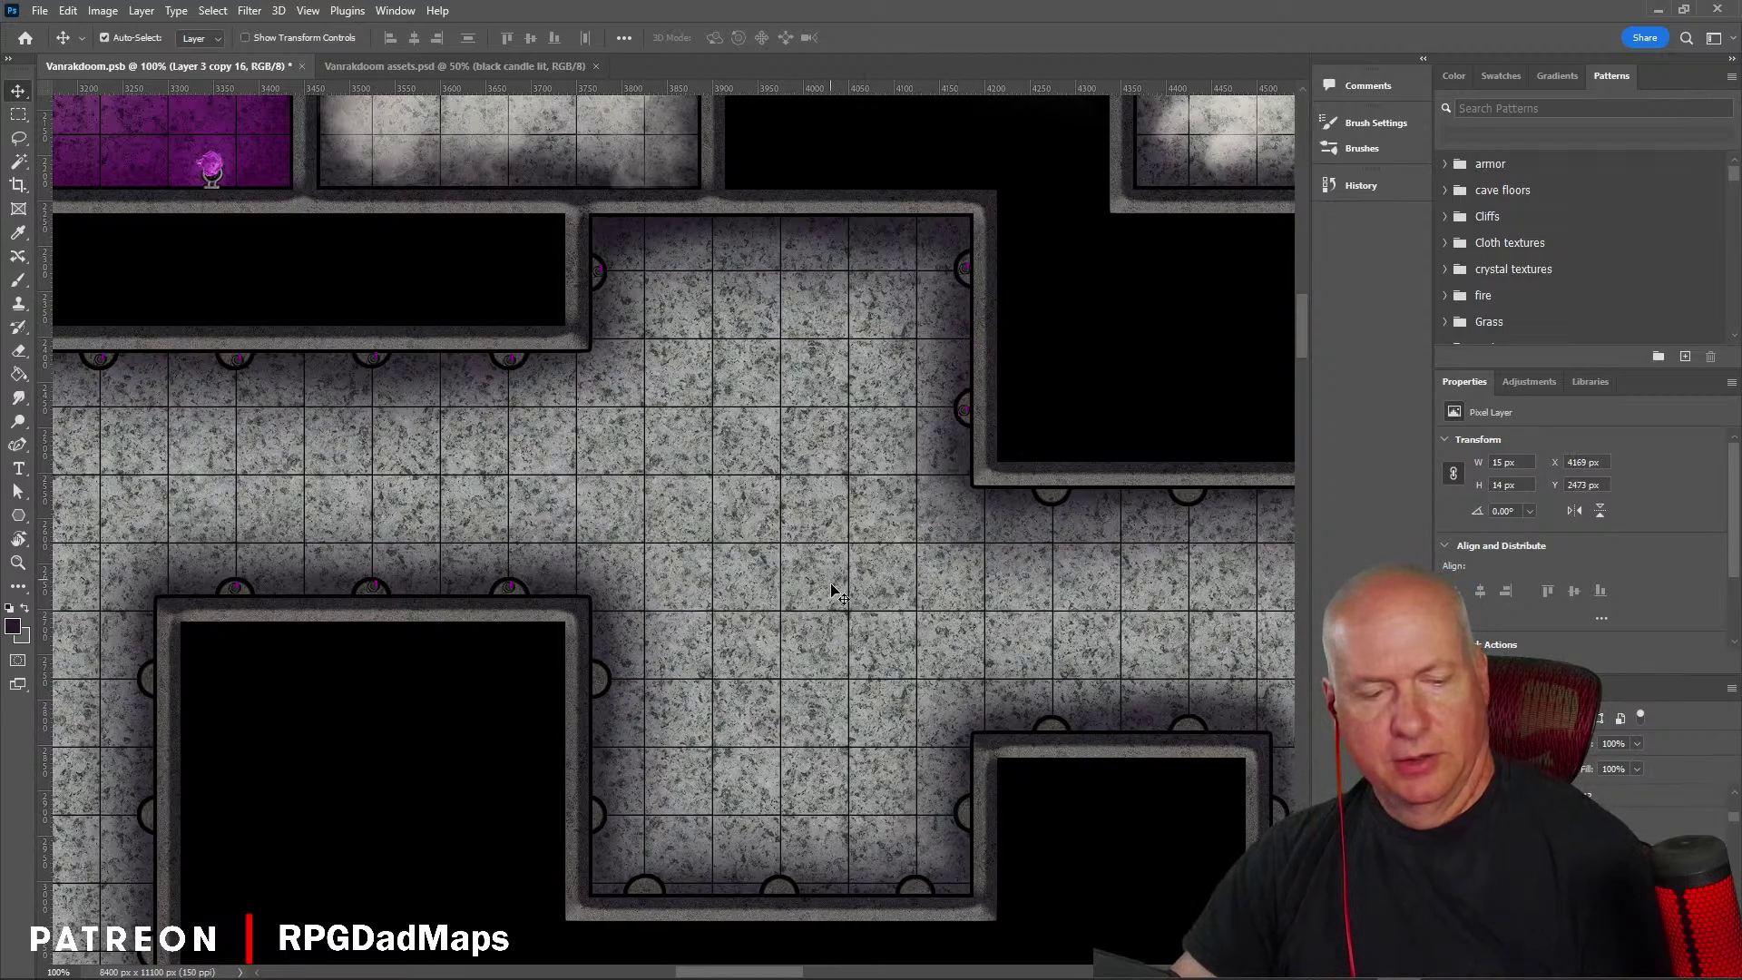
Step: Duplicate candles onto the five facing corridor ledges just west of the door and the six ledges around the adjacent southern recess
drag(821, 544, 525, 463)
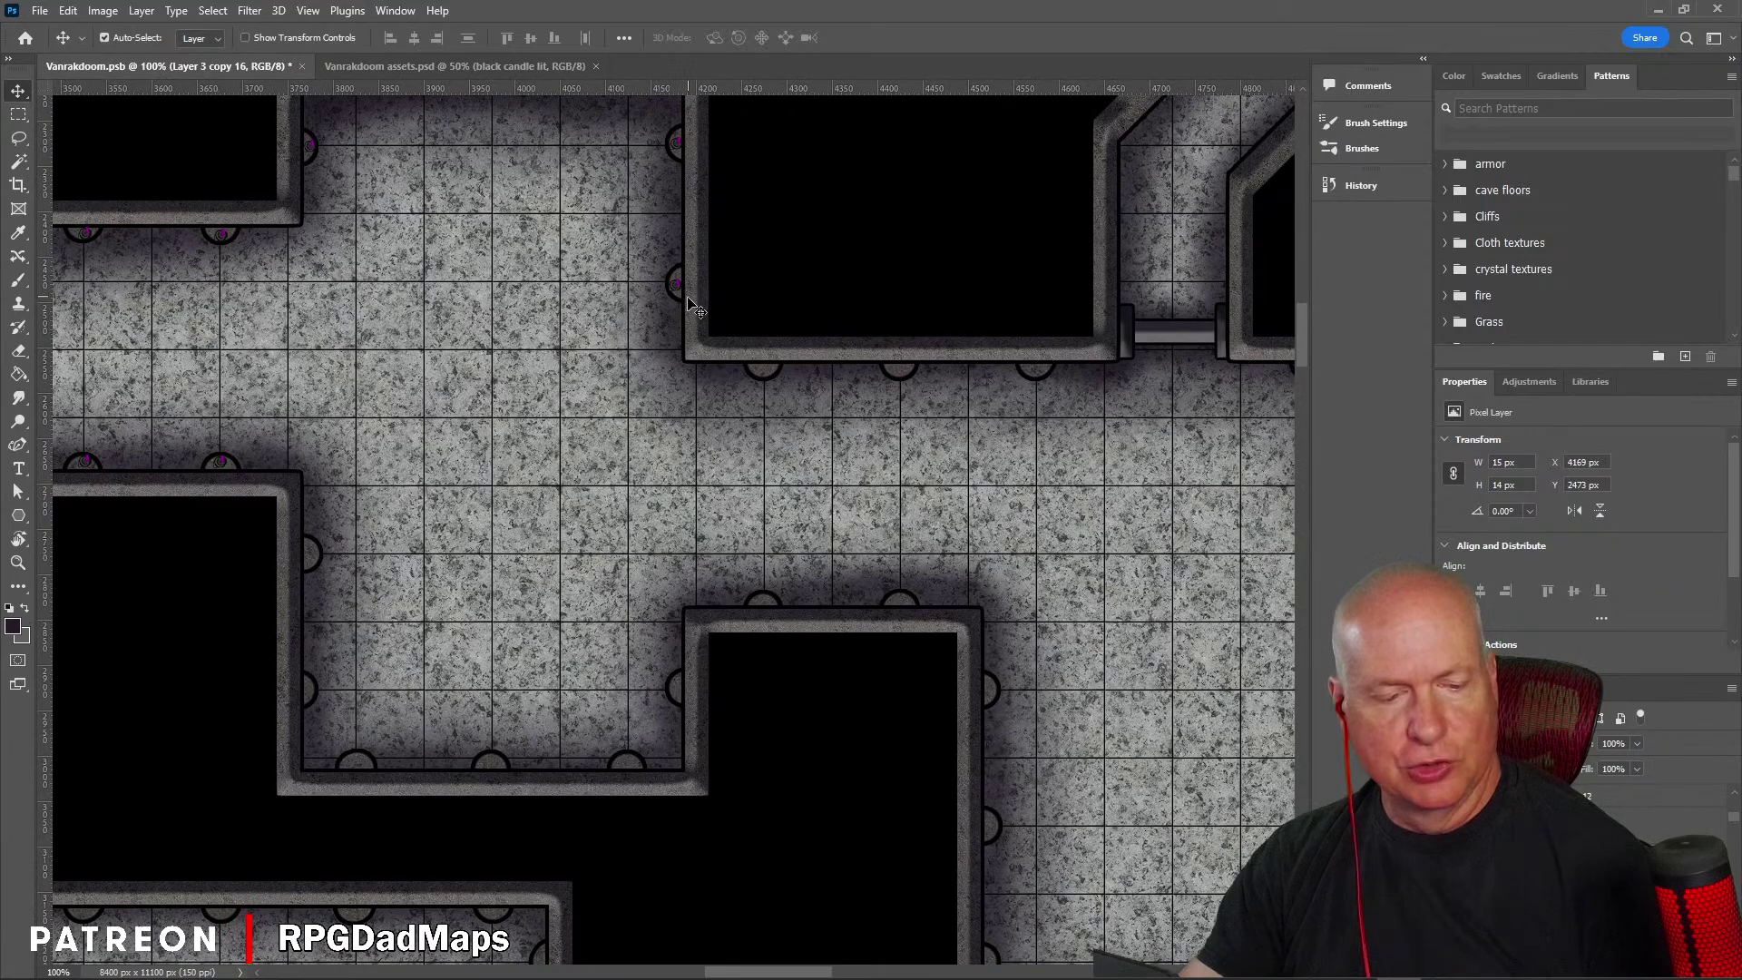
drag(679, 290, 1039, 375)
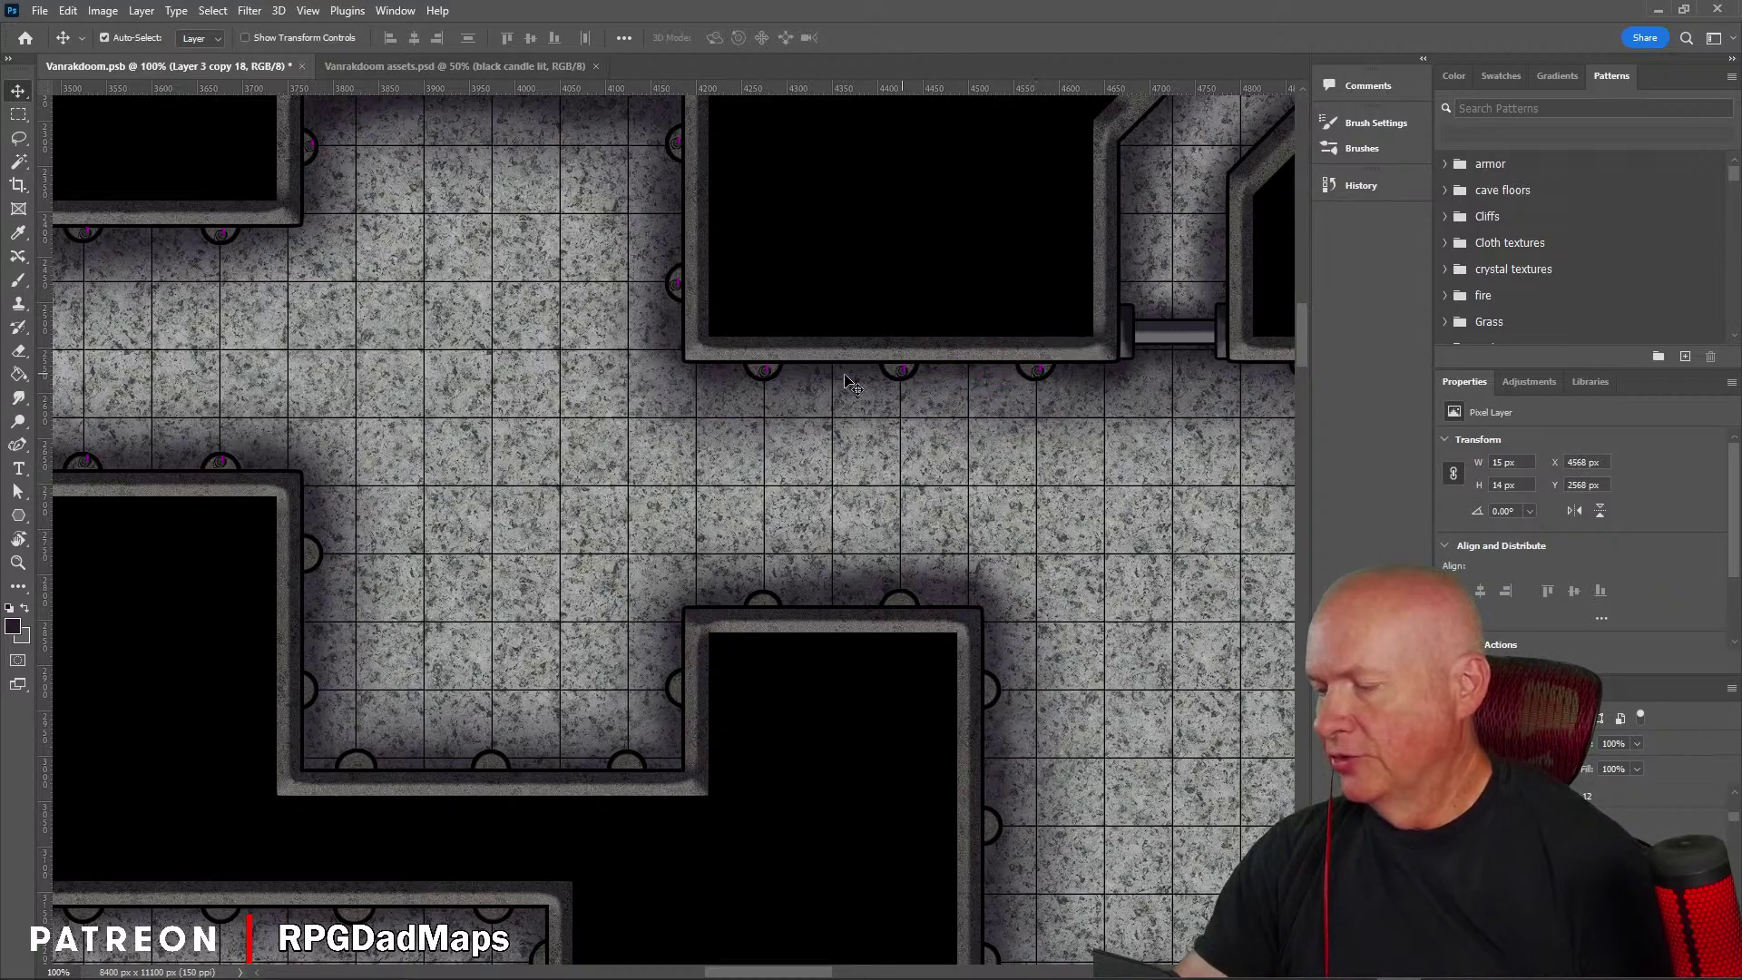
drag(769, 379, 770, 595)
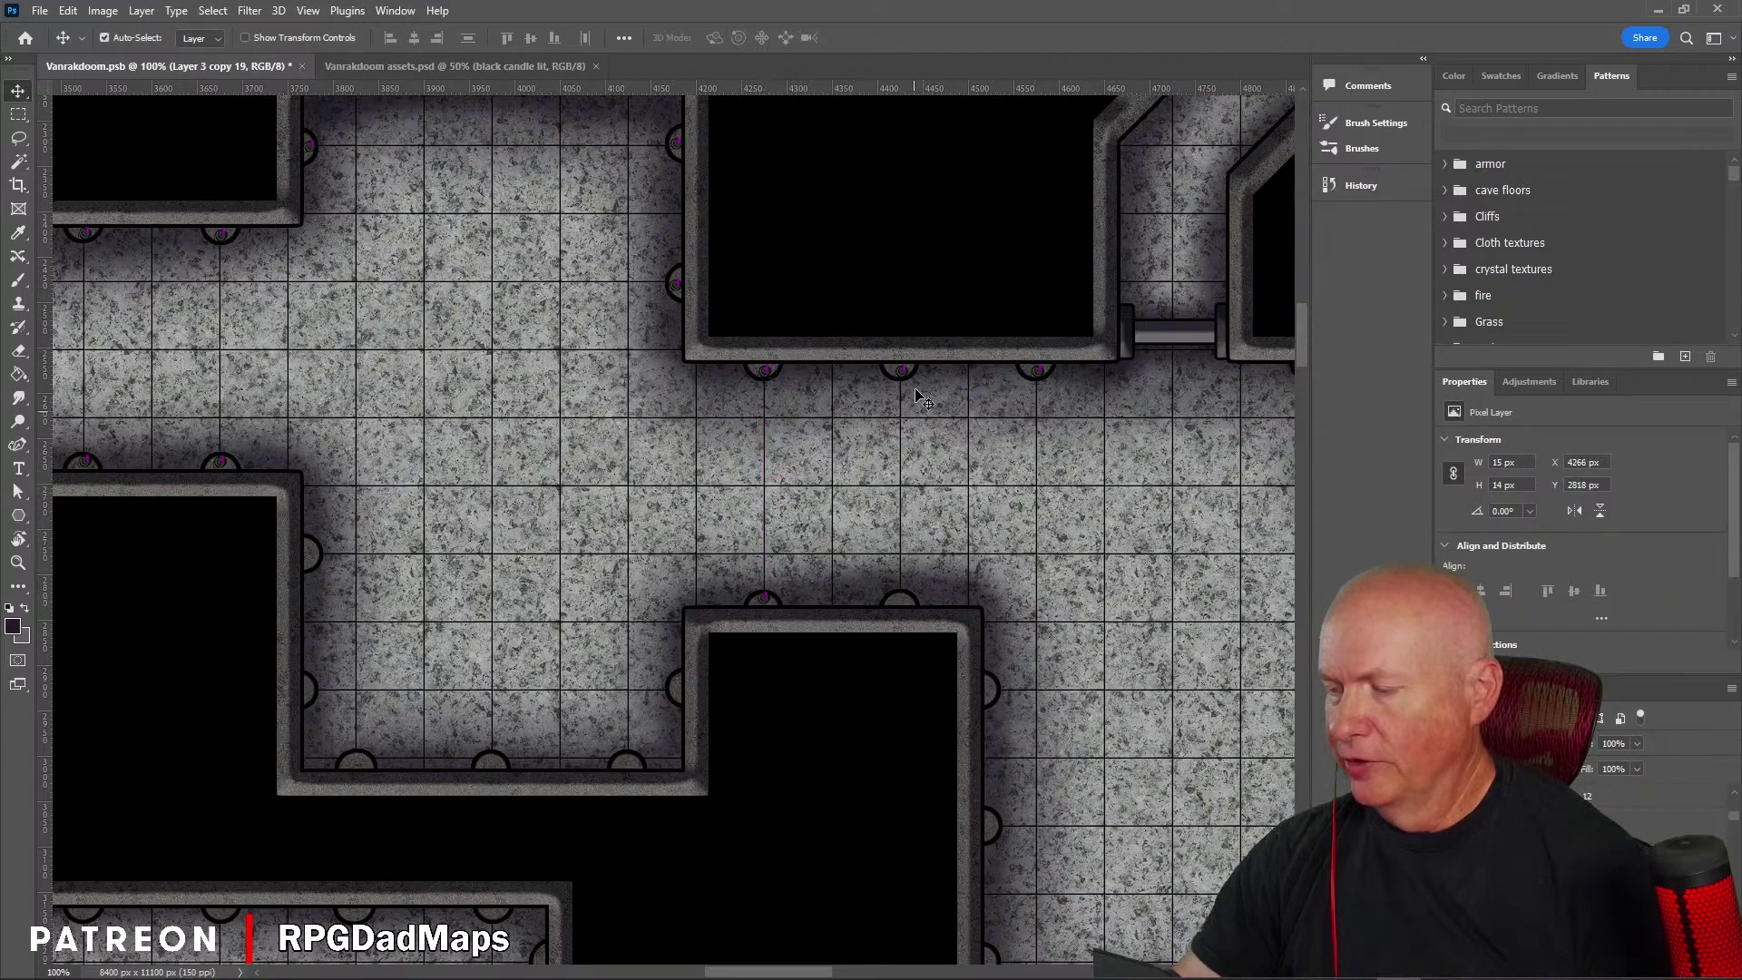
drag(904, 379, 901, 600)
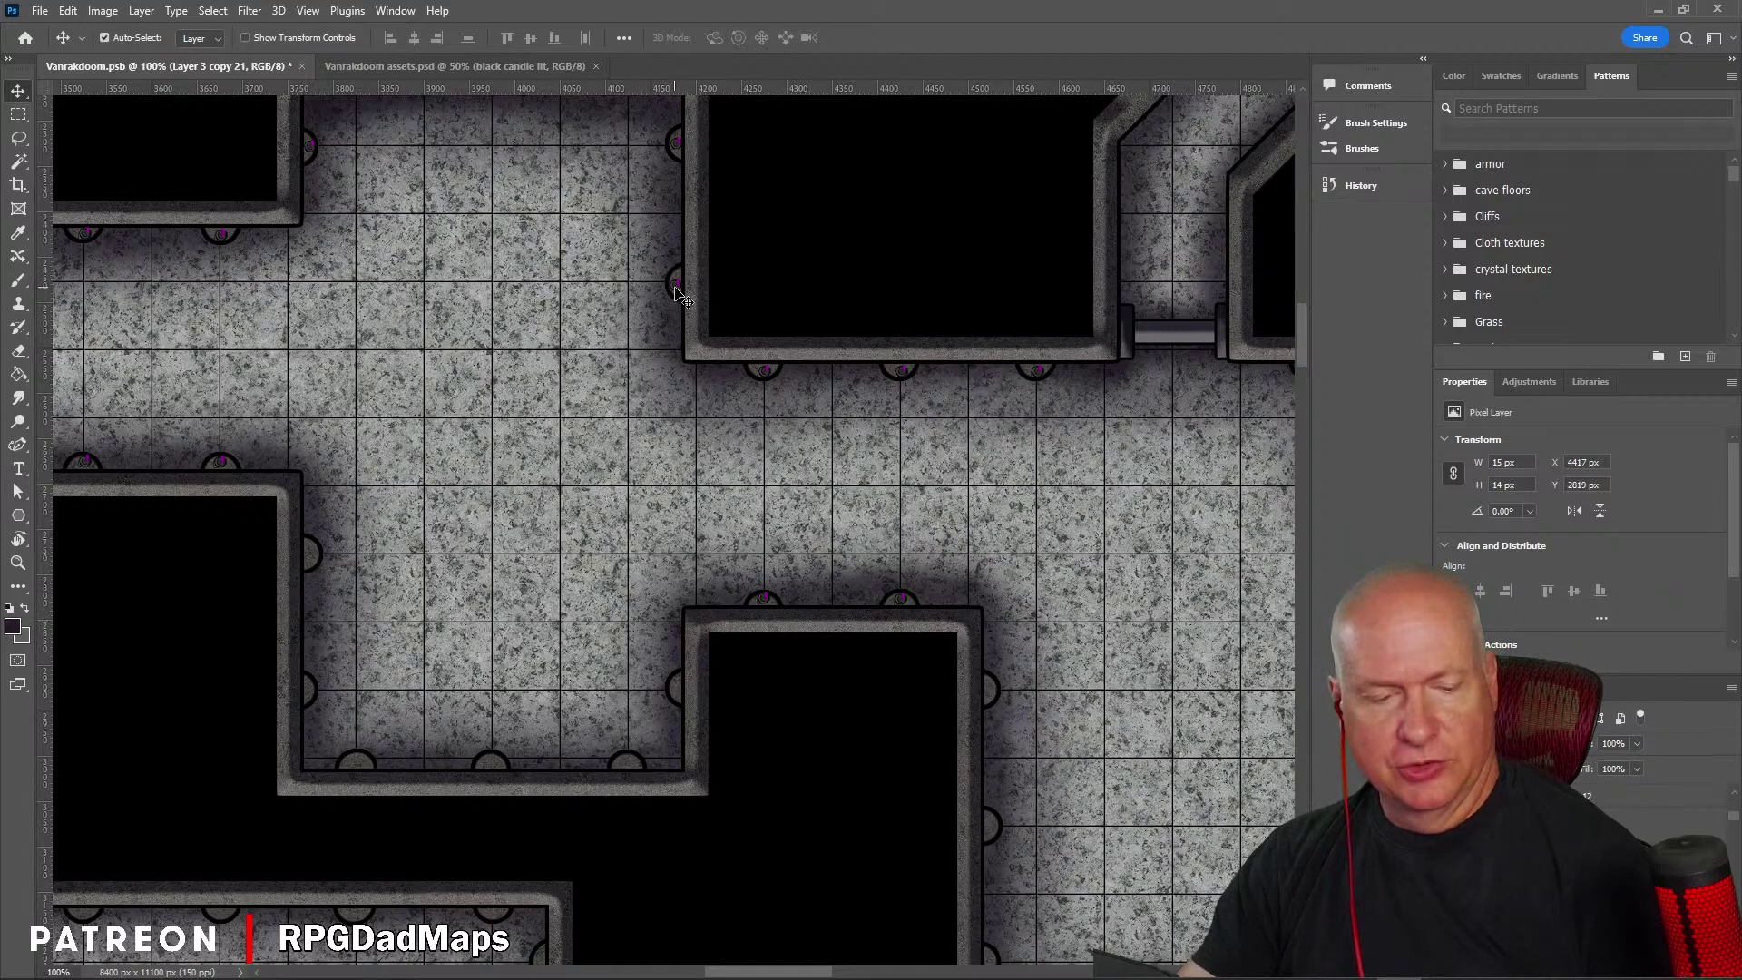
drag(684, 291, 313, 560)
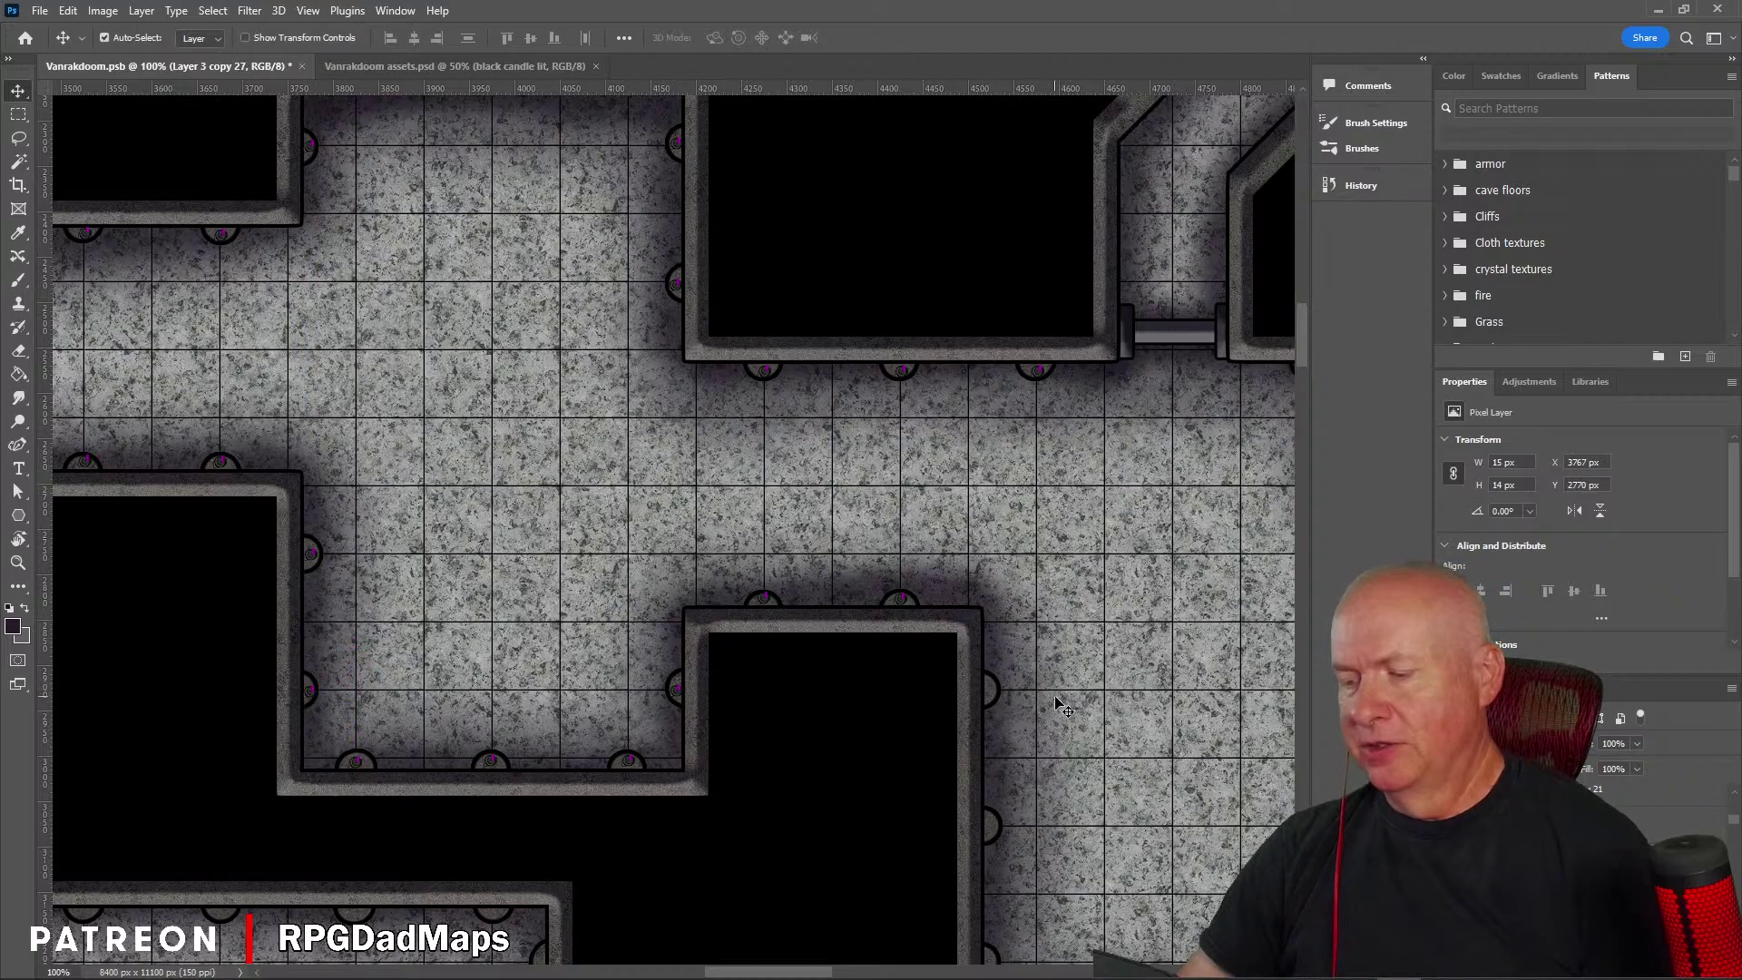
Step: Duplicate candles onto the two ledges just east of the door and the three west-wall ledges of the next southern recess
drag(1055, 714, 526, 614)
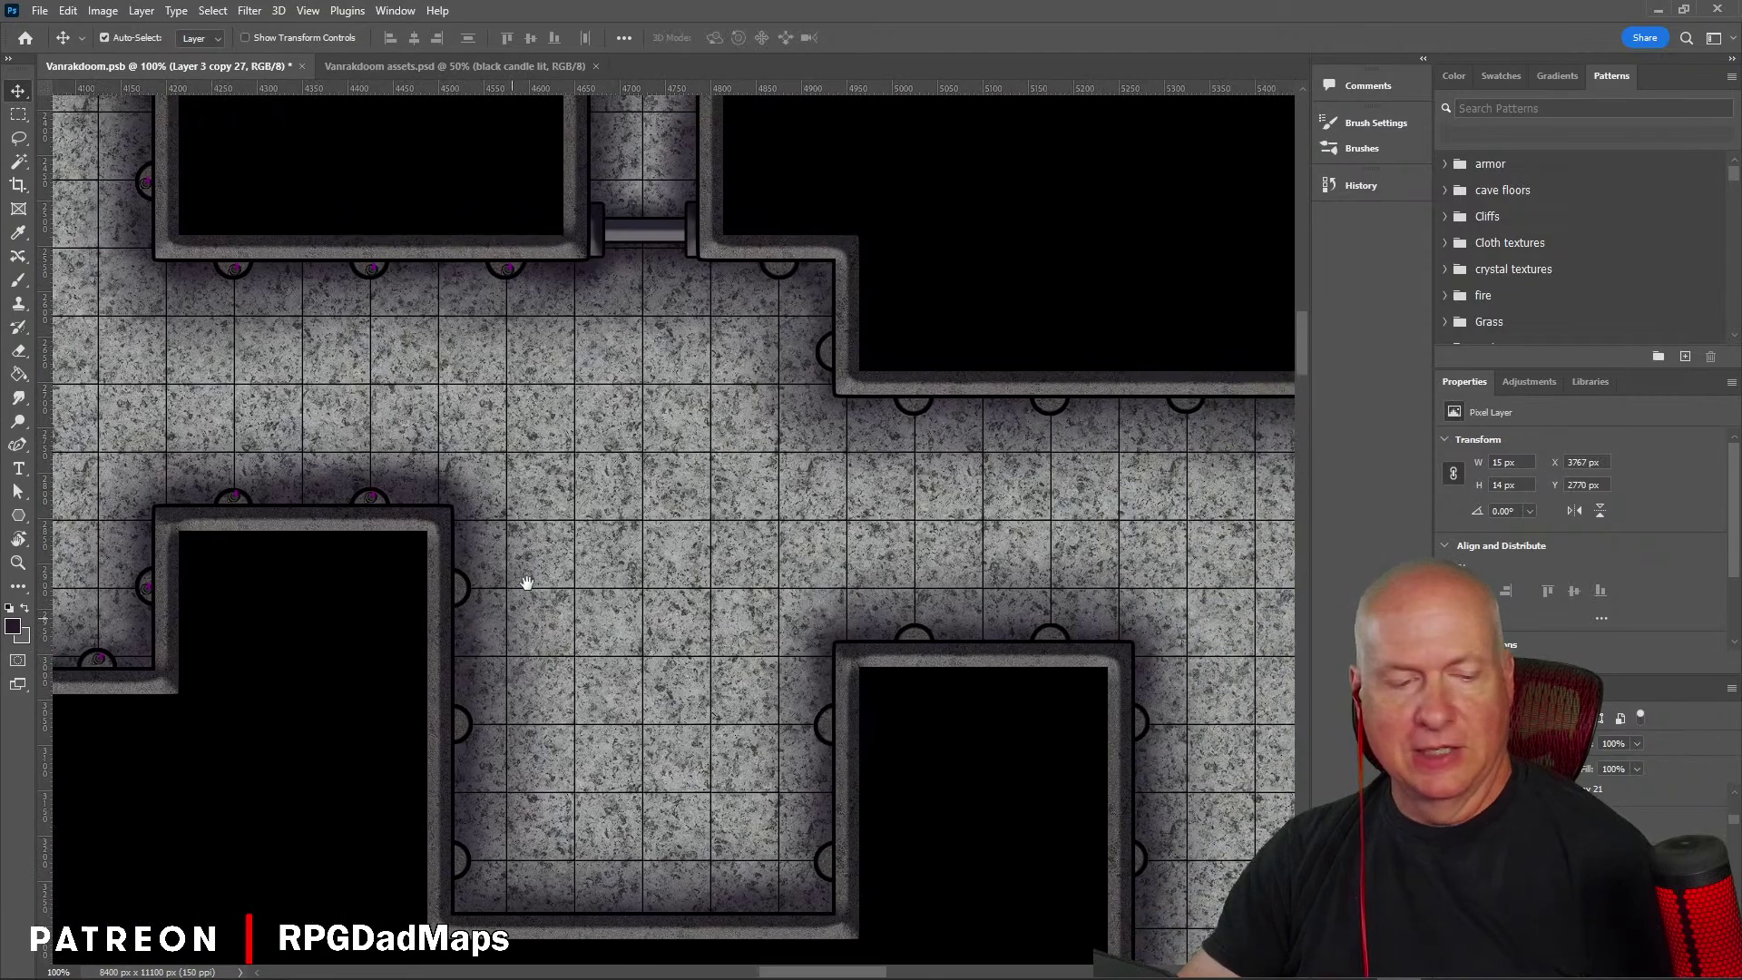
drag(511, 272, 826, 356)
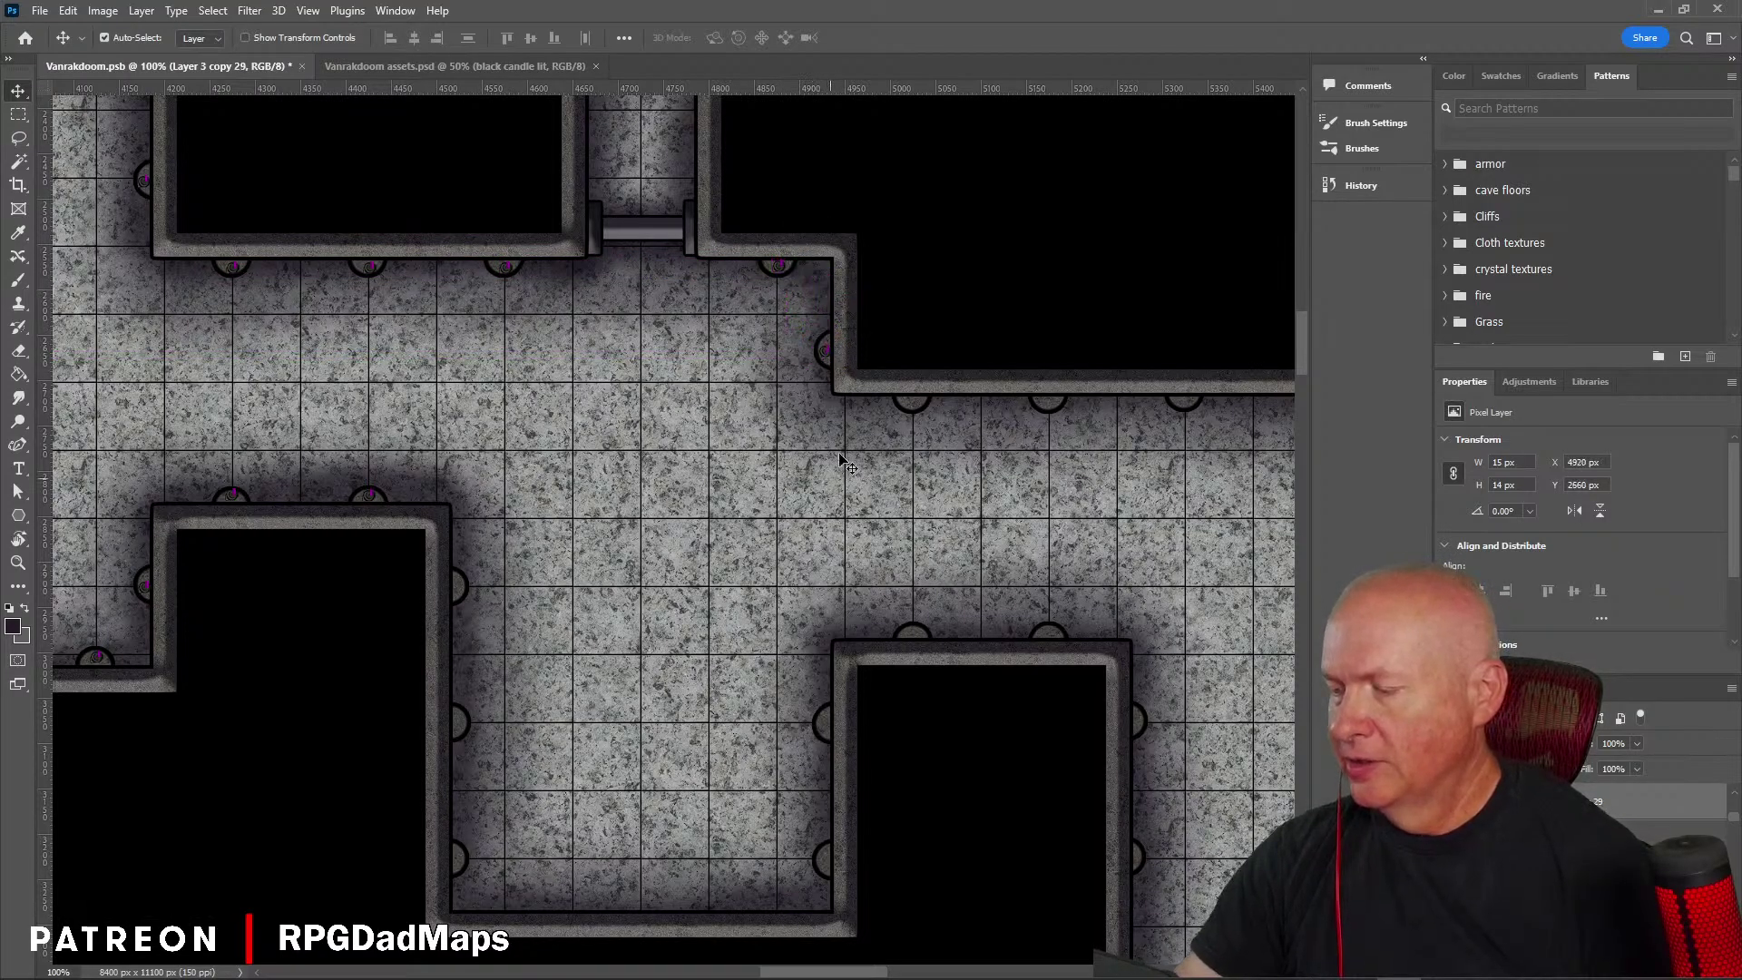
drag(826, 356, 460, 858)
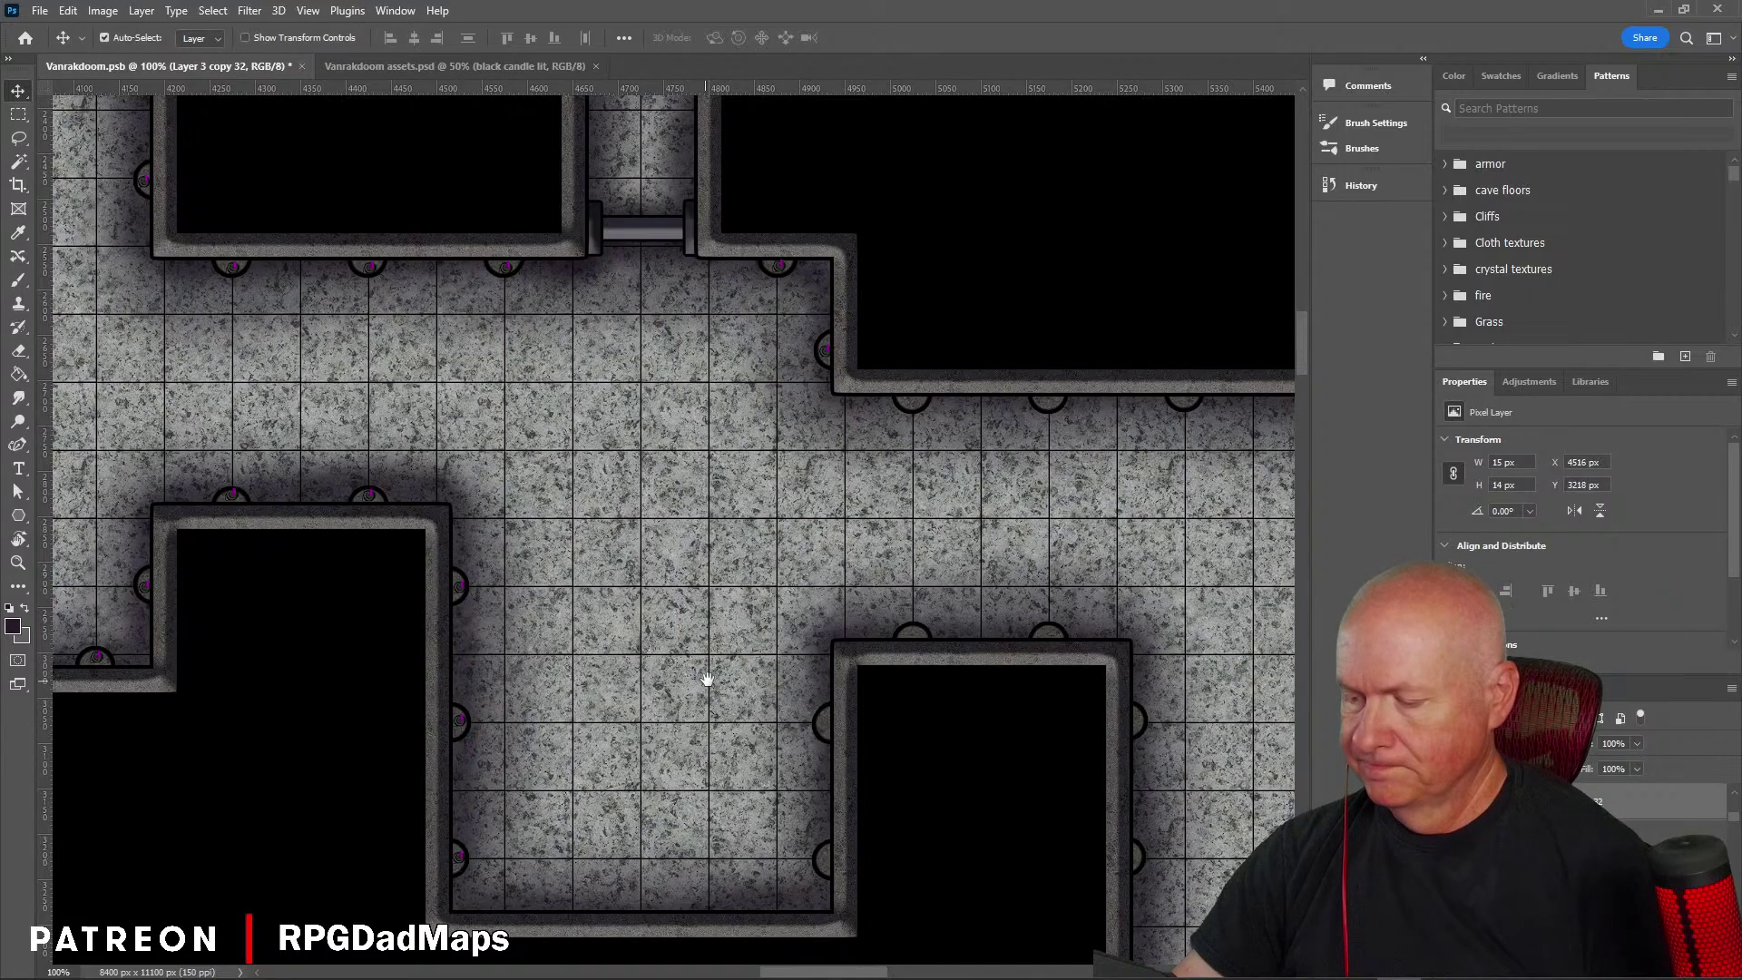
Step: Duplicate candles onto the recess's two east-wall ledges and the first north-wall and south-wall ledges of the corridor beyond it
drag(707, 679, 498, 493)
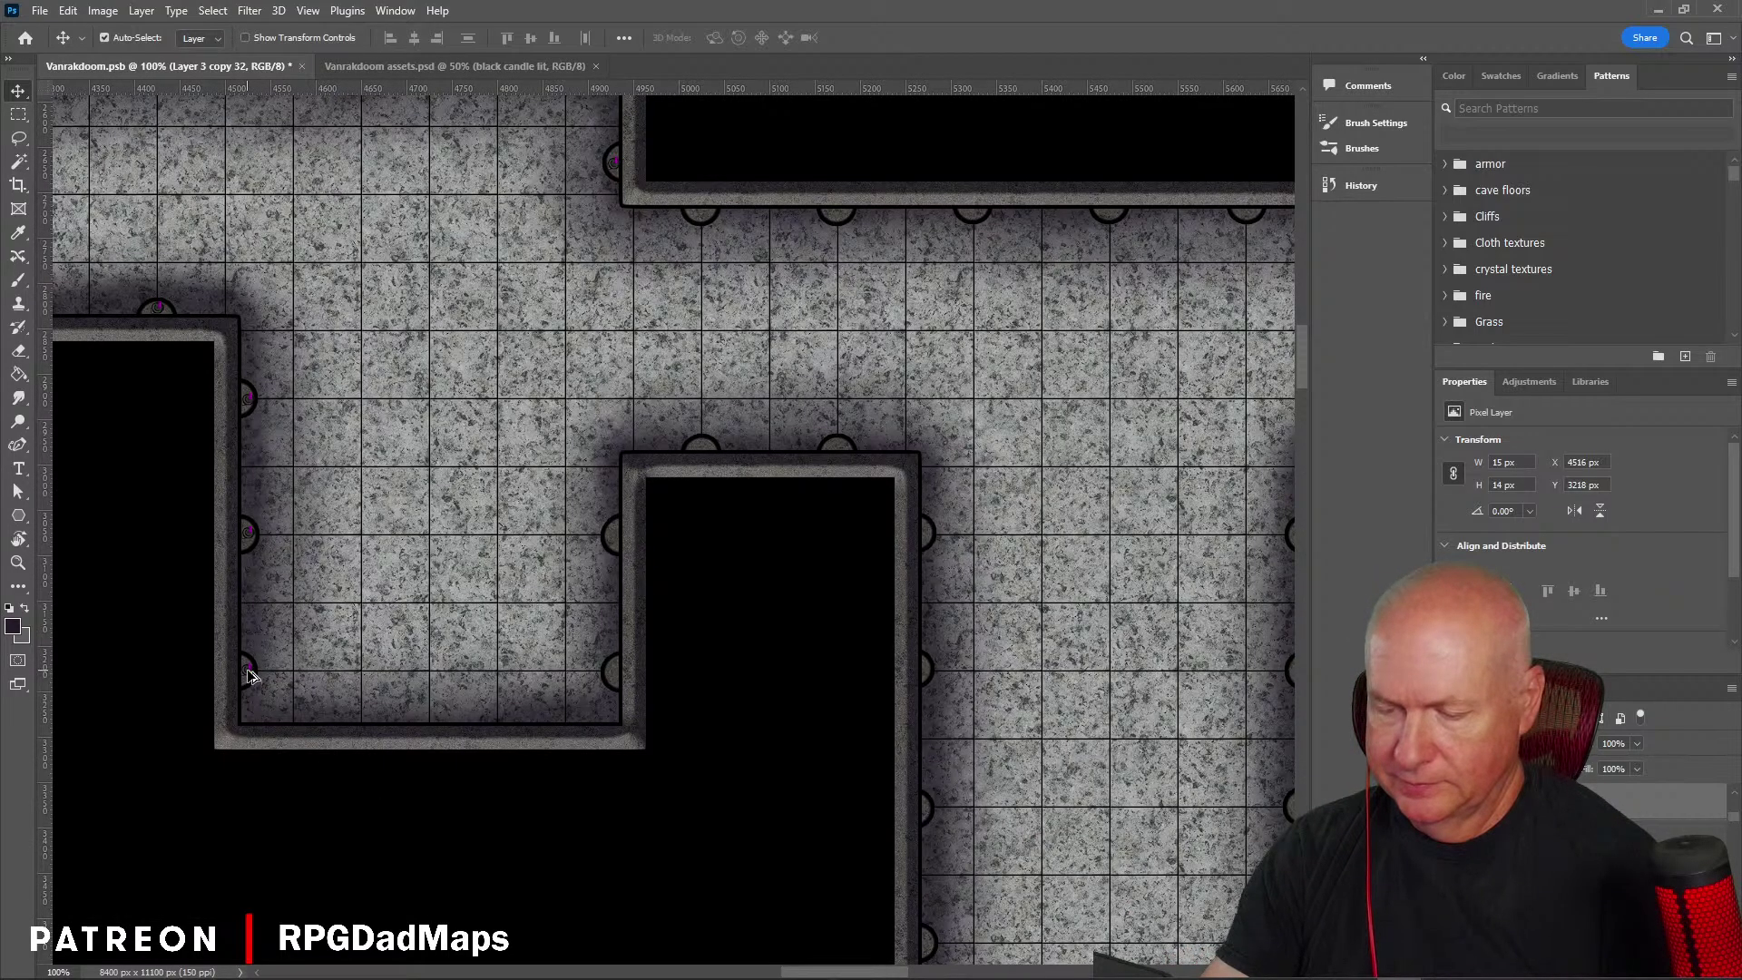
drag(252, 676, 614, 676)
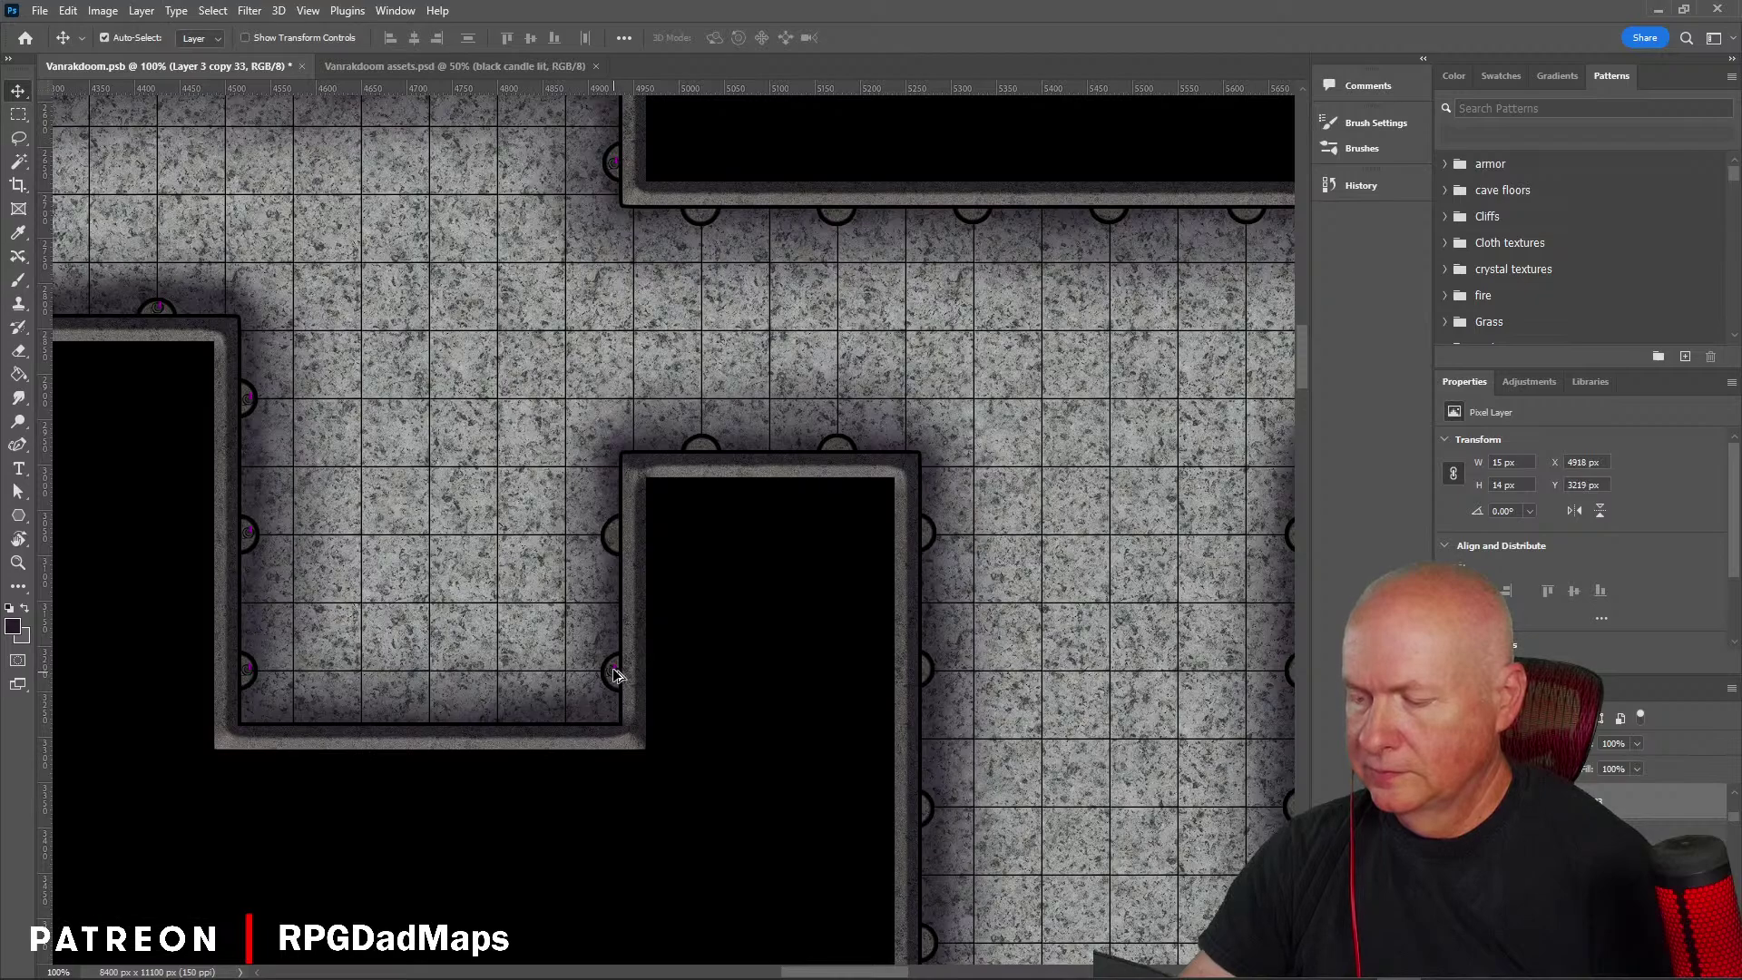
drag(614, 673, 703, 219)
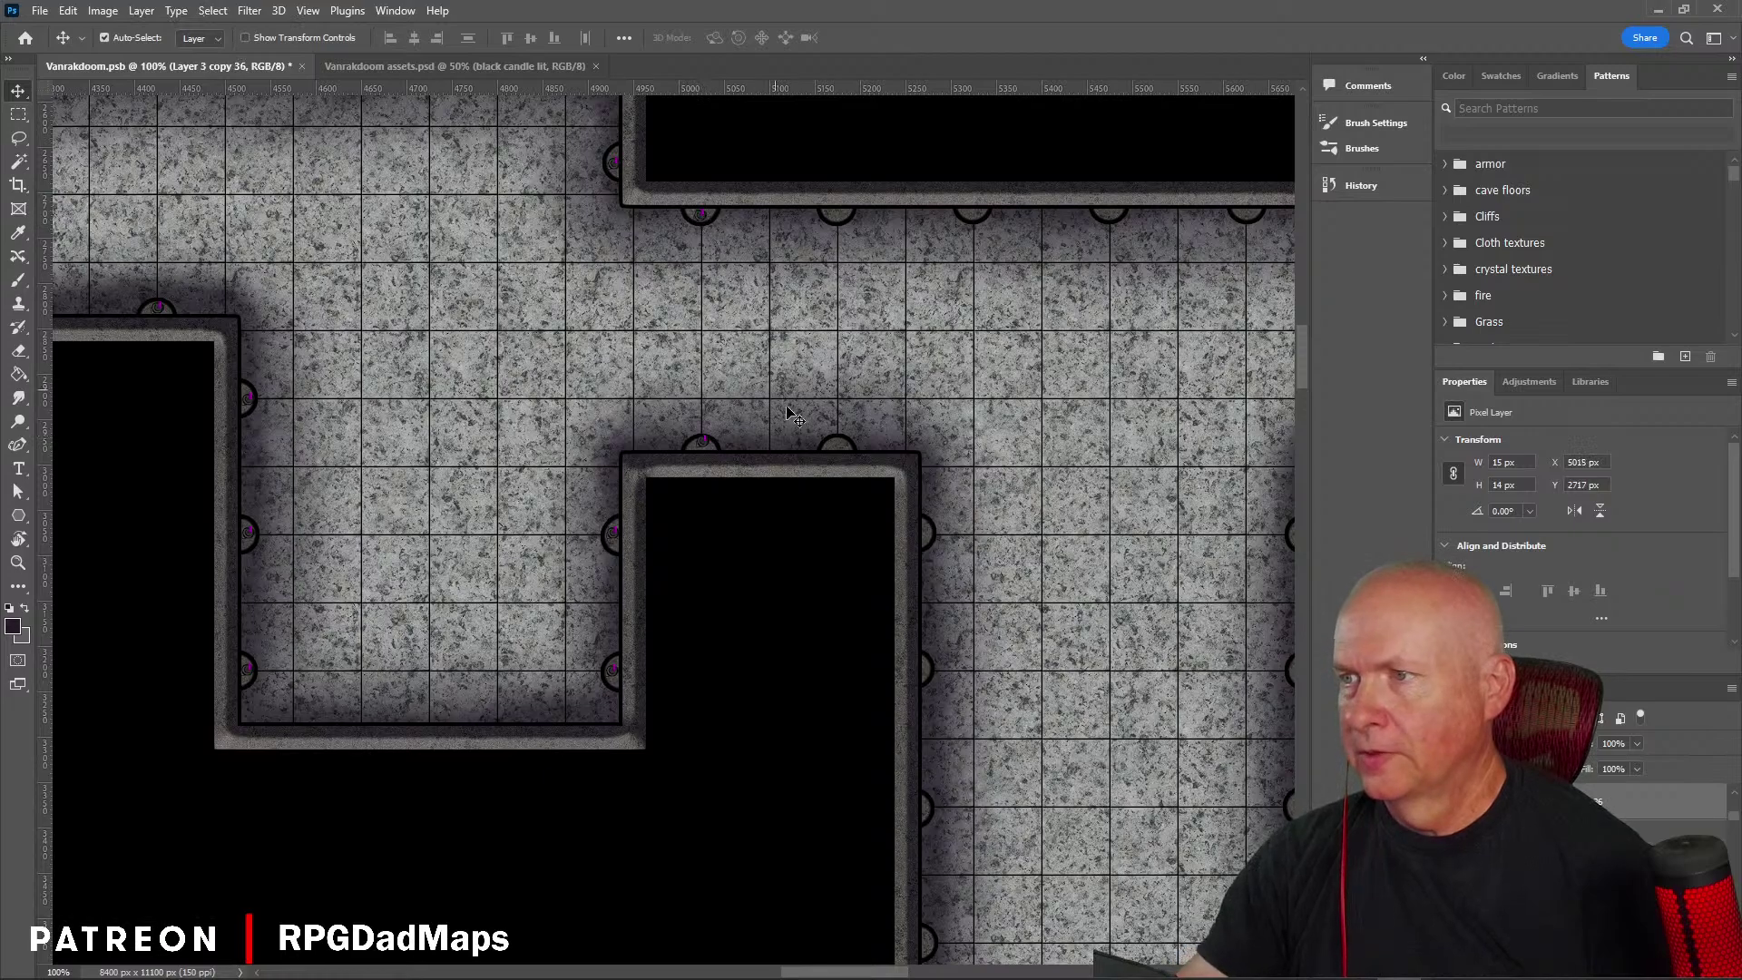
Step: Duplicate candles onto the four remaining north-wall ledges up to the east doorway and the second south-wall ledge
drag(798, 437, 482, 561)
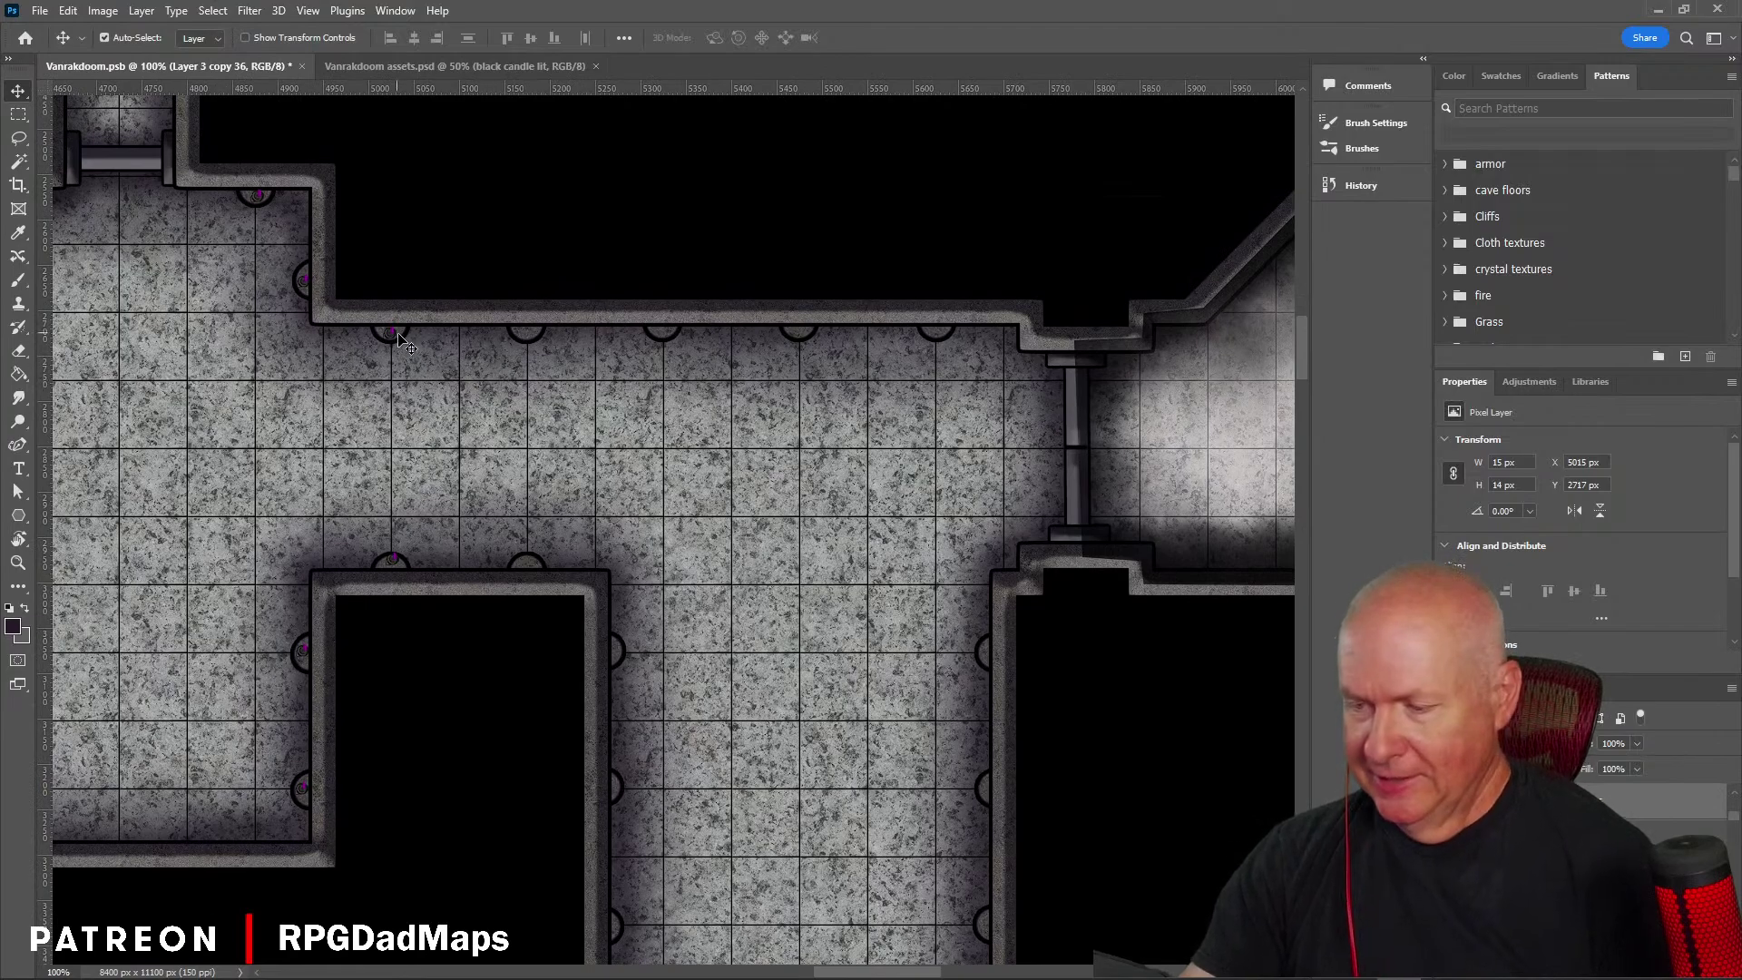
drag(392, 337, 531, 341)
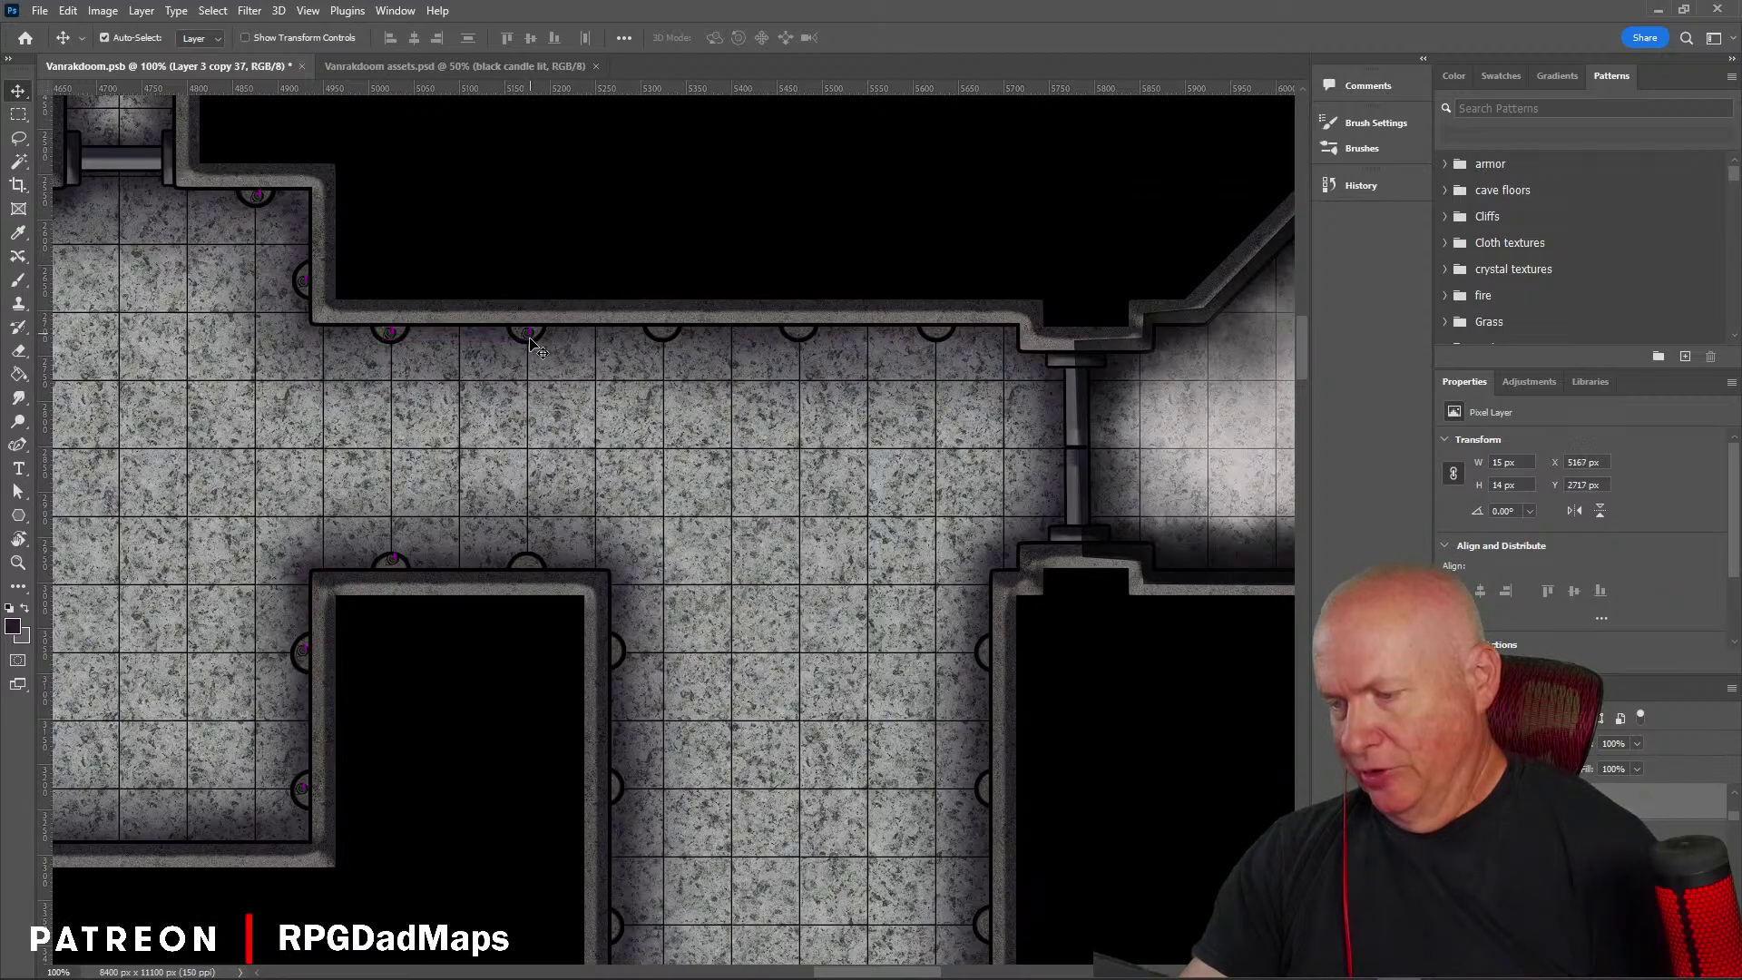
drag(533, 457, 532, 567)
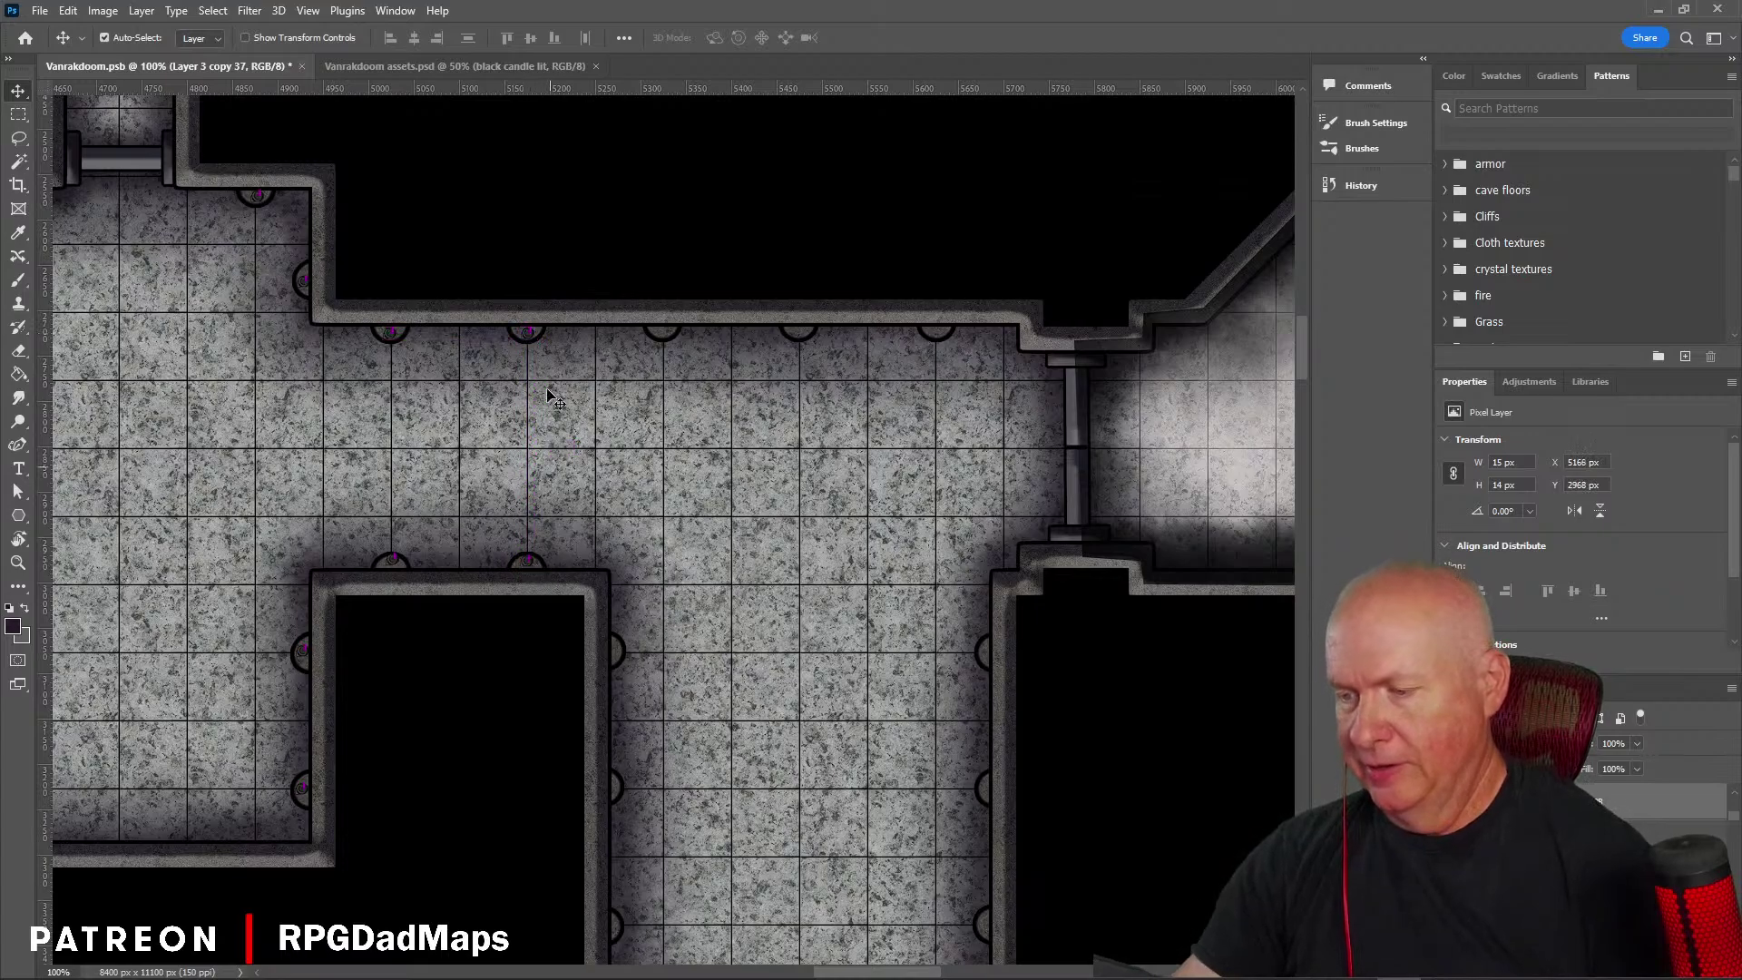
drag(538, 338, 939, 336)
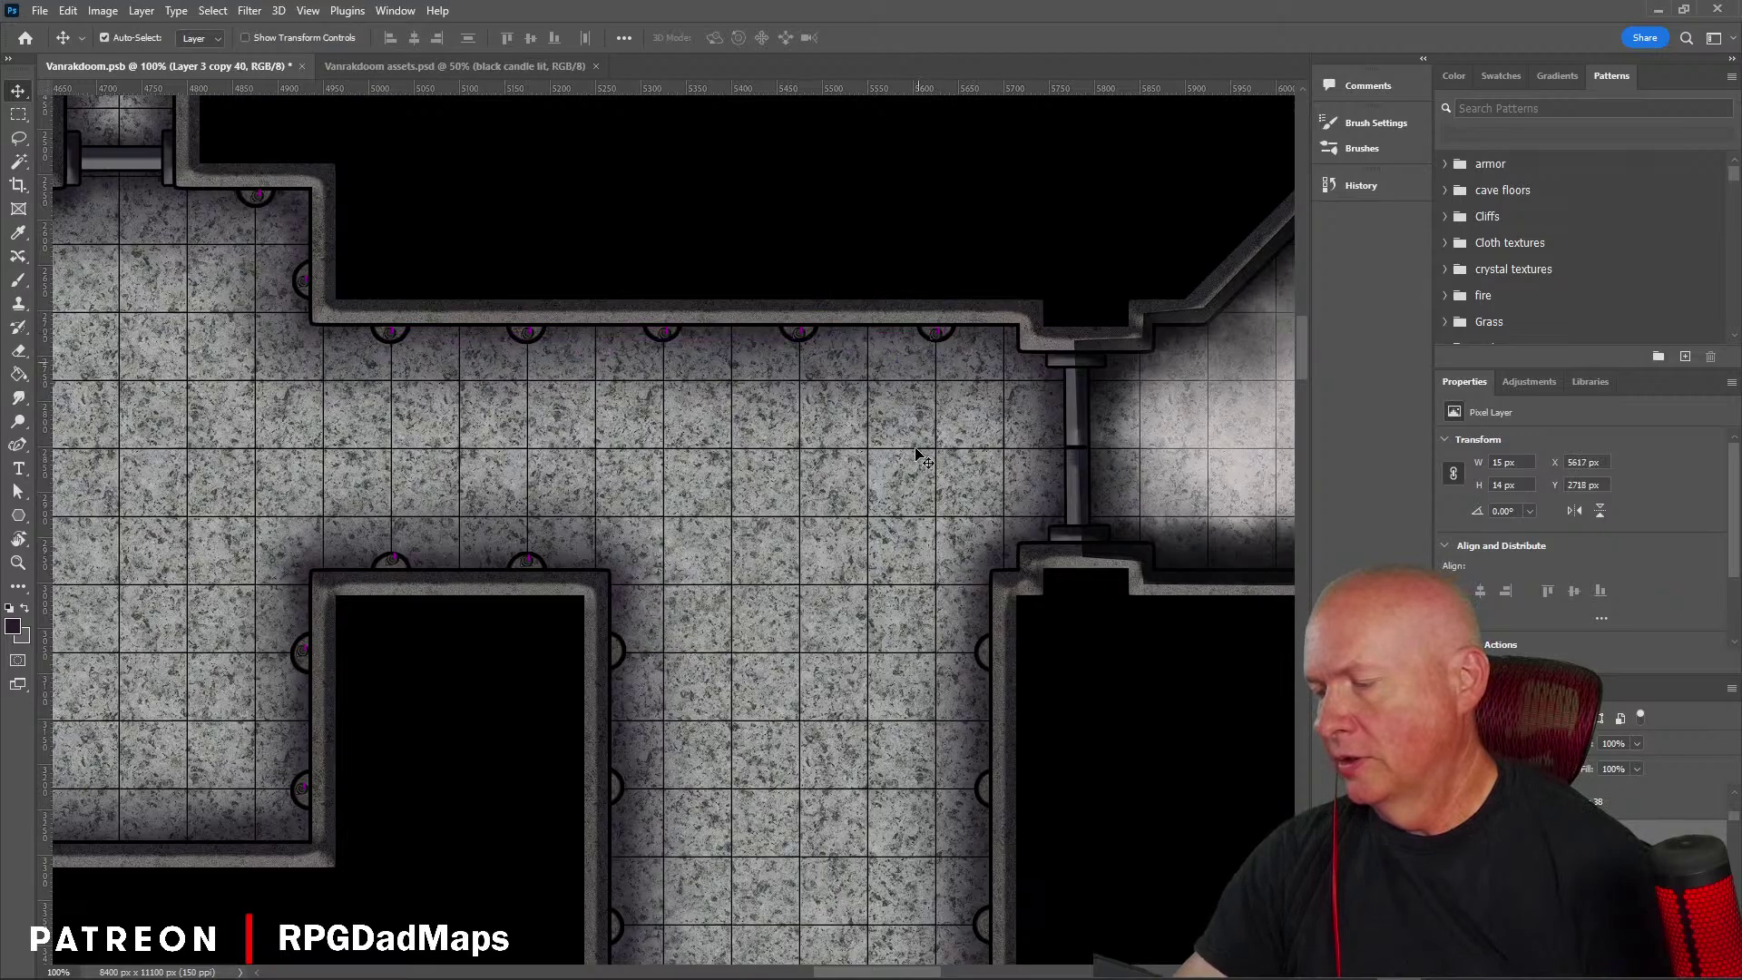
Step: Duplicate candles onto the four west-wall and four east-wall ledges of the passage running south beside the east doorway
drag(859, 677, 626, 444)
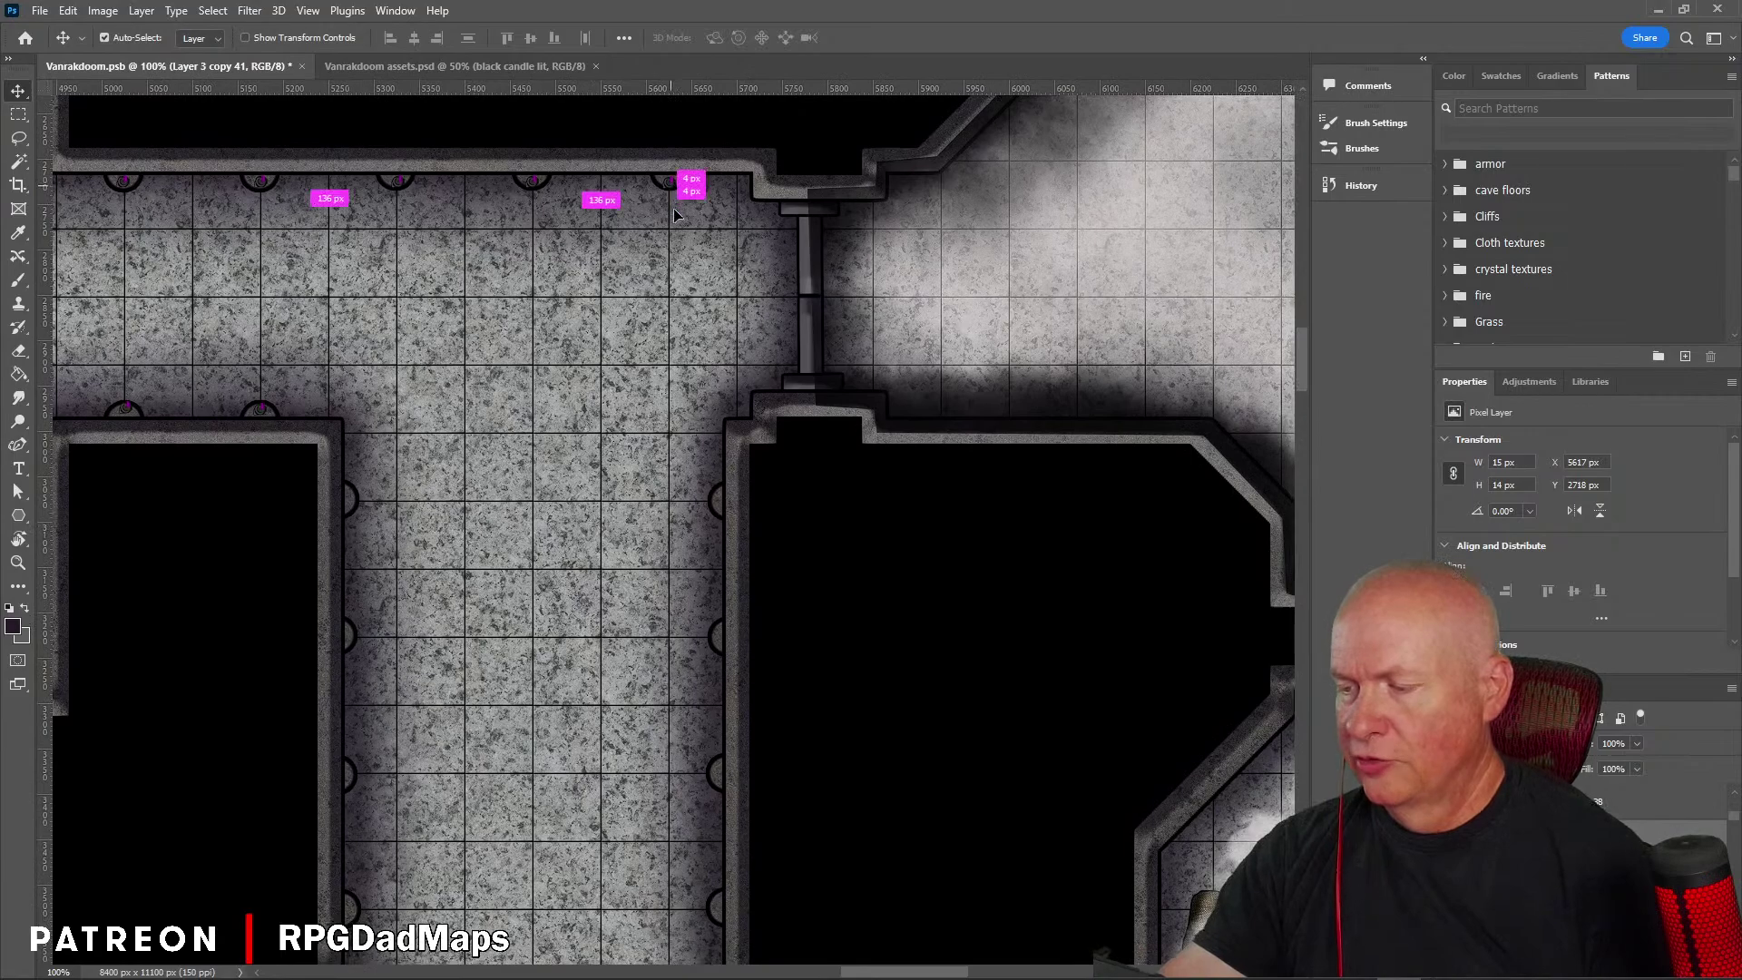
drag(675, 215, 723, 652)
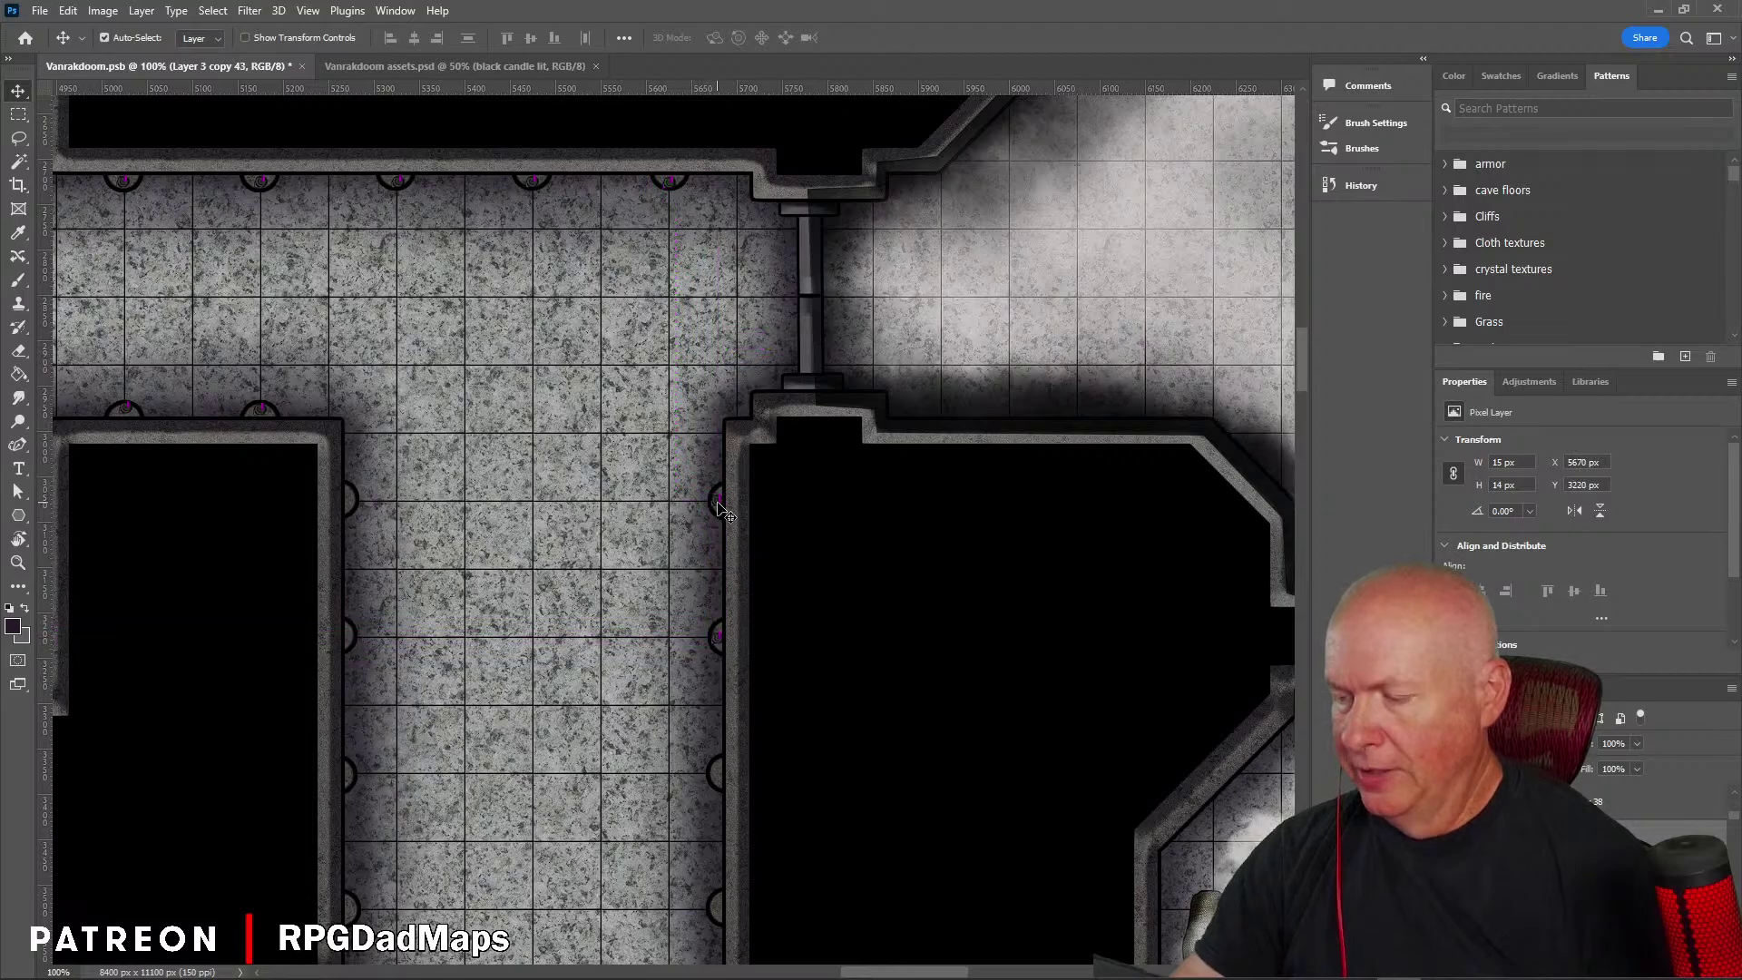
drag(723, 513, 352, 504)
drag(530, 680, 519, 390)
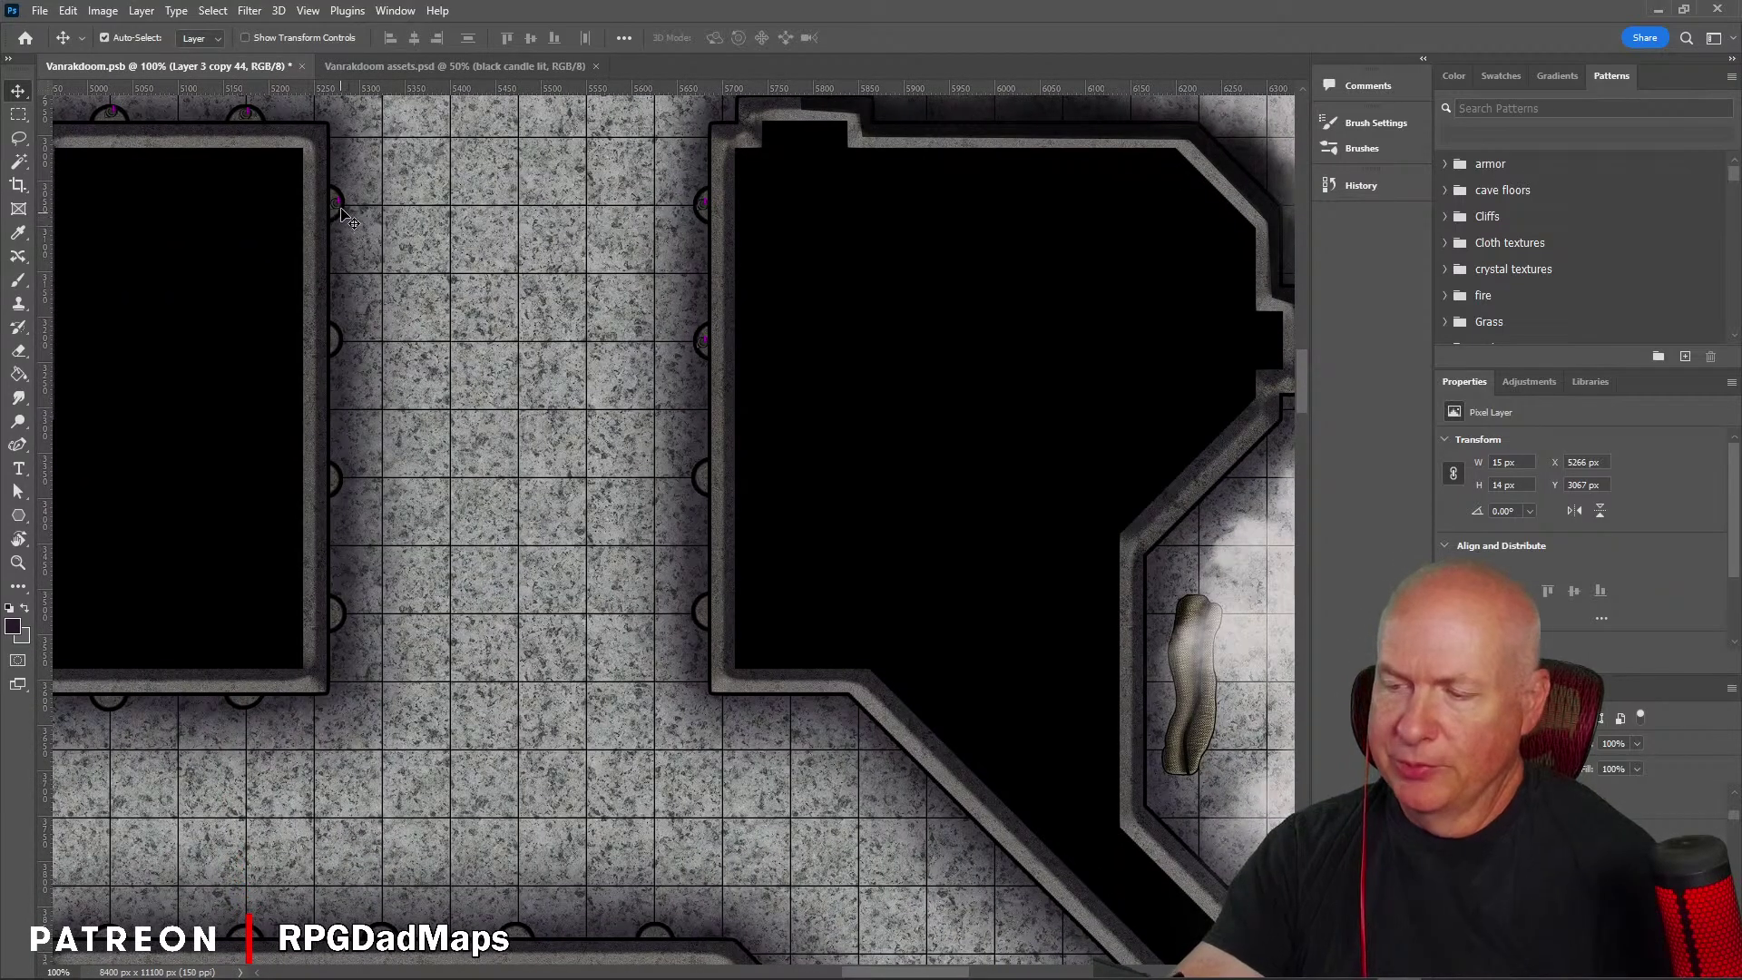
drag(338, 208, 337, 617)
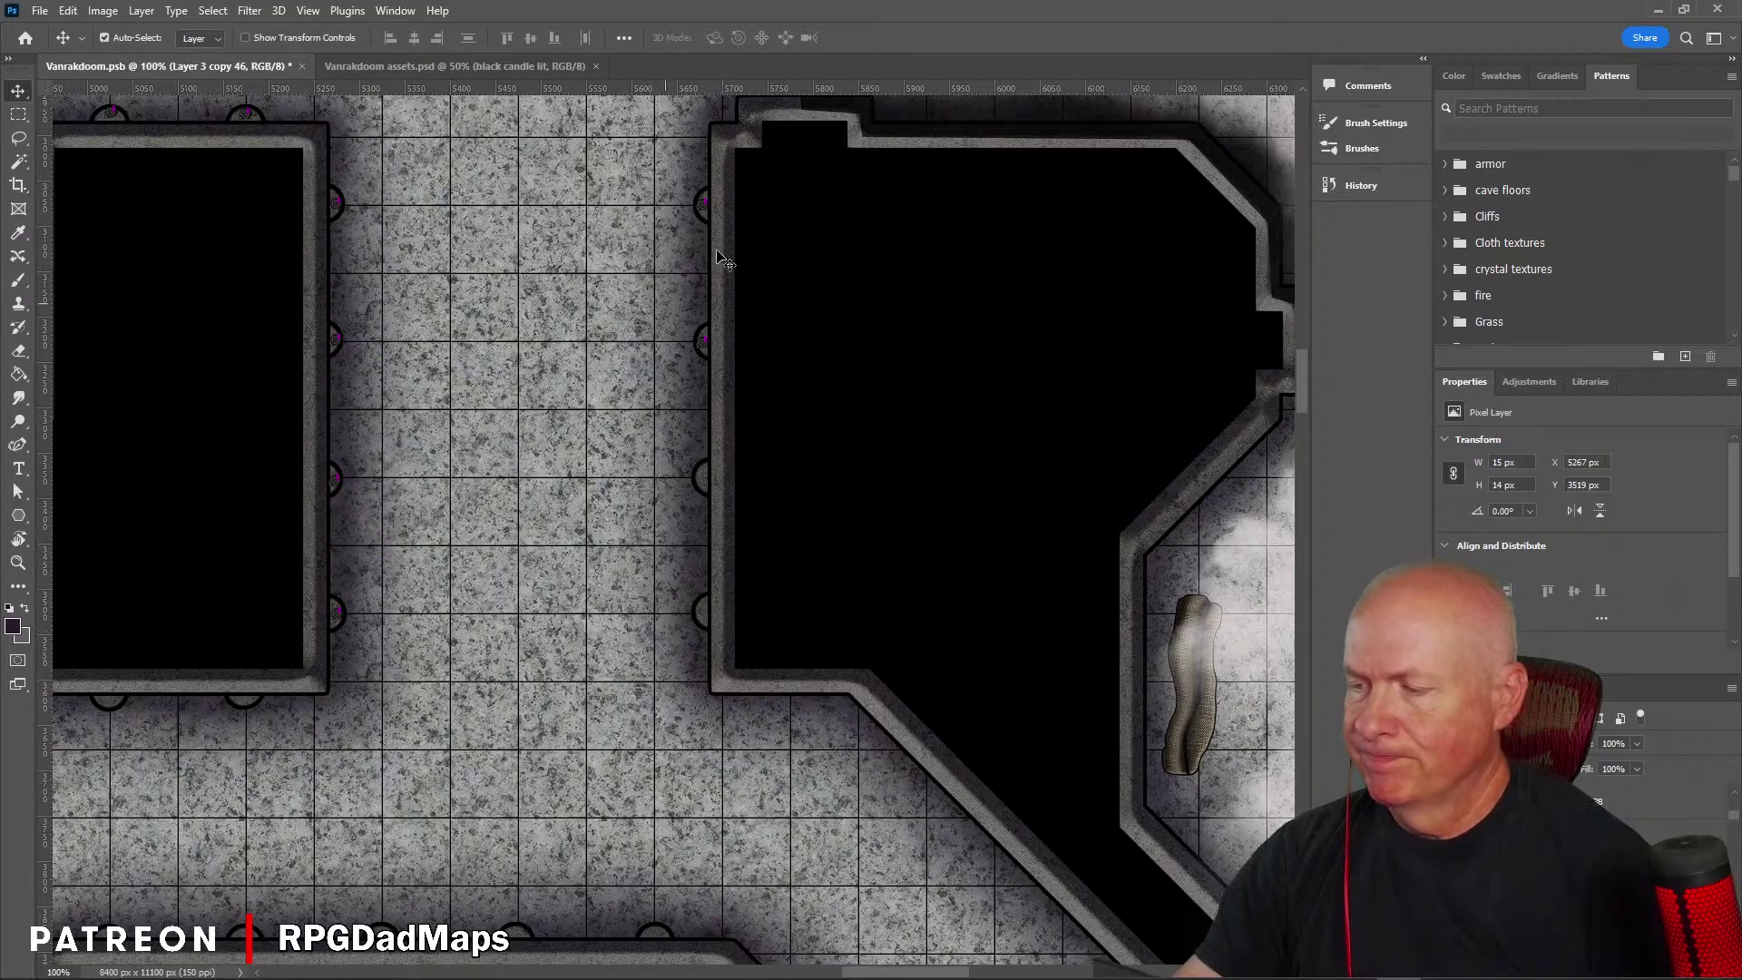
drag(706, 349, 703, 622)
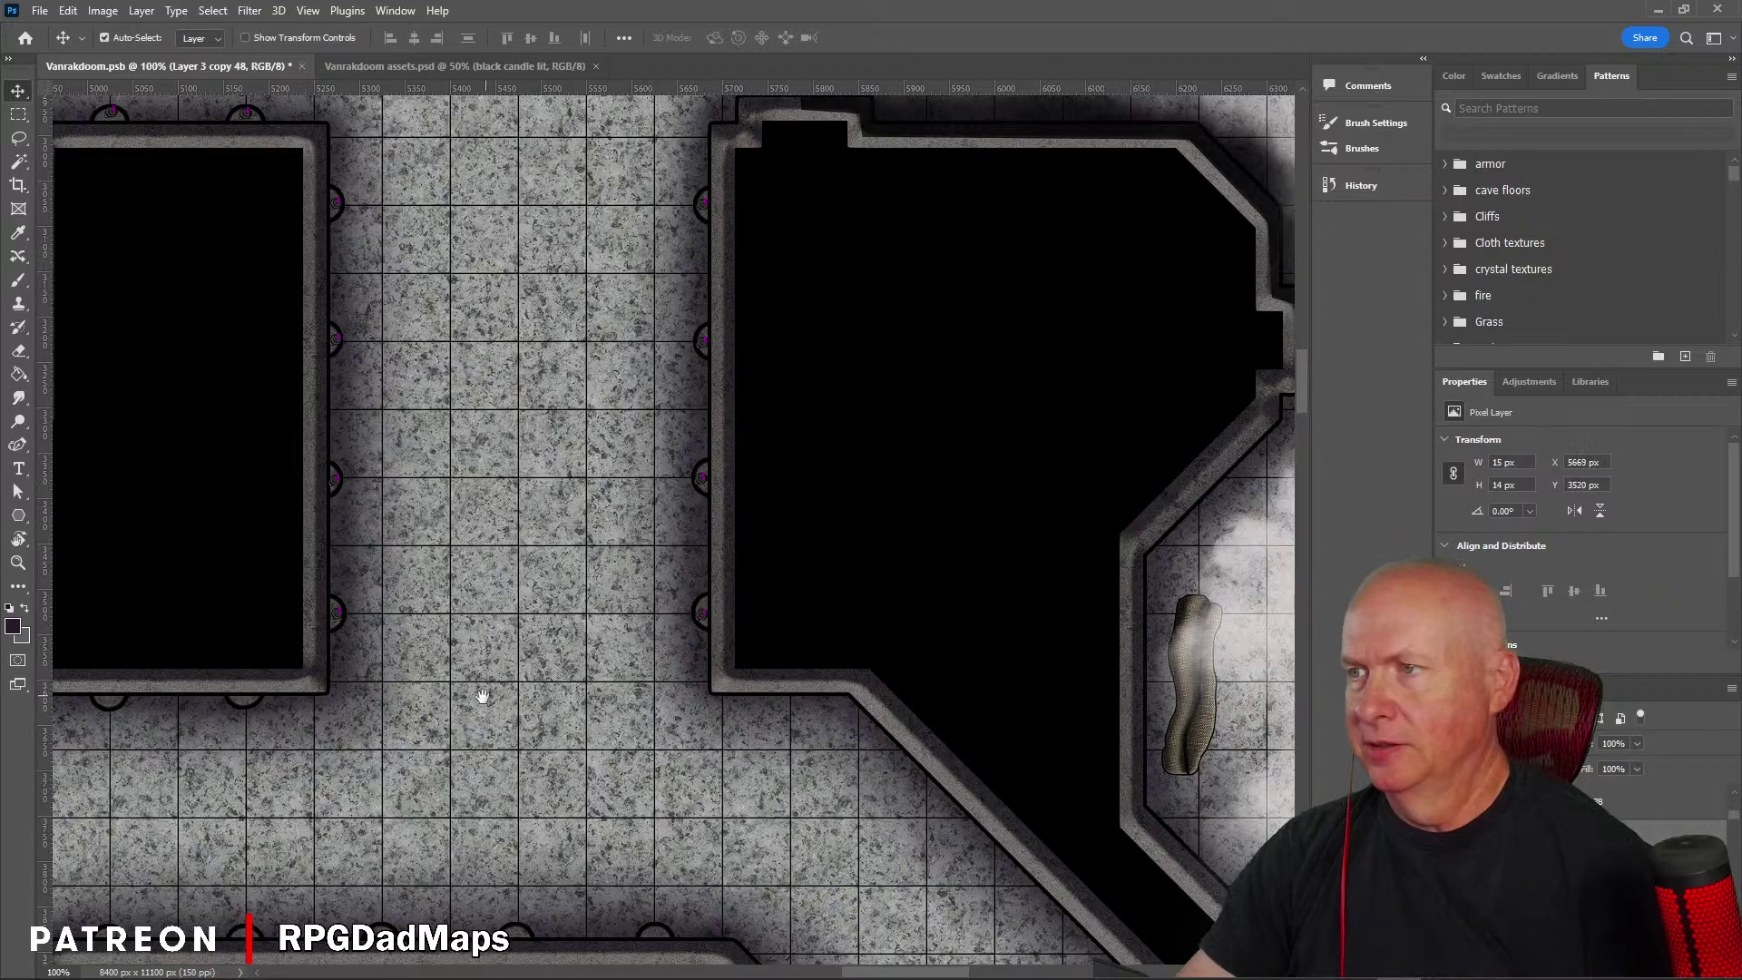
Step: Duplicate candles onto the four easternmost north-wall ledges and six south-wall ledges of the corridor, including the one on the small square pillar
drag(482, 696, 964, 511)
drag(1080, 508, 790, 463)
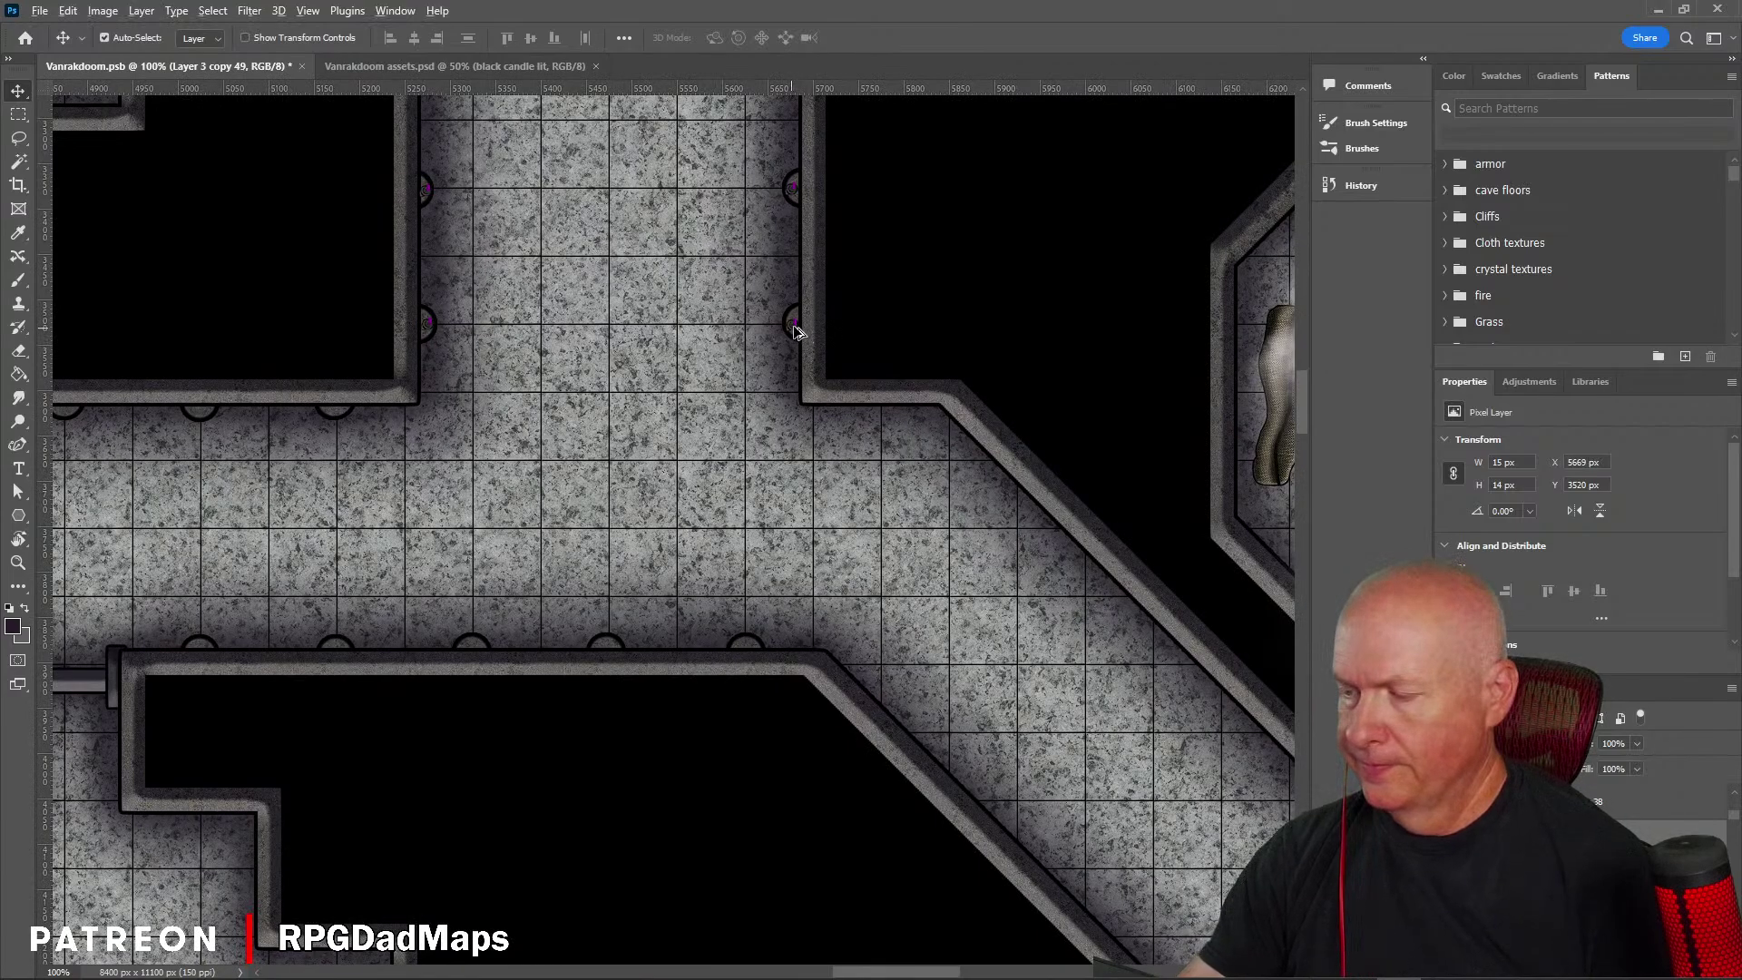
drag(794, 331, 336, 415)
drag(405, 472, 973, 486)
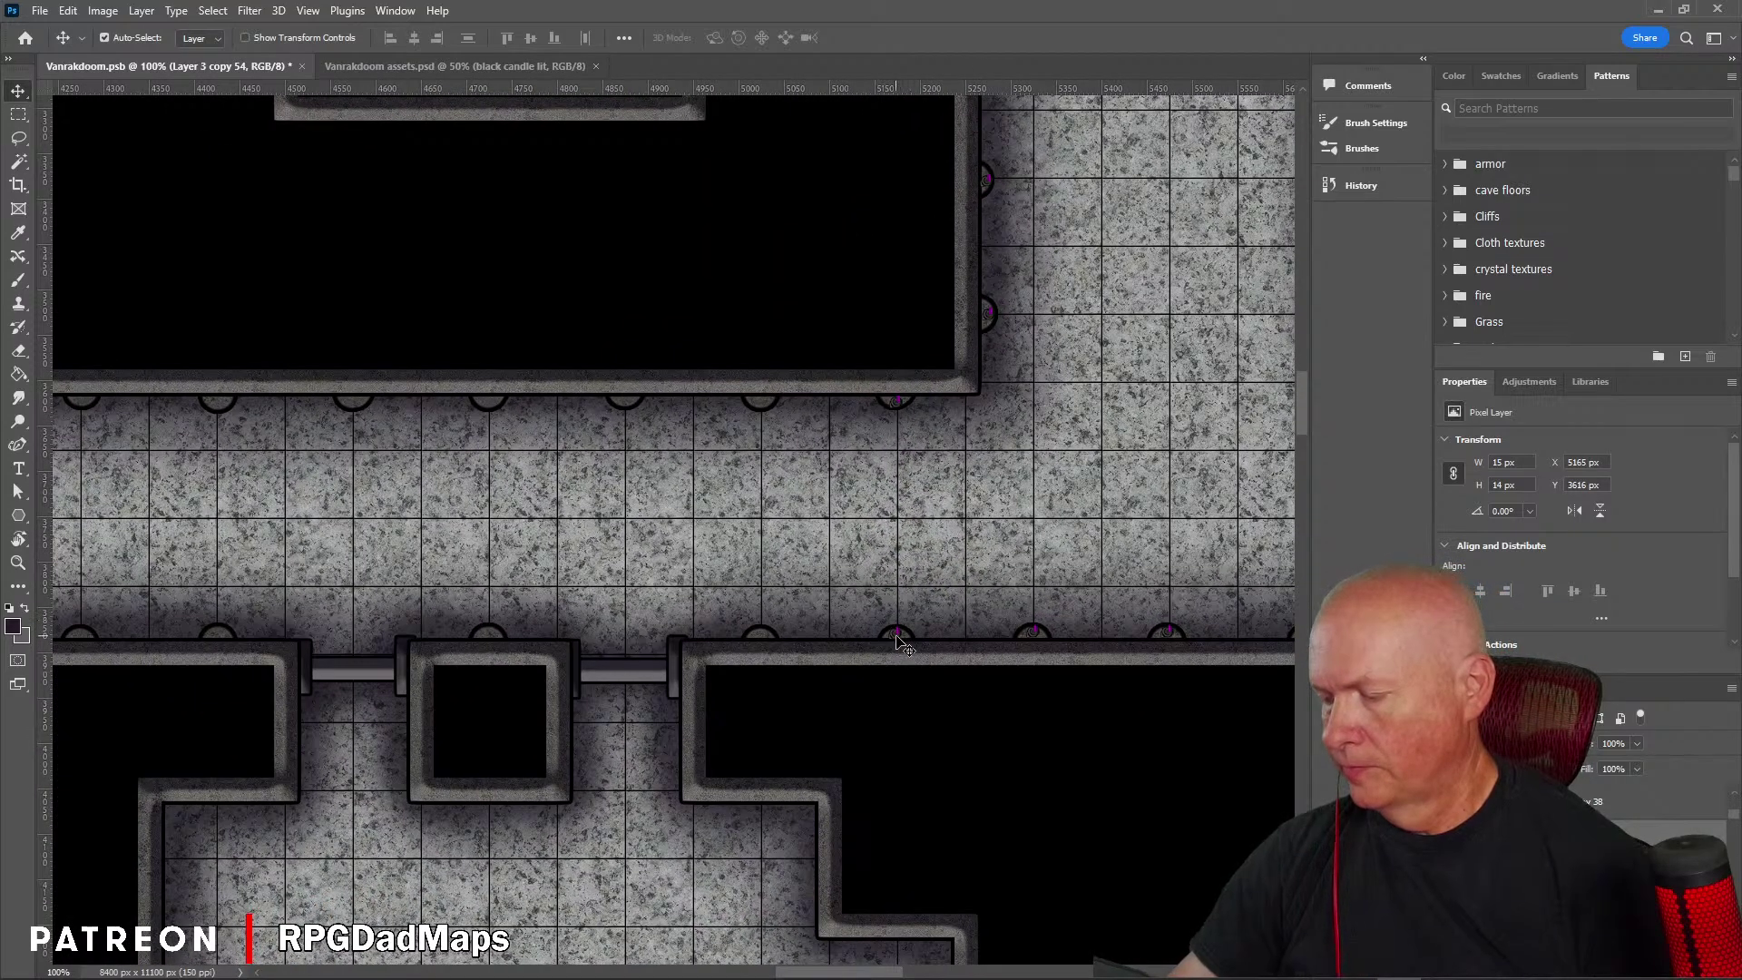
alt+drag(896, 637, 491, 635)
drag(579, 560, 897, 567)
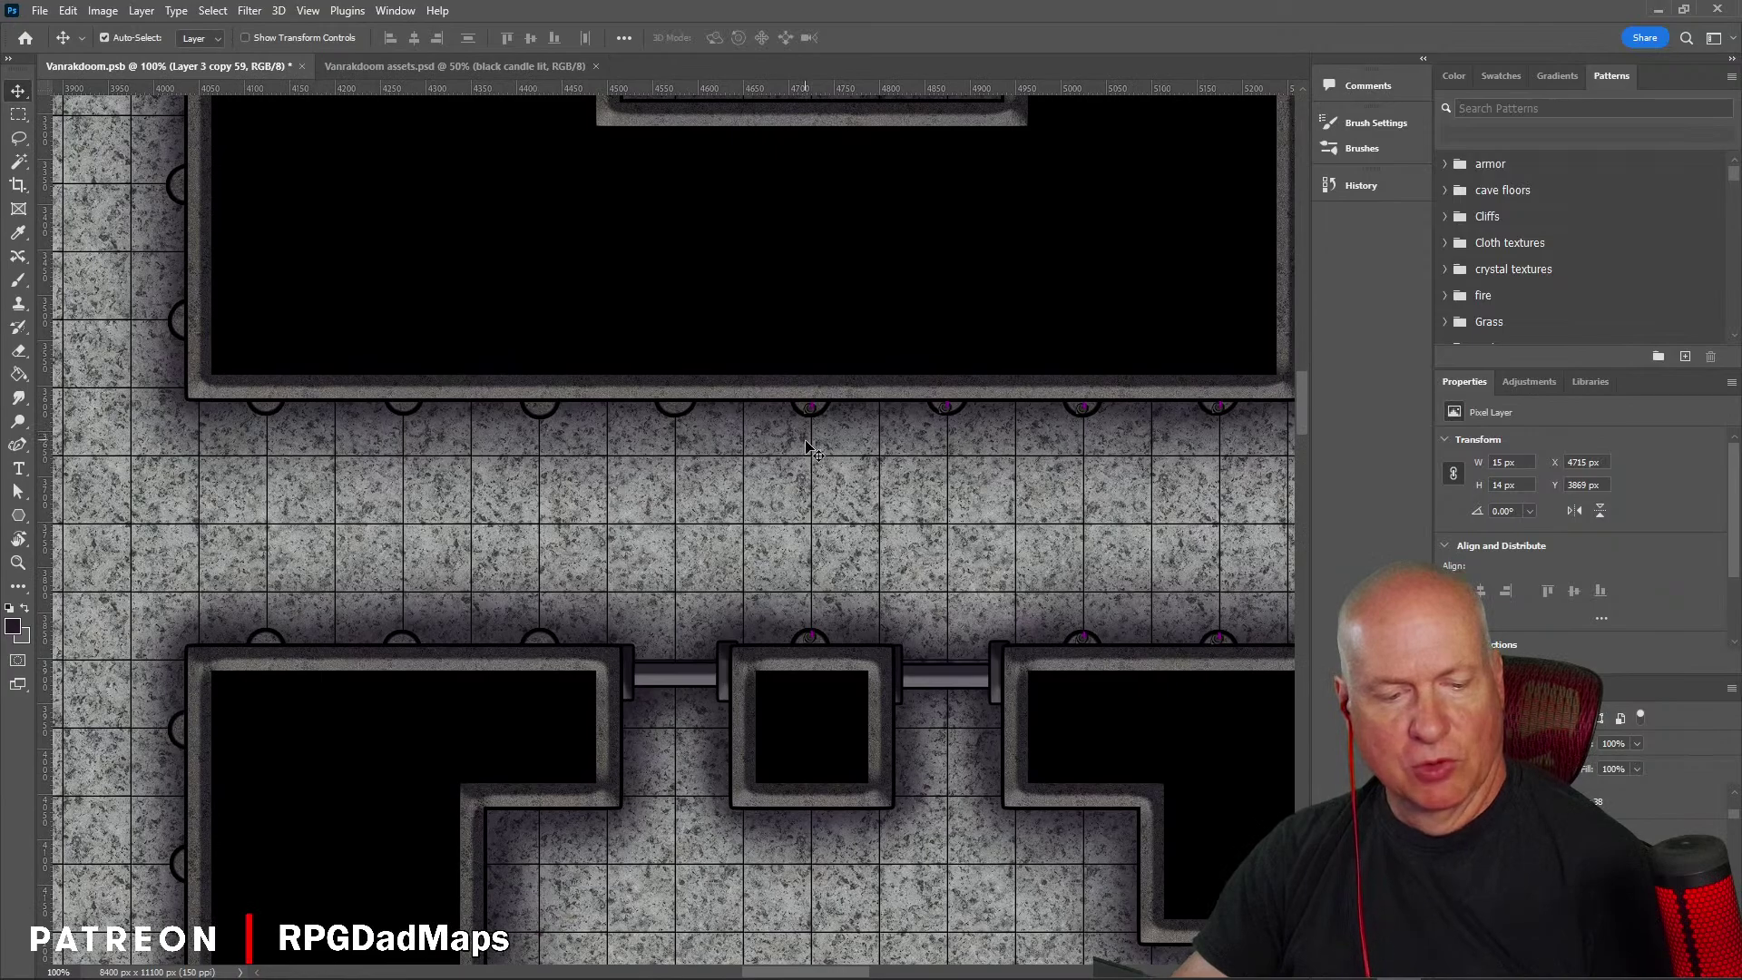
Step: Duplicate candles onto the corridor's last four north-wall and three south-wall ledges and twelve ledges around the junction to the northwest
alt+drag(814, 415, 266, 414)
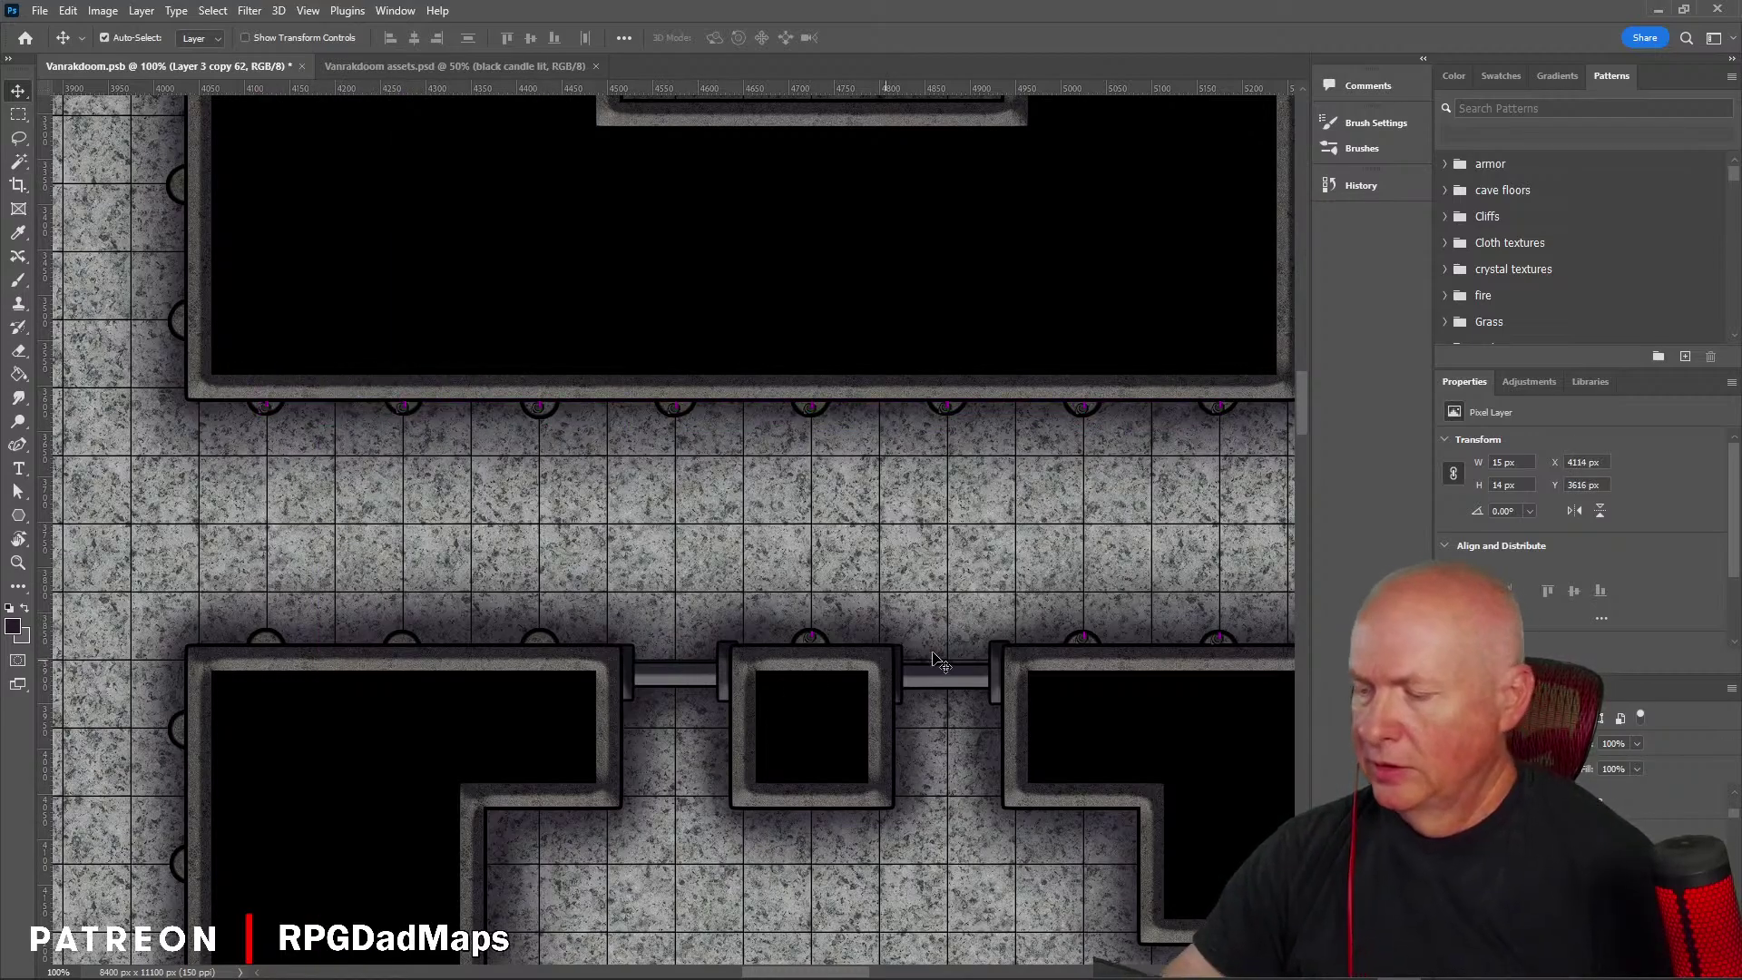
alt+drag(814, 643, 269, 640)
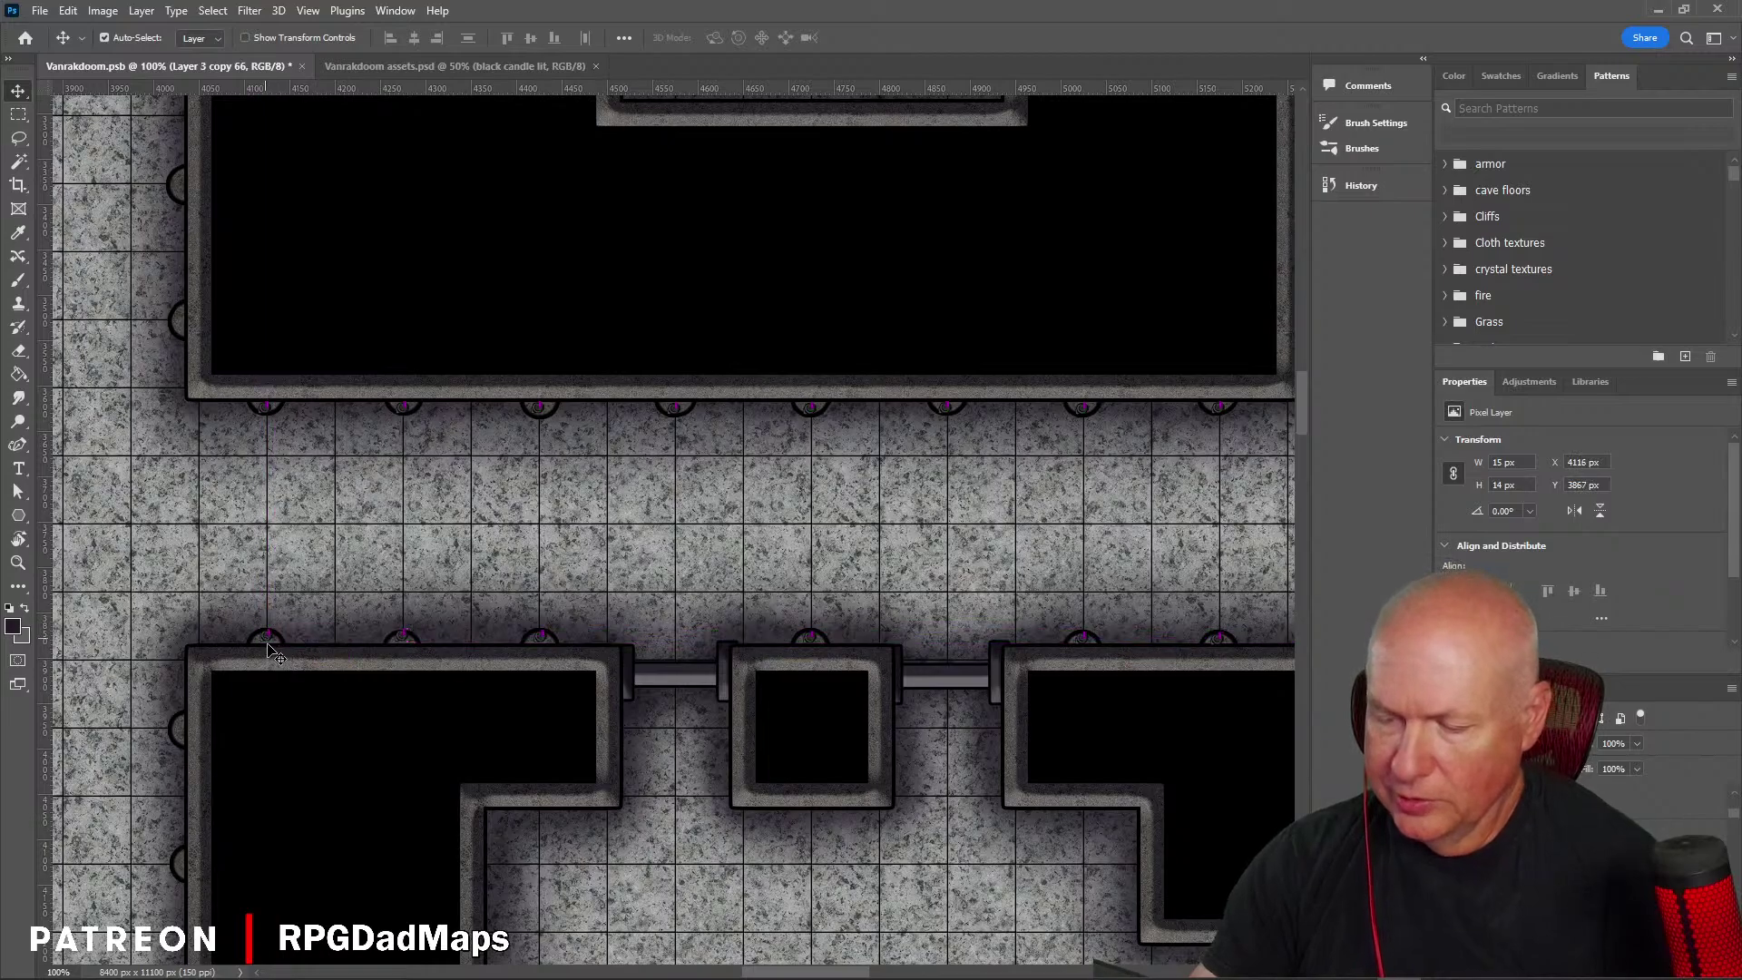
drag(371, 556, 951, 694)
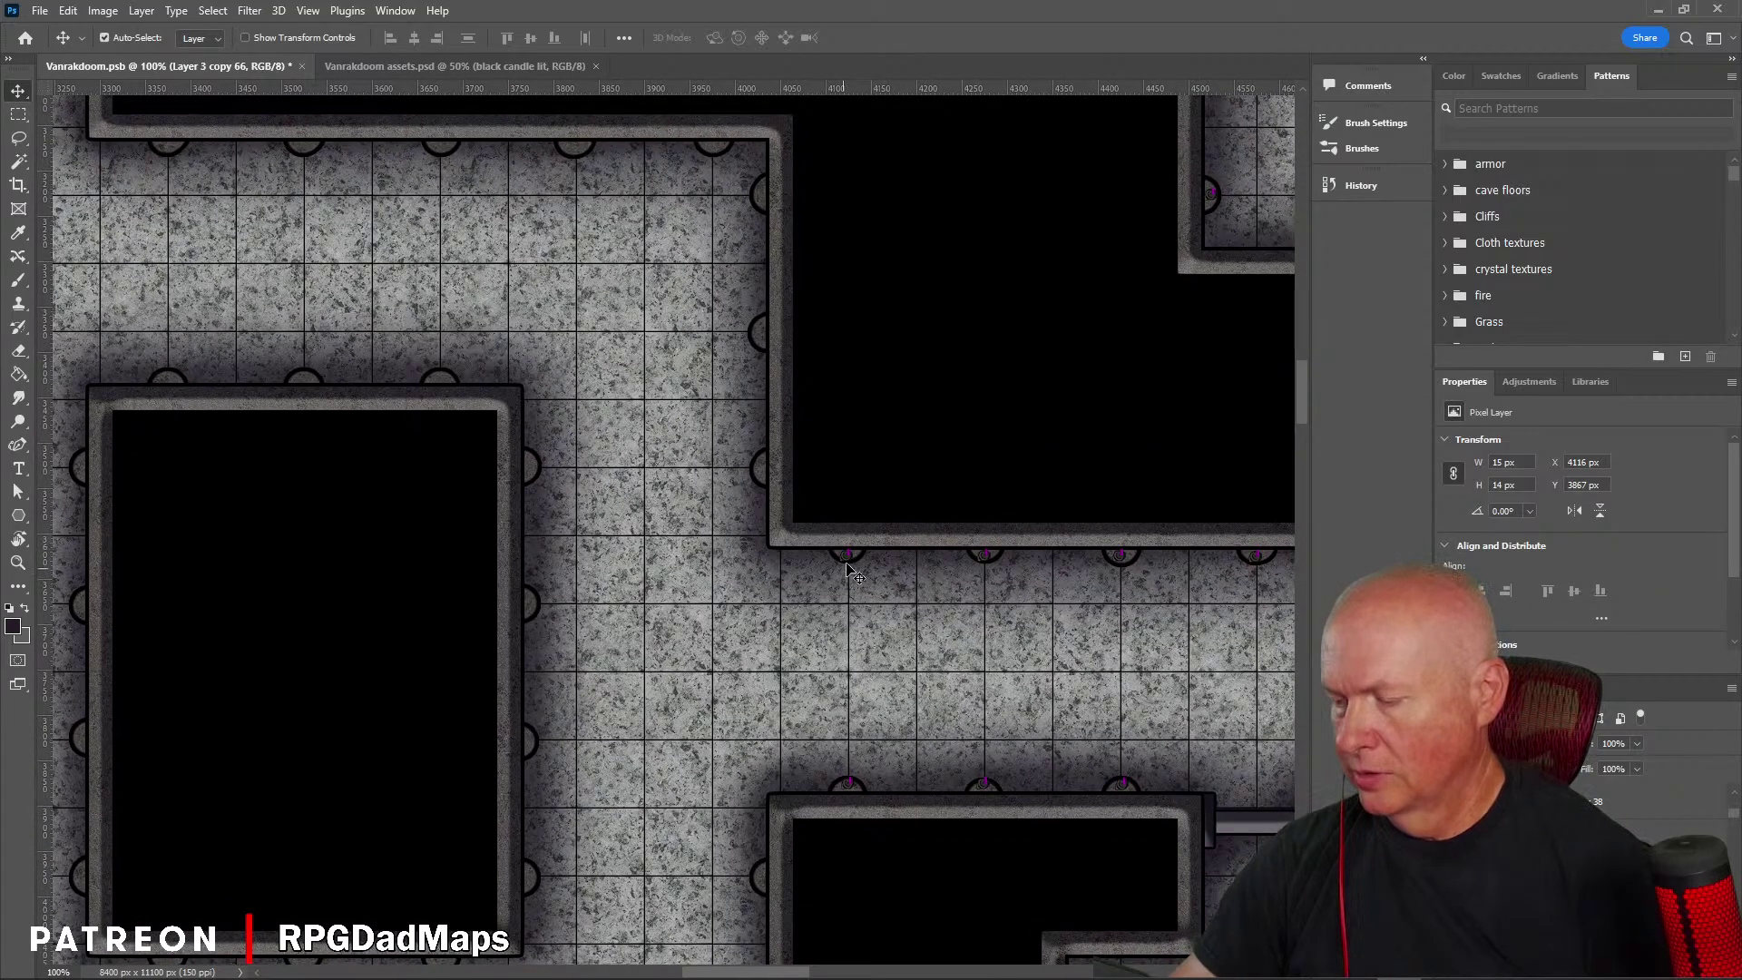
drag(851, 560, 533, 468)
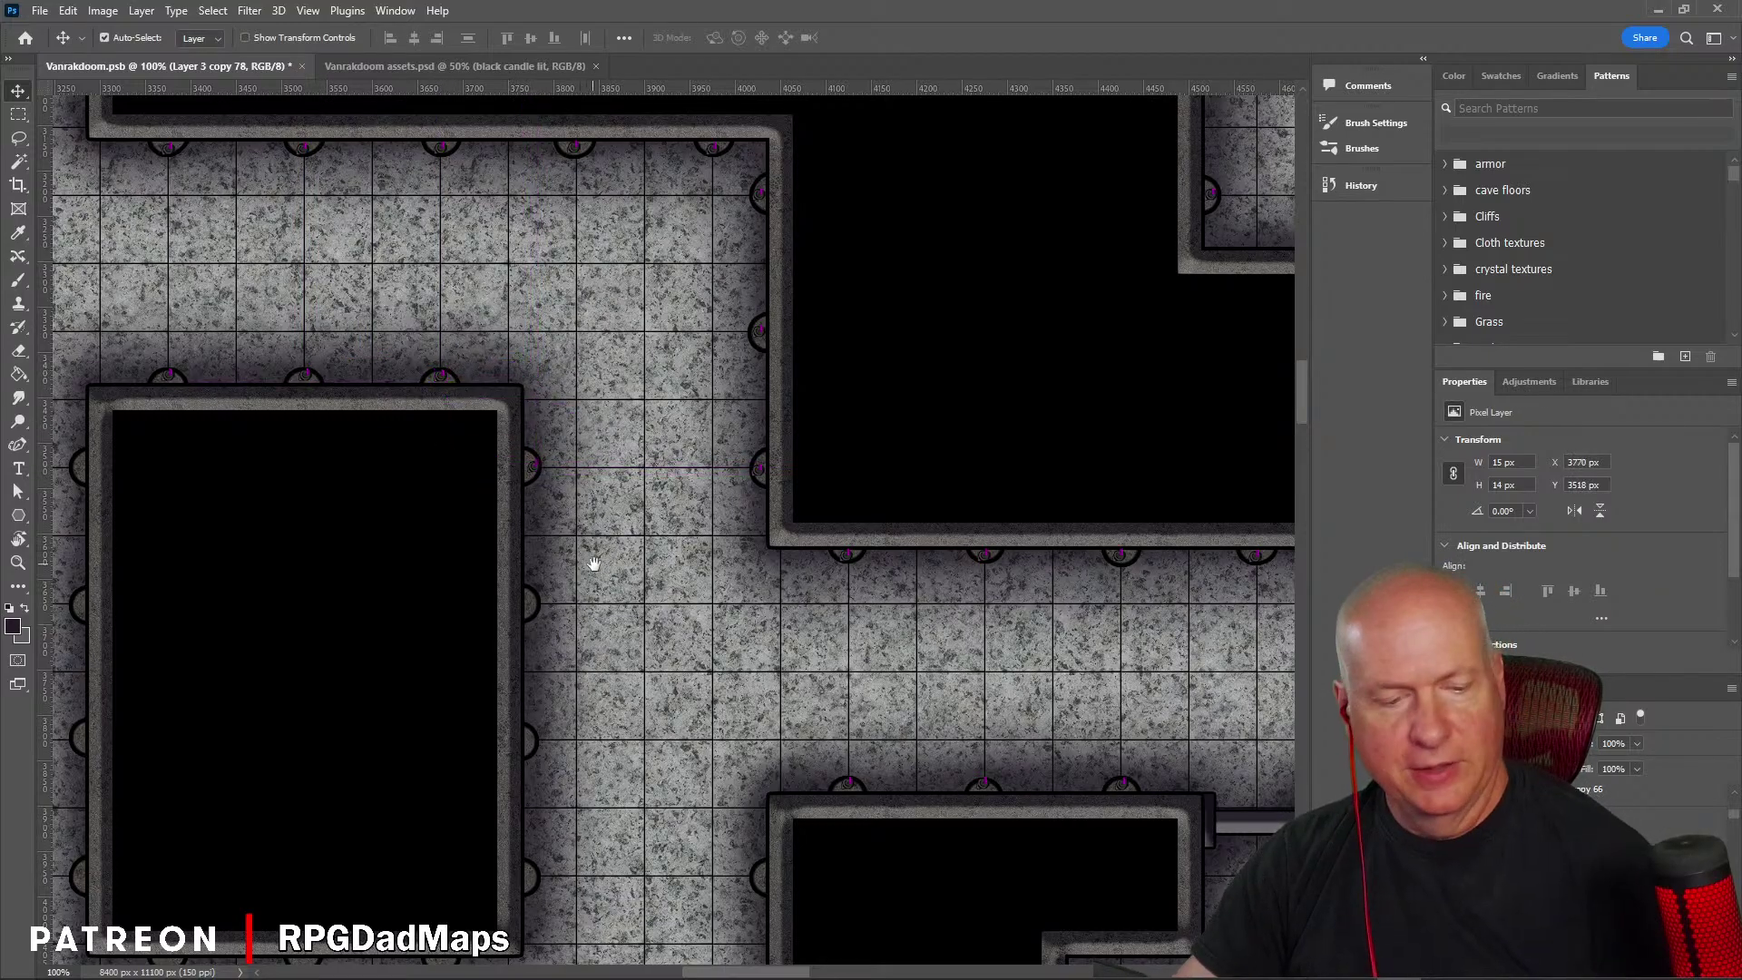
Step: Duplicate candles onto the ten remaining ledges of the rectangular block west of the junction and three facing ledges on the wall beyond
drag(593, 564, 574, 276)
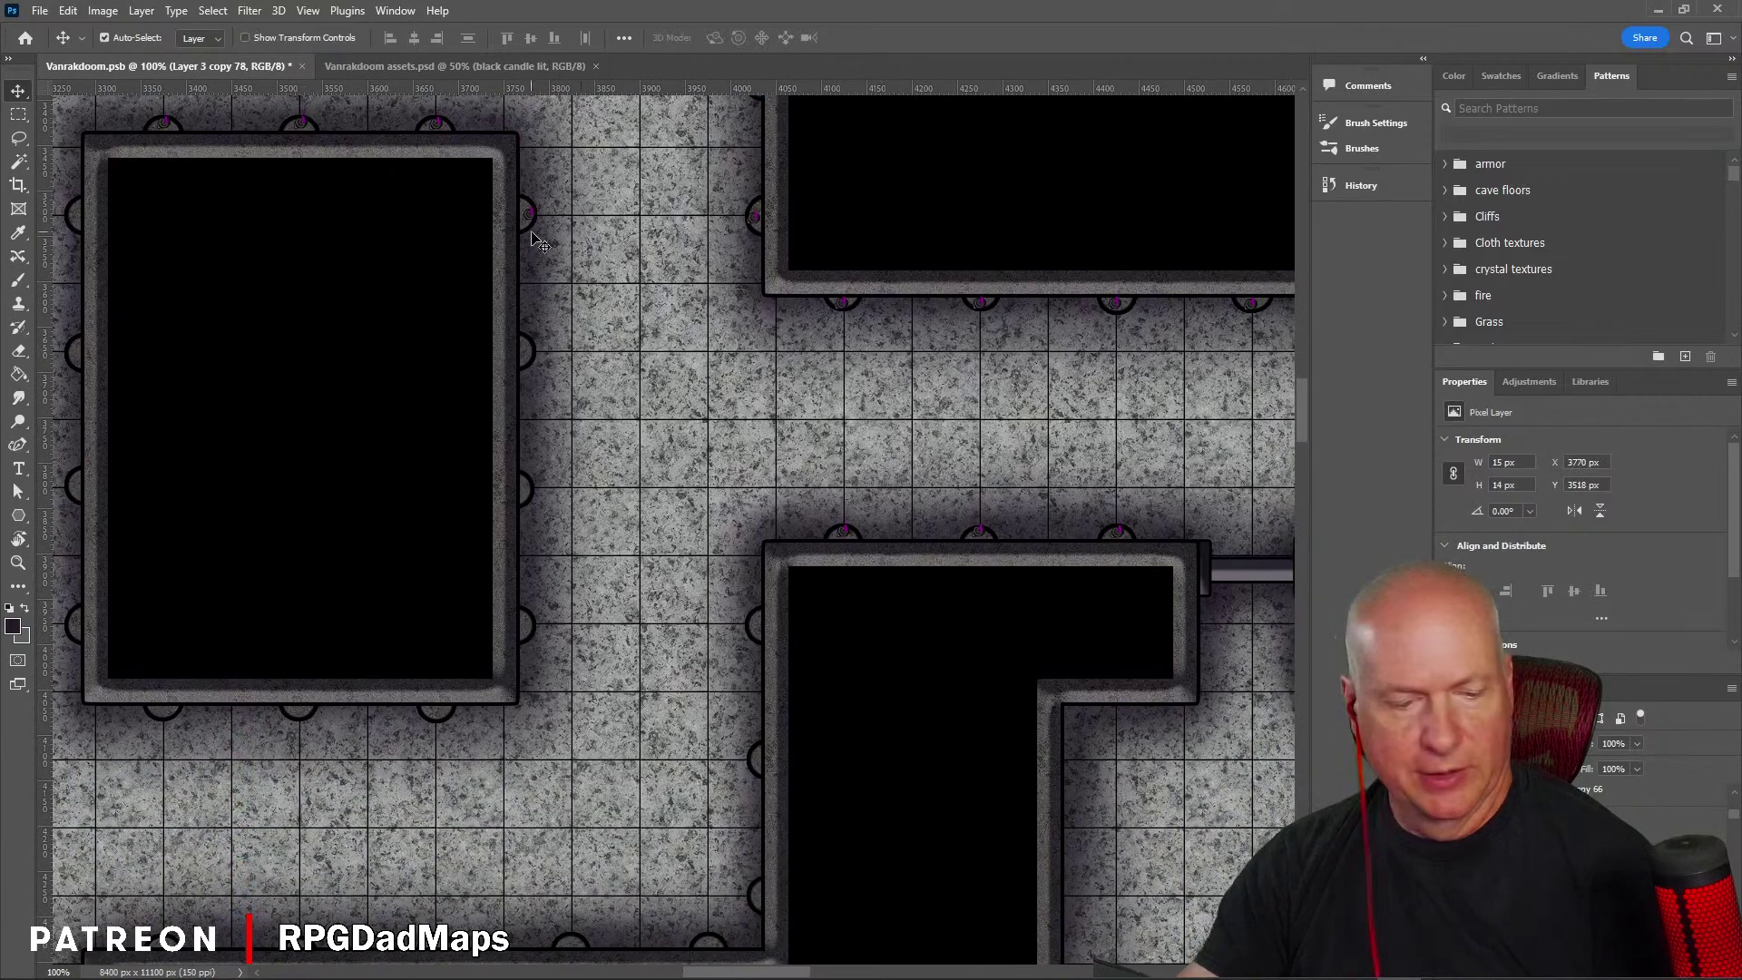
drag(532, 220, 396, 249)
drag(463, 321, 201, 208)
key(ctrl+j)
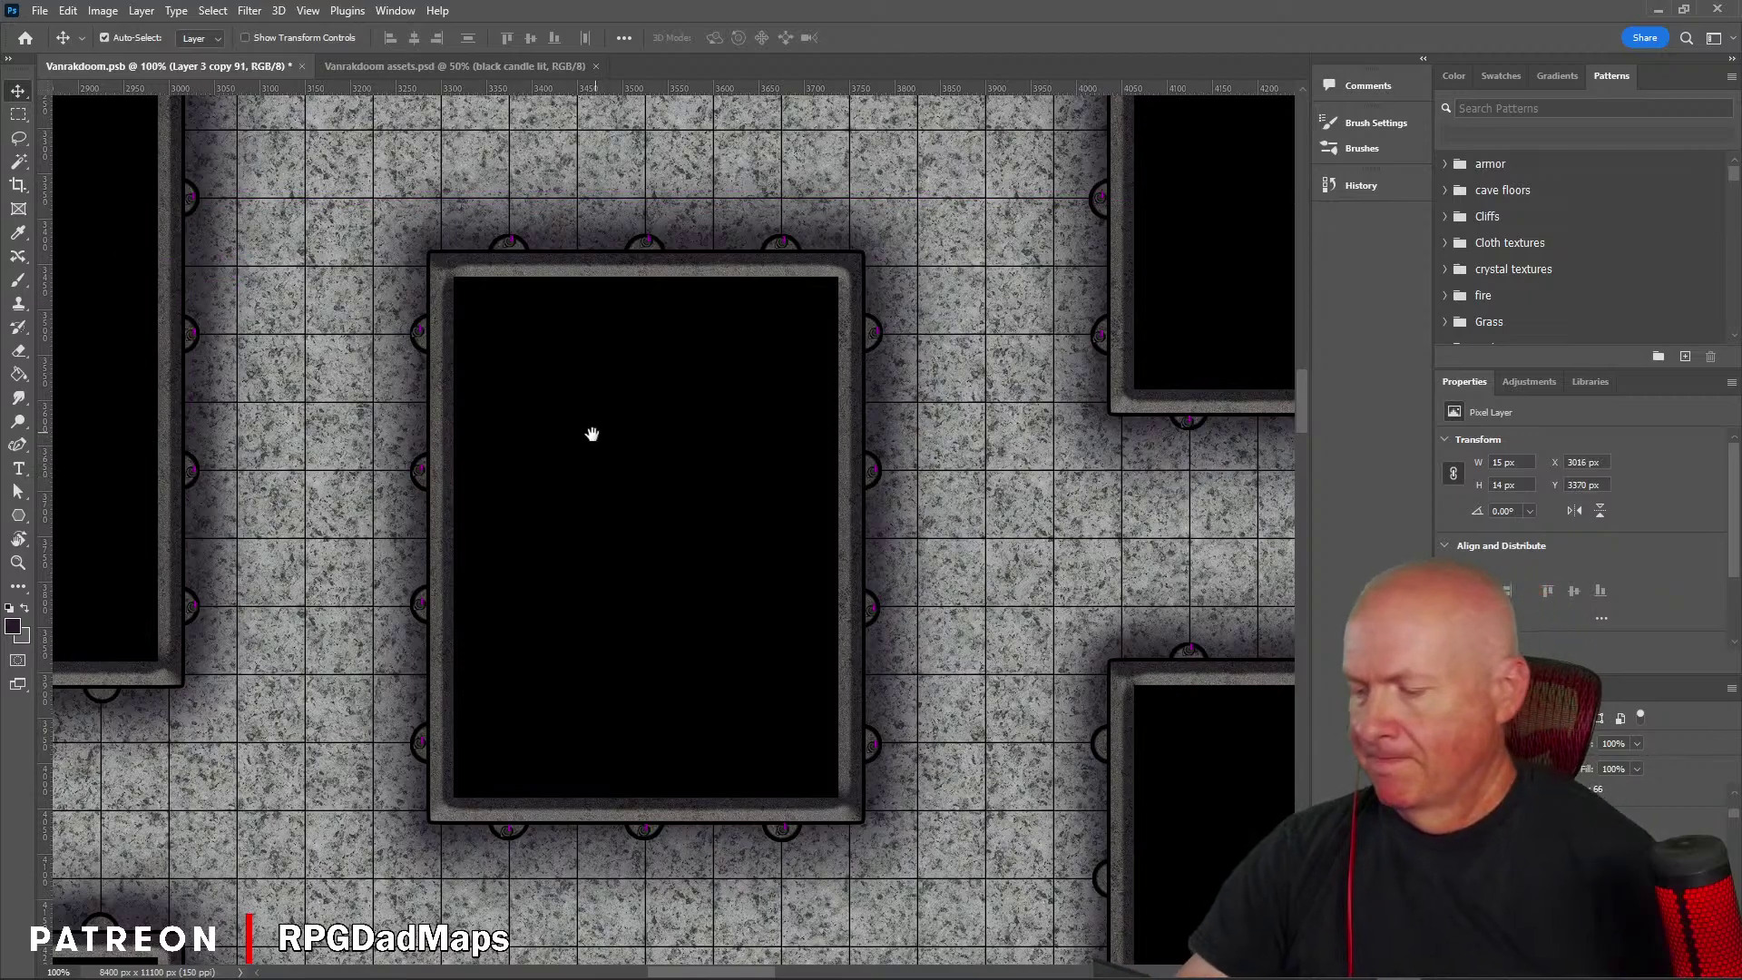
Step: Duplicate candles up the north-south corridor onto five more west-wall ledges and the three opposite ledges on the L-shaped block
drag(591, 435, 918, 769)
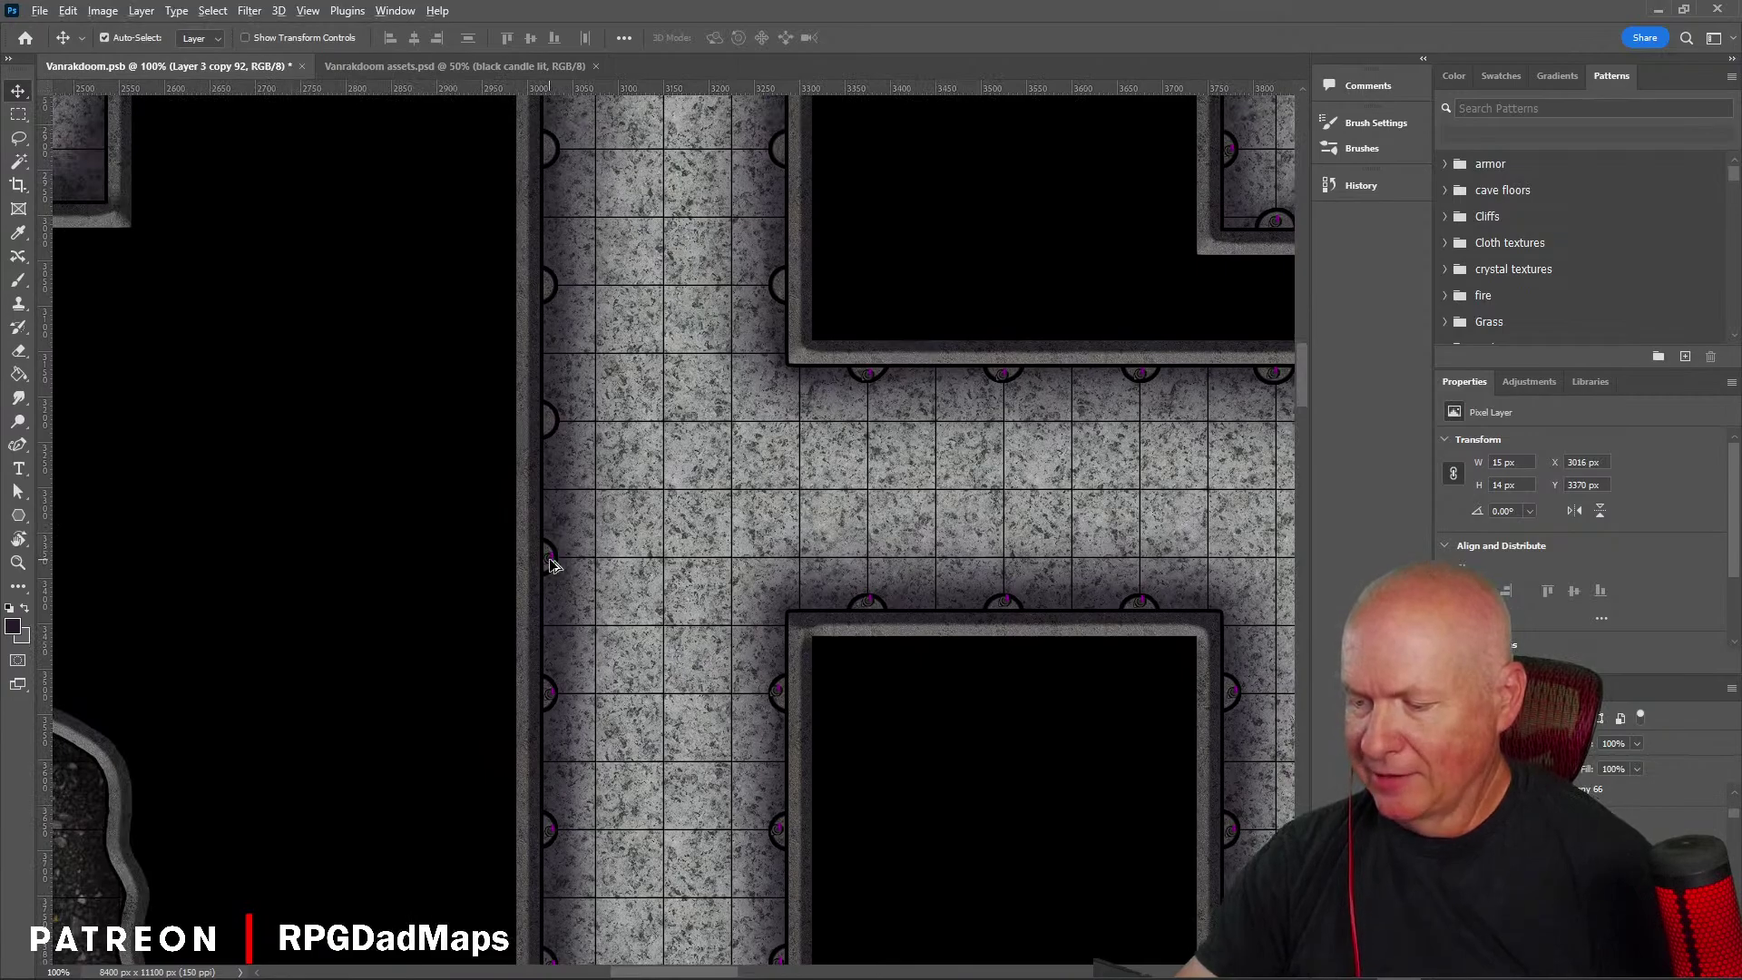
drag(552, 564, 558, 154)
drag(551, 292, 777, 289)
key(ctrl+j)
scroll(754, 356, down, 5)
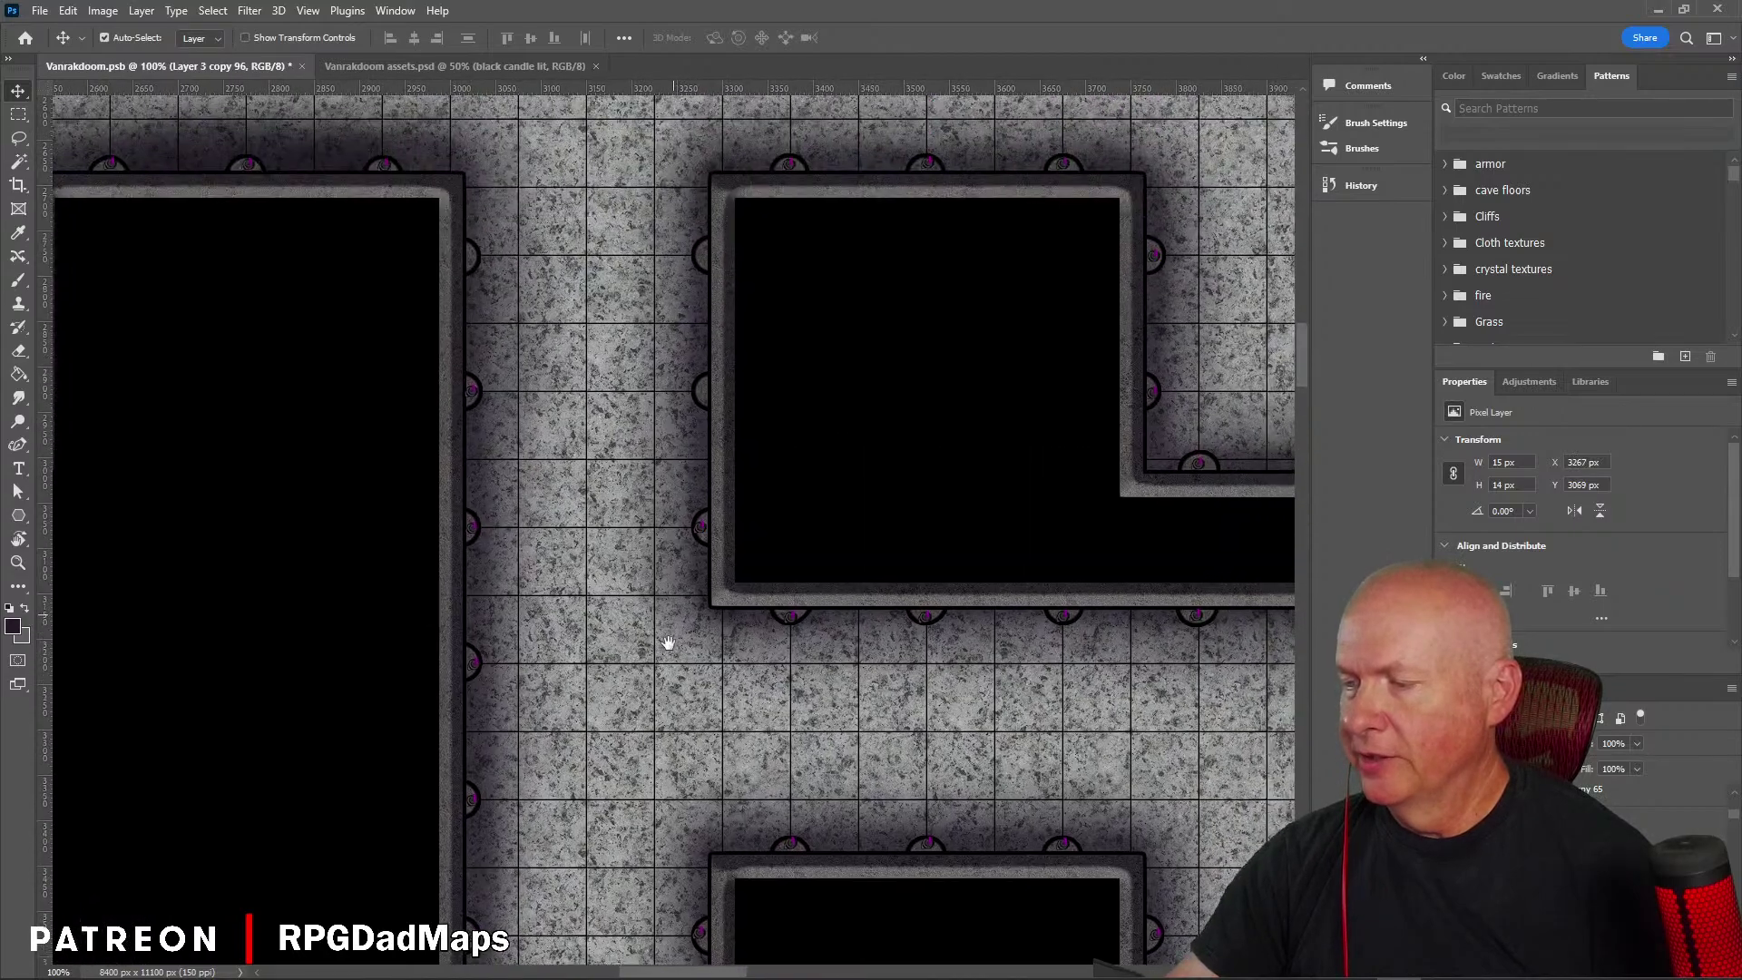
drag(685, 611, 463, 350)
key(ctrl+j)
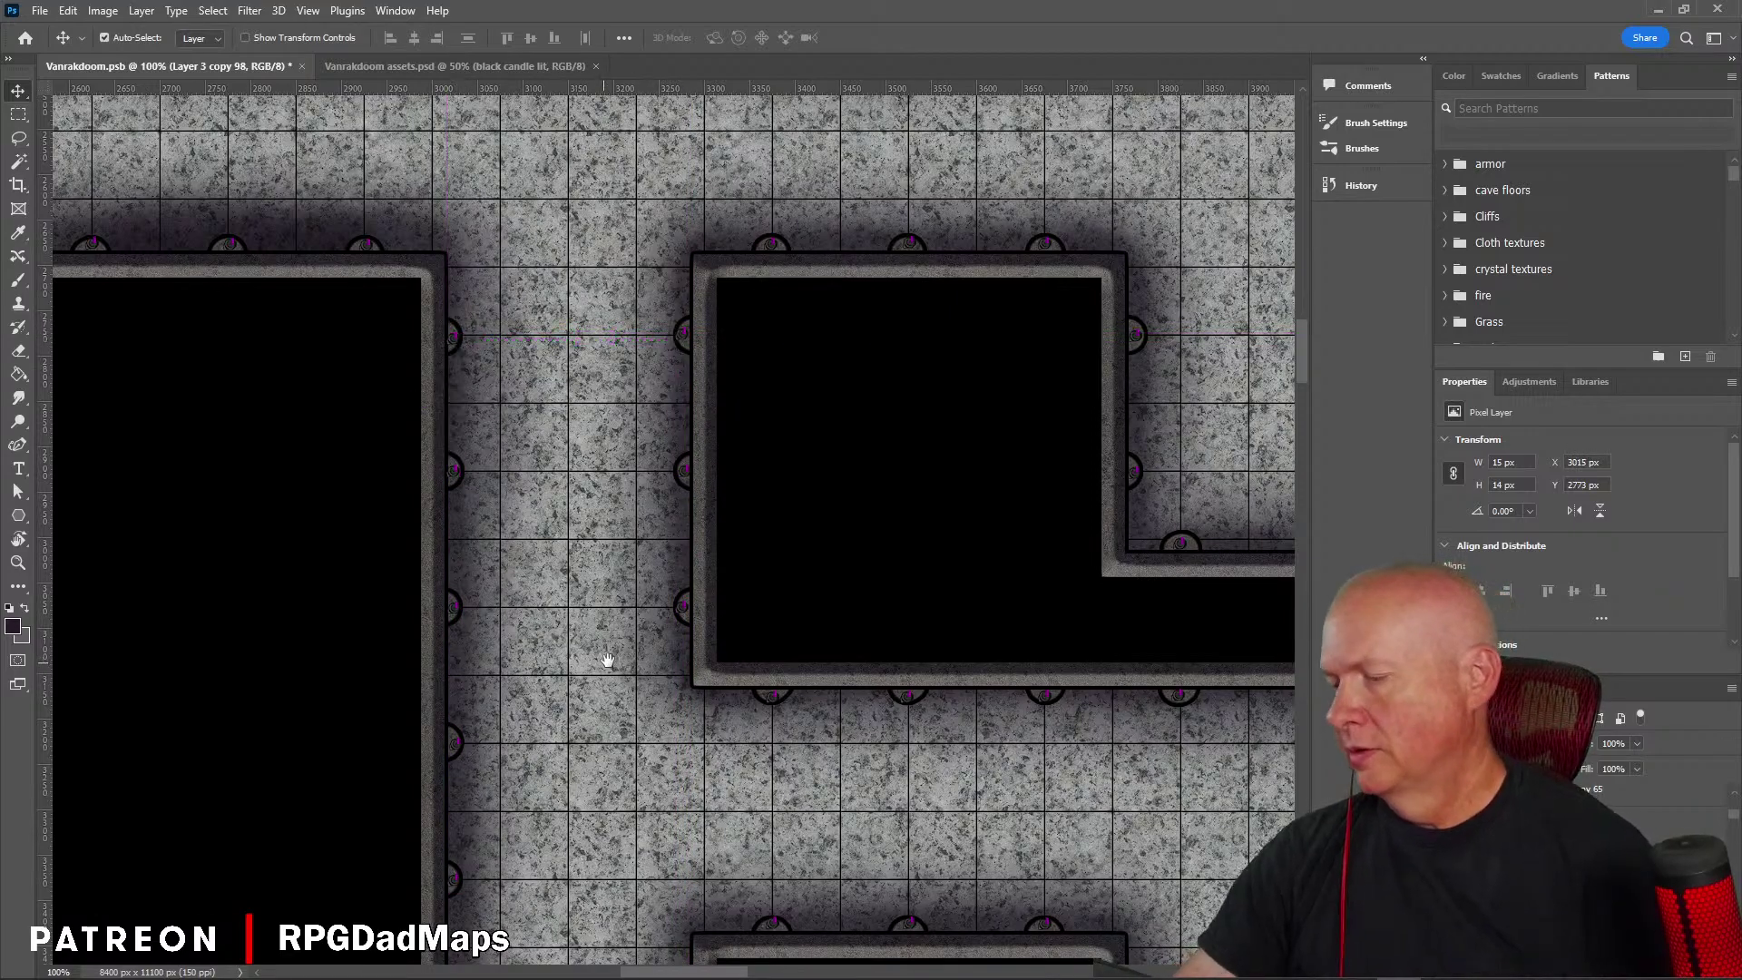
Step: Duplicate candles onto the two south-facing ledges east of the cave passage and the block below's three north and upper two west ledges
drag(603, 658, 514, 542)
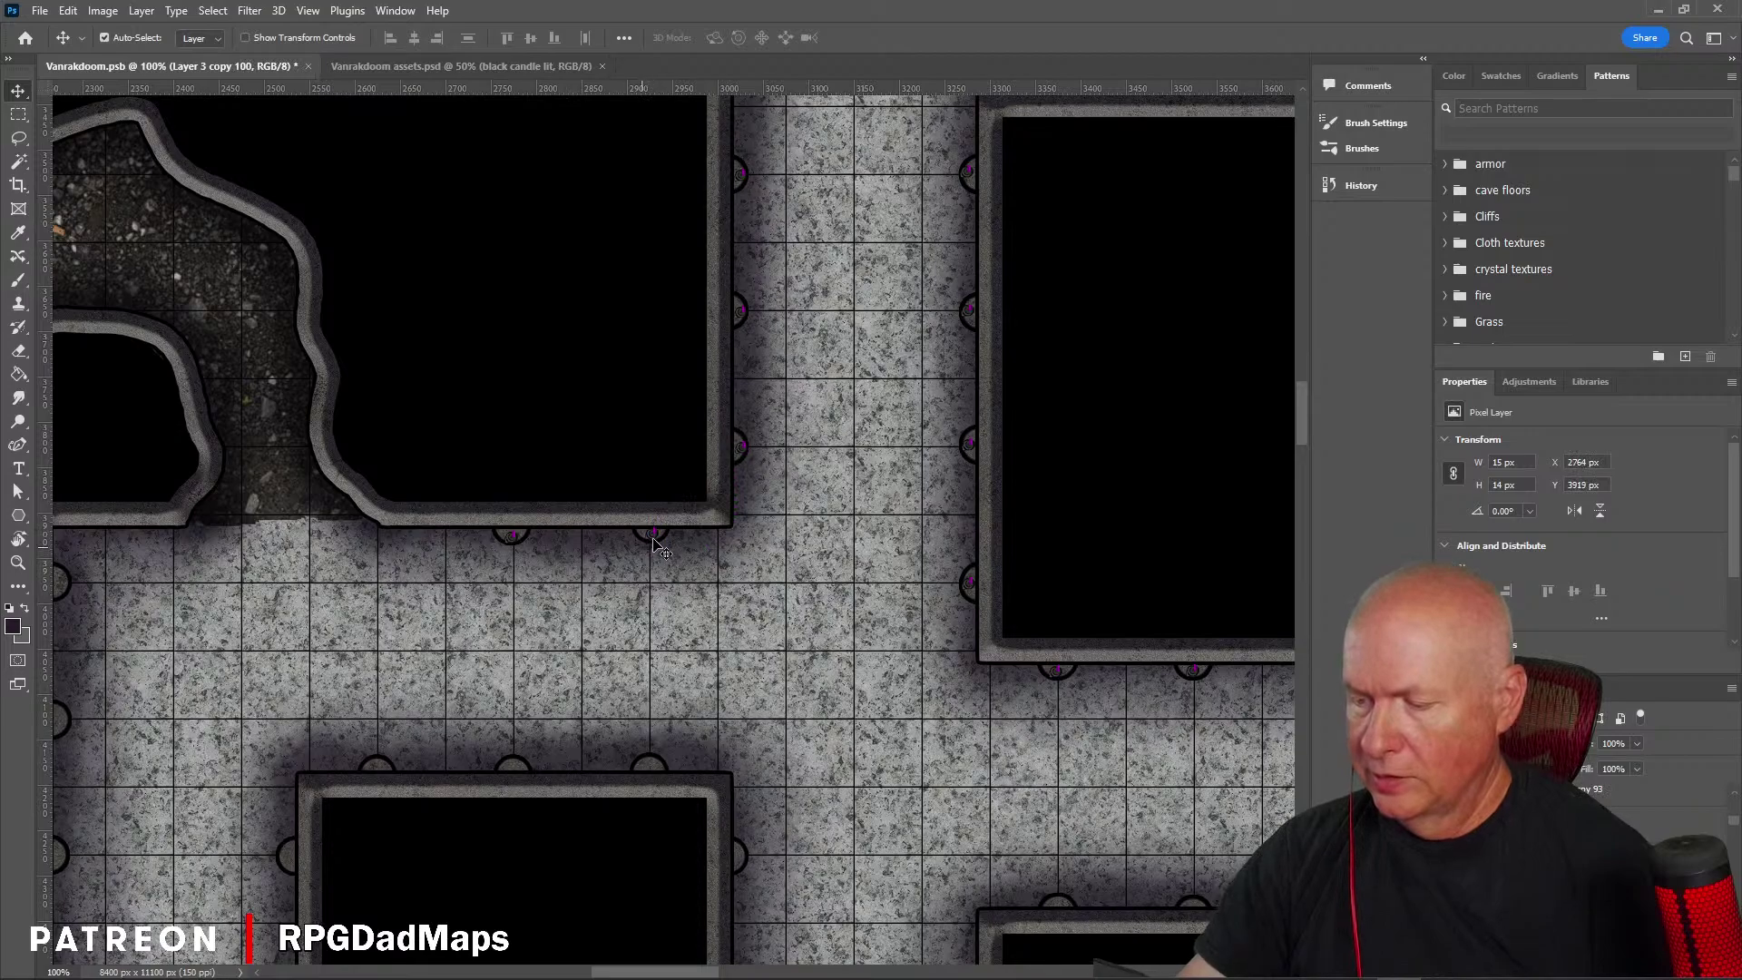
drag(655, 542, 651, 766)
drag(733, 710, 652, 422)
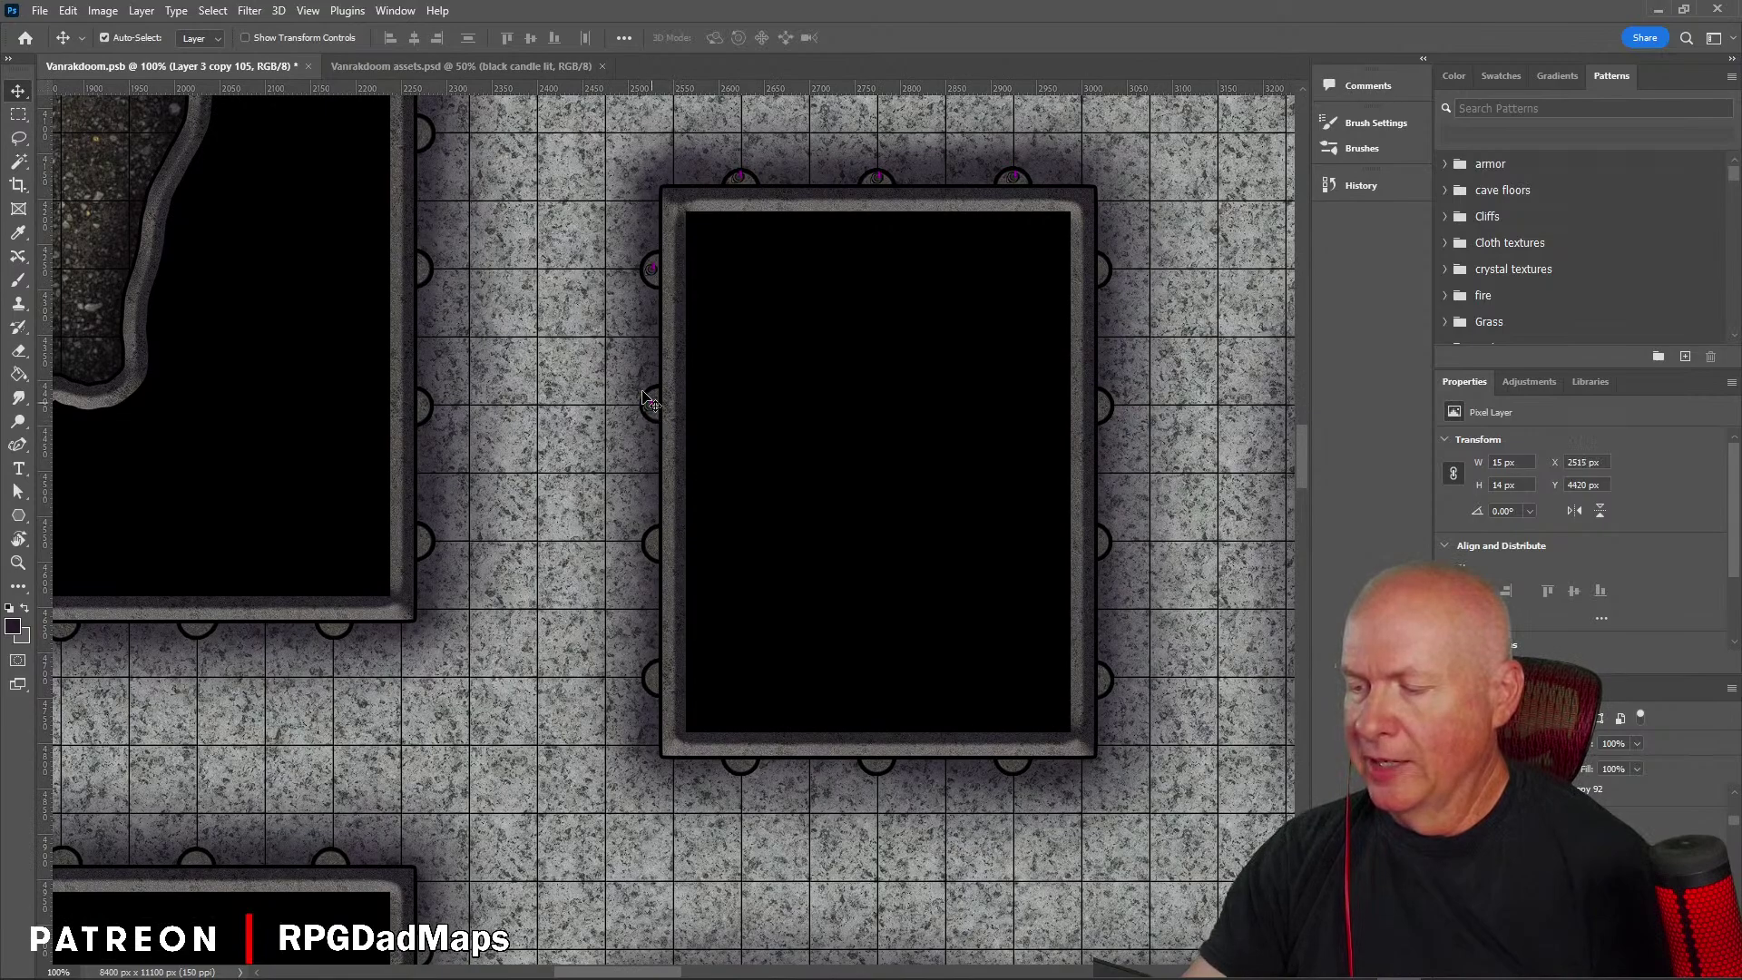
Step: Duplicate candles onto the block's lower two west-side ledges and the five facing ledges on the opposite corridor wall
drag(655, 279, 424, 275)
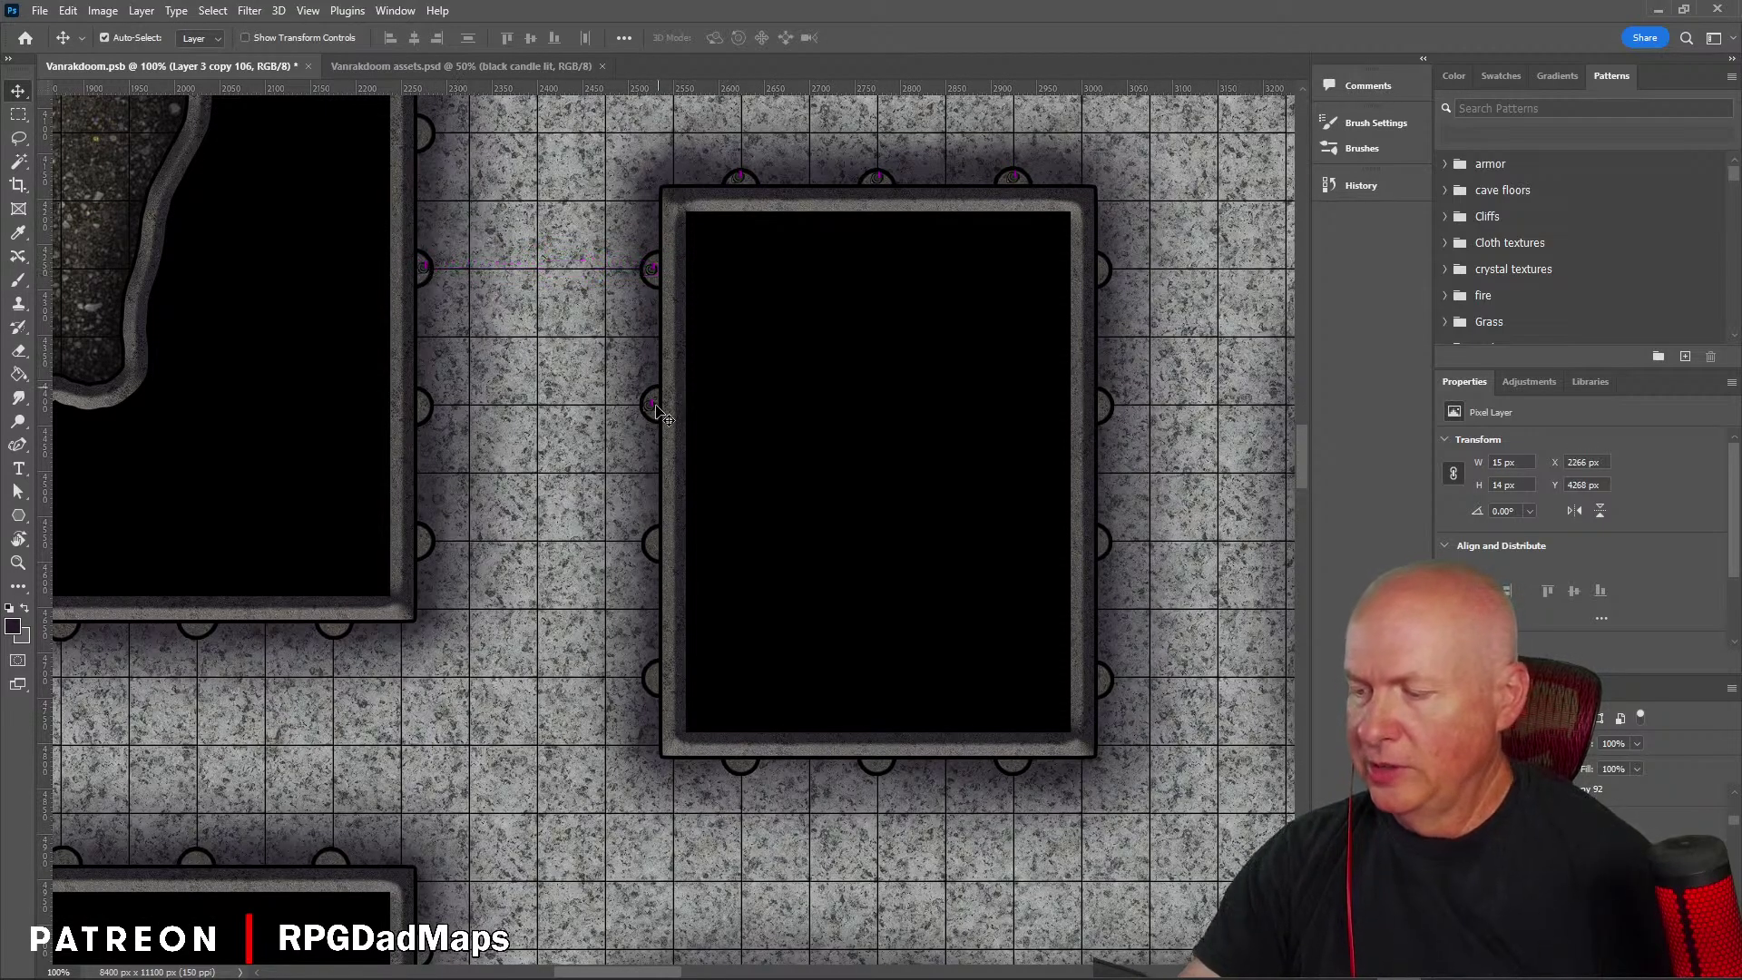
drag(657, 413, 655, 549)
drag(692, 650, 685, 372)
drag(637, 277, 557, 515)
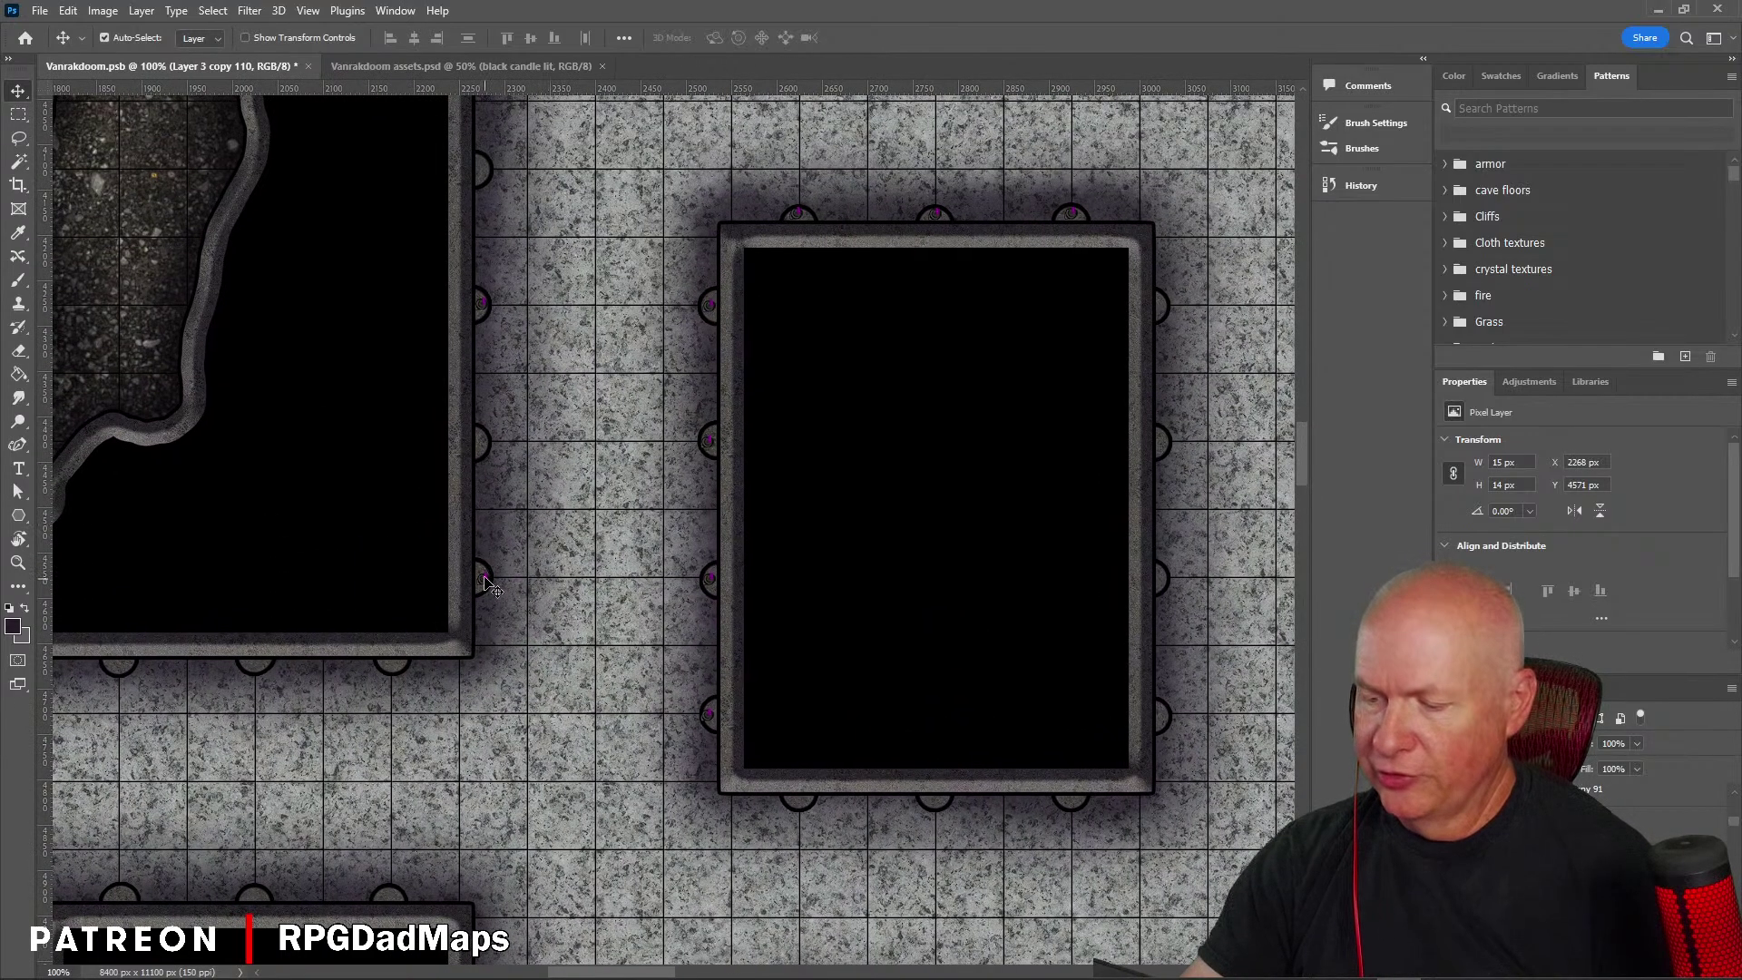
drag(487, 569, 488, 436)
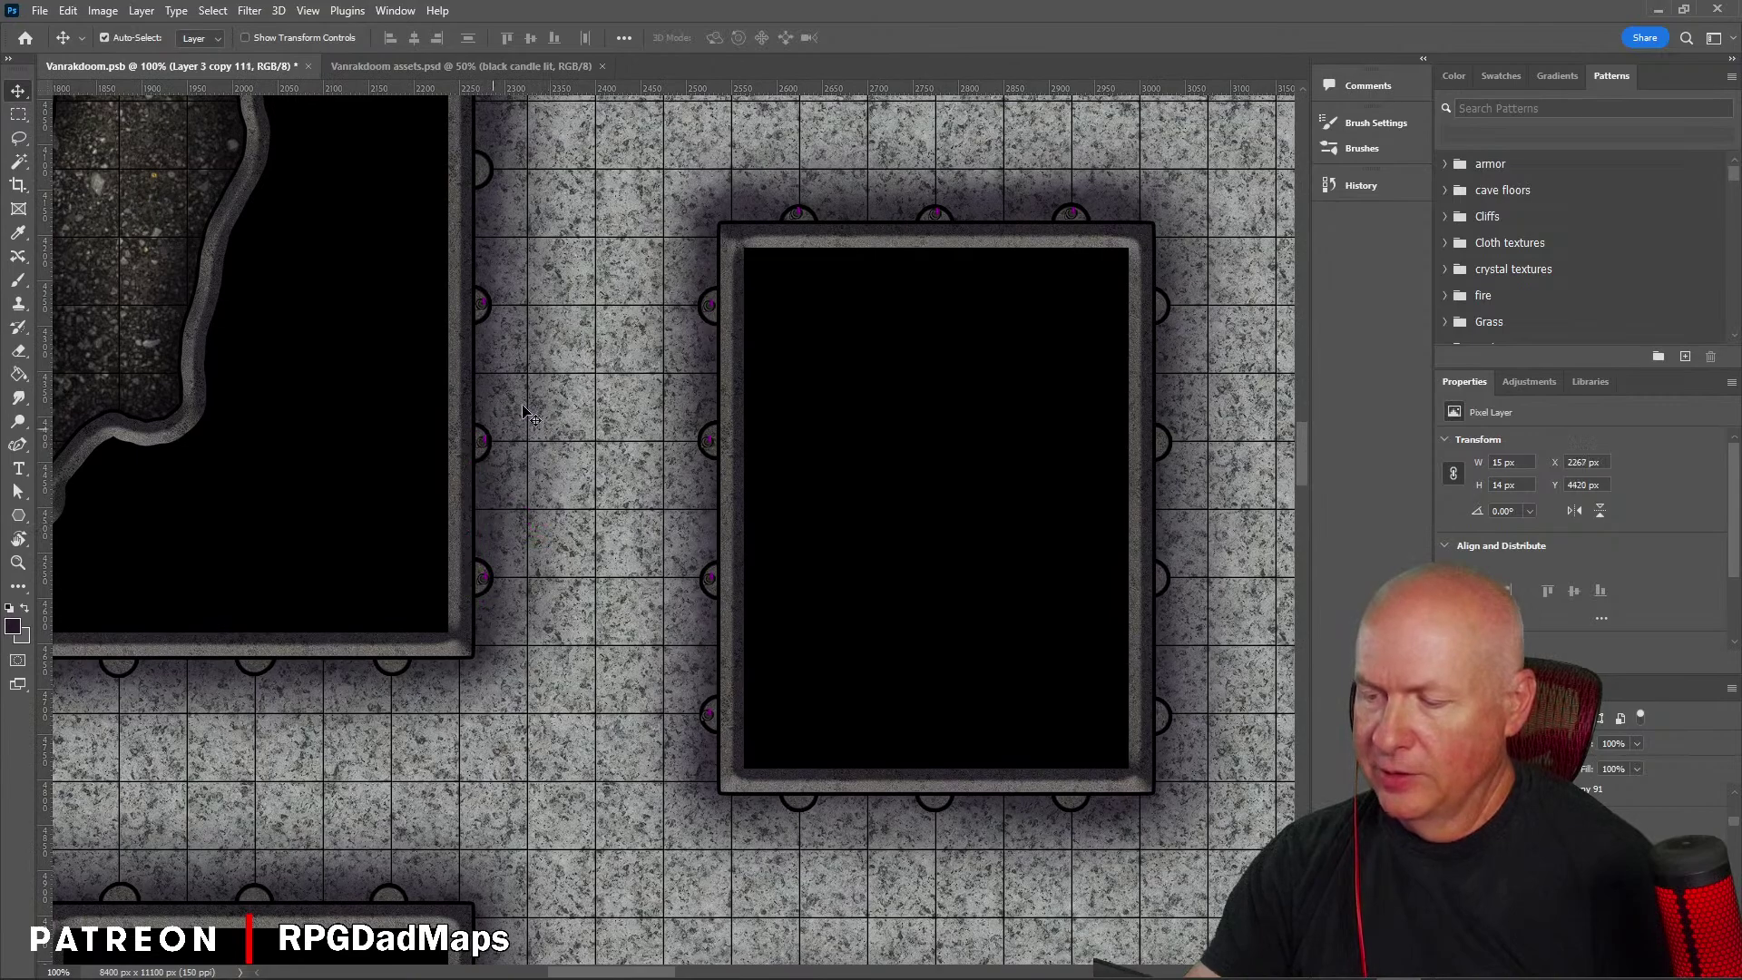
drag(561, 362, 441, 358)
Step: Duplicate candles onto the southwestern corridor's five north-wall and four west-wall ledges and the adjacent block's three north and topmost west ledges
drag(513, 657, 810, 456)
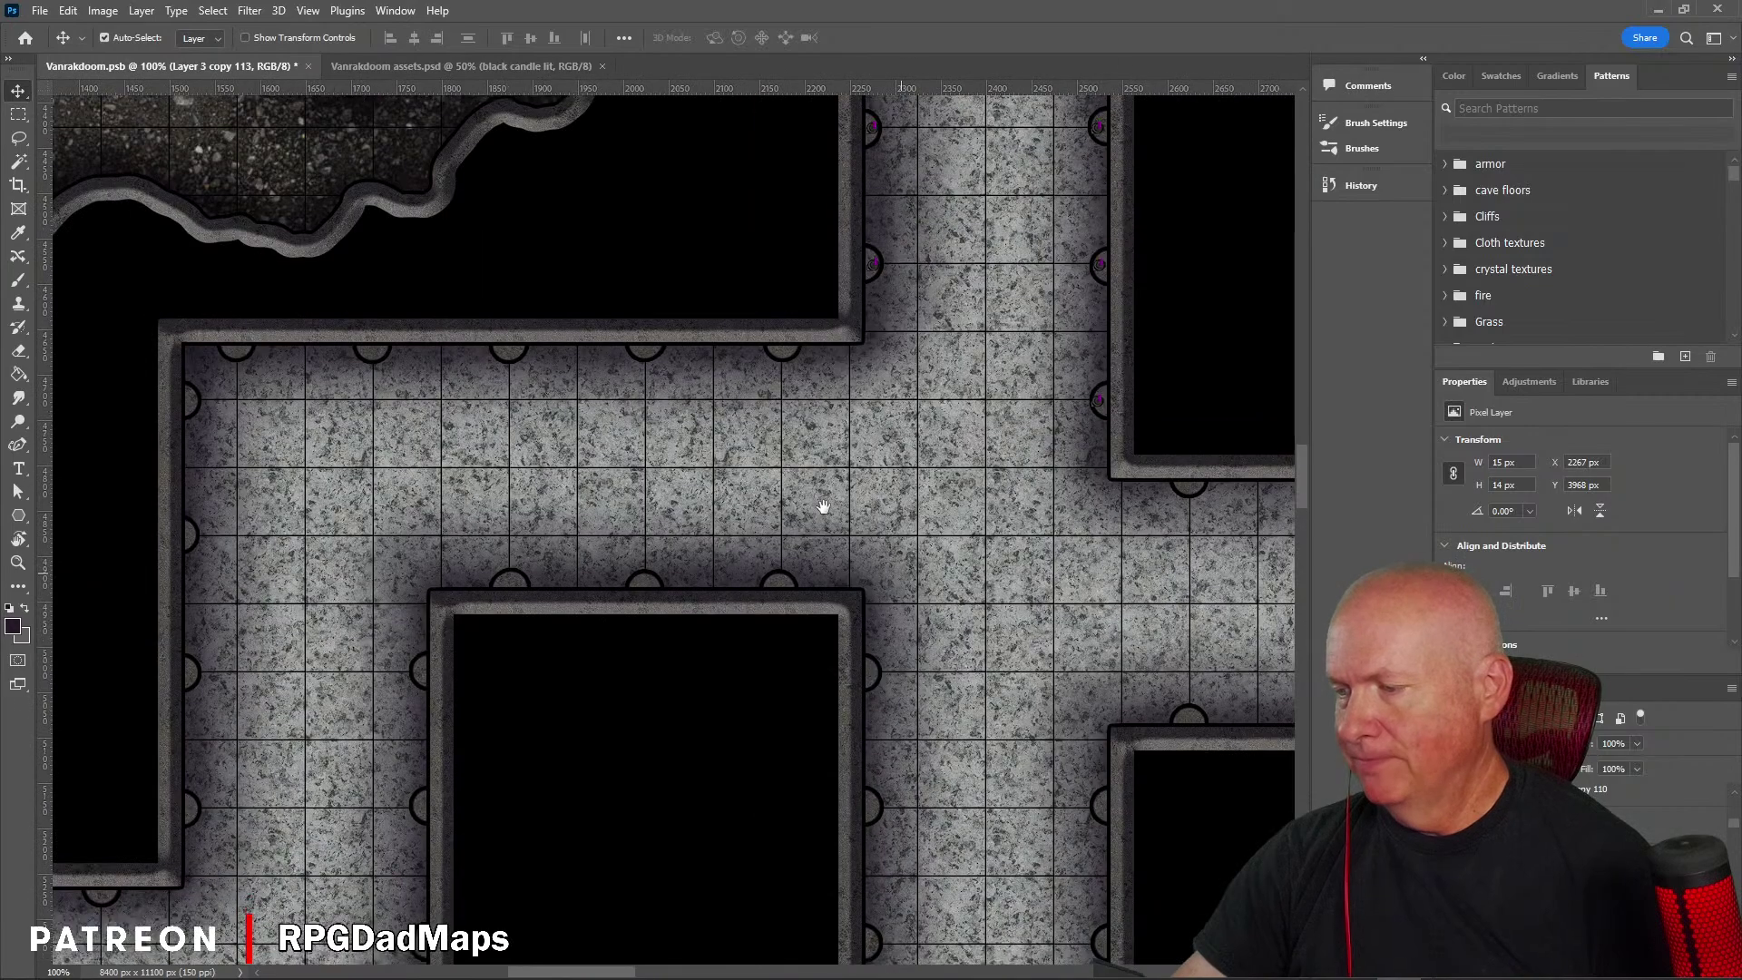
drag(874, 289, 240, 370)
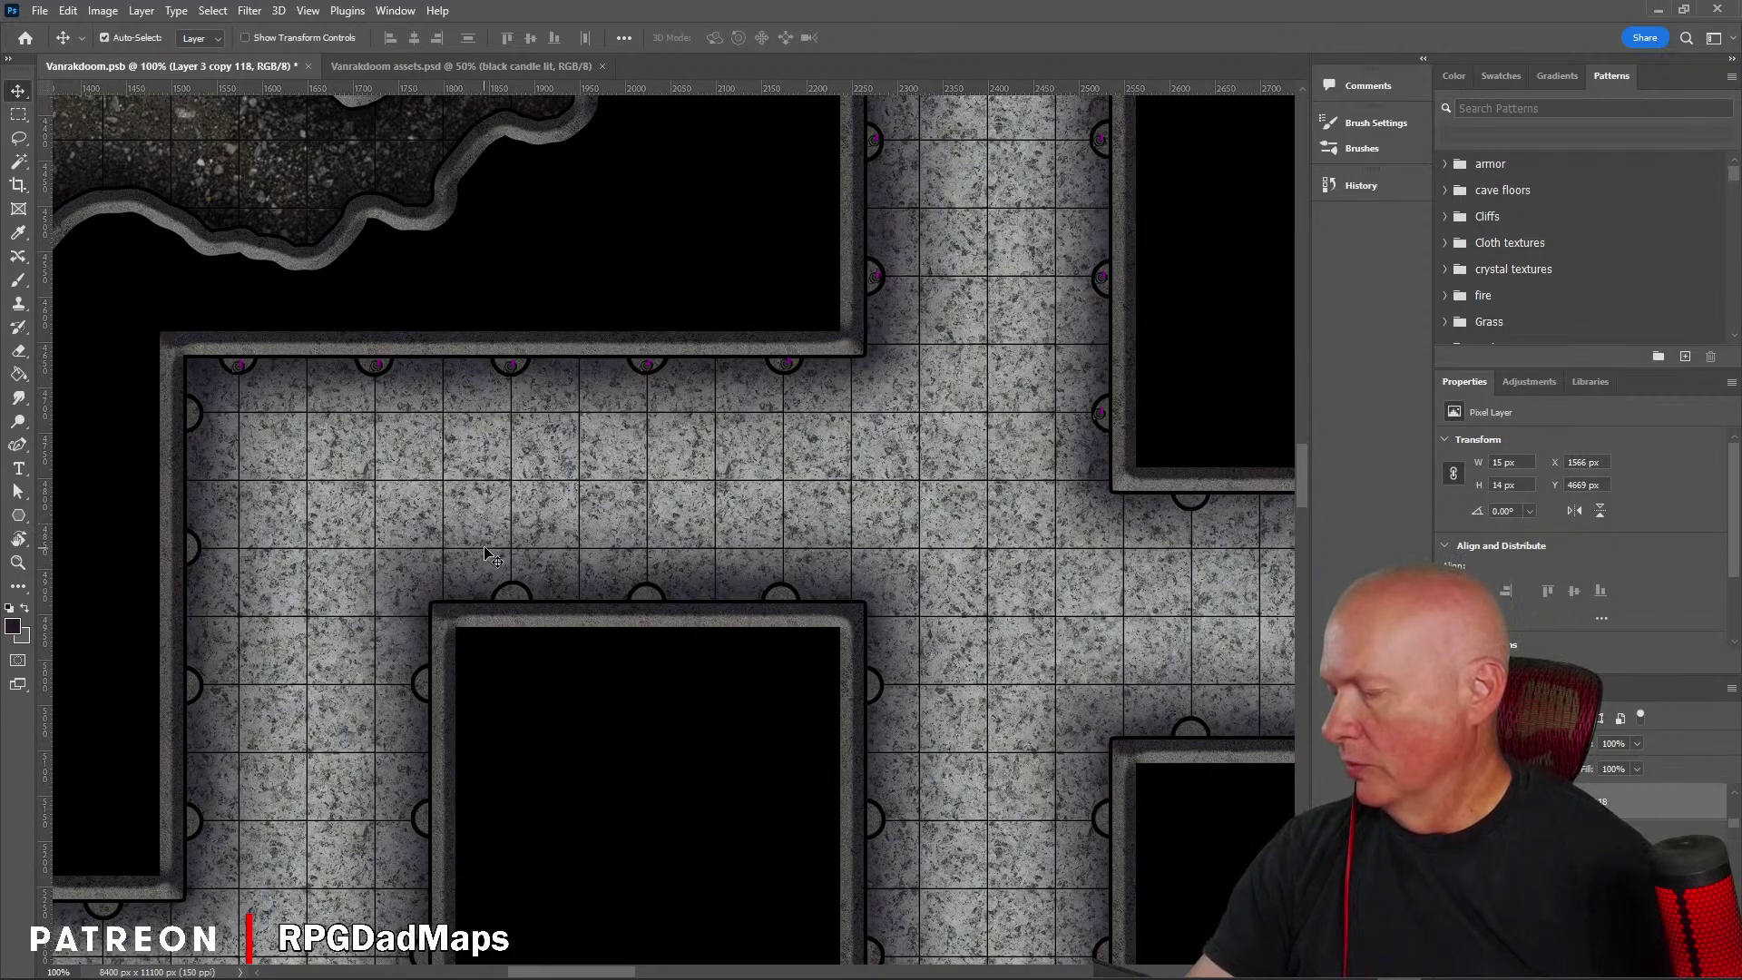
drag(434, 513, 682, 430)
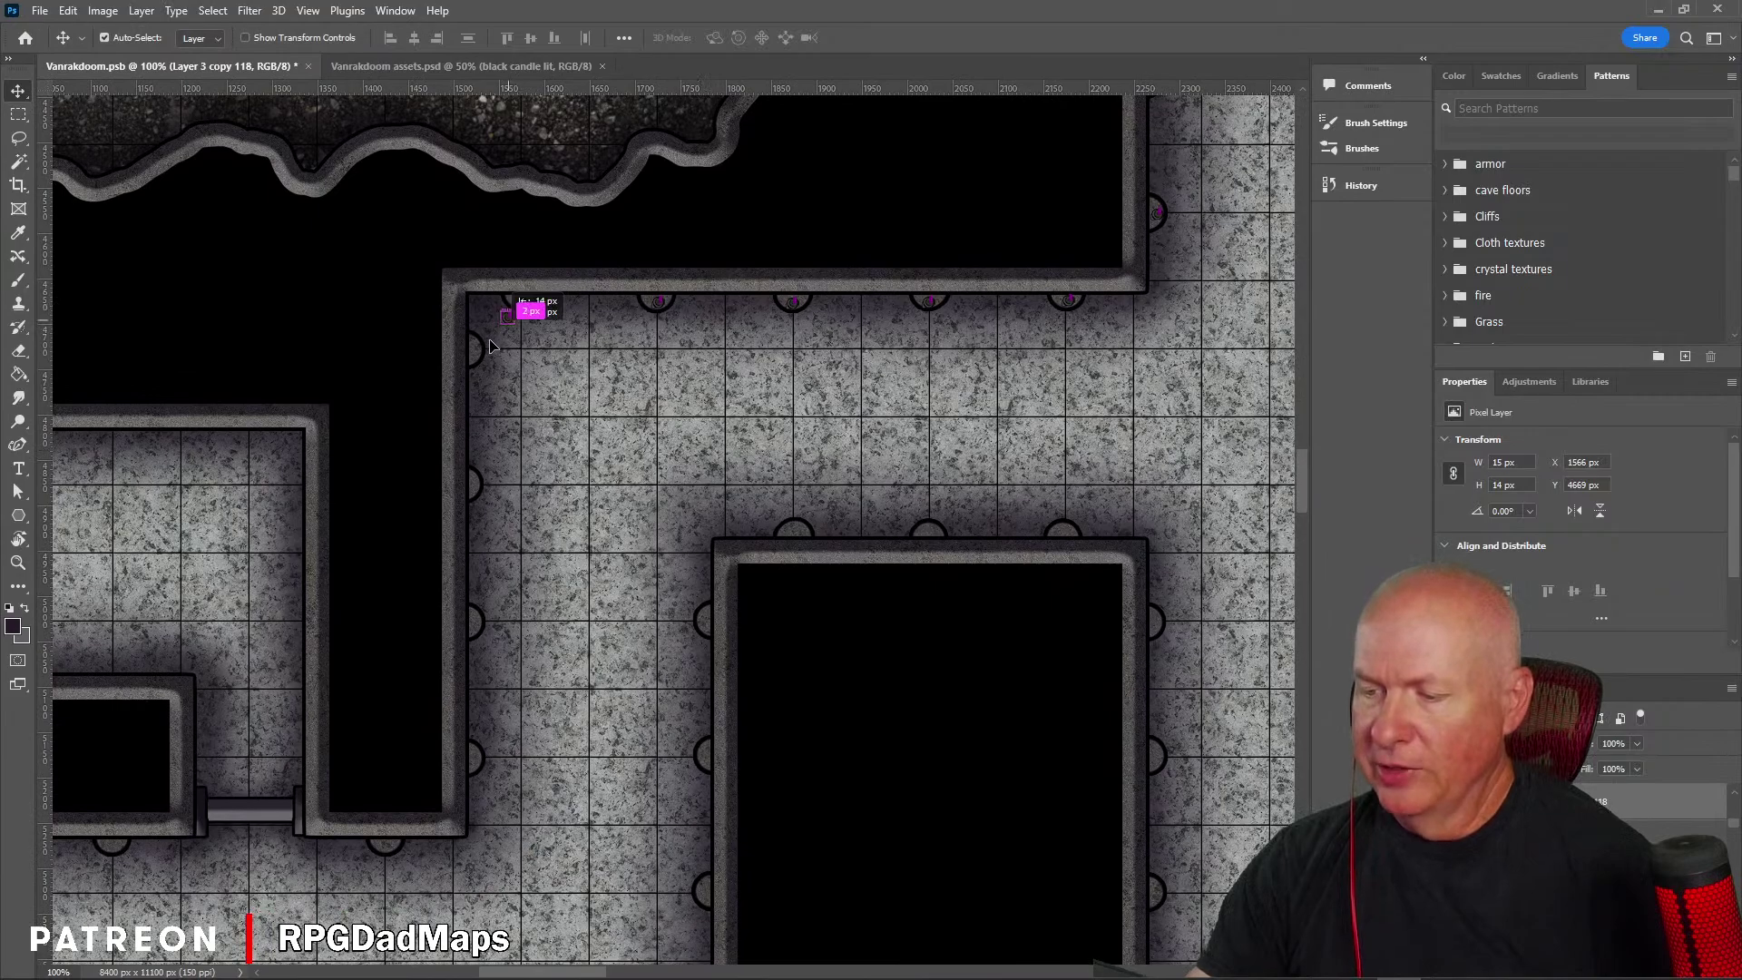
drag(490, 346, 1067, 537)
drag(934, 538, 933, 534)
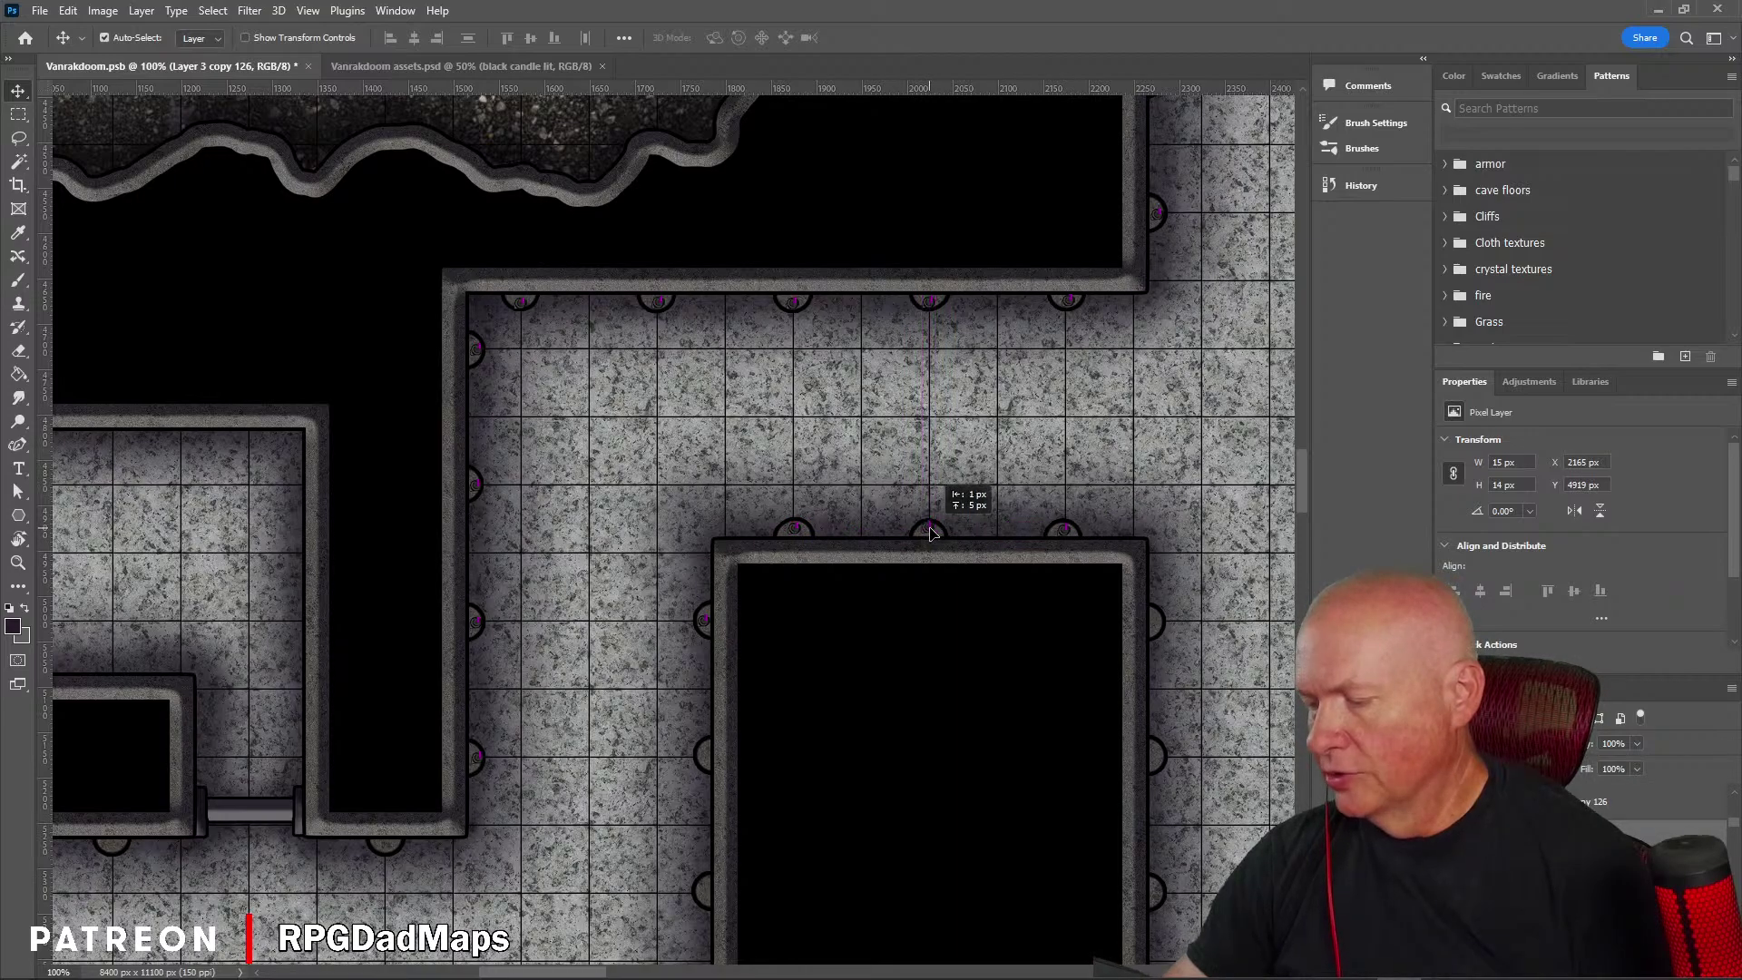
Step: Duplicate candles onto the remaining ledges around the large rectangular block in the southwest
drag(843, 629, 610, 385)
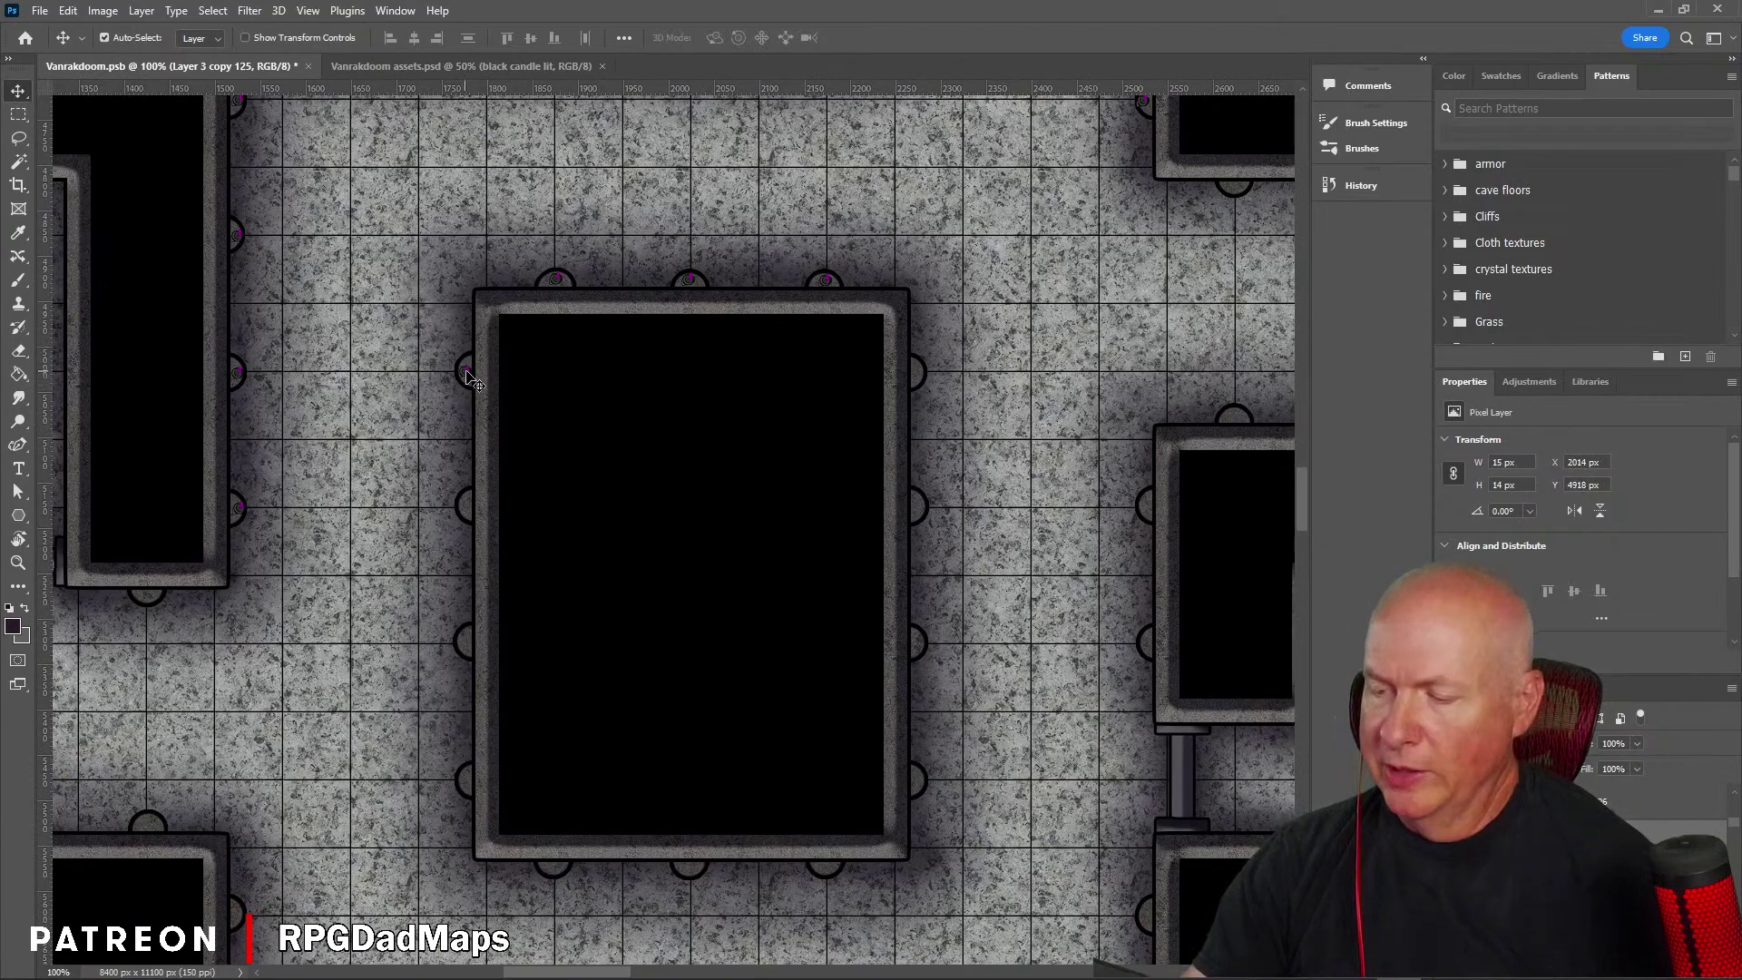
drag(468, 395, 960, 640)
drag(984, 571, 413, 544)
drag(552, 551, 551, 545)
Step: Duplicate candles onto the three north-wall and four south-wall ledges of the corridor section just west of the rectangular block
drag(645, 653, 1195, 680)
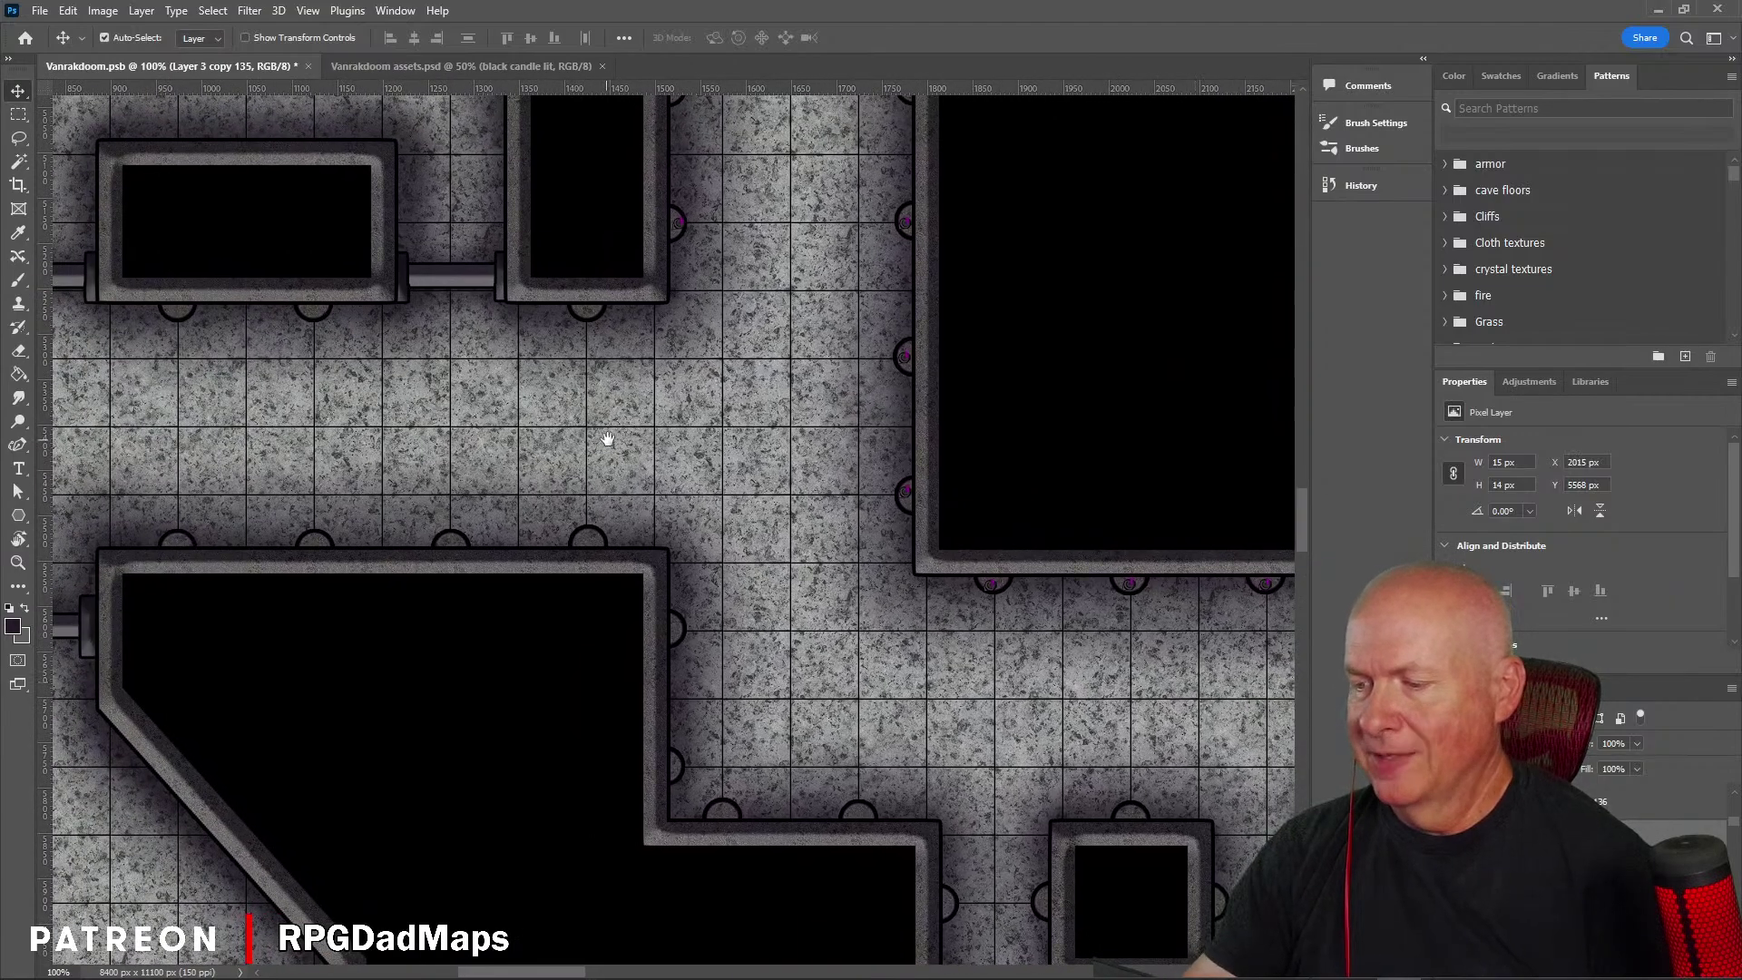
drag(607, 439, 732, 511)
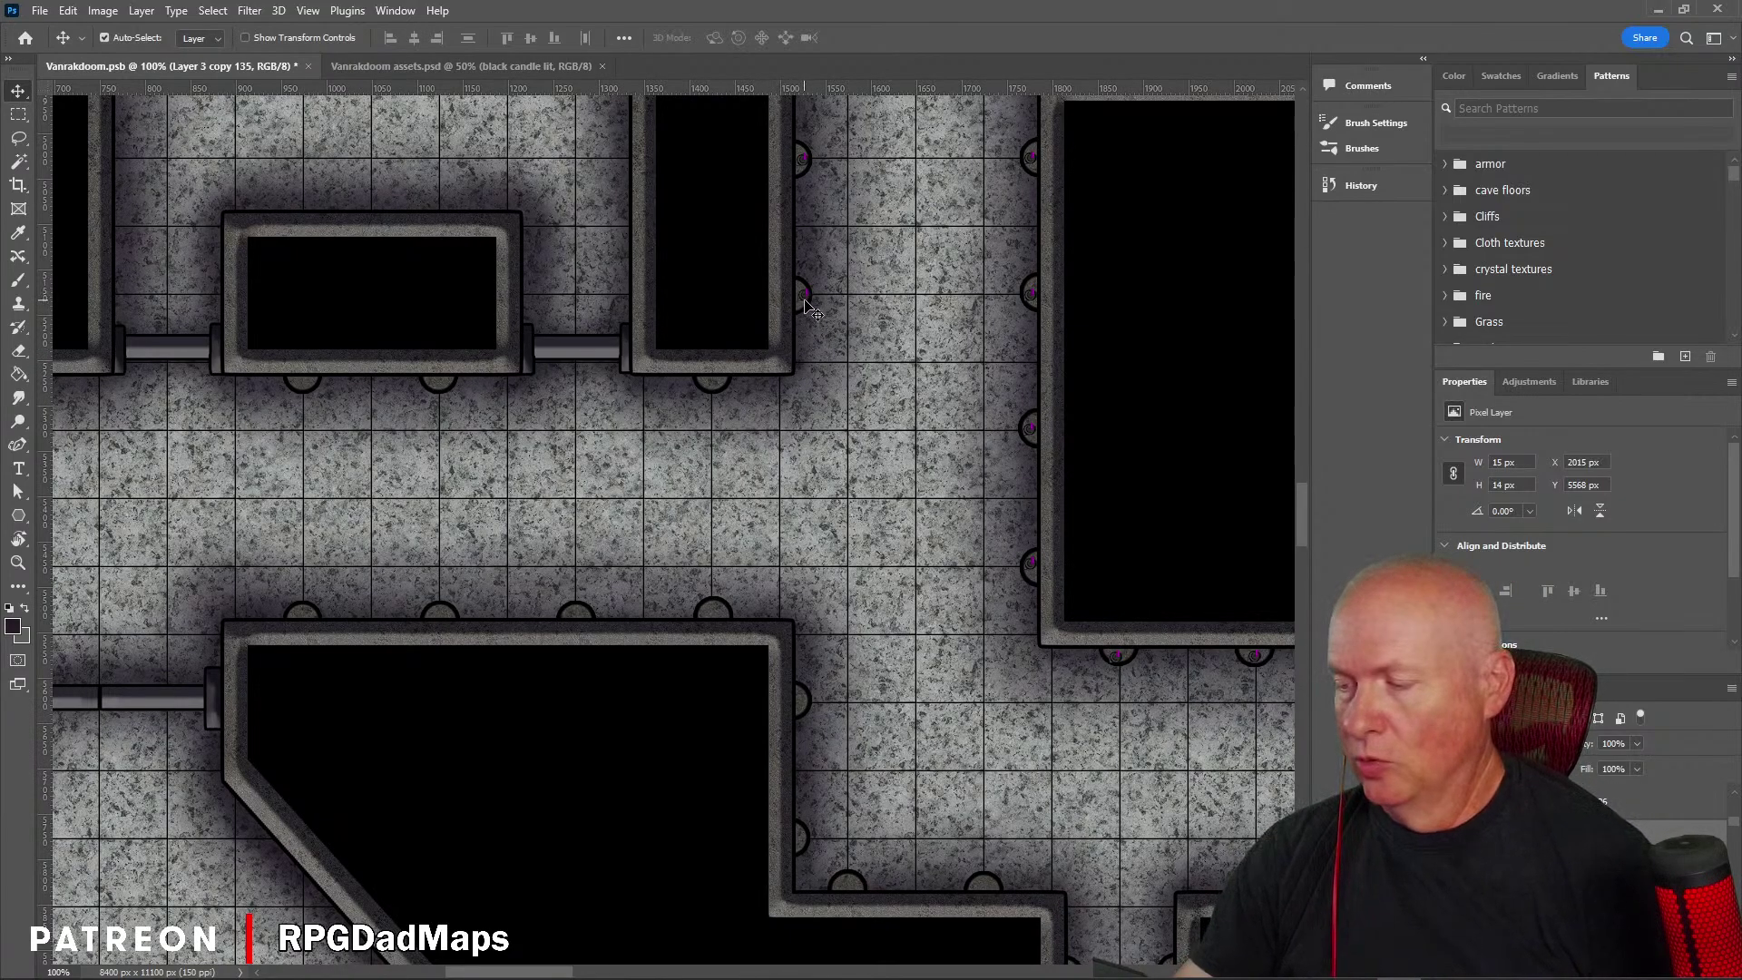
drag(809, 302, 443, 401)
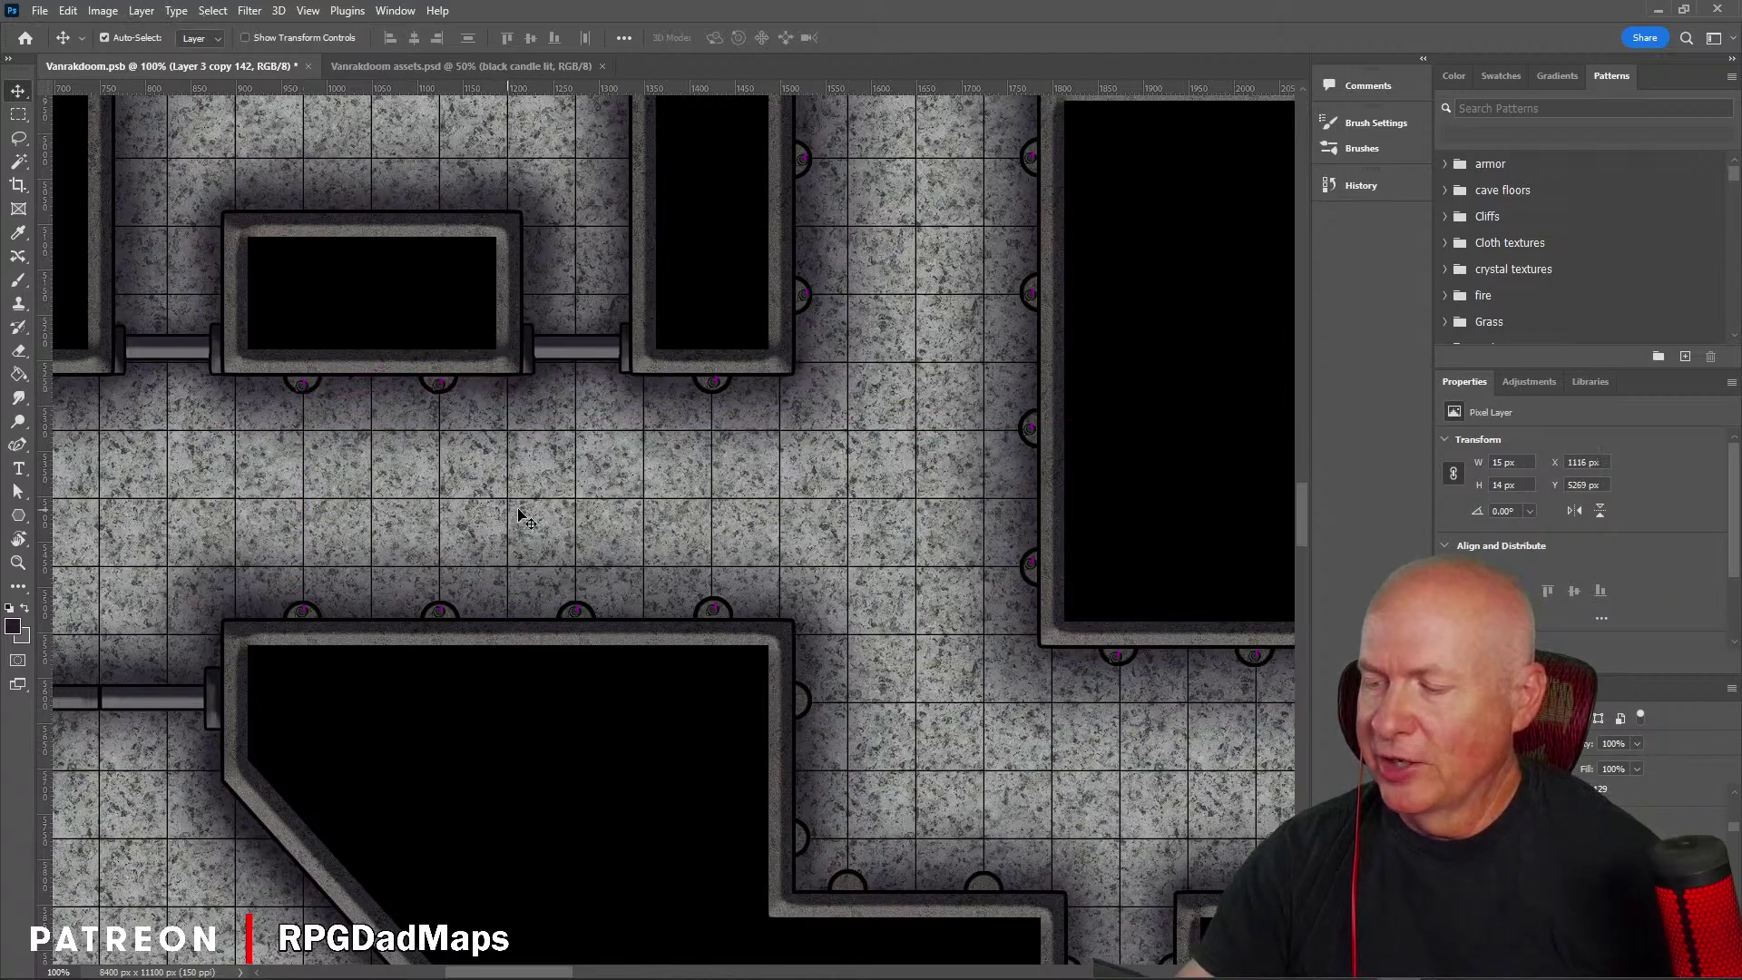
drag(515, 510, 1081, 522)
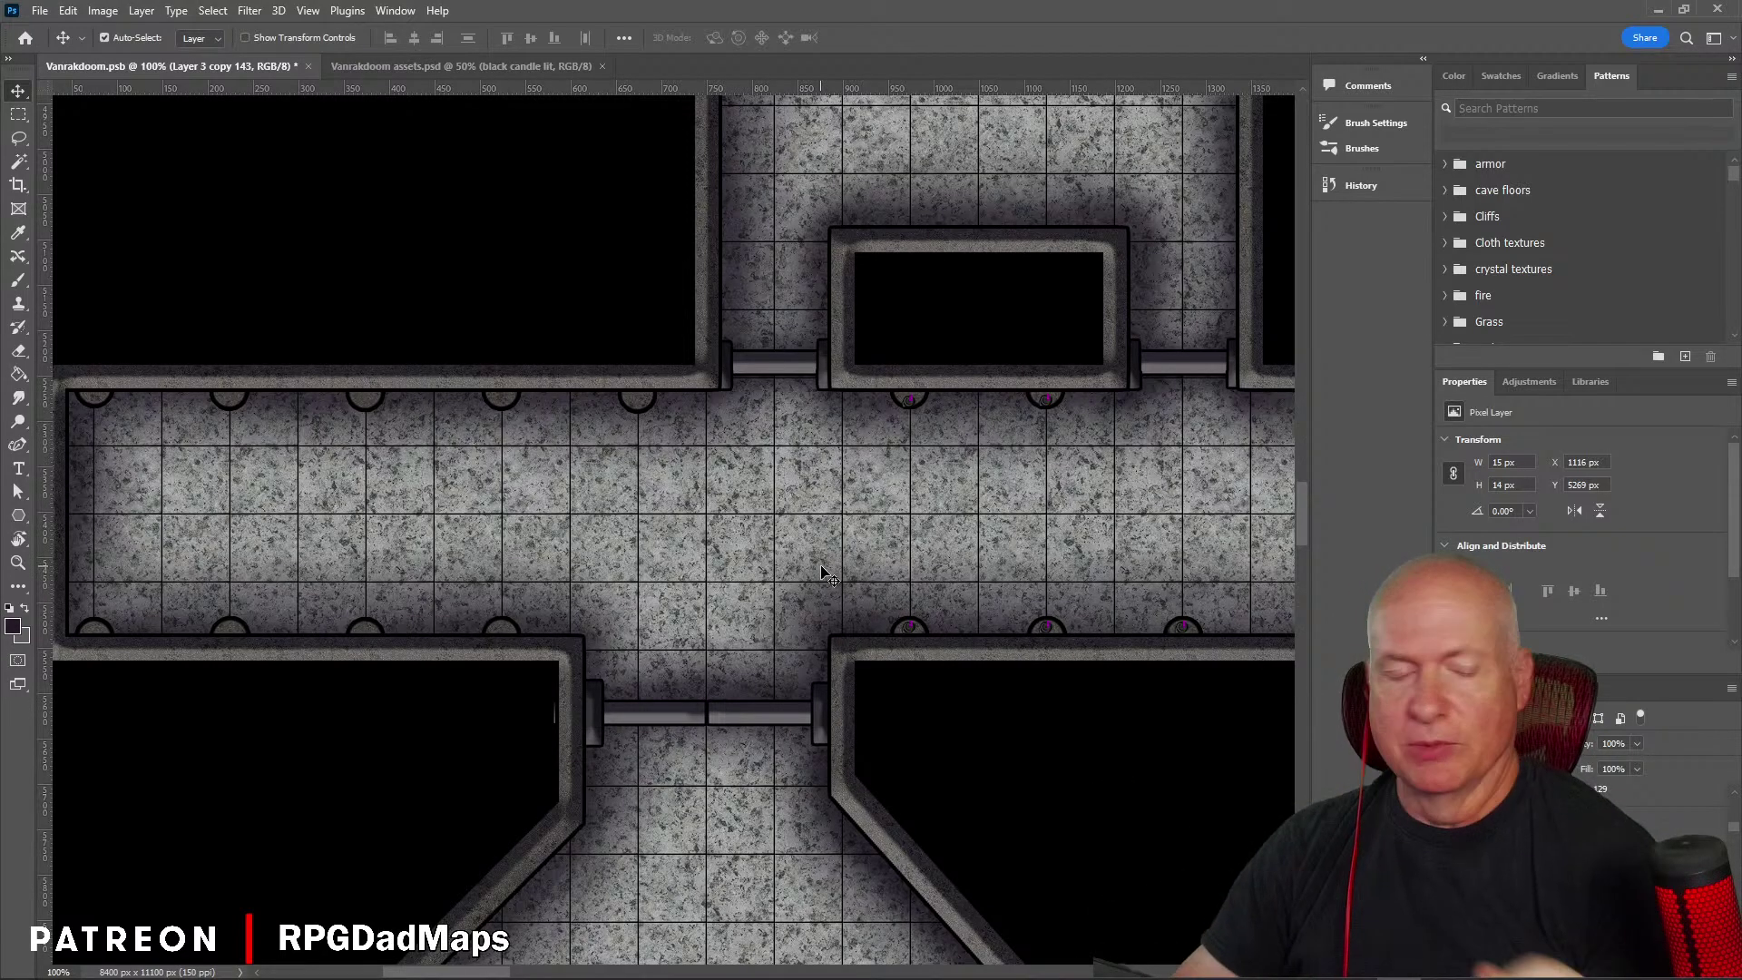
Step: Look over the prop assets in Vanrakdoom assets.psd and return to the Vanrakdoom.psb map
click(455, 67)
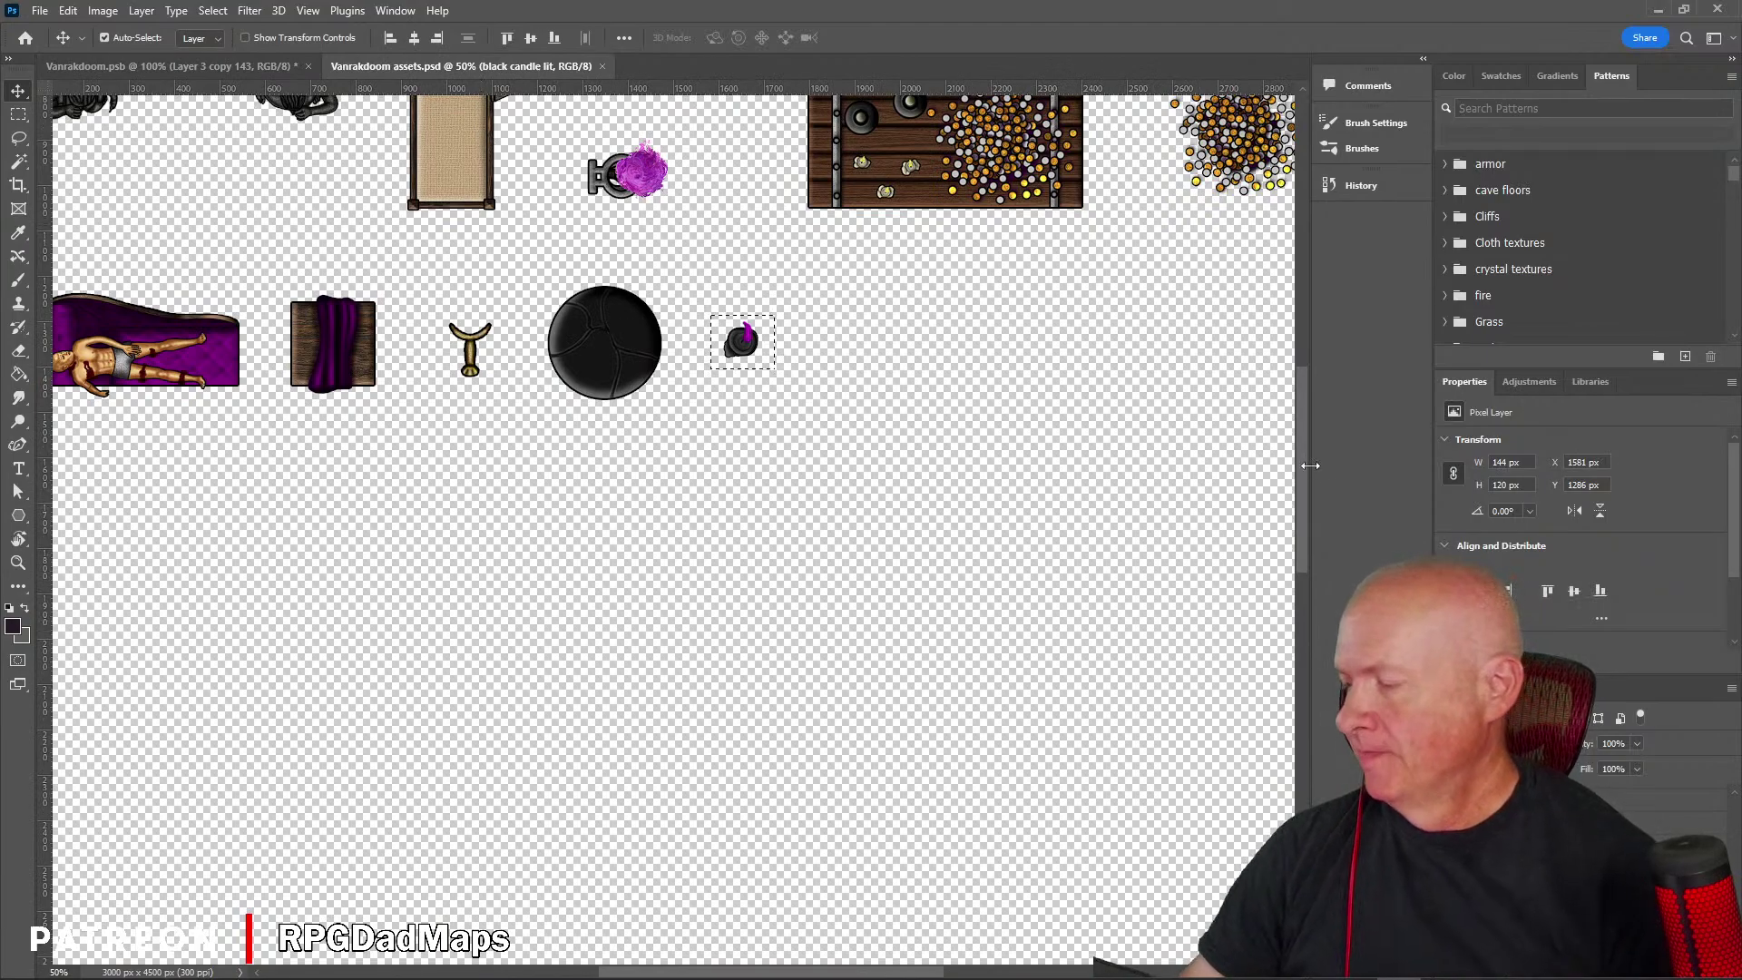
drag(1303, 473, 1300, 372)
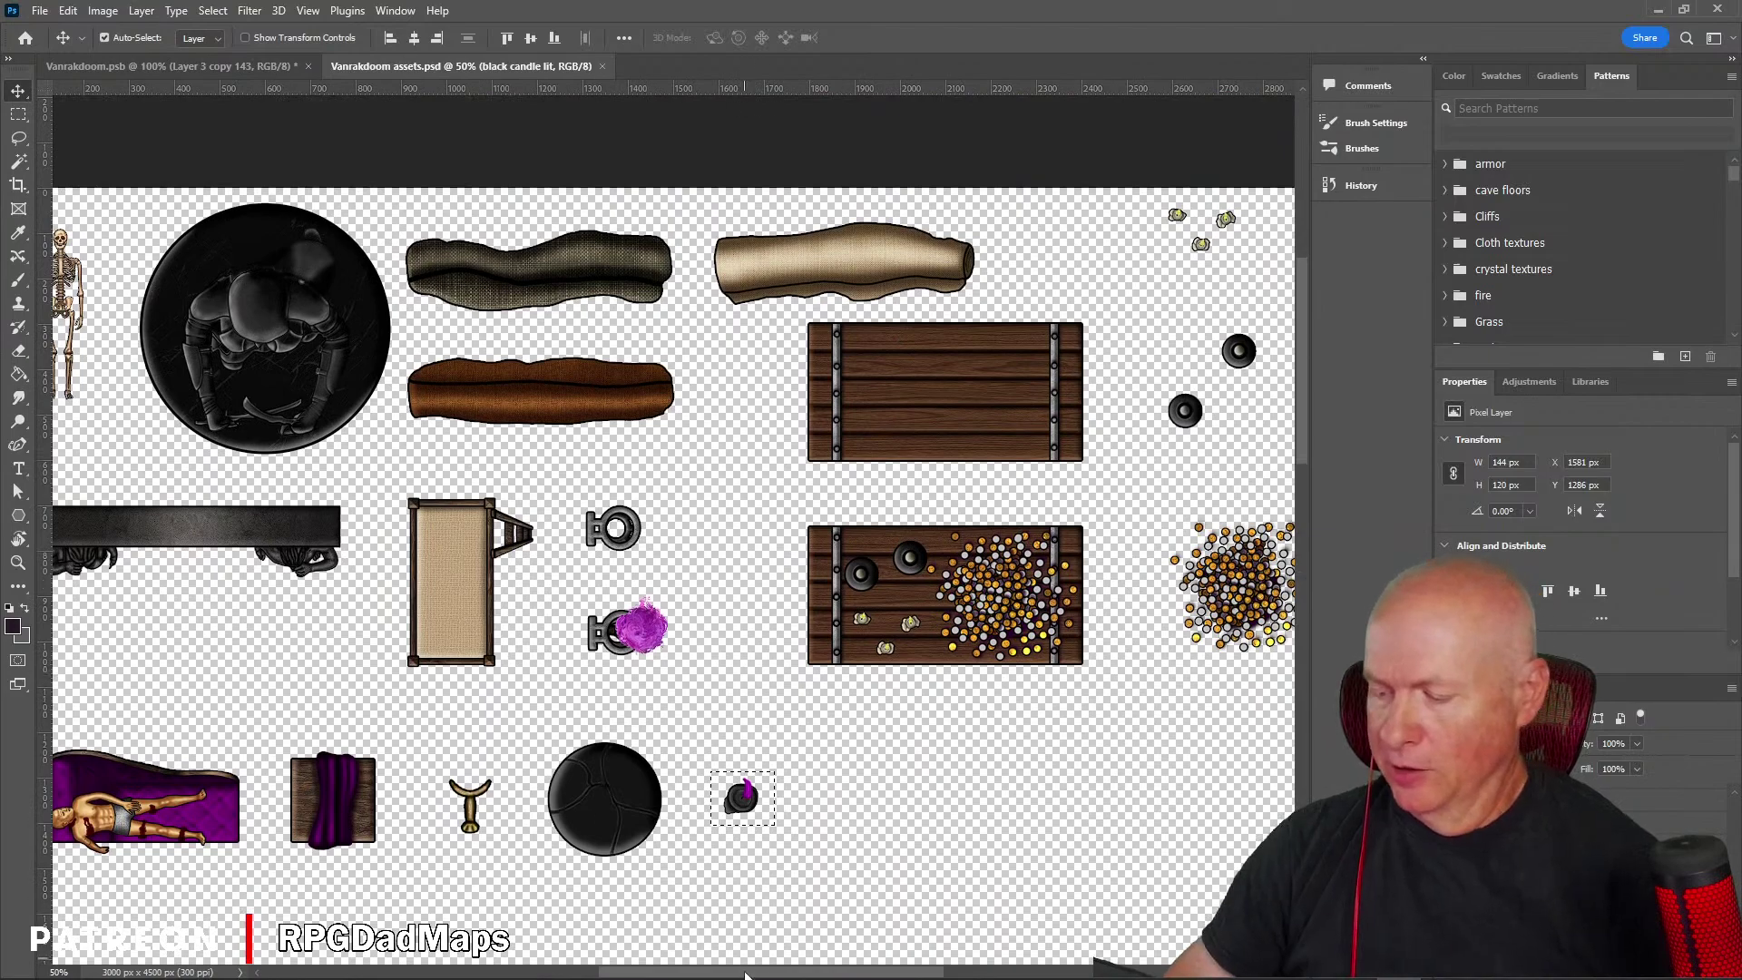
drag(752, 973, 706, 973)
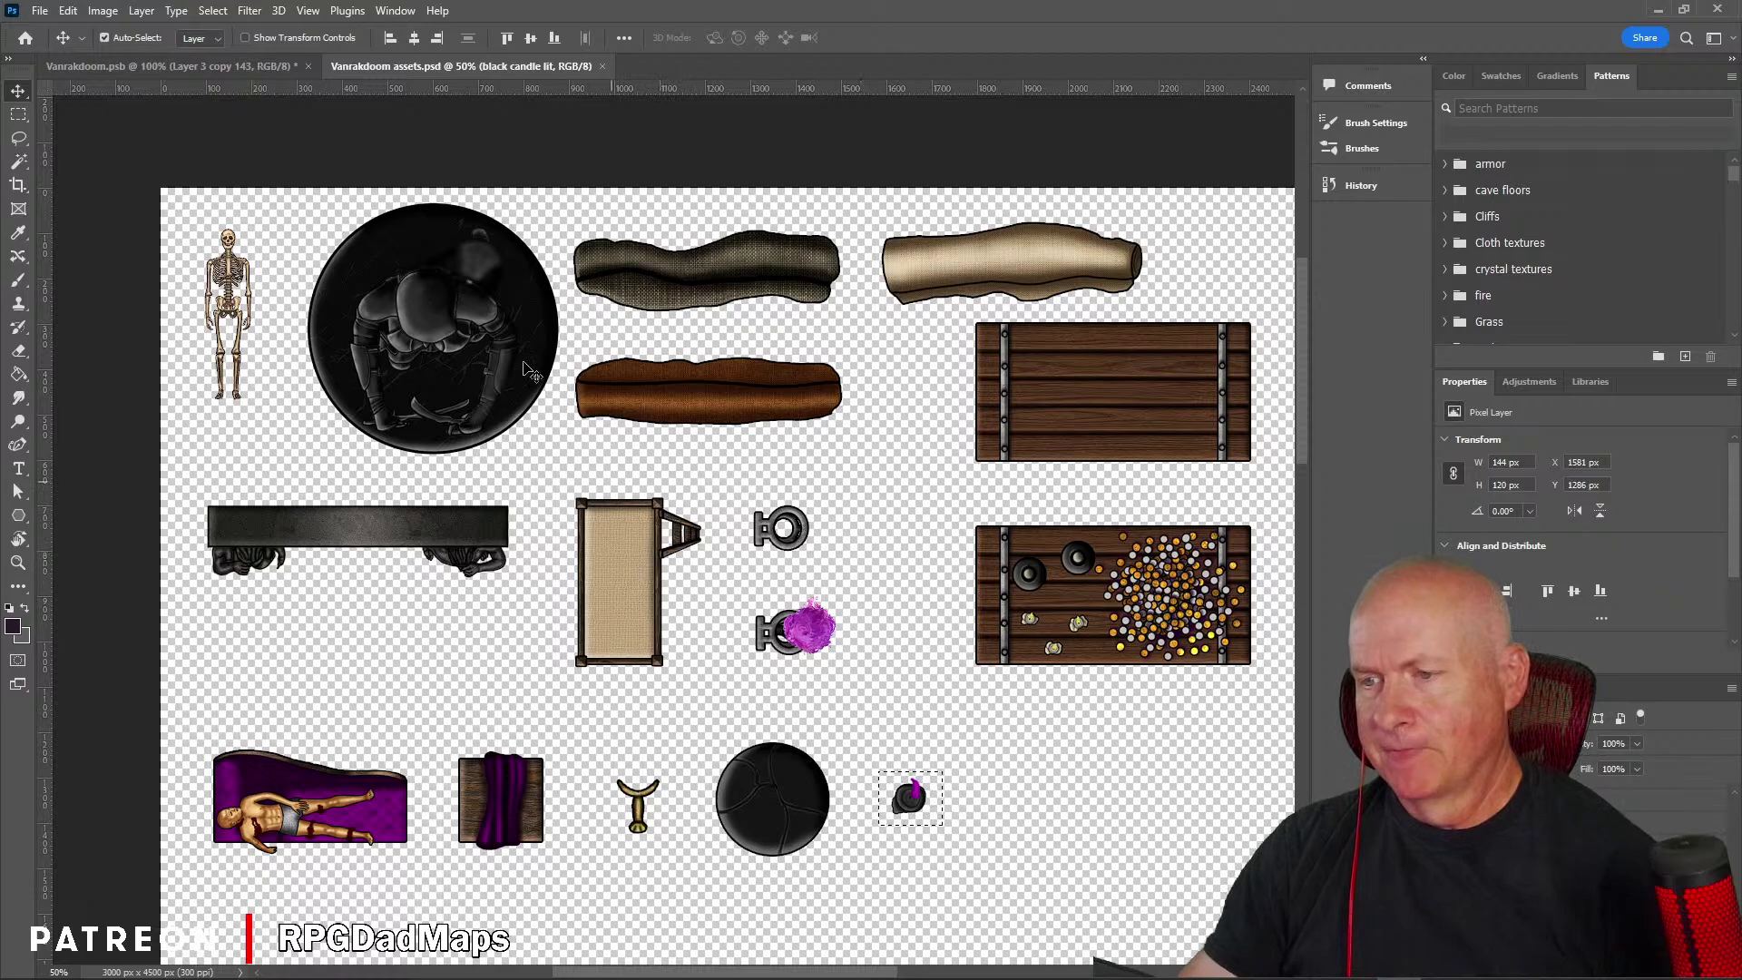
click(257, 67)
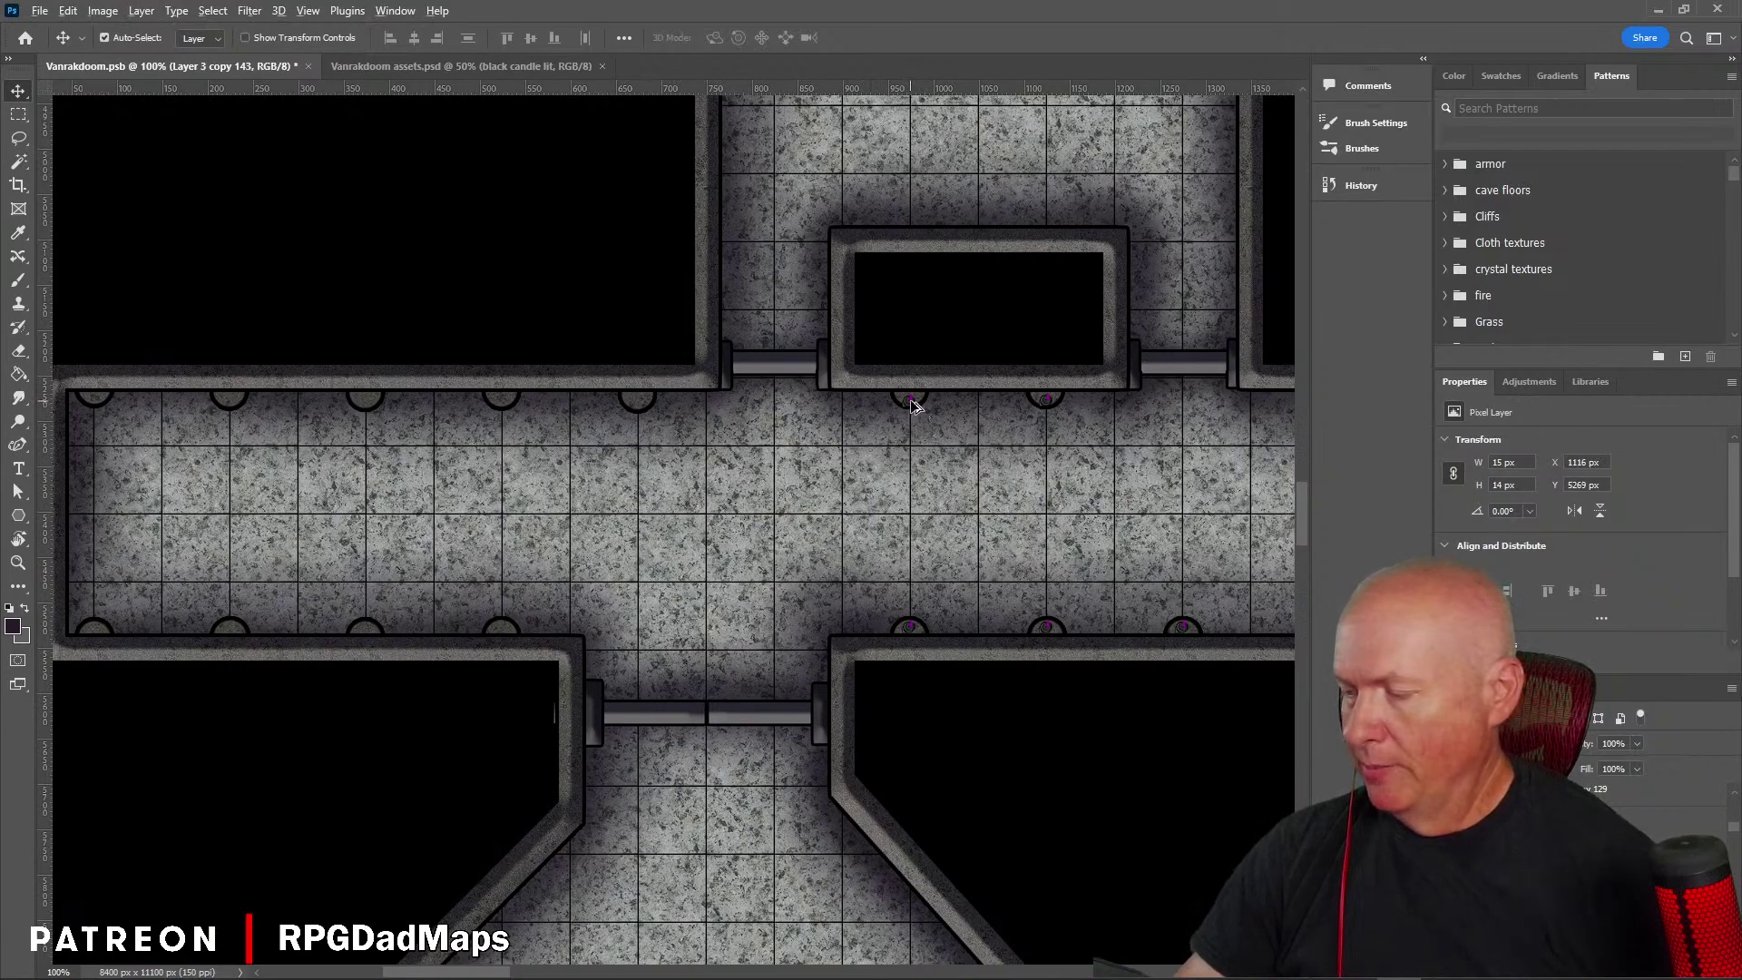
Step: Duplicate candles onto the wide corridor's five northwest and four southwest ledges, and the stepped block's two east ledges and first lower north ledge
drag(846, 416, 540, 630)
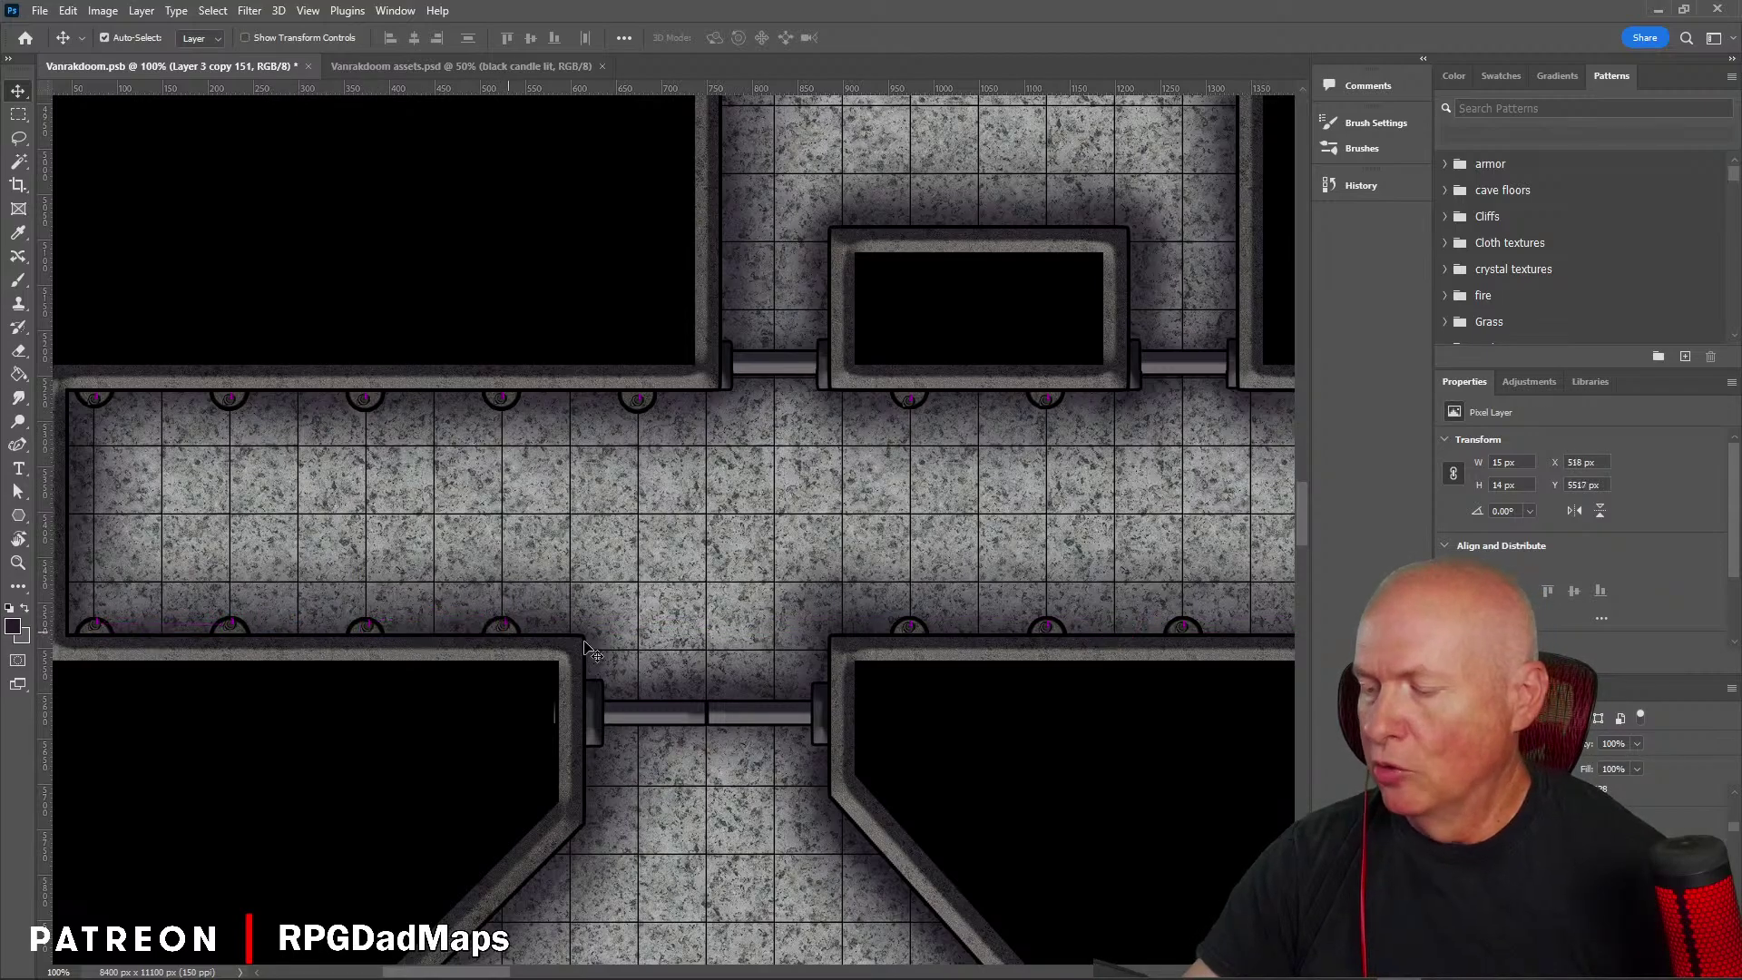
mouse_move(969, 549)
mouse_down()
mouse_move(661, 511)
mouse_move(319, 498)
mouse_move(263, 478)
mouse_up()
drag(676, 625, 657, 592)
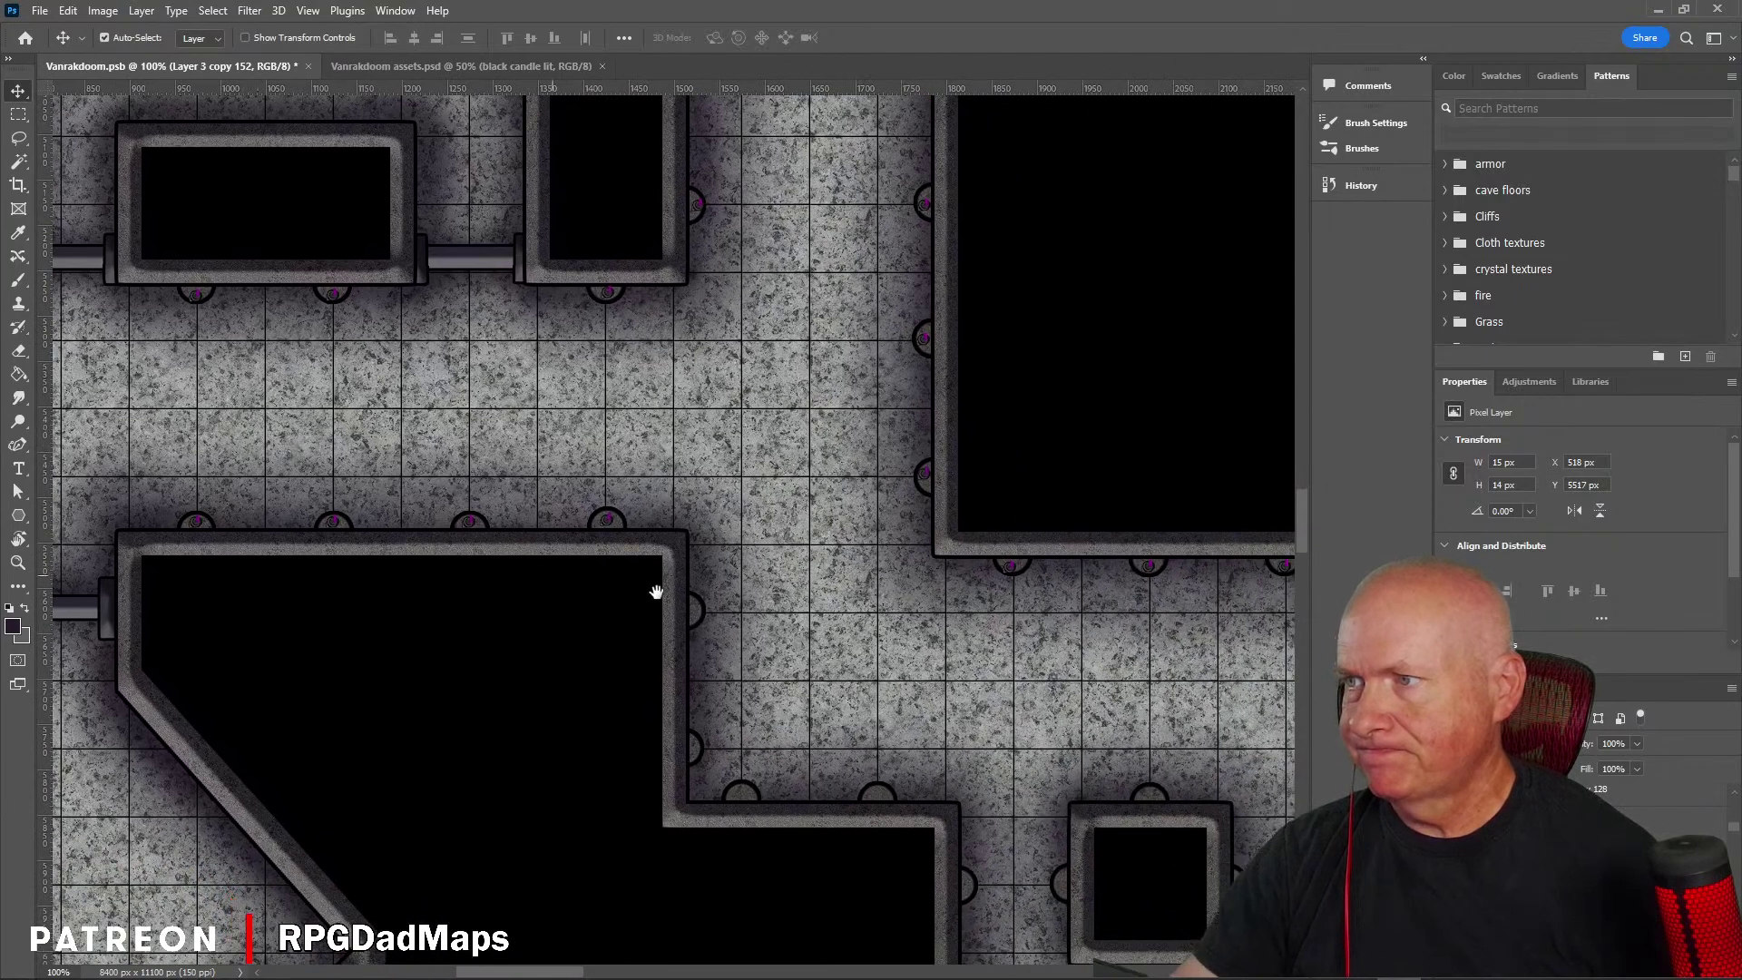
drag(766, 651, 494, 452)
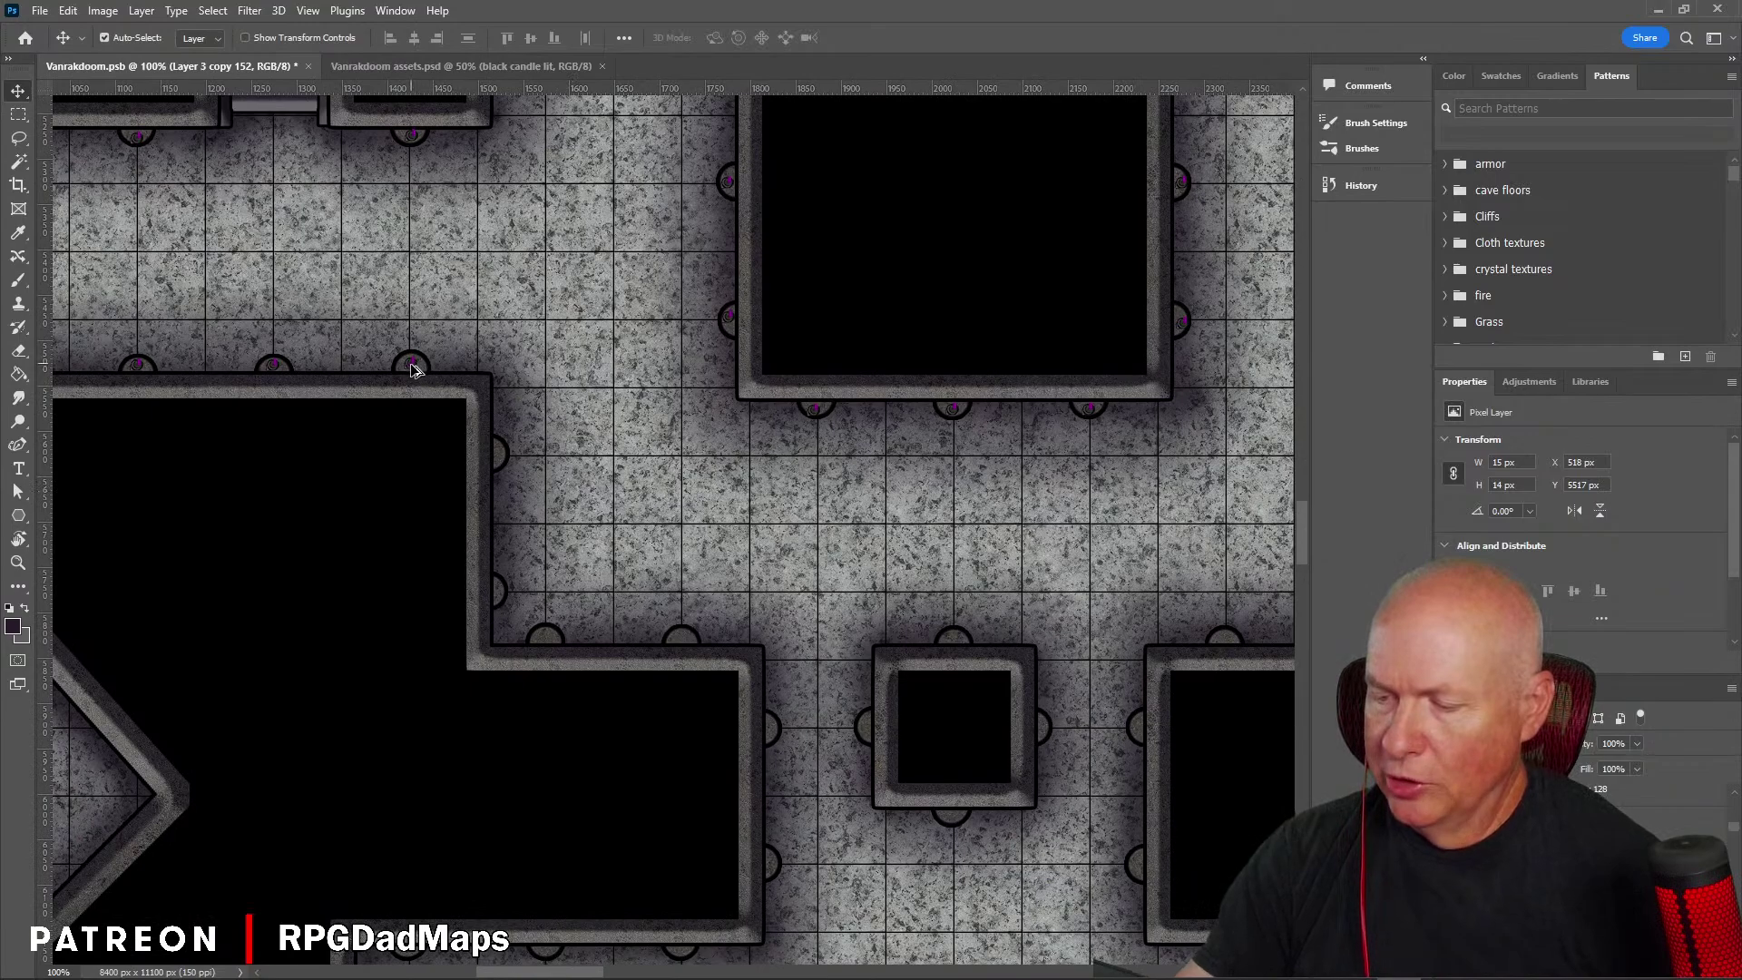
drag(412, 370, 554, 644)
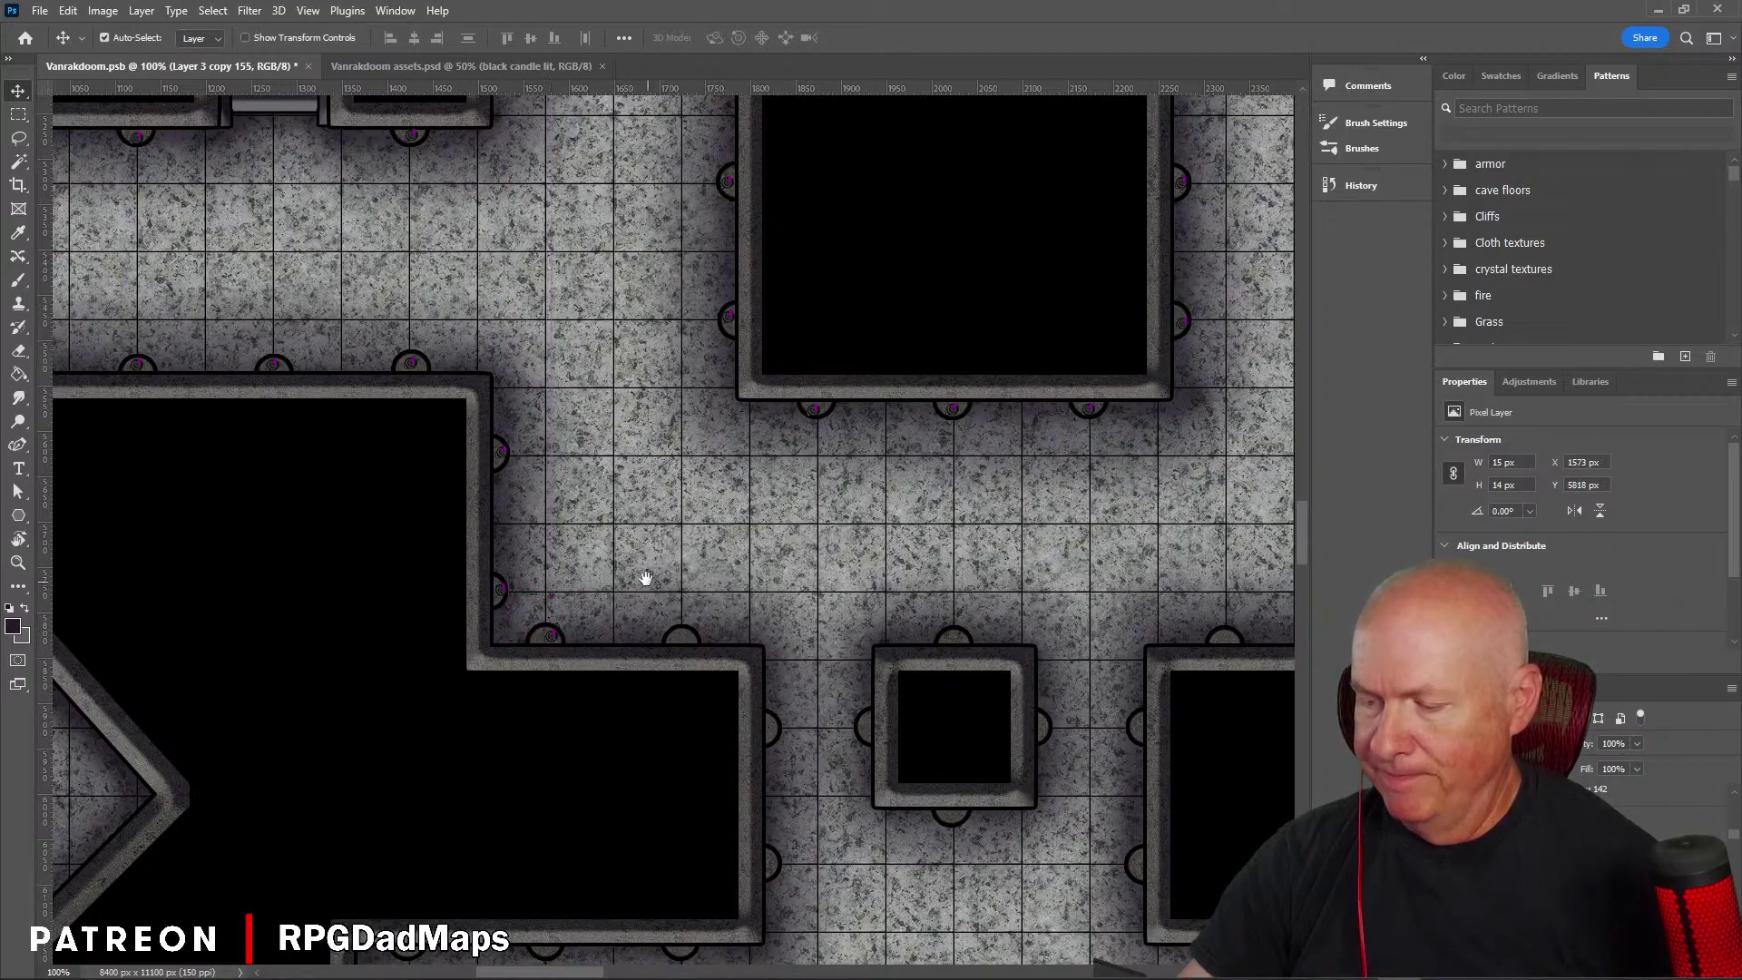
Step: Duplicate candles onto the stepped block's remaining lower north ledge, the small square block's north ledge, and the opposite eastern wall's ledges up past the door
drag(645, 578, 445, 427)
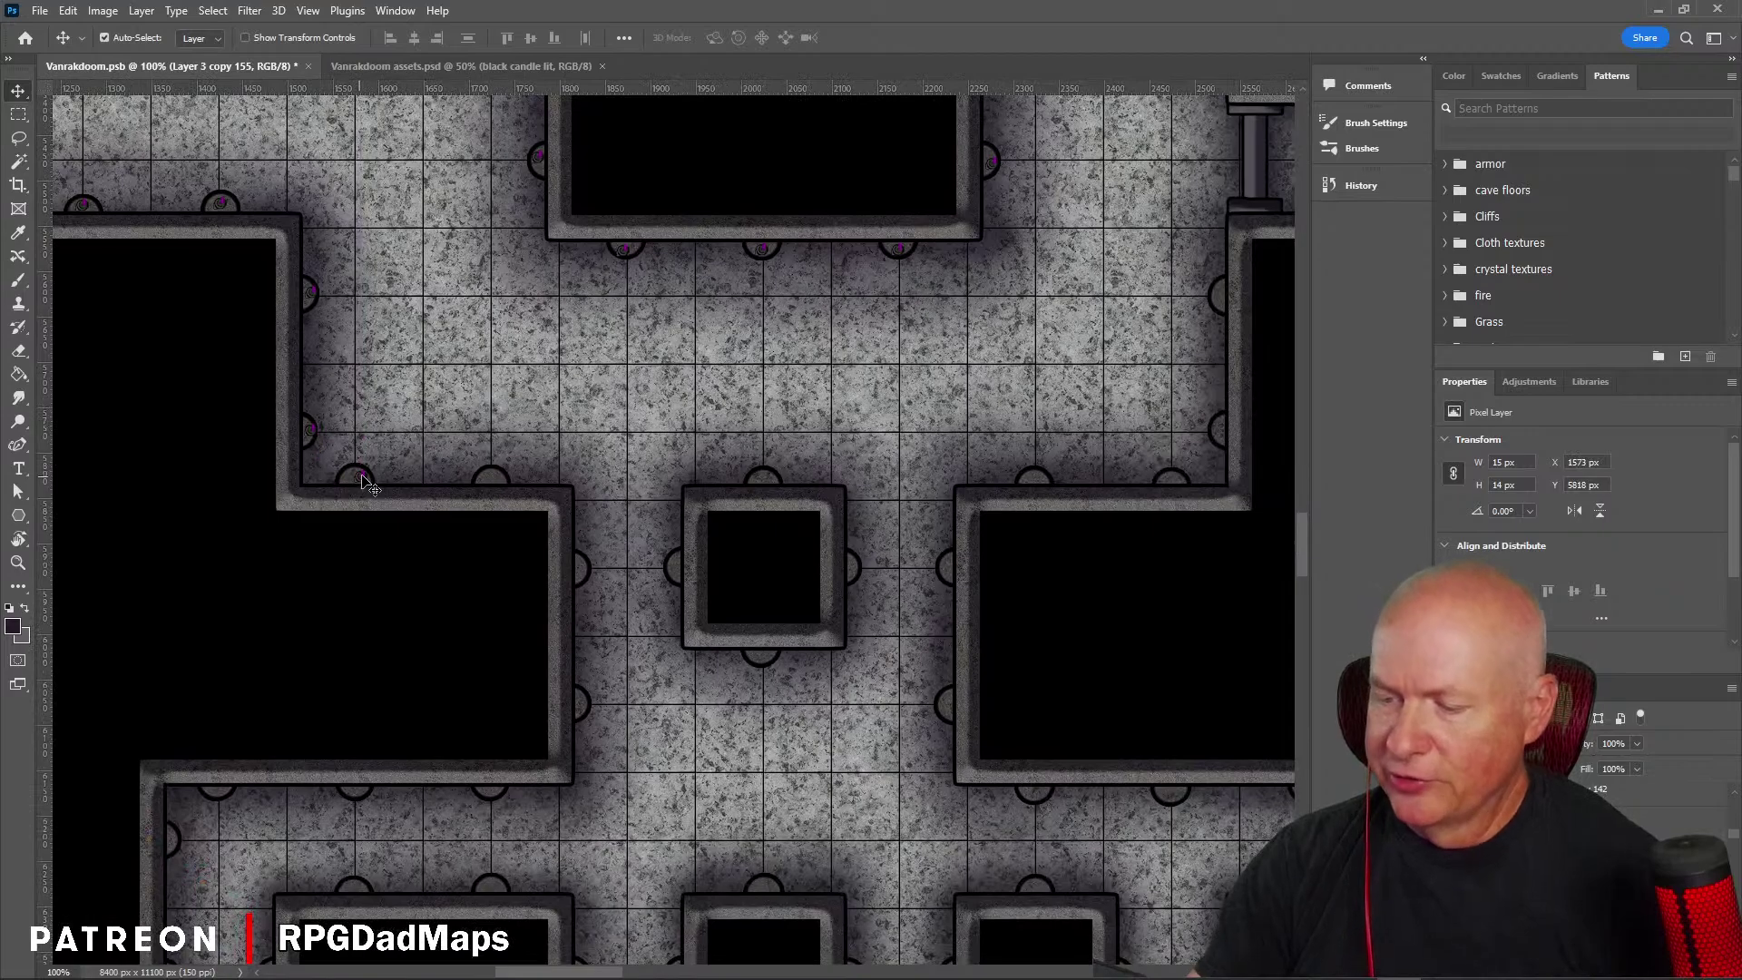
drag(362, 481, 358, 478)
drag(456, 453, 747, 243)
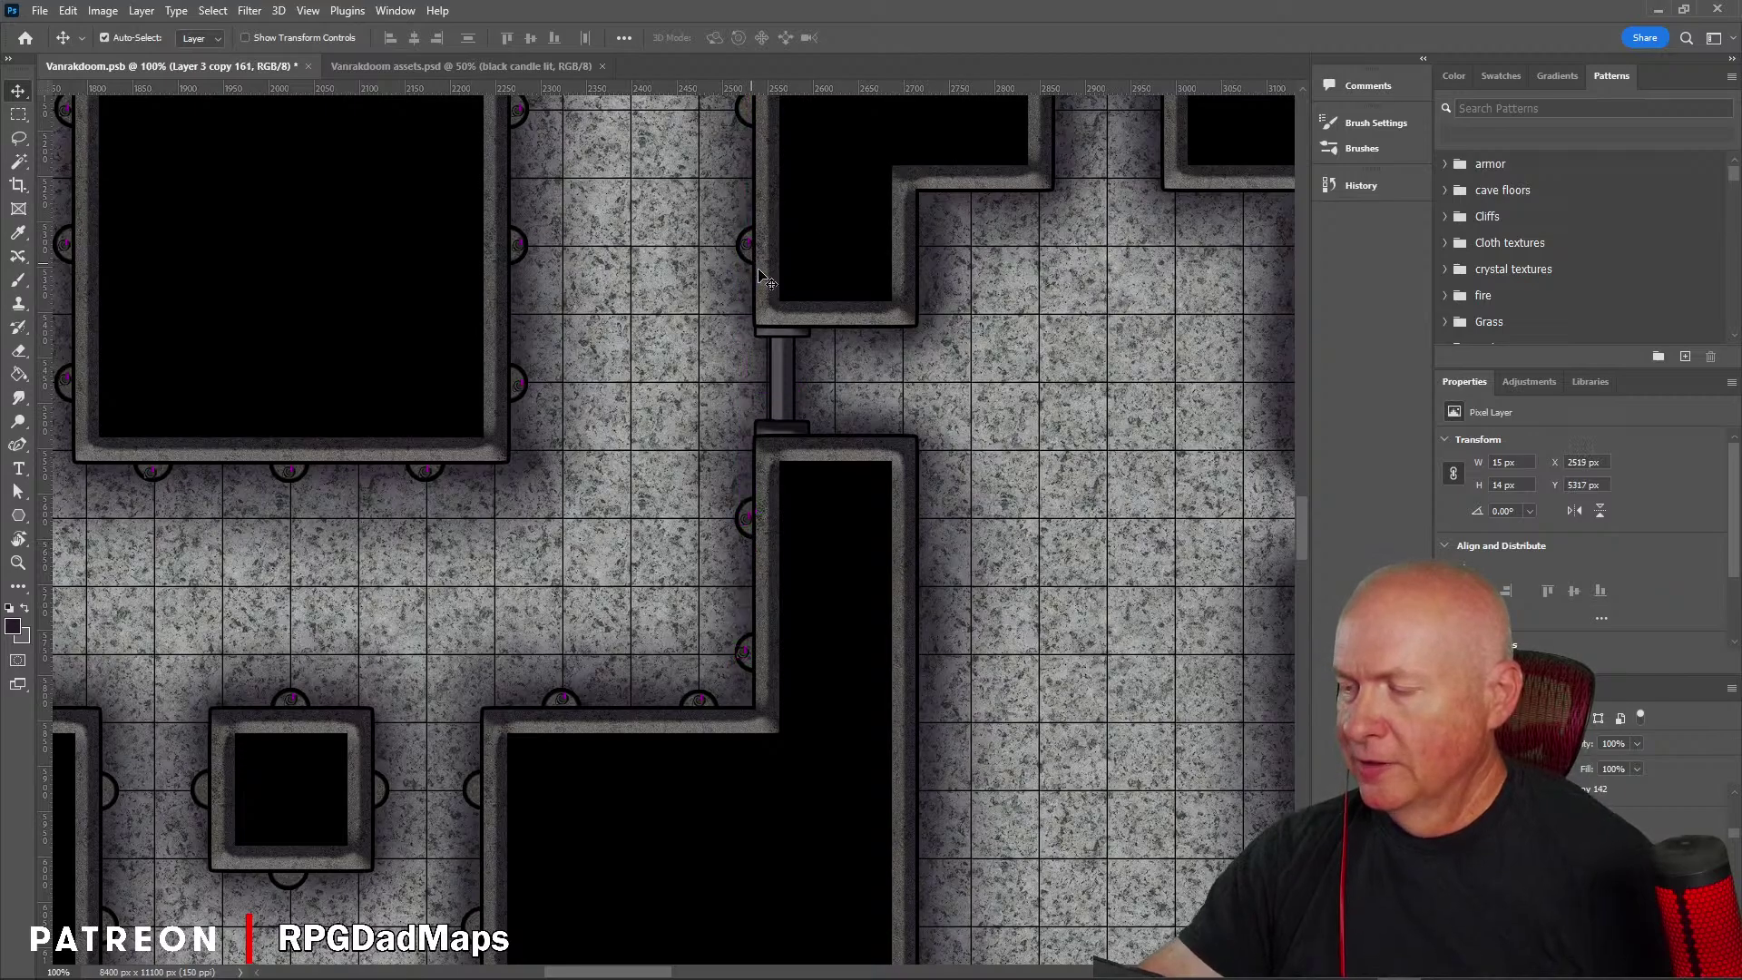
Step: Duplicate candles onto the L-shaped block's upper west ledge and two north ledges, and the three south ledges of the large block above it
drag(788, 348, 630, 723)
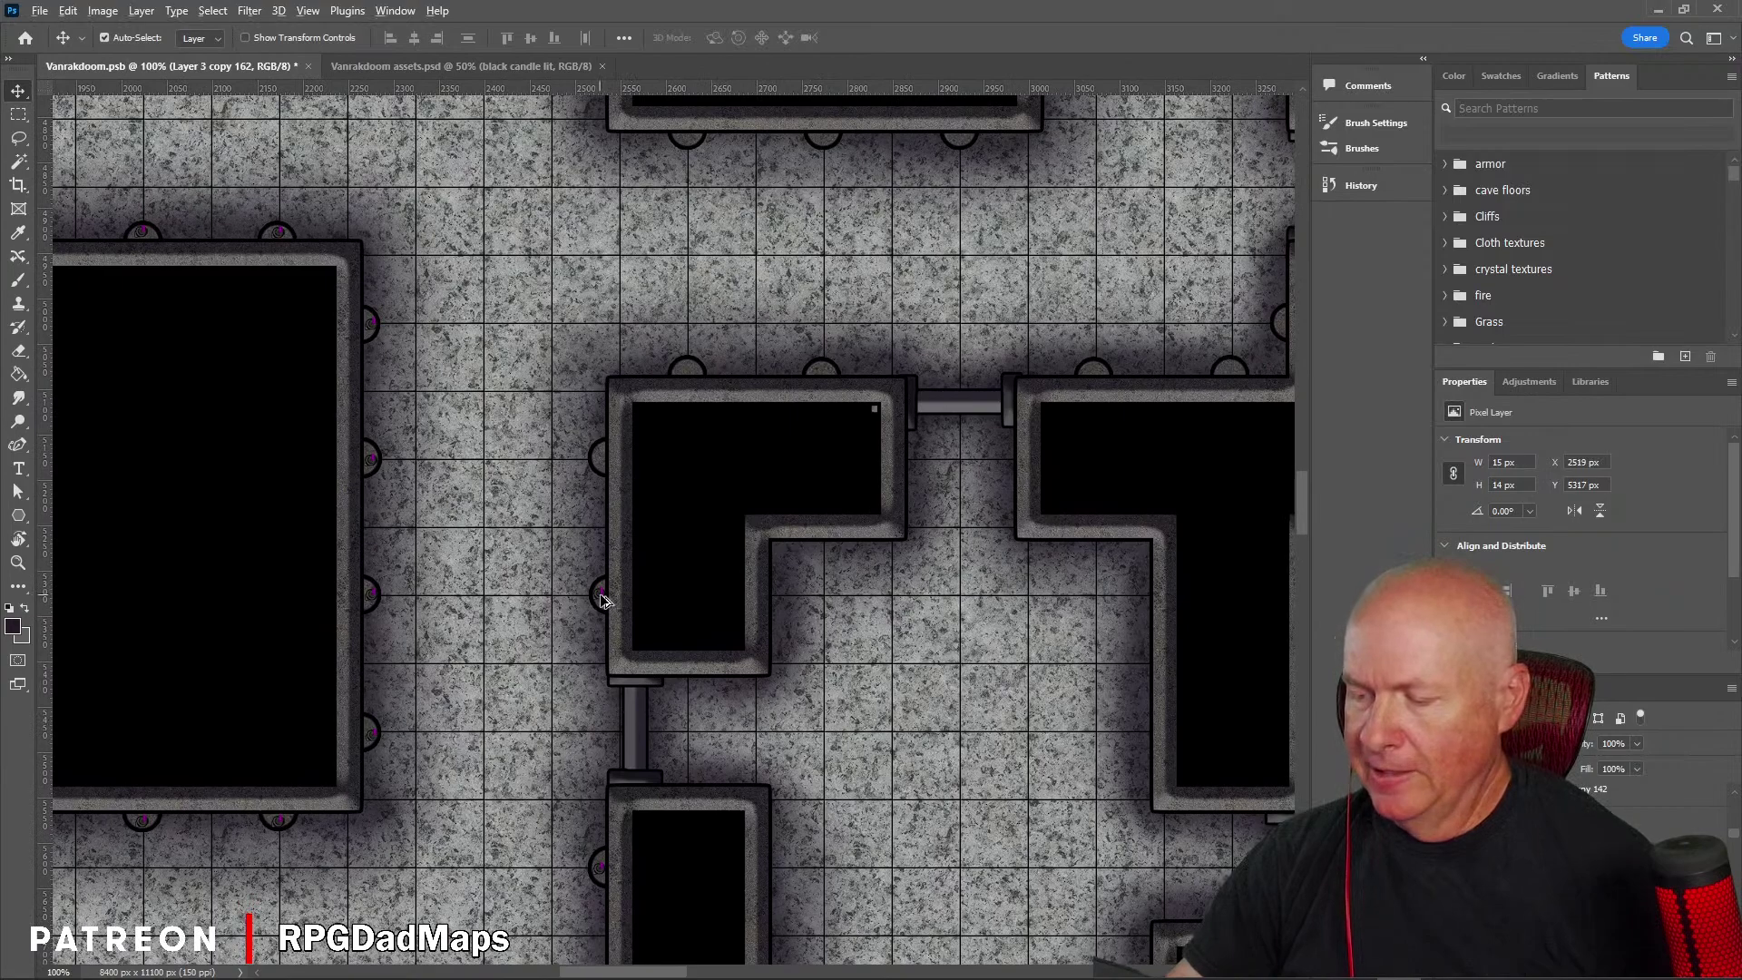
drag(605, 599, 825, 373)
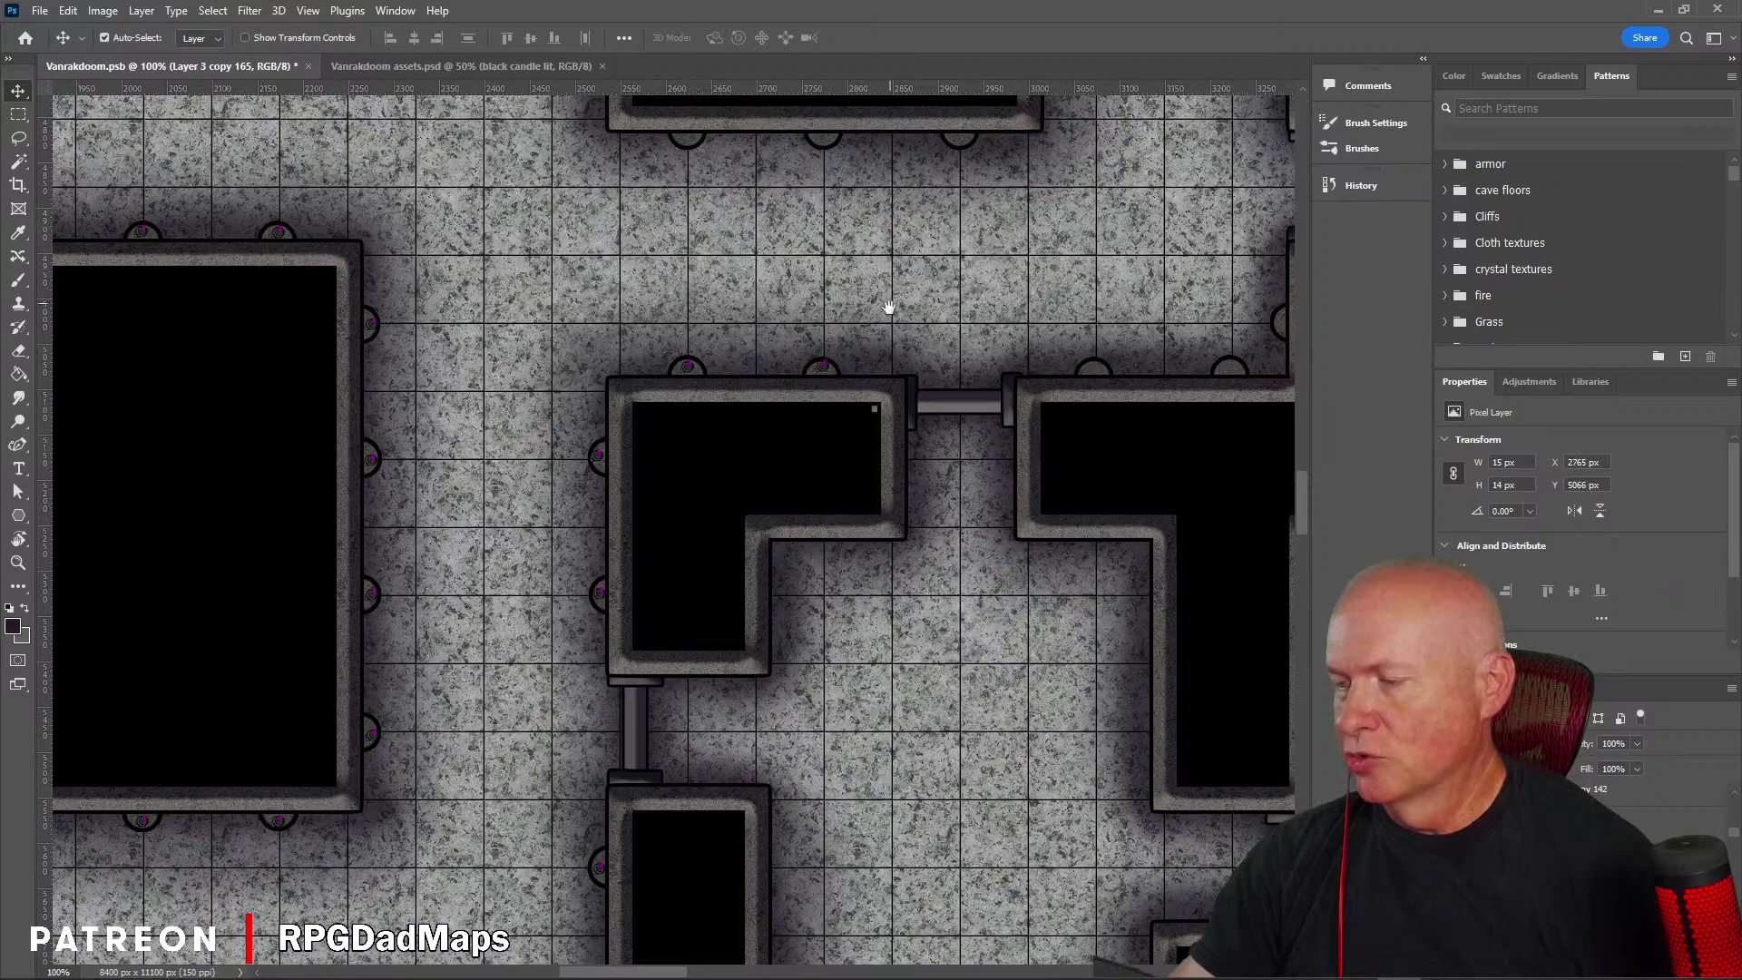
drag(889, 307, 708, 592)
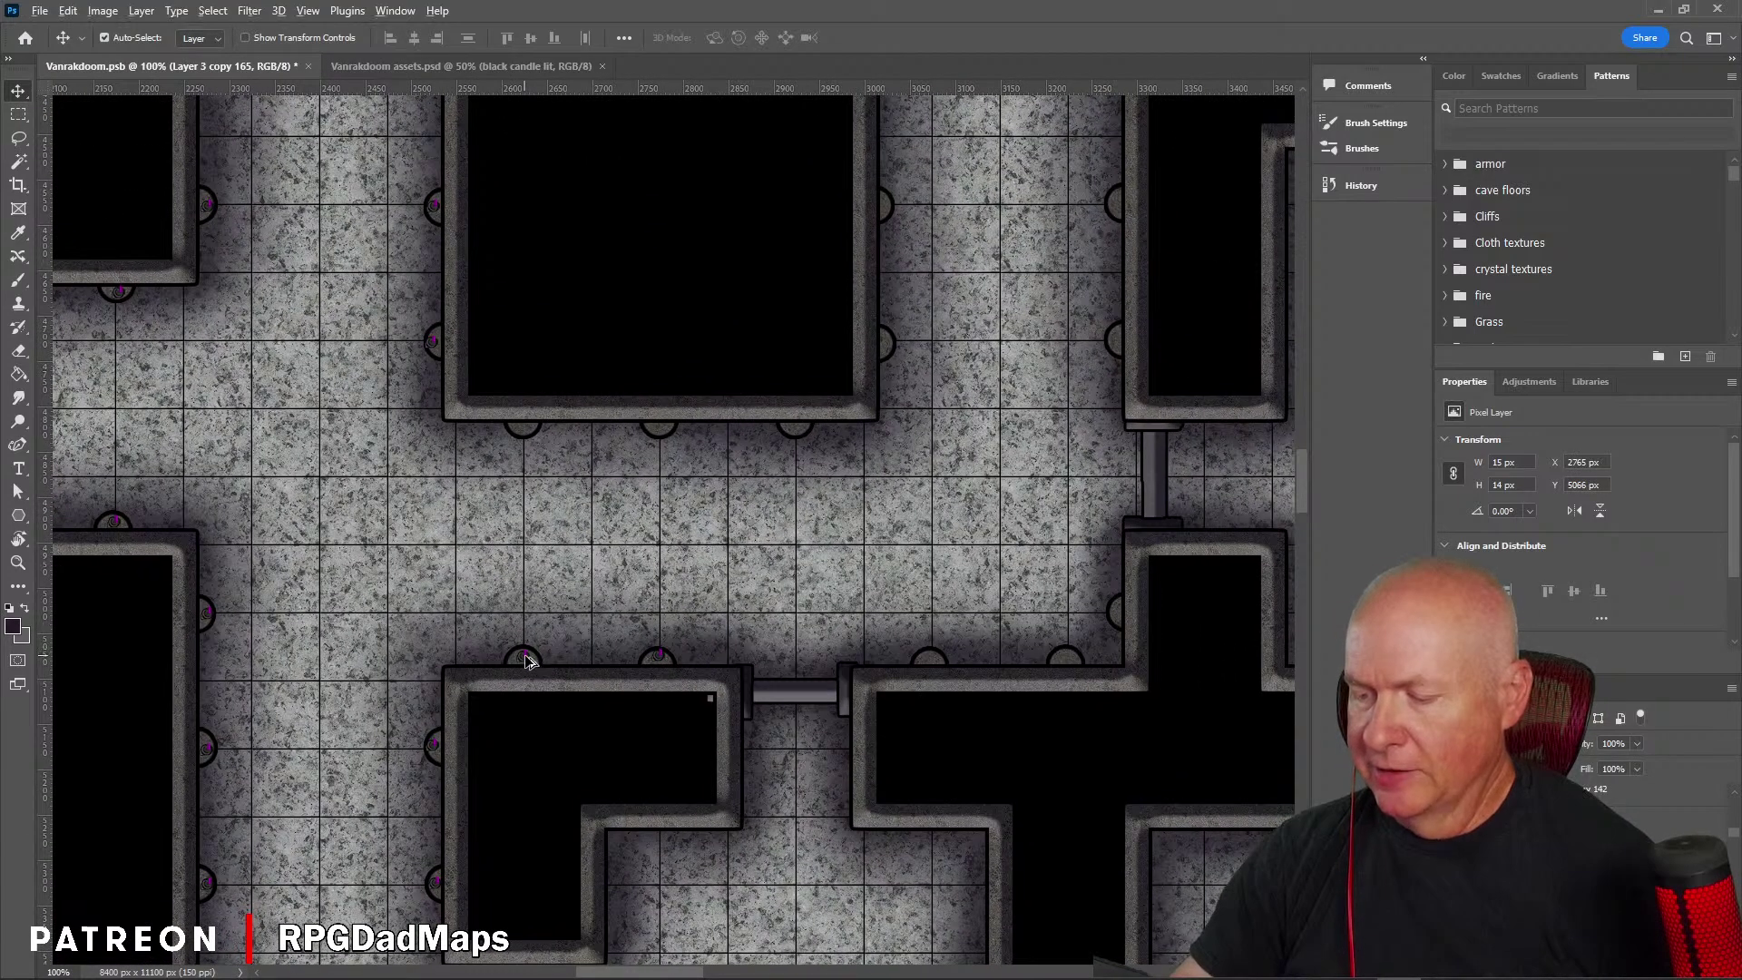
drag(529, 661, 529, 432)
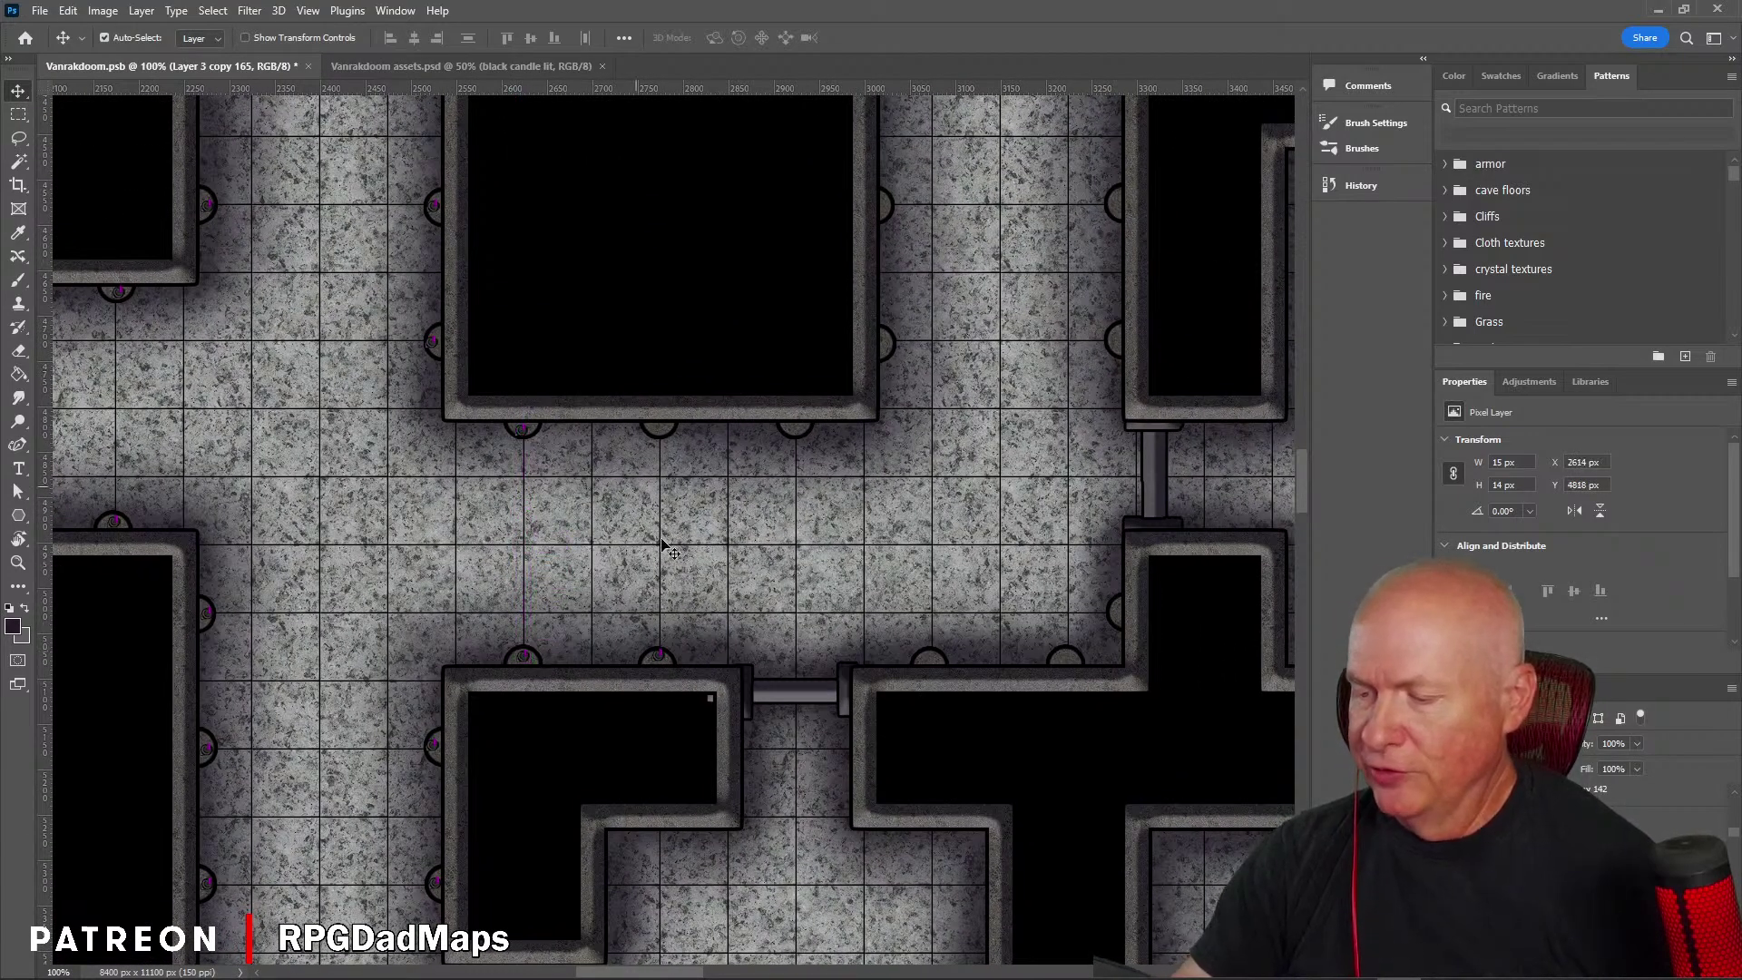
drag(662, 659, 802, 438)
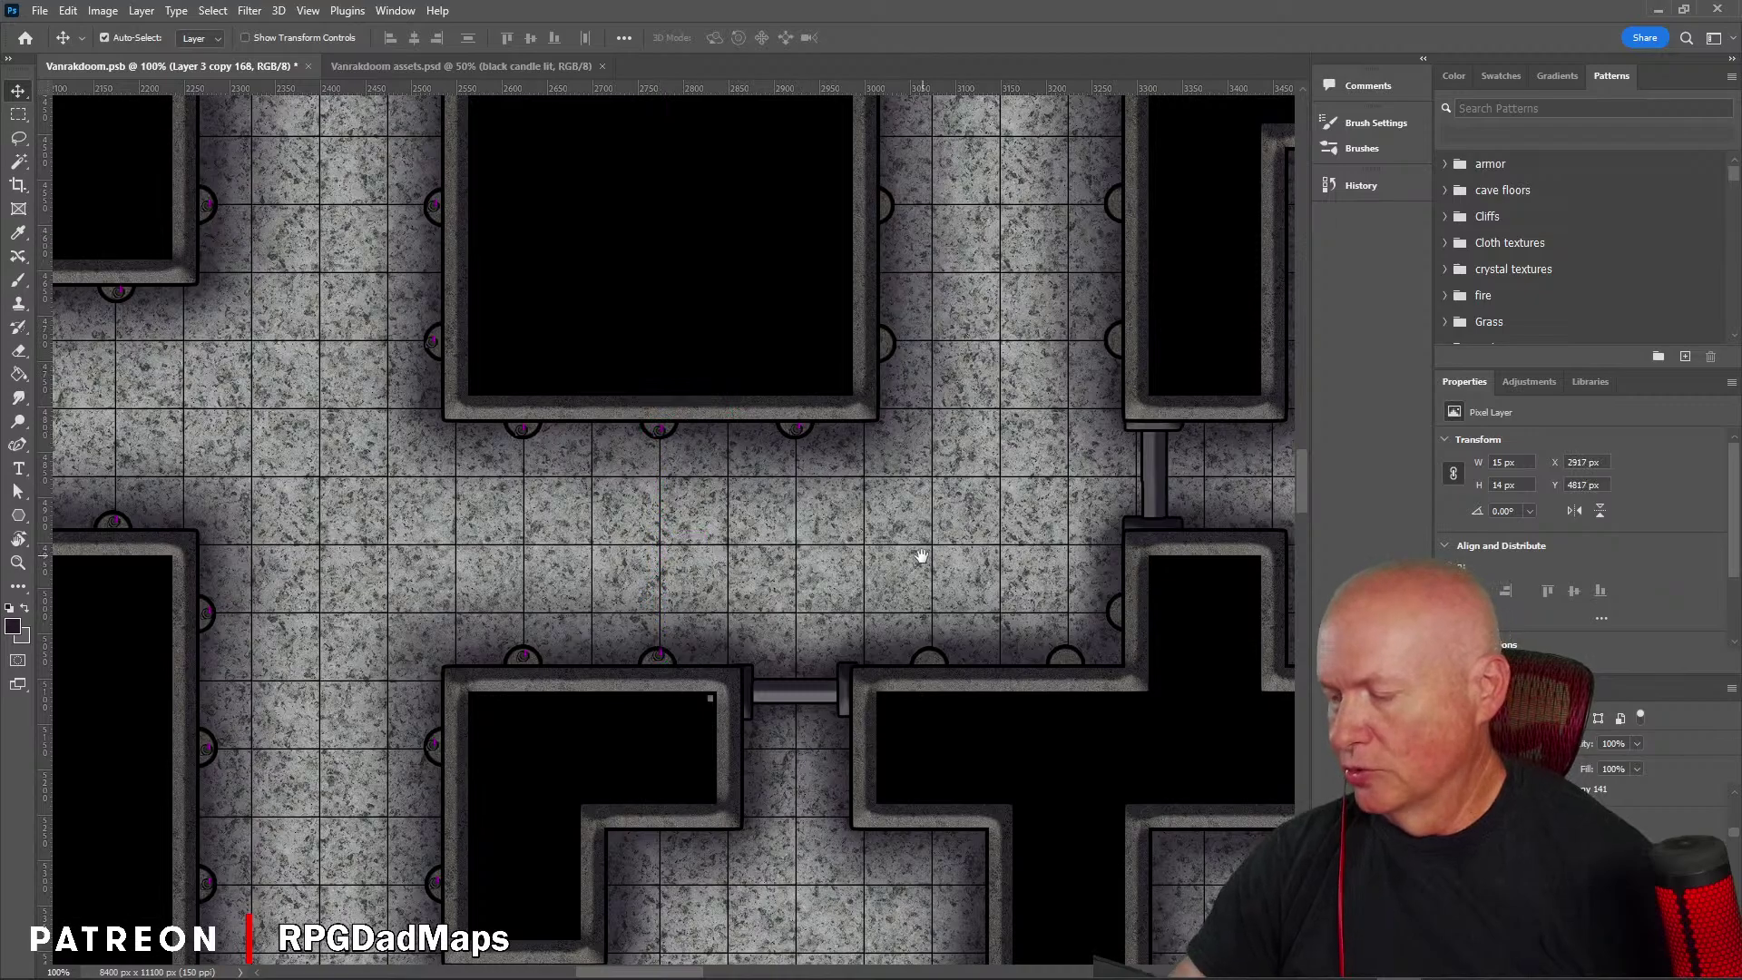
Step: Duplicate candles onto the east-wall ledges of the large rectangular block, working from its southern corner northward
drag(923, 556, 497, 732)
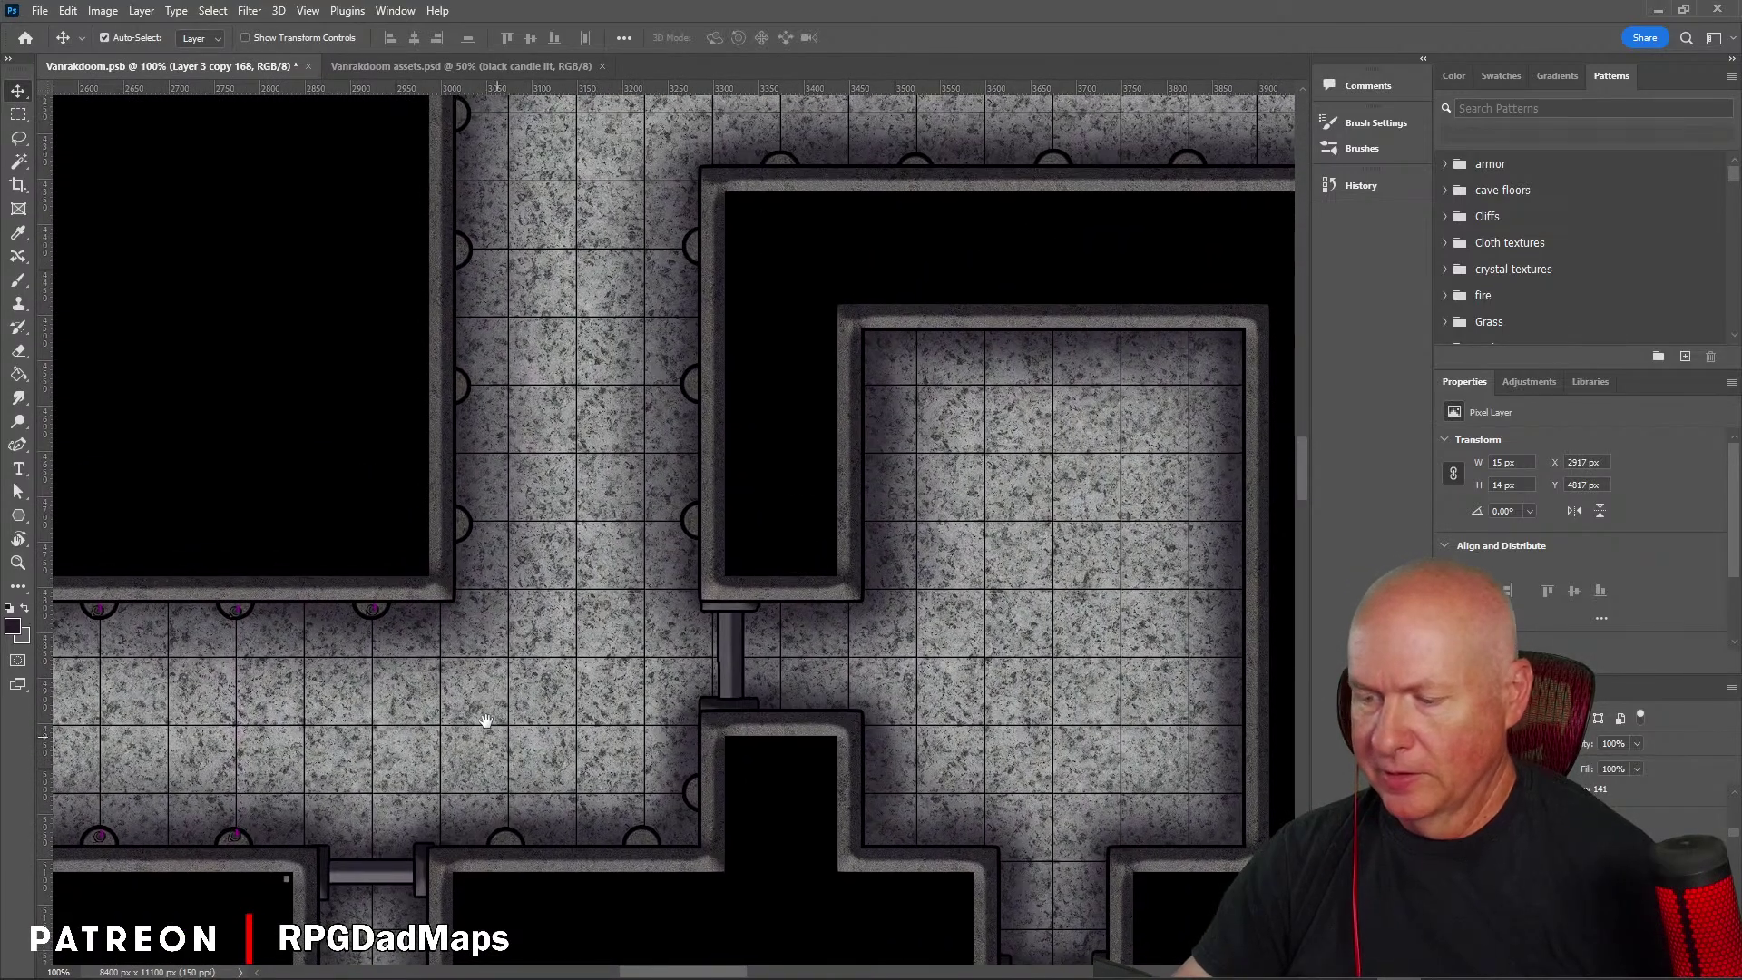
drag(374, 612, 468, 256)
drag(467, 256, 468, 121)
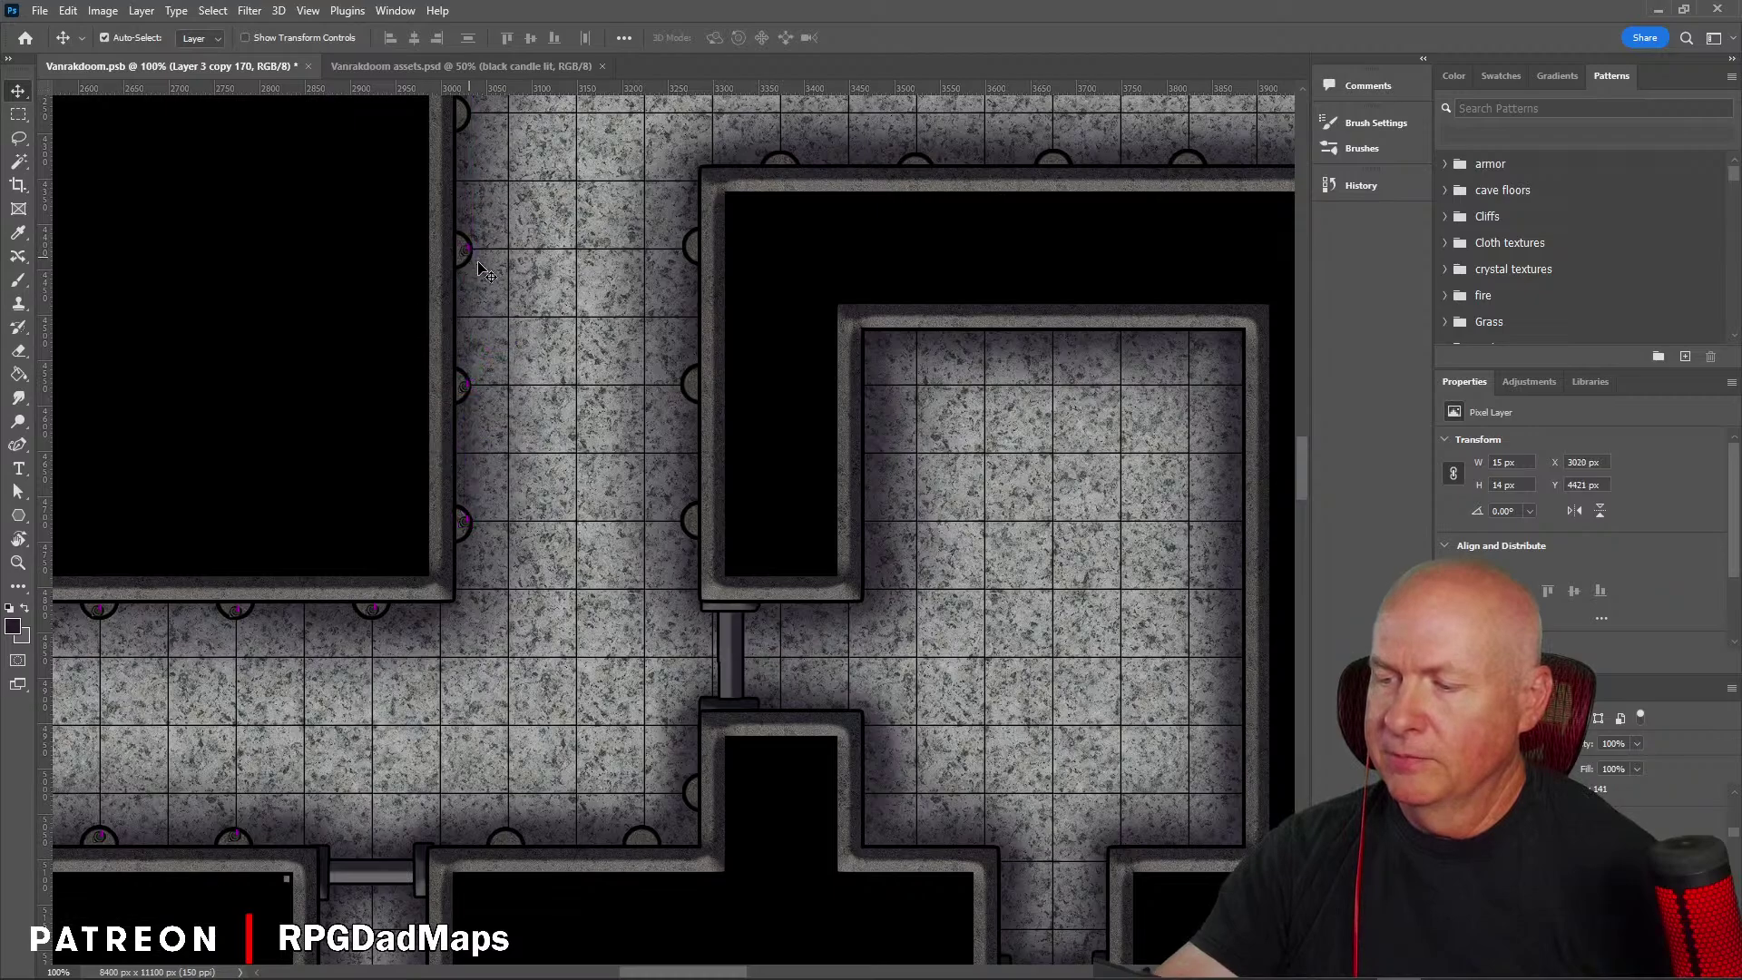
Step: Duplicate candles onto the five south-wall ledges and three east-wall ledges of the corridor bend northeast of the large block
drag(529, 273, 776, 510)
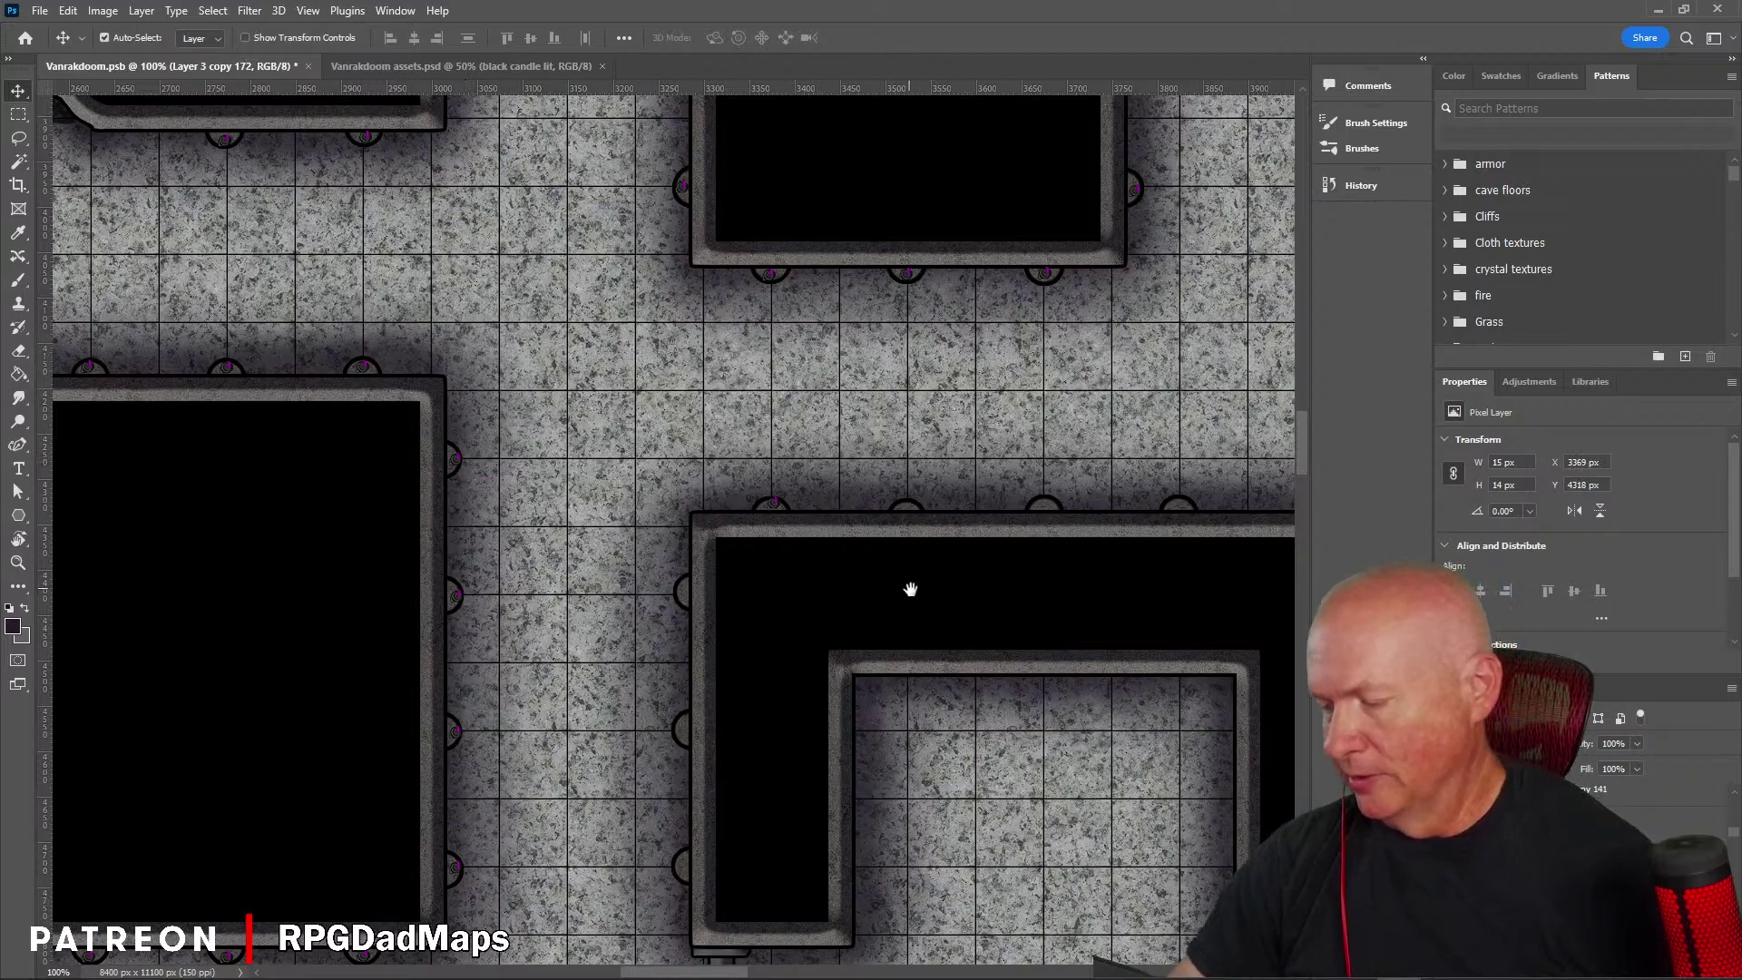
drag(911, 589, 535, 522)
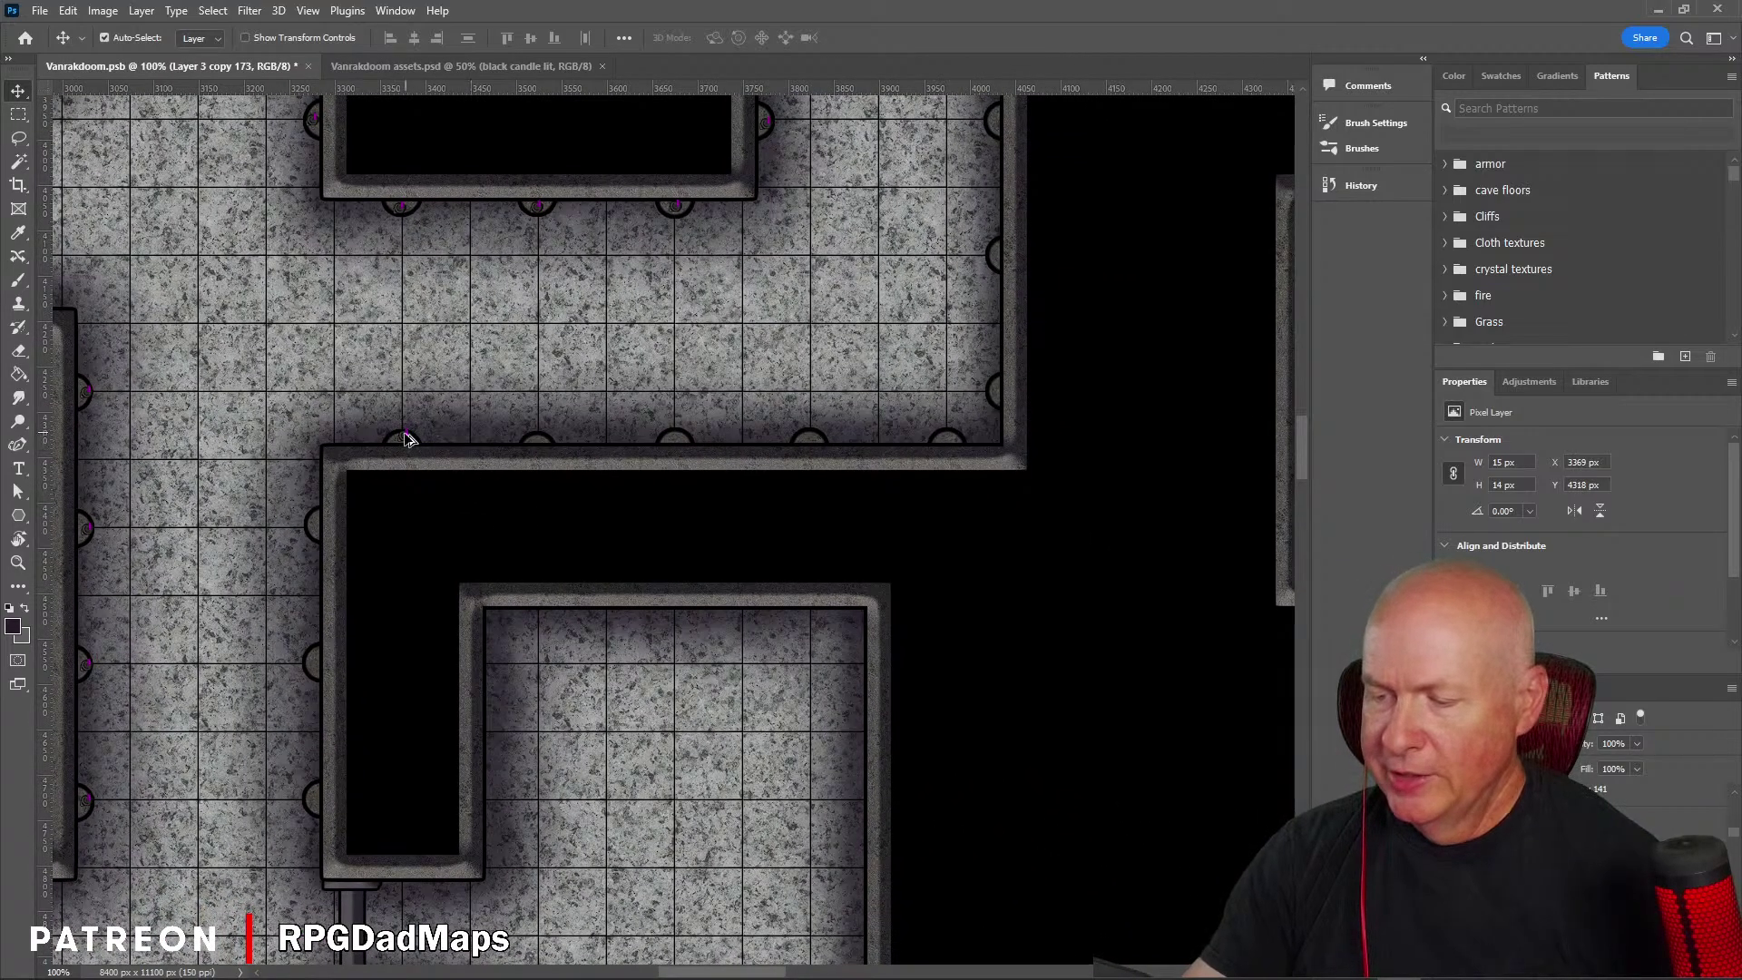
drag(405, 439, 952, 442)
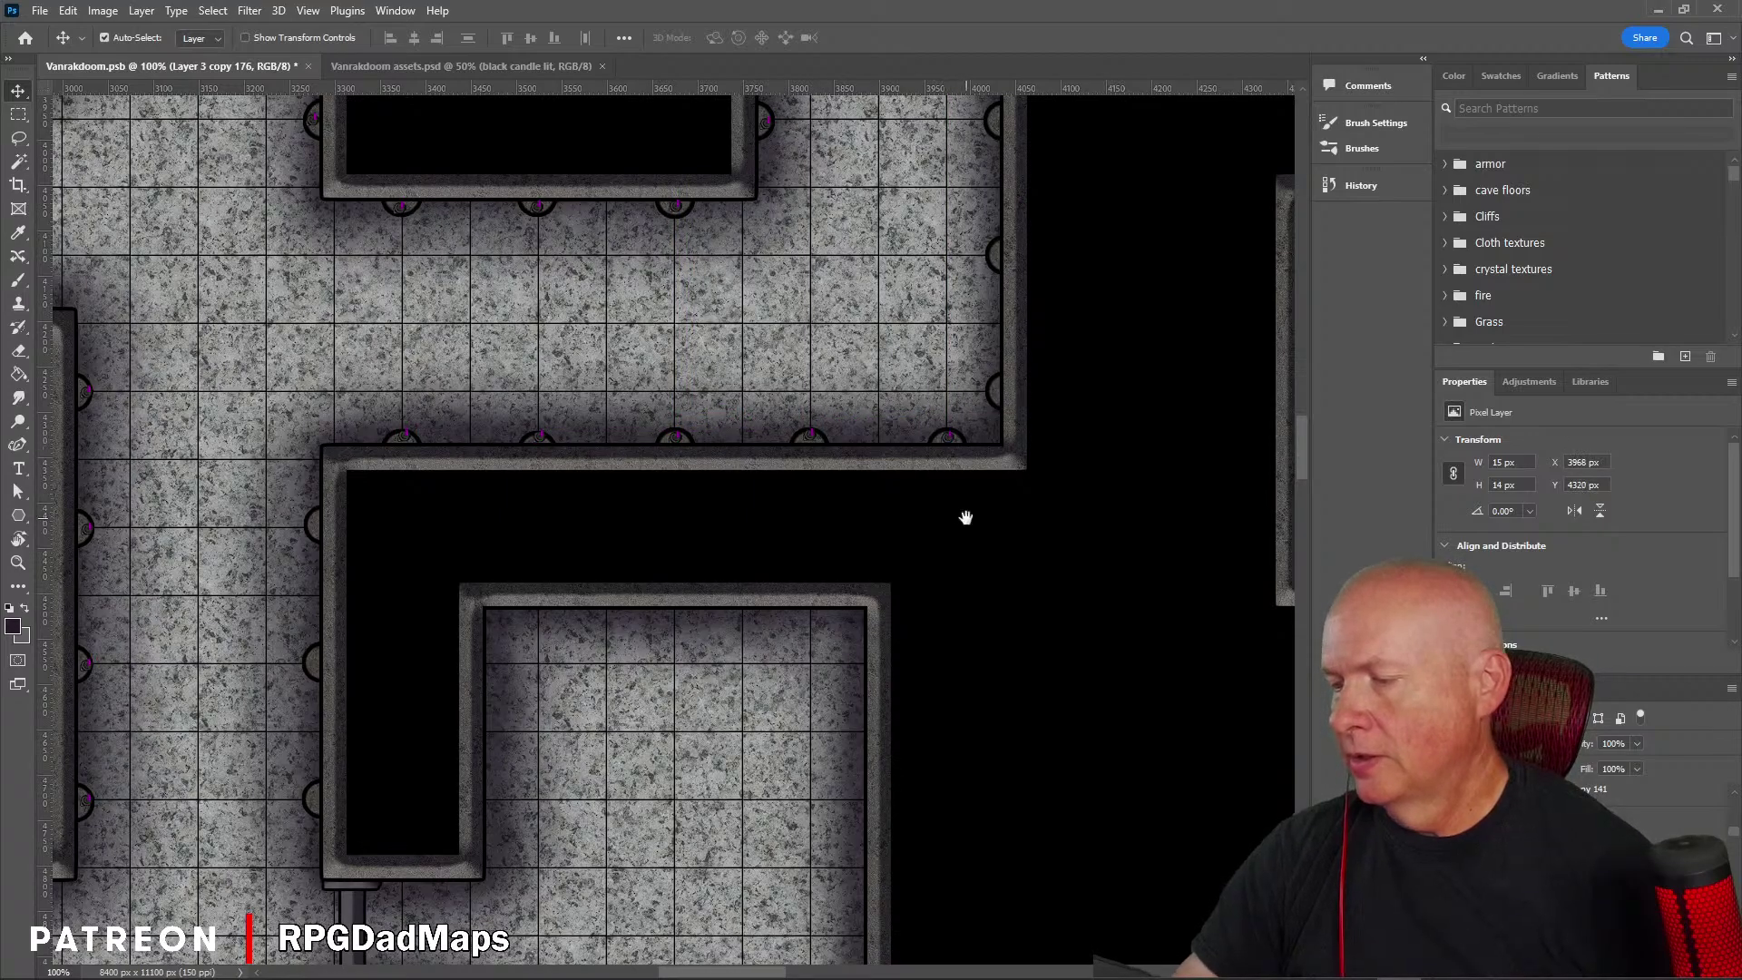
drag(965, 517, 618, 673)
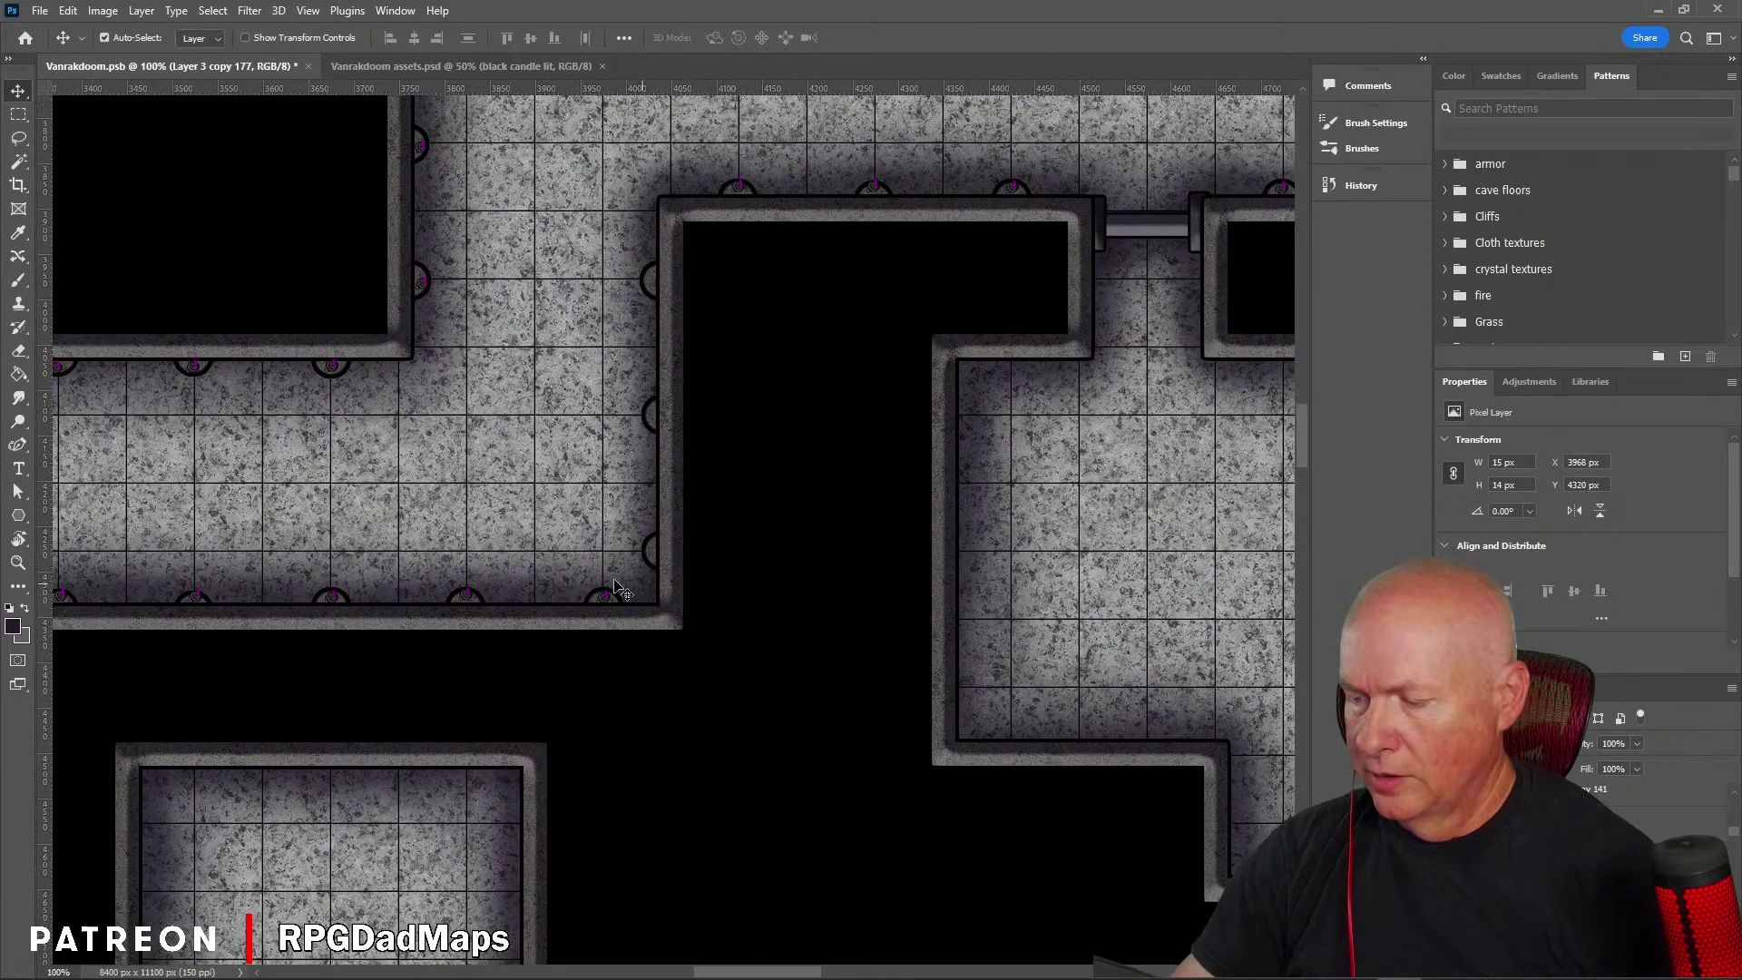
drag(606, 600, 661, 559)
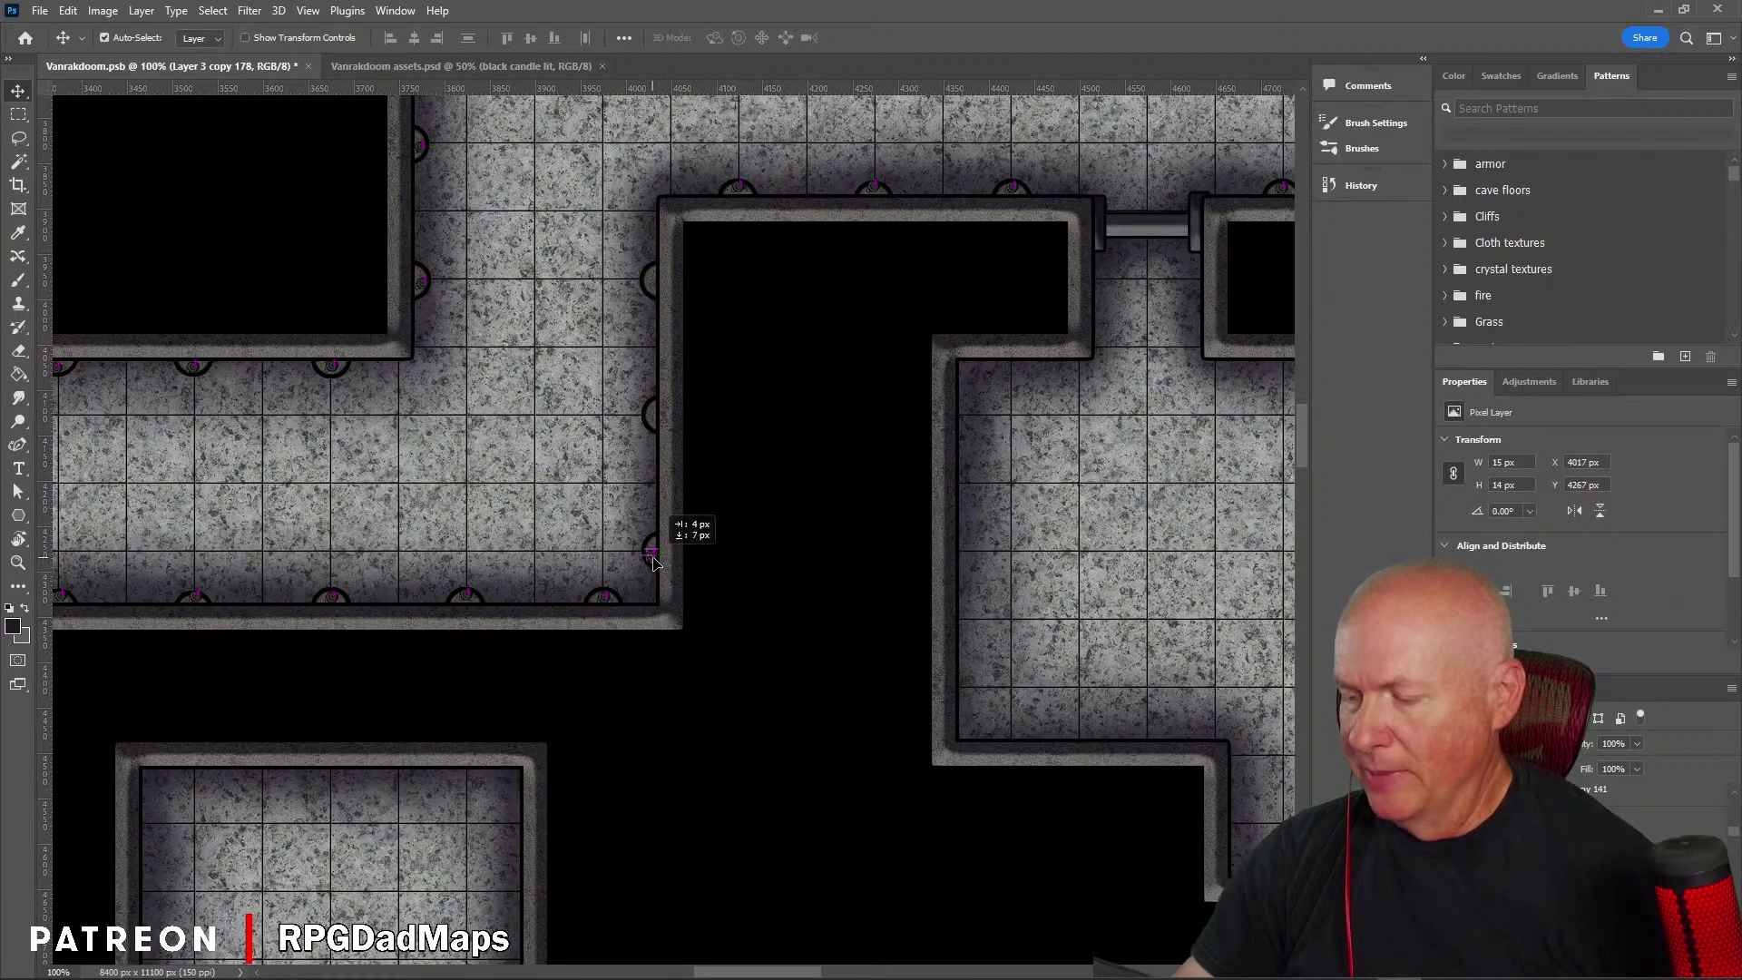
drag(658, 560, 651, 284)
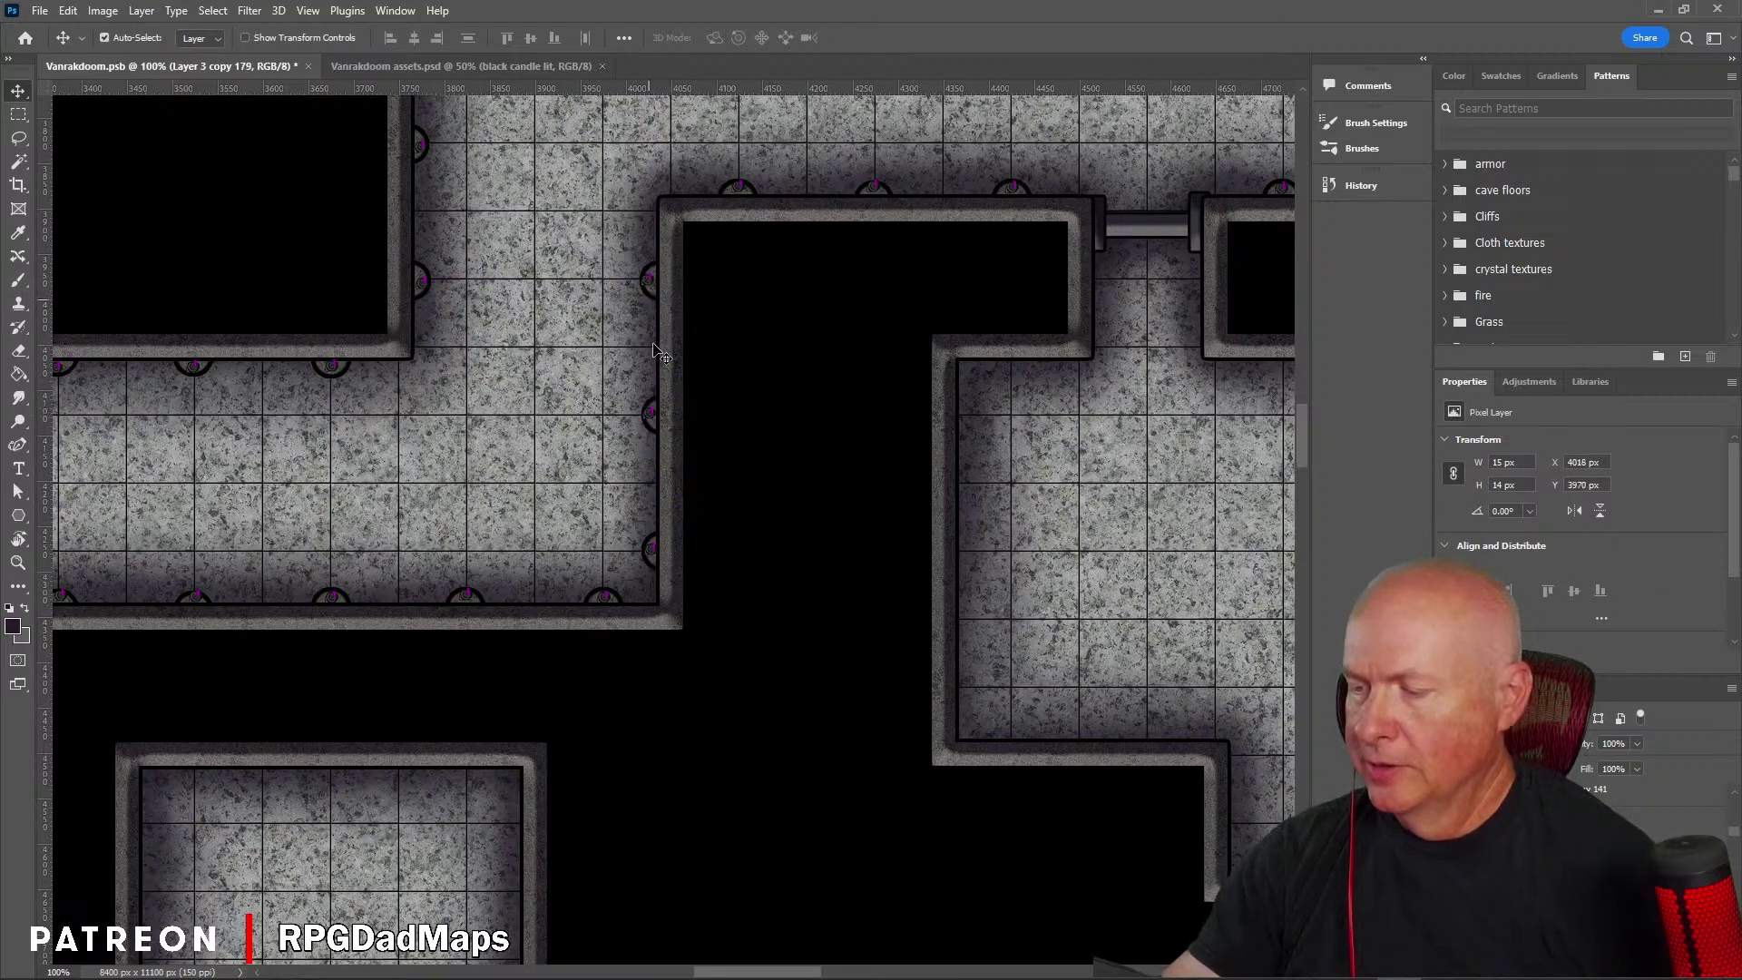
Step: Duplicate candles onto the three west-facing ledges of the wall between the large block's corridor and the enclosed room to the east
drag(700, 669, 988, 417)
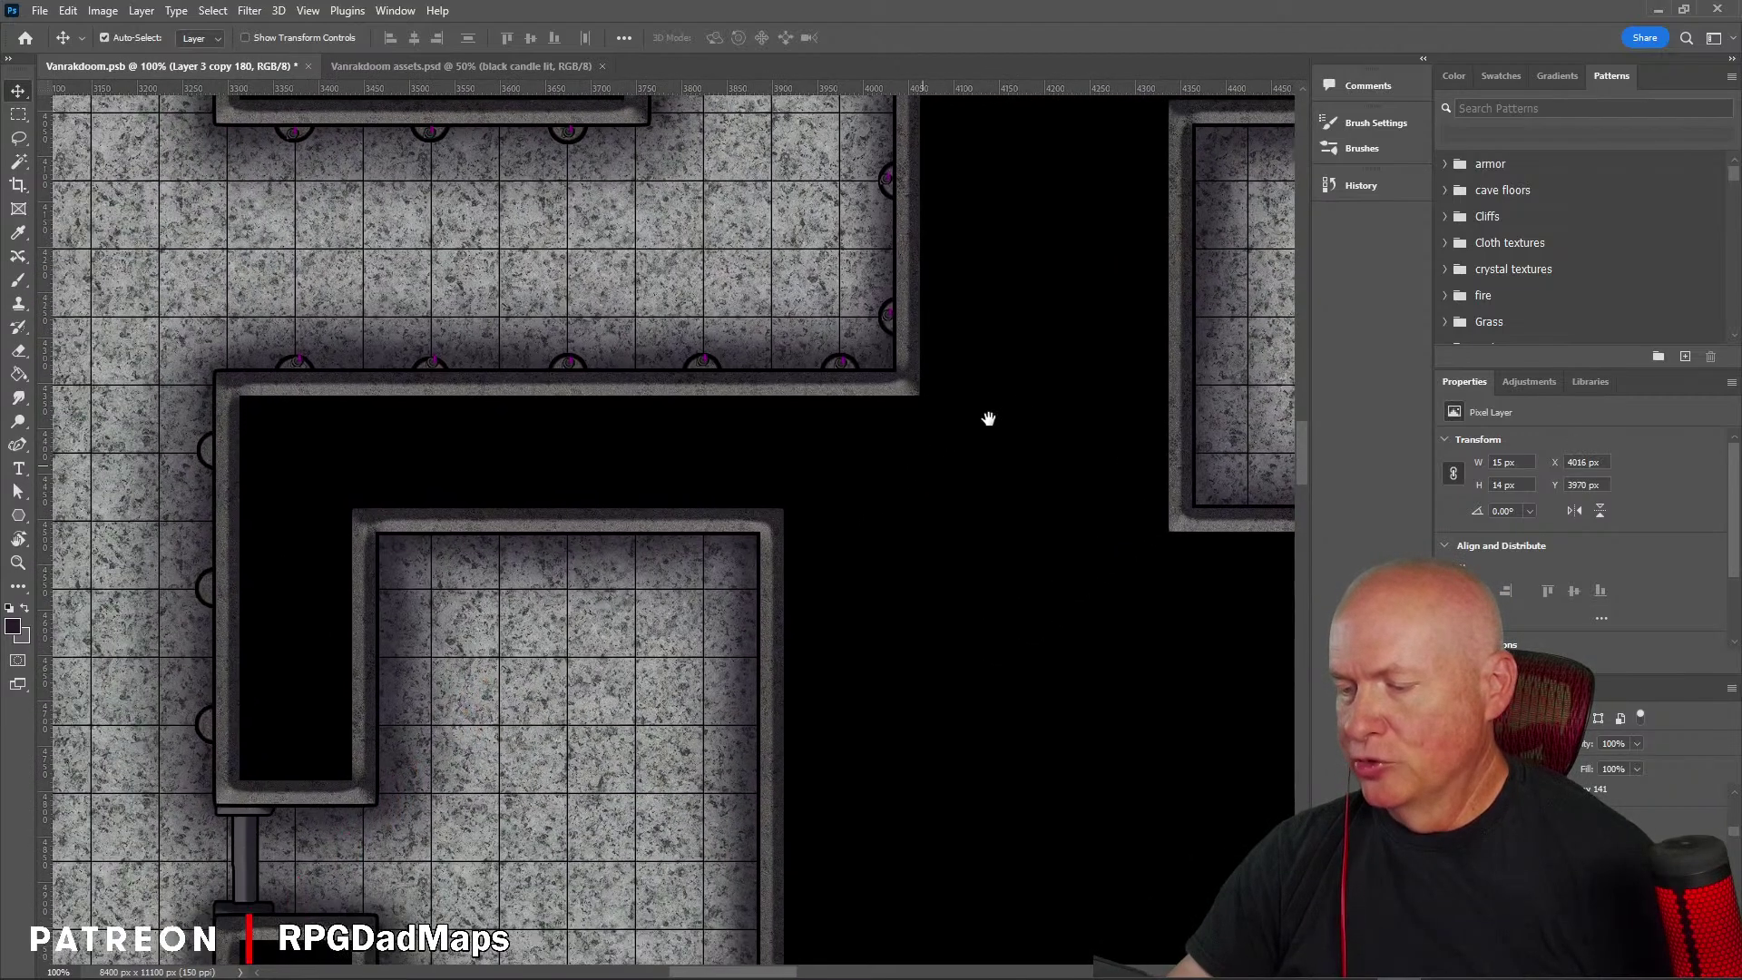
drag(527, 726, 836, 556)
drag(731, 436, 841, 662)
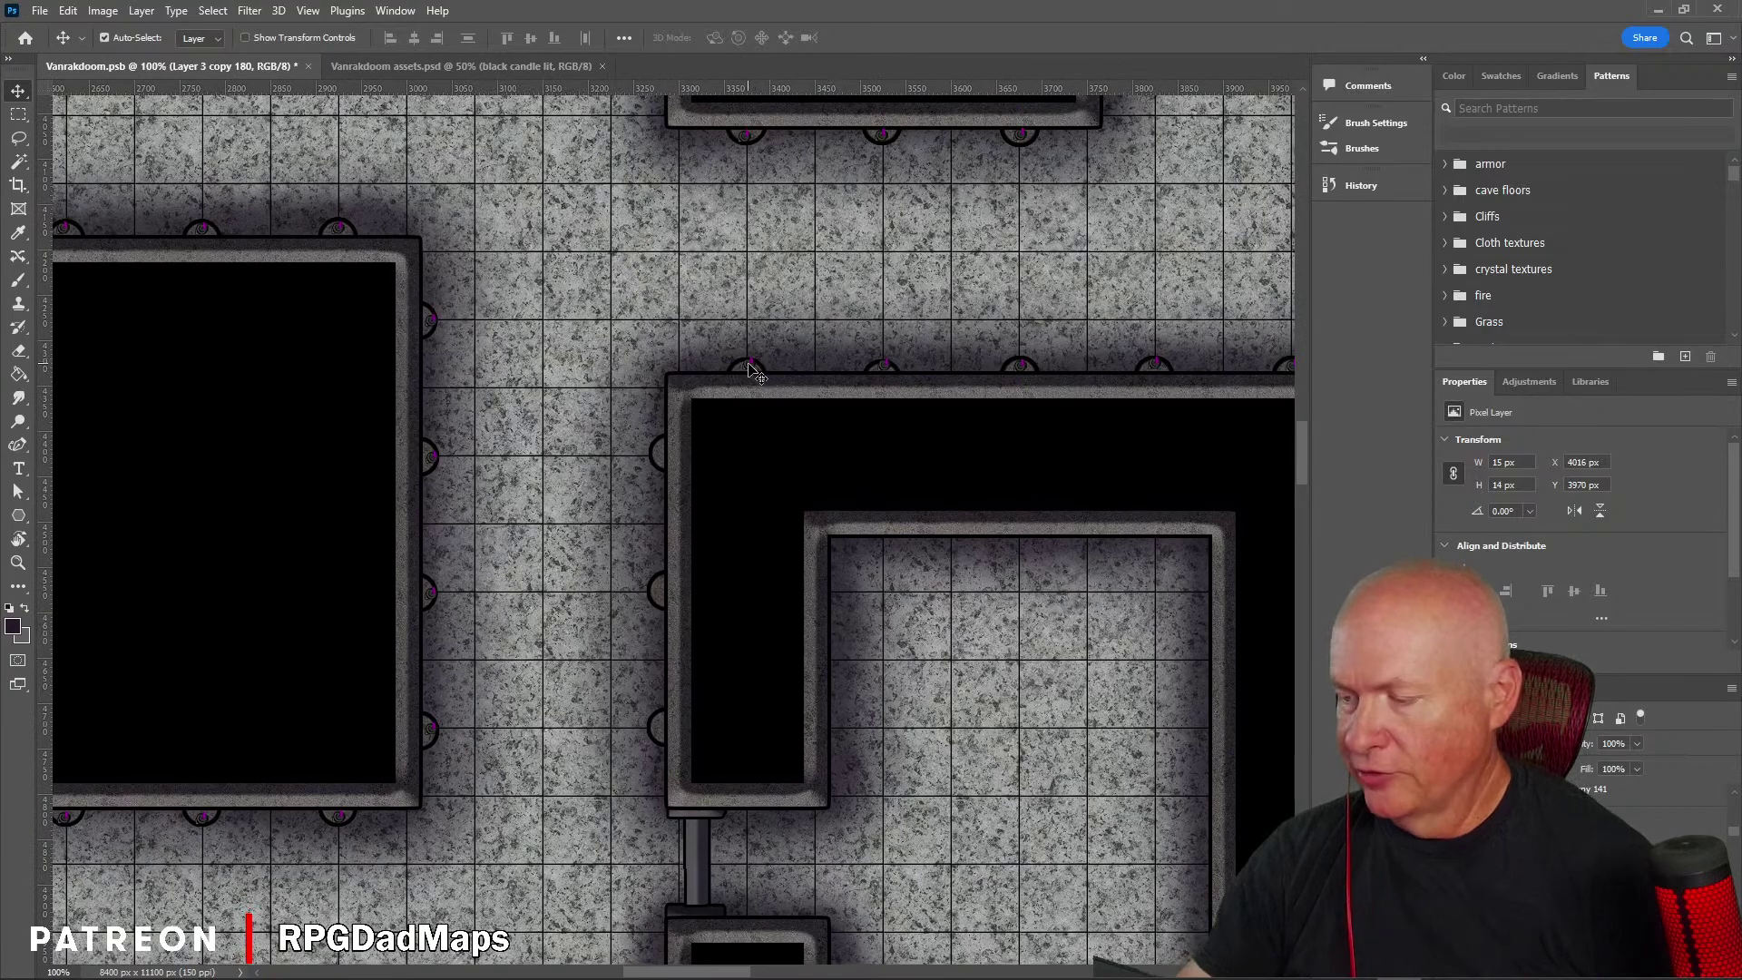
drag(749, 370, 661, 454)
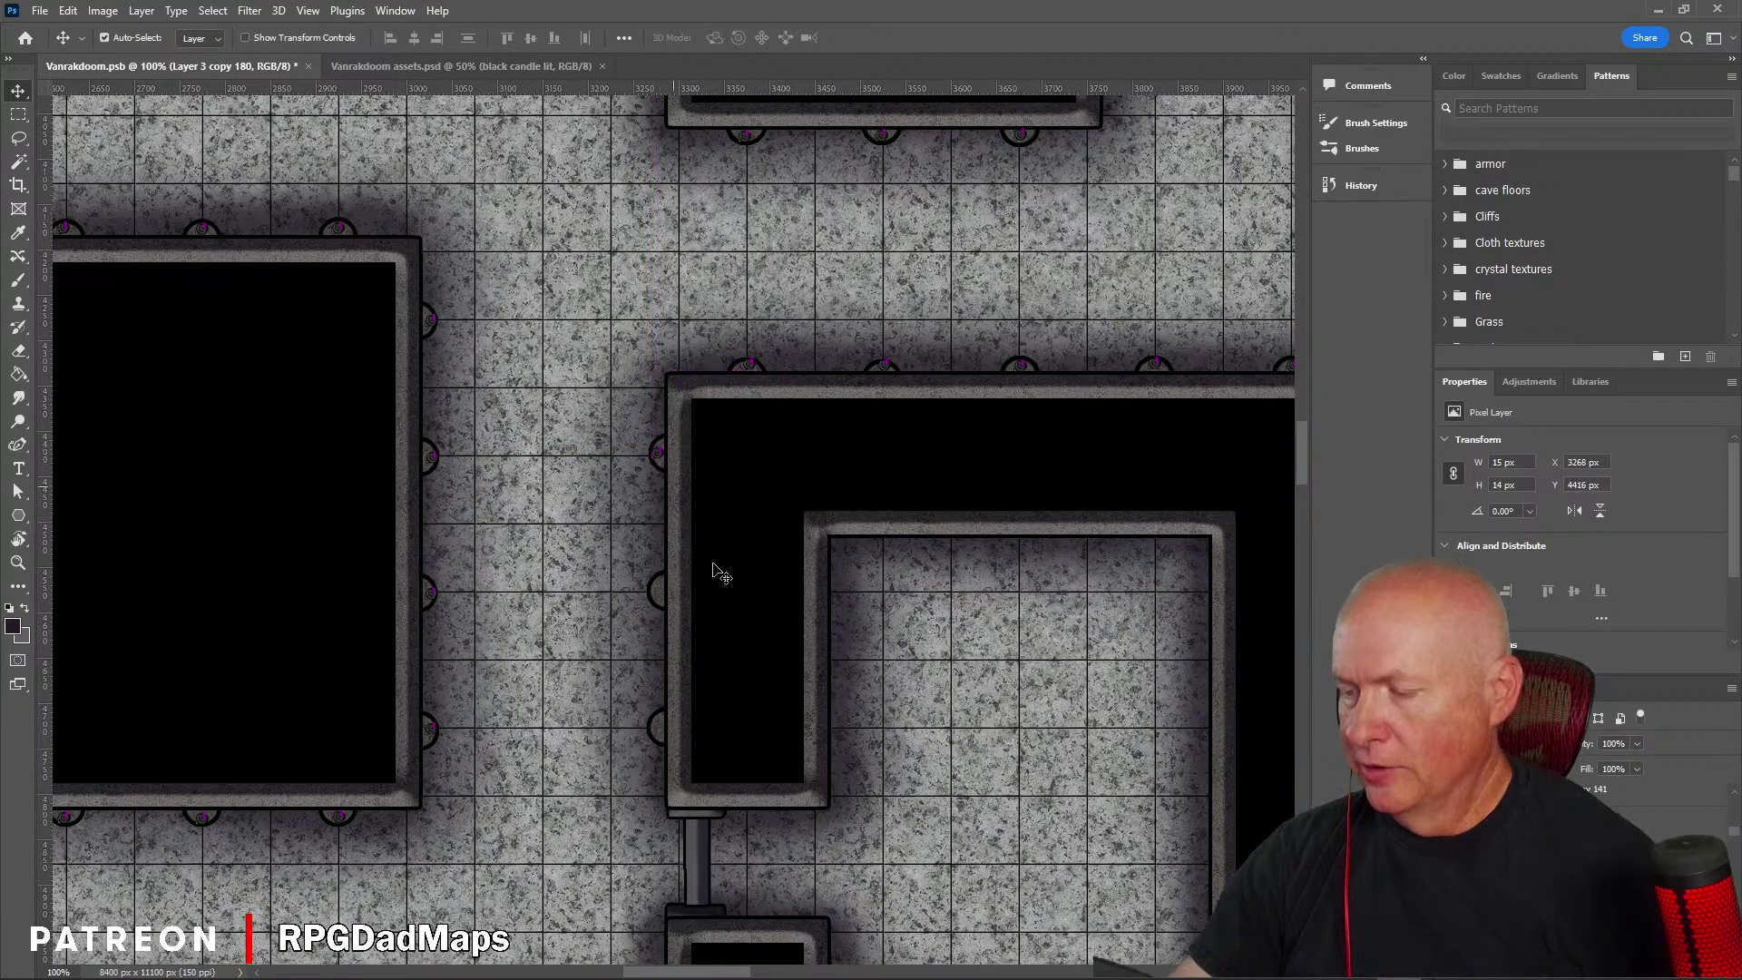
drag(734, 616, 684, 400)
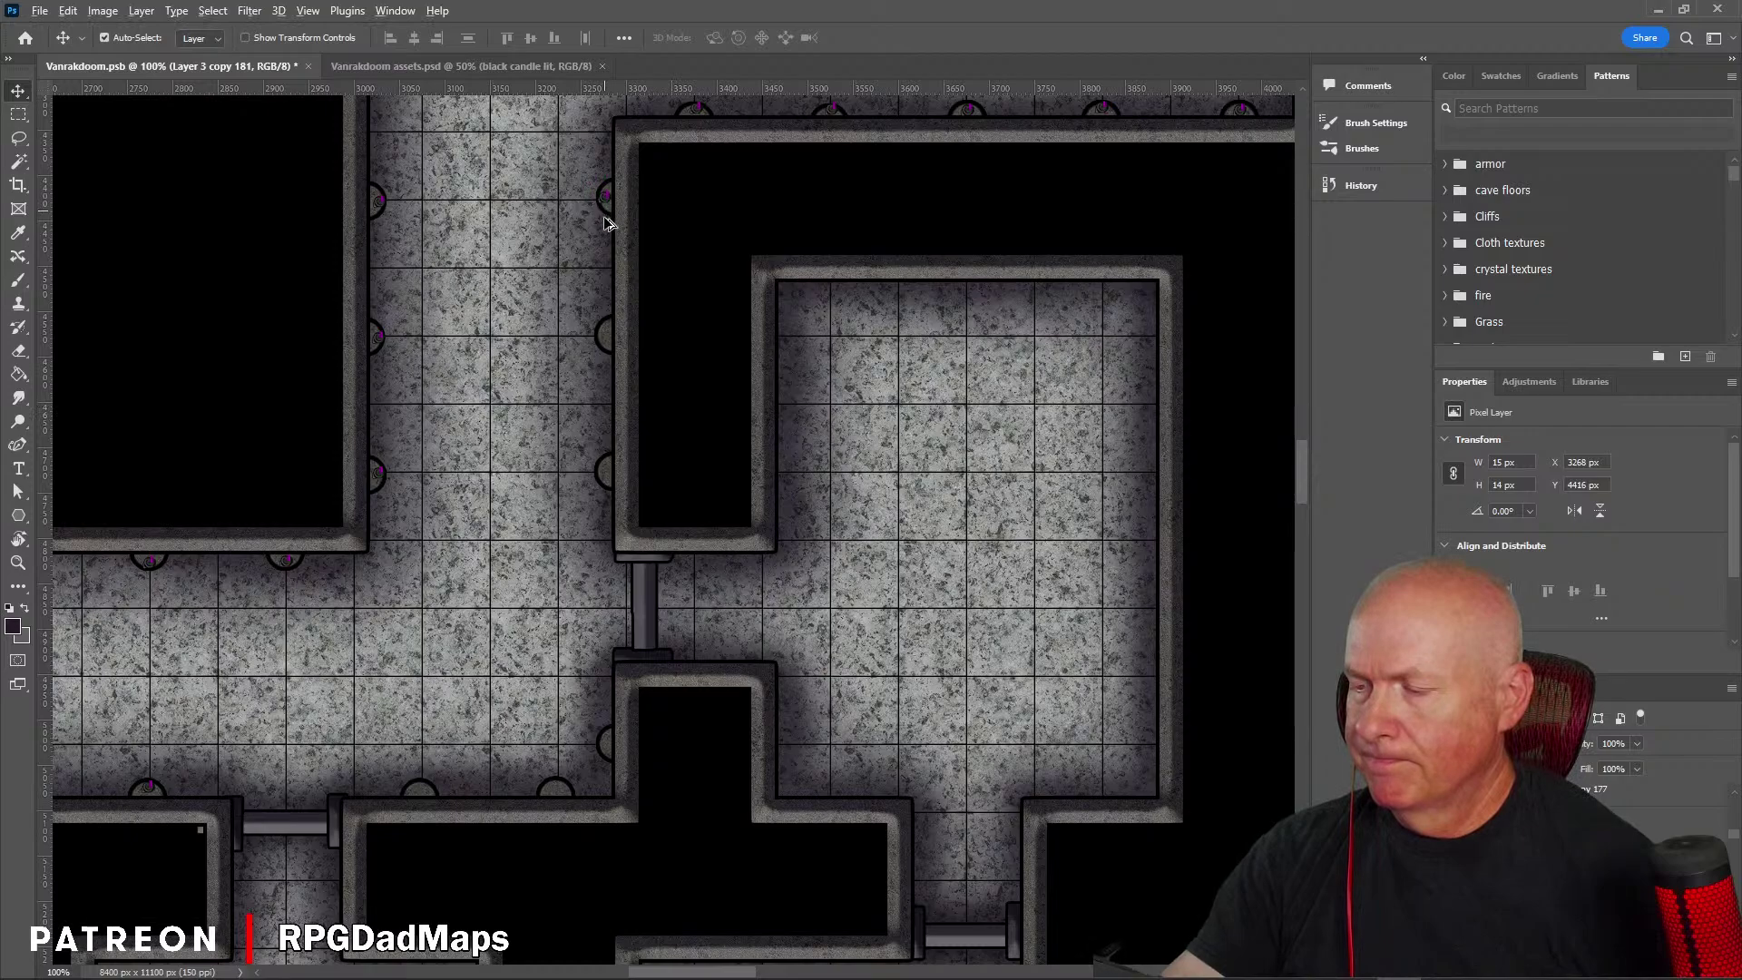
drag(608, 203, 609, 478)
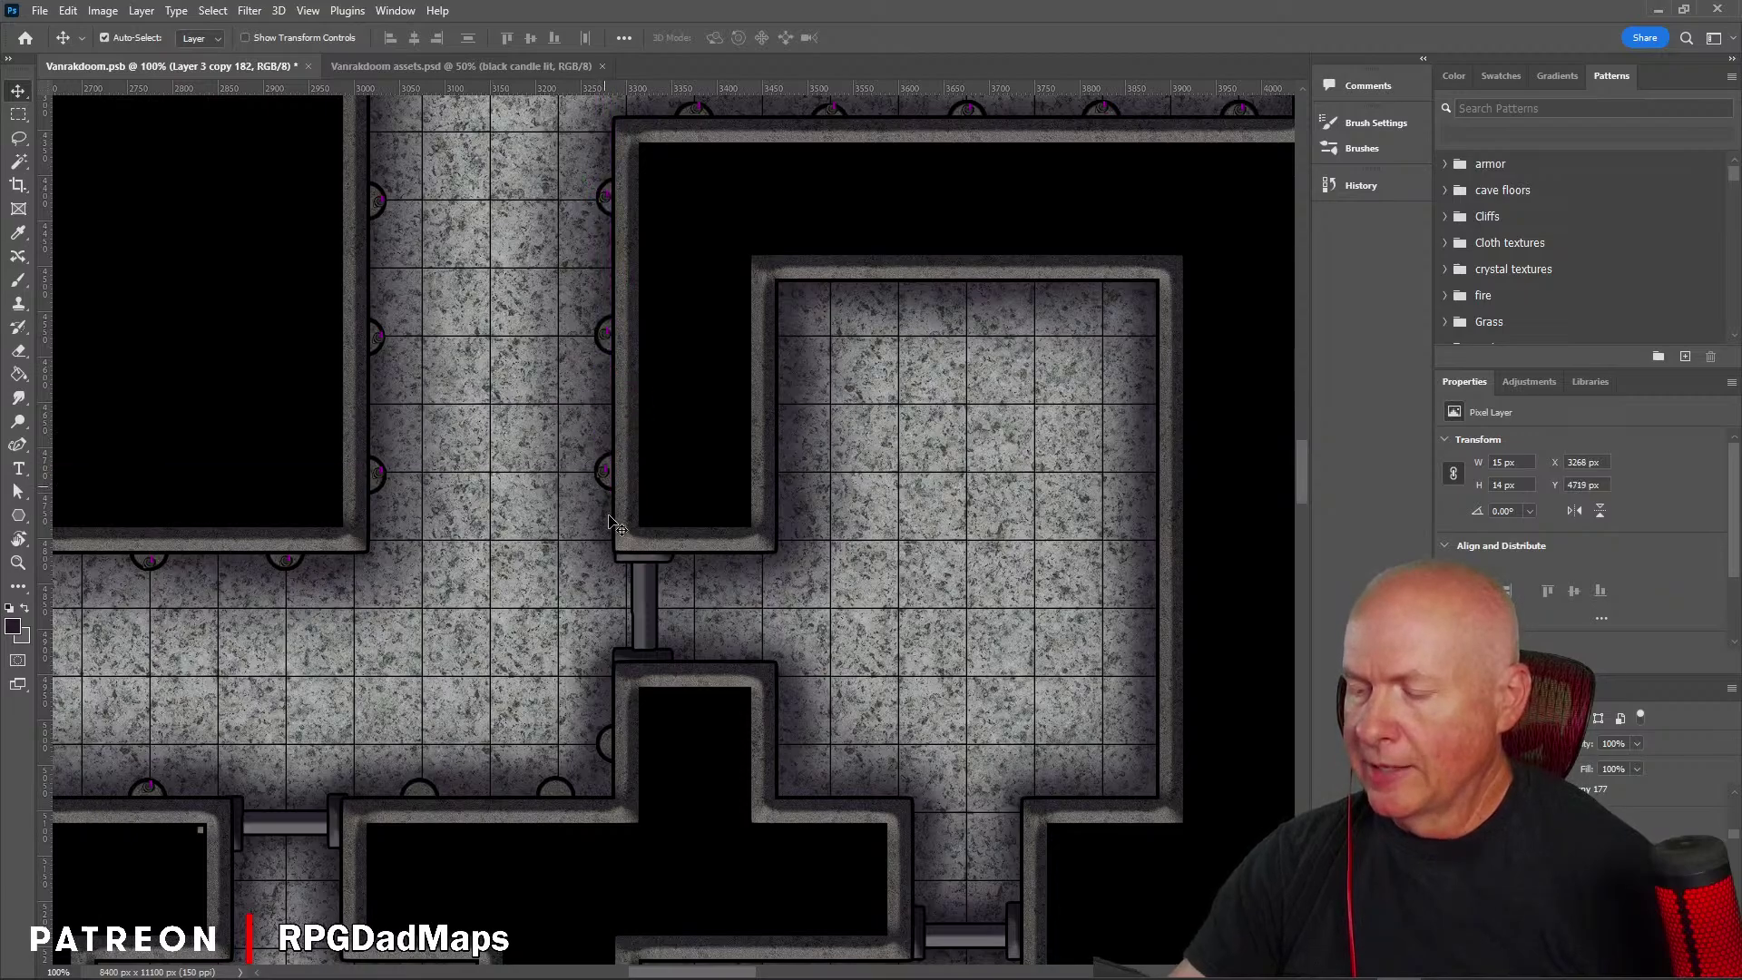
Step: Duplicate candles onto the west-facing ledge just south of the enclosed room's door and the two adjoining south-wall corridor ledges
drag(637, 663, 690, 431)
alt+click(662, 276)
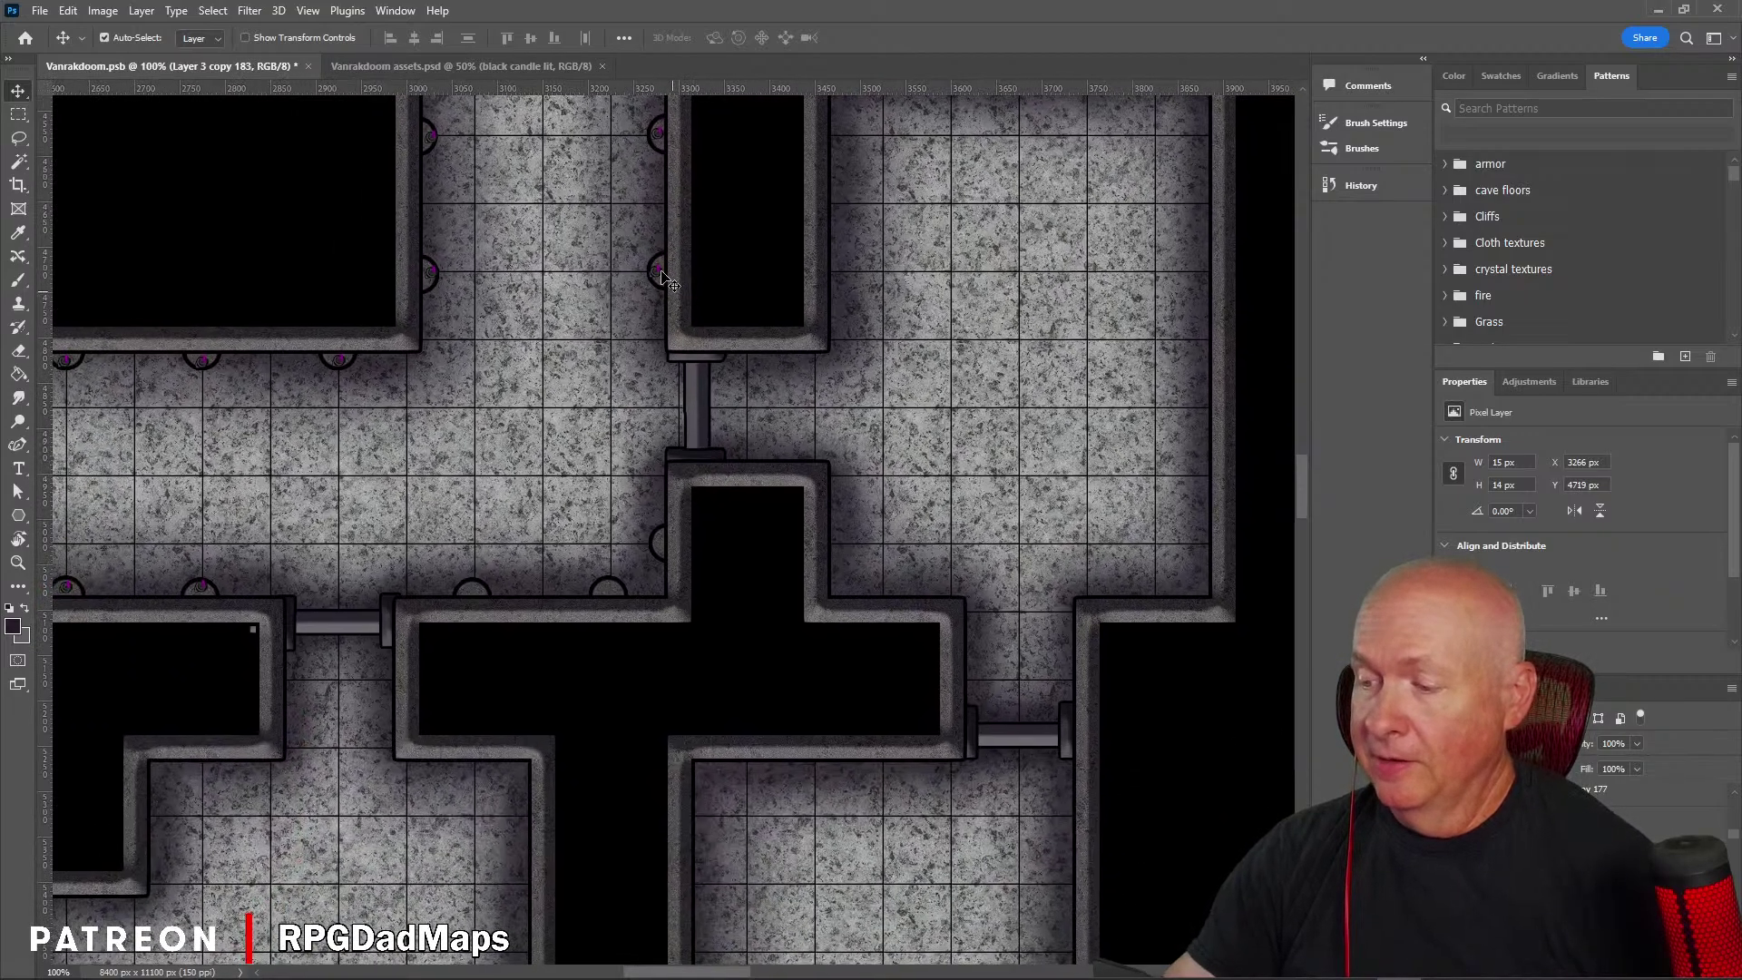
drag(662, 277, 478, 593)
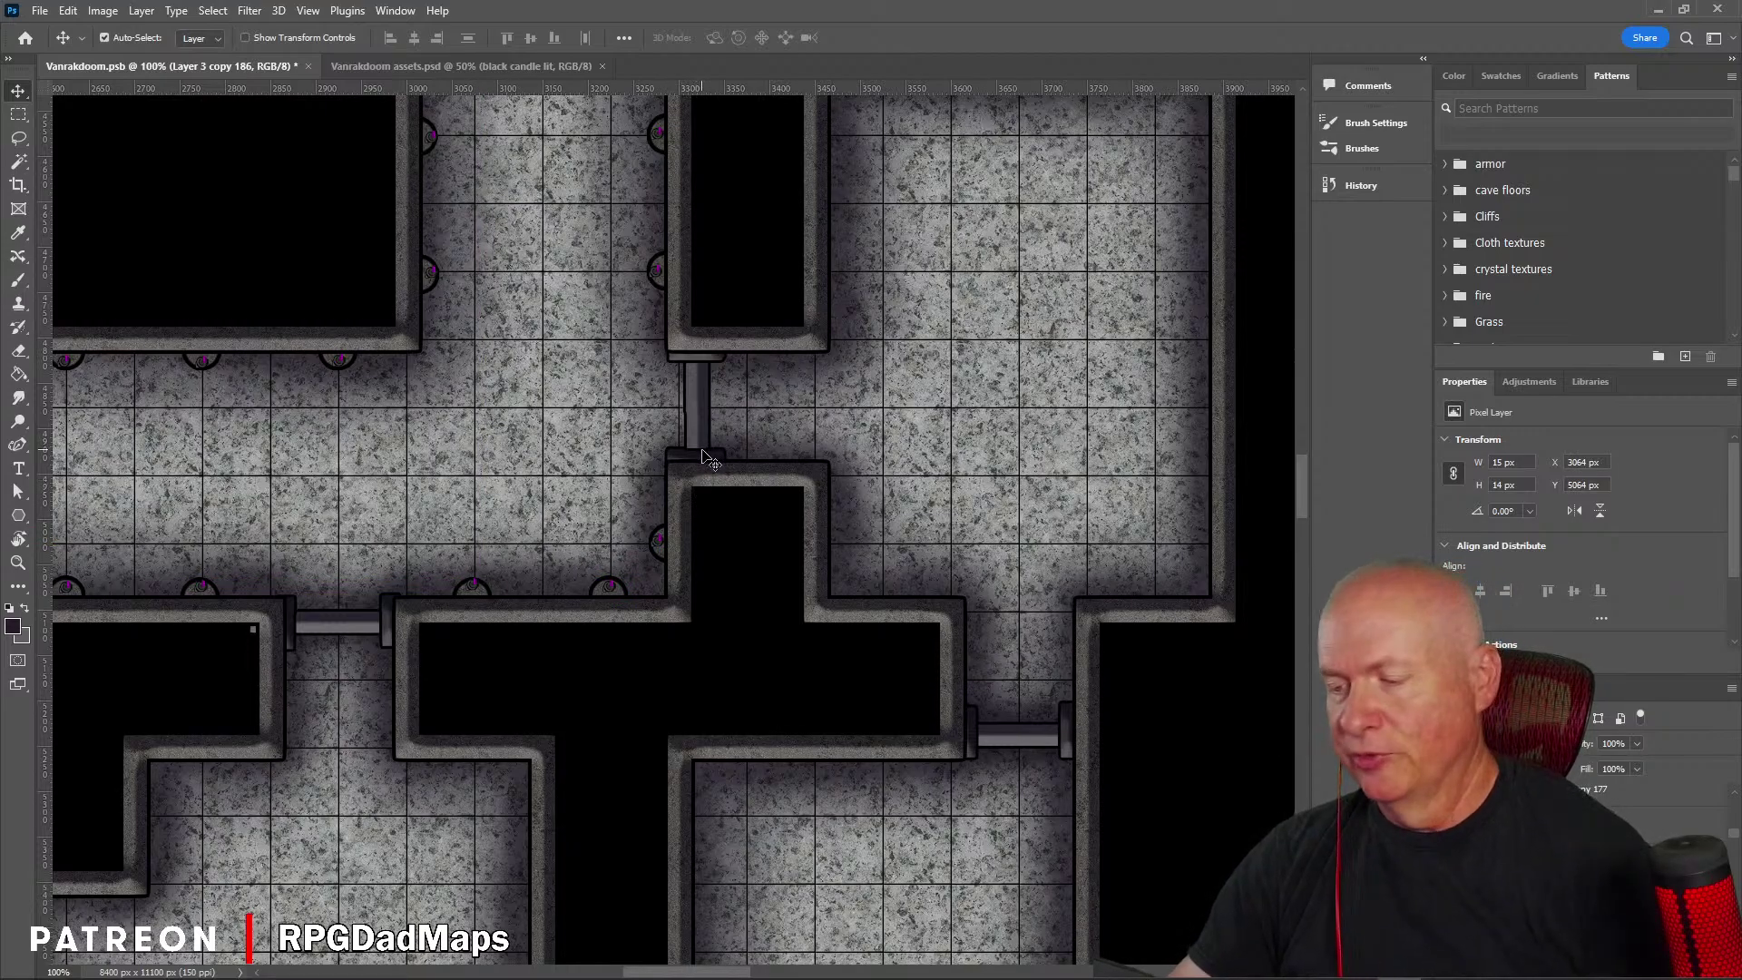
Step: Duplicate candles onto the southern L-shaped block's two west ledges, the small square block's remaining ledges, and the facing western block's upper east ledge
scroll(706, 458, down, 1)
scroll(706, 459, down, 1)
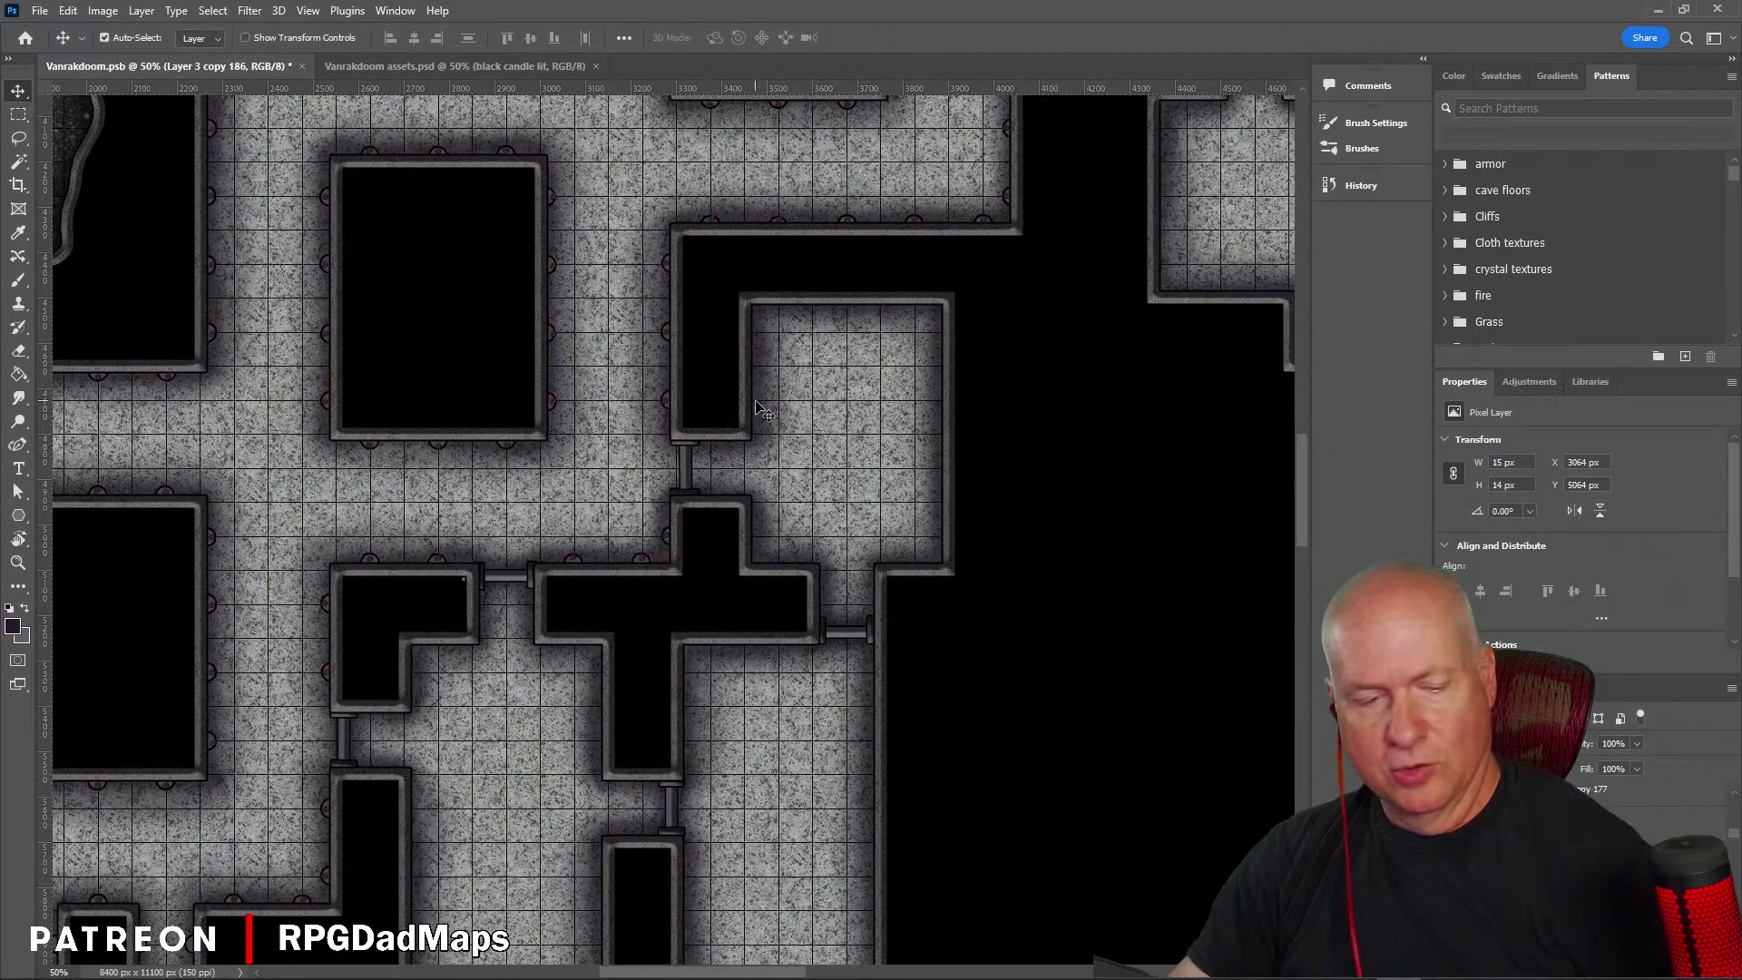
drag(762, 393, 934, 280)
drag(689, 626, 938, 221)
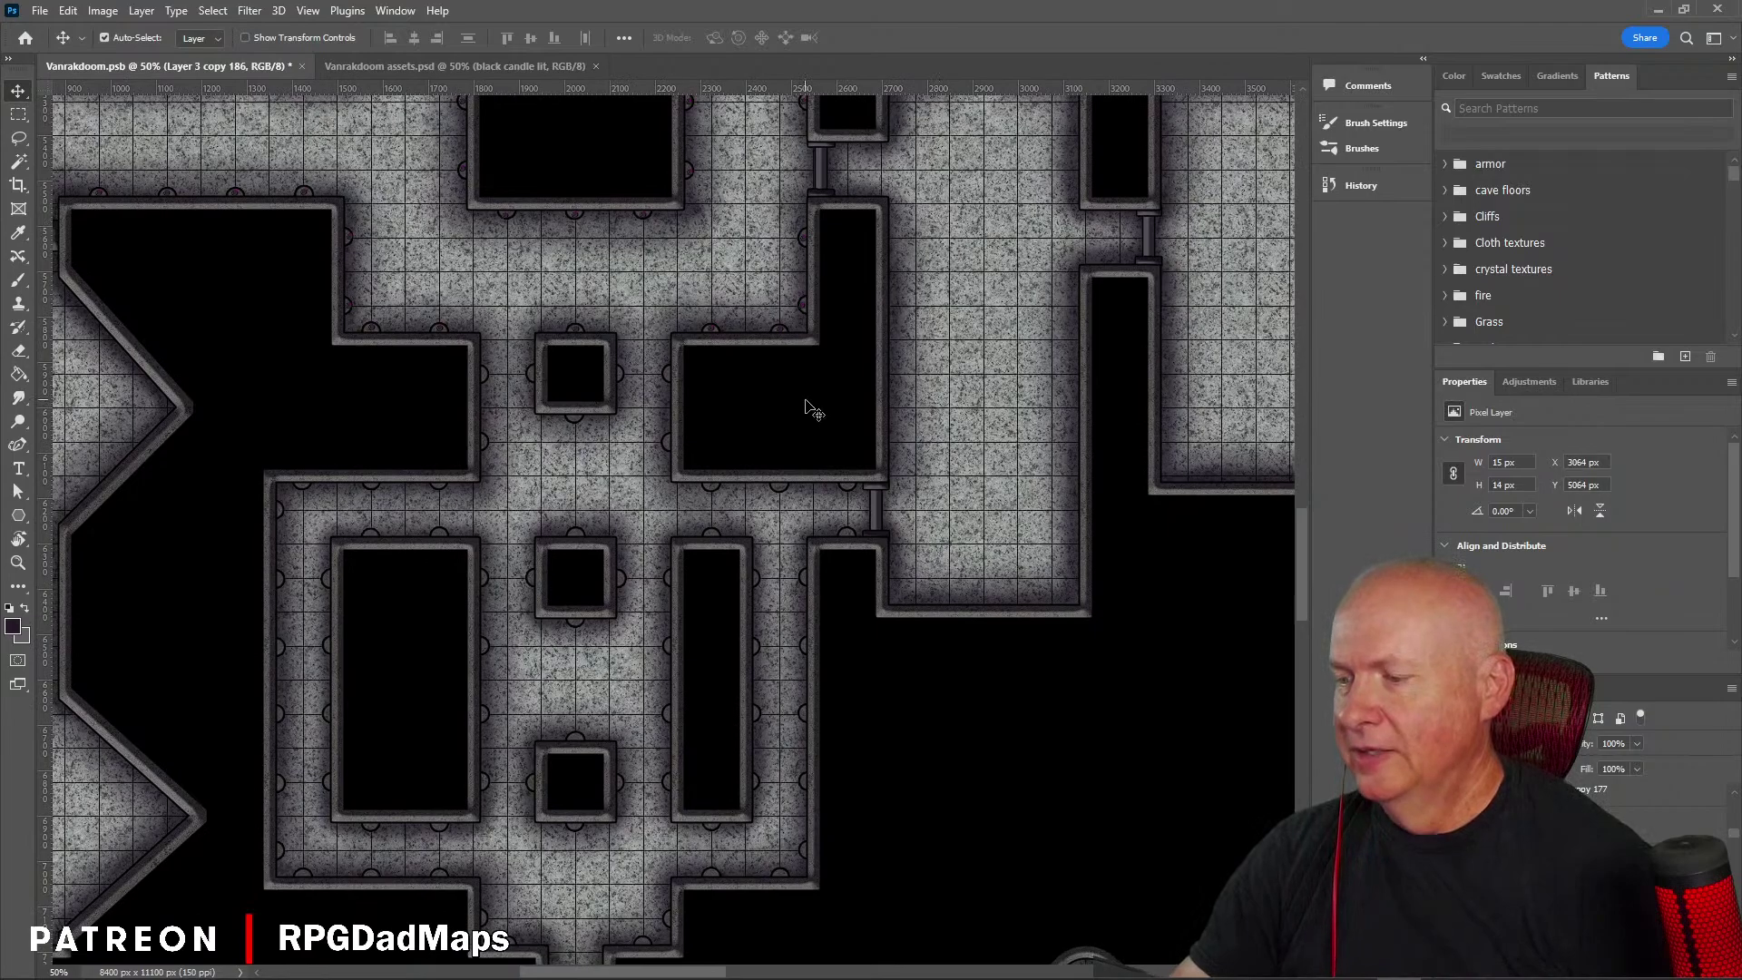
key(ctrl+plus)
key(ctrl+plus)
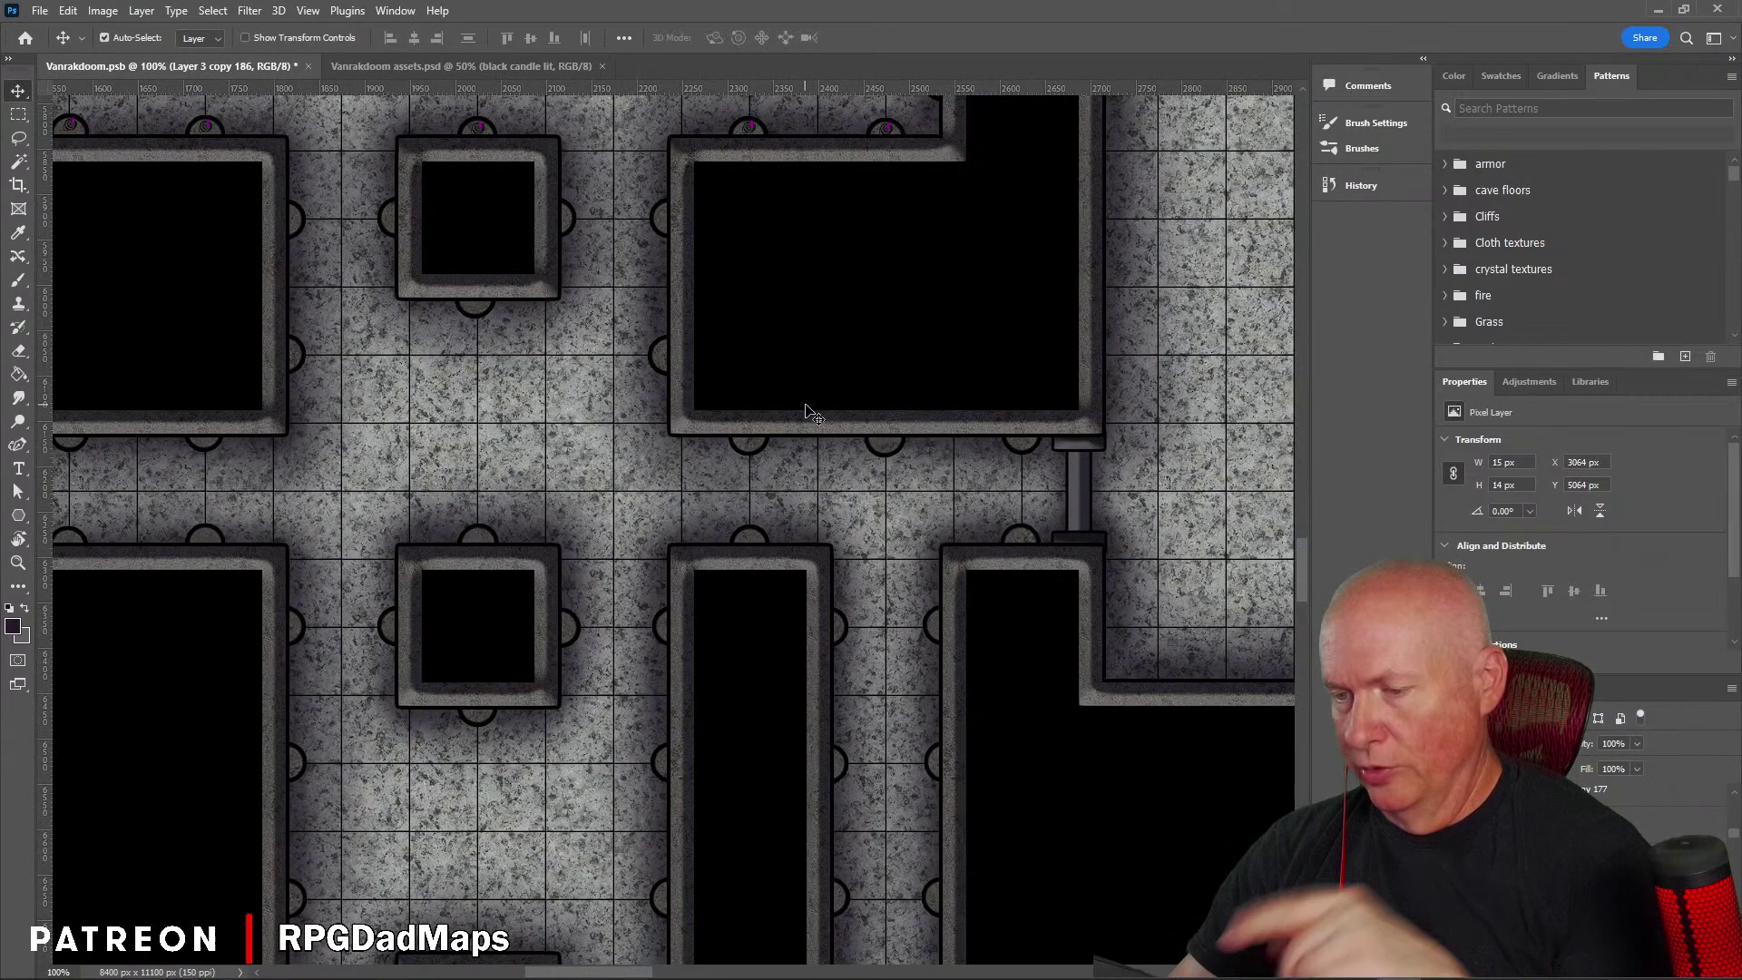
drag(623, 474, 571, 614)
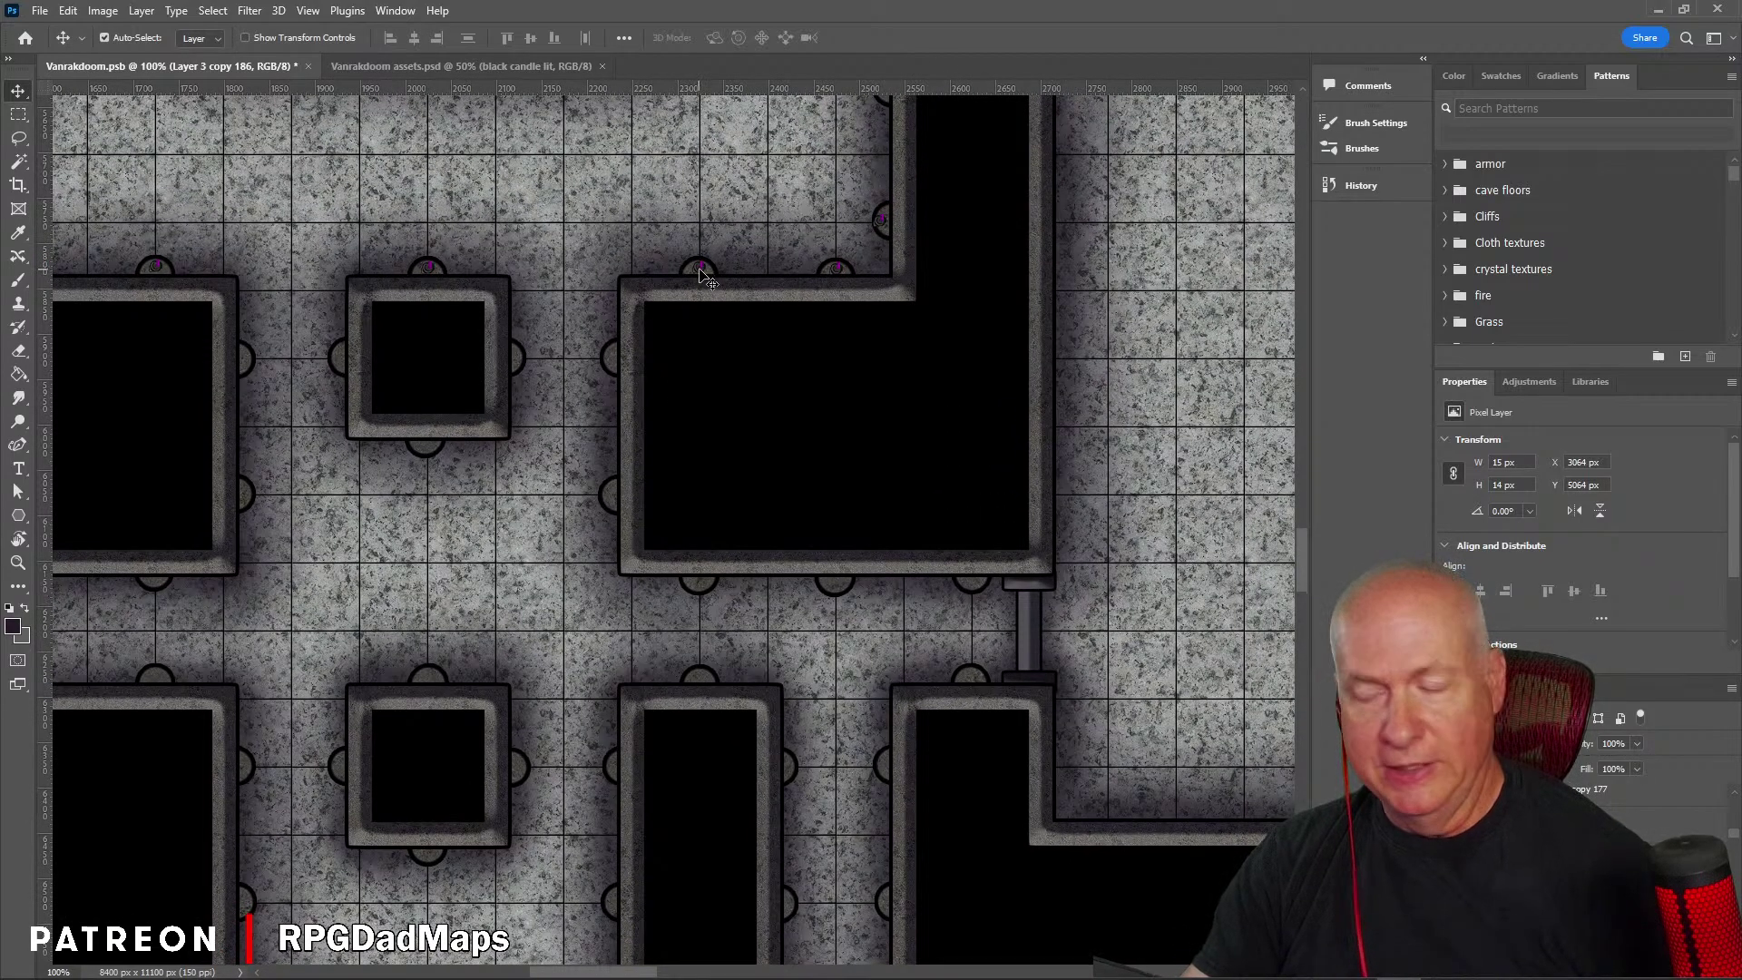
drag(703, 272, 615, 498)
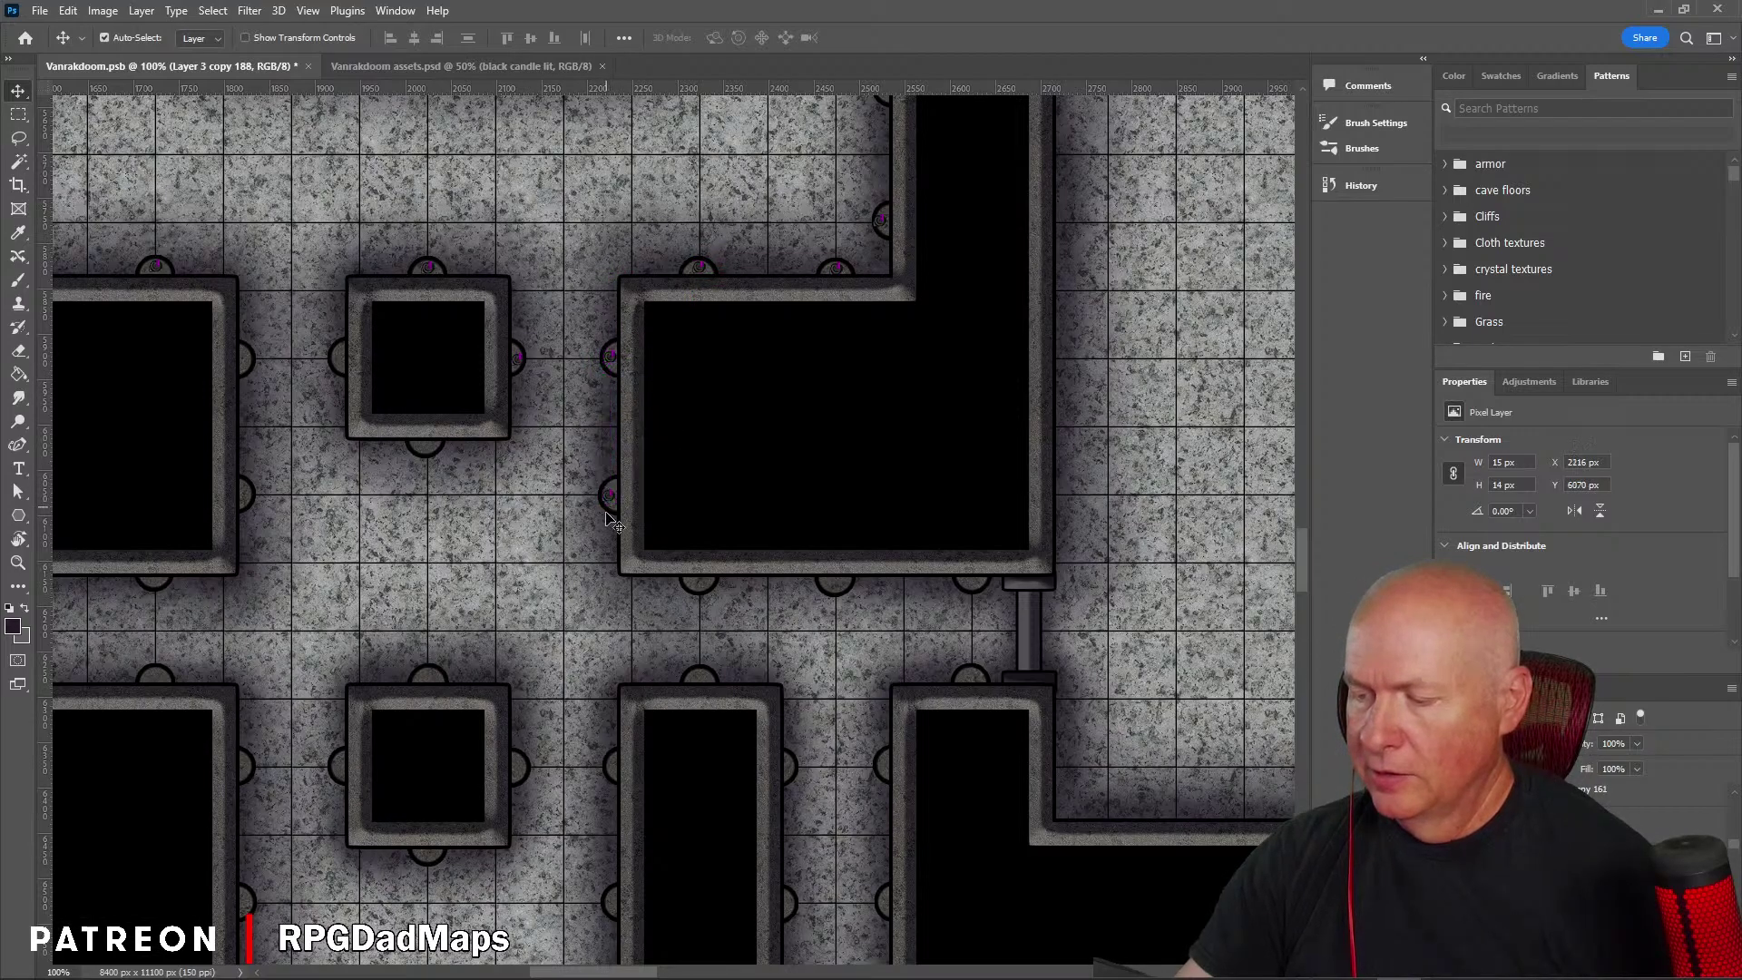
drag(521, 365, 250, 363)
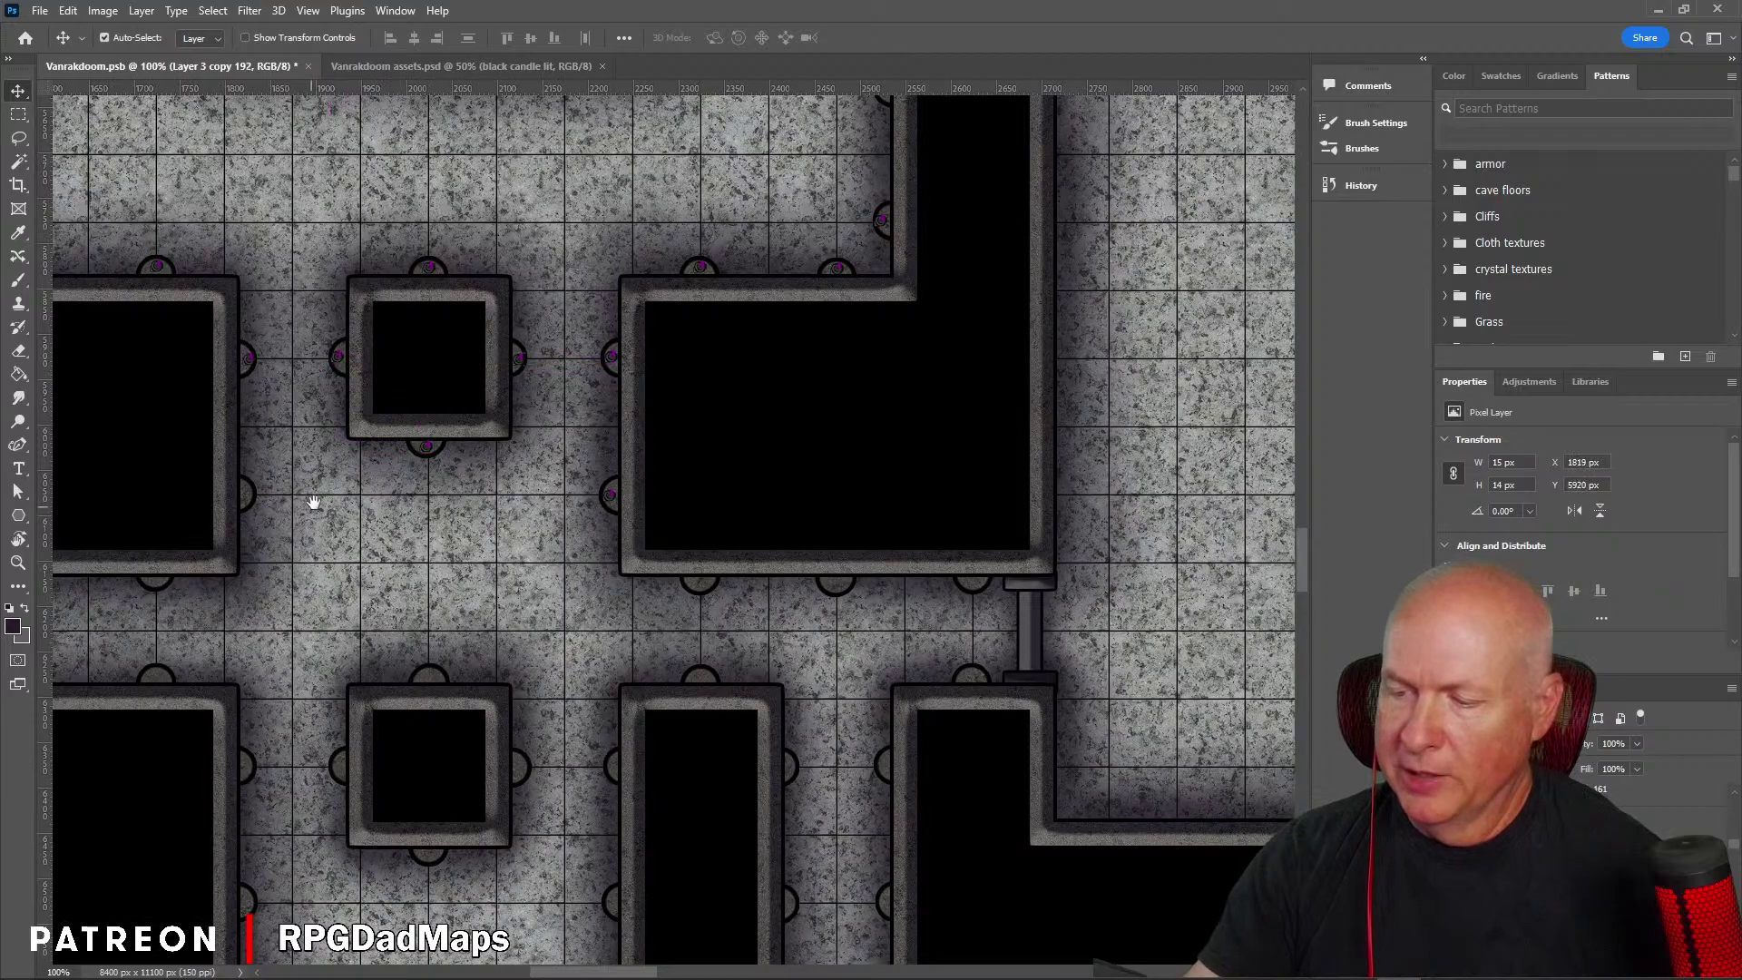
Step: Duplicate candles onto the western block's lower east ledge, the second small square block, and the corridor ledges north of the large rectangular block
drag(313, 503, 517, 307)
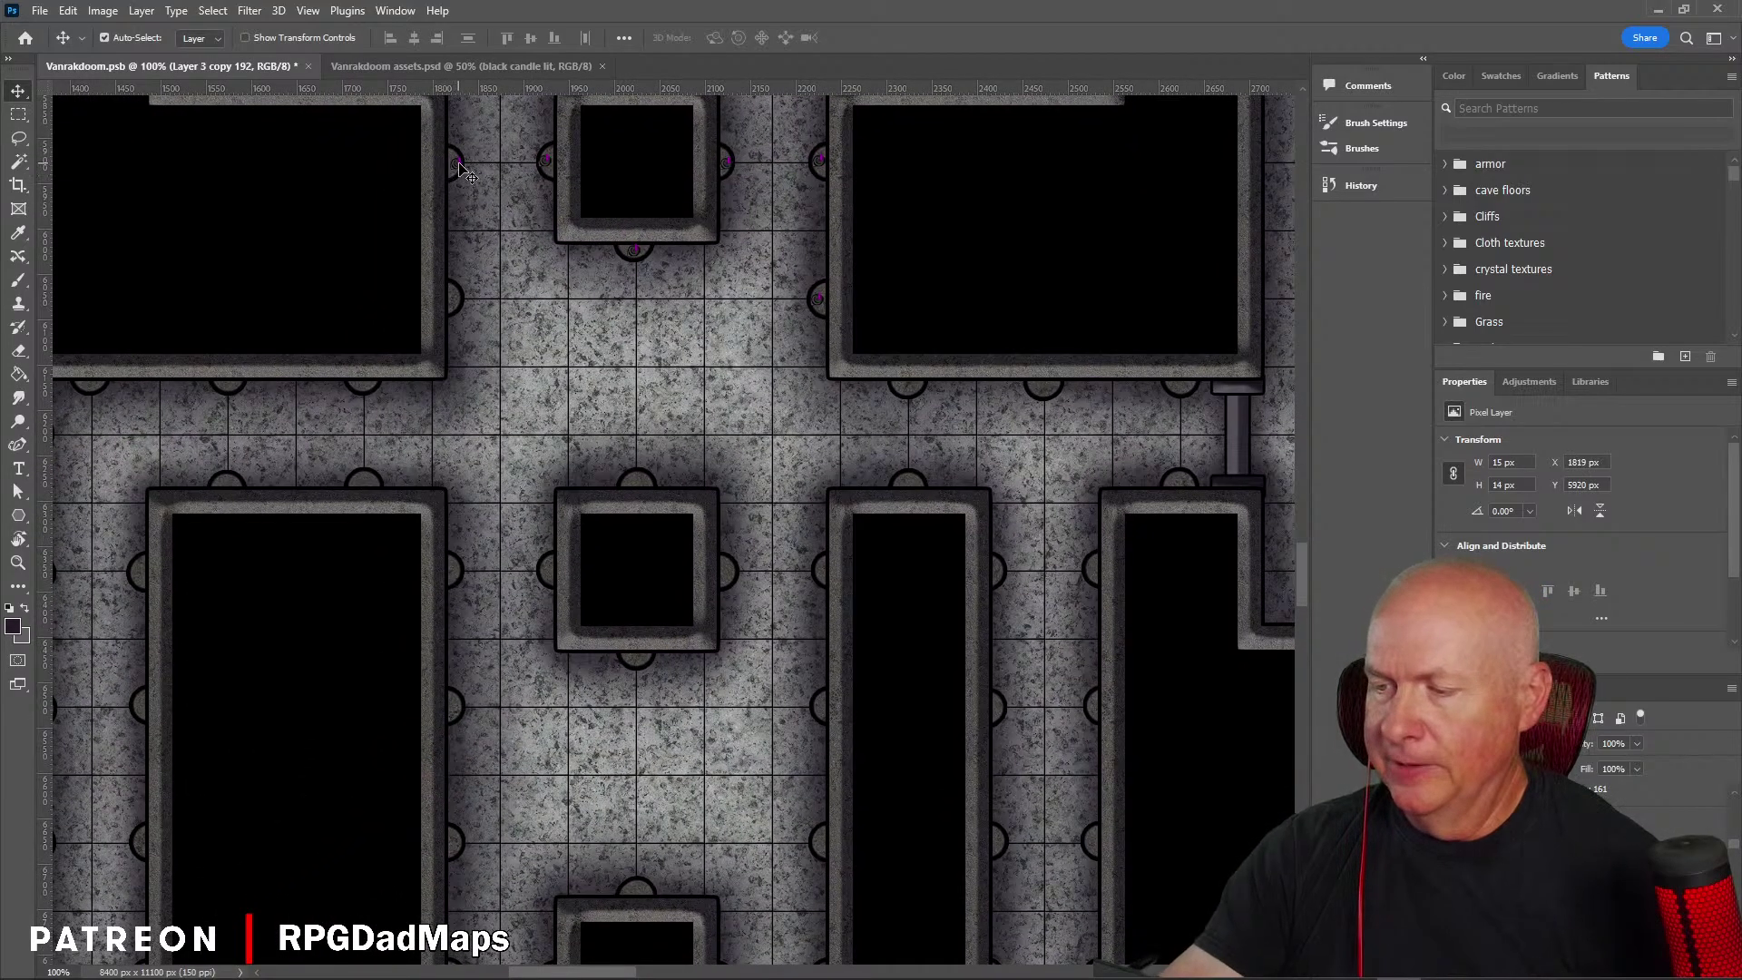
drag(460, 168, 460, 310)
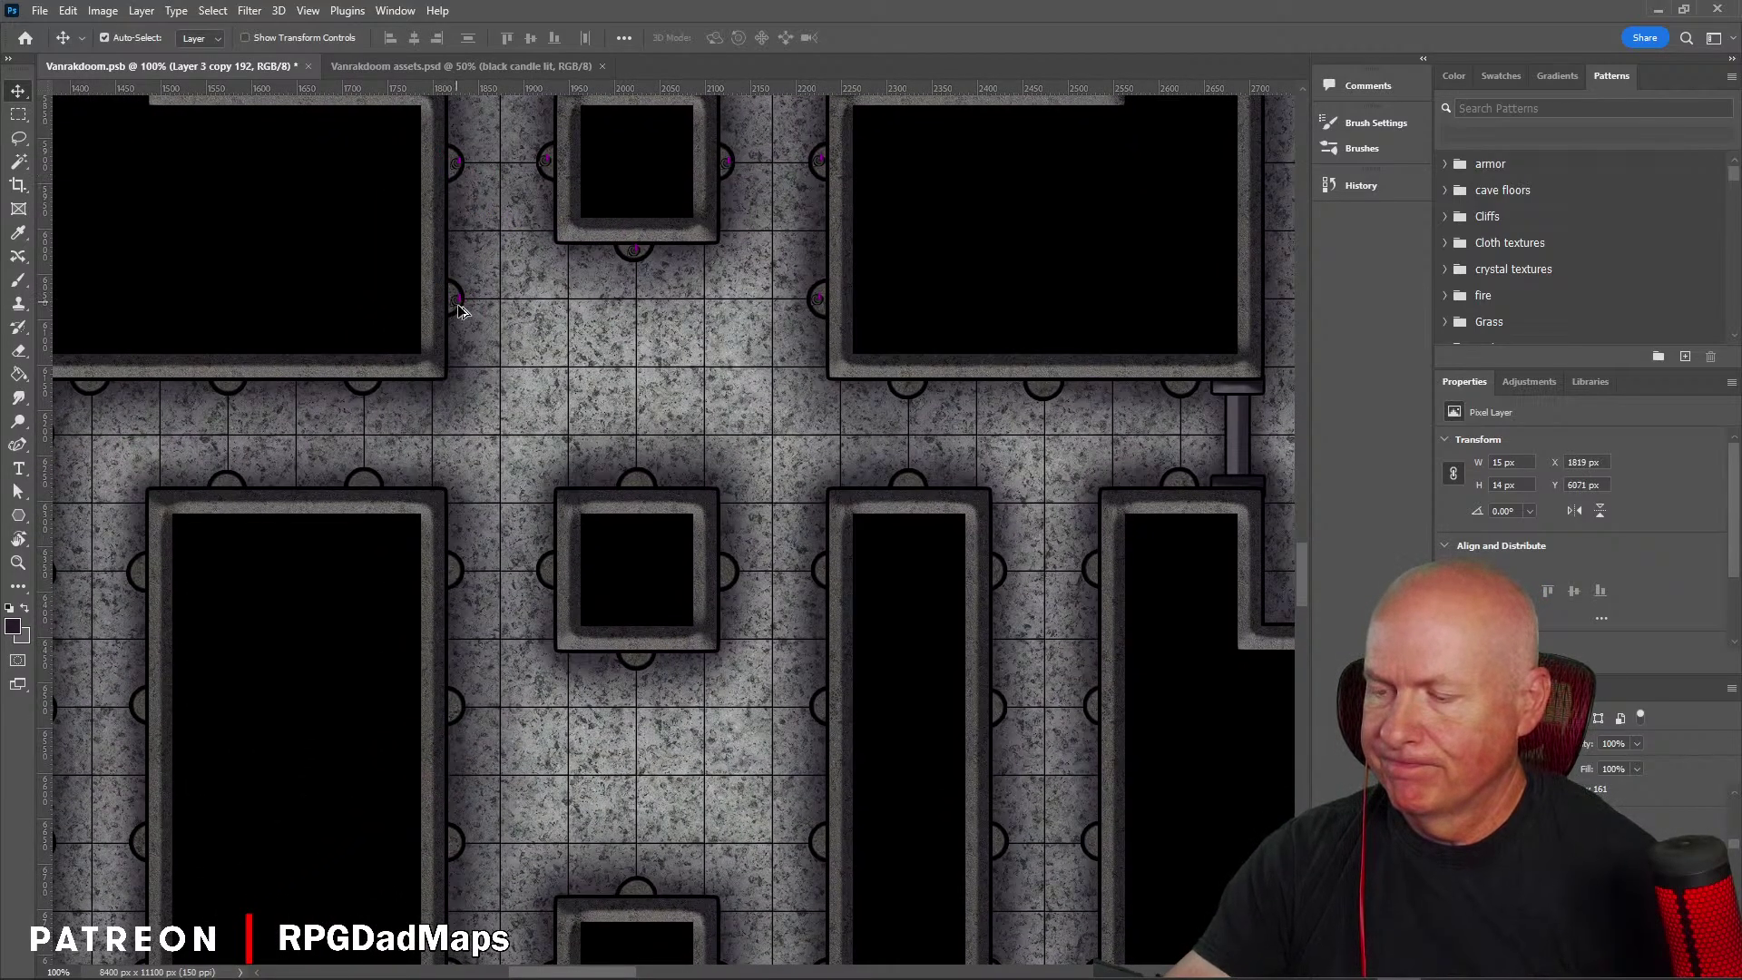
drag(637, 254, 598, 352)
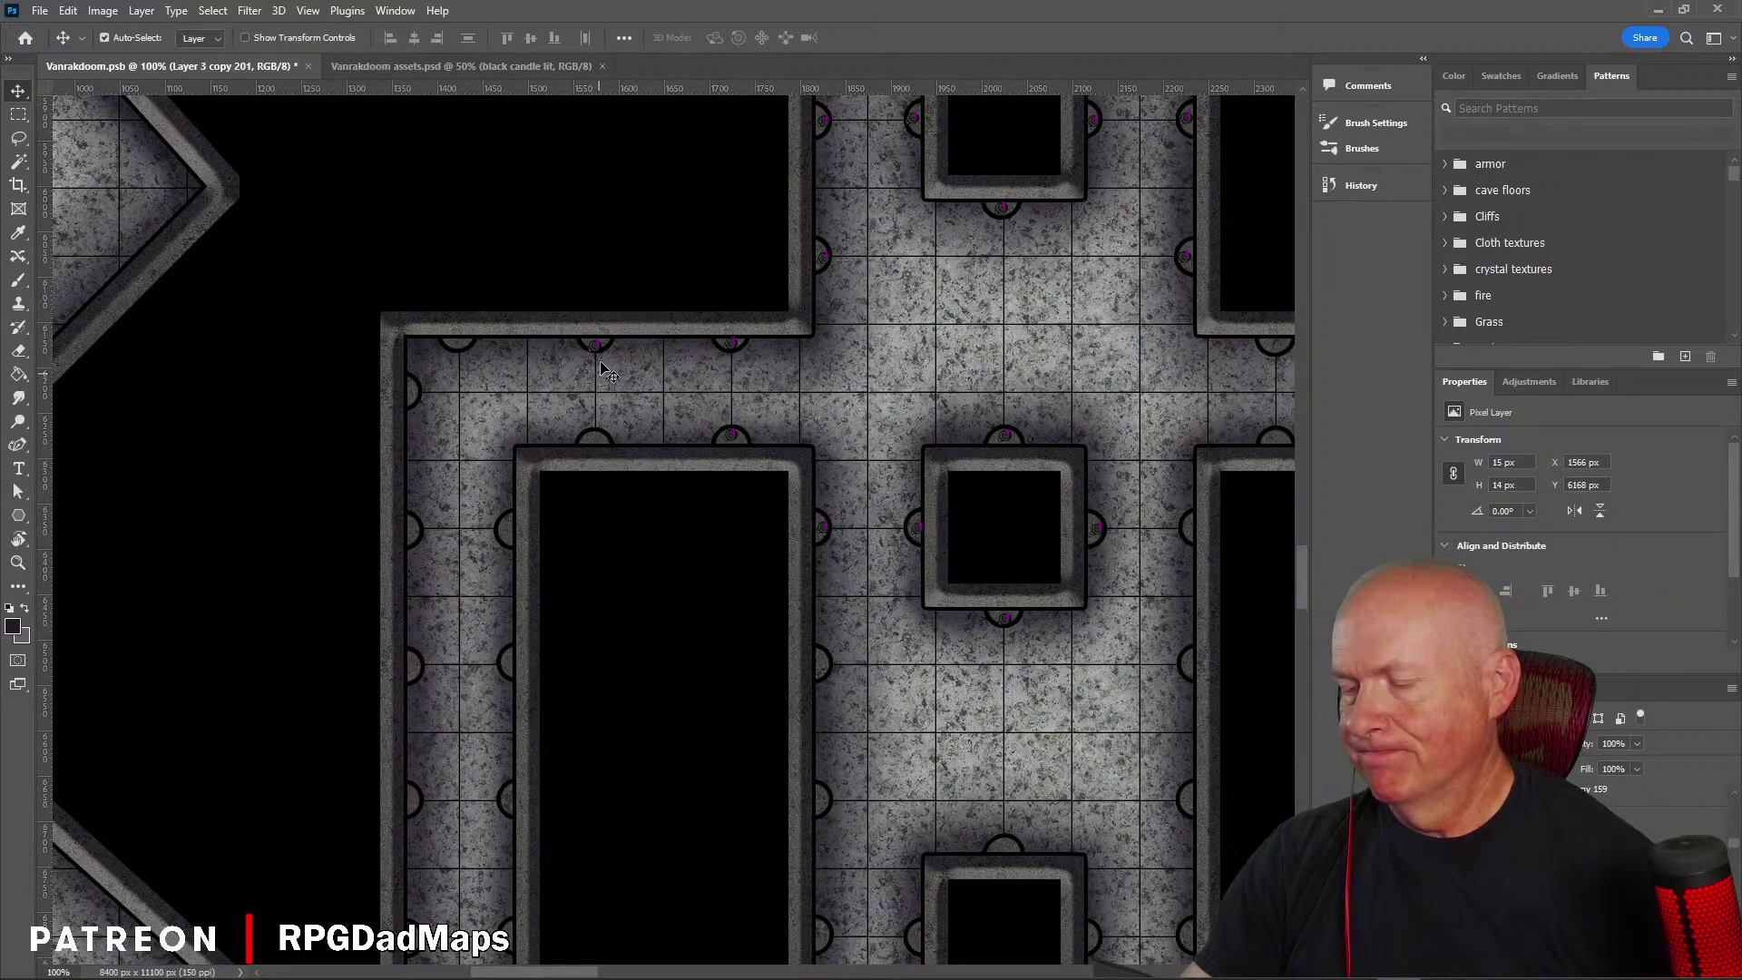
drag(598, 352, 600, 445)
Step: Duplicate candles down both sides of the narrow western corridor, onto its west wall and the large rectangular block's west ledges
drag(620, 654, 765, 440)
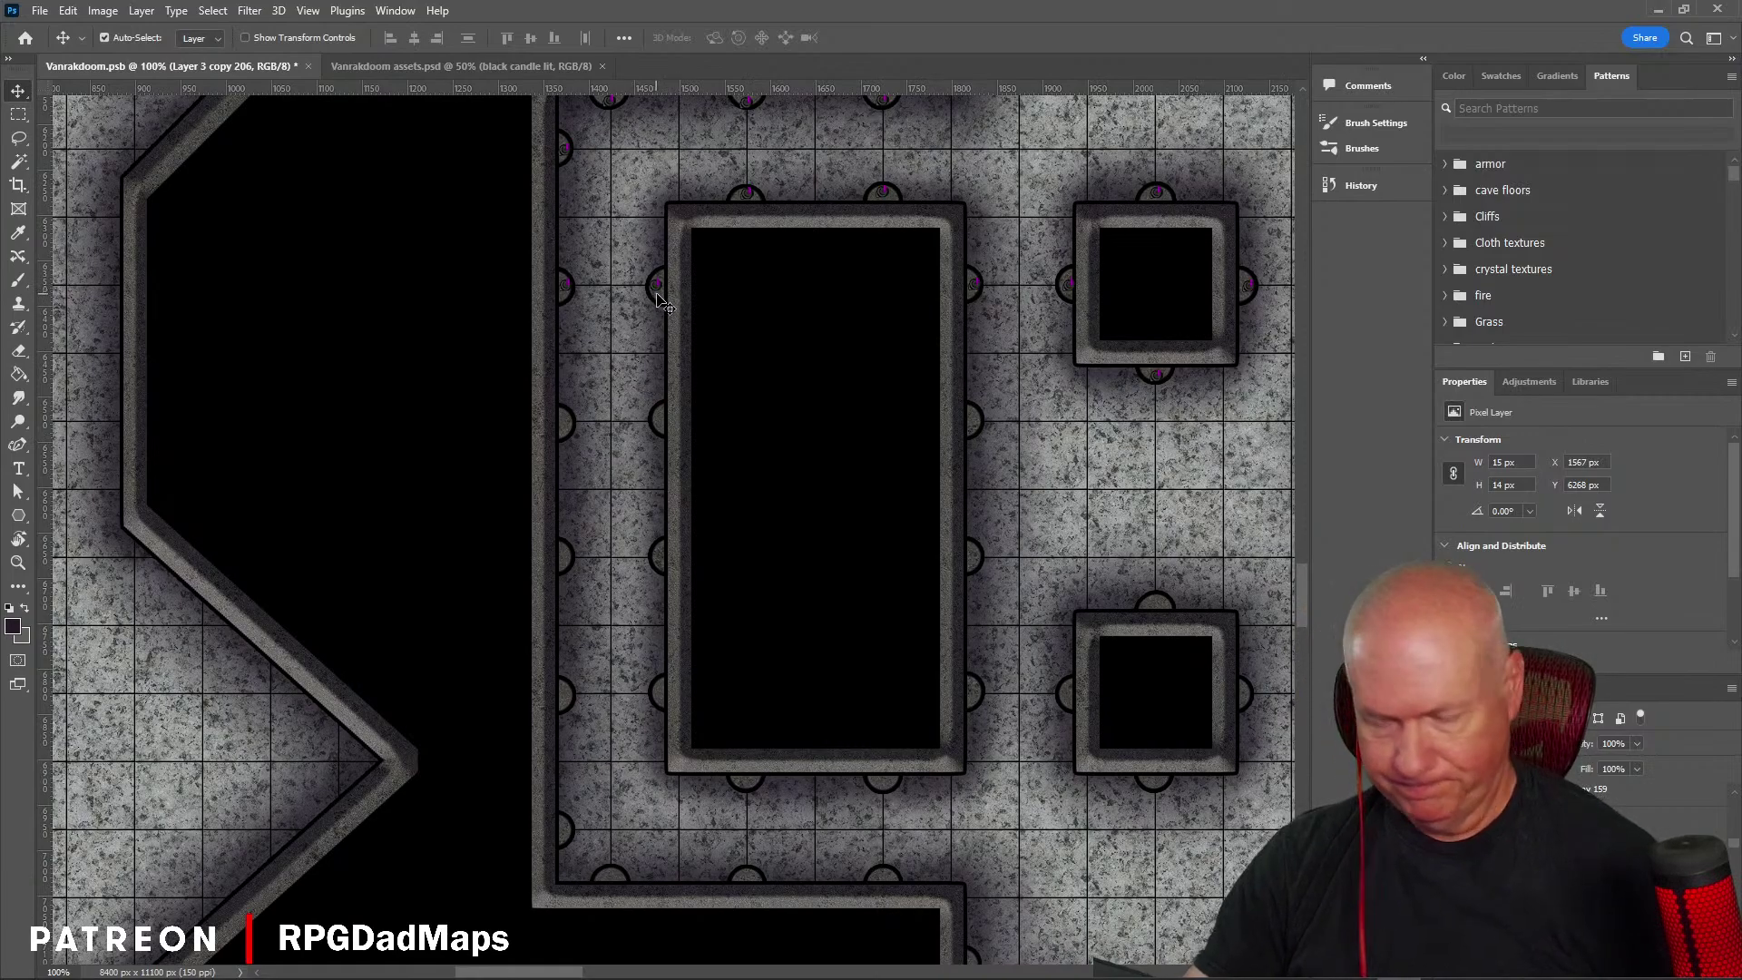
drag(663, 304, 570, 430)
drag(753, 329, 662, 552)
drag(659, 331, 569, 560)
key(ctrl+j)
drag(625, 629, 623, 359)
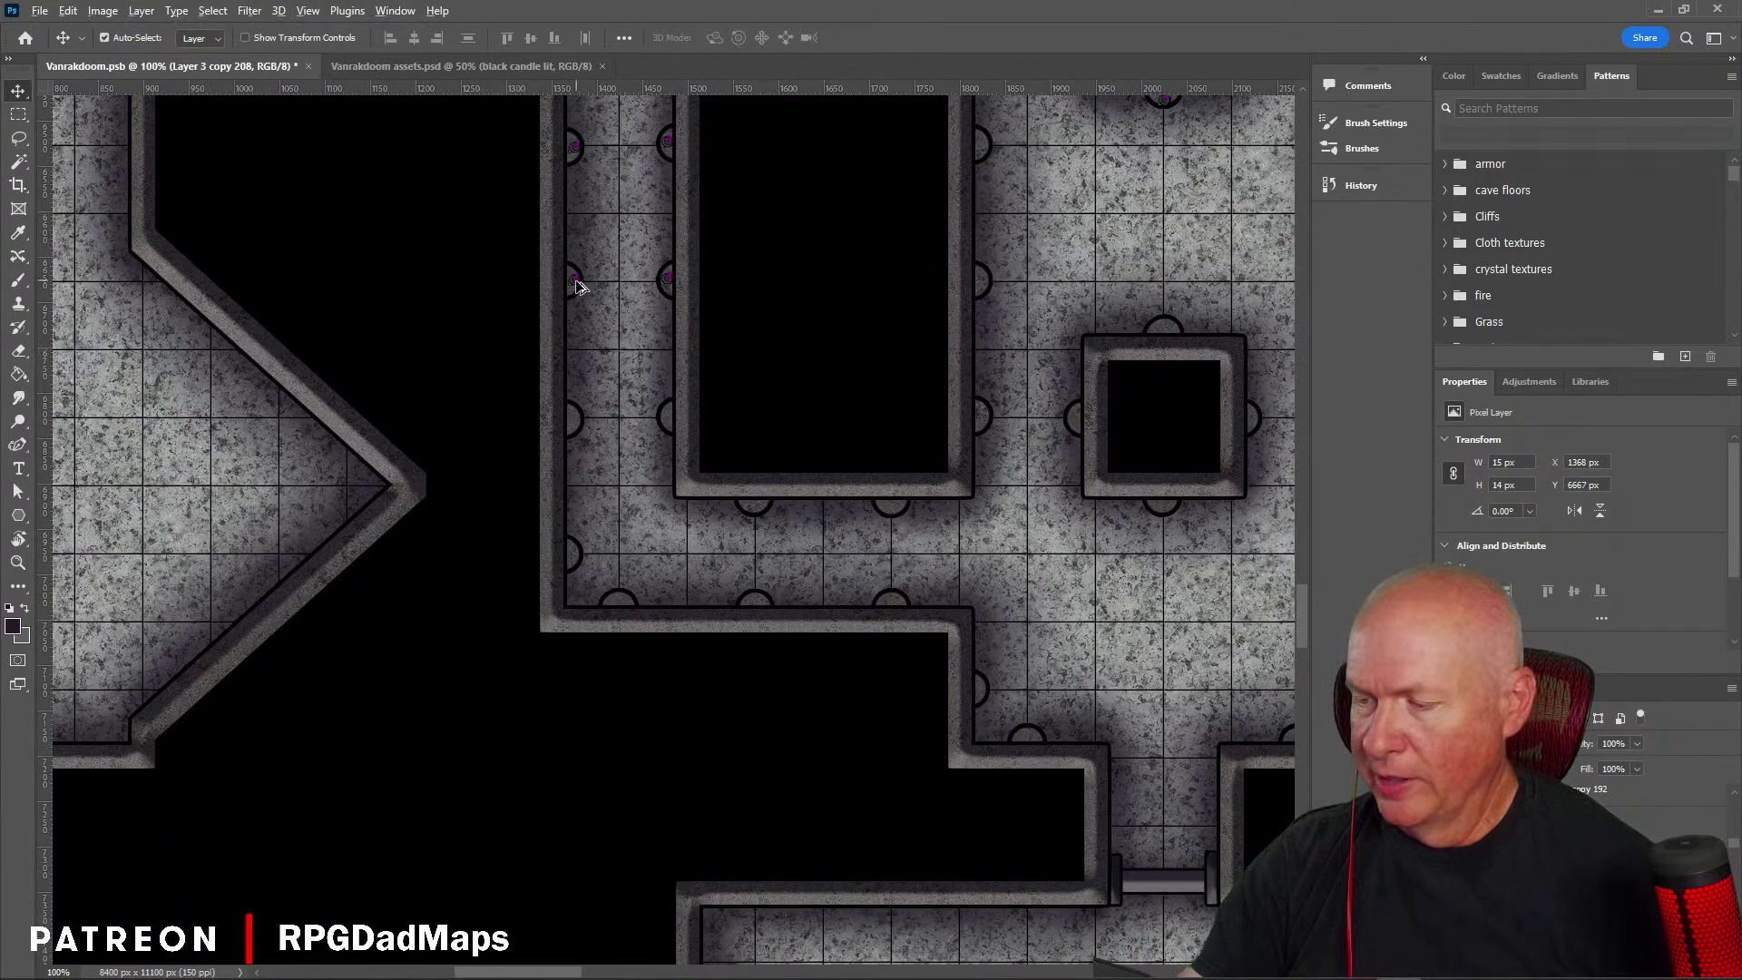
drag(578, 287, 577, 560)
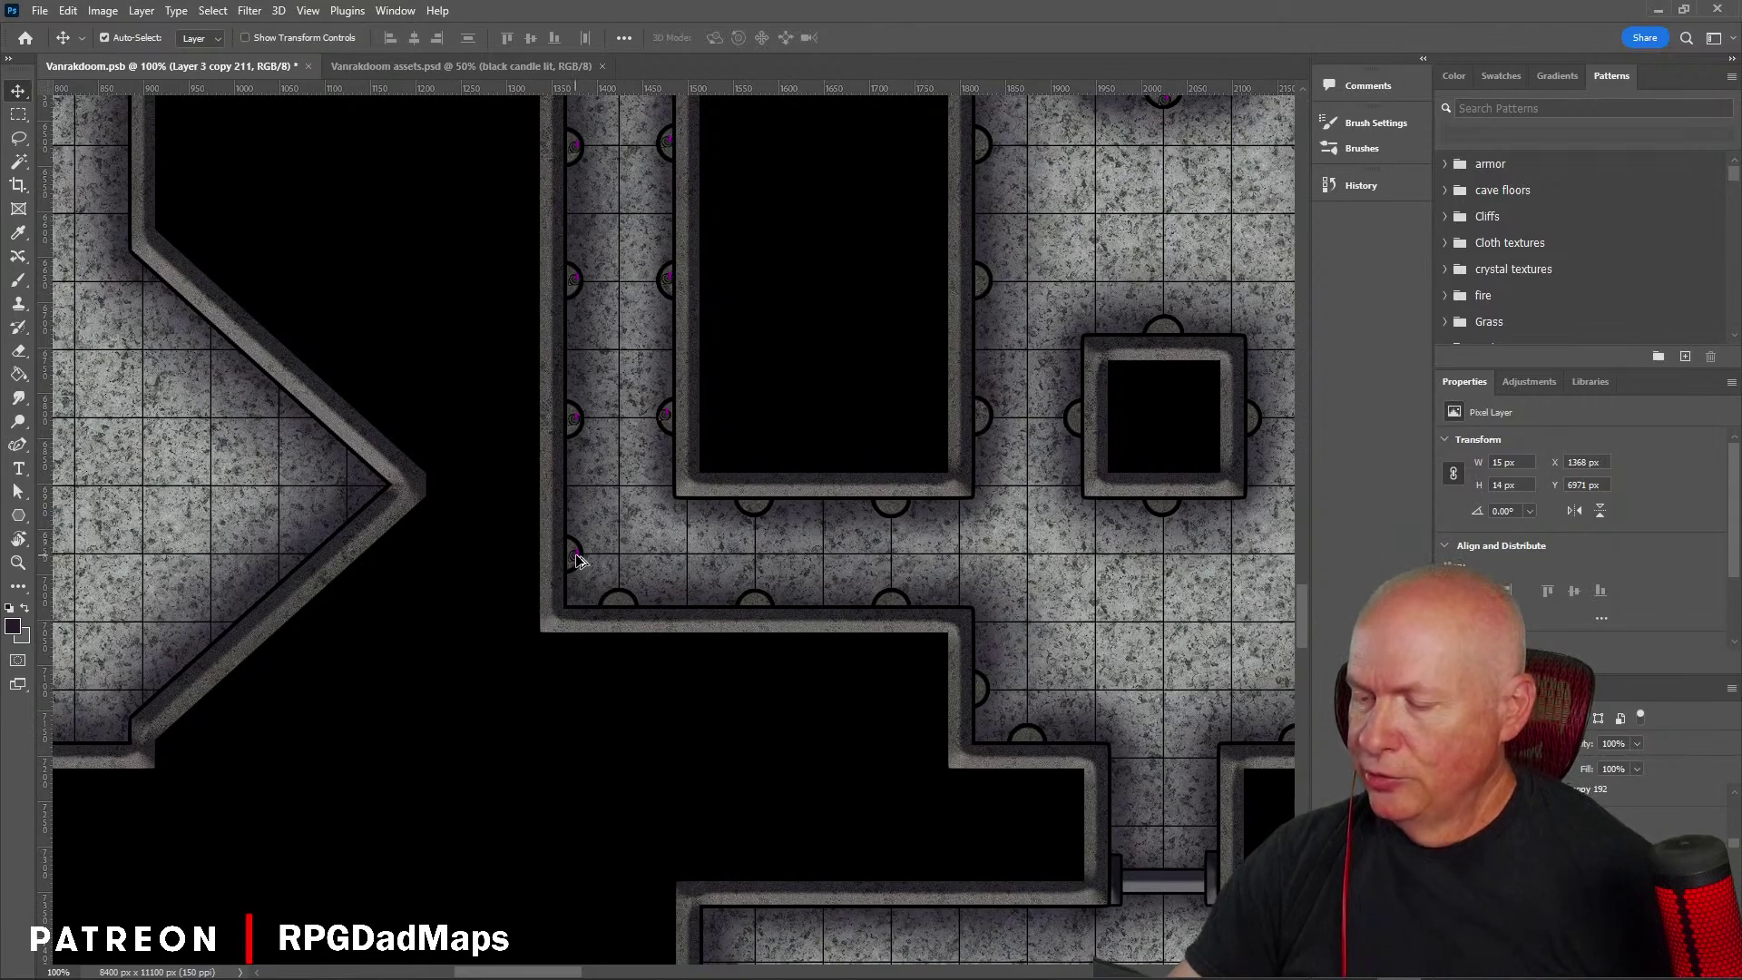
Step: Duplicate candles along the southwest corridor and the stepped wall west of the south door, nudging the last one 4 px left and 4 px up
drag(576, 558, 799, 581)
drag(953, 556, 479, 413)
drag(551, 412, 528, 741)
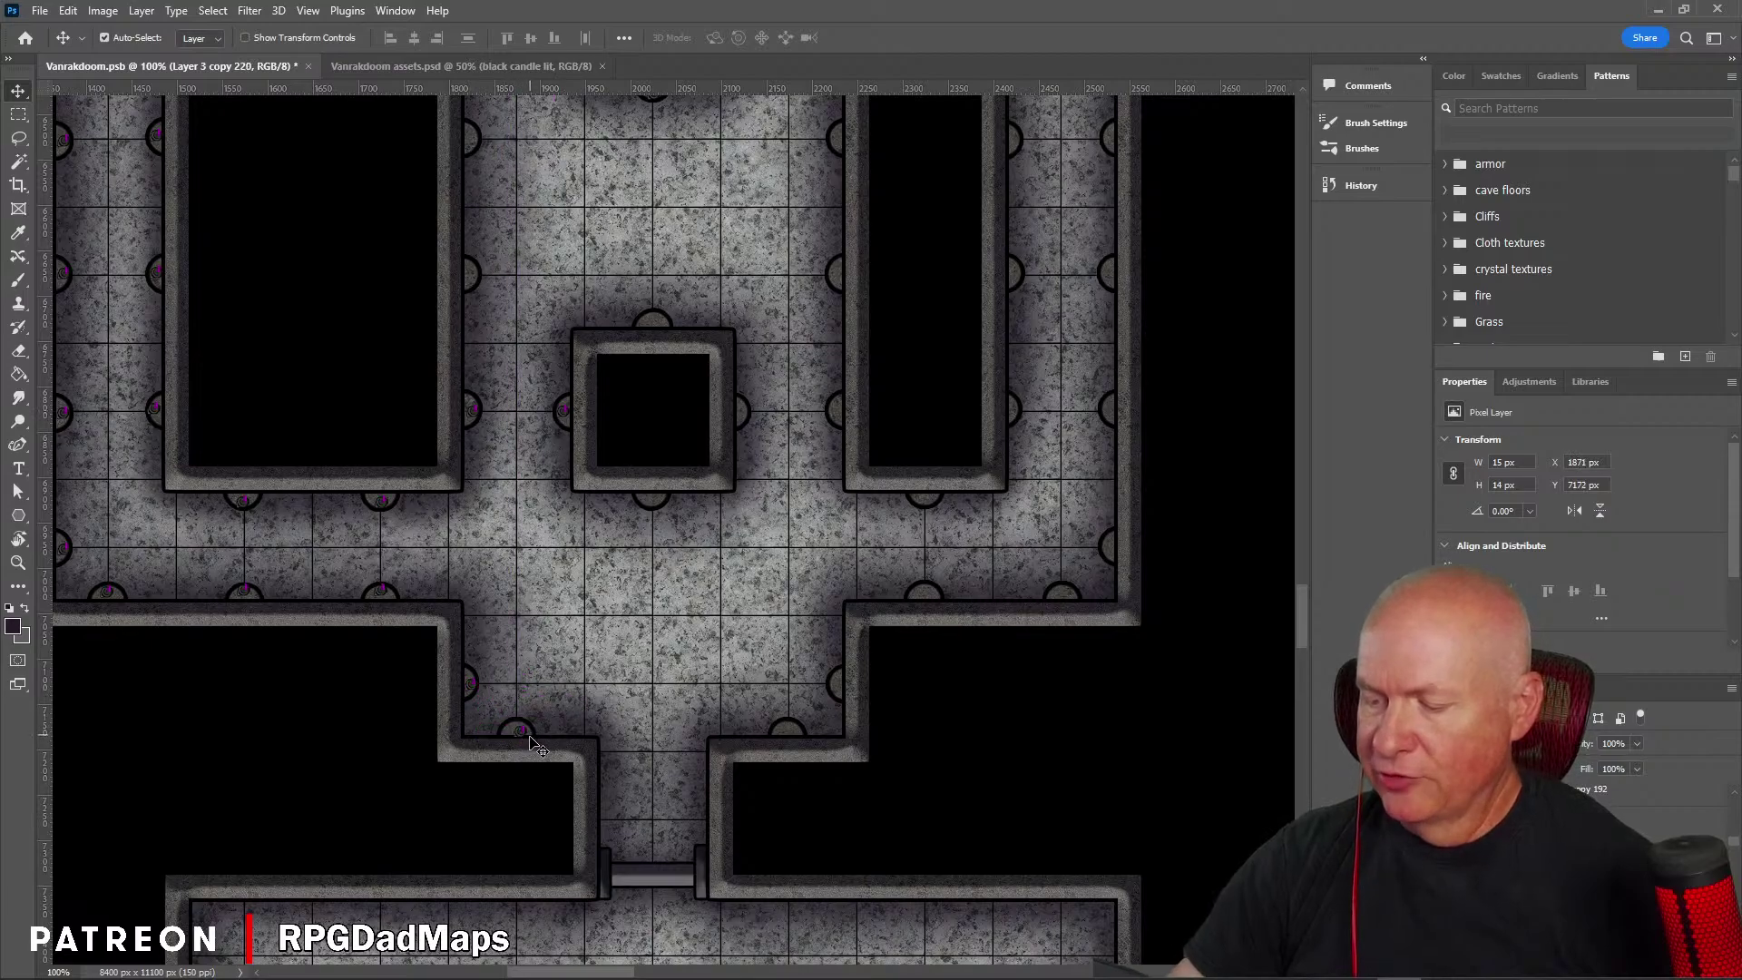
key(Left)
key(Left)
key(Left)
key(Left)
key(Up)
key(Up)
key(Up)
key(Up)
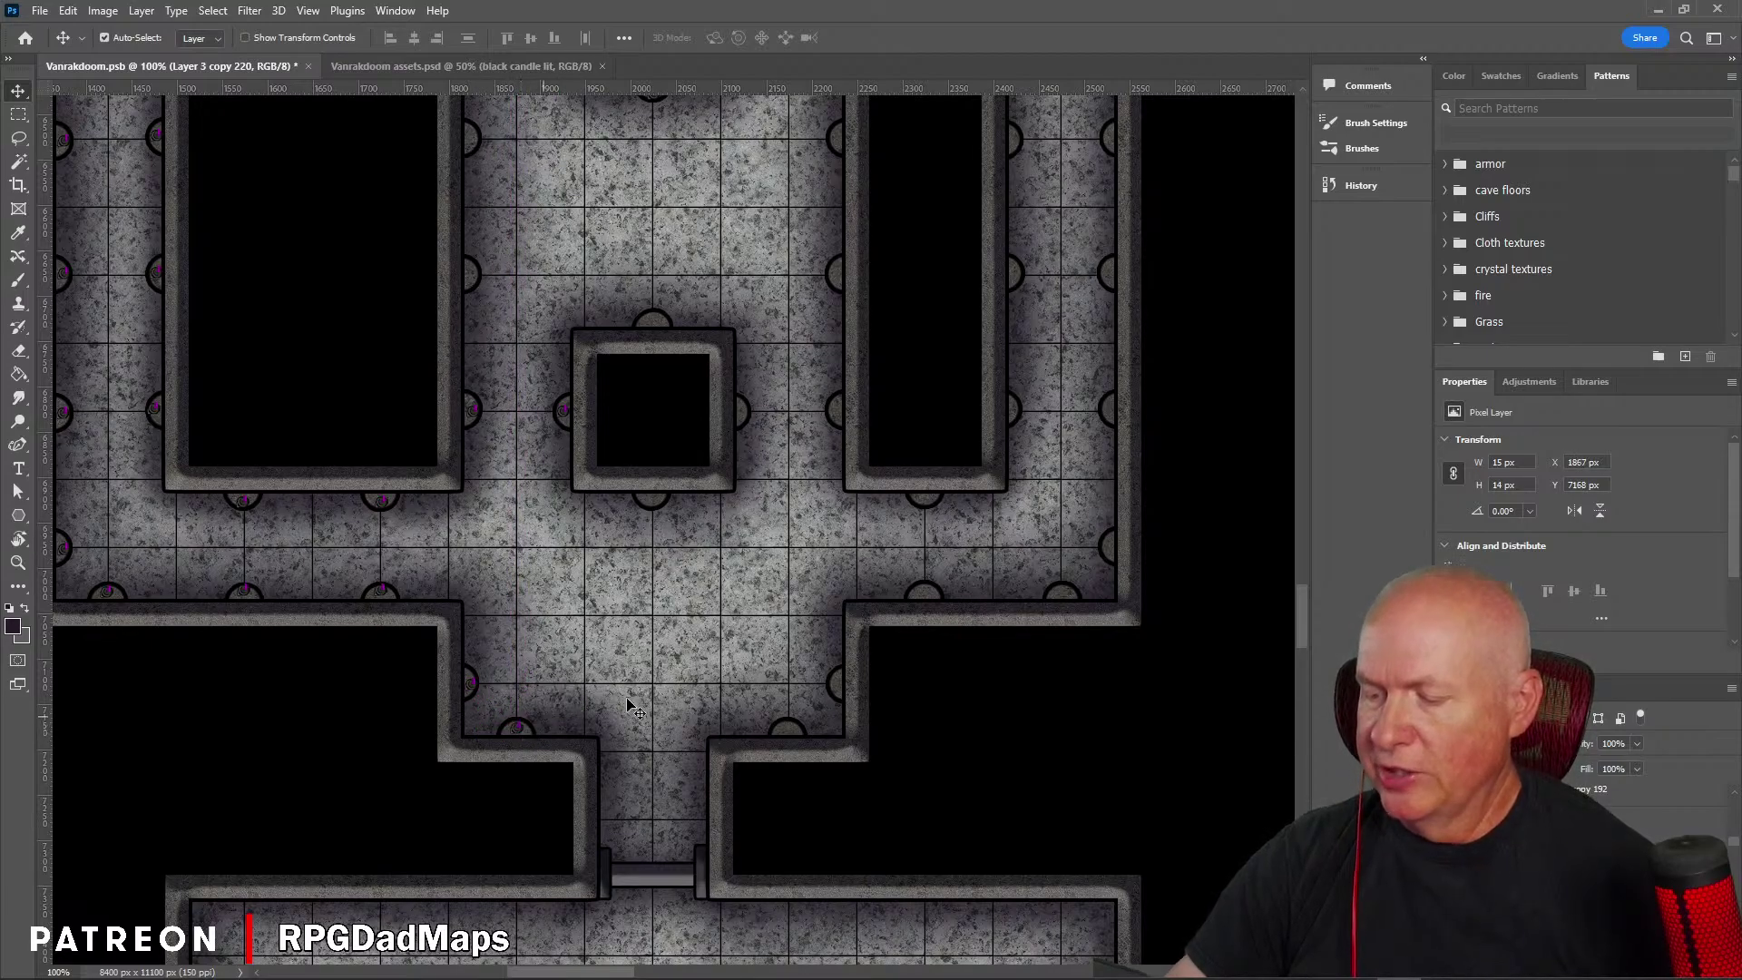
Step: Duplicate candles onto the stepped wall east of the south door, the southeast corner, the southern small square block, and the narrow block's west ledges
drag(632, 617, 411, 444)
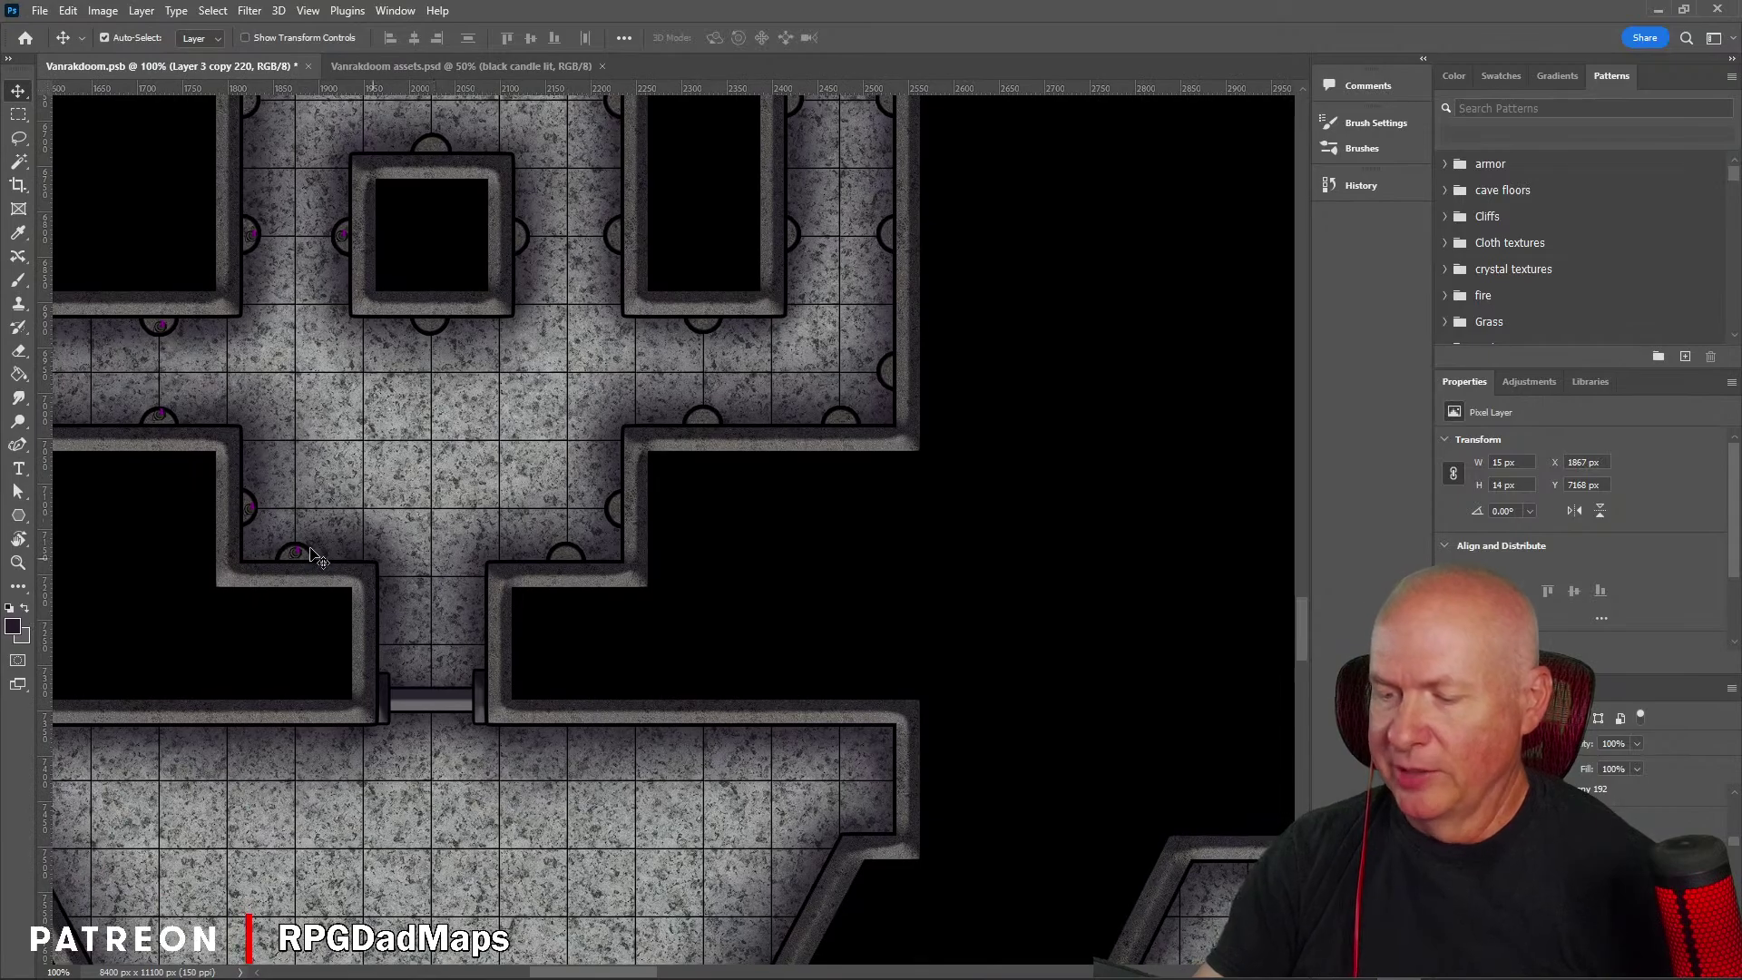
drag(297, 553, 829, 215)
drag(706, 417, 888, 234)
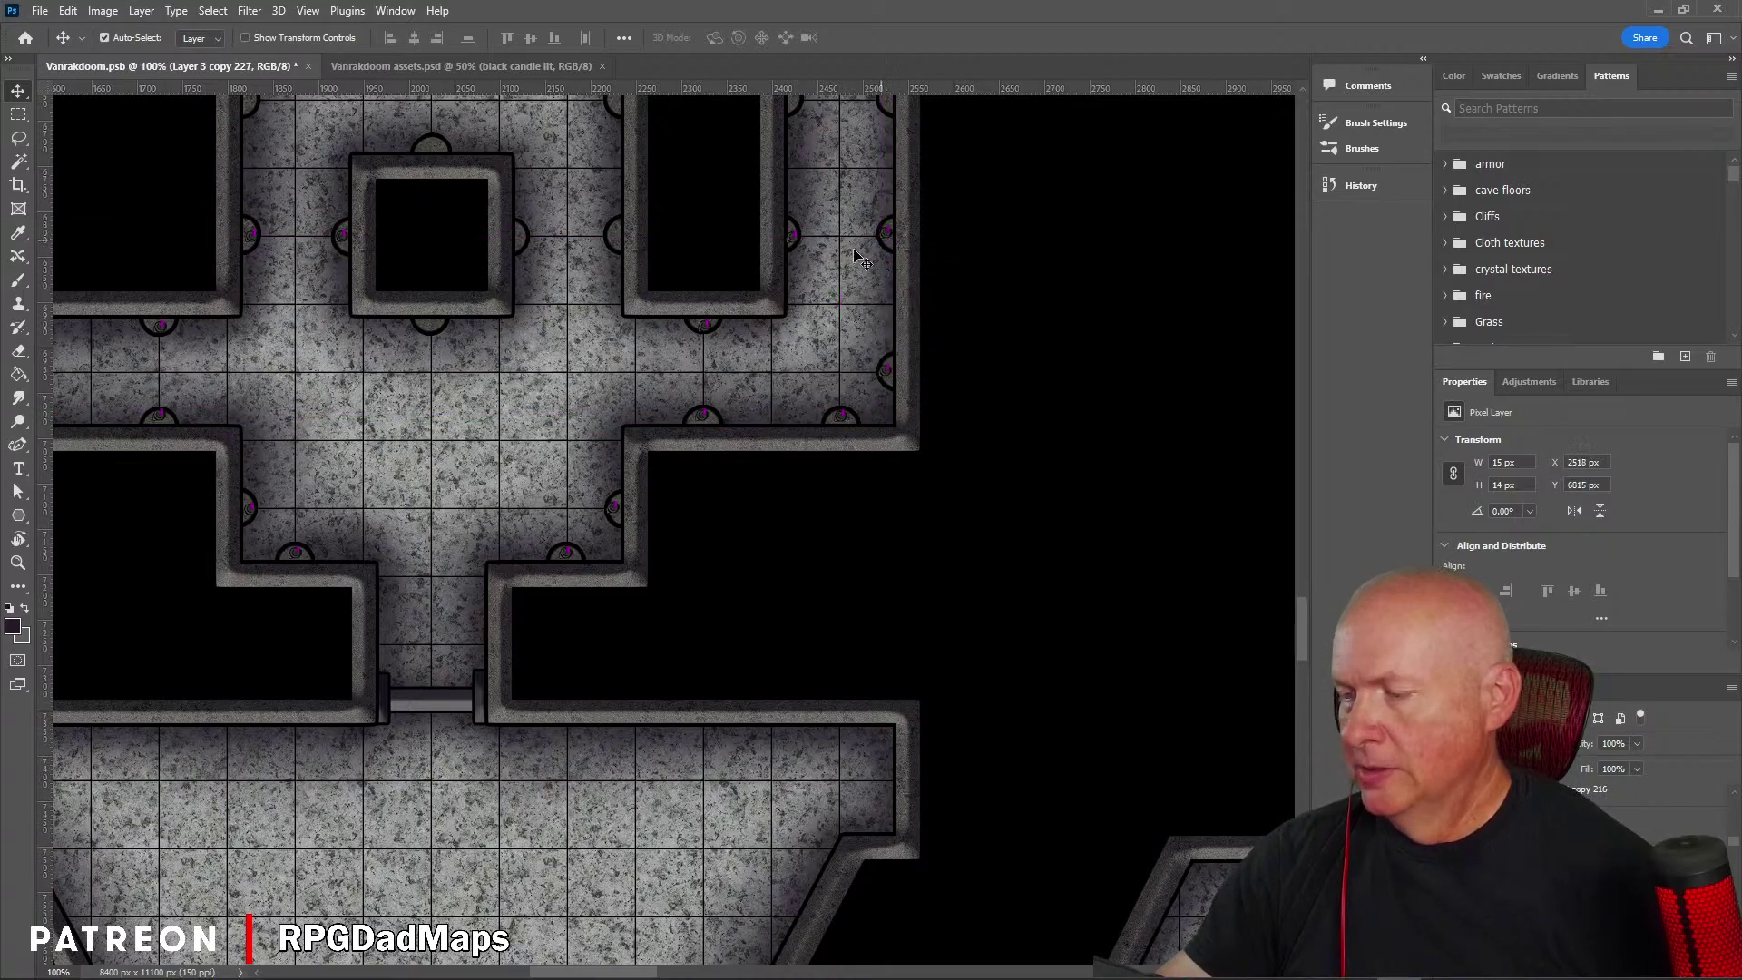
drag(709, 325, 437, 338)
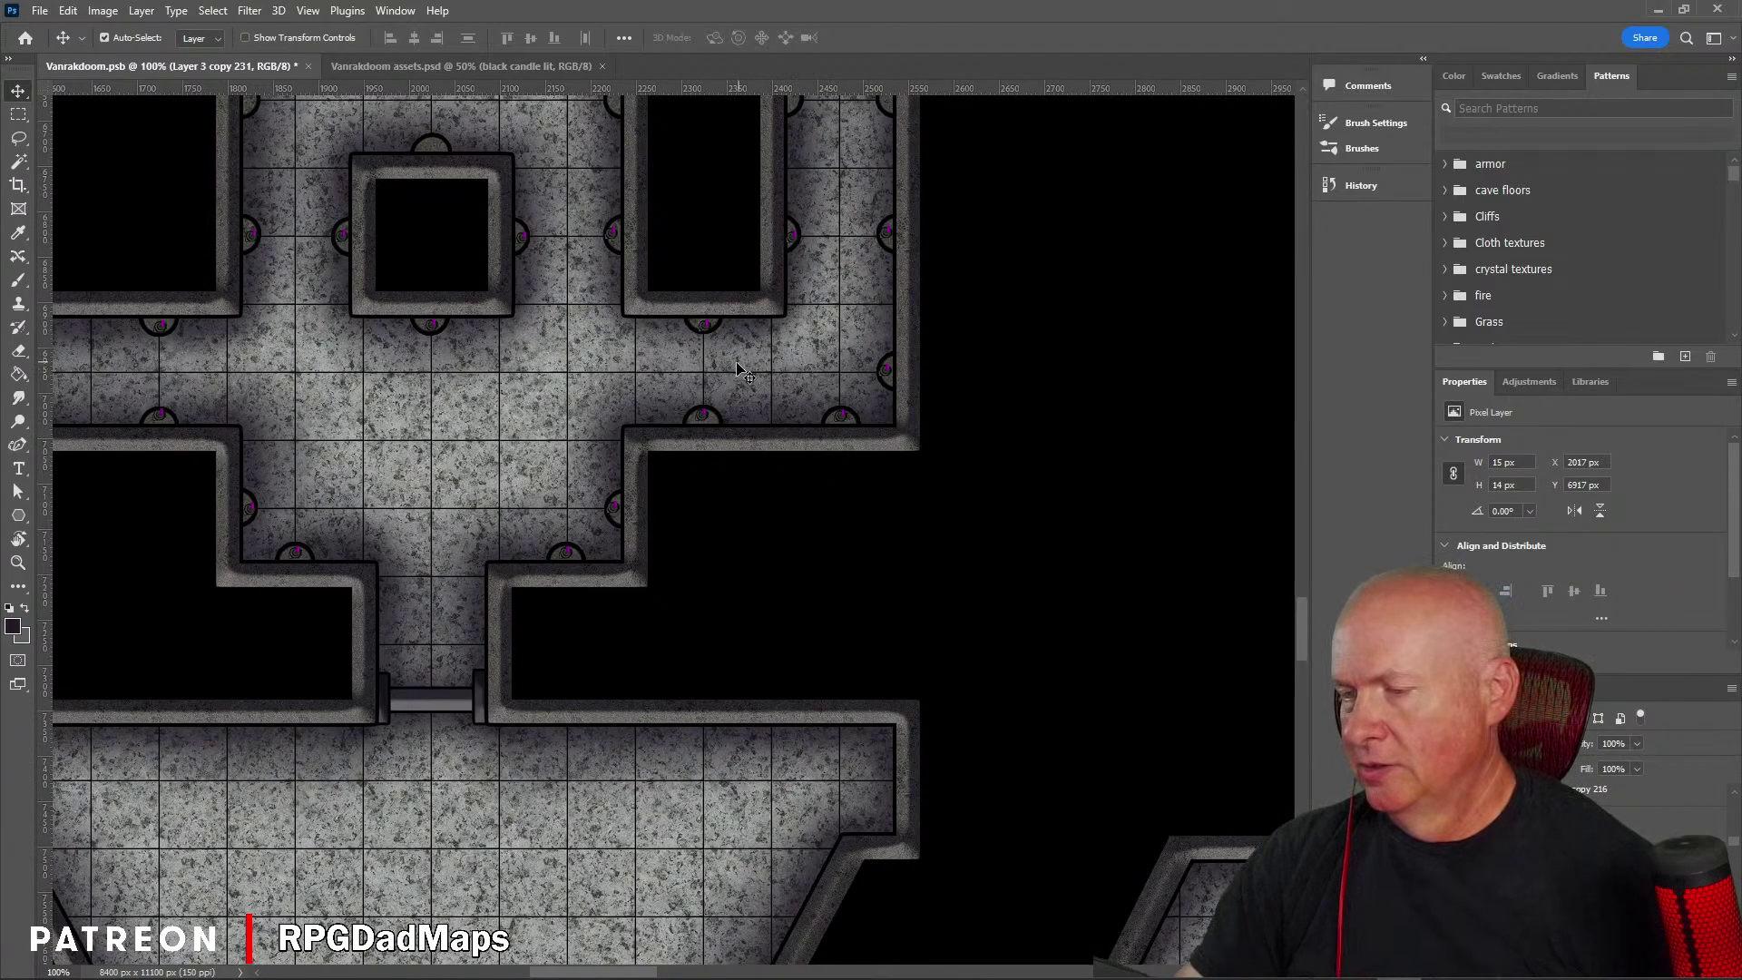
drag(694, 358, 787, 701)
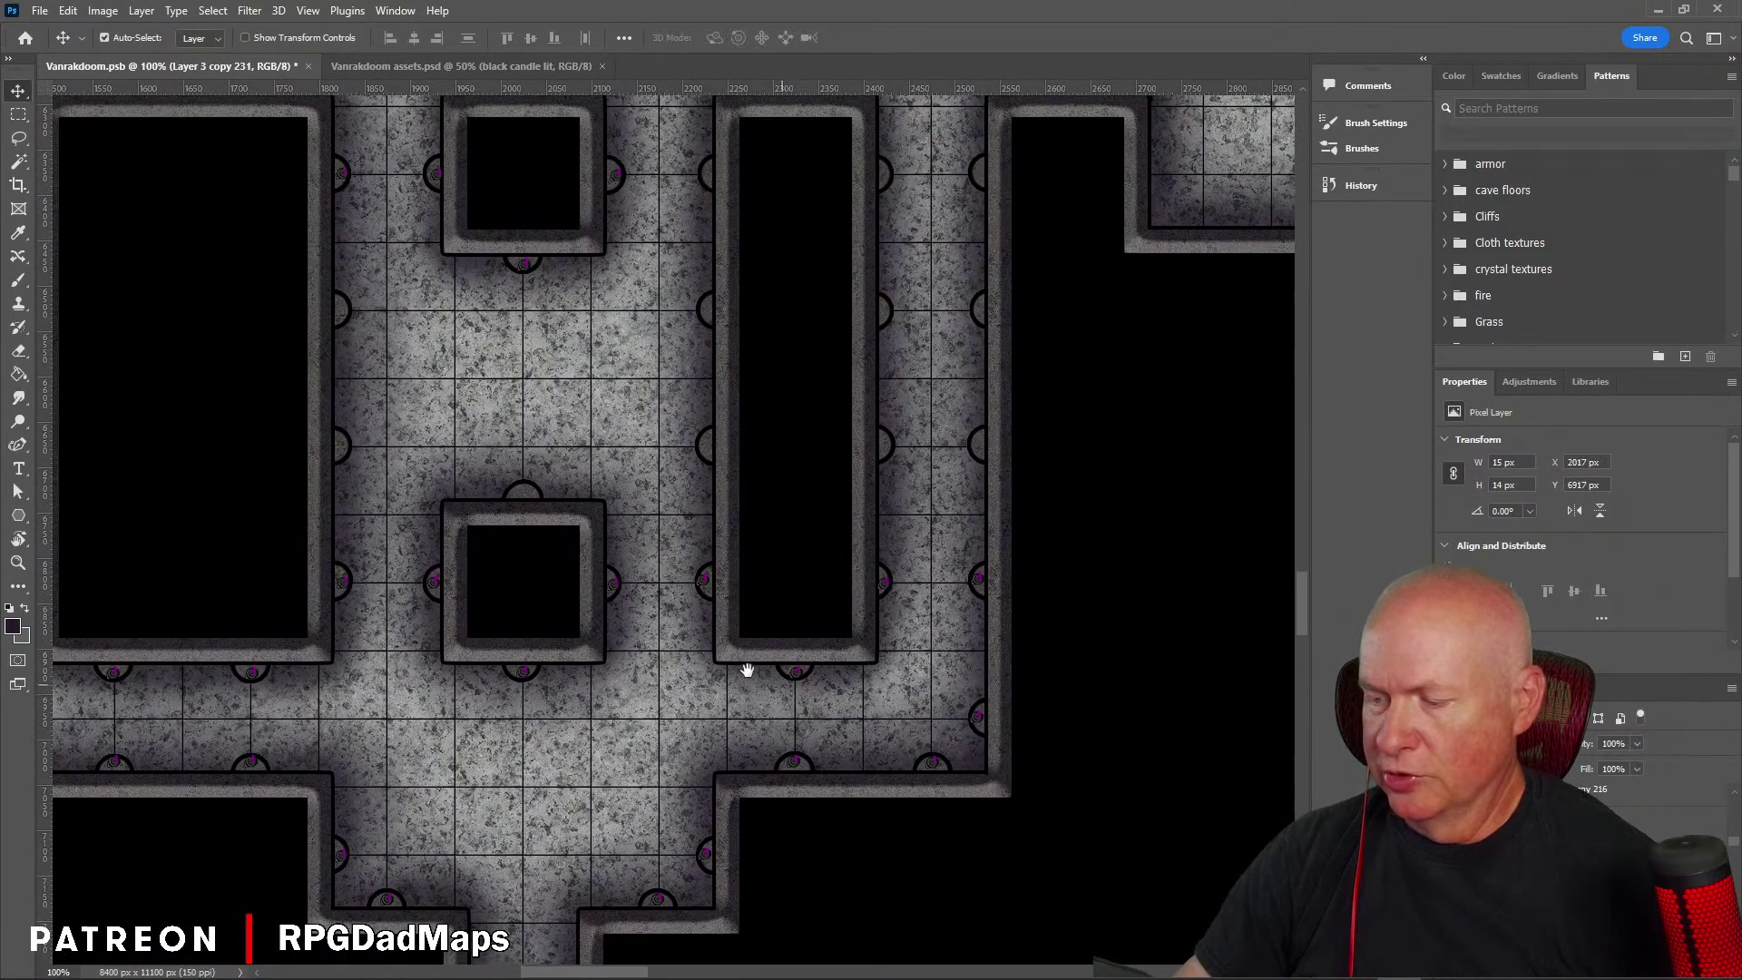
mouse_move(447, 583)
mouse_down()
mouse_move(709, 313)
mouse_move(711, 450)
mouse_move(346, 448)
mouse_move(346, 313)
mouse_move(713, 299)
mouse_move(709, 178)
mouse_up()
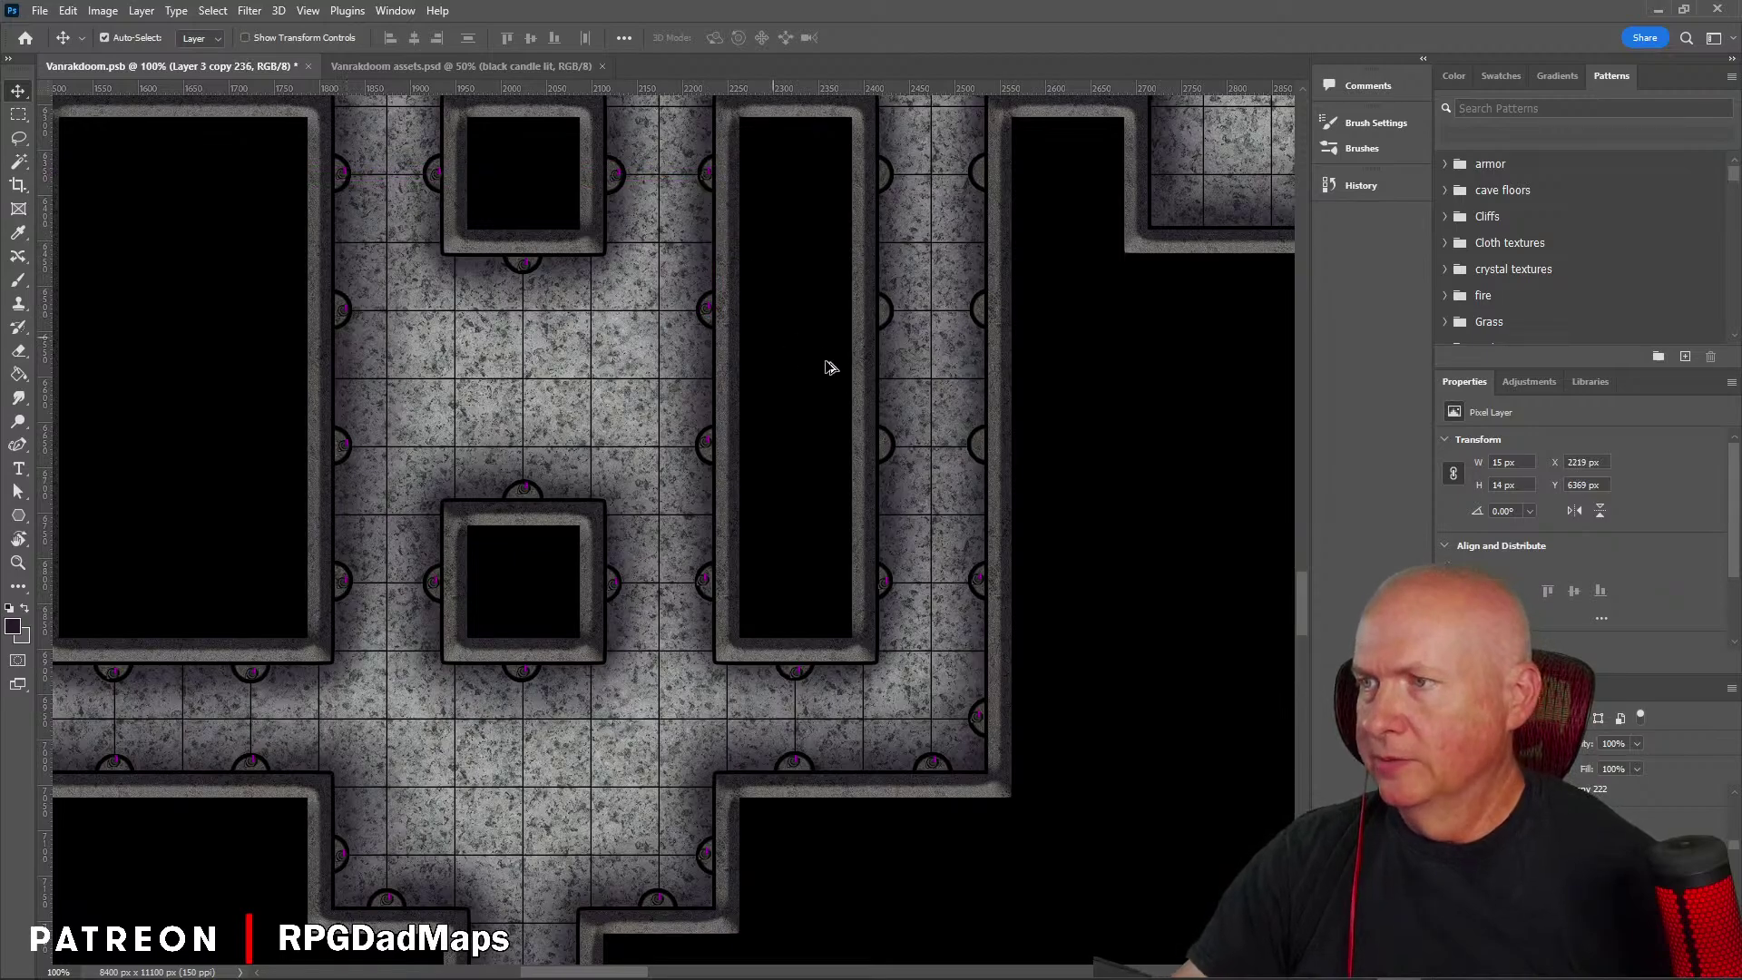
Step: Duplicate candles onto the narrow block's north and east ledges, the facing east corridor wall, and the ledges beside the enclosed room's southwest door
mouse_move(916, 465)
mouse_down()
mouse_move(793, 486)
mouse_move(673, 578)
mouse_up()
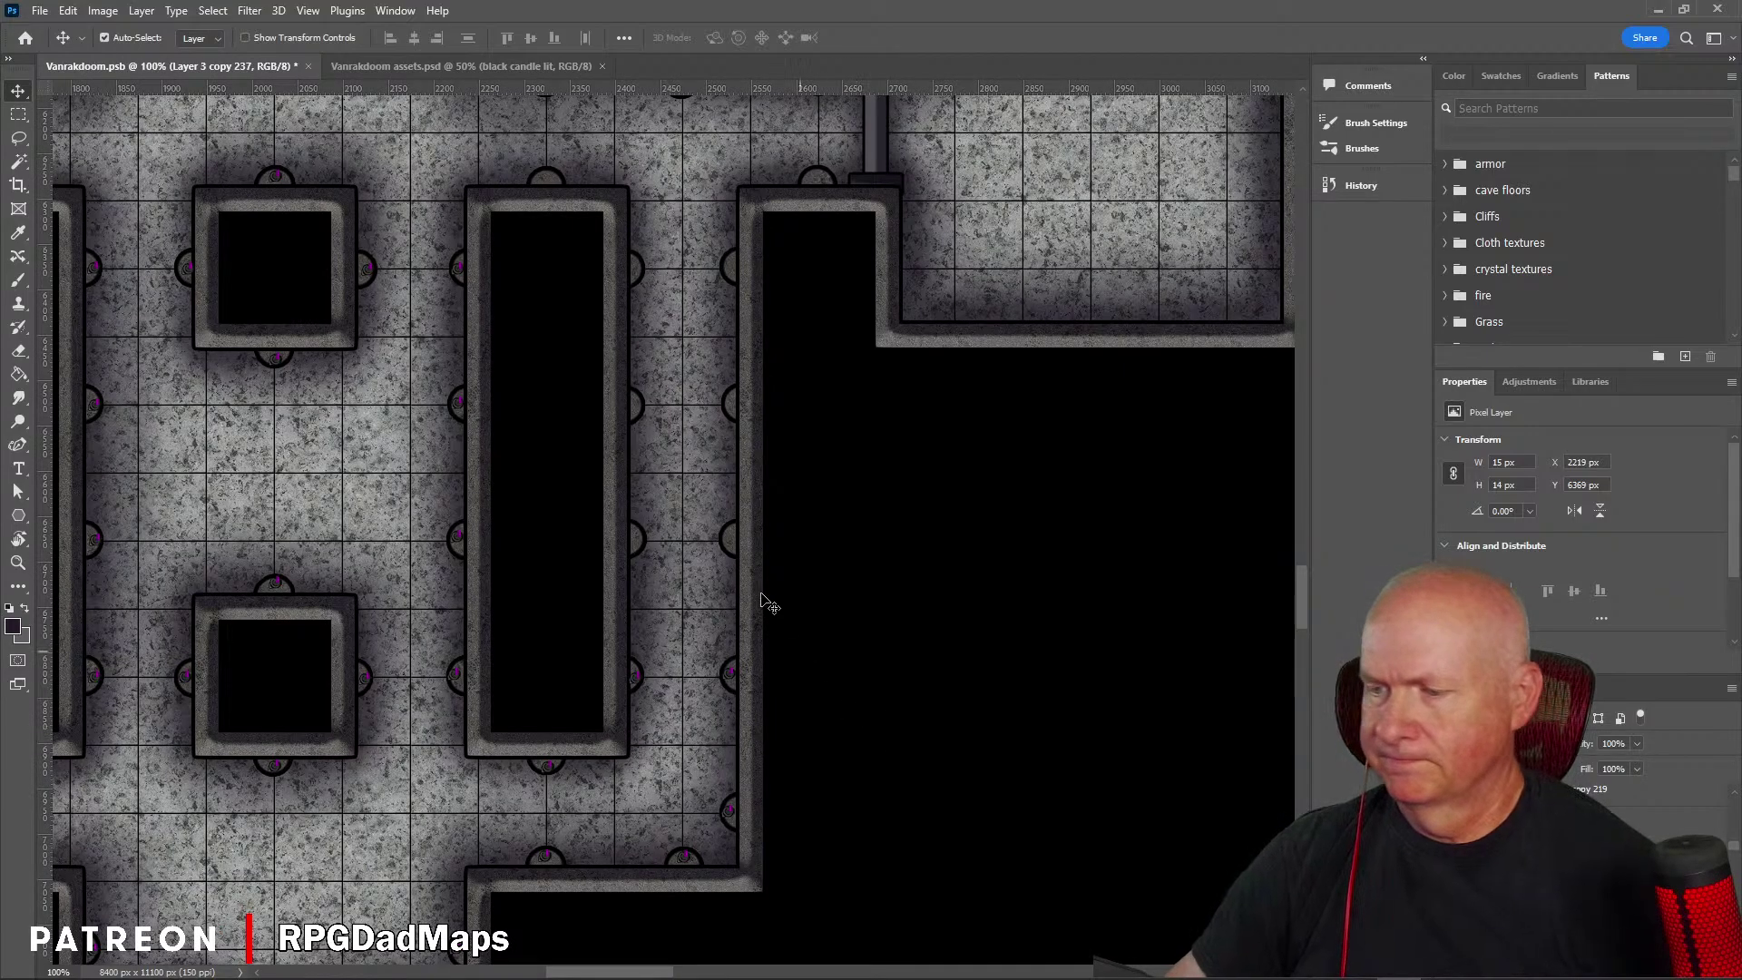
drag(662, 414, 662, 494)
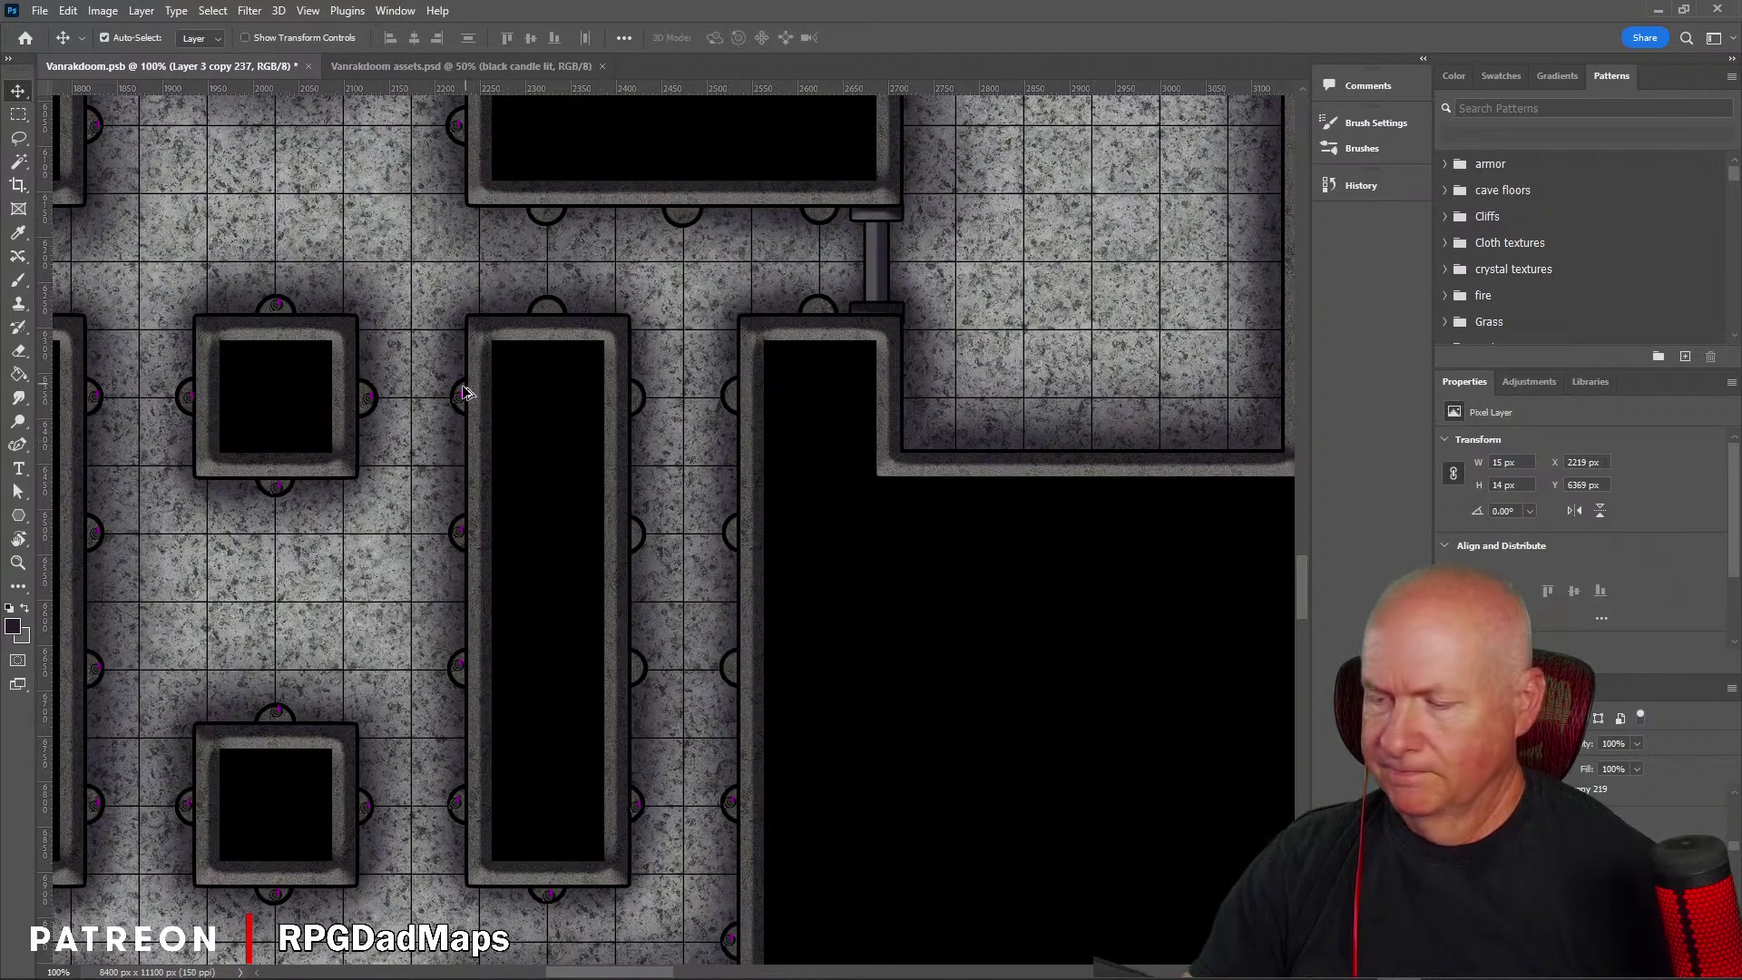
drag(461, 403, 642, 401)
key(ctrl+j)
drag(684, 513, 599, 259)
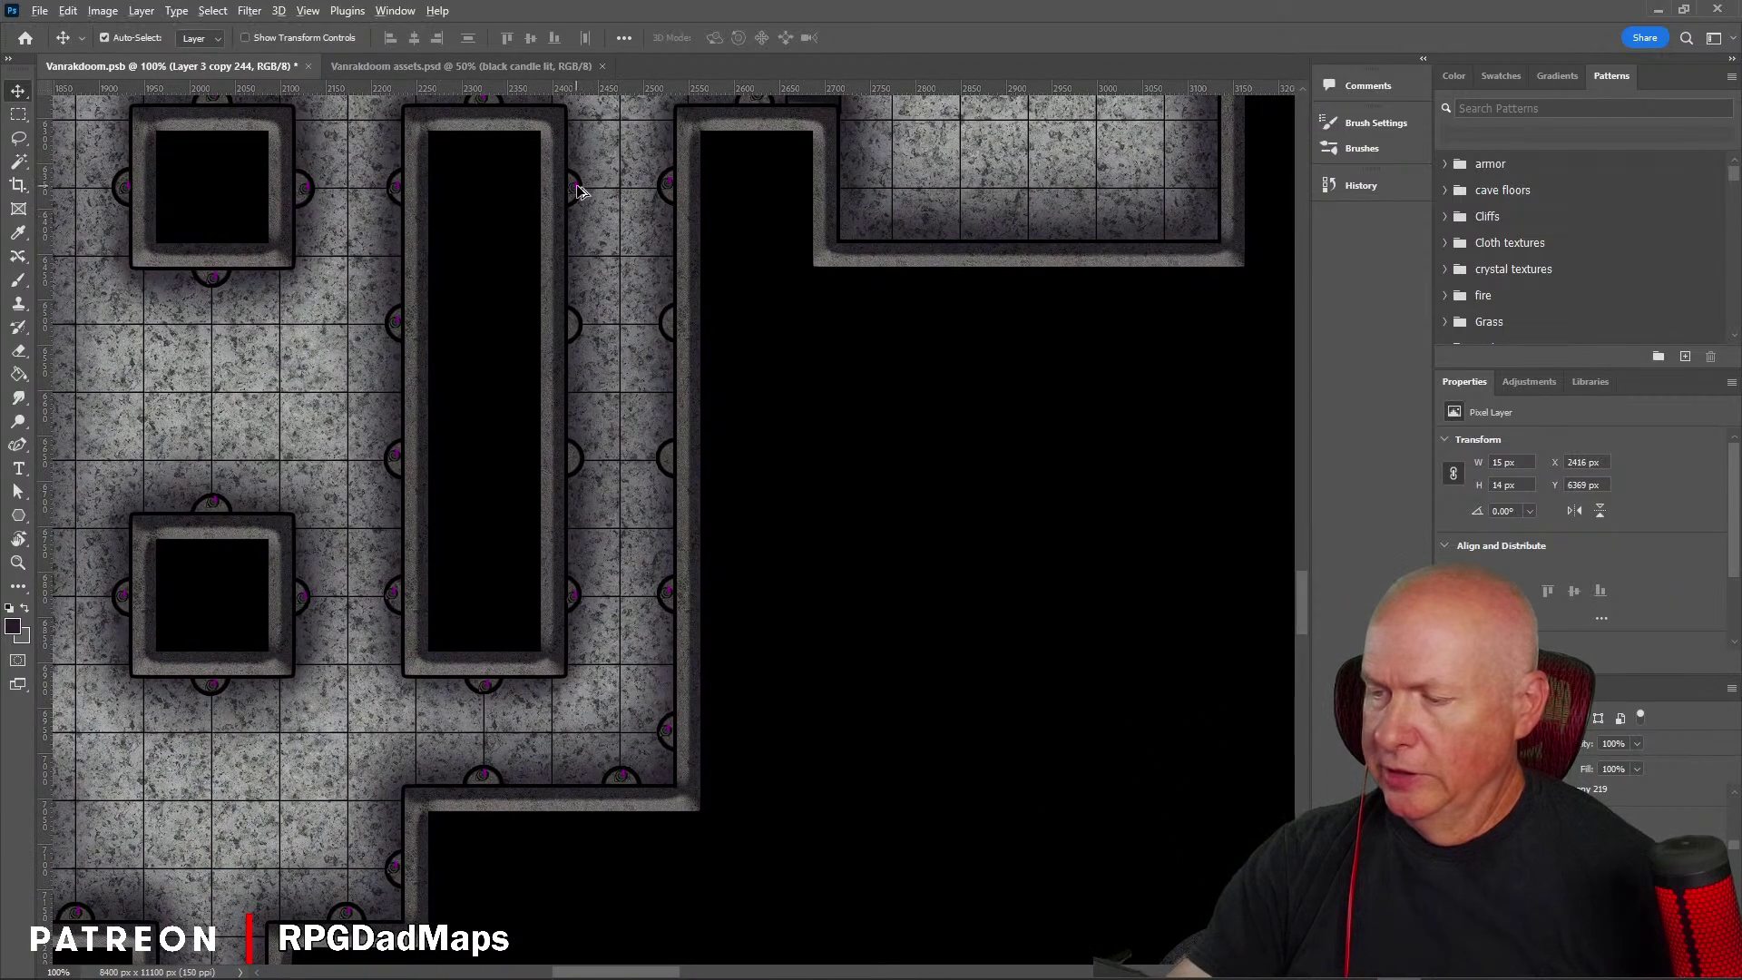
drag(575, 188, 667, 470)
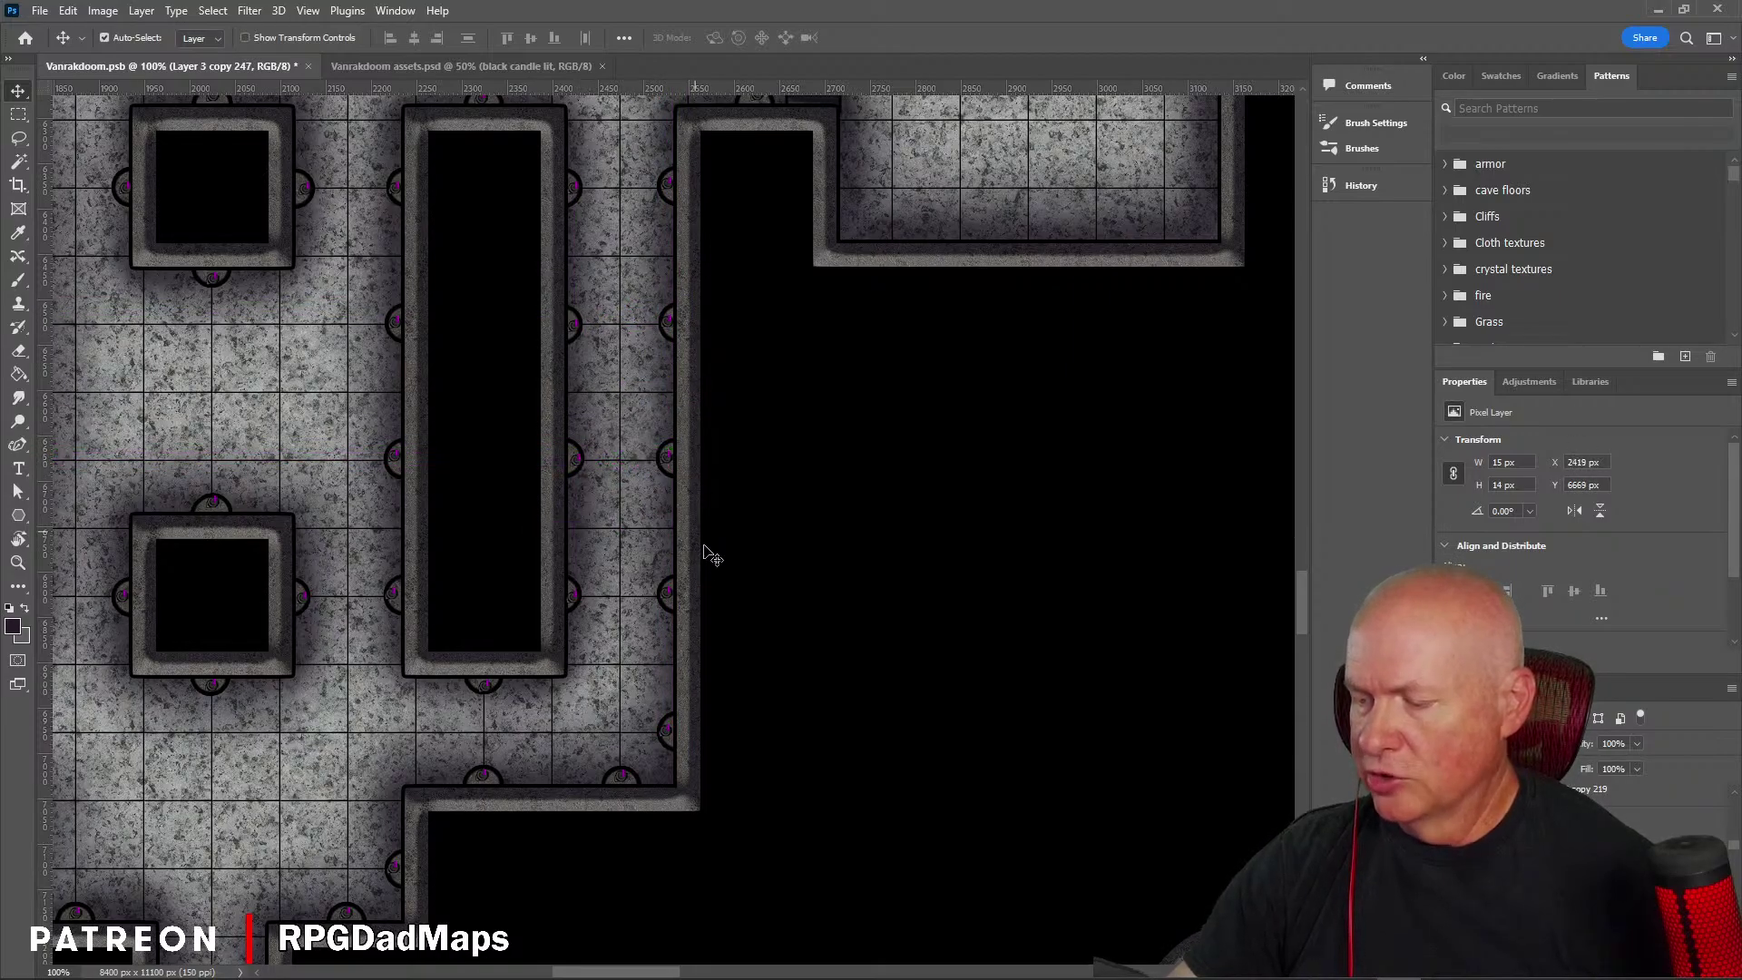
key(ctrl+j)
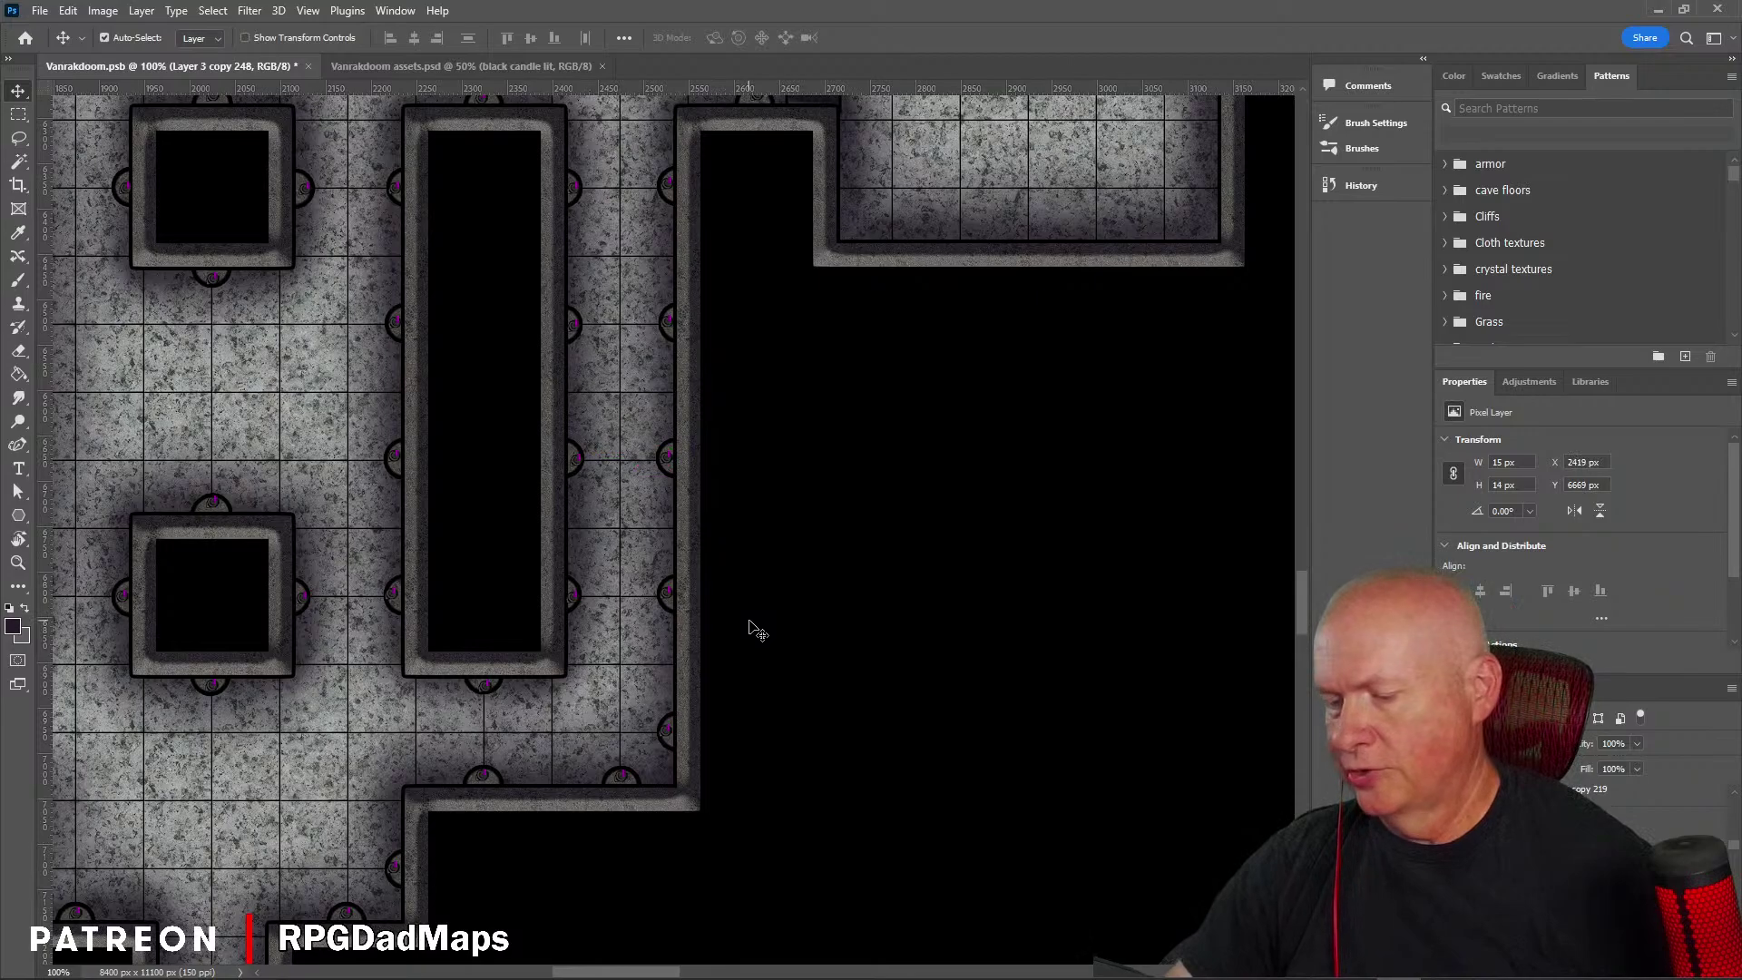
Step: Inspect the corridors across the map for wall ledges still without a candle
scroll(756, 629, down, 1)
scroll(756, 629, down, 1)
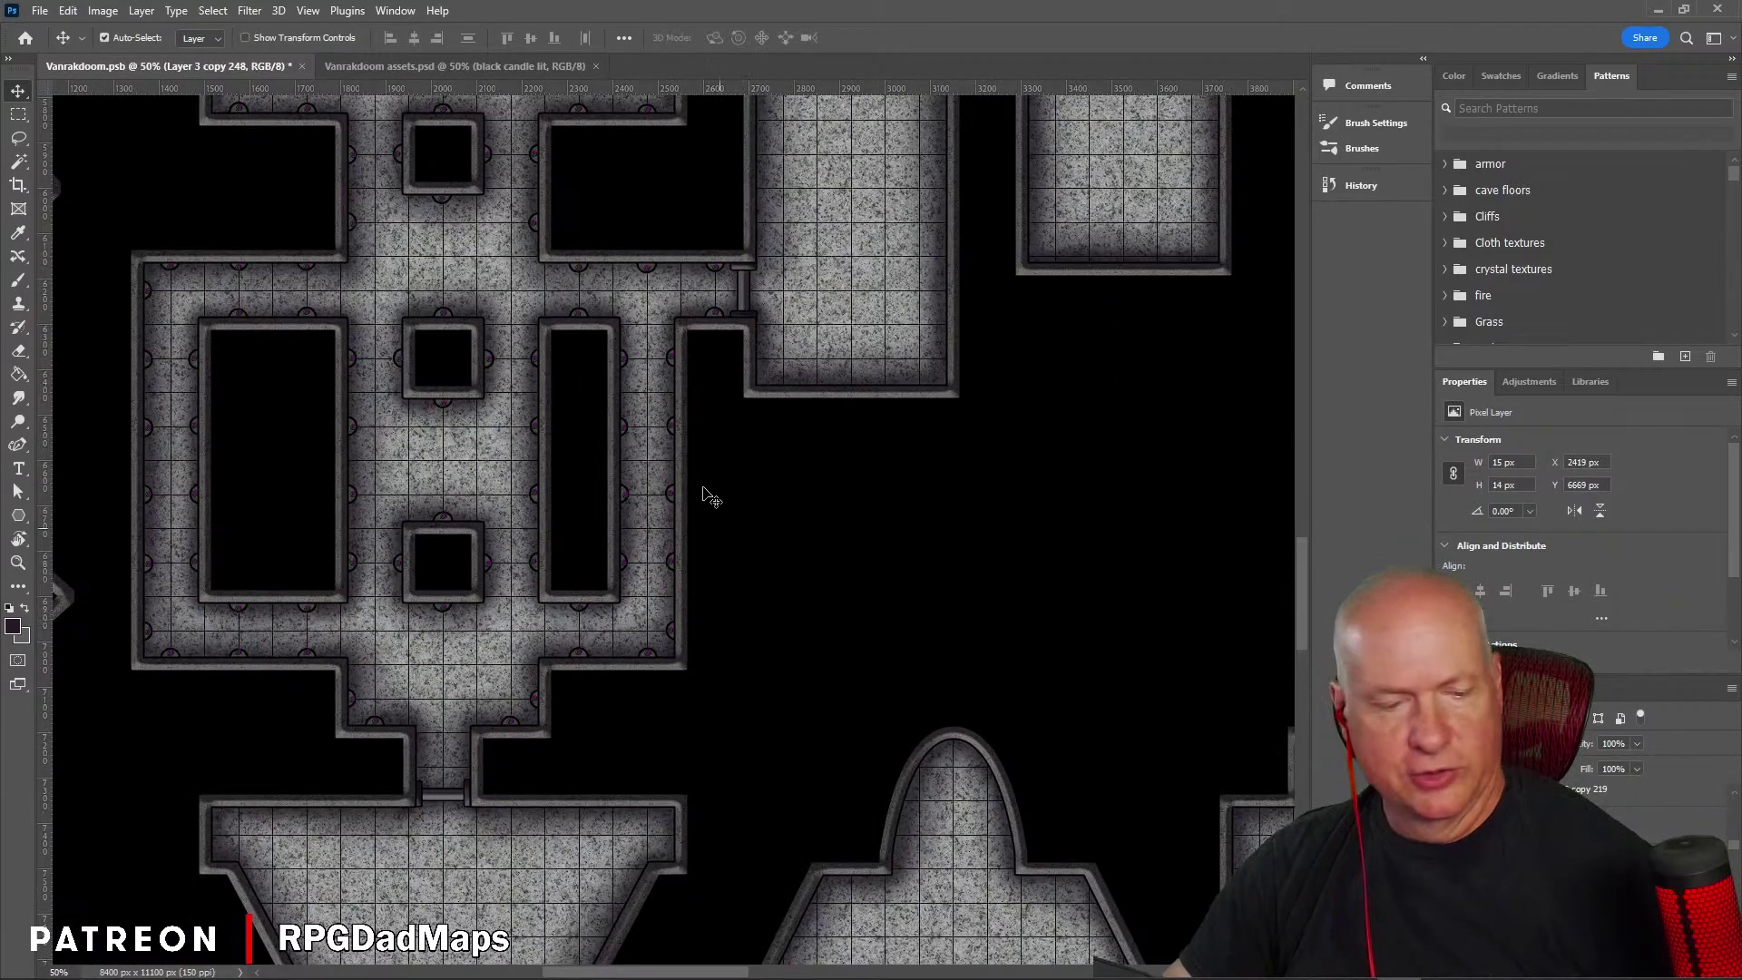
drag(704, 405, 700, 731)
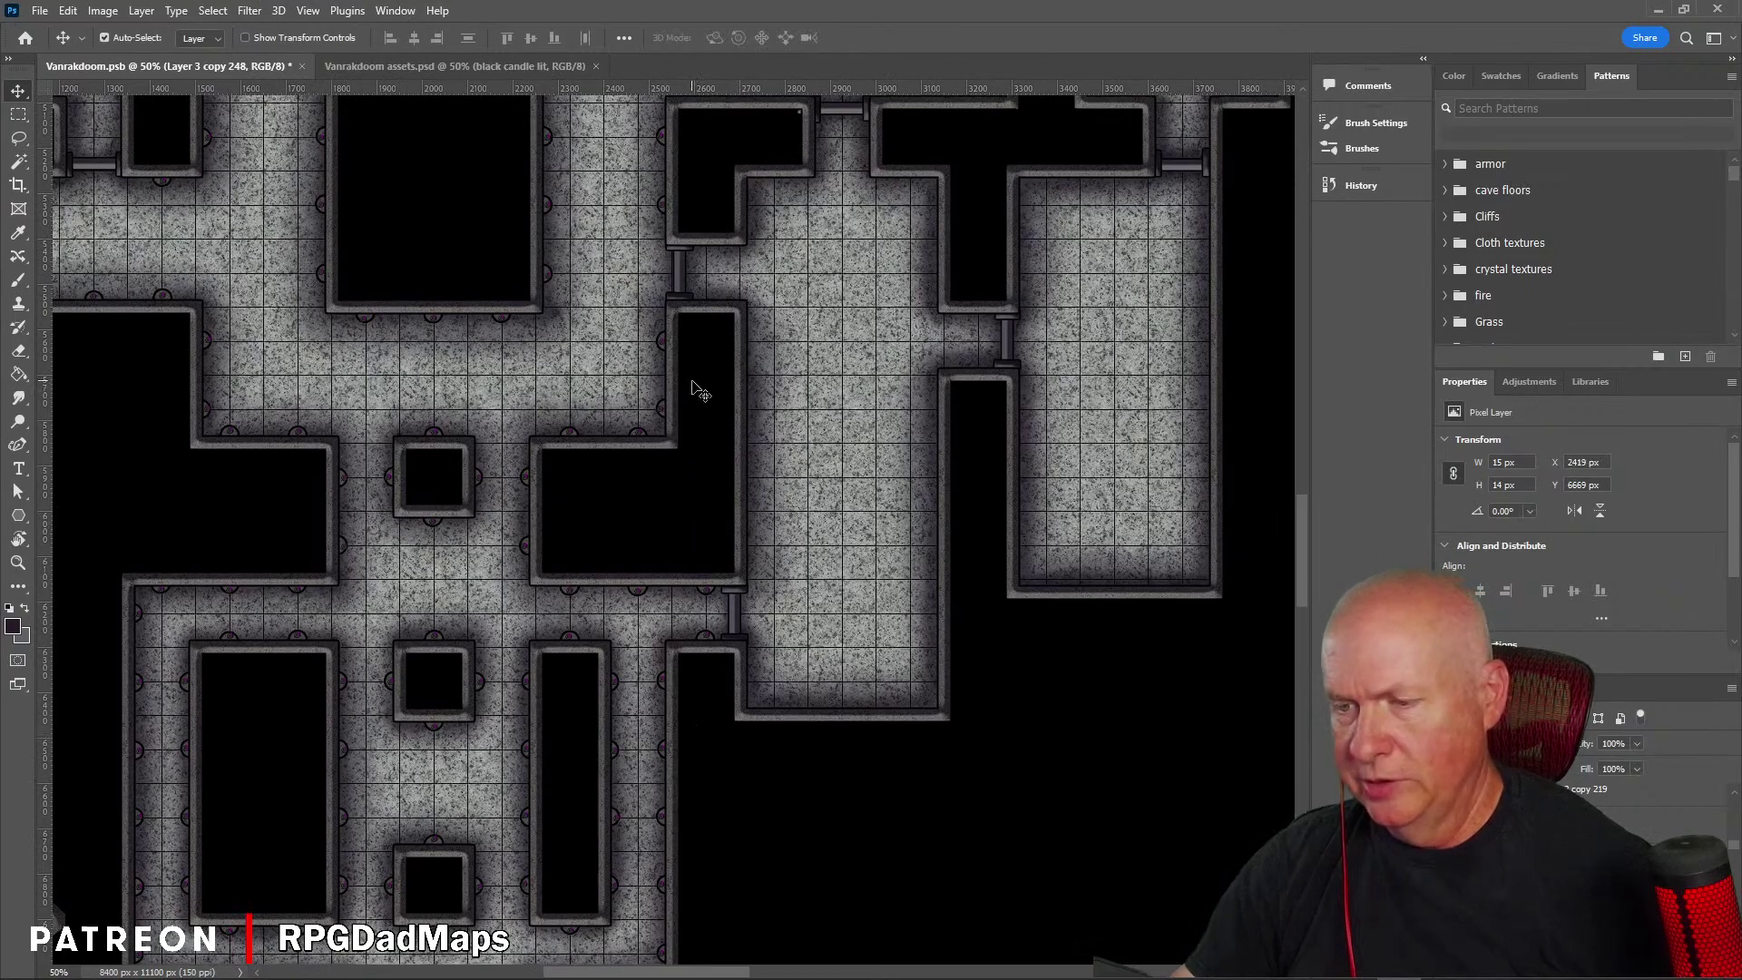
scroll(693, 383, up, 2)
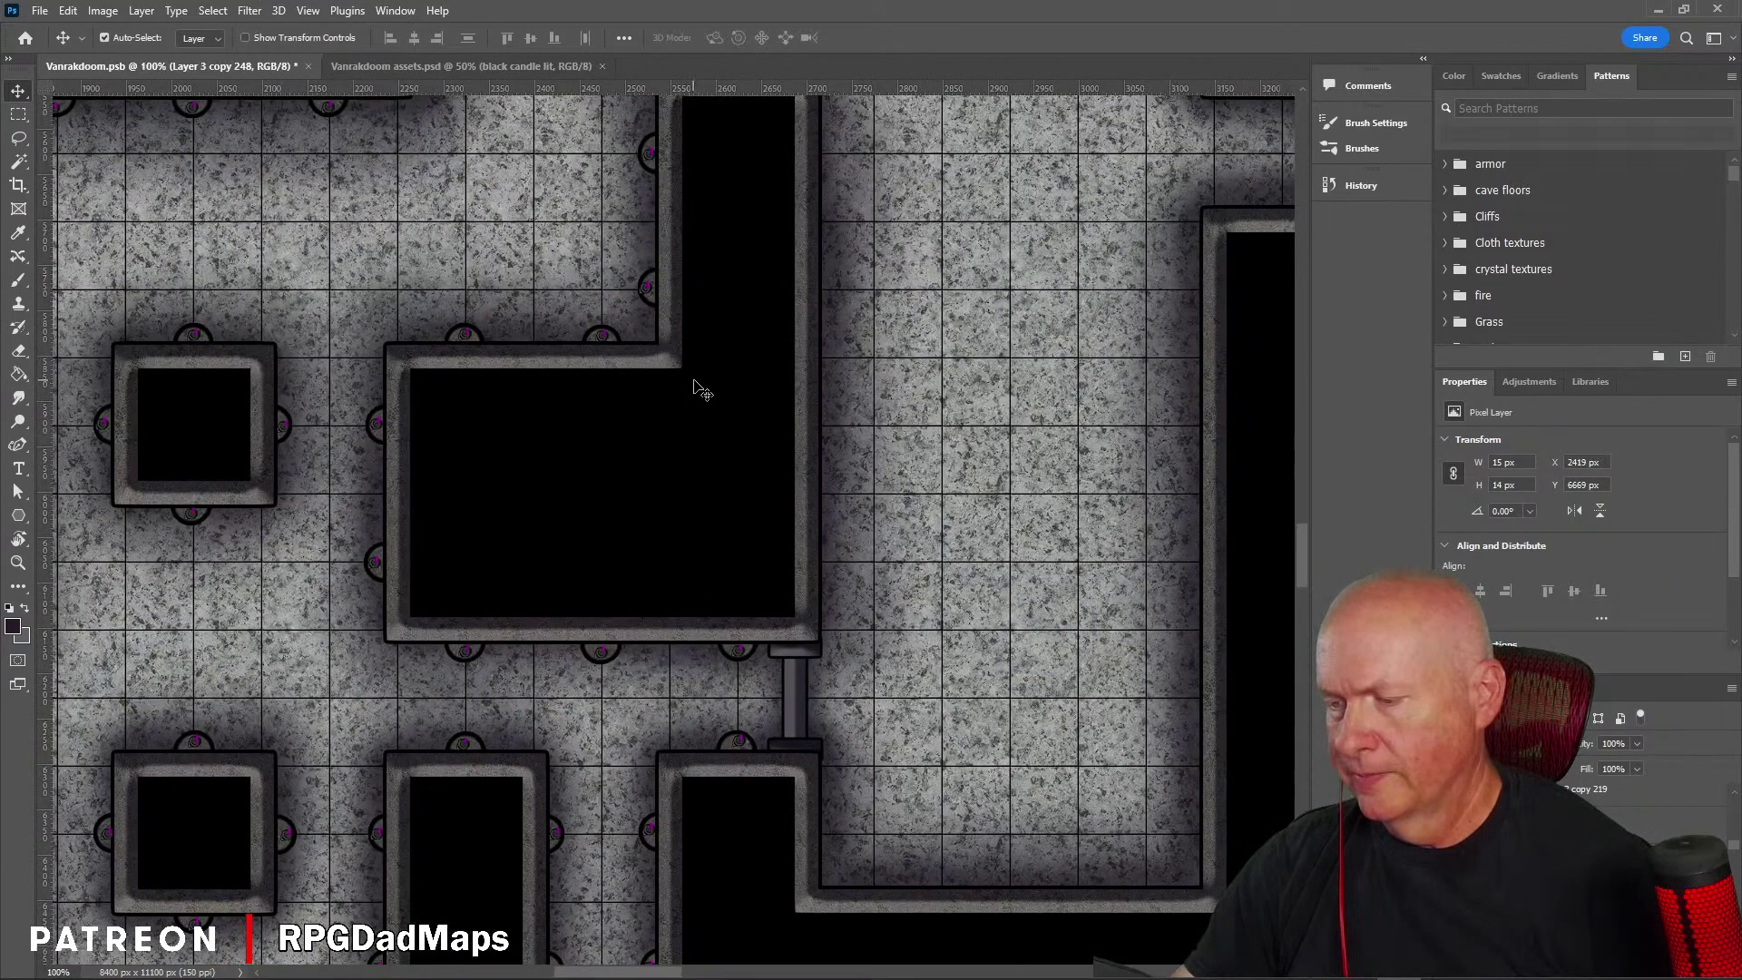
scroll(699, 386, down, 1)
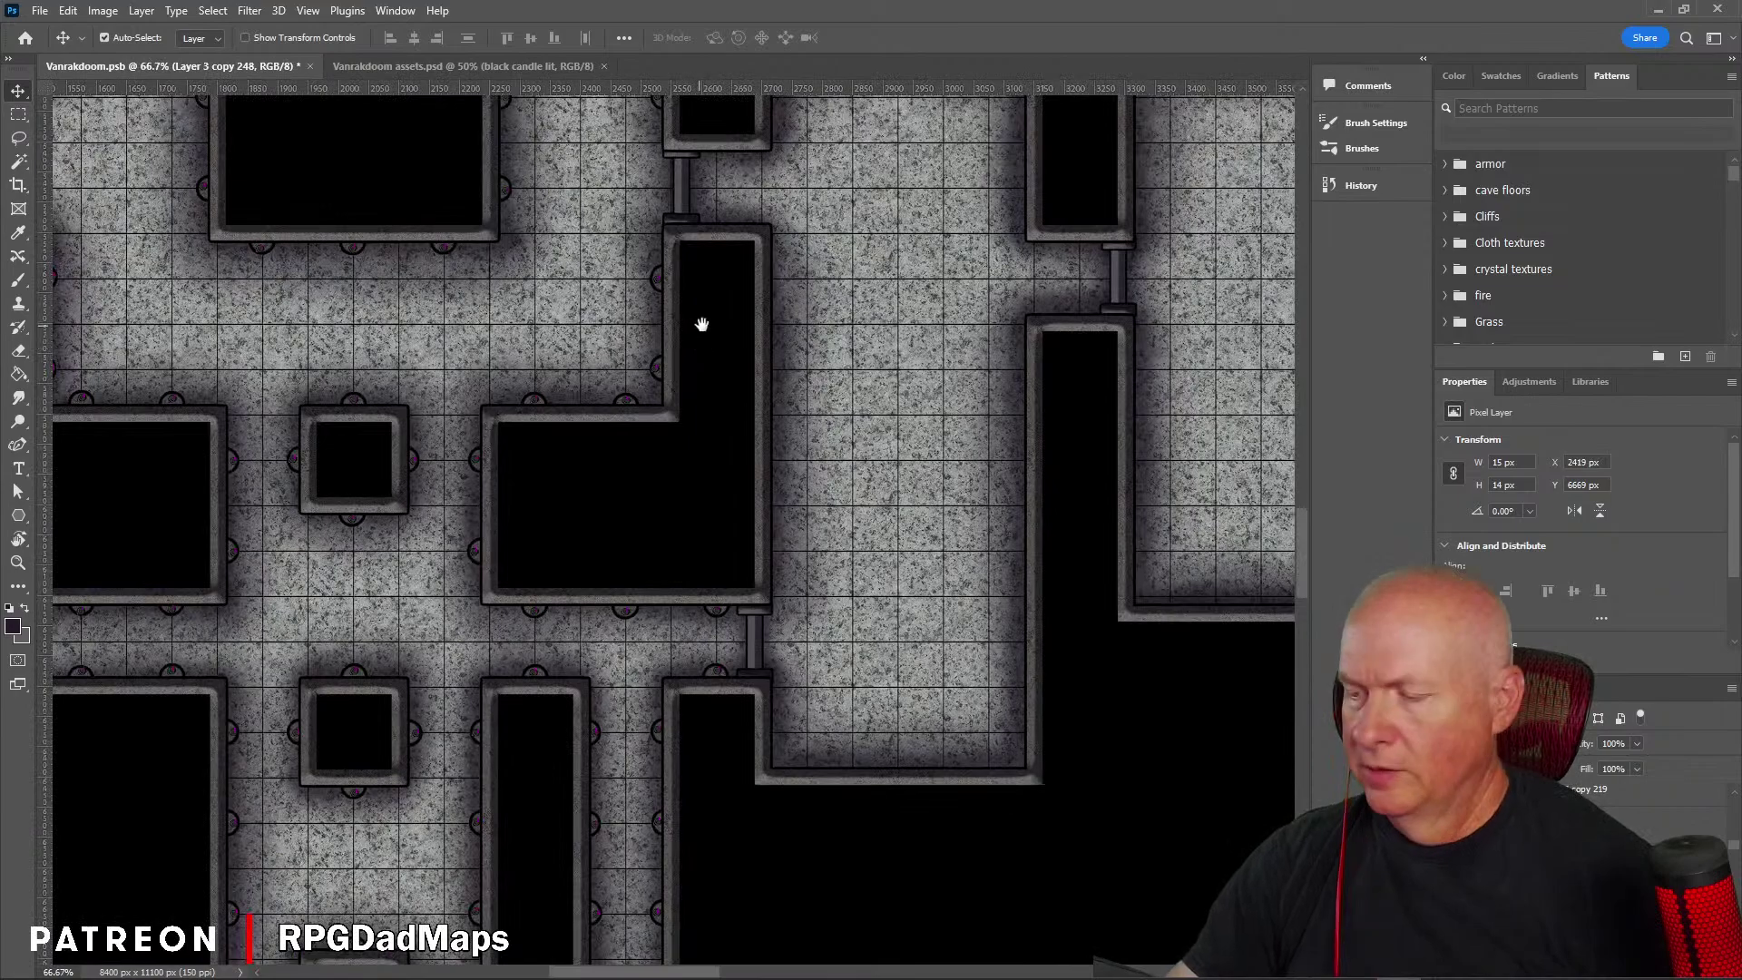
drag(701, 324, 727, 610)
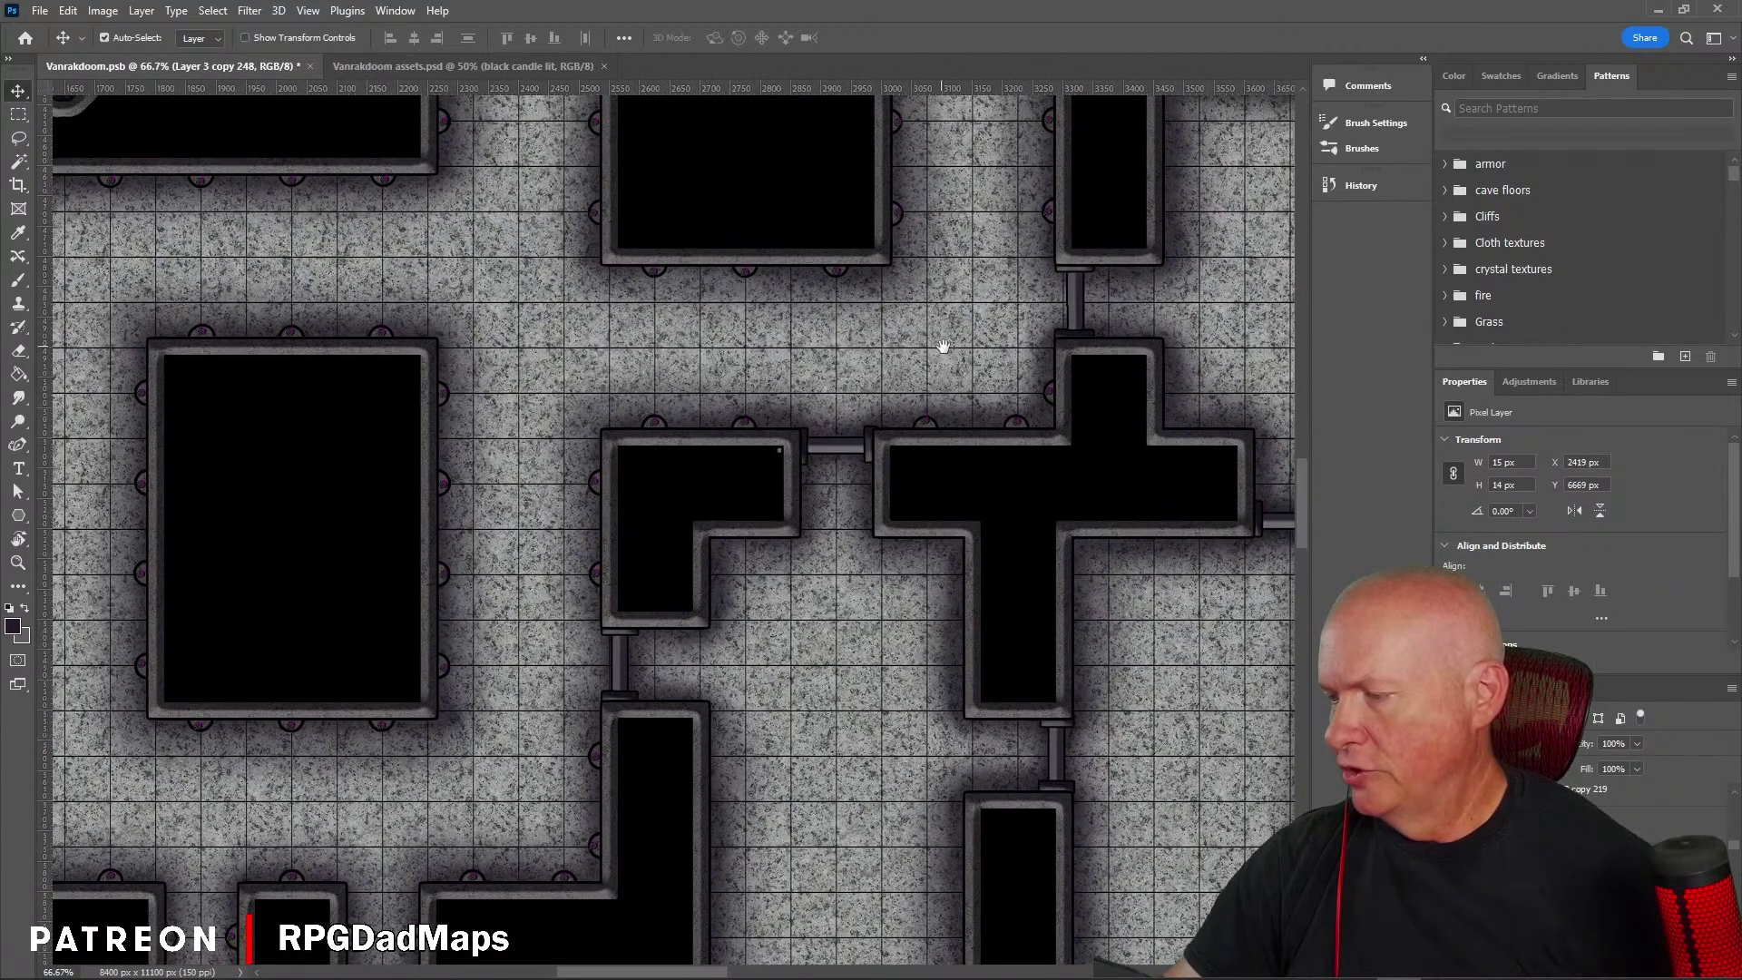
drag(944, 346, 550, 694)
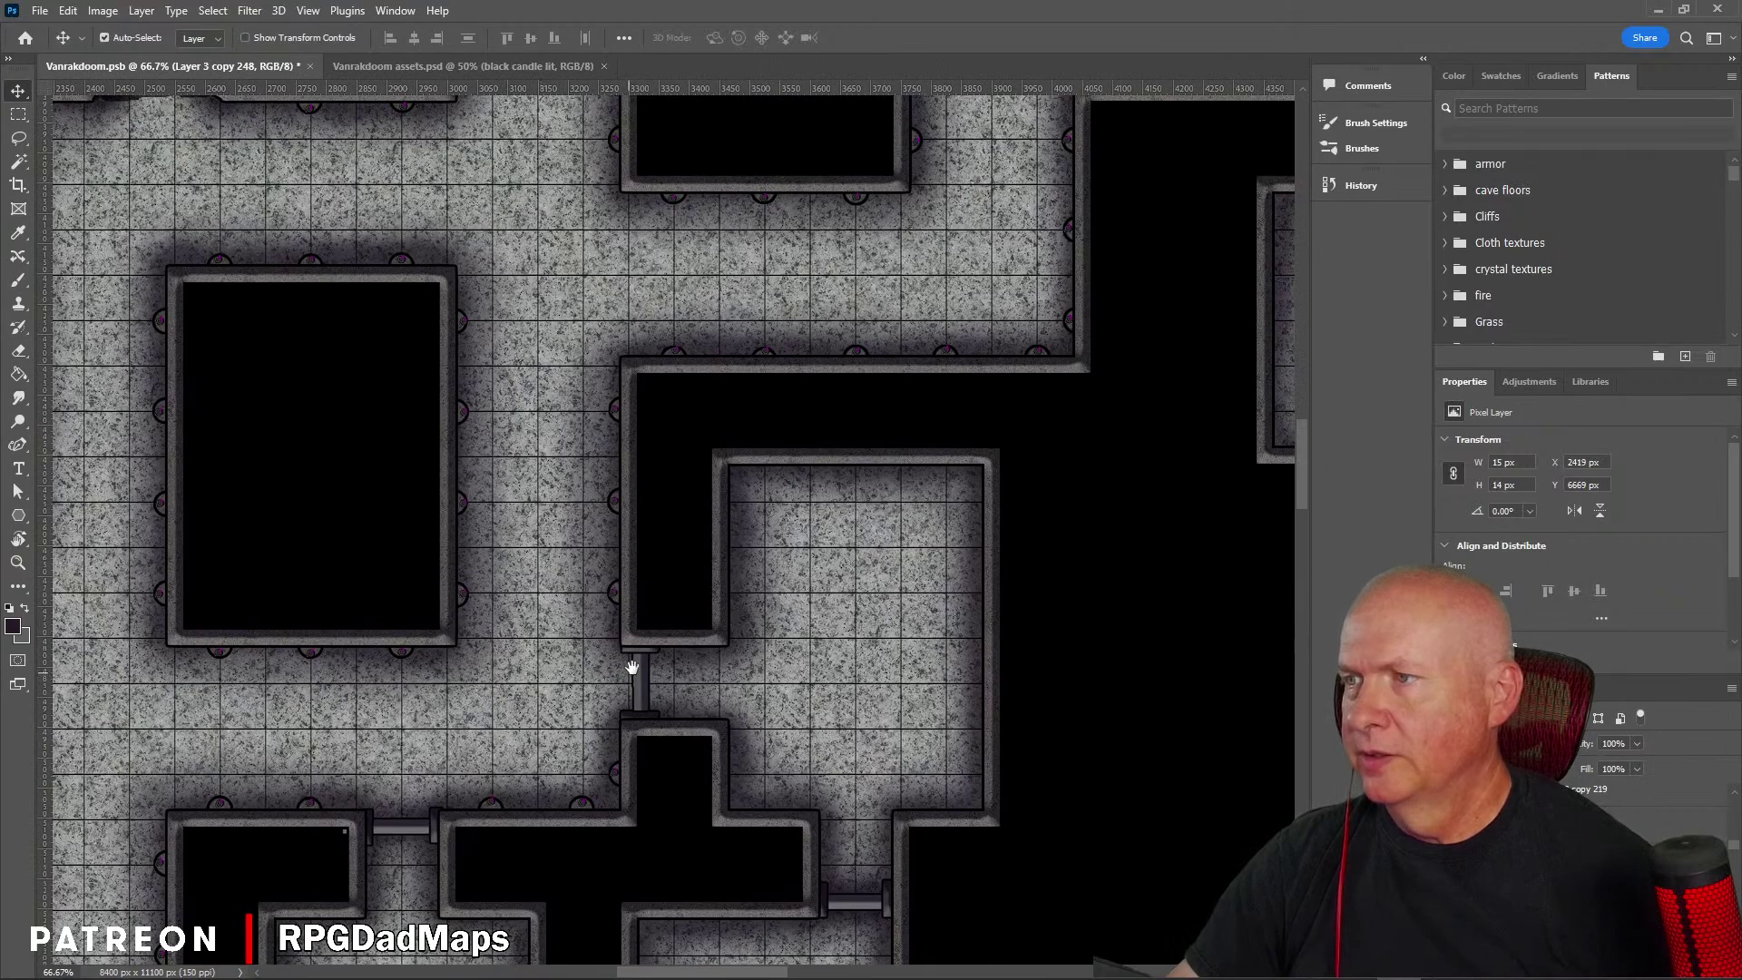
drag(969, 286, 686, 491)
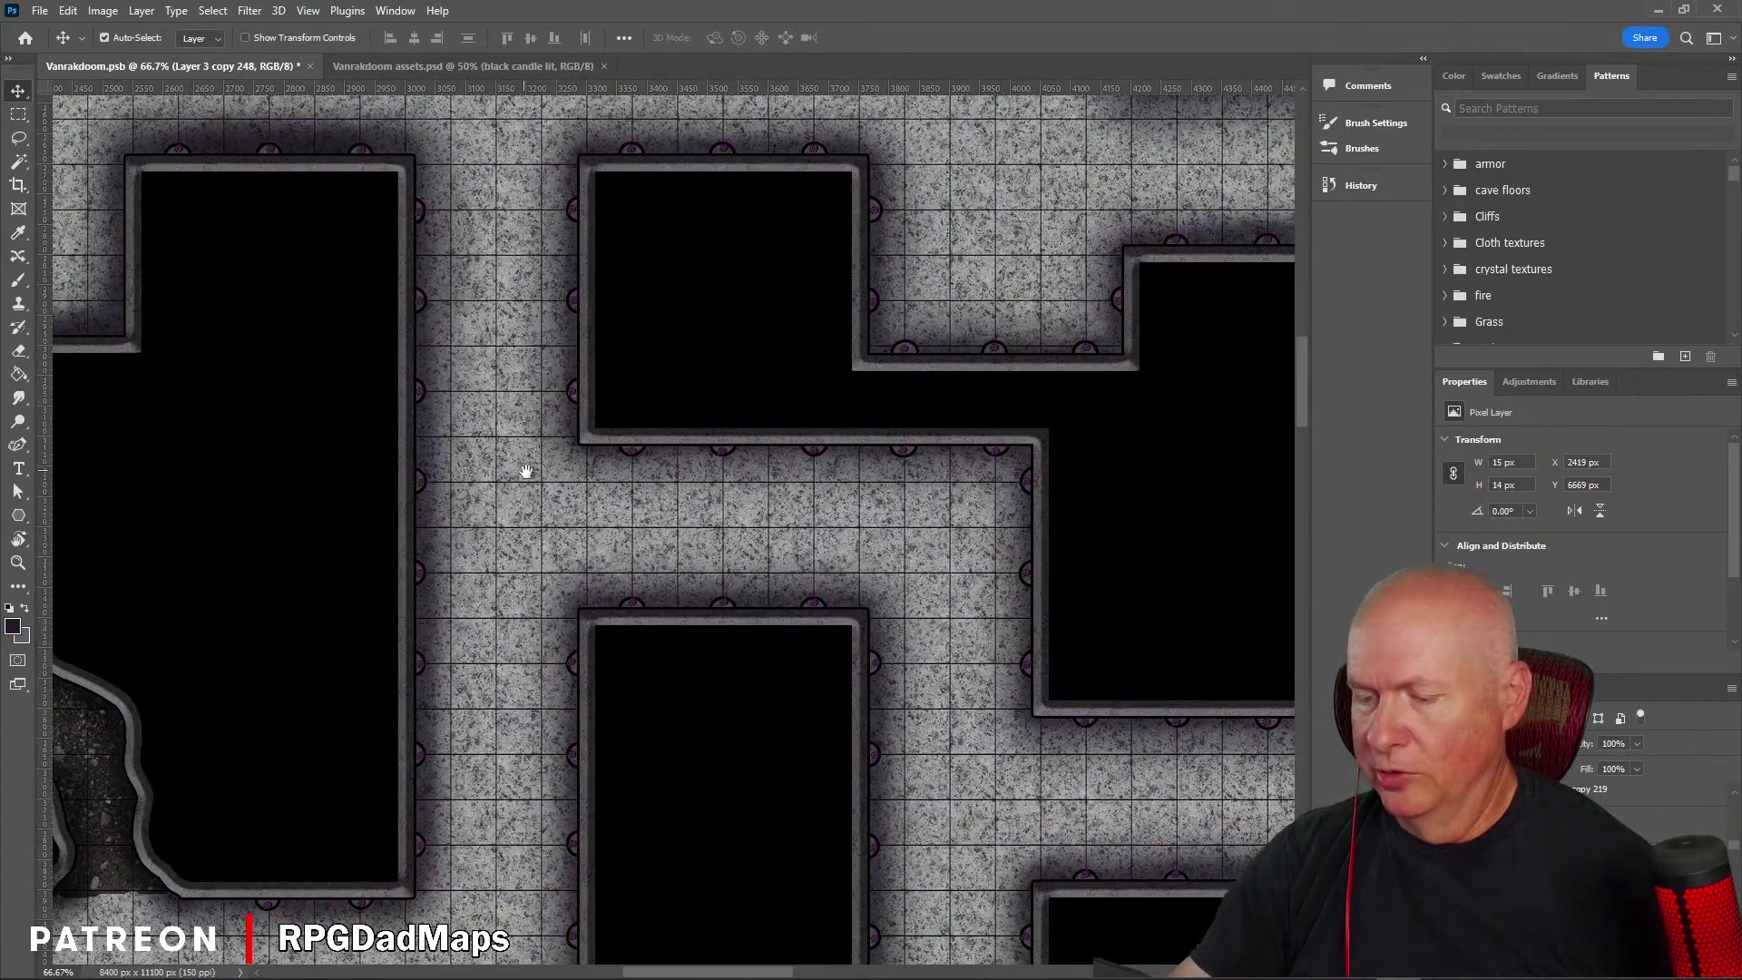
drag(527, 471, 972, 505)
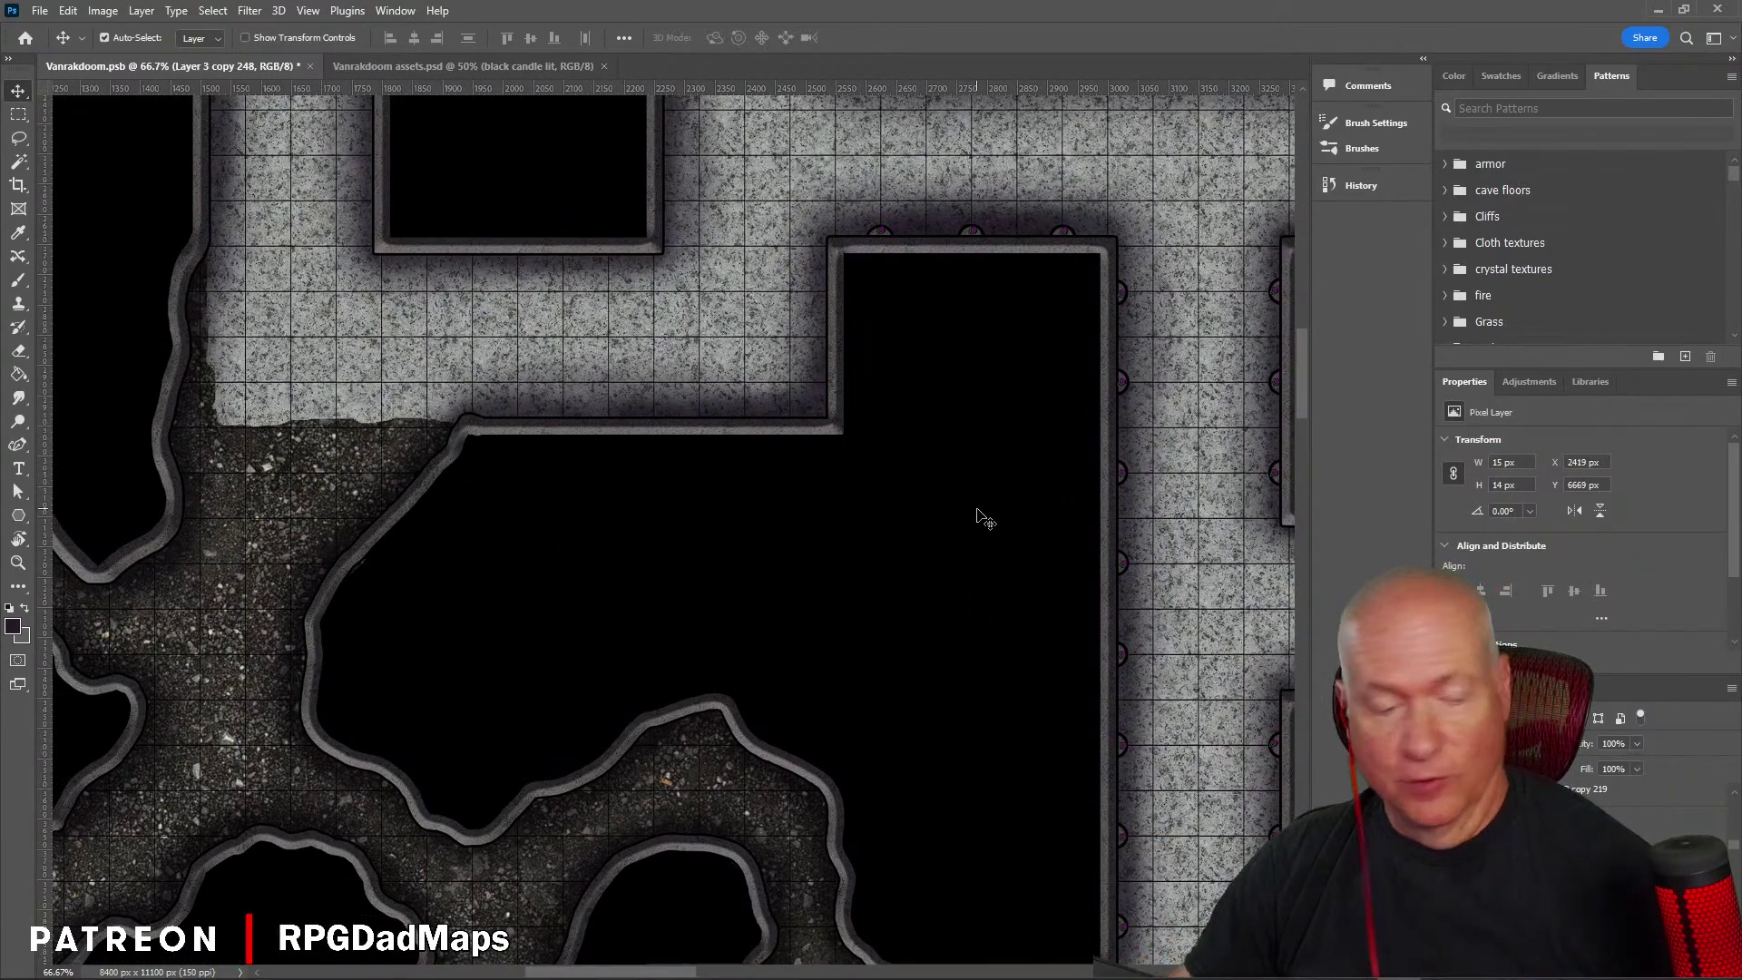
drag(1181, 432, 863, 661)
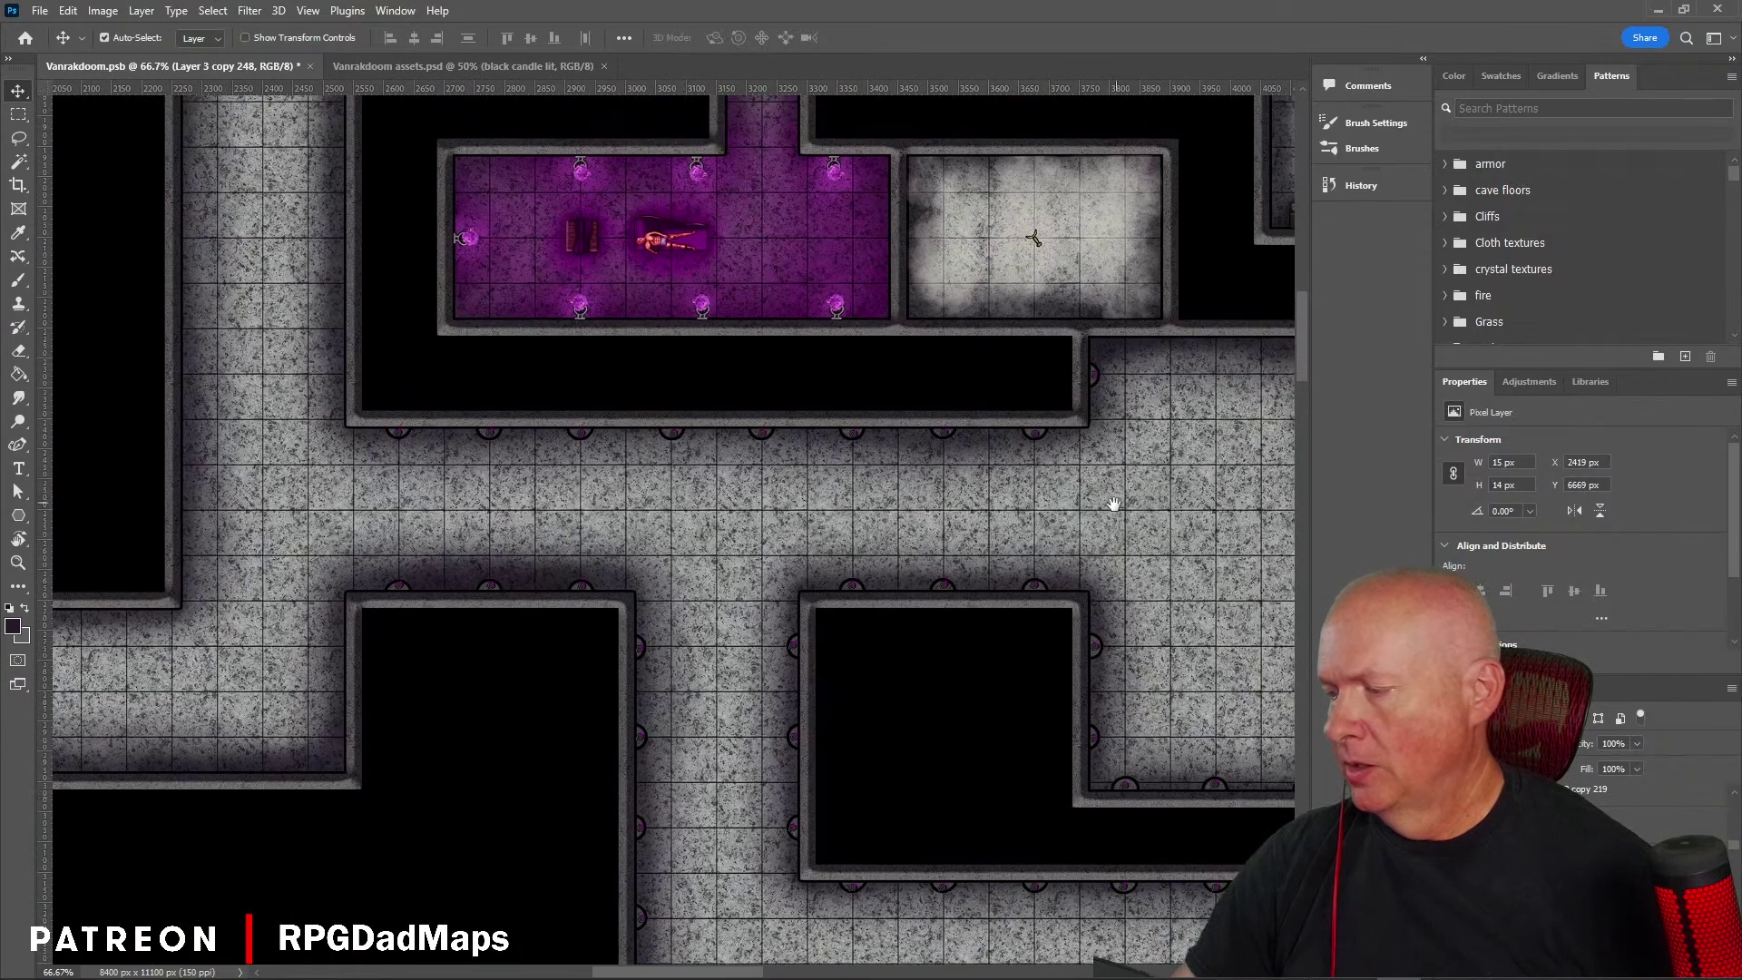
drag(1114, 504, 708, 475)
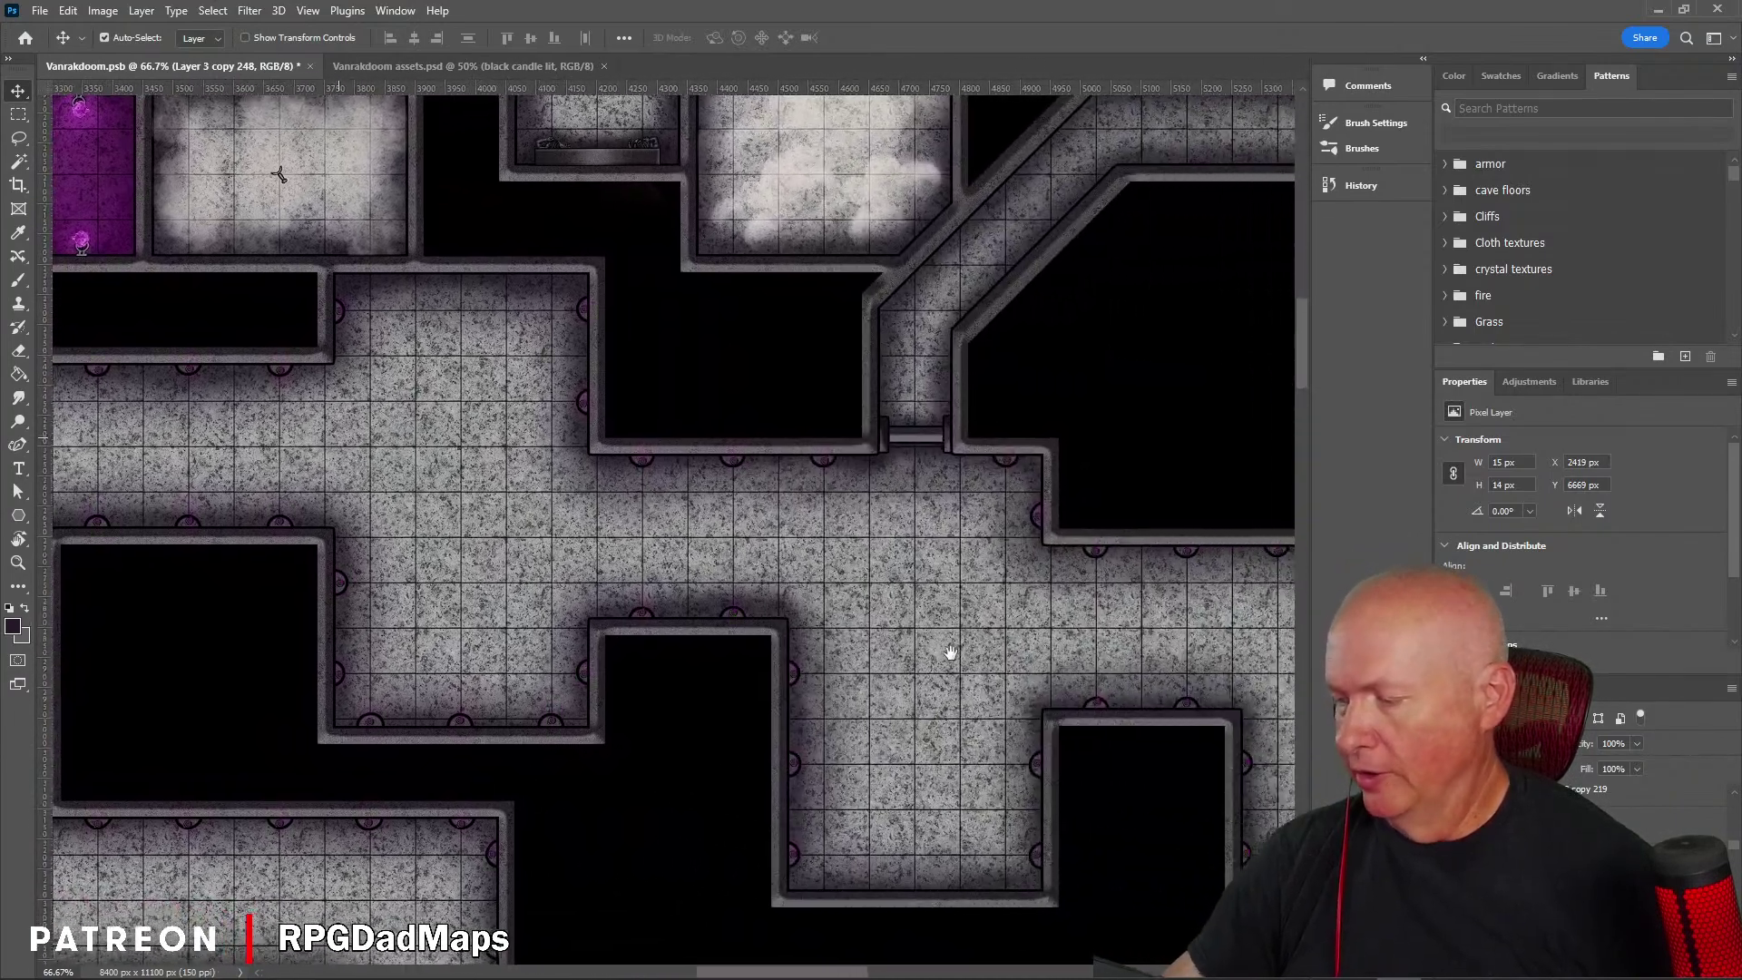
drag(950, 652, 789, 377)
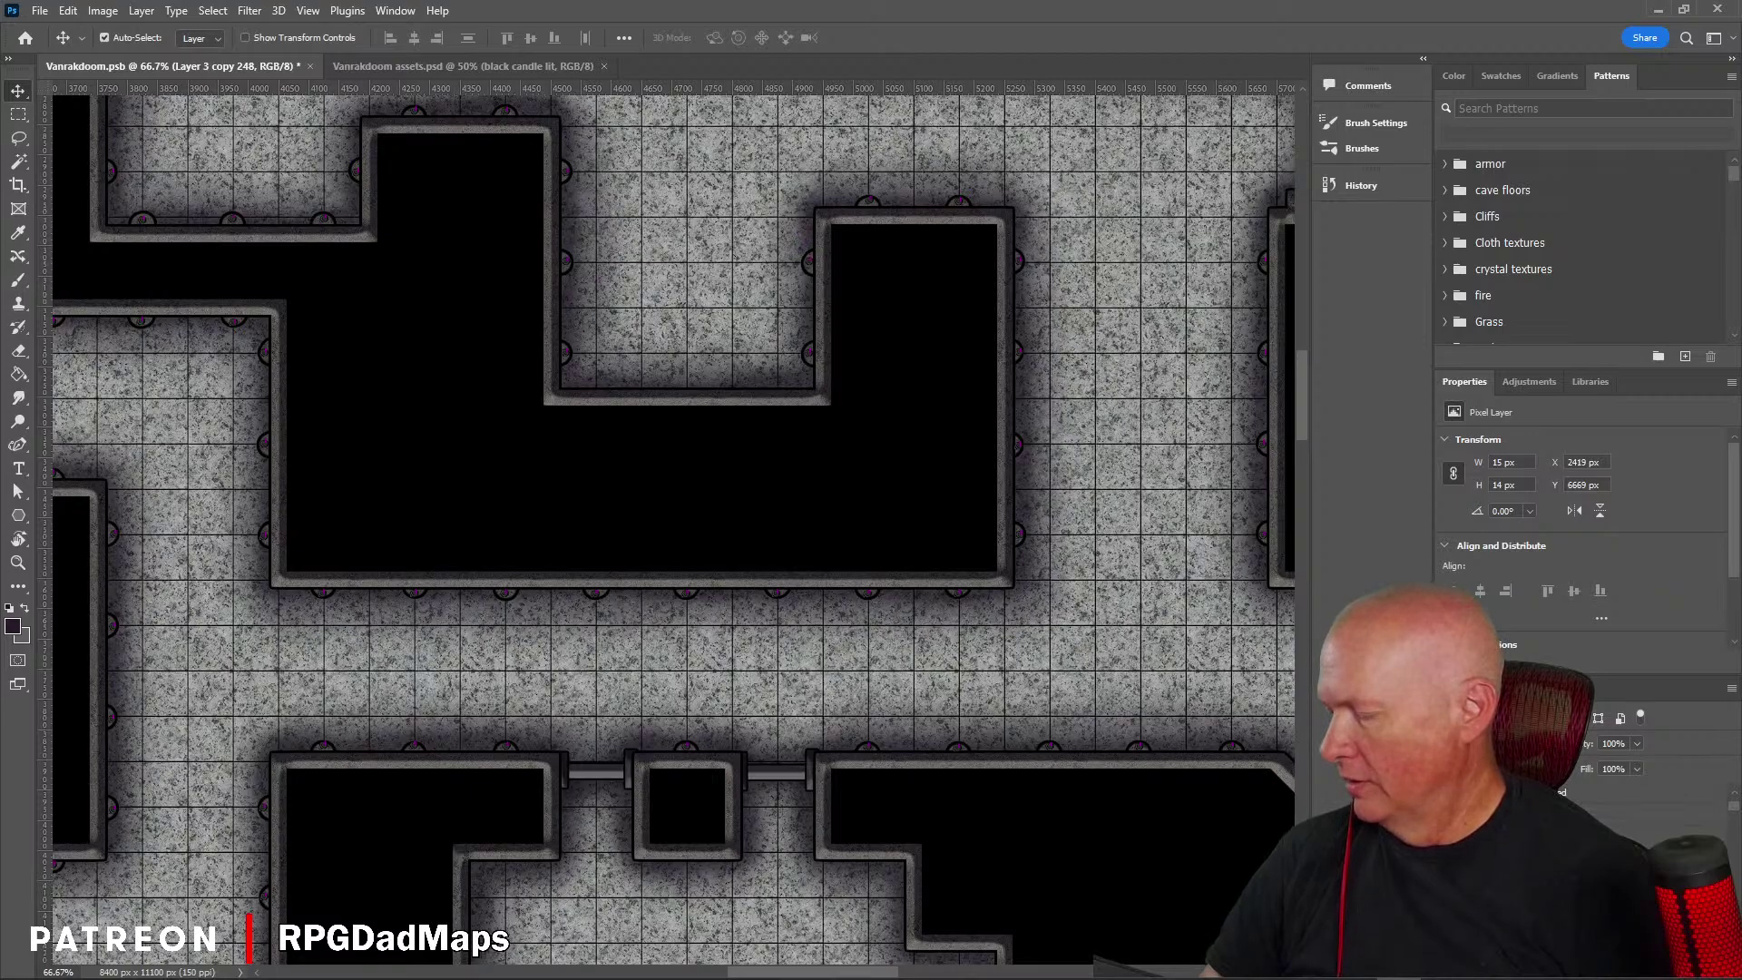
Step: Select all the duplicated candle layers and merge them into a single layer
click(1543, 817)
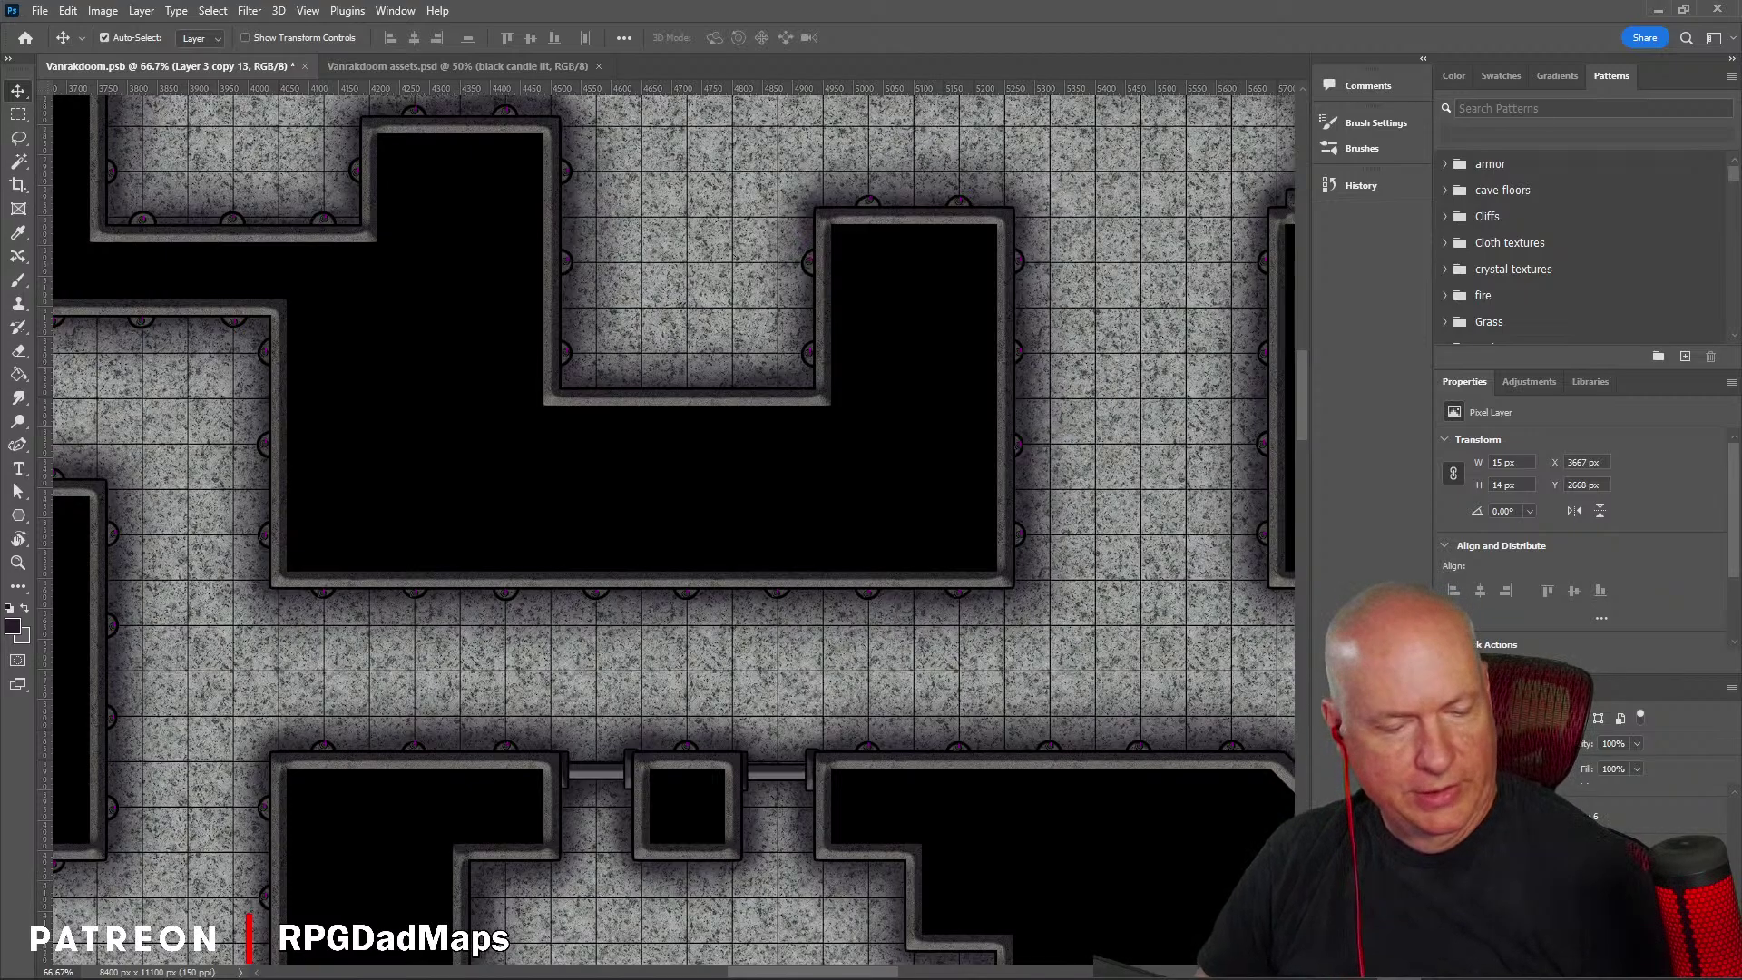
shift+click(1670, 817)
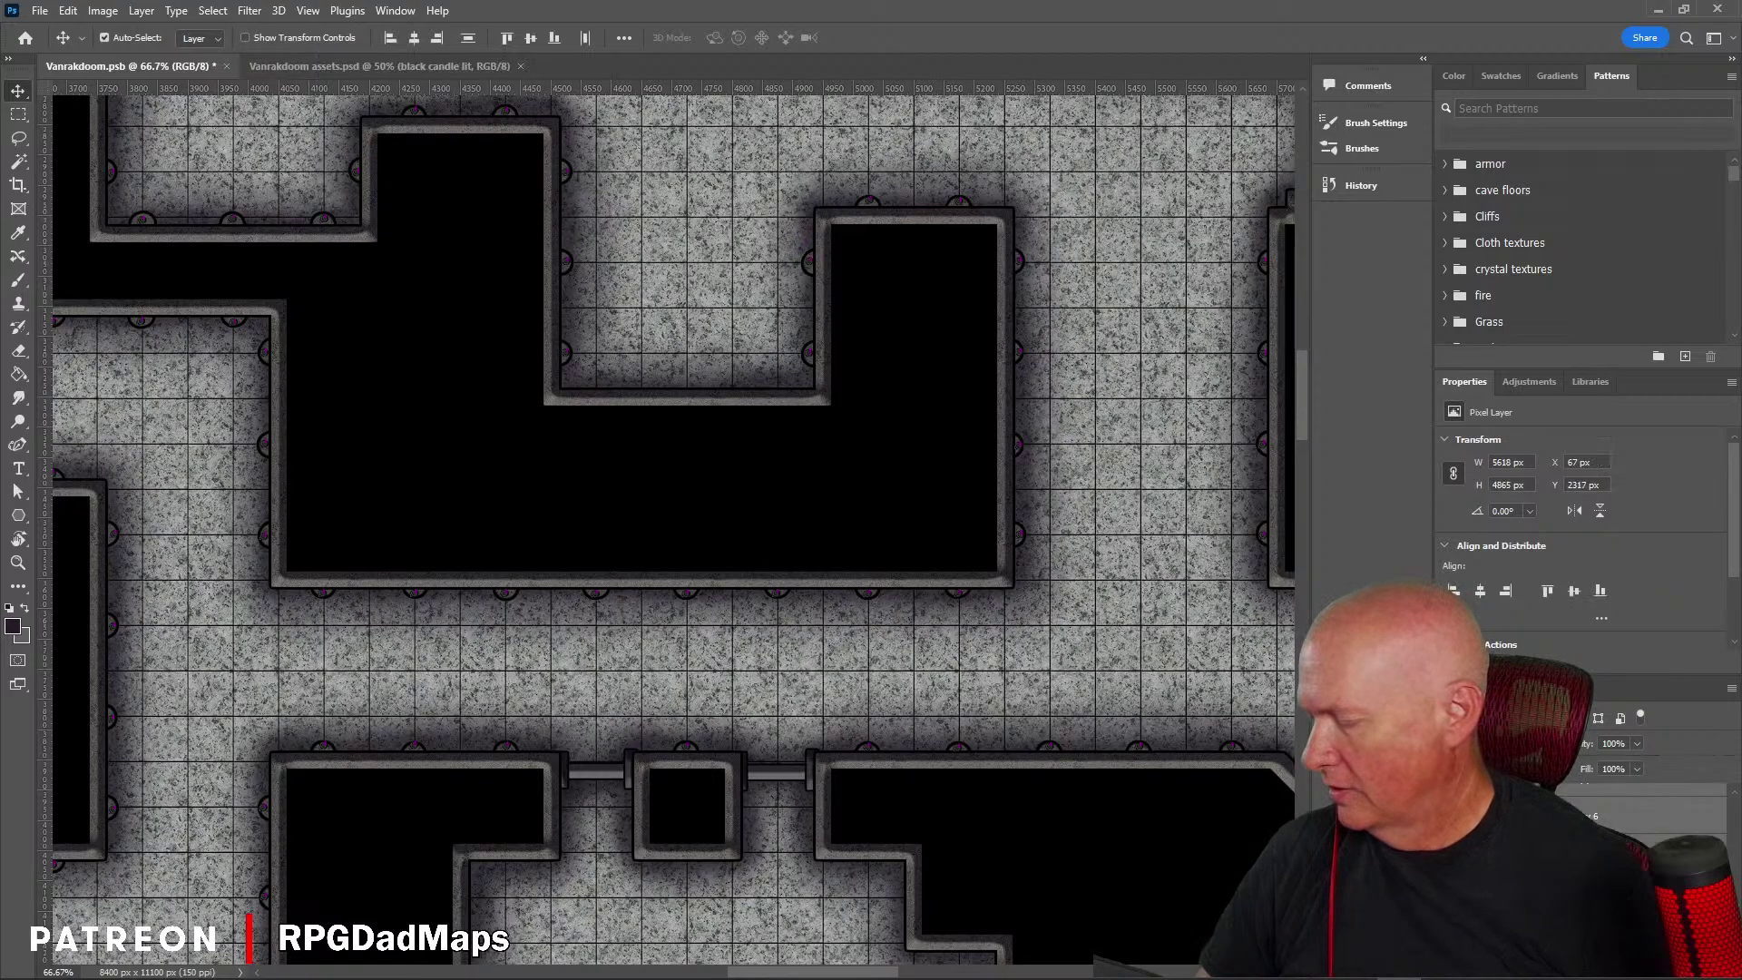
right_click(1651, 844)
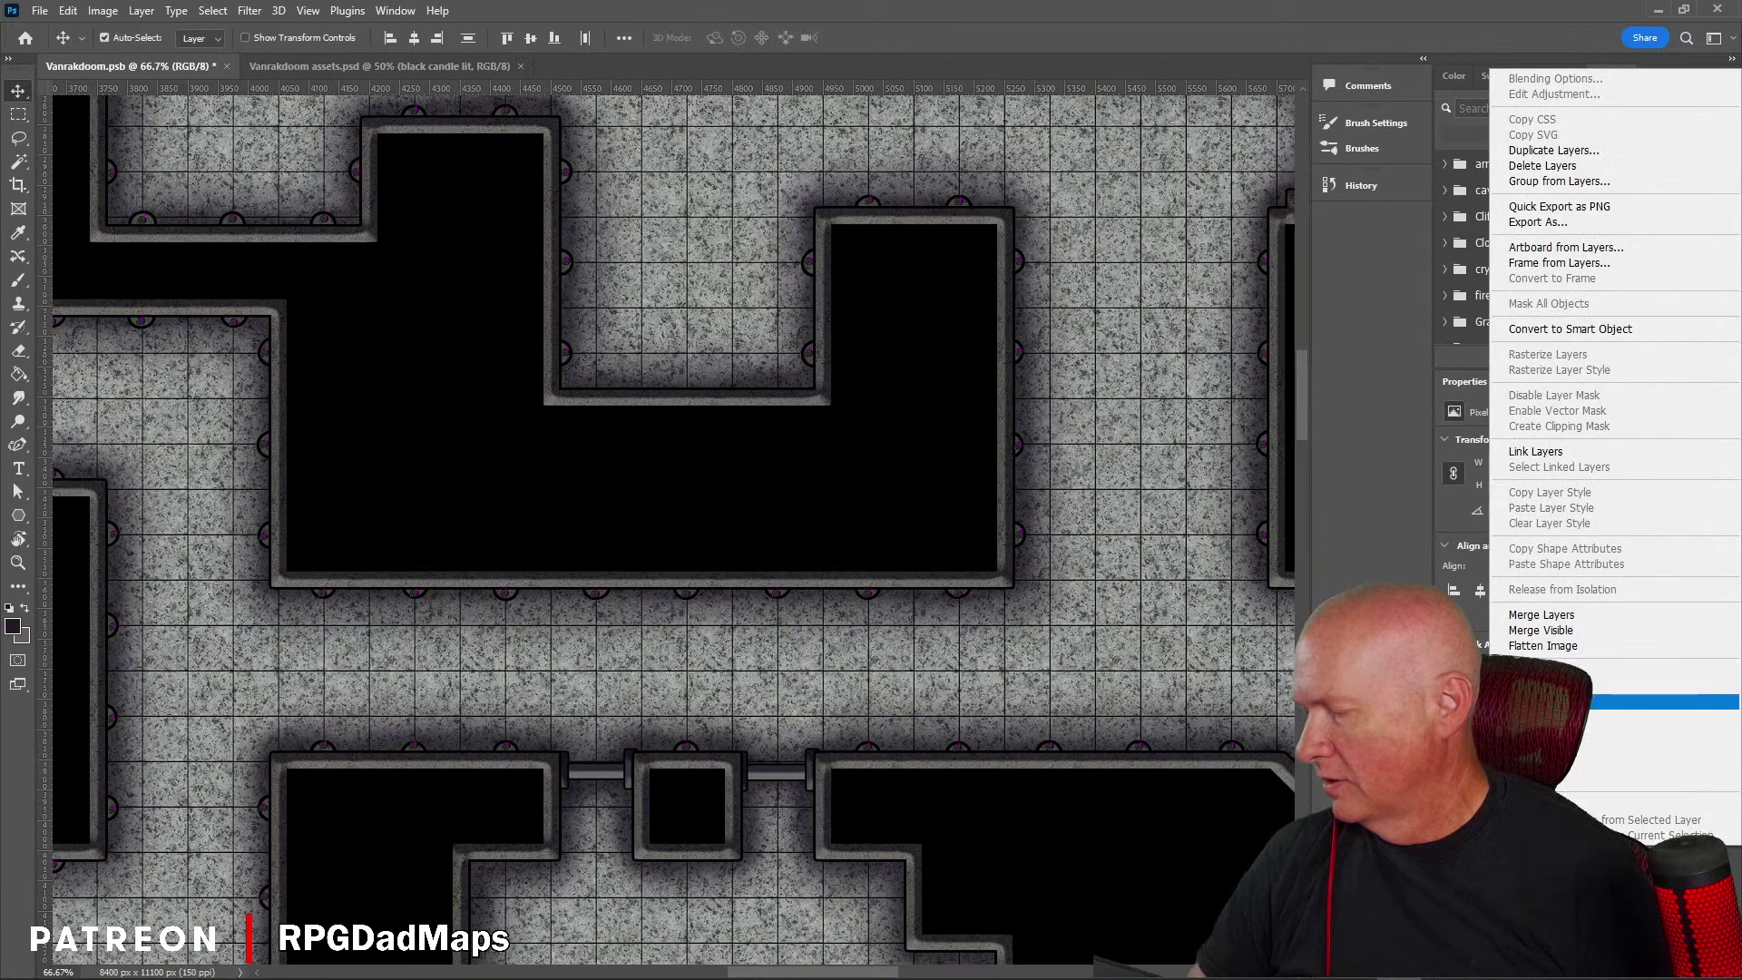
click(1542, 614)
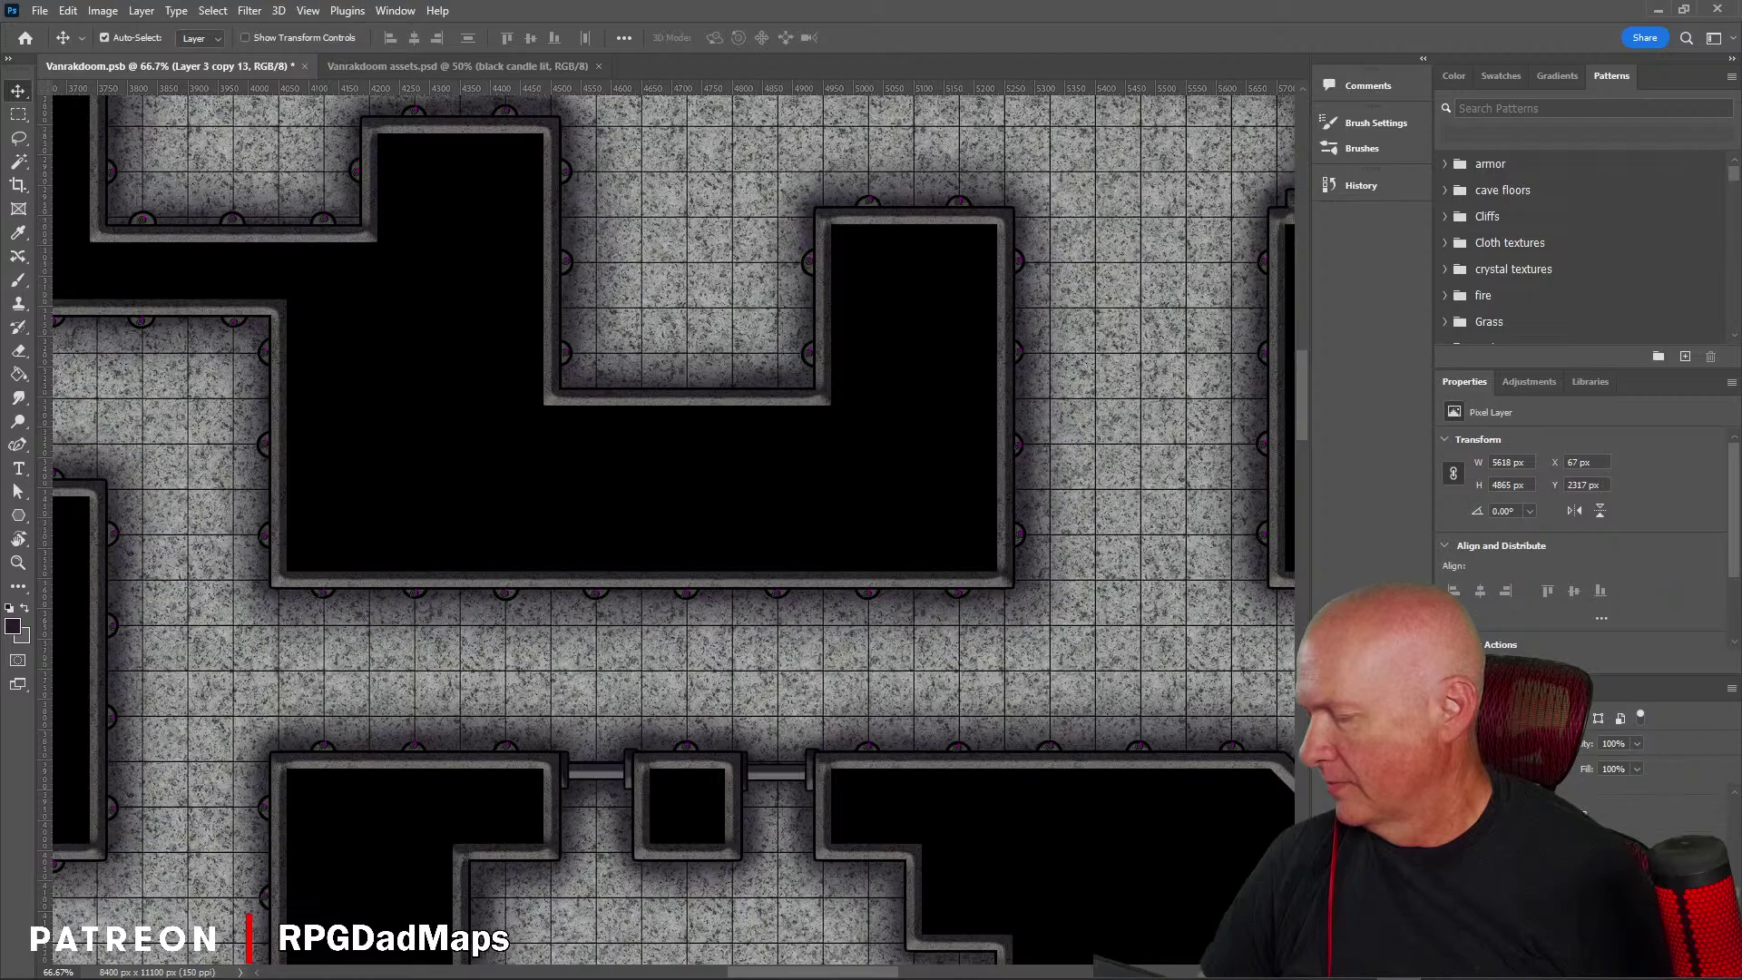
scroll(1735, 877, down, 2)
scroll(1733, 860, down, 3)
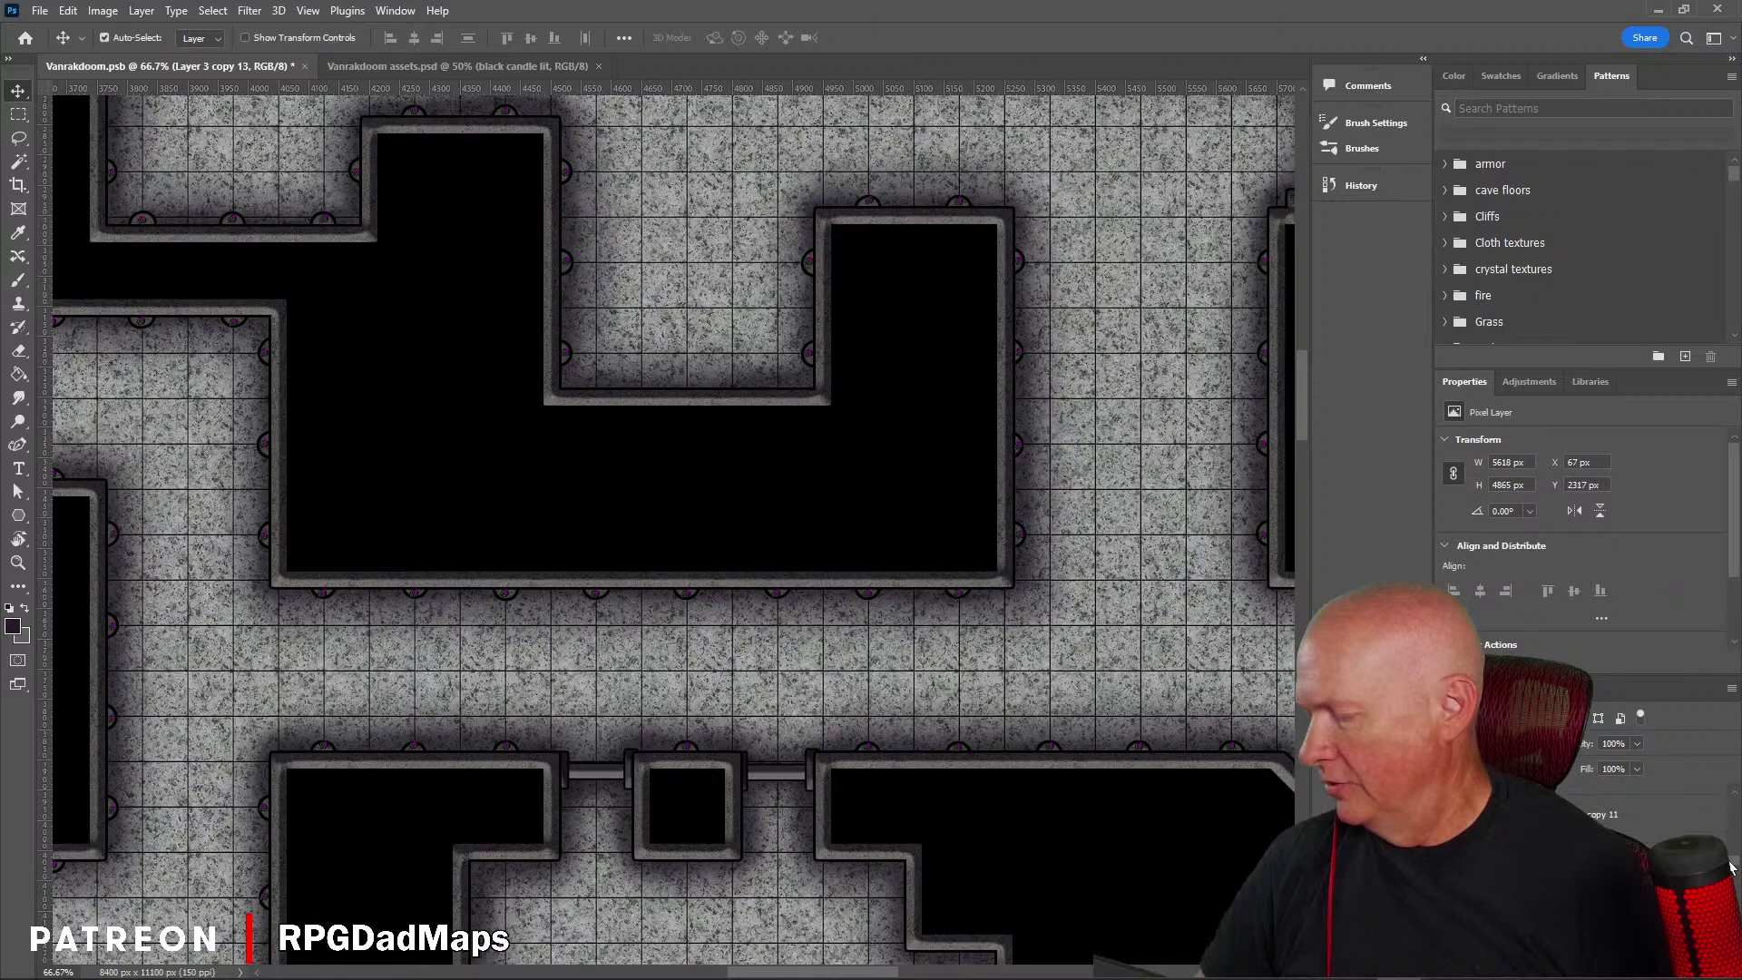
scroll(1733, 873, down, 3)
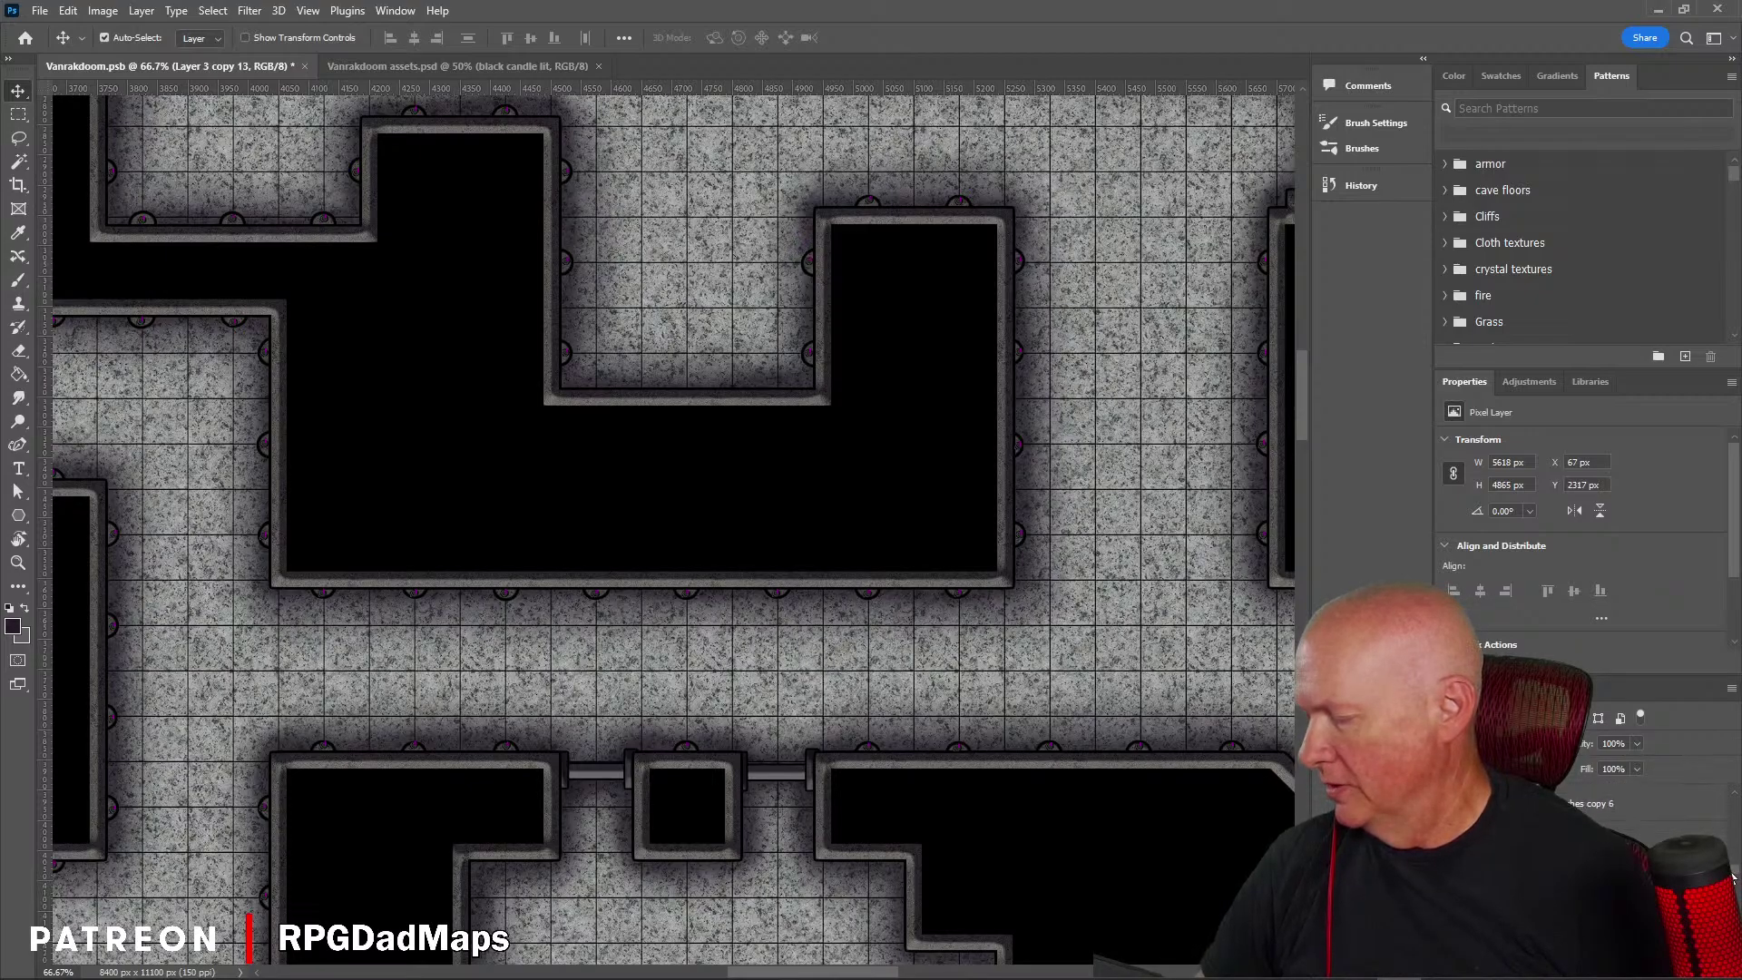
Step: Select the purple torches layer together with all its copies and merge them into one layer
click(1735, 882)
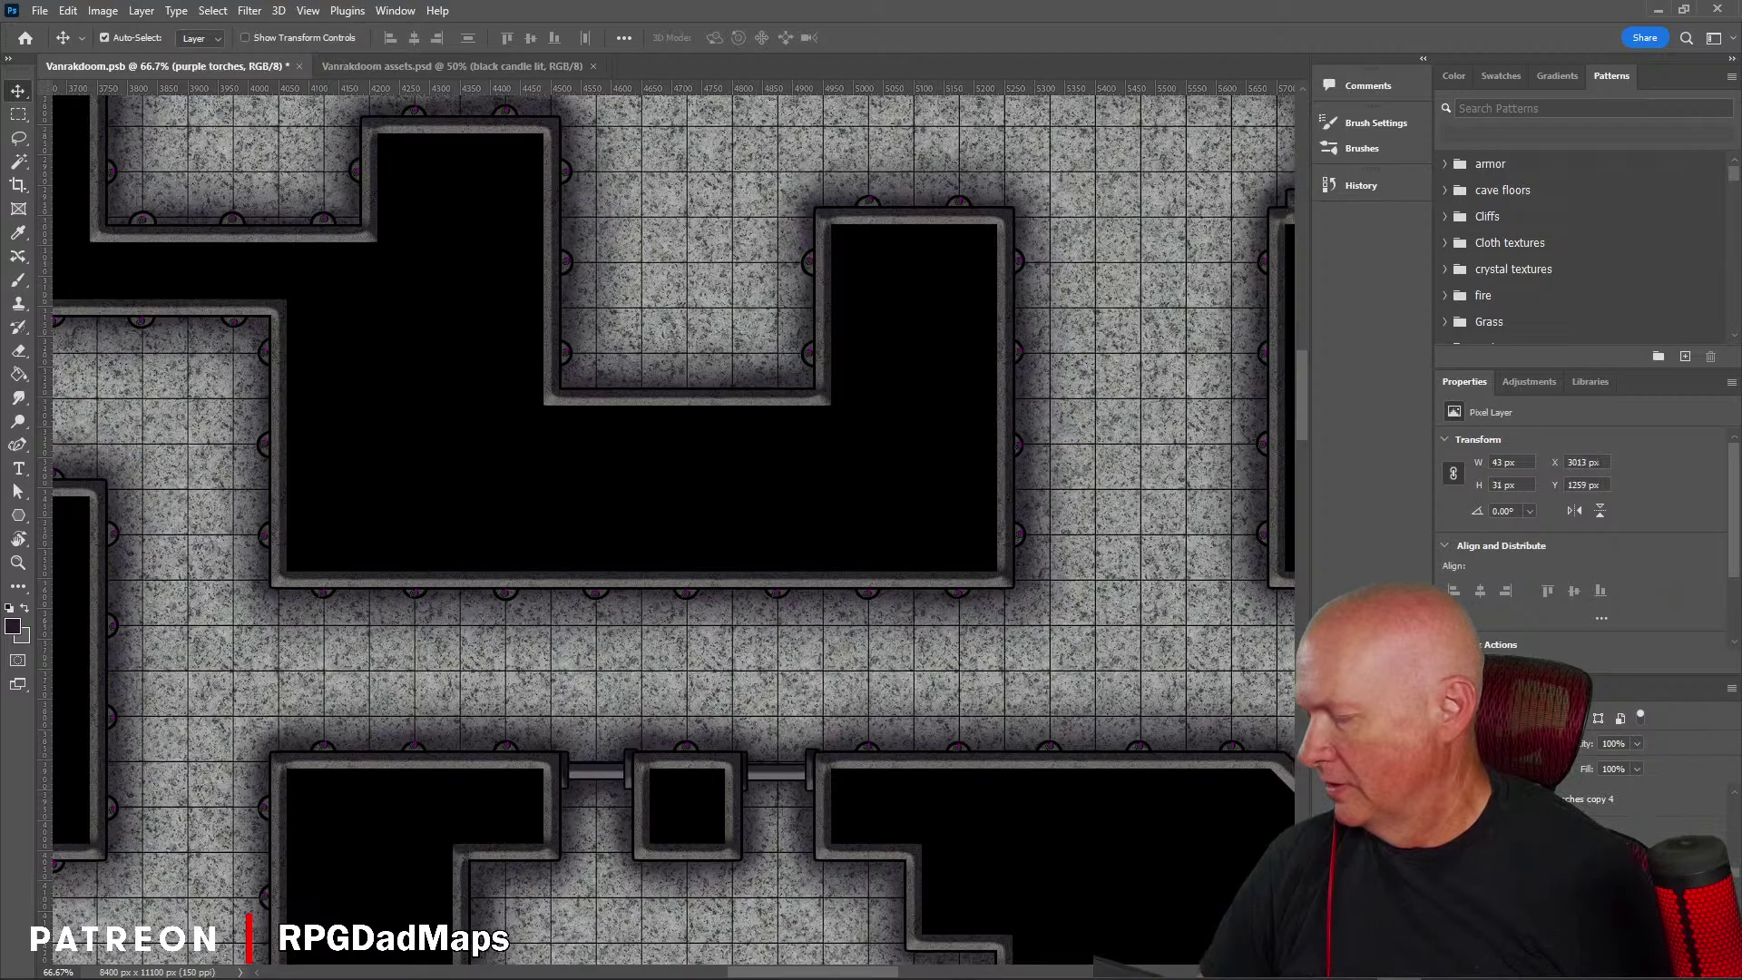
scroll(1735, 879, up, 5)
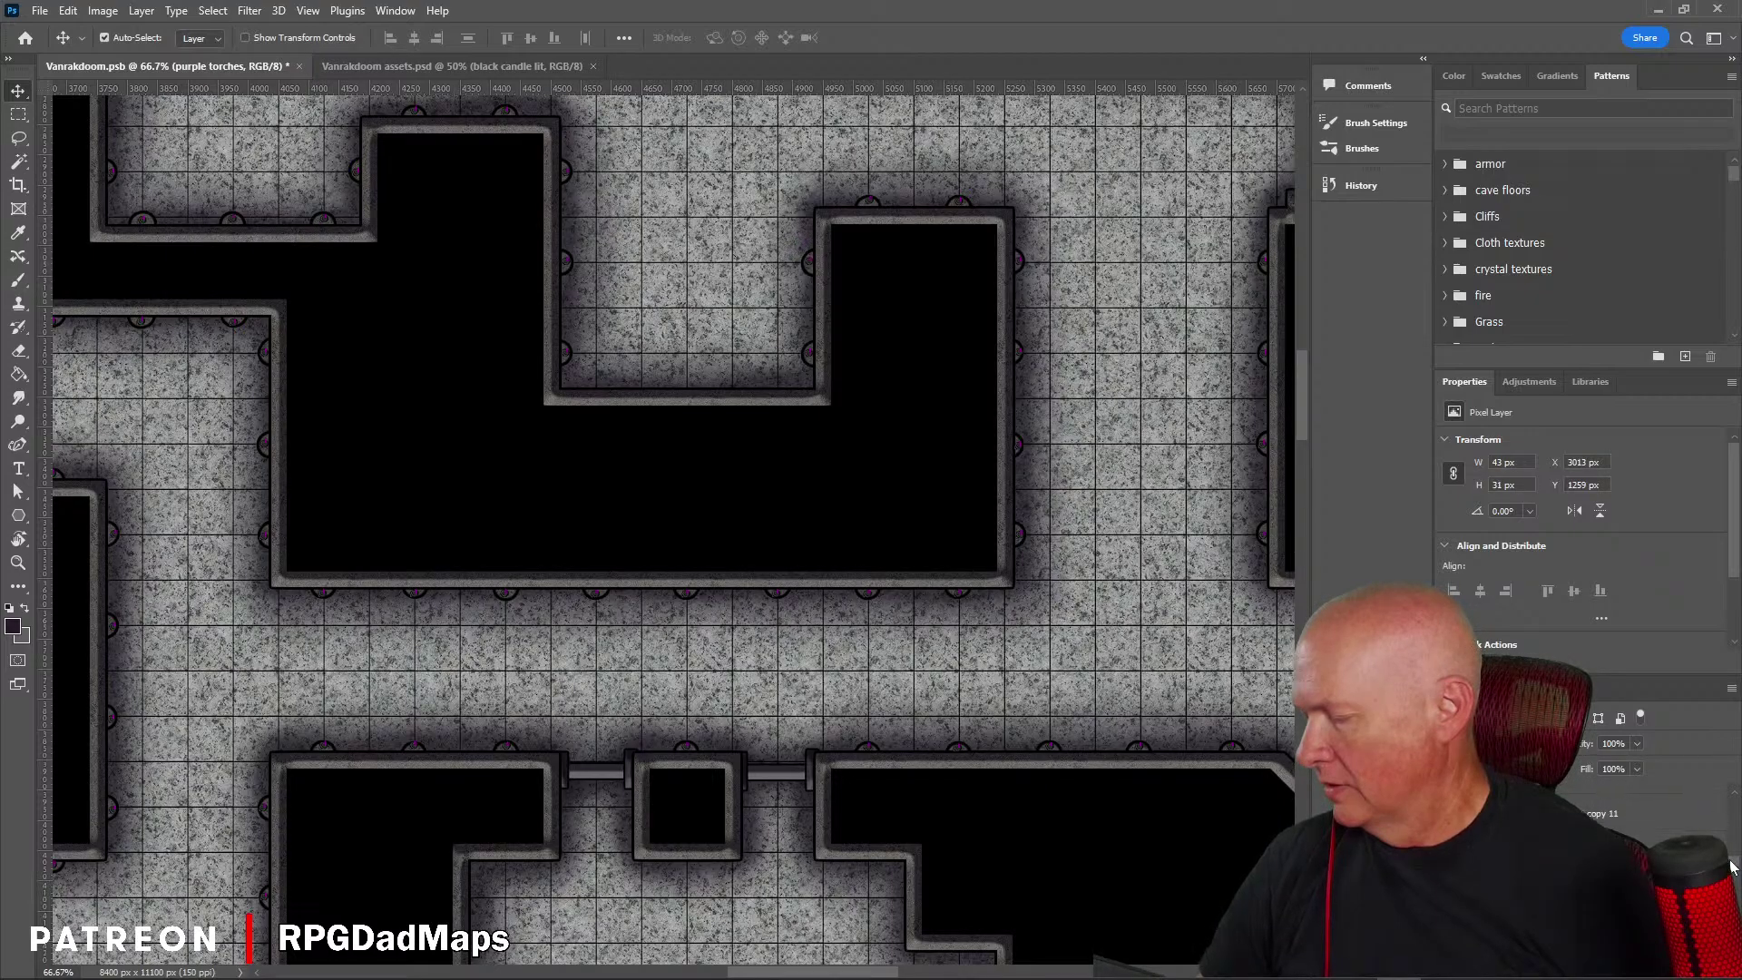
drag(1727, 851, 1726, 844)
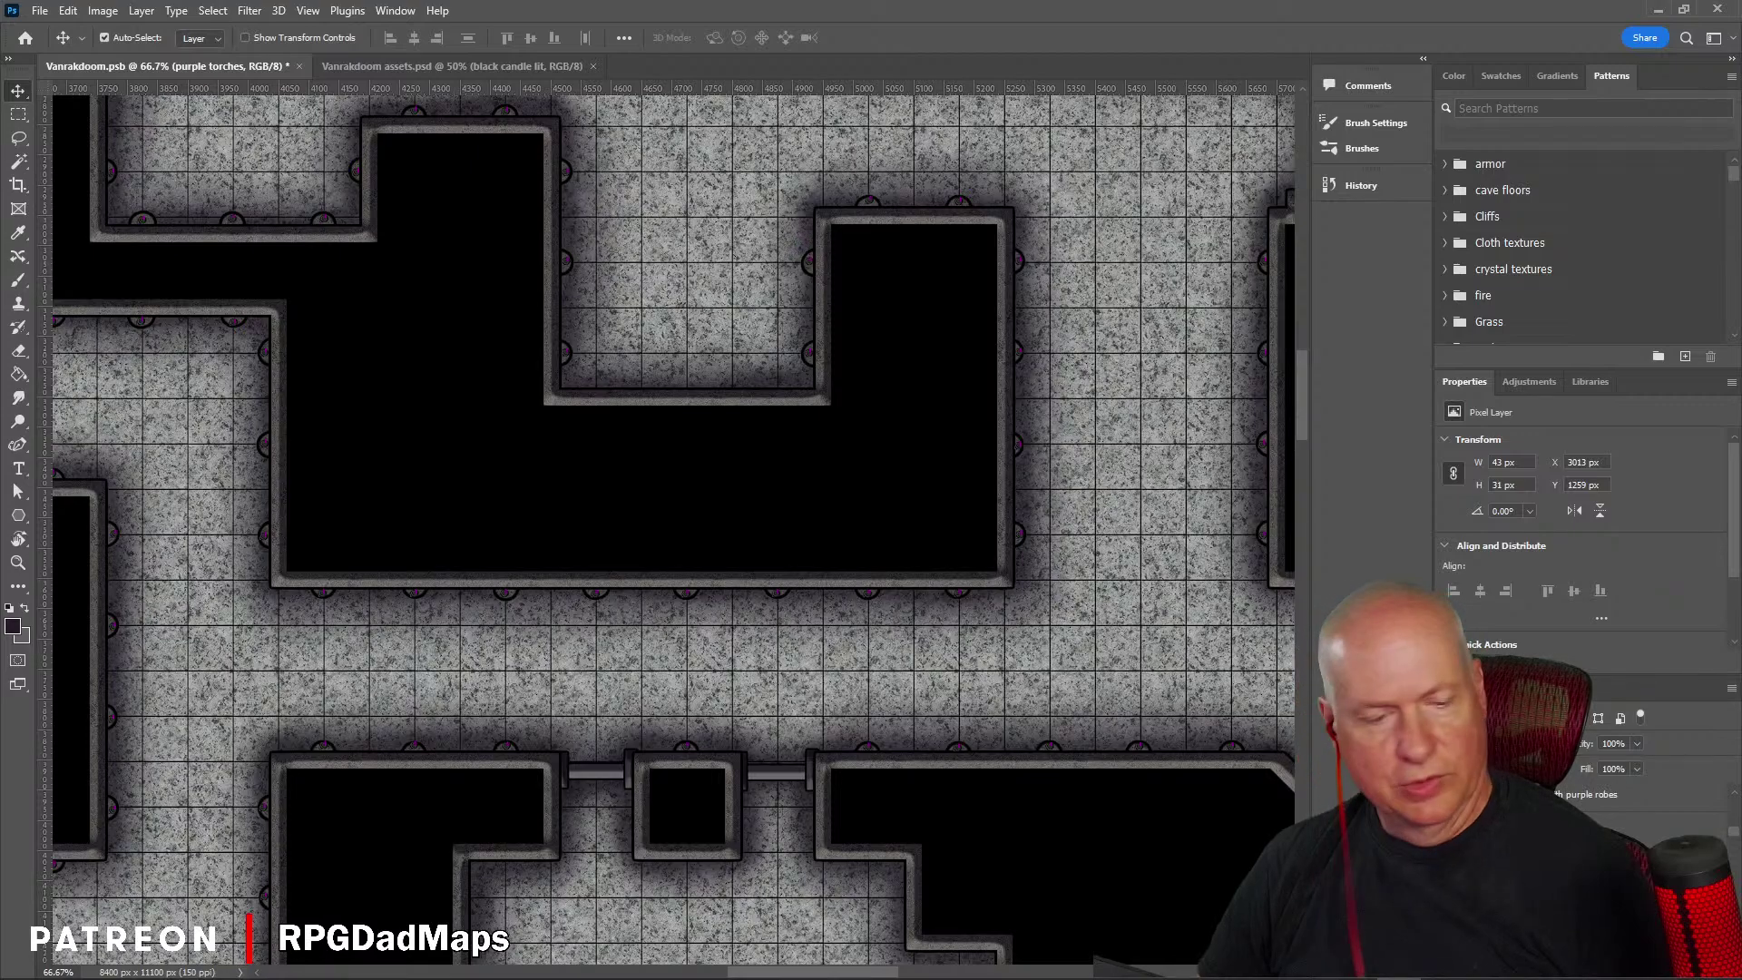
scroll(1615, 794, down, 2)
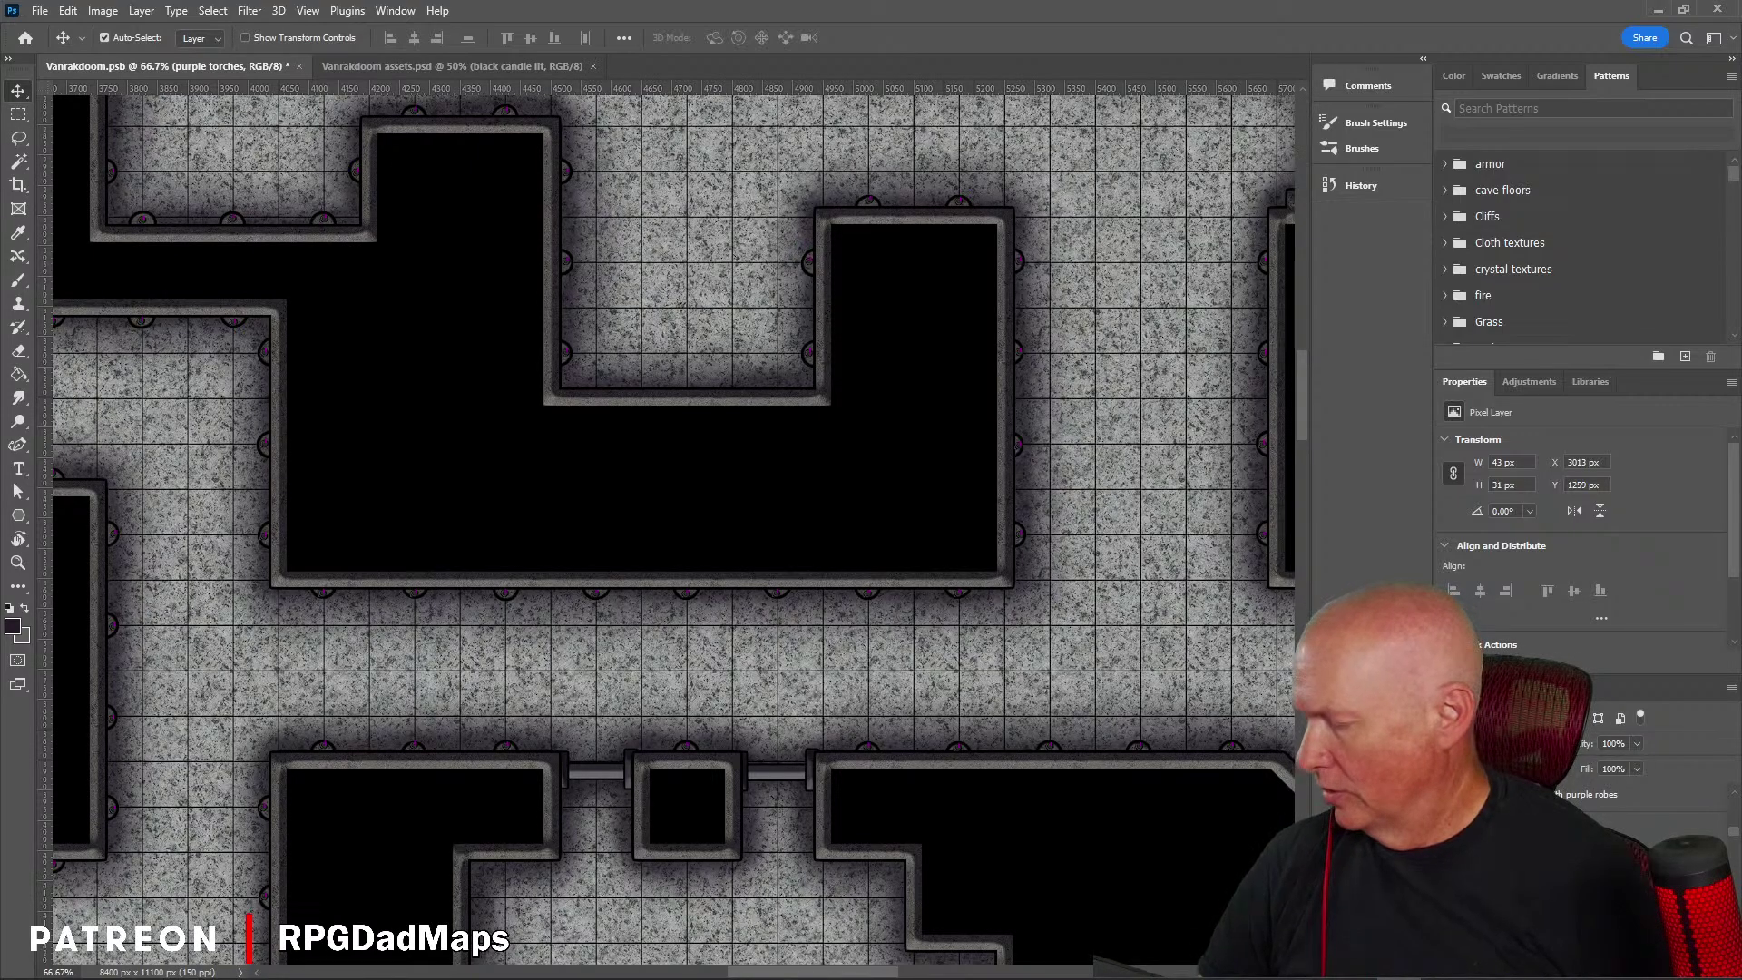
scroll(1615, 794, down, 2)
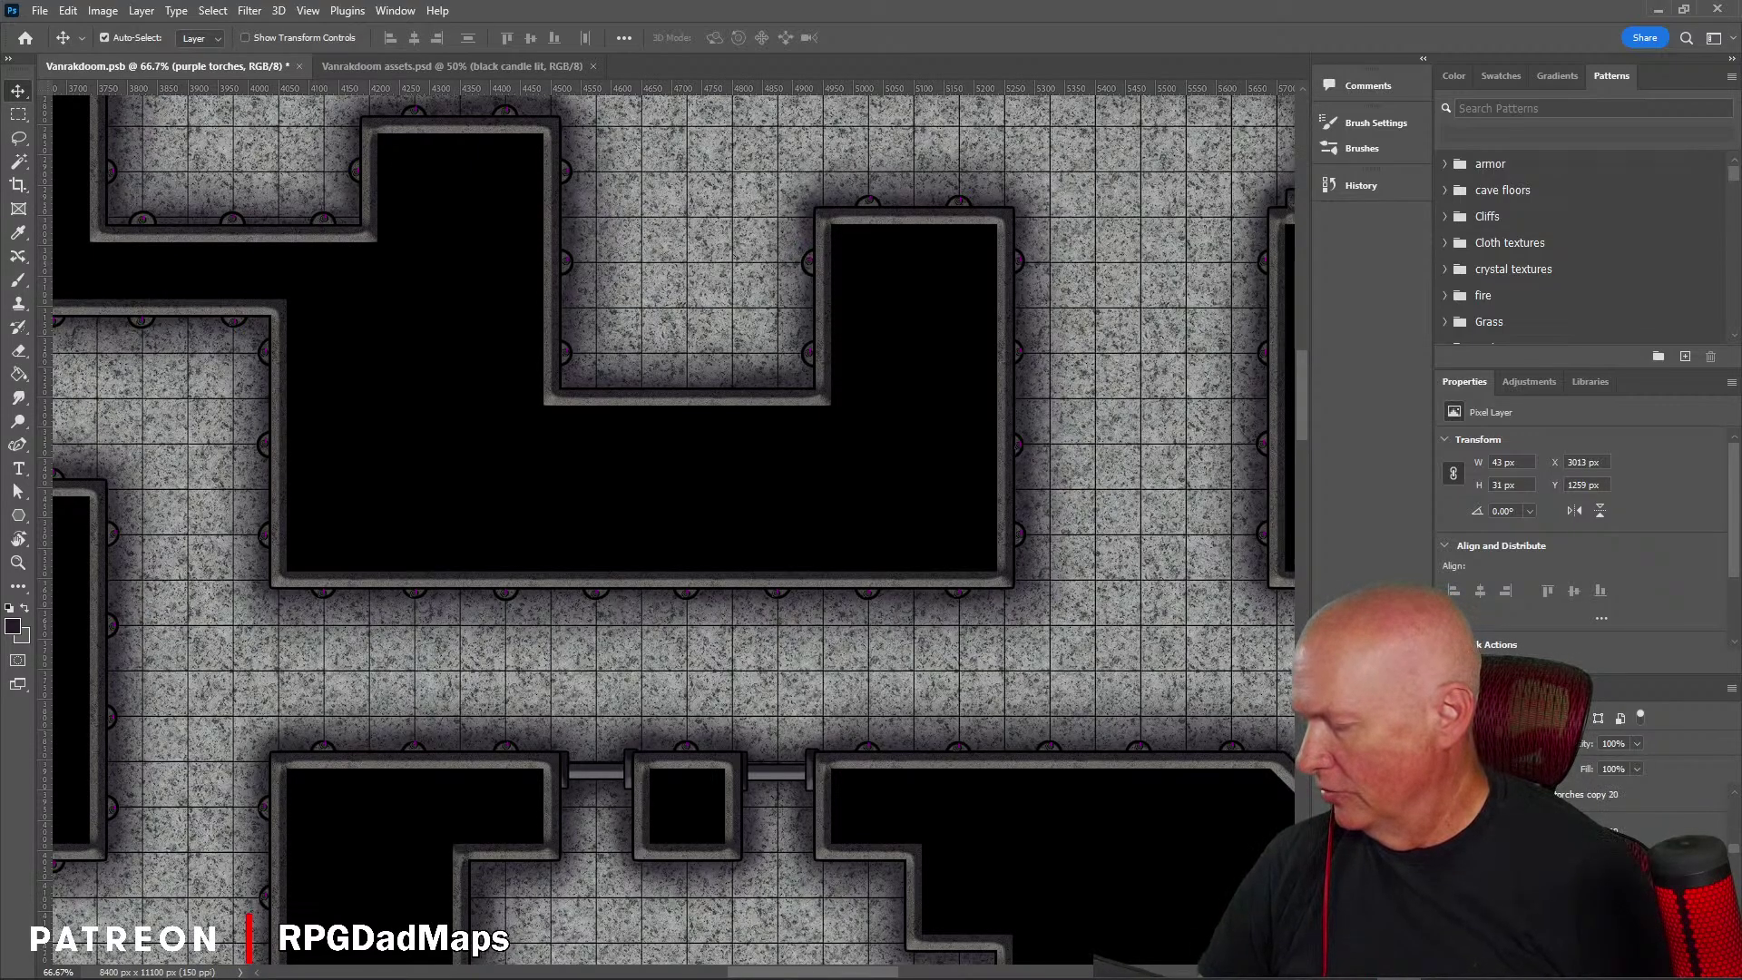
scroll(1615, 794, down, 1)
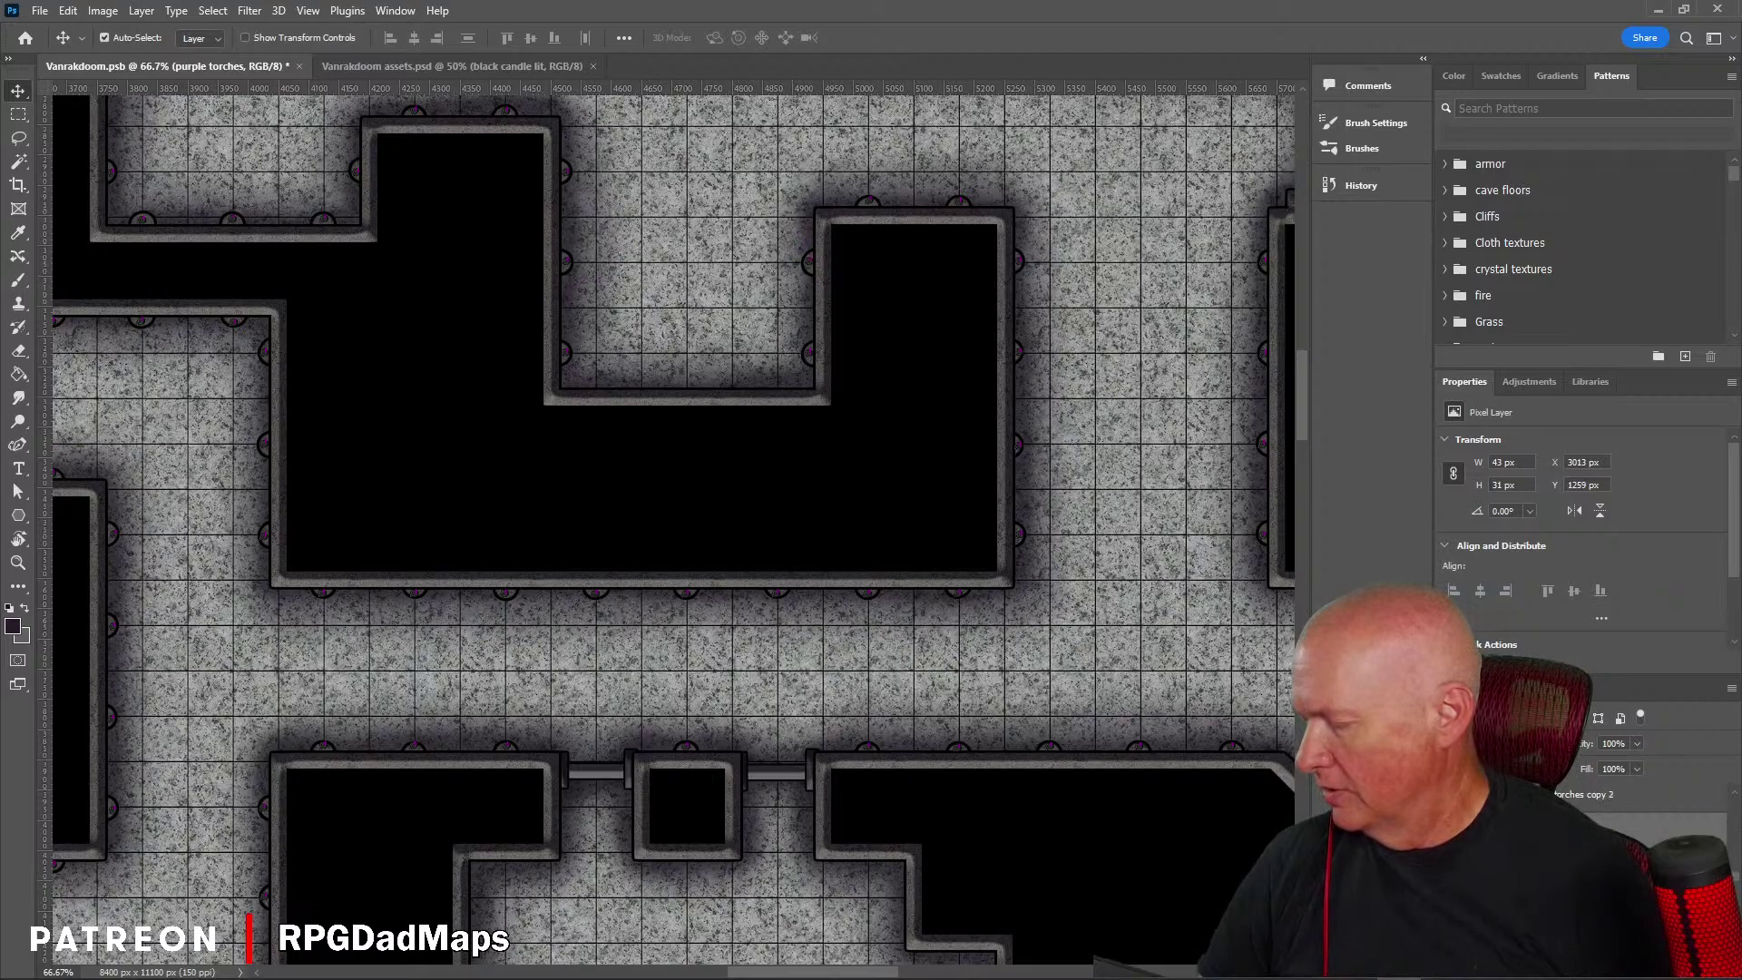
scroll(1733, 873, up, 3)
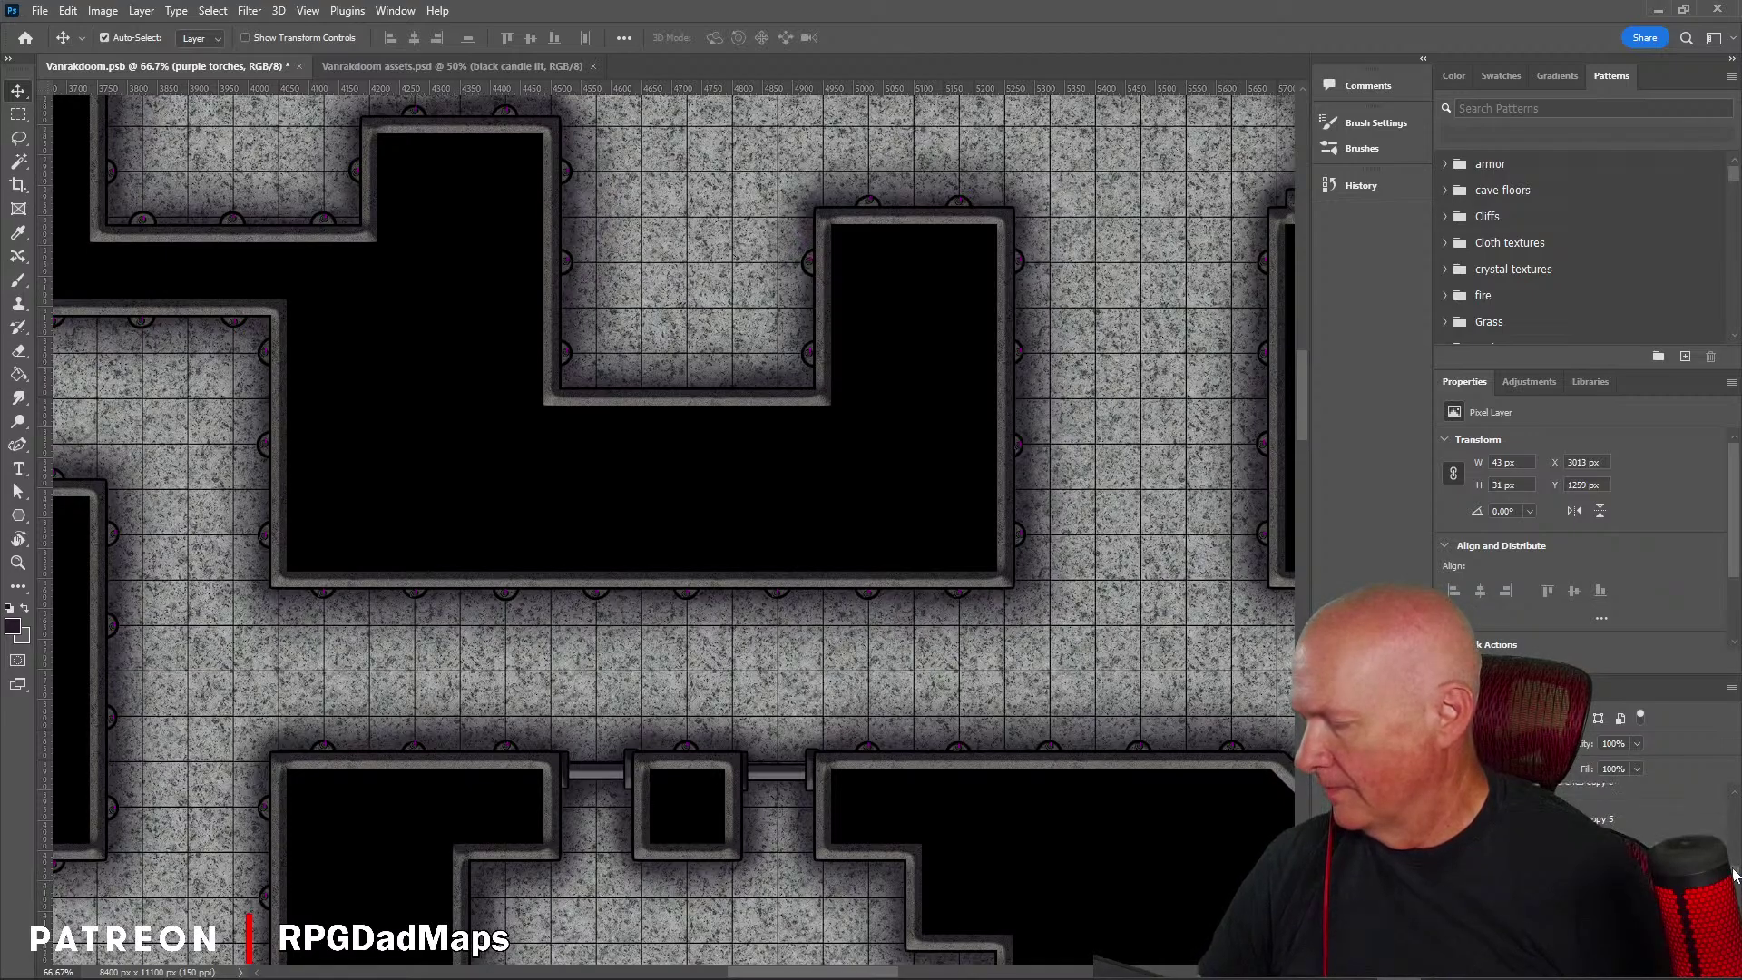
scroll(1730, 864, up, 2)
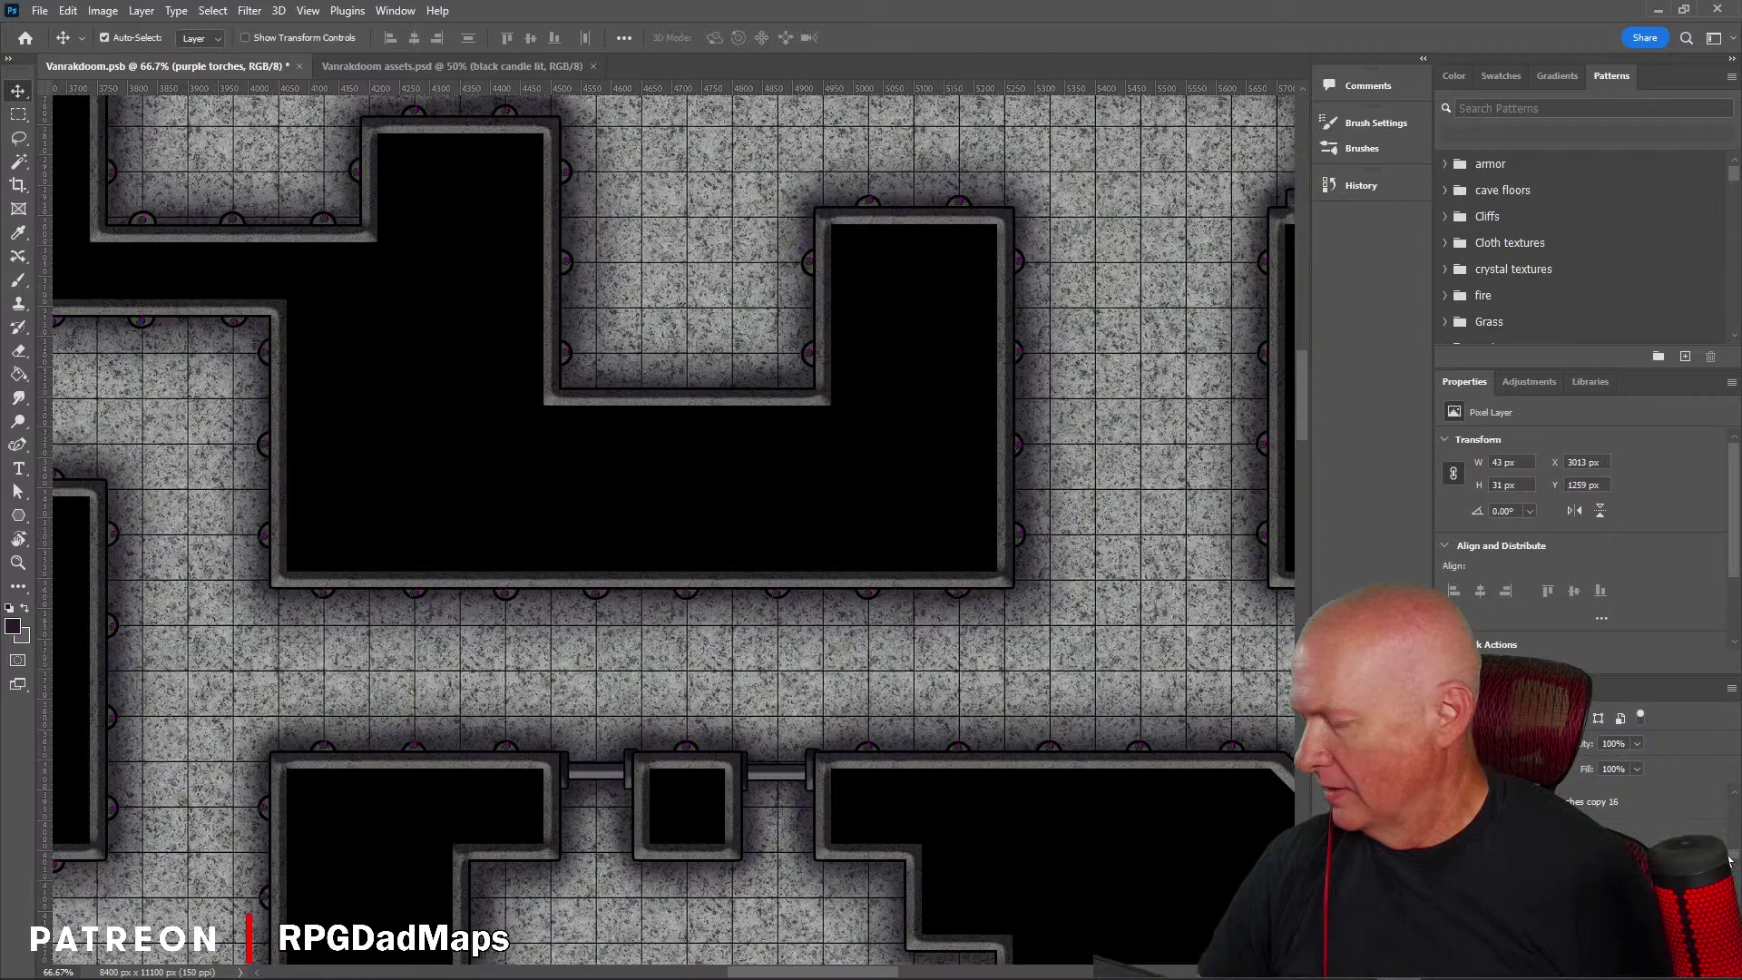
scroll(1724, 842, up, 5)
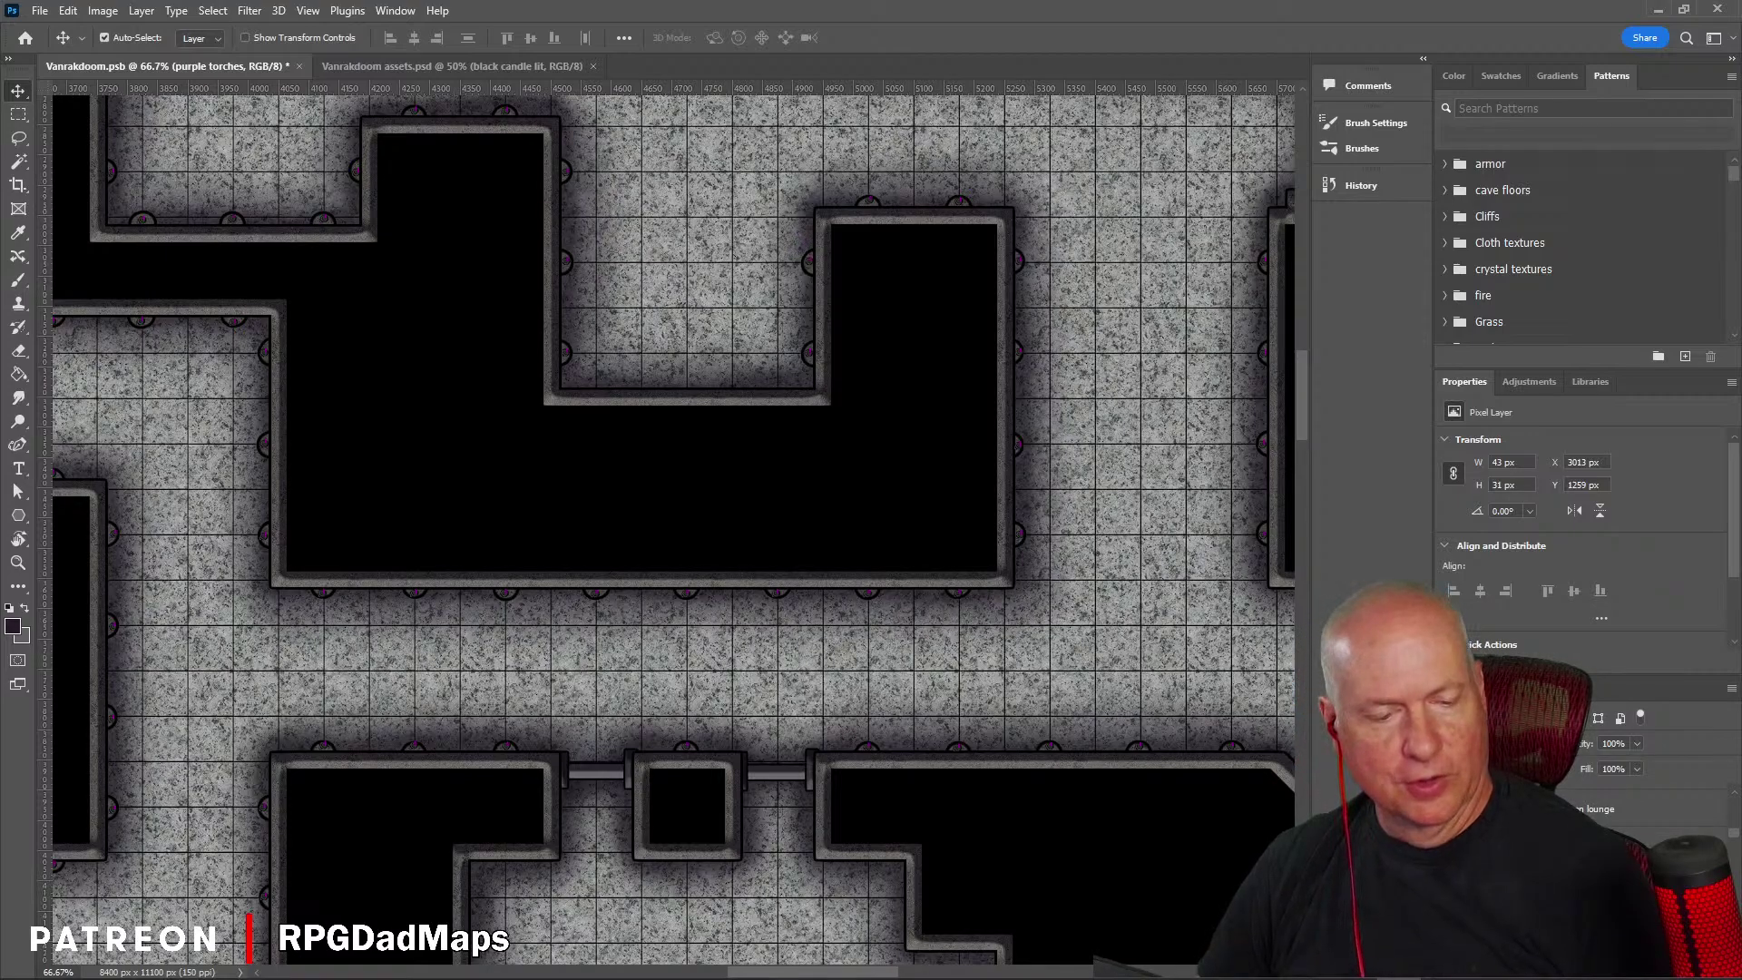
click(1669, 836)
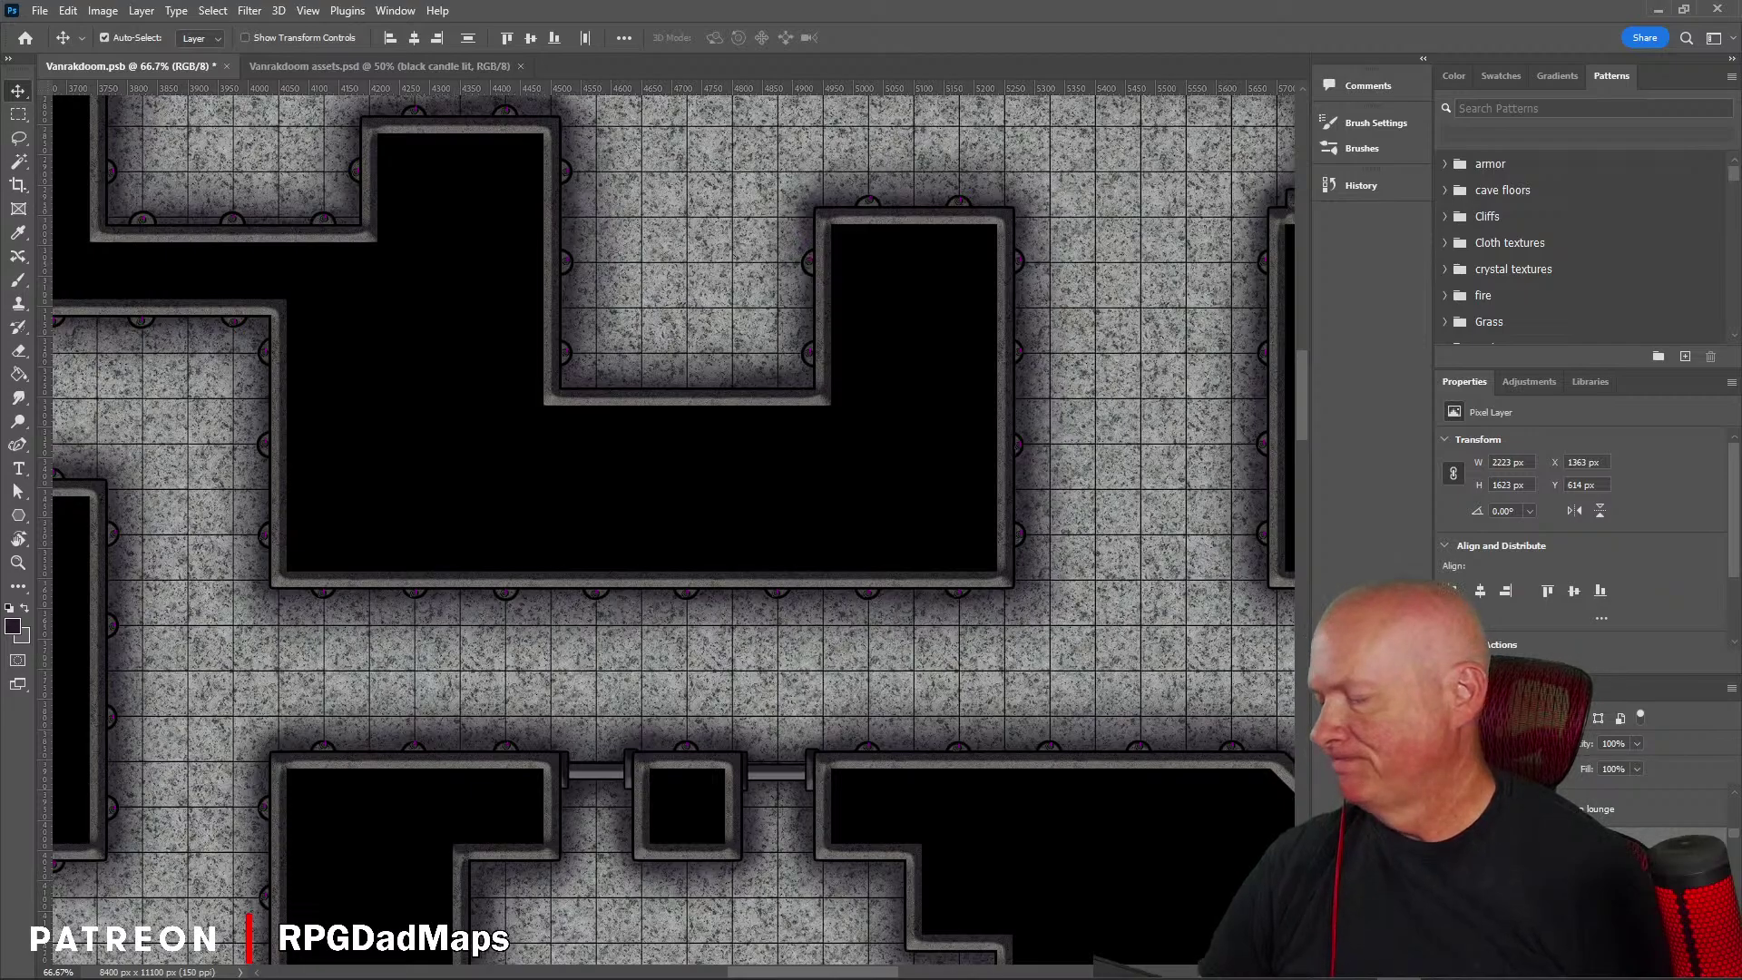
right_click(1492, 835)
click(1575, 610)
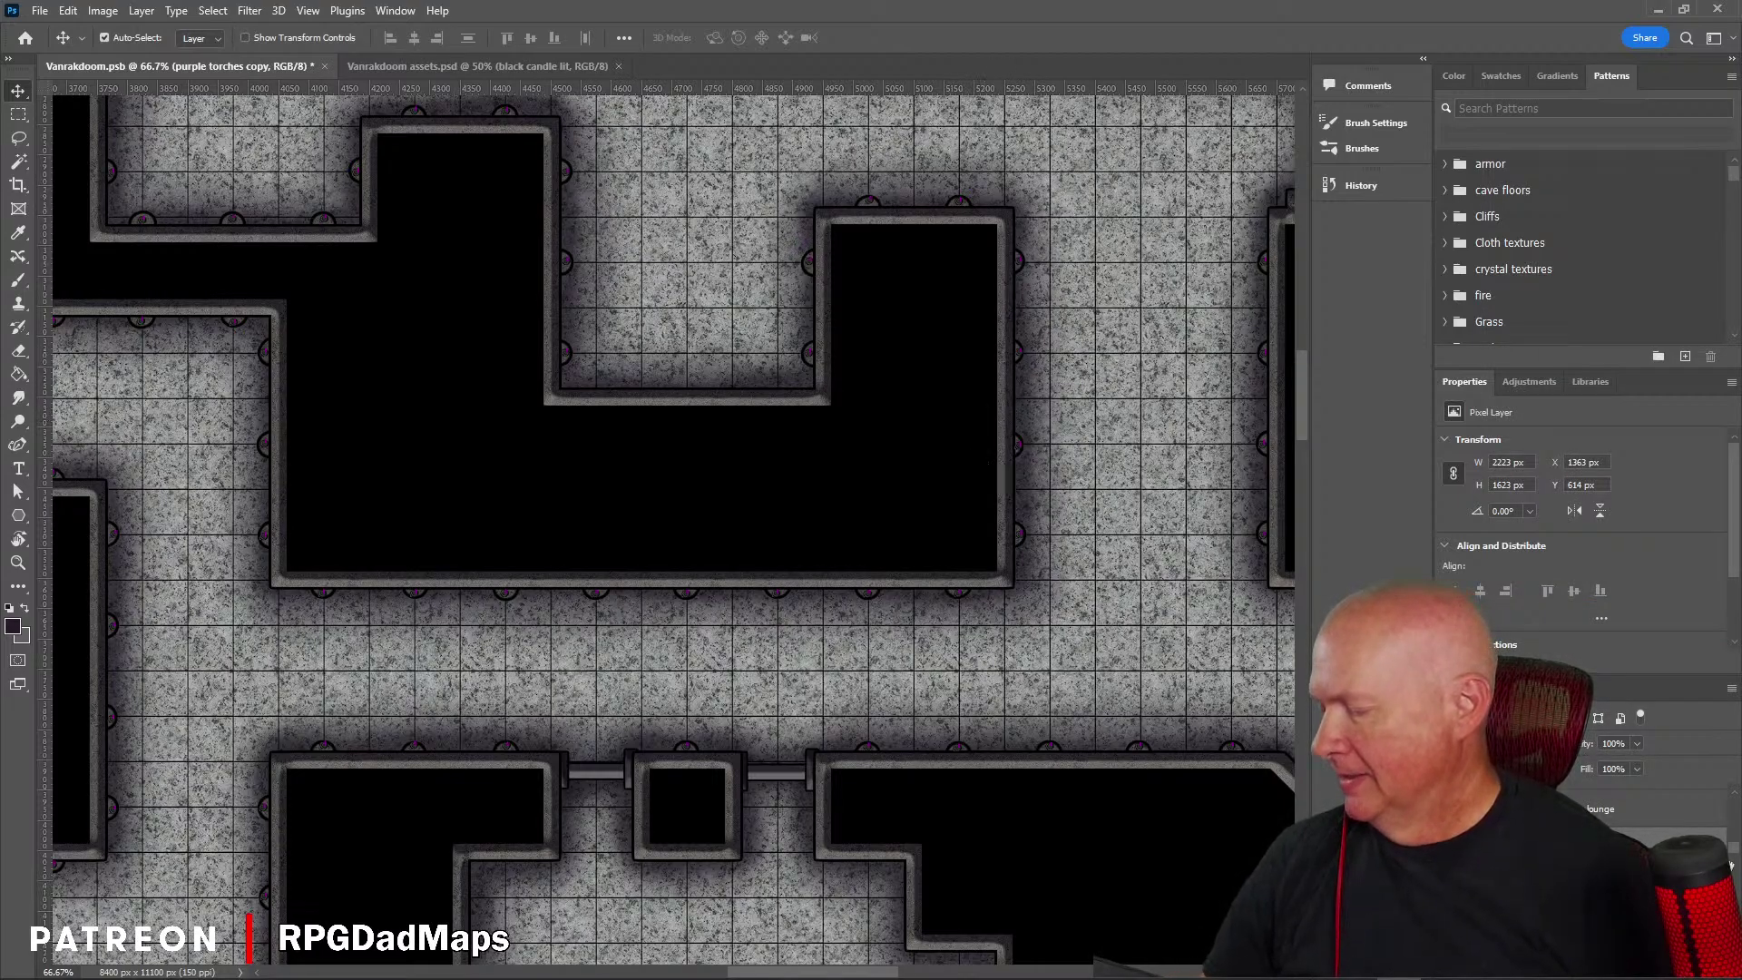
Step: Rename the merged candle layer (Layer 3 copy 13) as "hall 12 candles"
drag(1737, 851, 1735, 836)
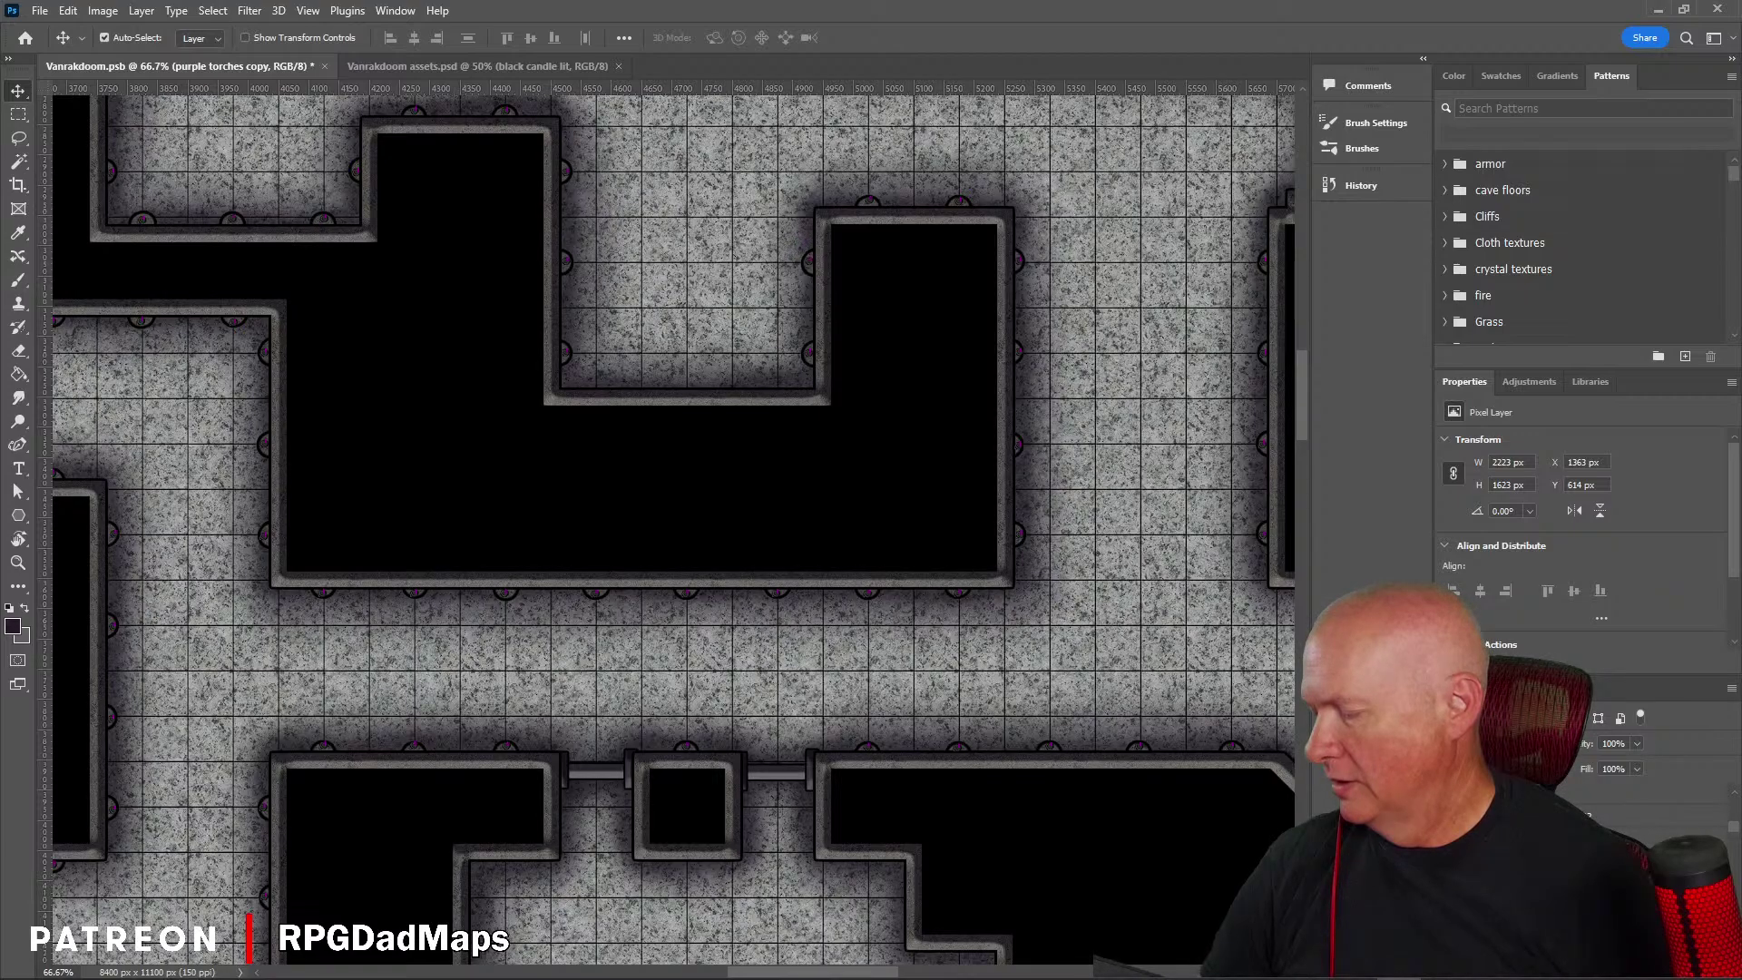
click(1642, 821)
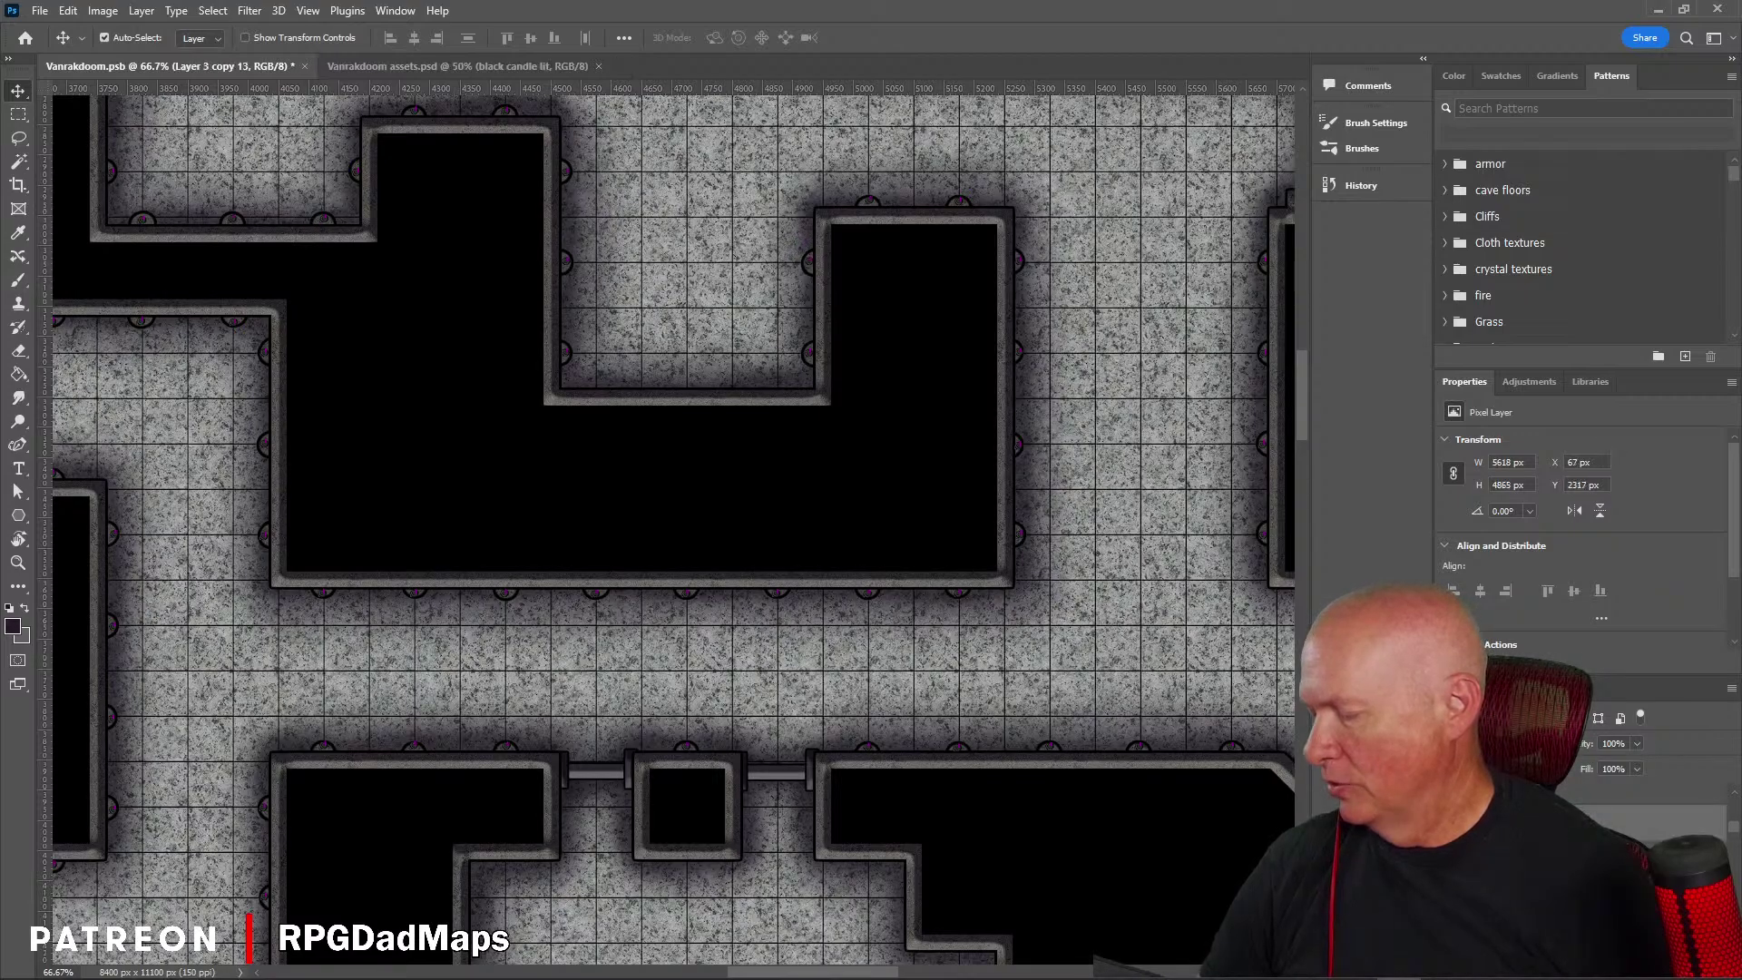
click(1661, 834)
right_click(1661, 834)
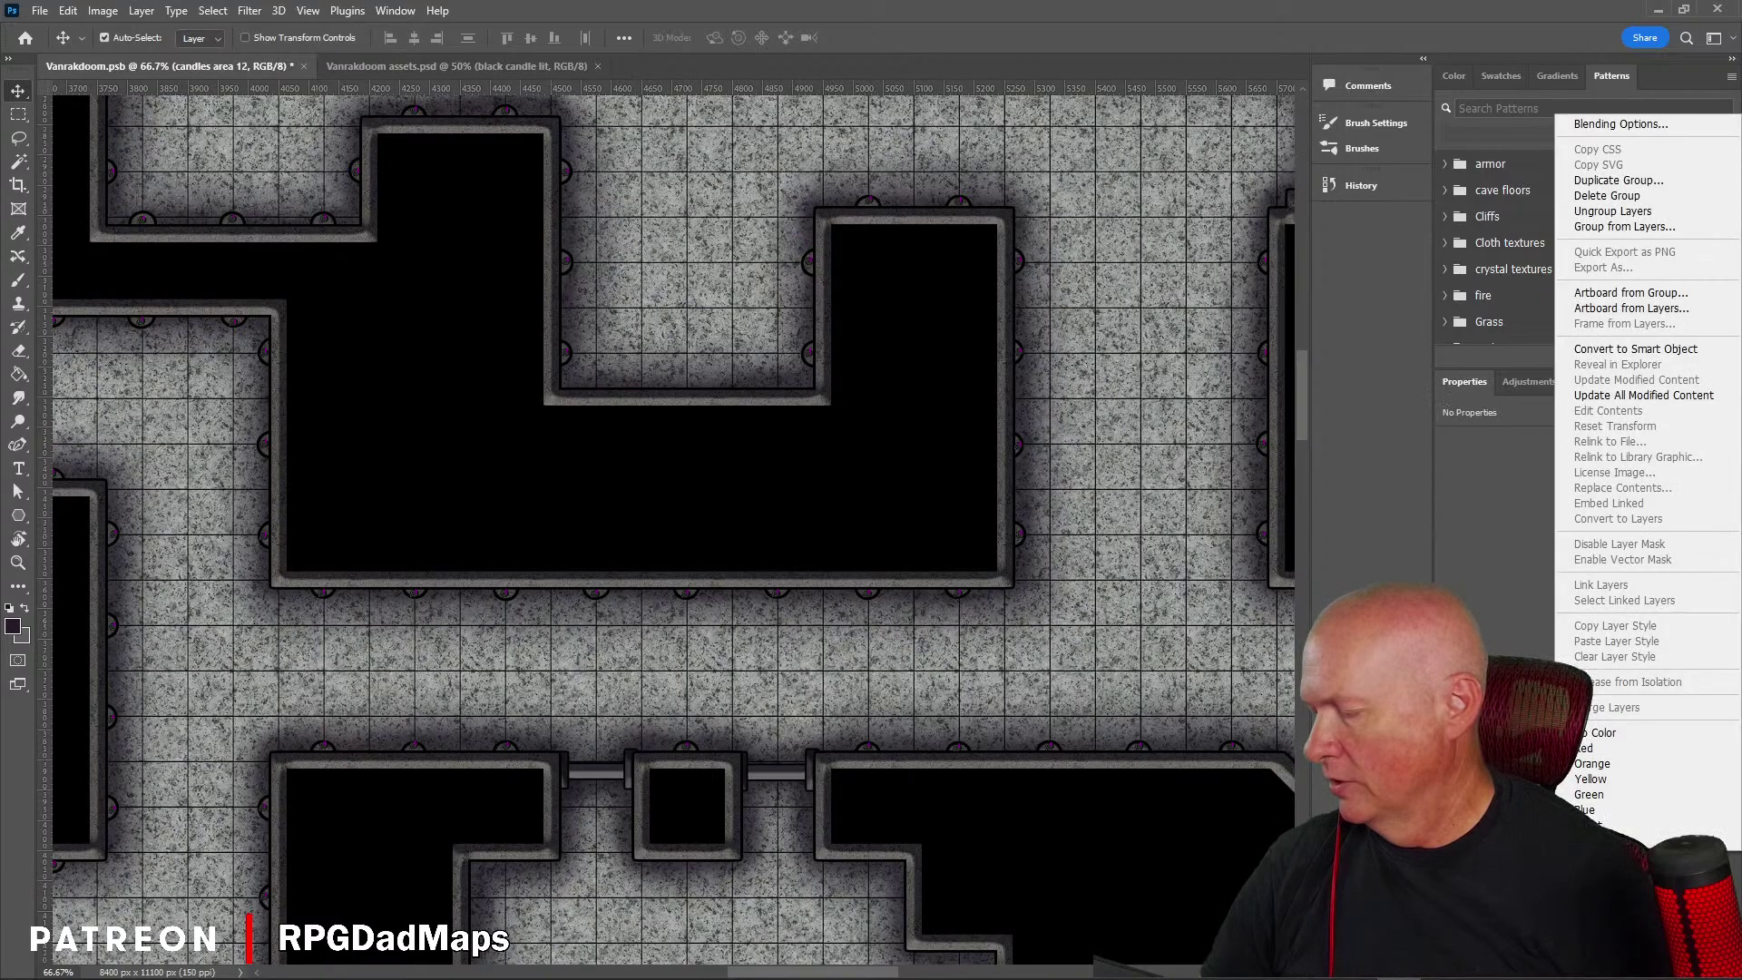
key(Escape)
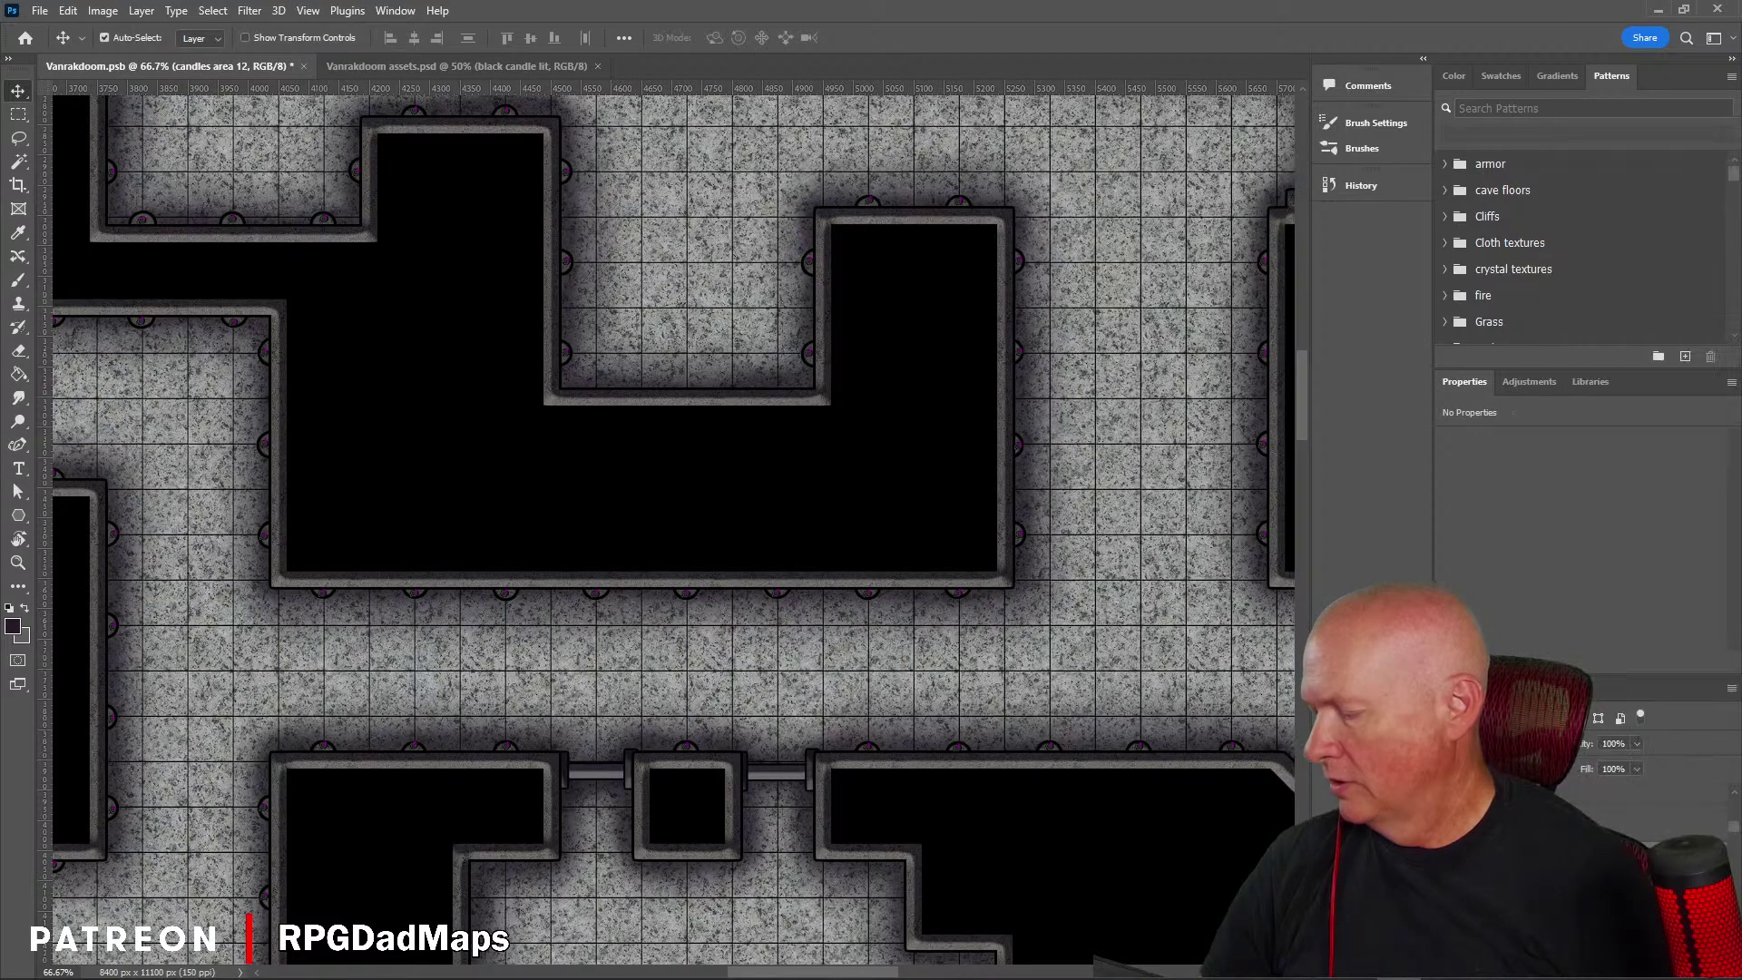
click(1661, 835)
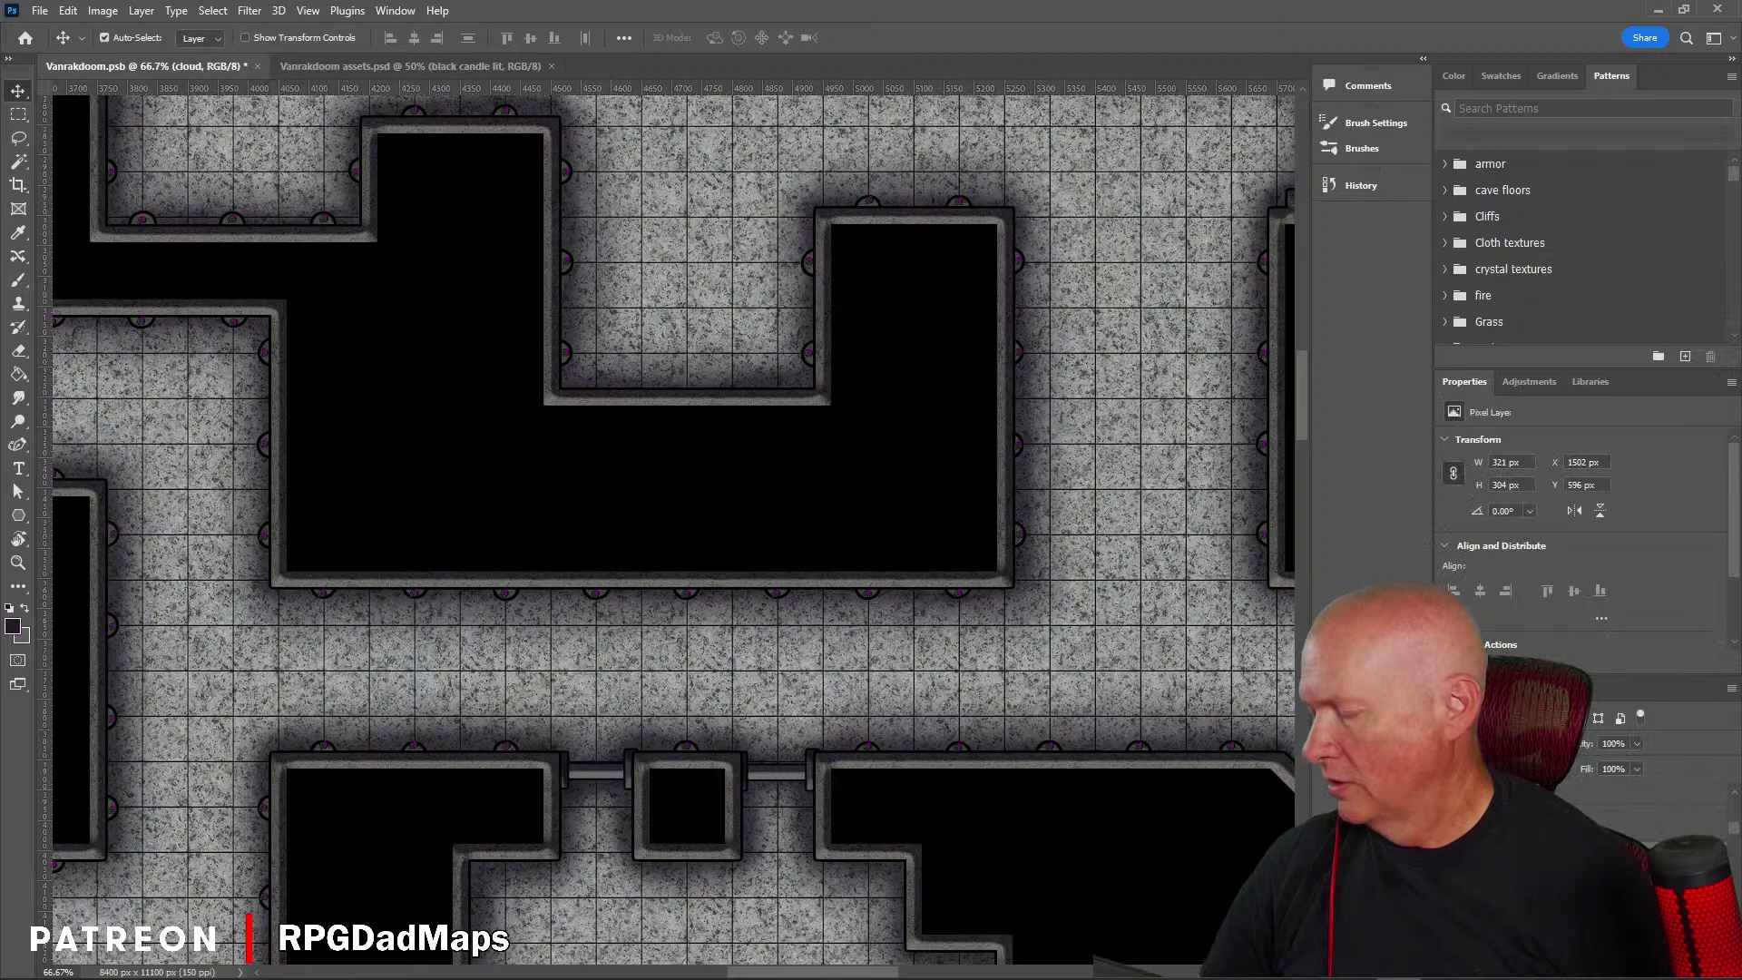
click(1660, 853)
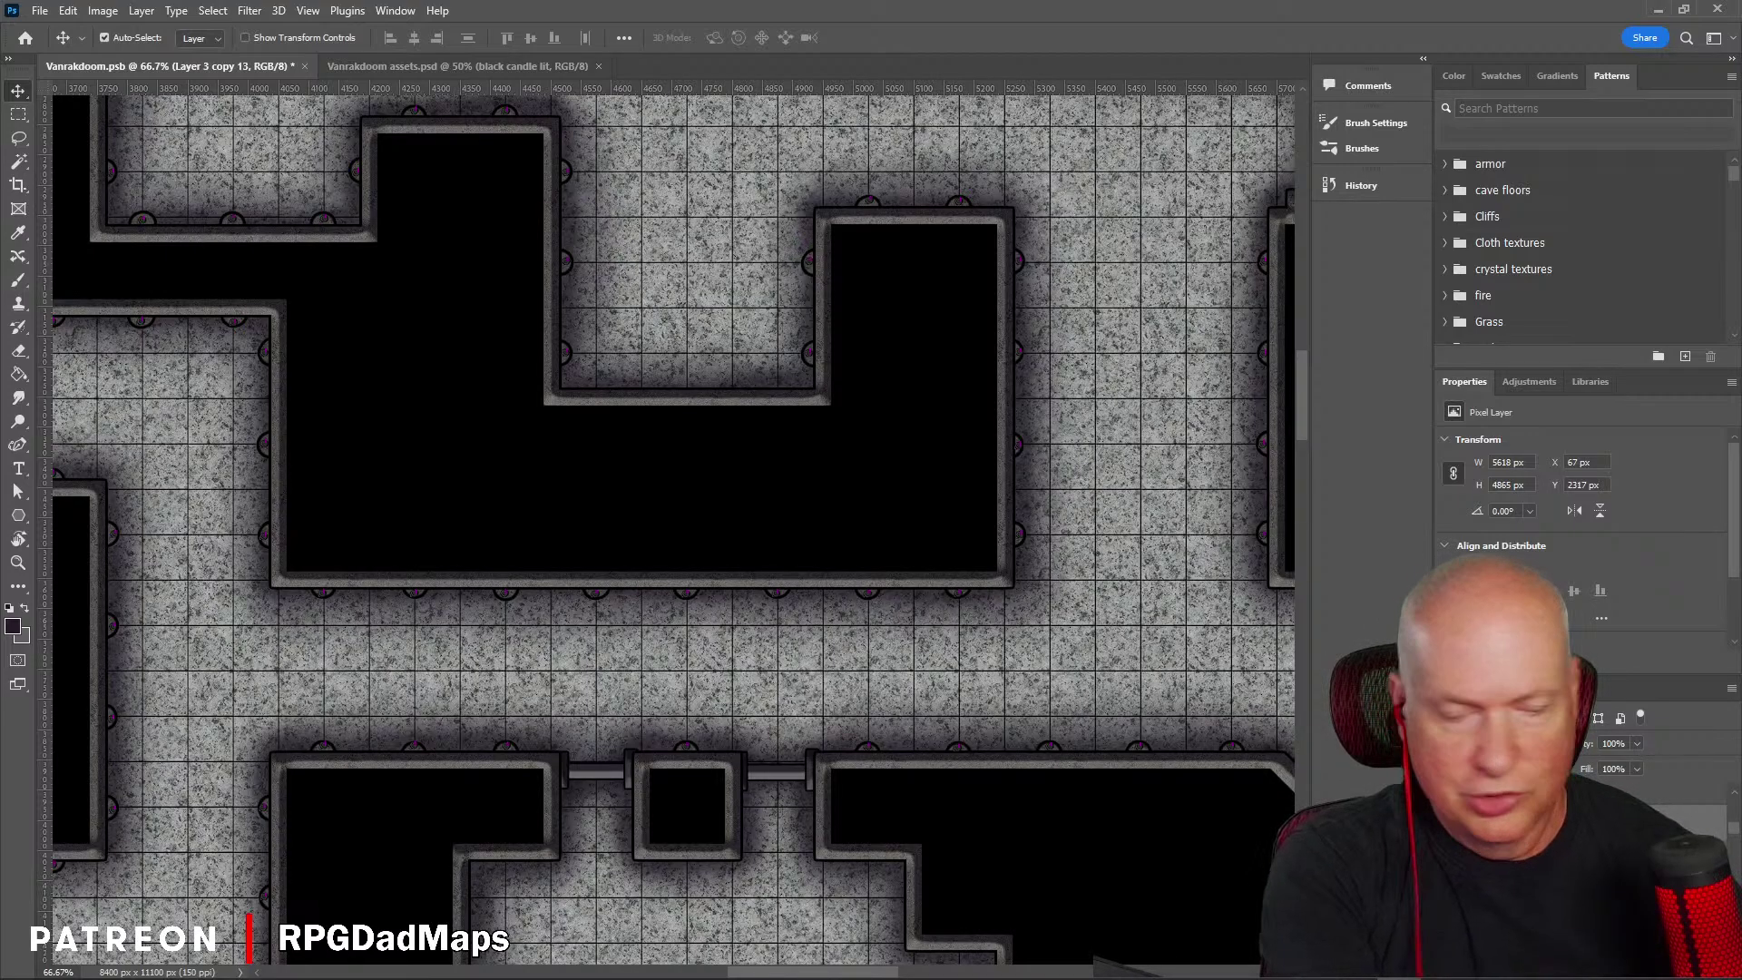
key(alt+[)
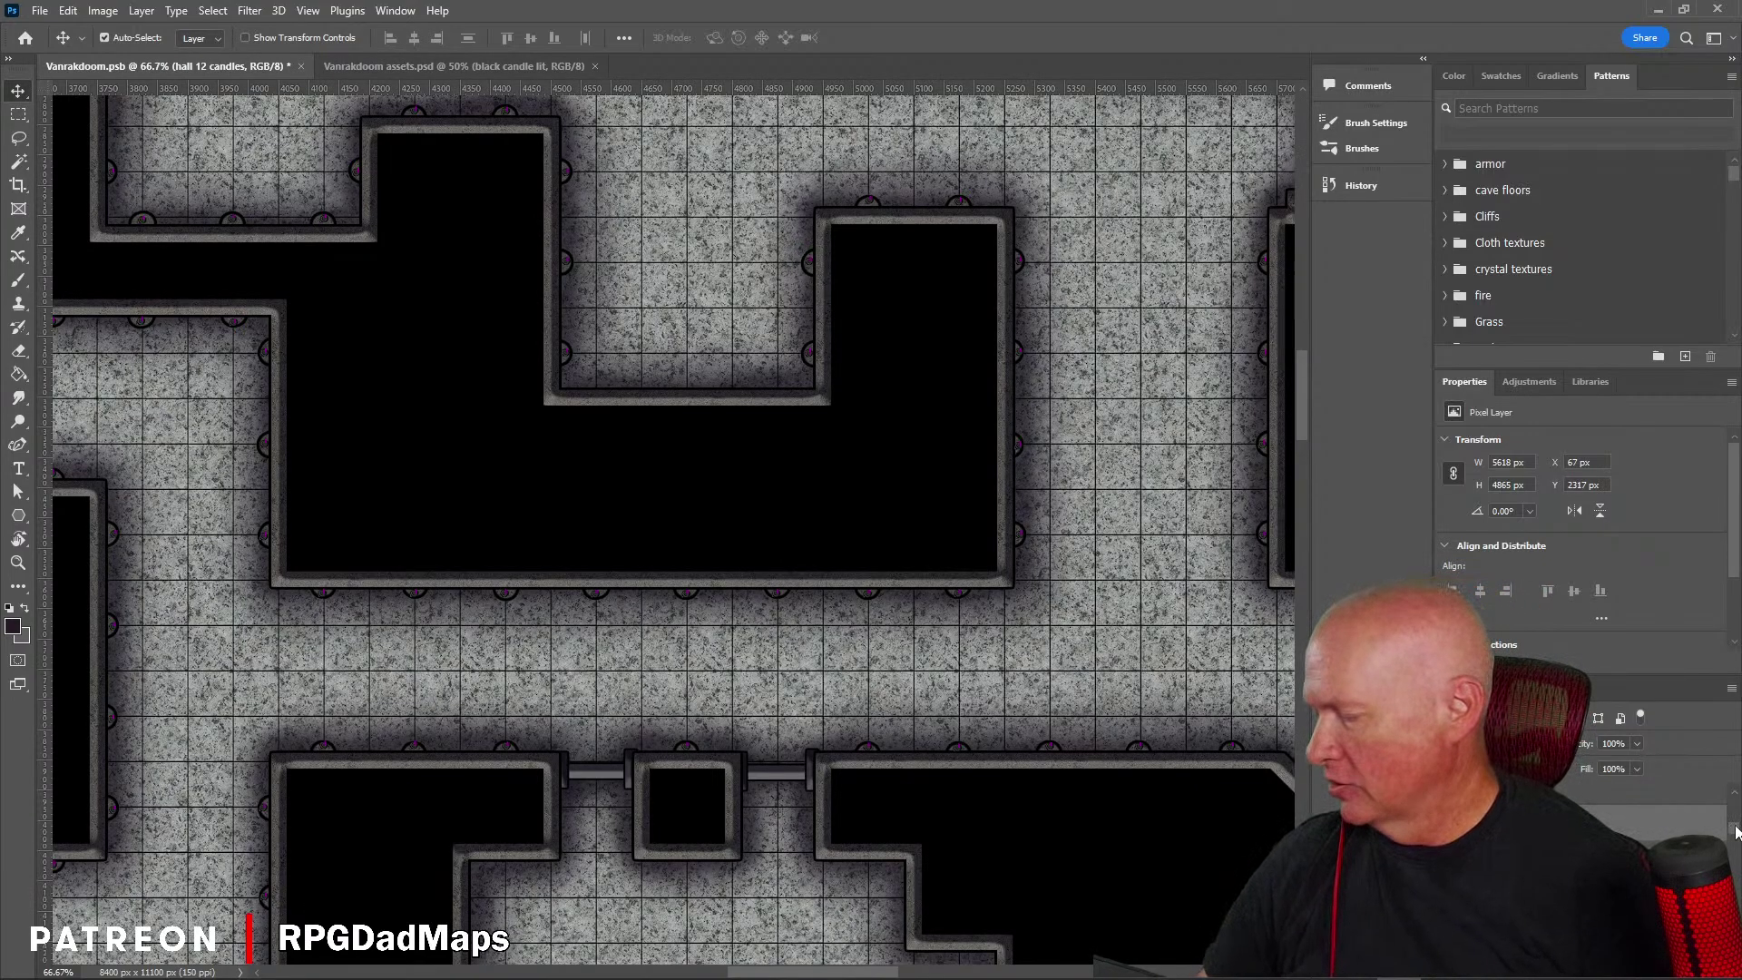
Step: Set the foreground colour to a purple from the recent swatches and activate the Brush tool
drag(1736, 833, 1738, 889)
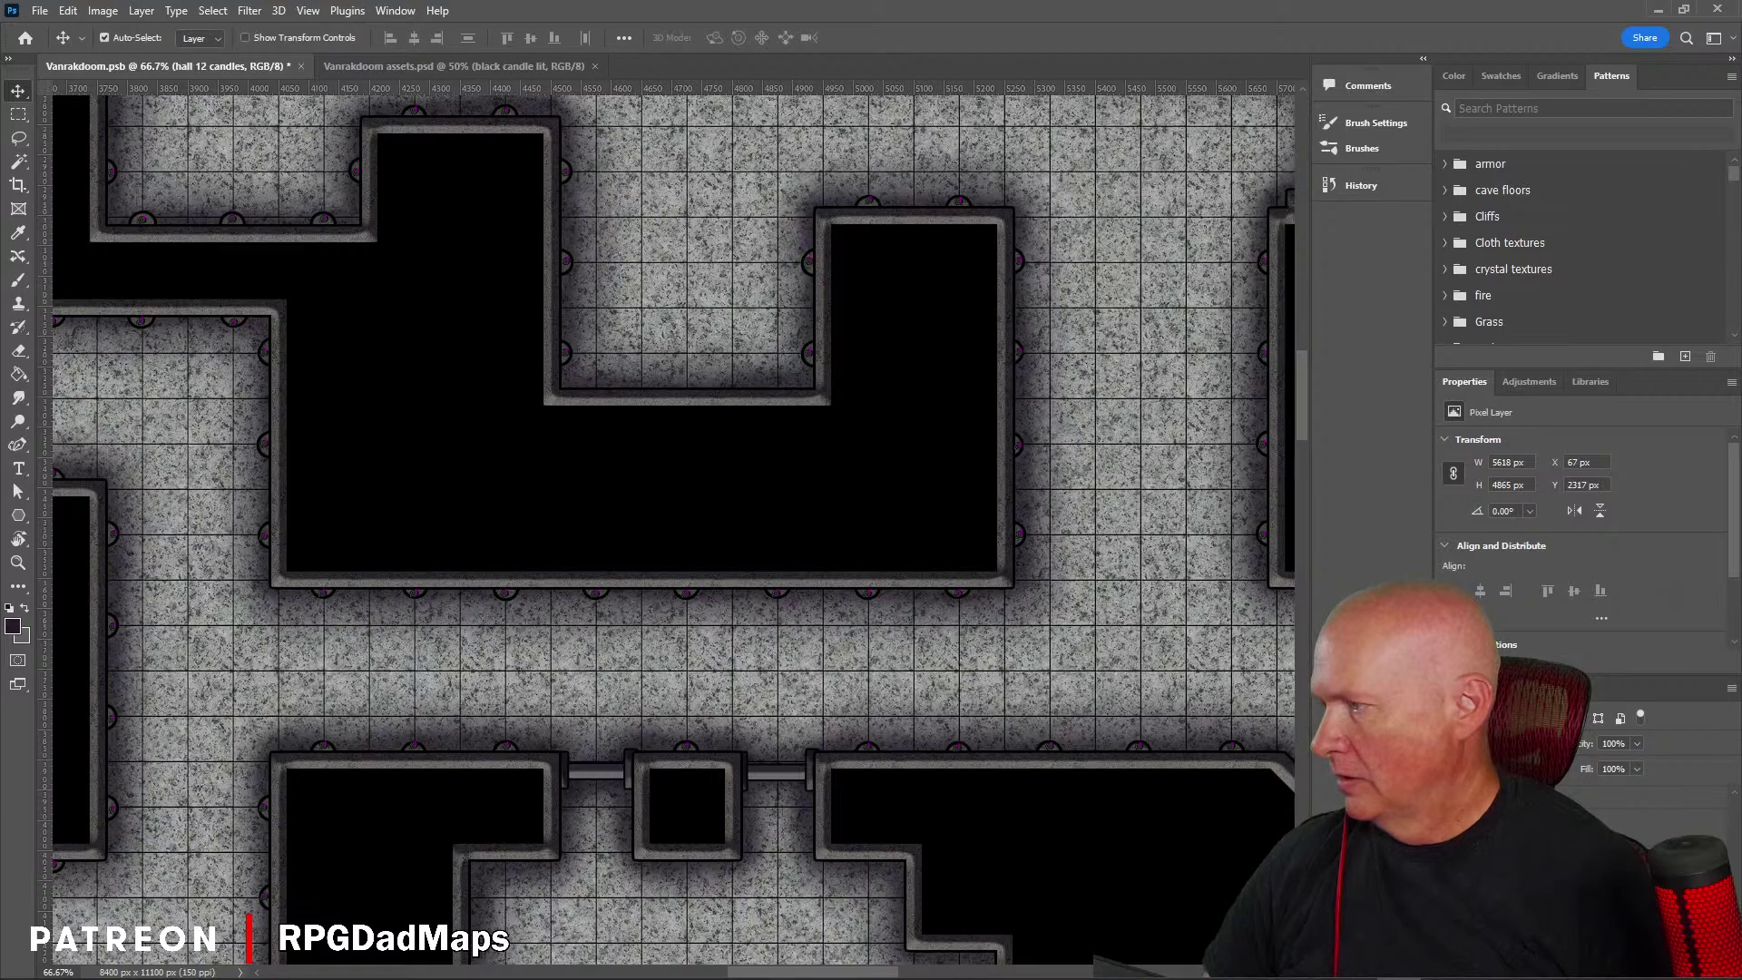
click(1501, 76)
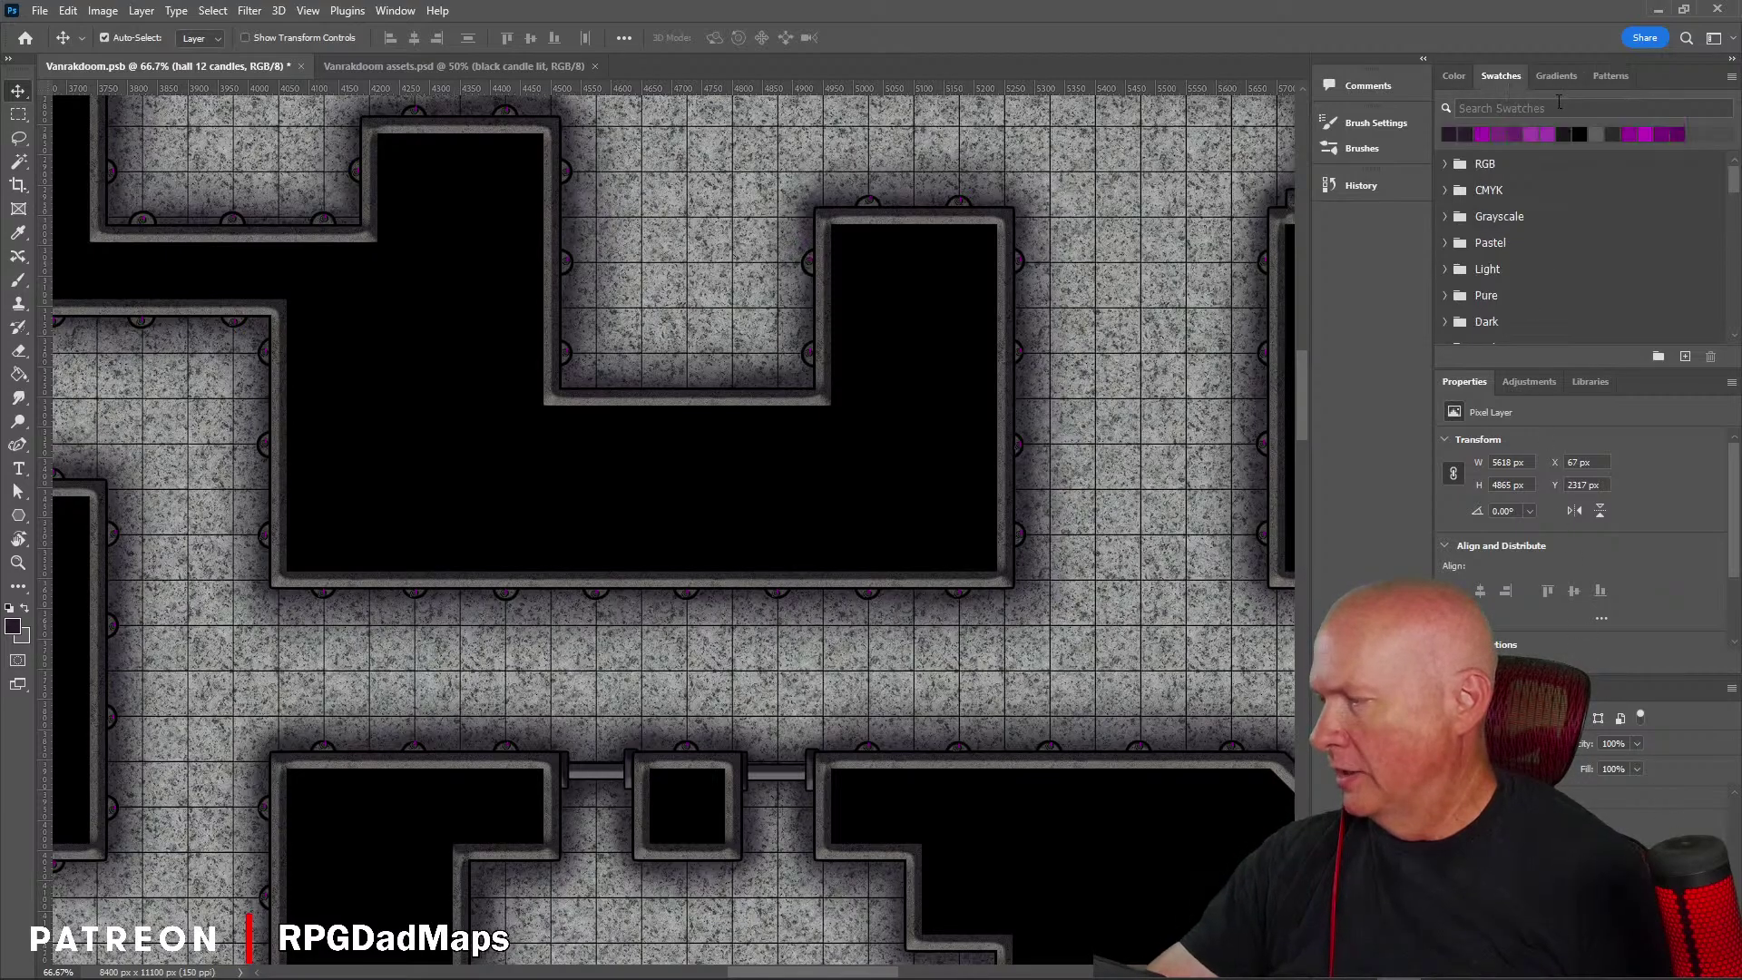
click(1496, 135)
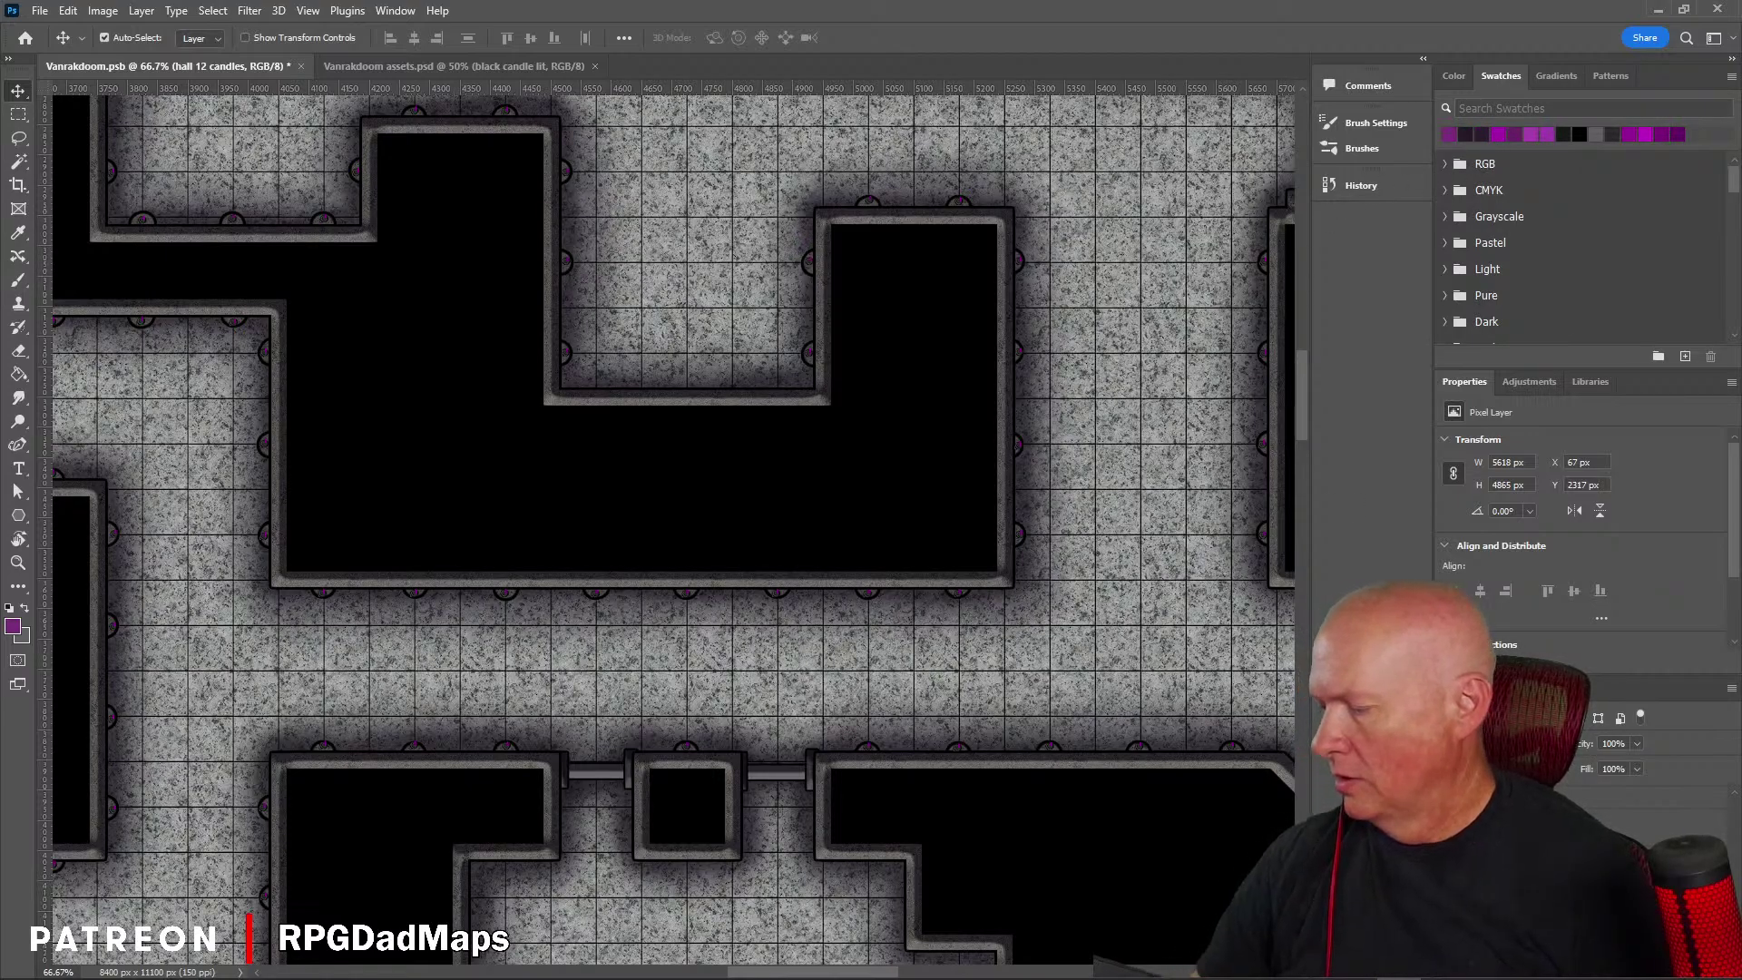
click(32, 283)
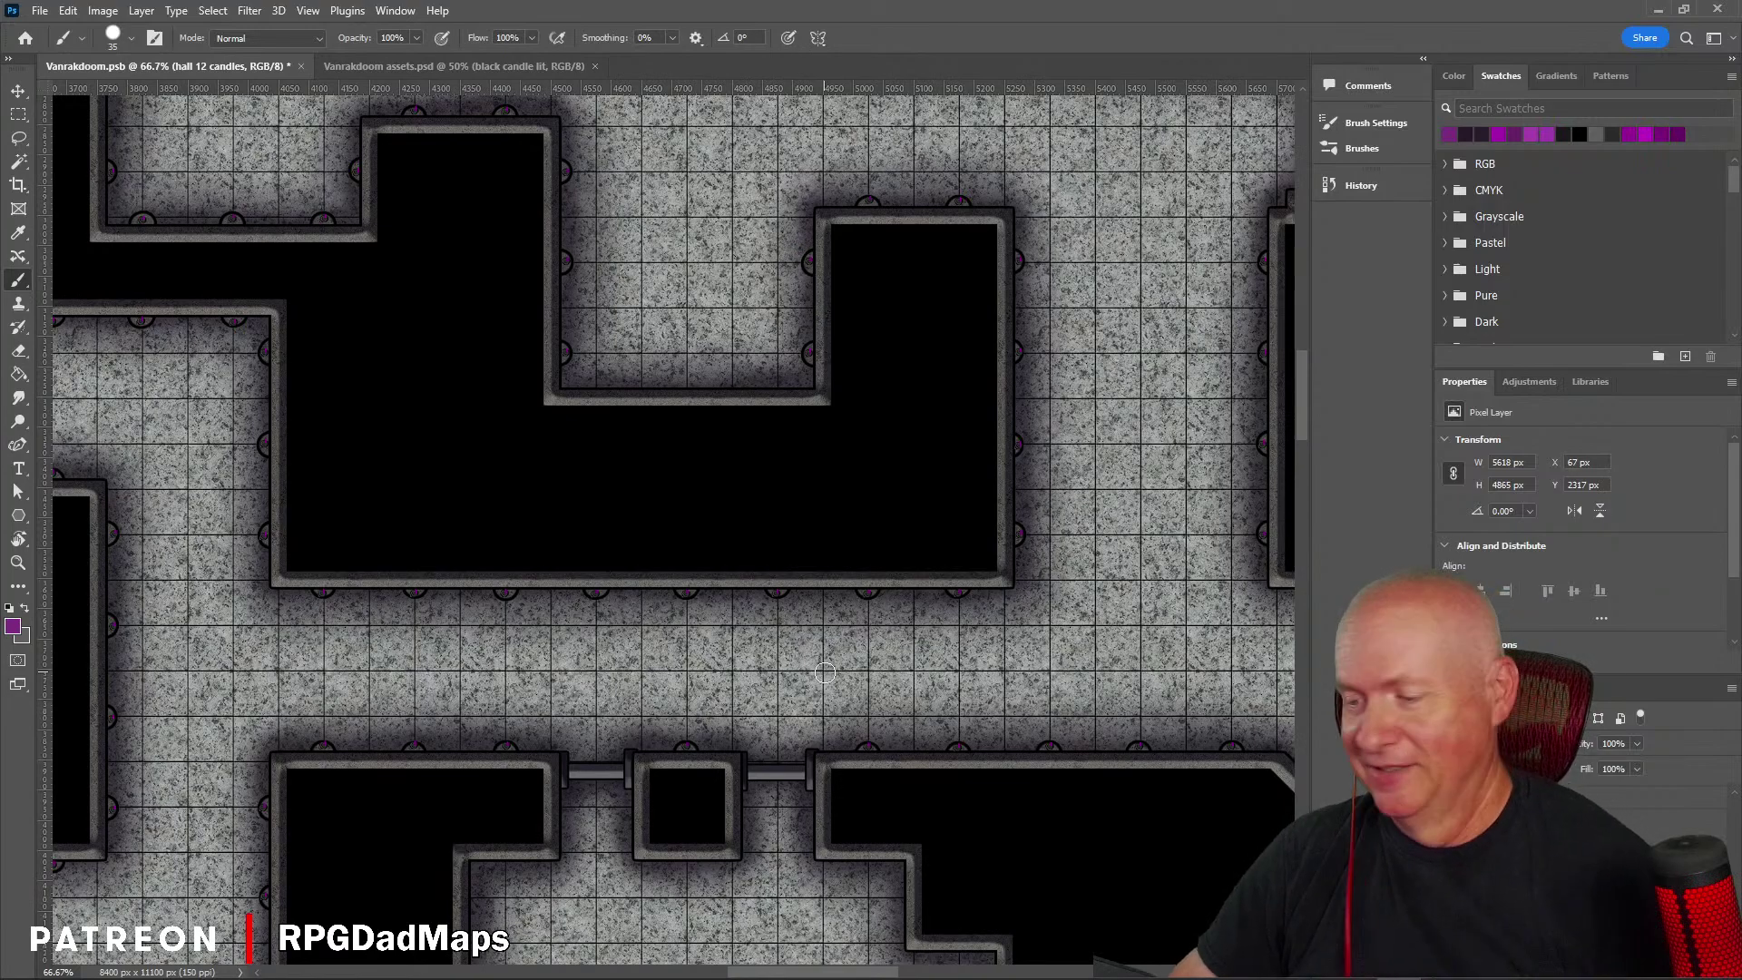
Step: Marquee-select the corridor south of the purple torch room, combining its vertical stretch, the horizontal hall and the square bay at its east end
scroll(728, 636, down, 2)
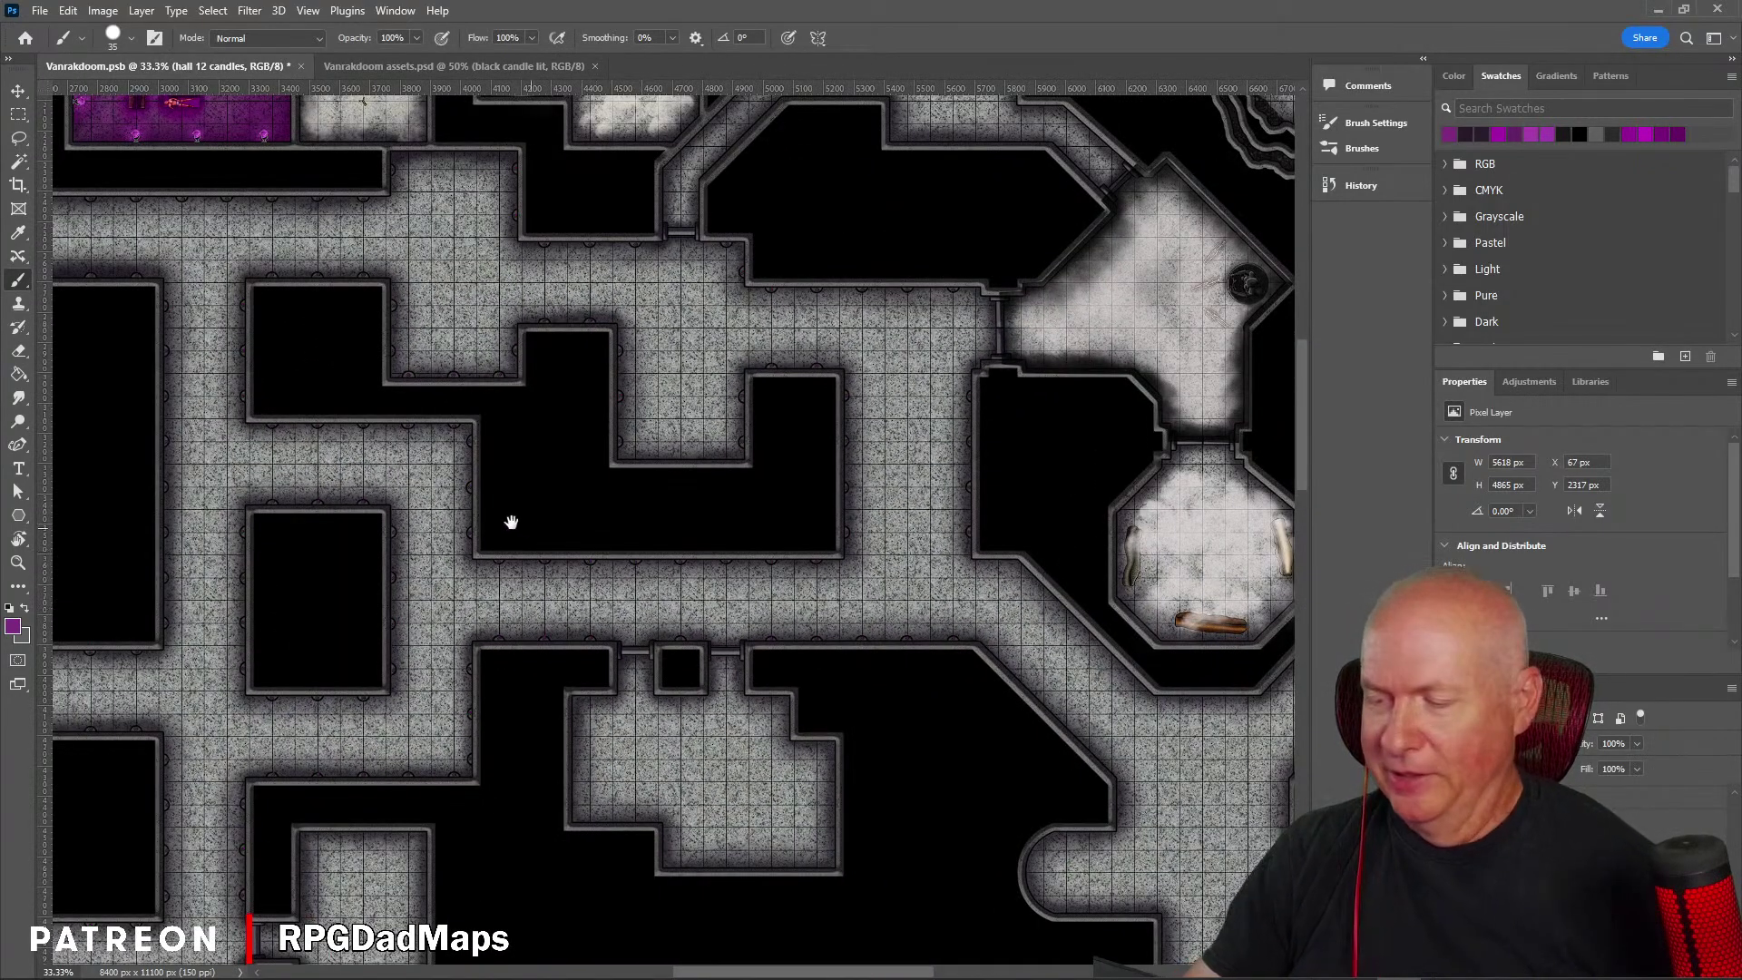
drag(509, 517, 887, 730)
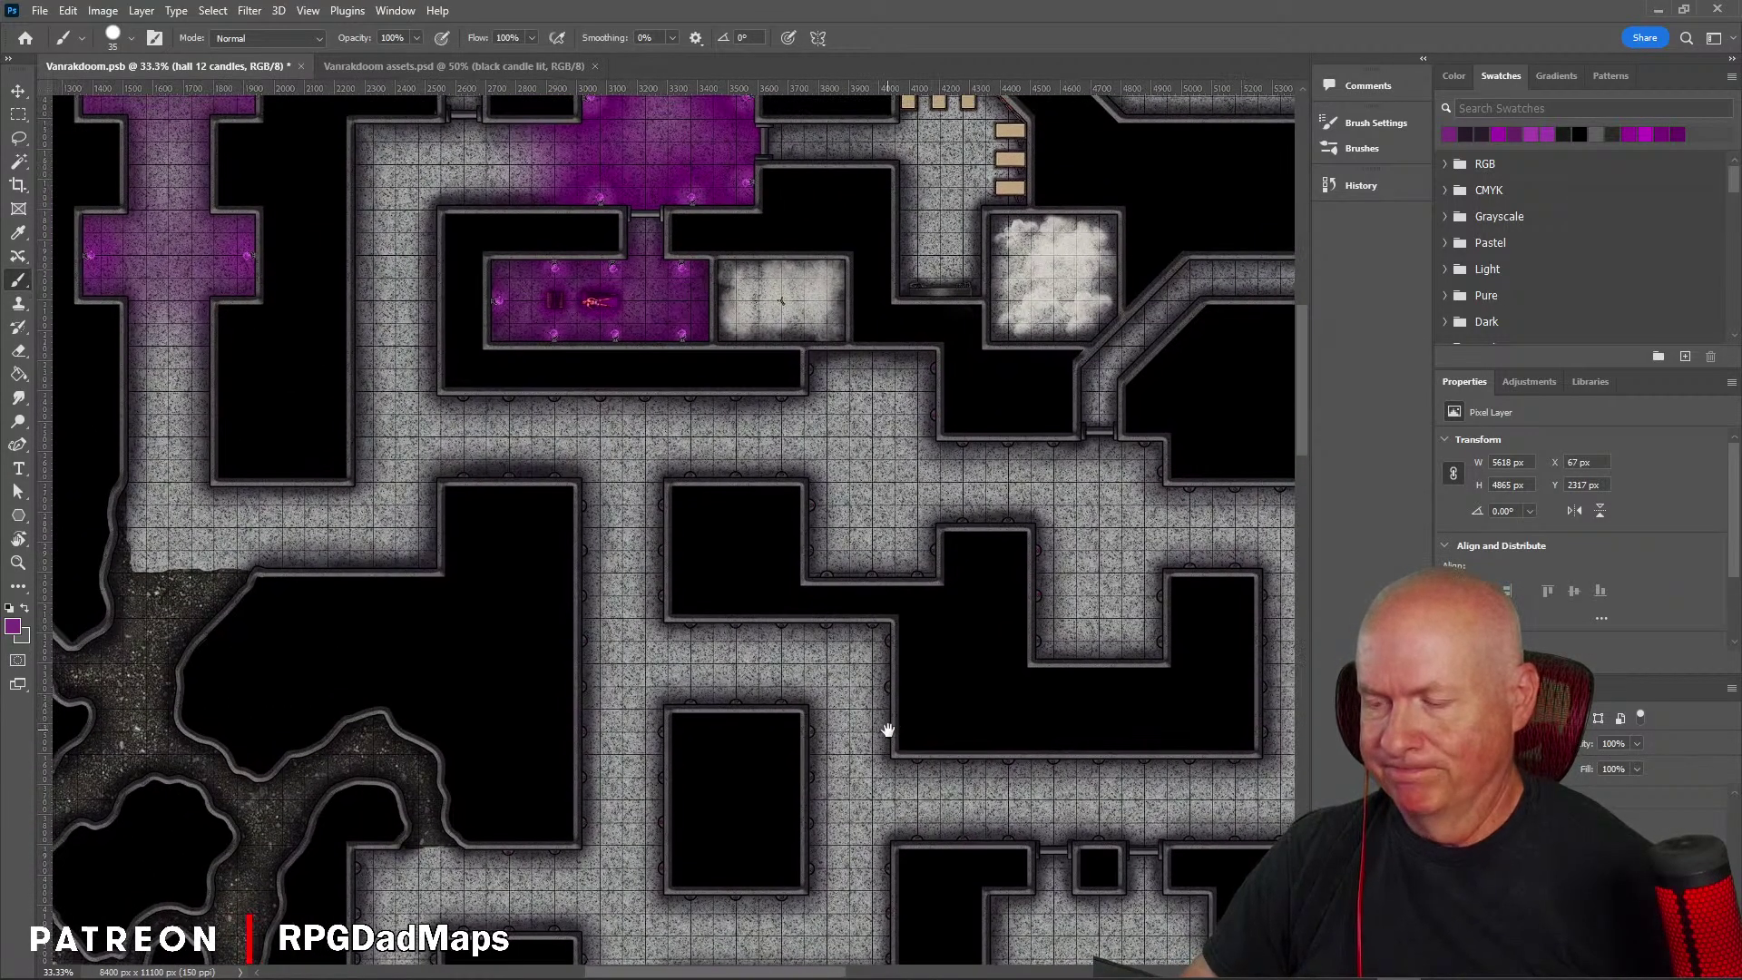
click(20, 114)
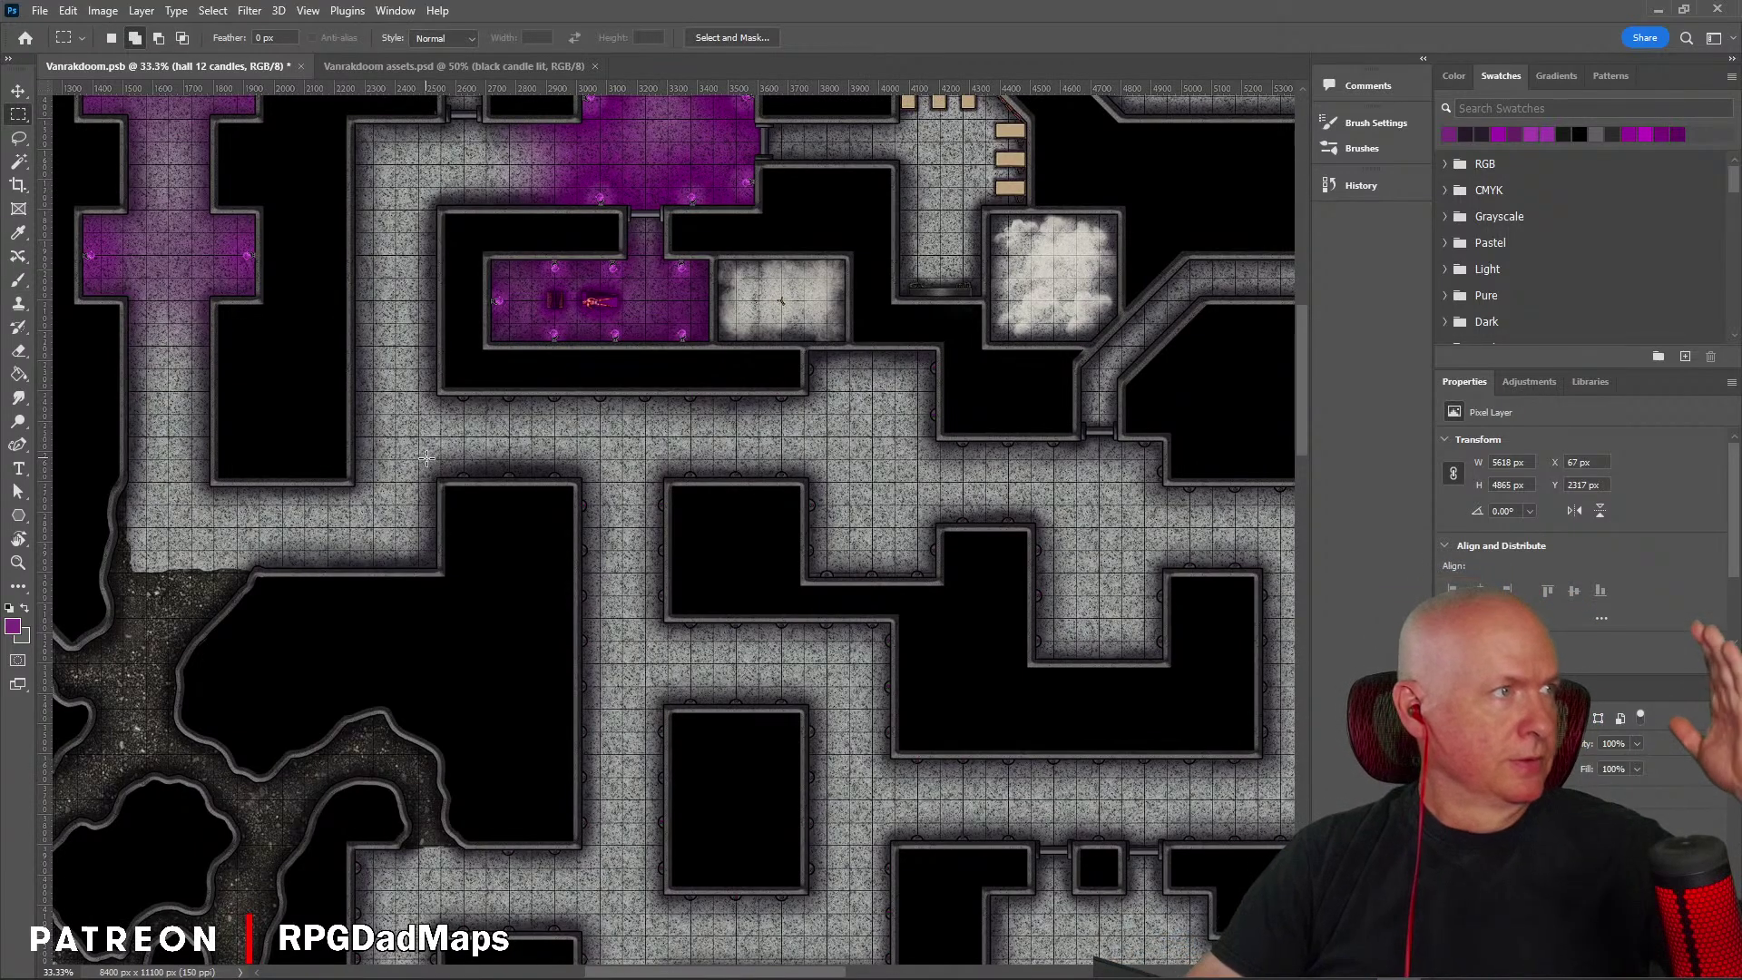
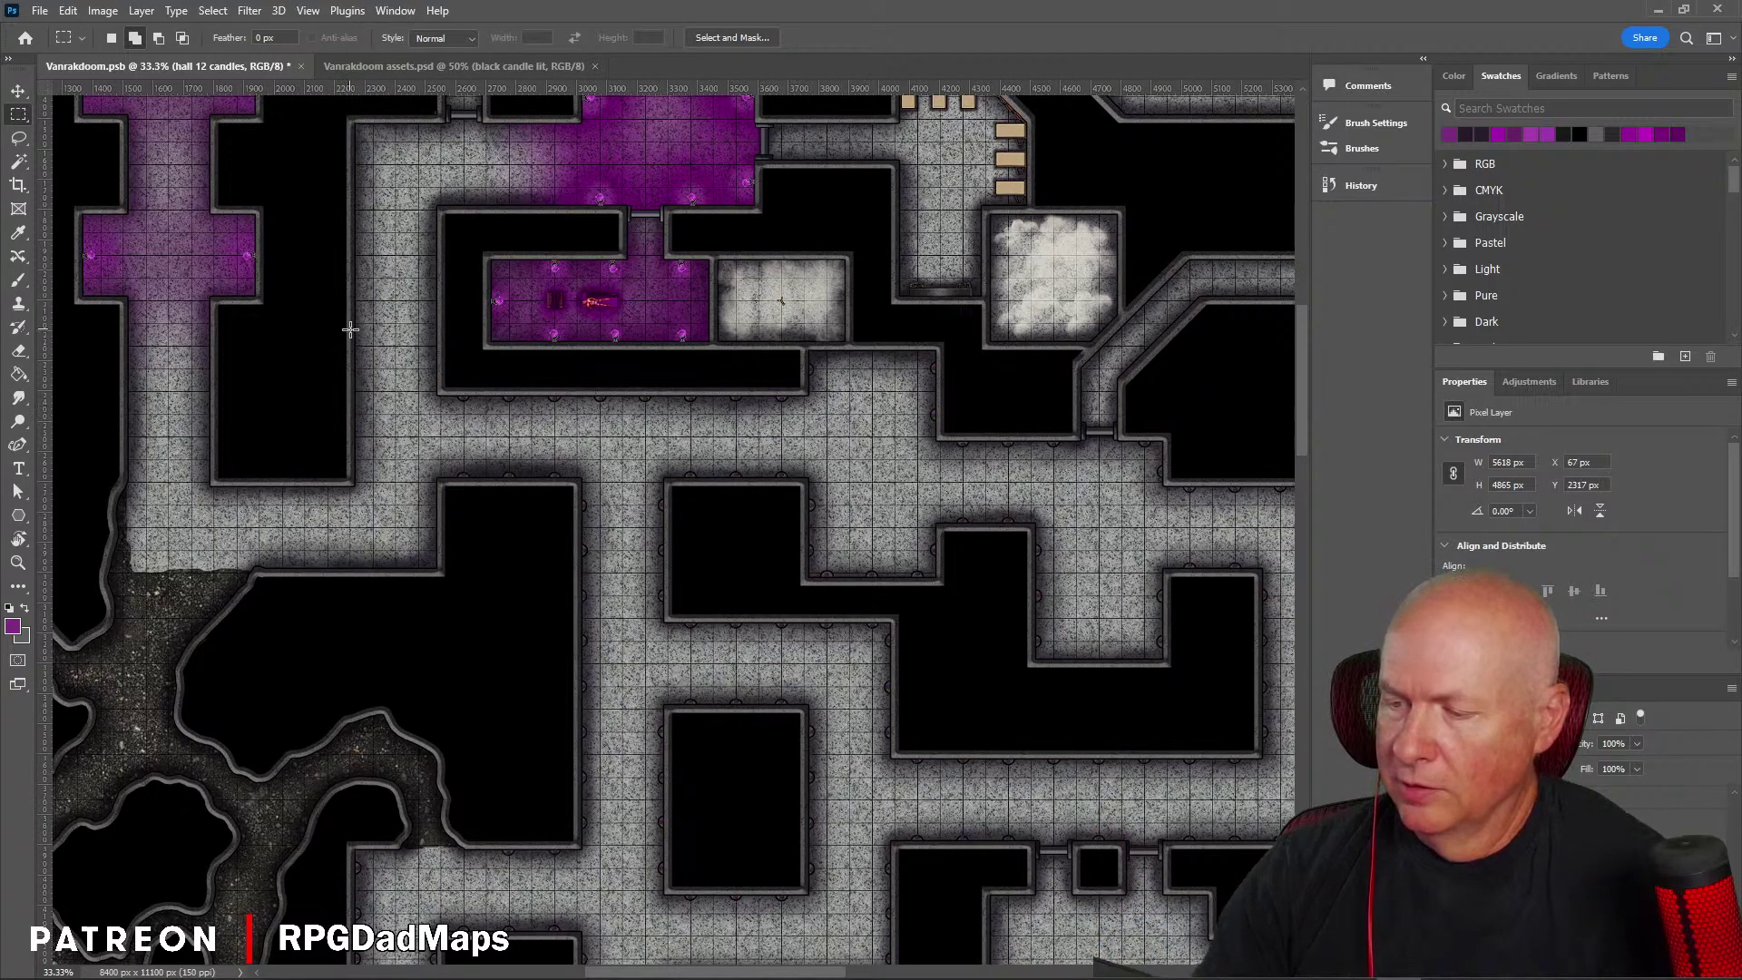
drag(350, 329, 443, 549)
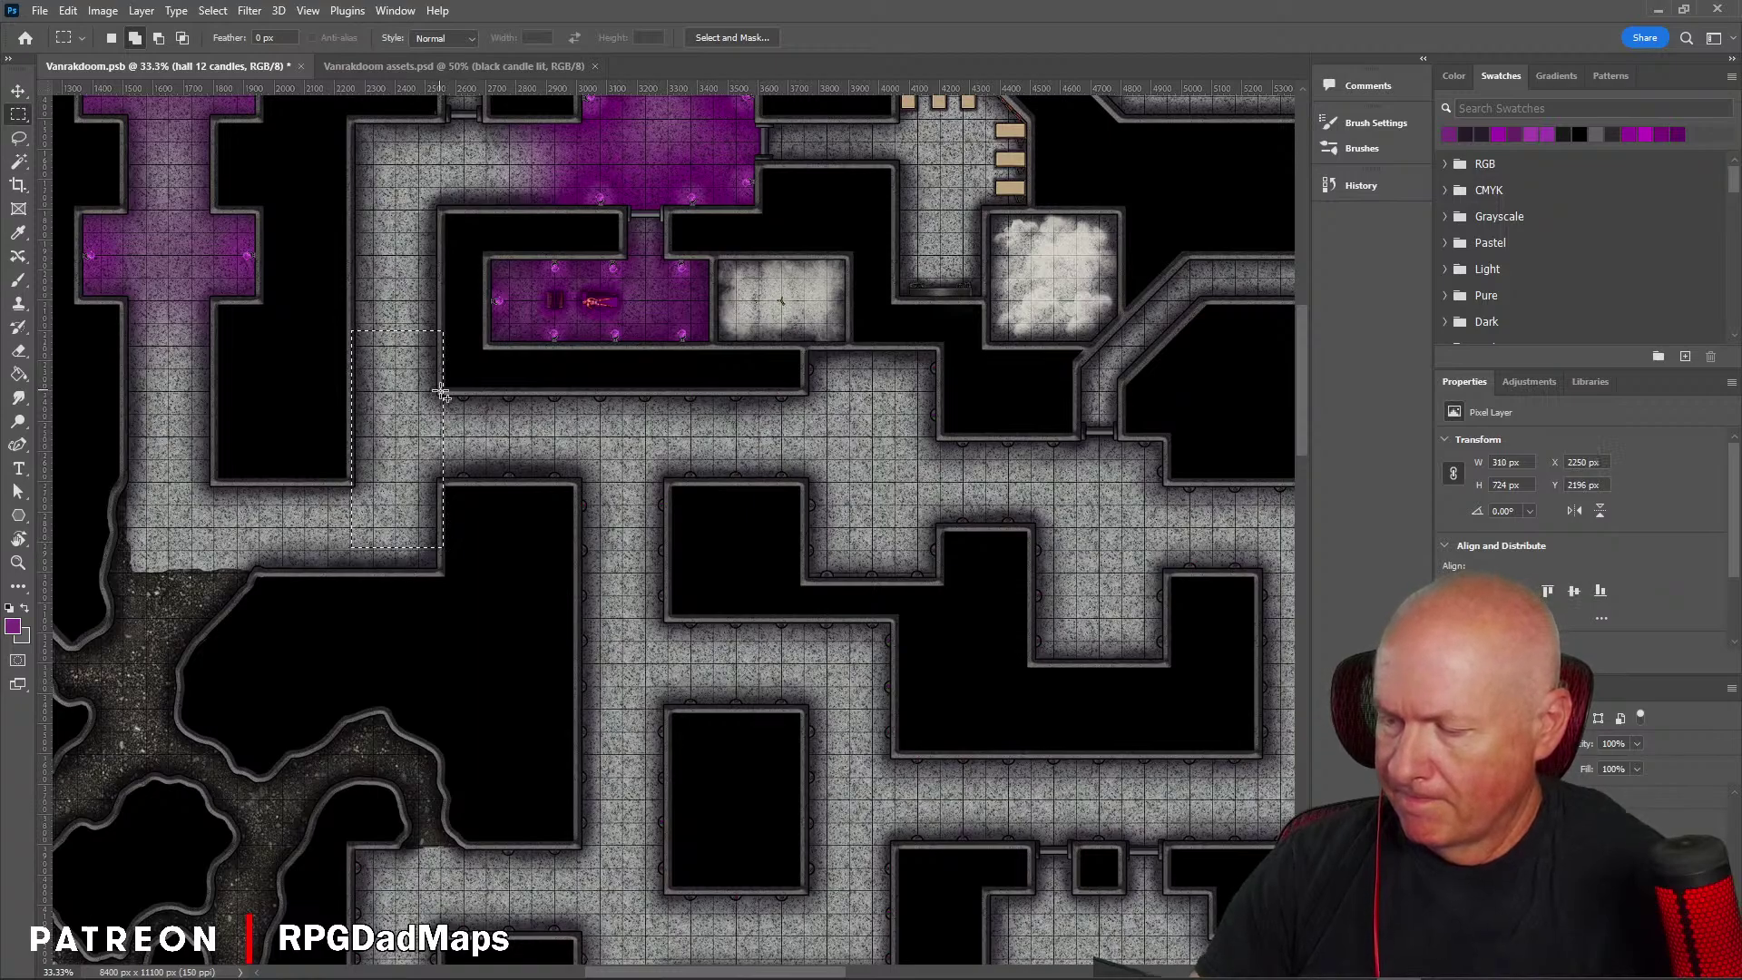
drag(442, 392, 831, 486)
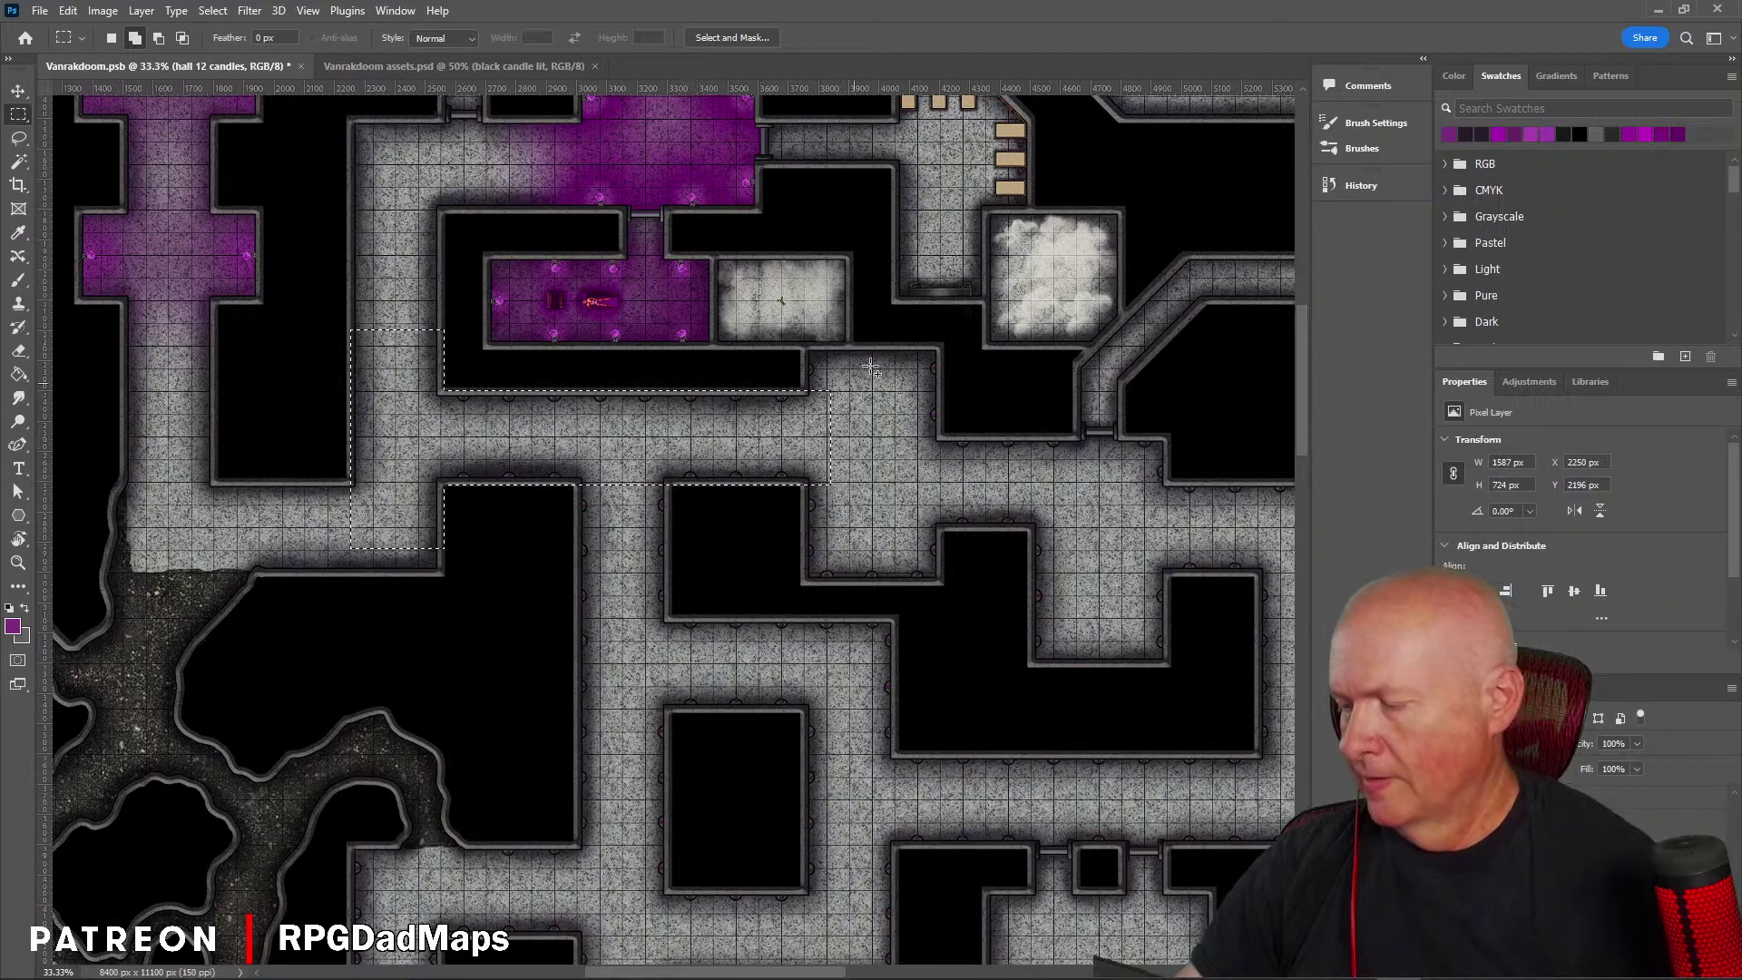
drag(806, 346, 941, 585)
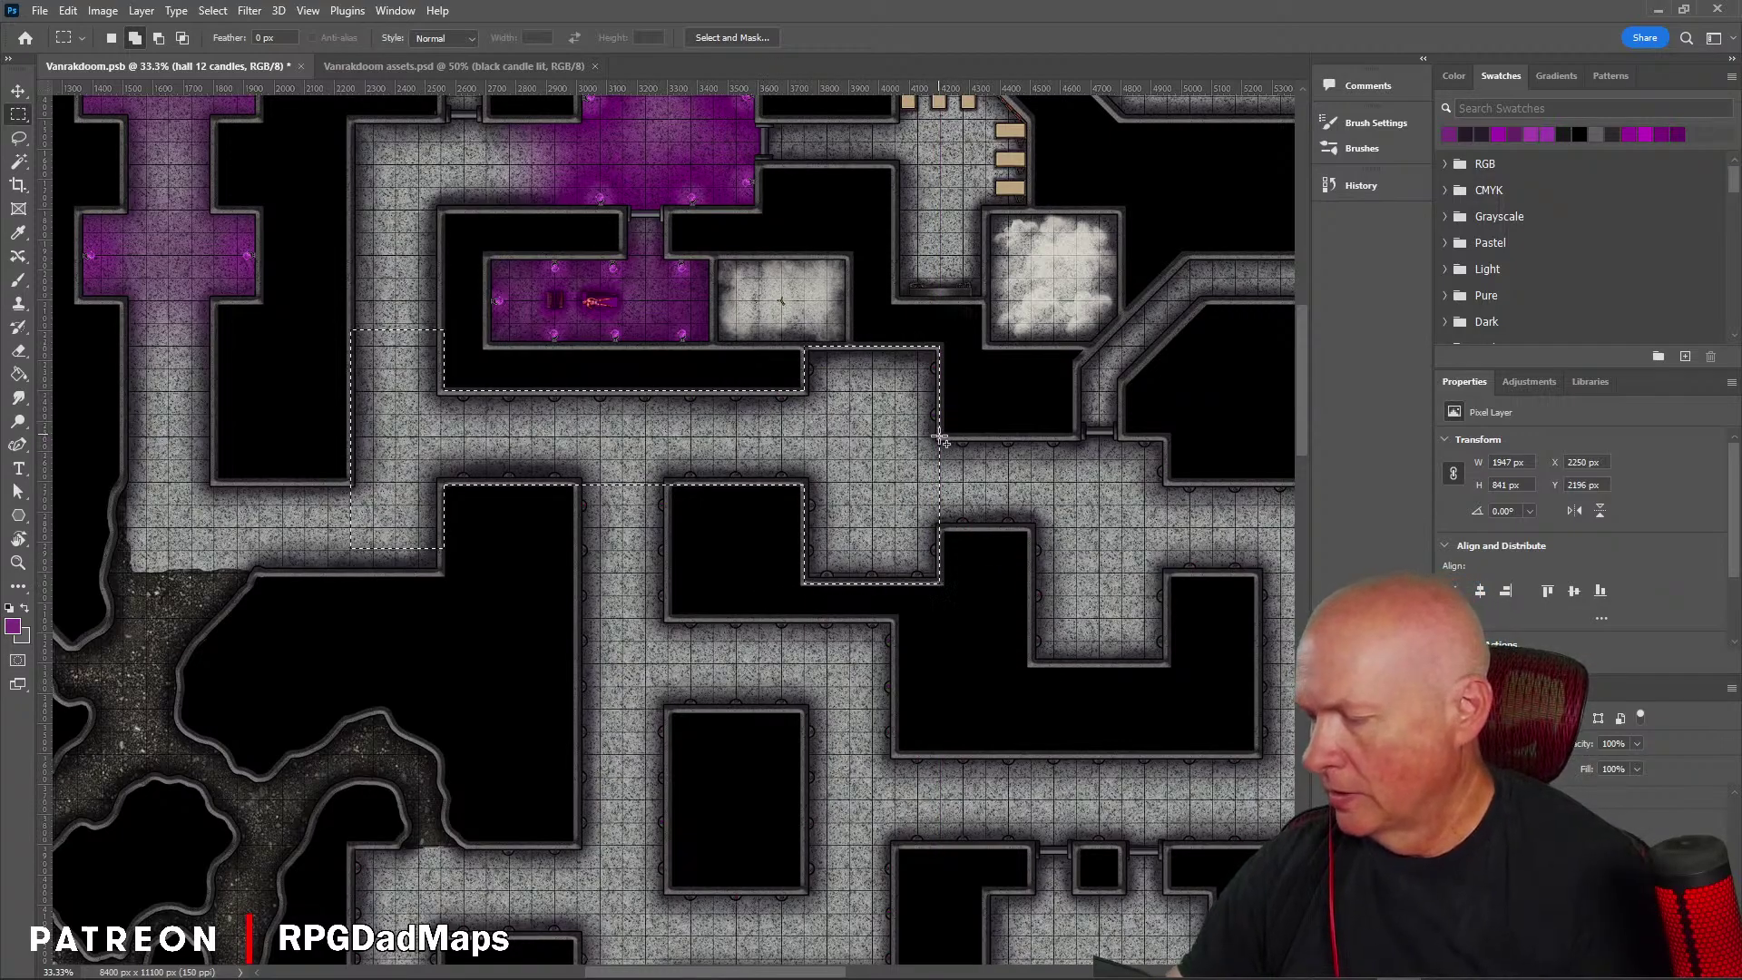
Step: Extend the selection east through the wider hall and its southern alcove up to the door of the misty angular room
drag(942, 439, 1122, 491)
drag(1164, 517, 1181, 537)
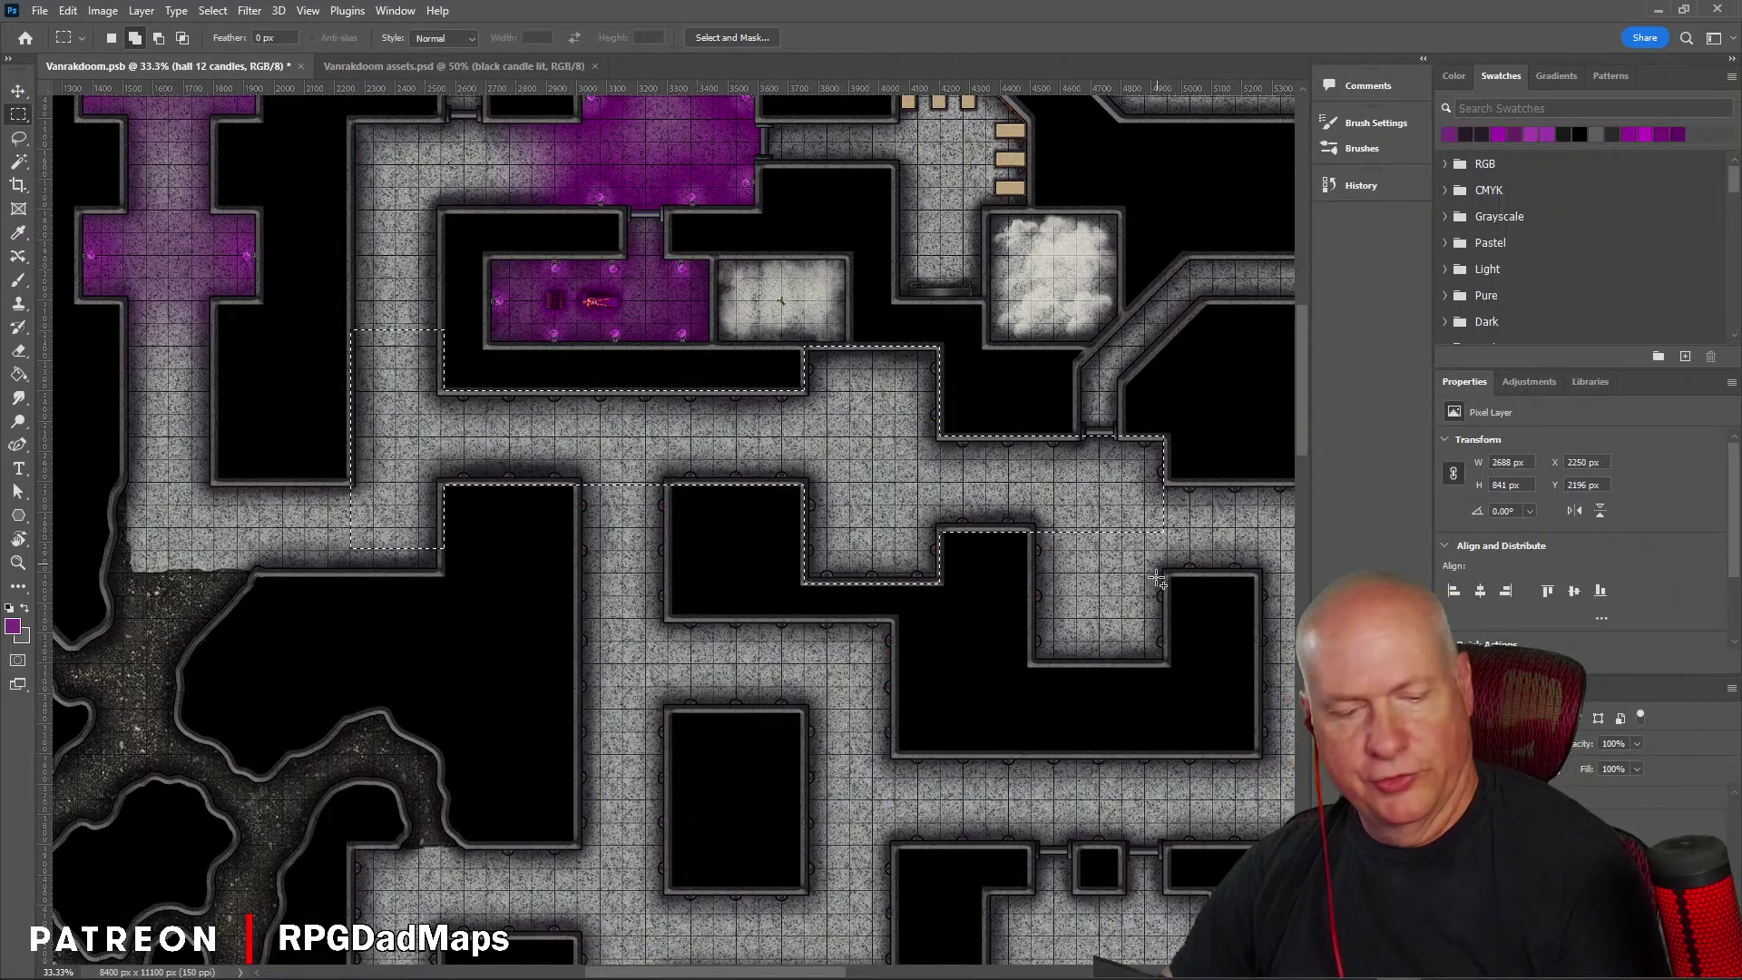
drag(1071, 605, 522, 413)
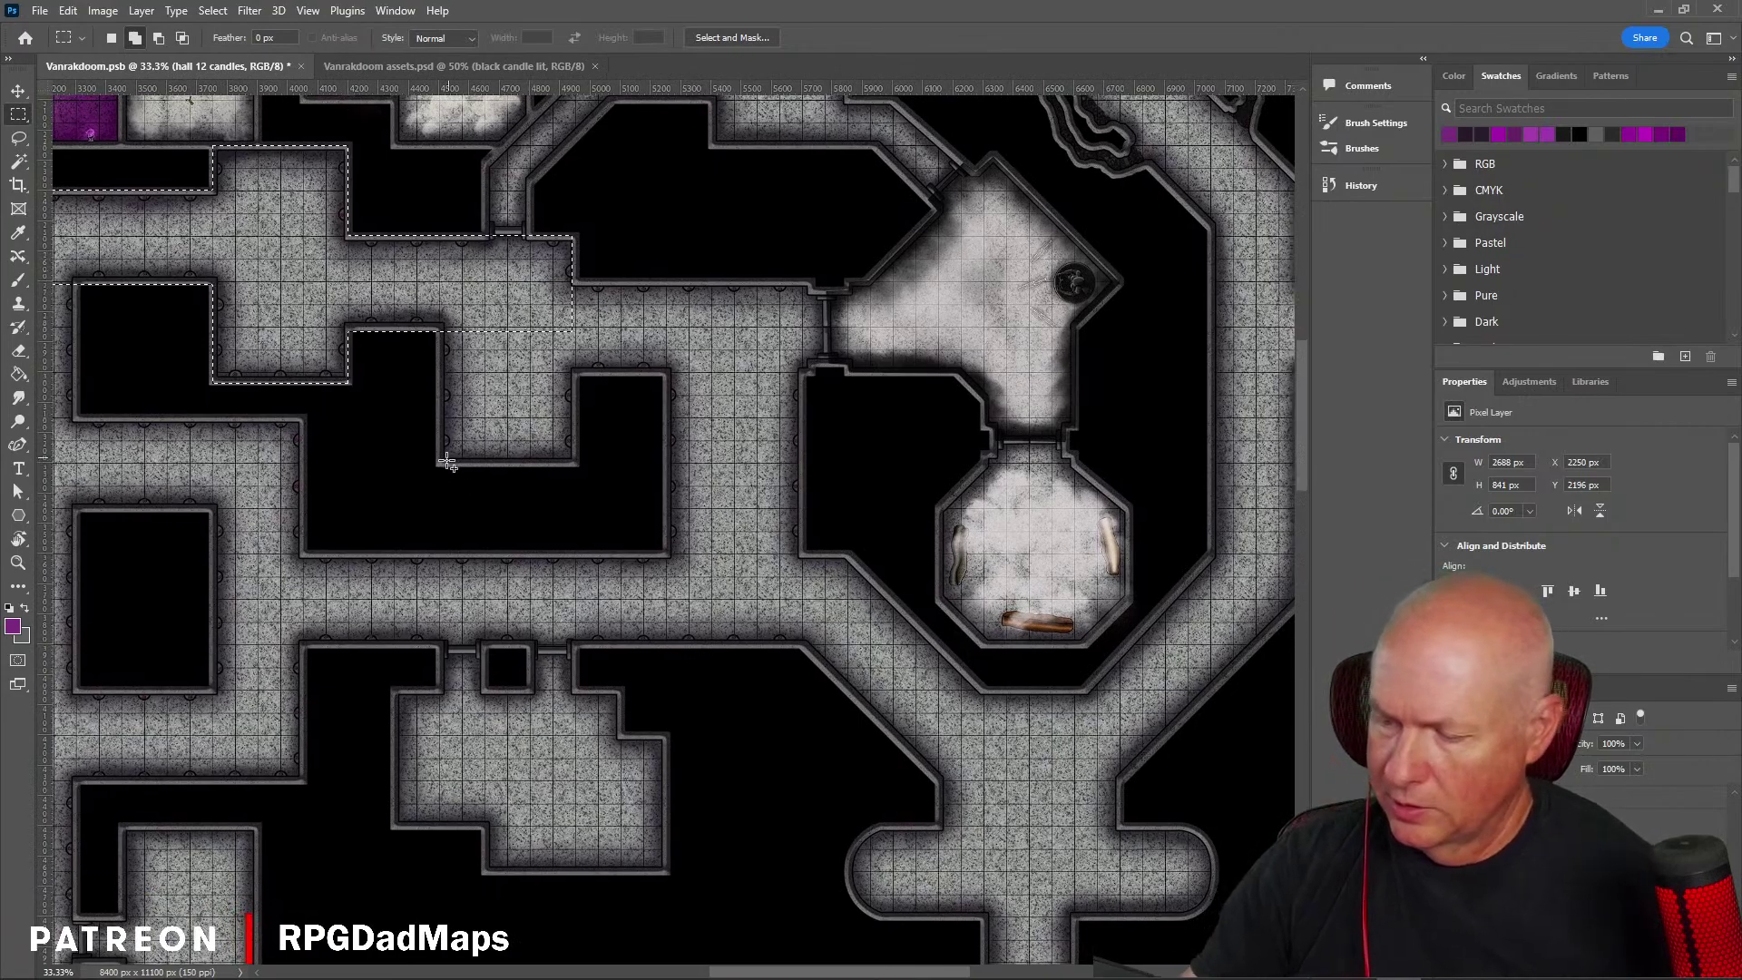
drag(442, 464, 813, 371)
drag(810, 291, 826, 365)
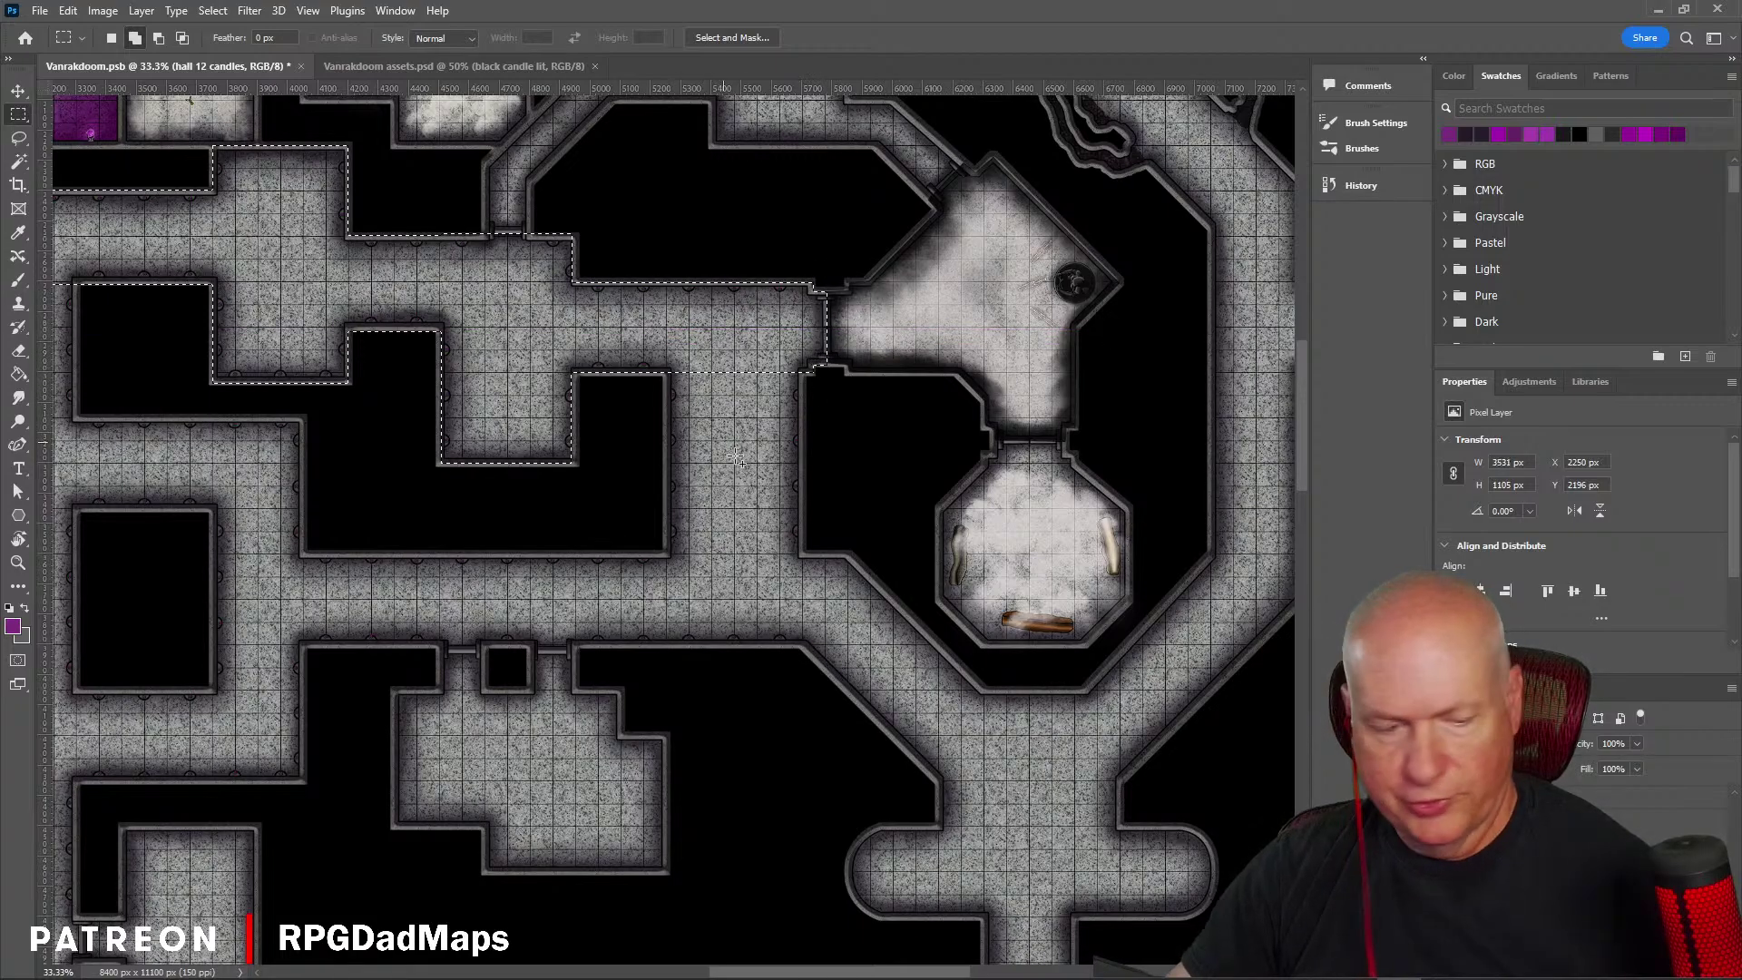
Step: Add the corridor running south from that door to the selection, down to the junction where the diagonal passage begins
drag(727, 455, 668, 292)
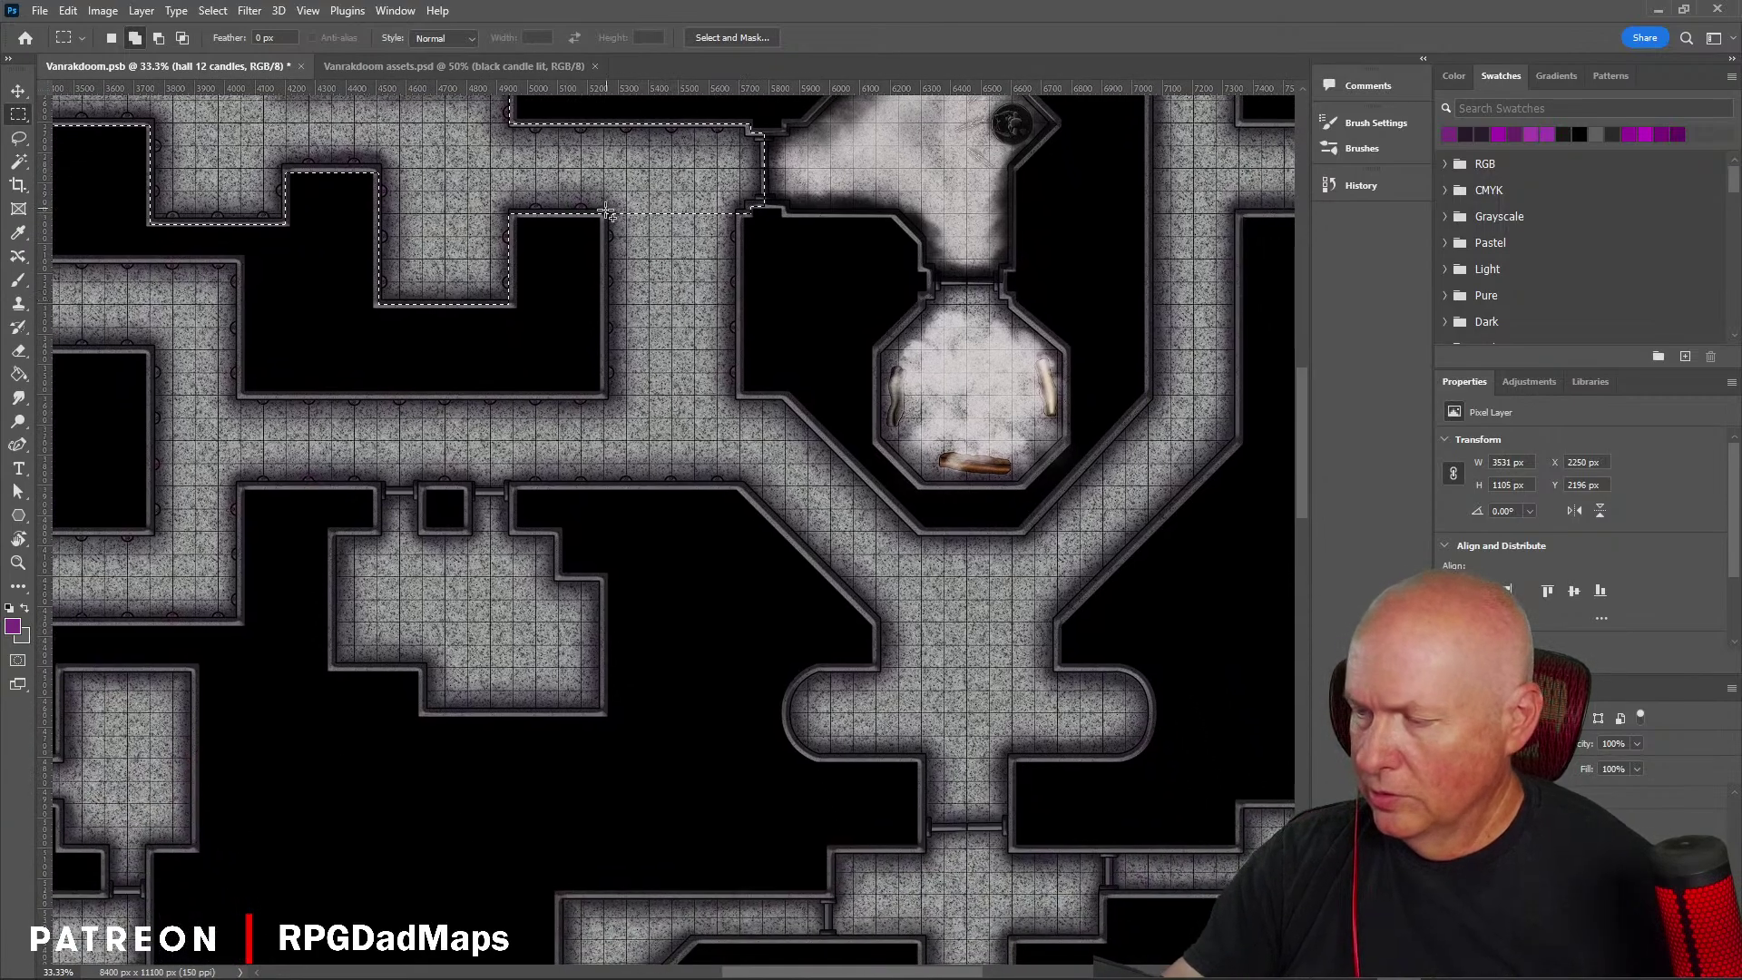
drag(606, 207, 739, 488)
drag(741, 400, 782, 488)
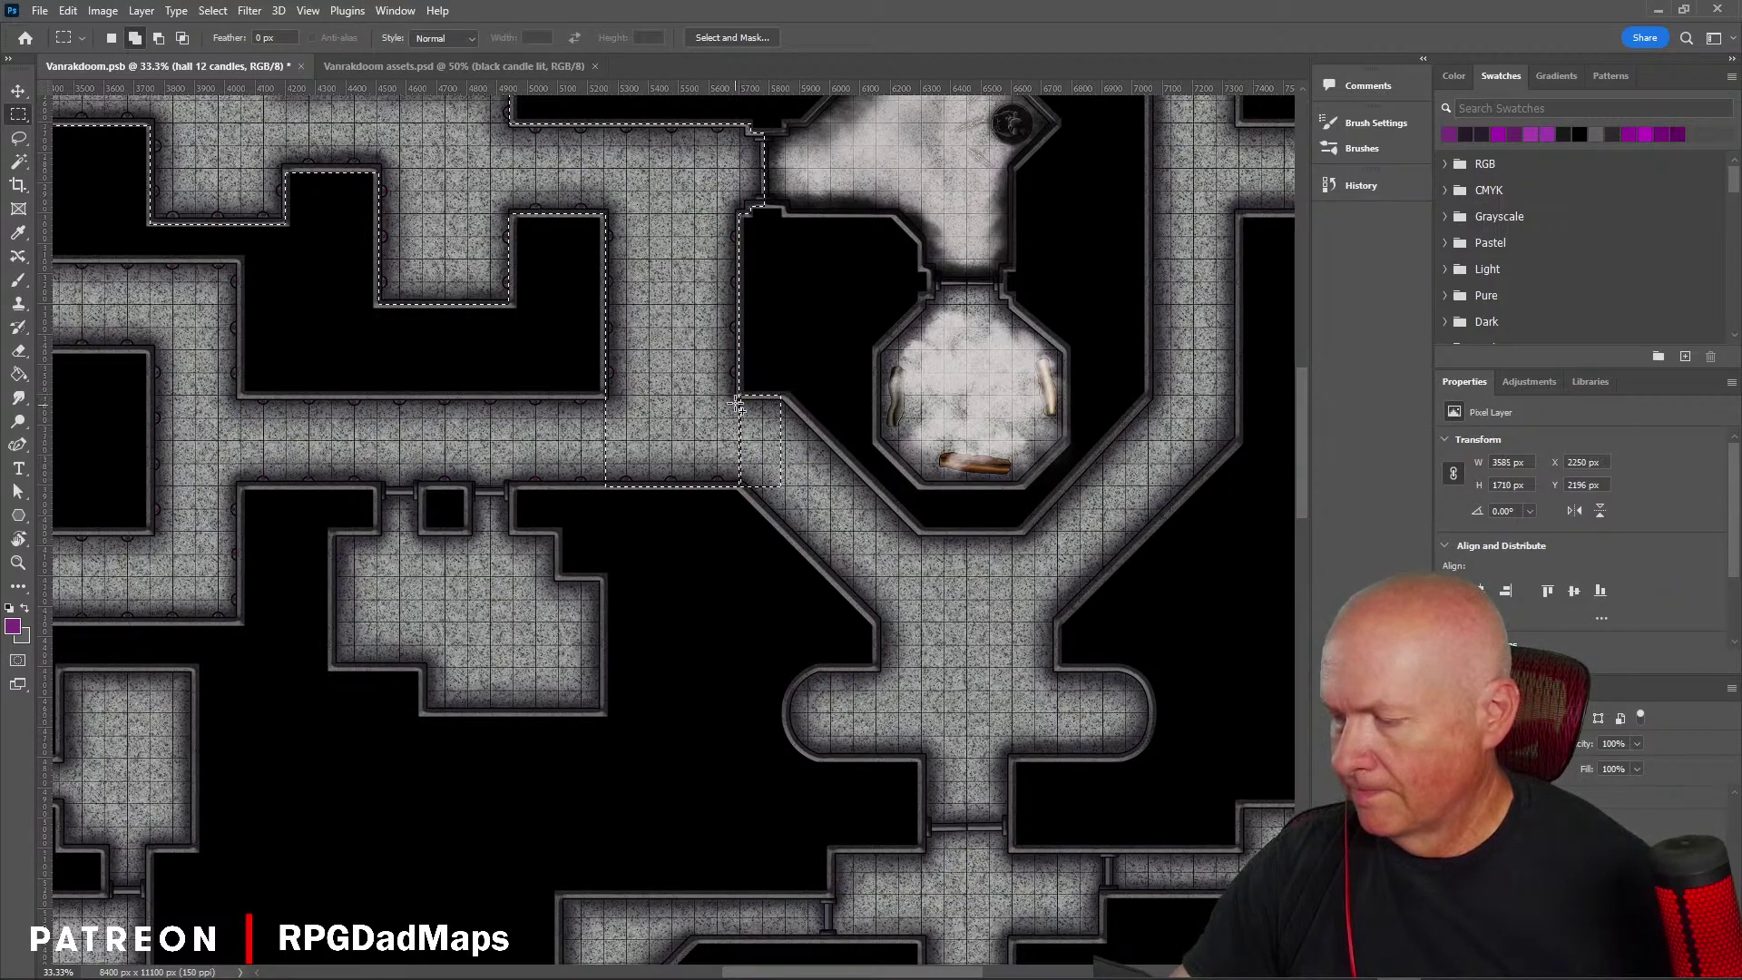
drag(734, 396, 758, 487)
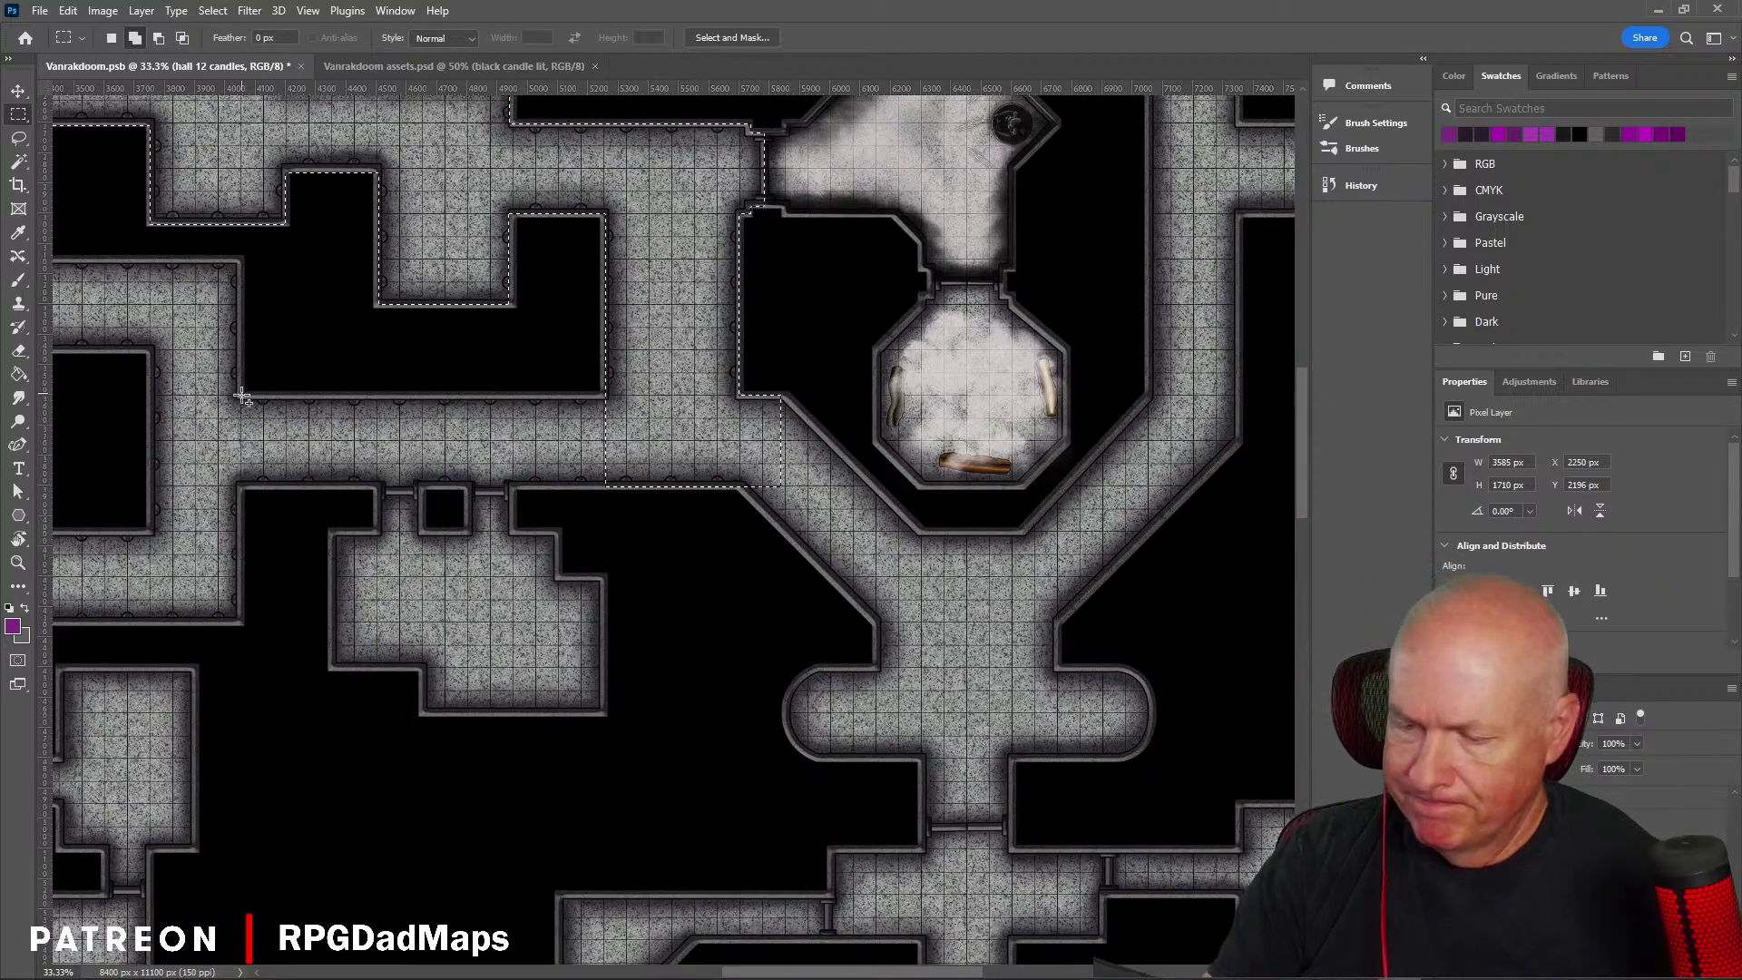
Step: Extend the selection west along the hall north of the twin-door room and add the vertical corridor at its west end
drag(154, 396, 634, 495)
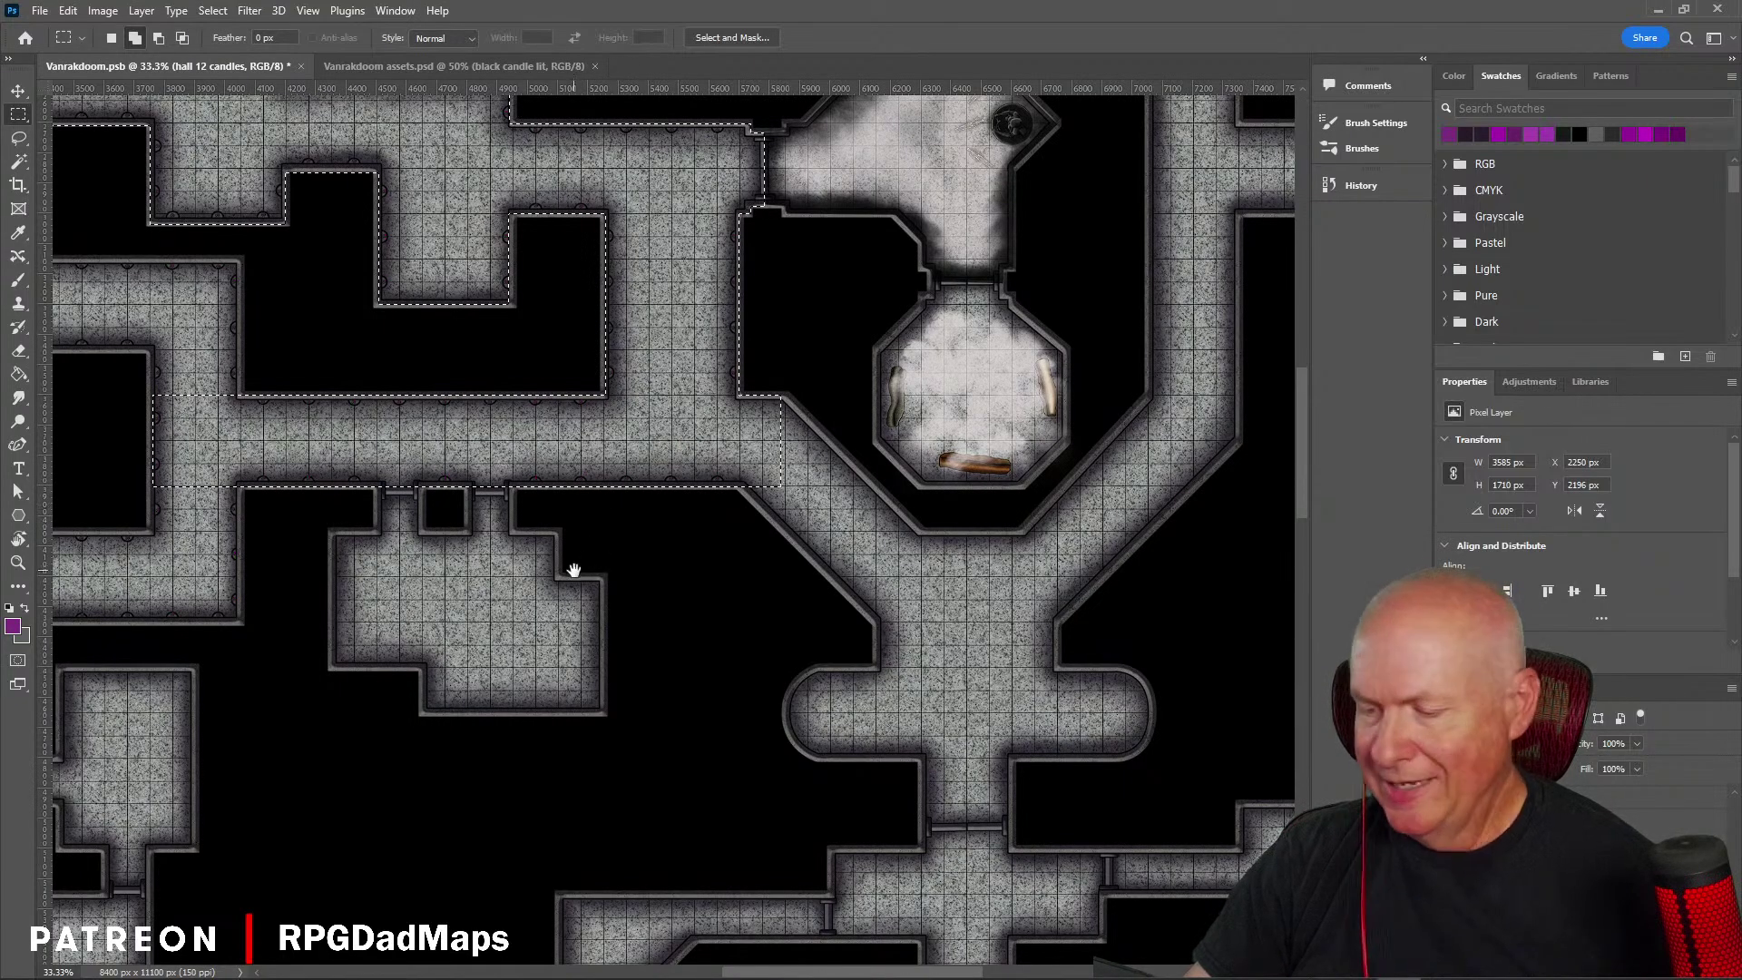
drag(574, 570, 934, 596)
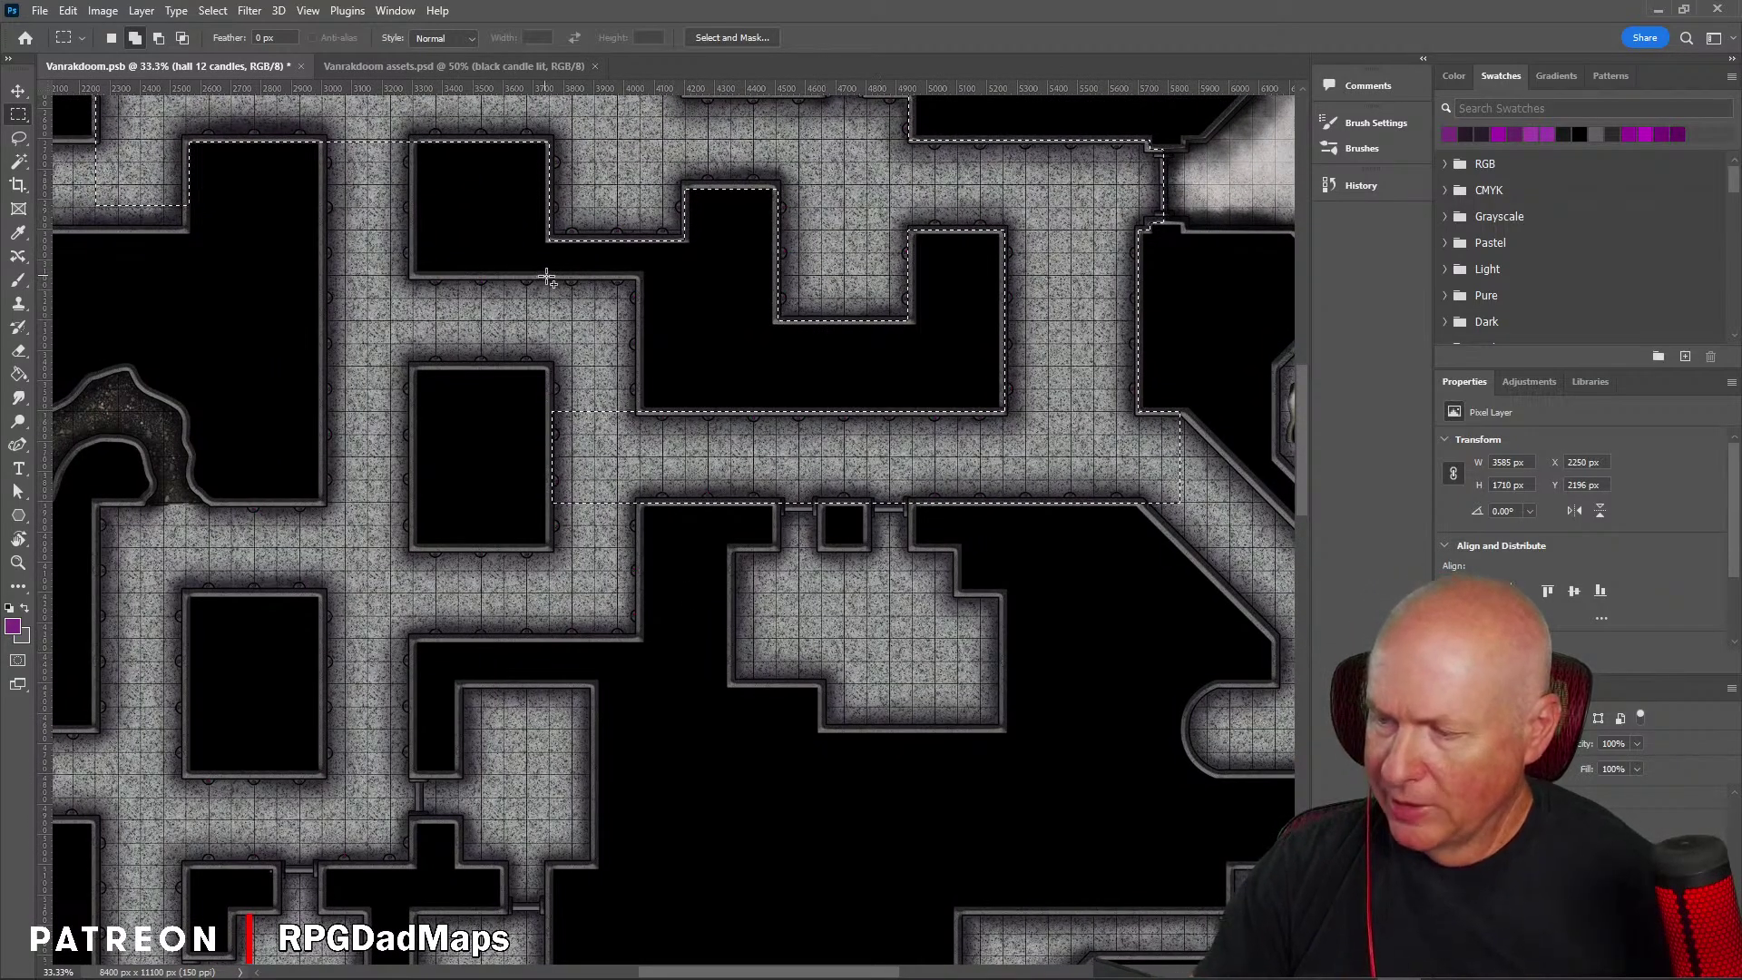
drag(550, 276, 642, 640)
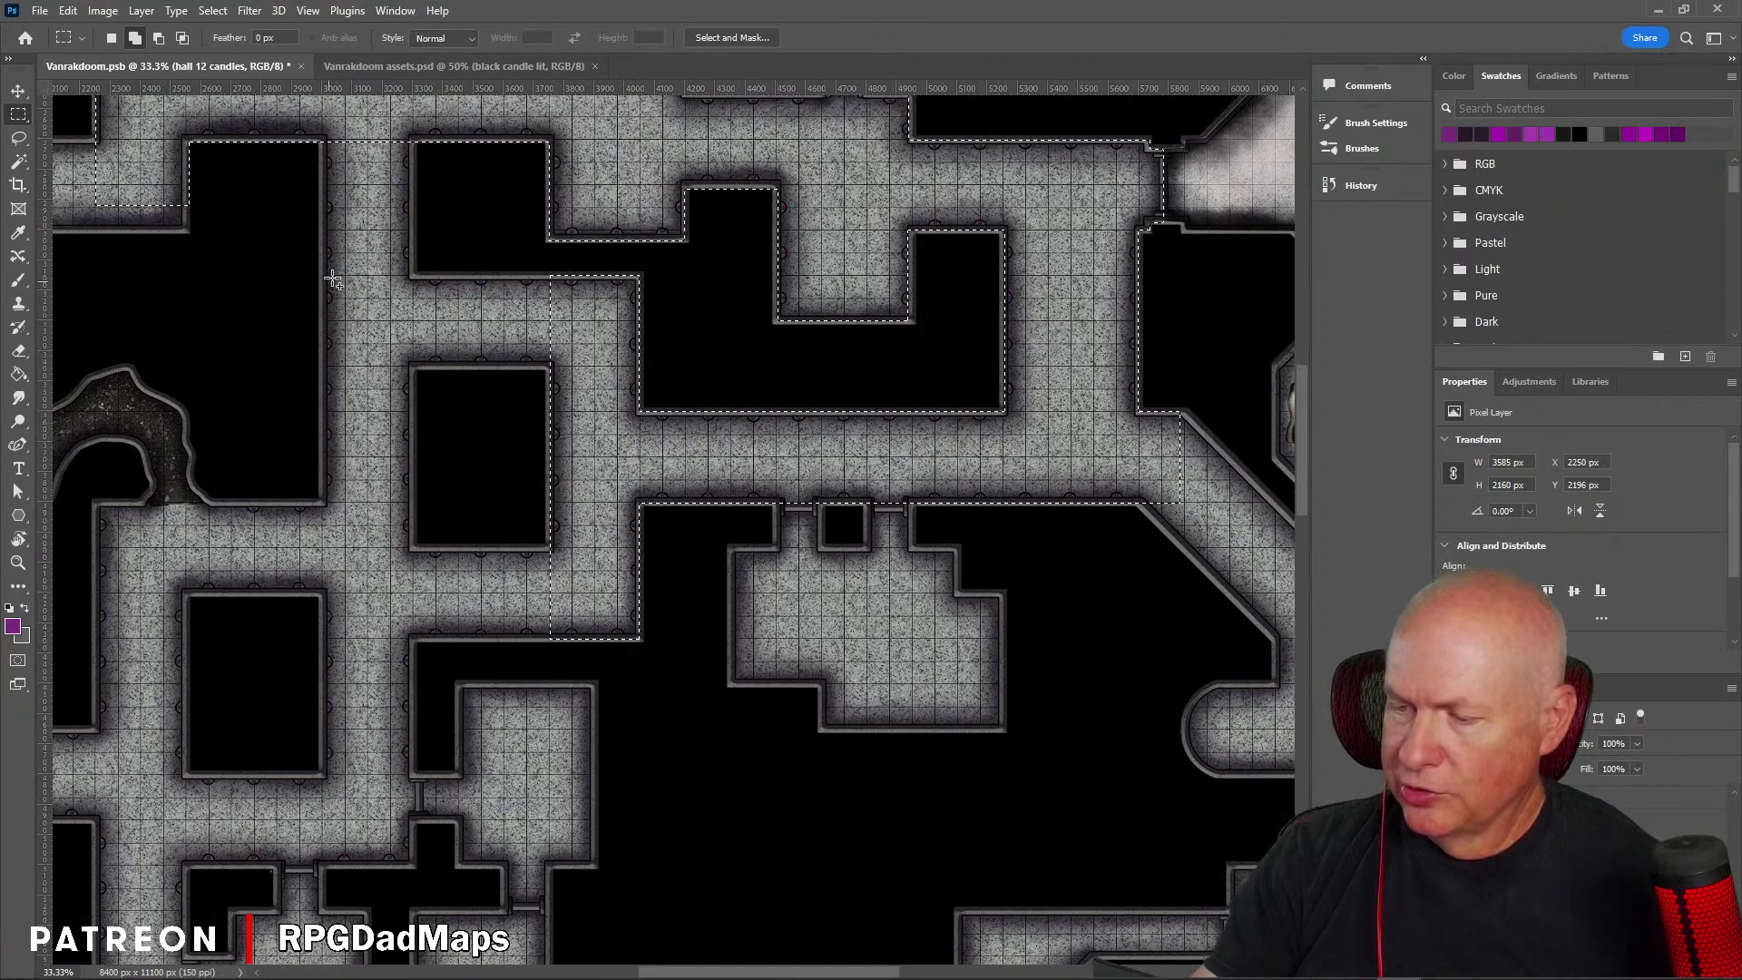
Step: Add the remaining corridors around the northern rectangular block, its link to the hall above, and the hall running west from its southwest corner
drag(324, 276, 616, 371)
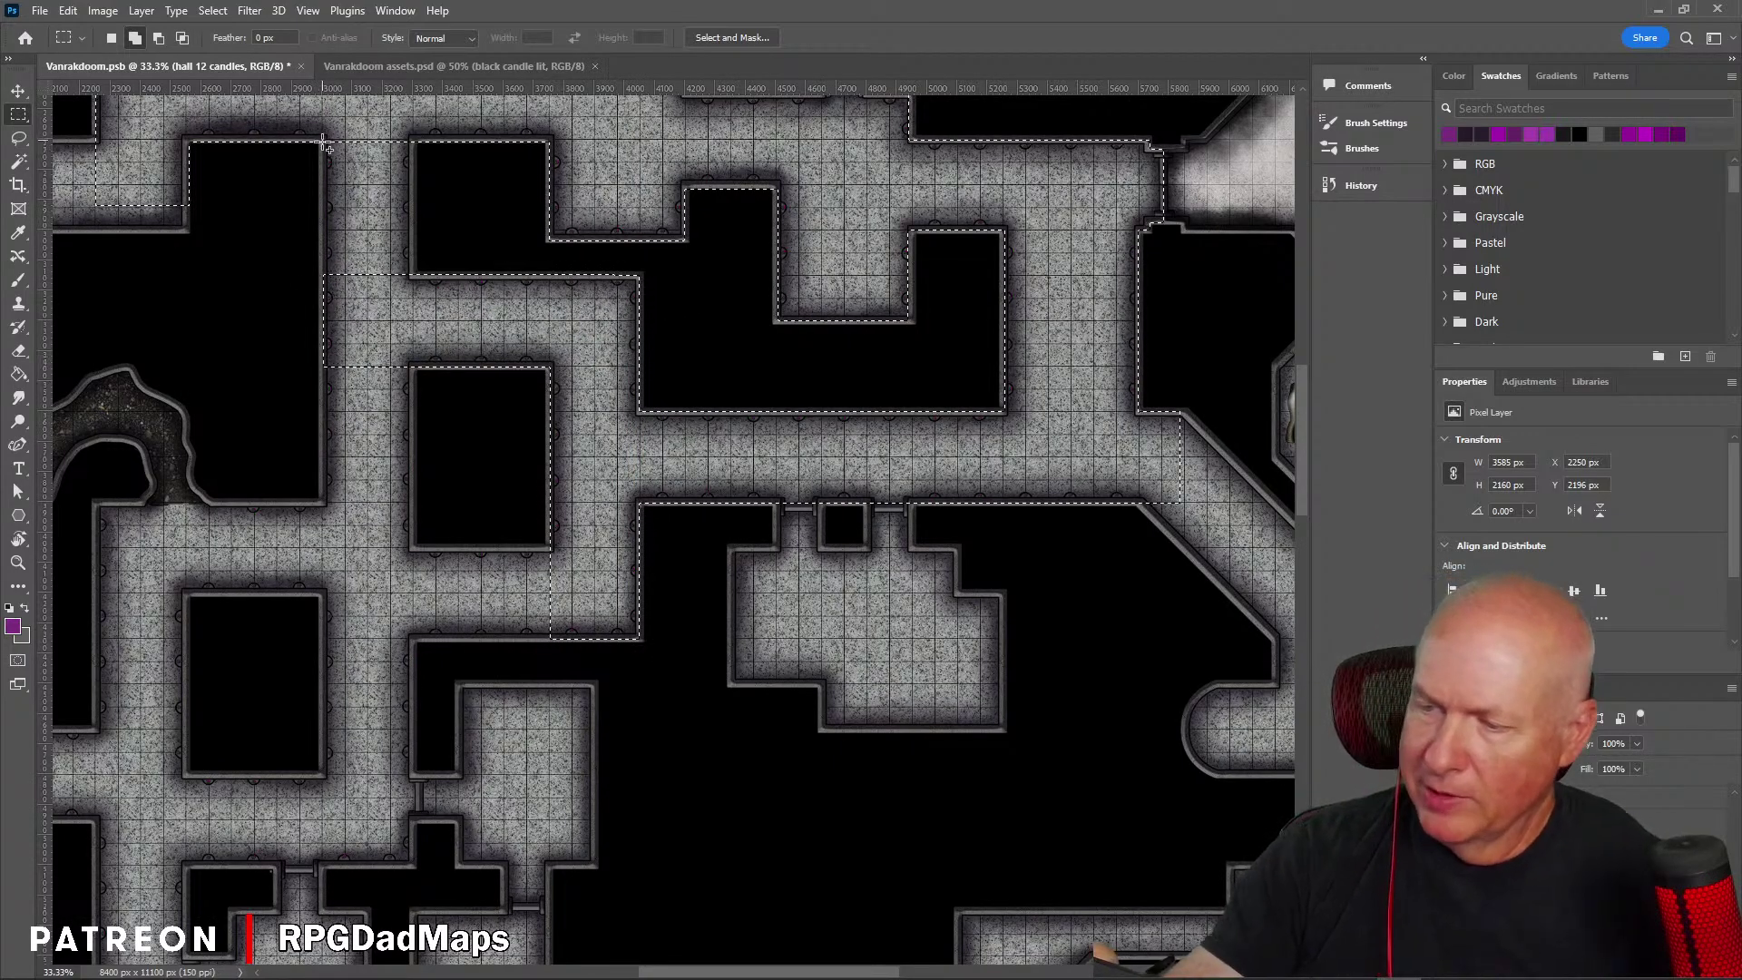
drag(324, 142, 414, 319)
drag(444, 542, 539, 364)
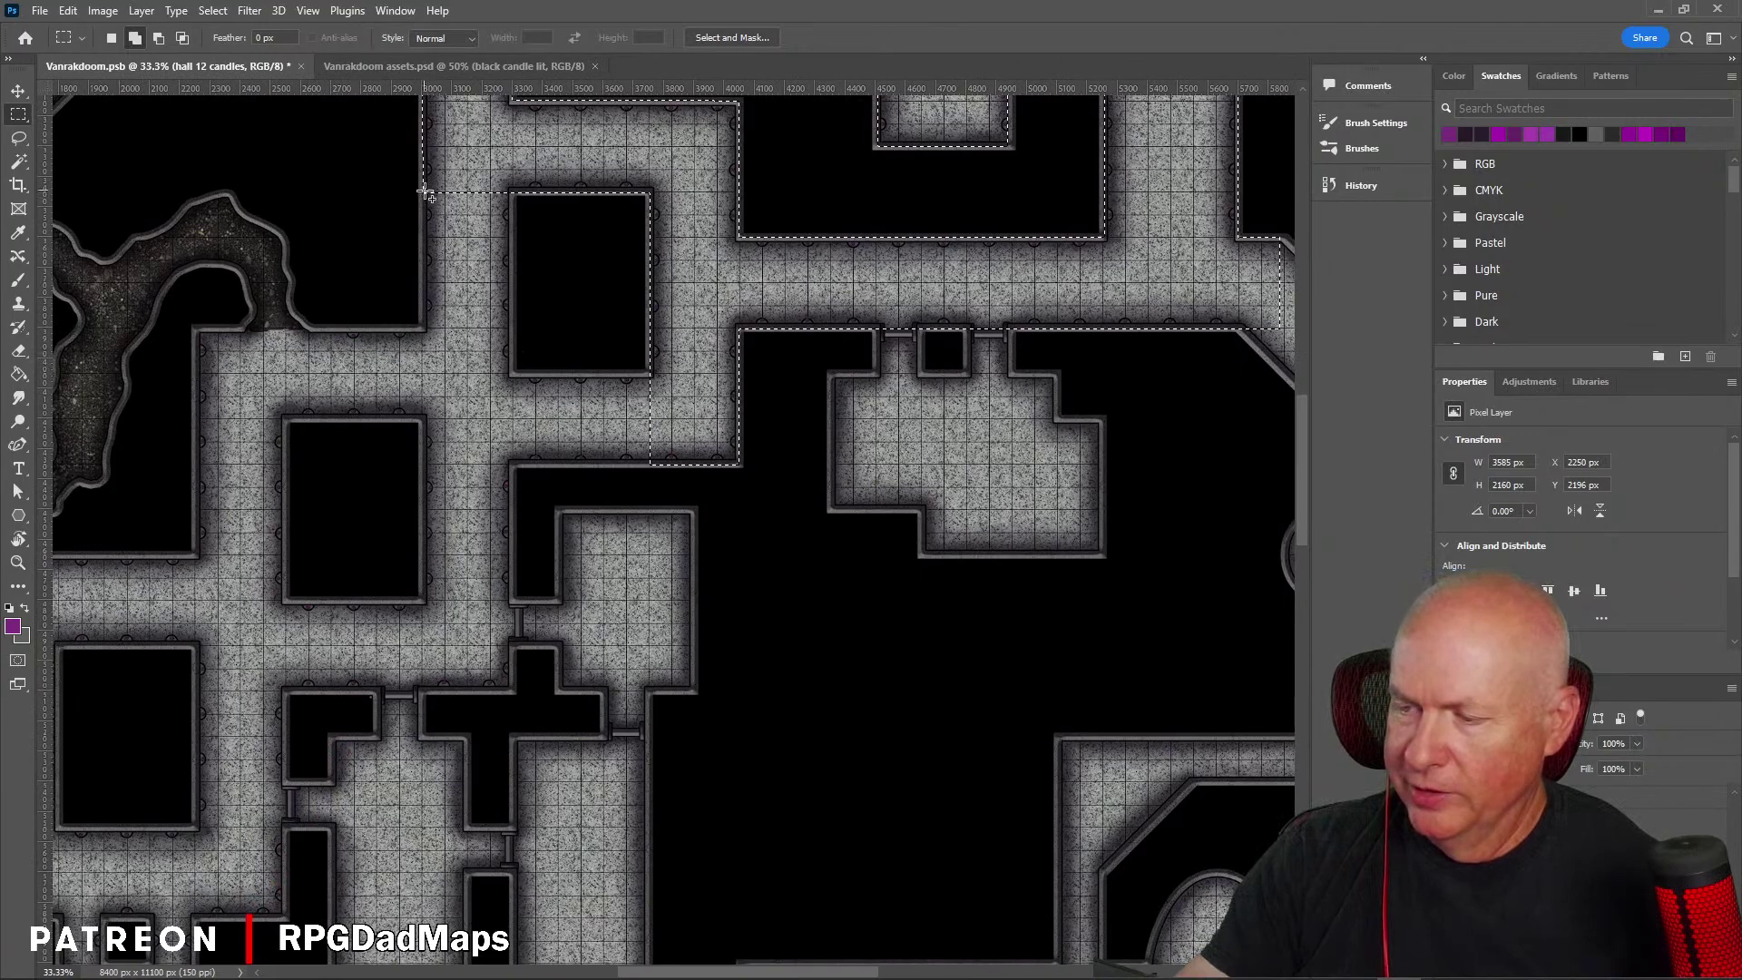
drag(424, 194, 513, 392)
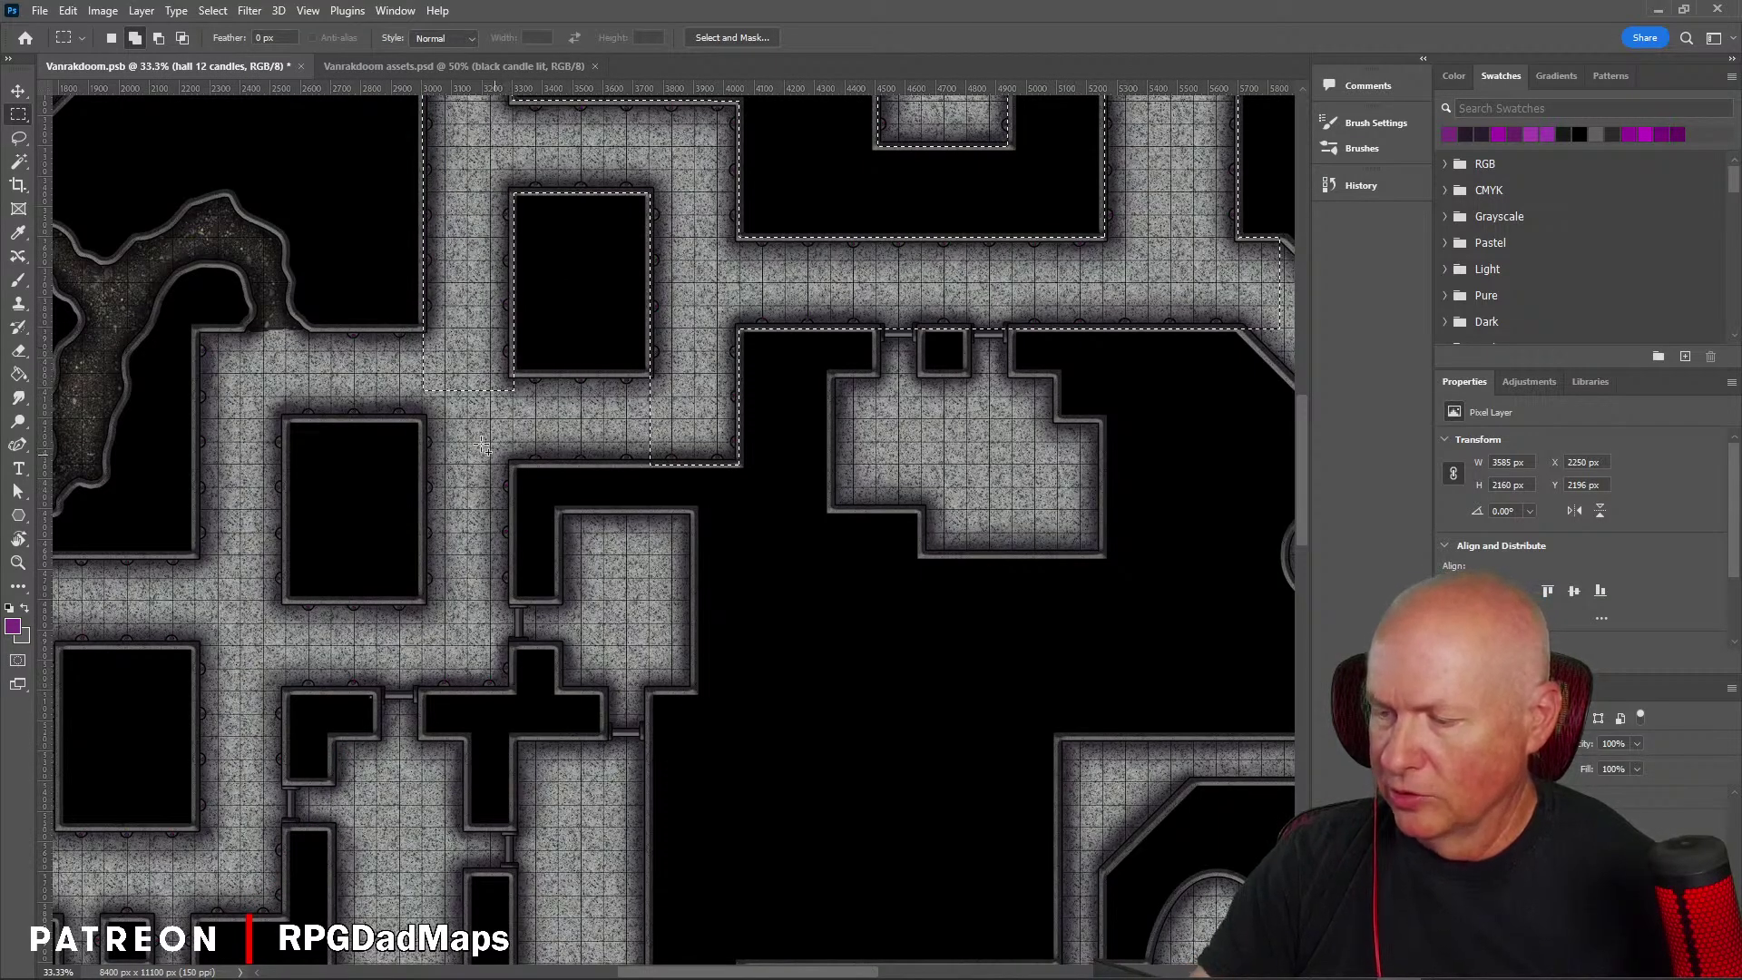
drag(197, 331, 519, 424)
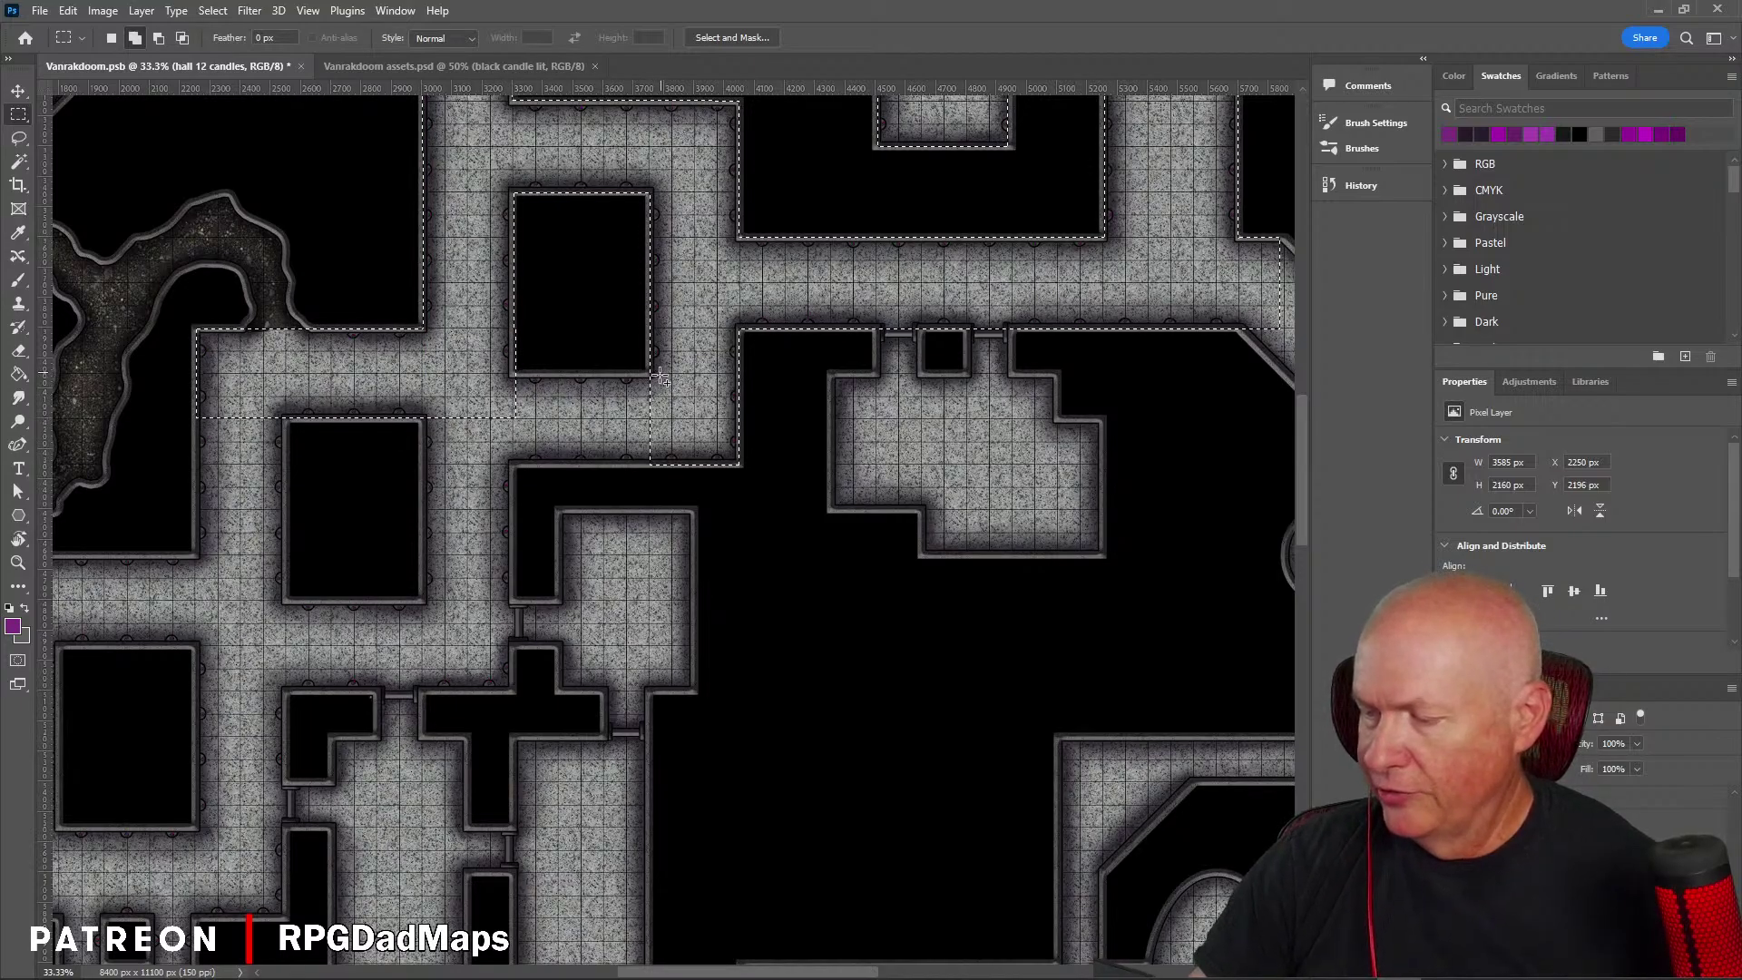
drag(660, 375, 416, 467)
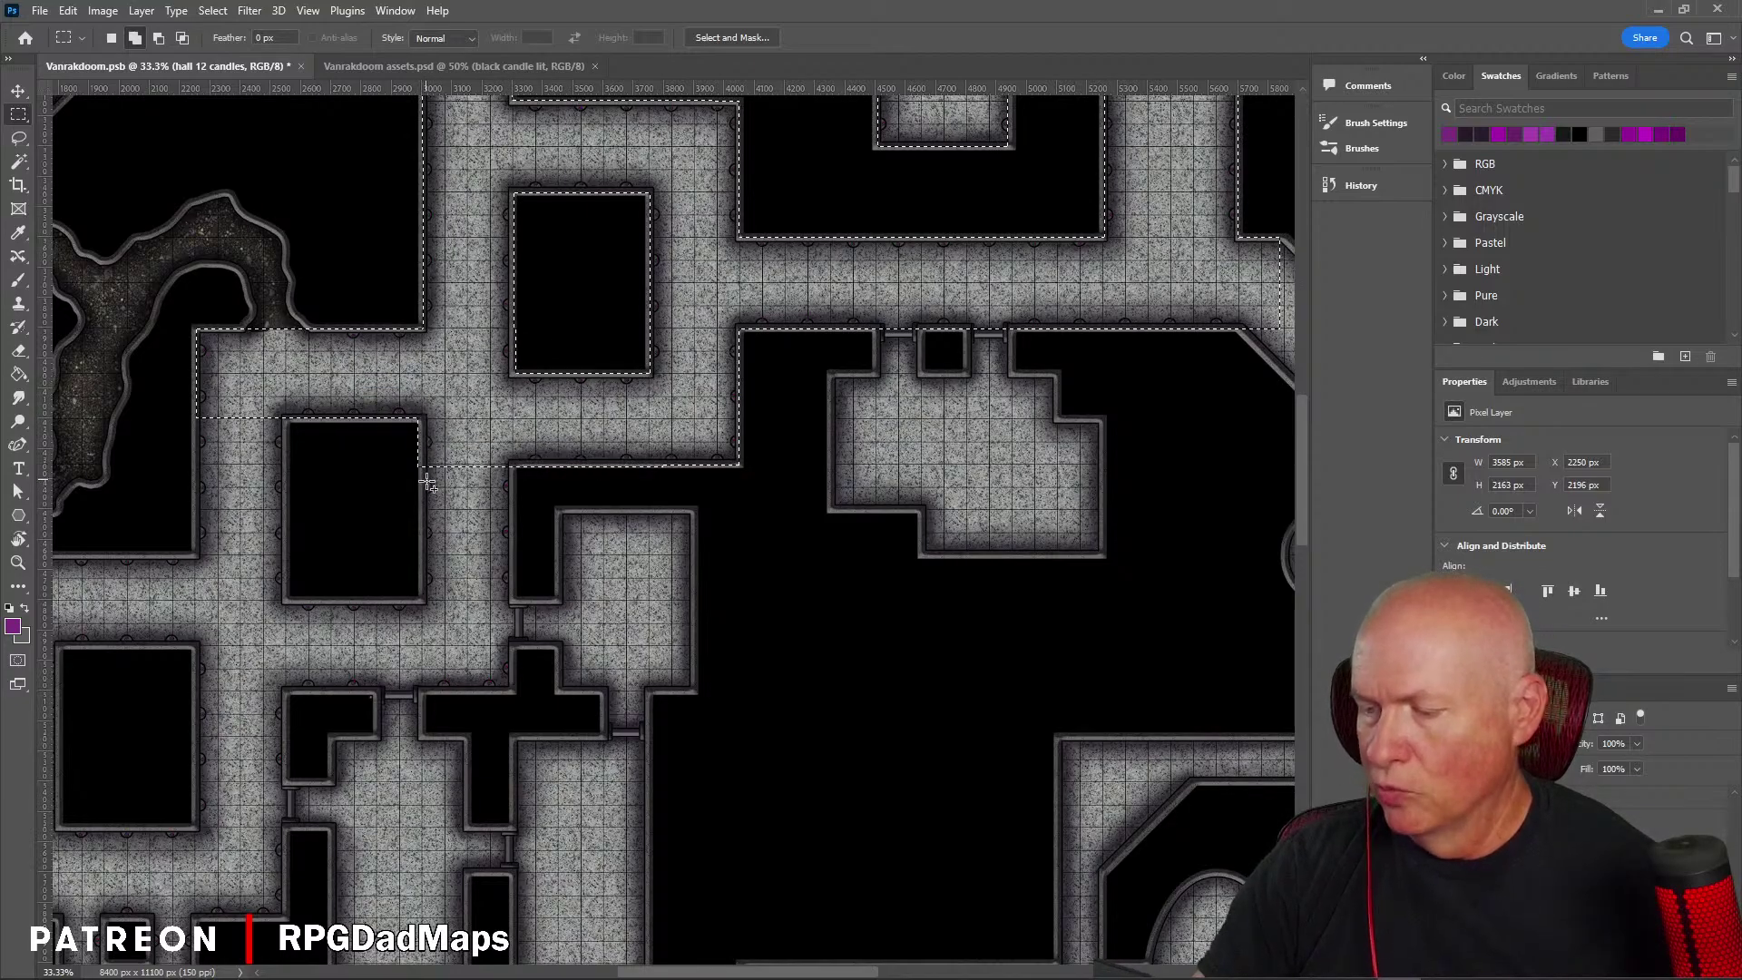
Step: Add the corridors around the middle rectangular block, plus those along the north and east sides of the southwestern block
drag(475, 532, 700, 350)
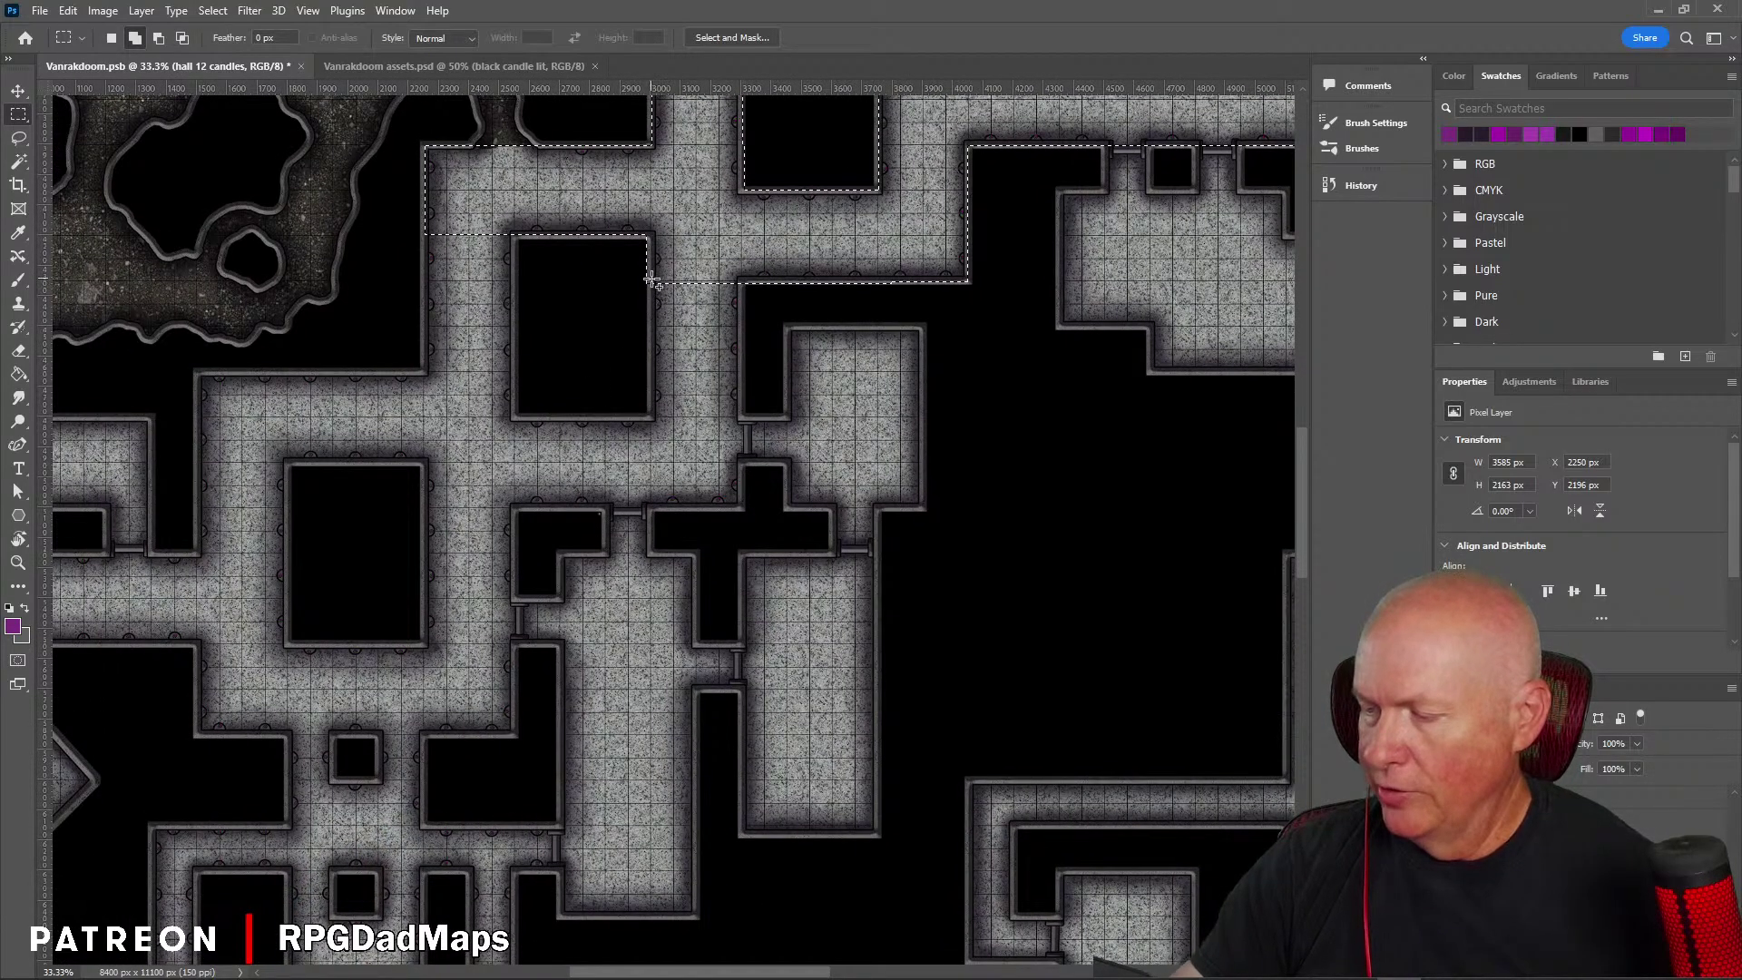
drag(654, 281, 739, 509)
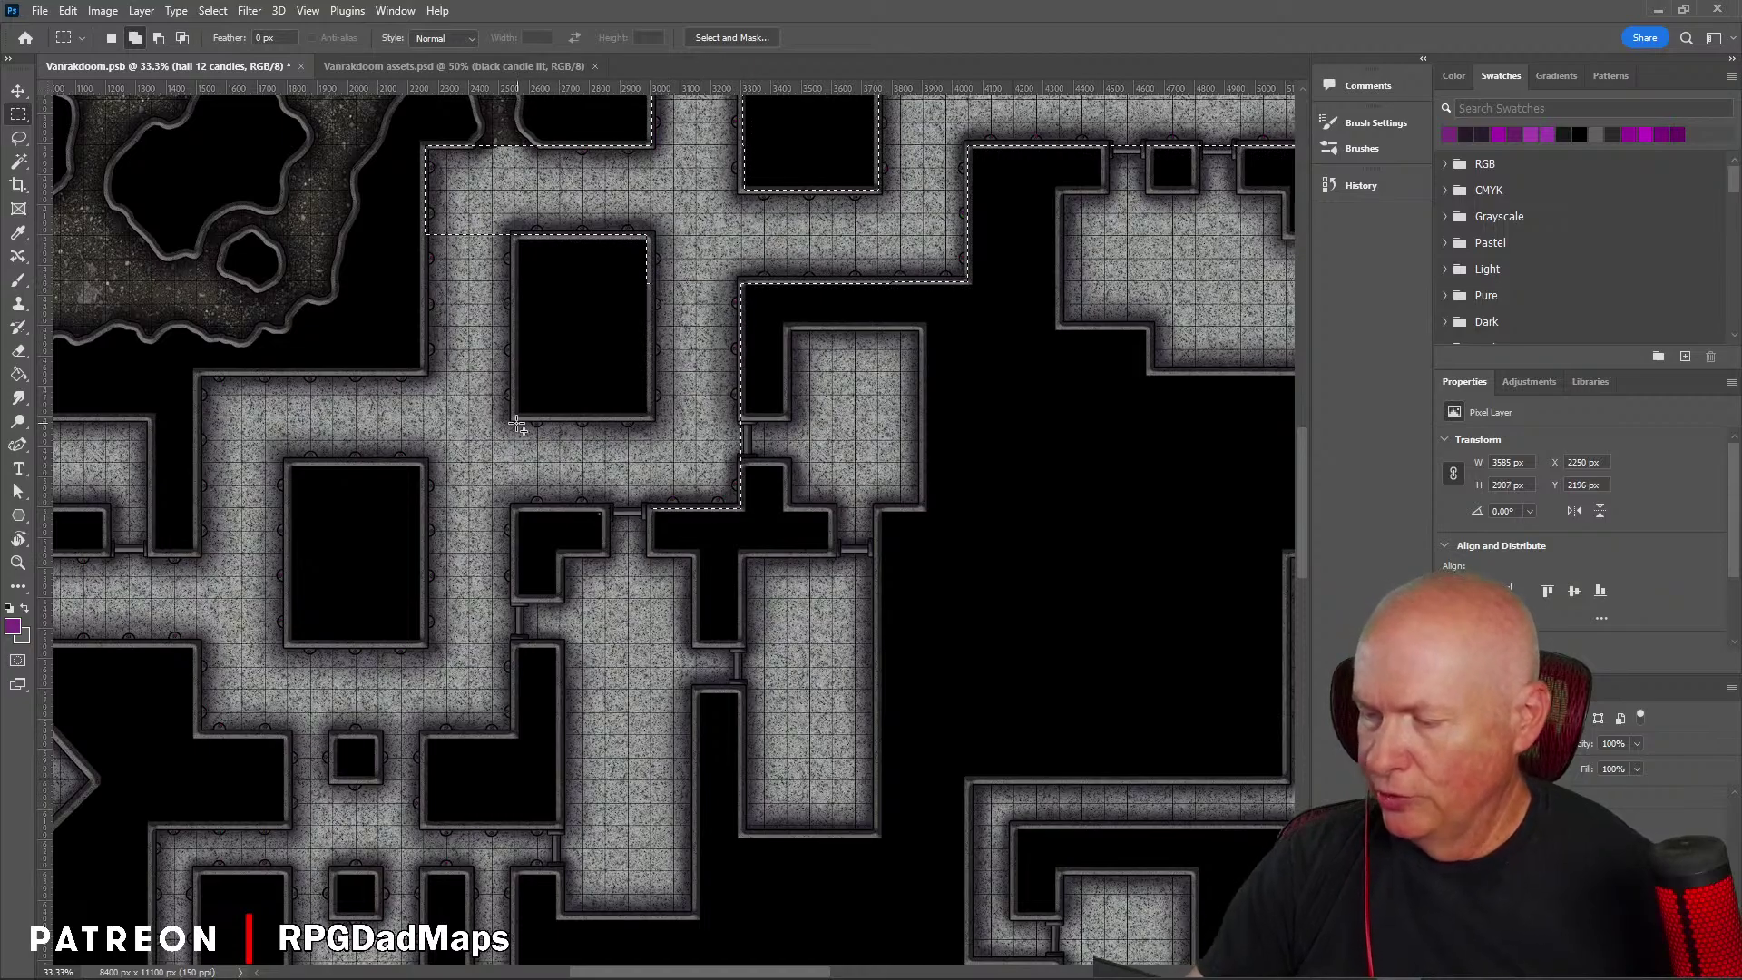
drag(514, 418, 690, 514)
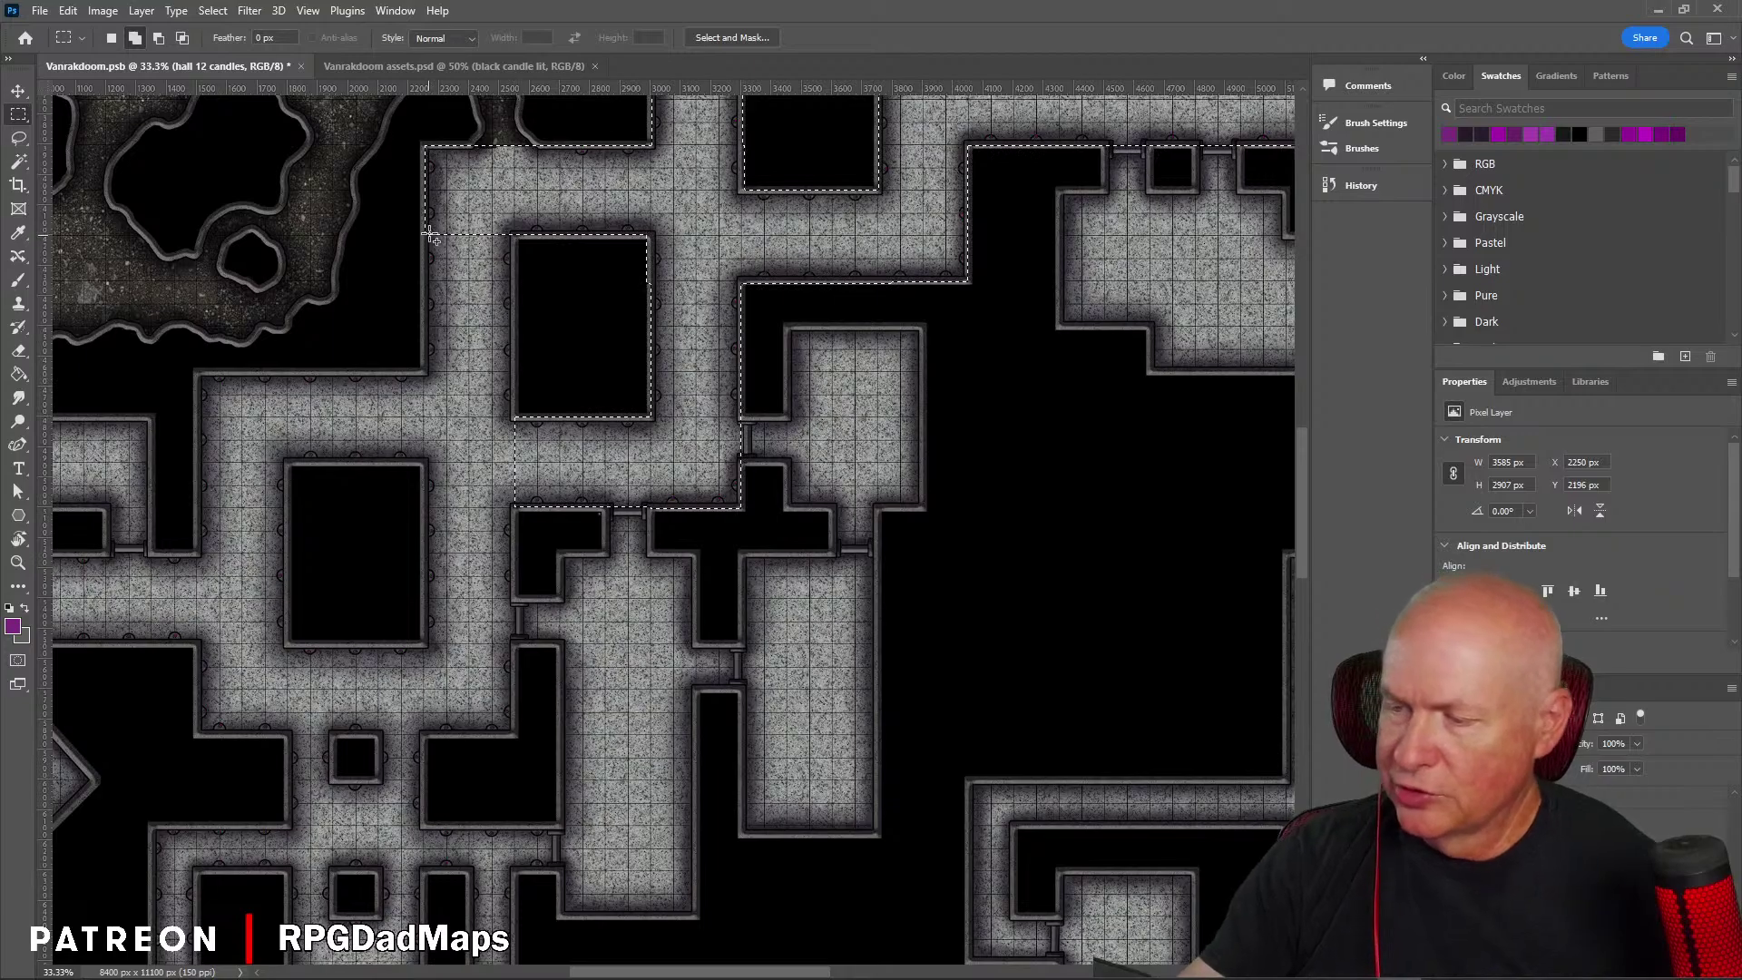
drag(428, 235, 519, 735)
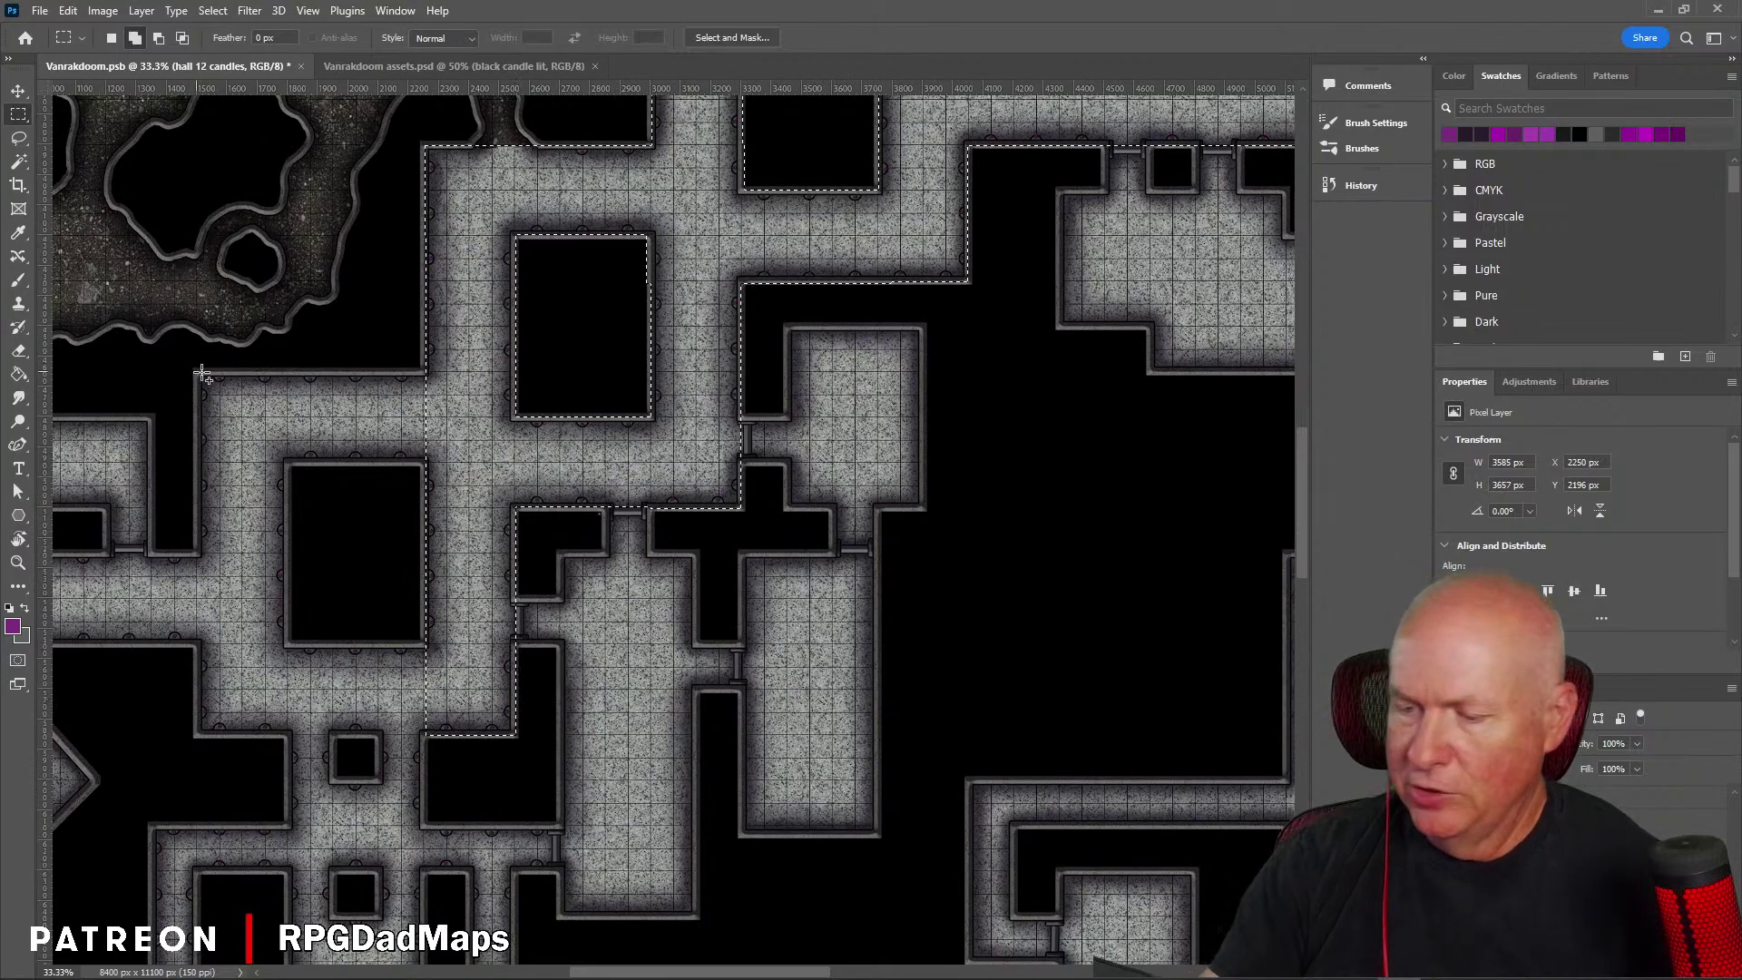
drag(200, 374, 451, 460)
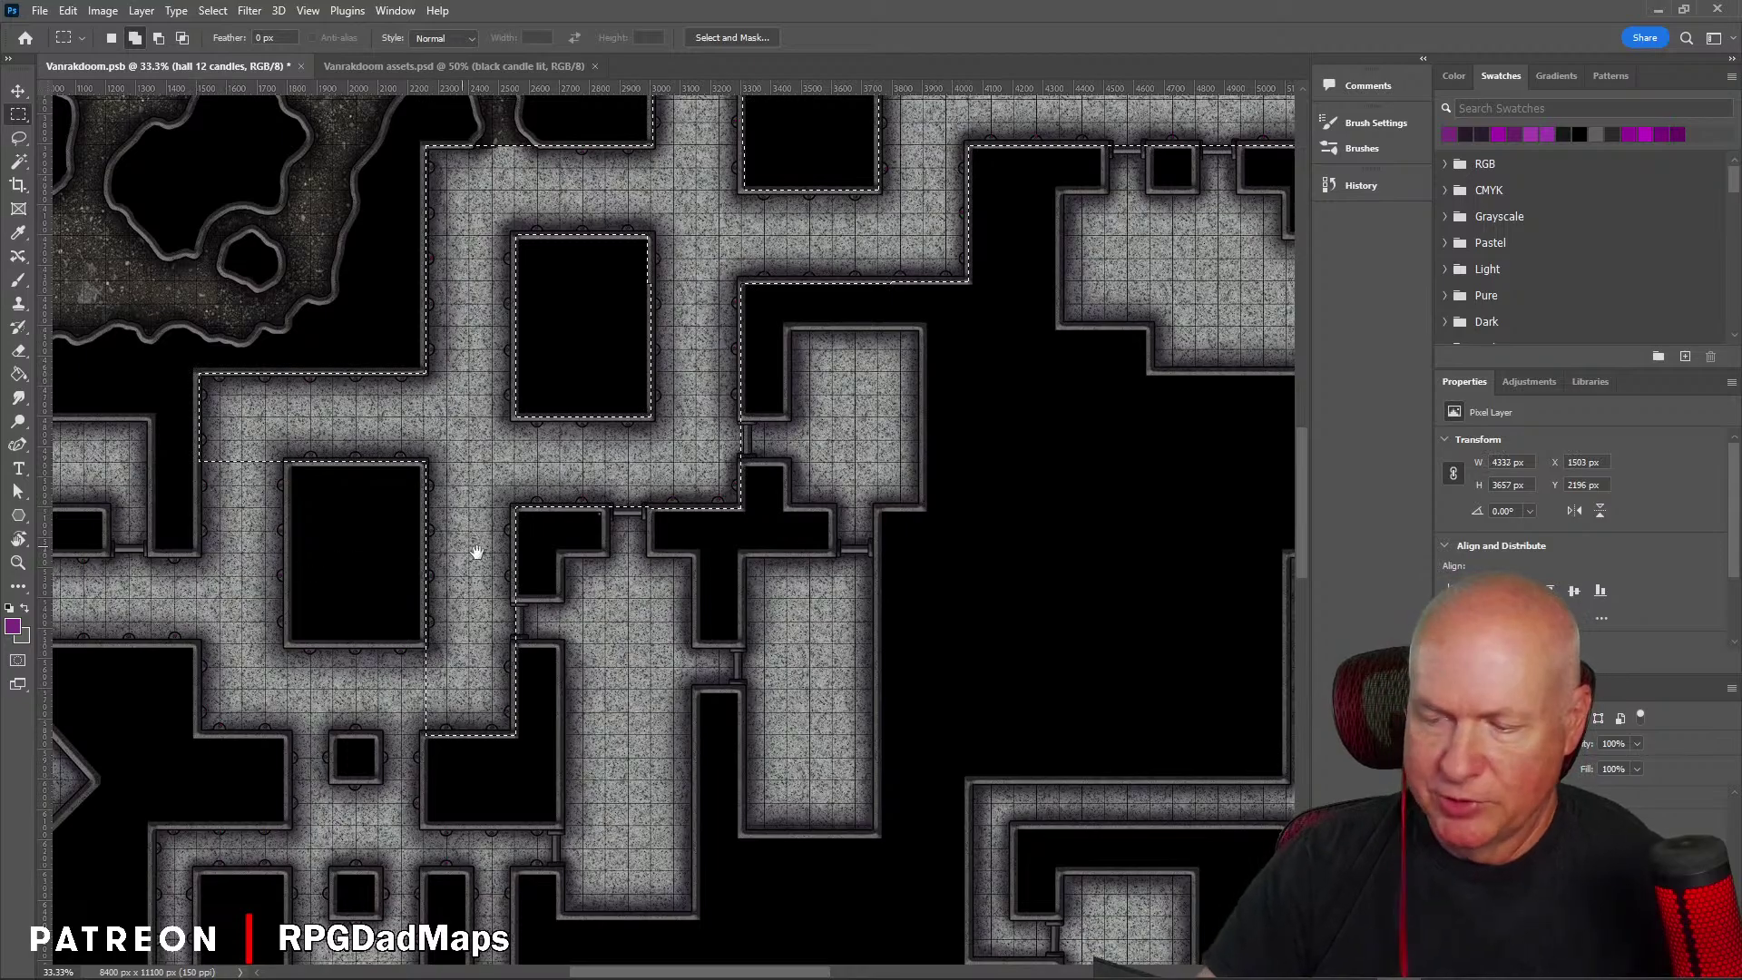
Step: Close the selection around the southwestern block's west and south sides and add the long hall running west to the map's edge
drag(478, 556, 684, 350)
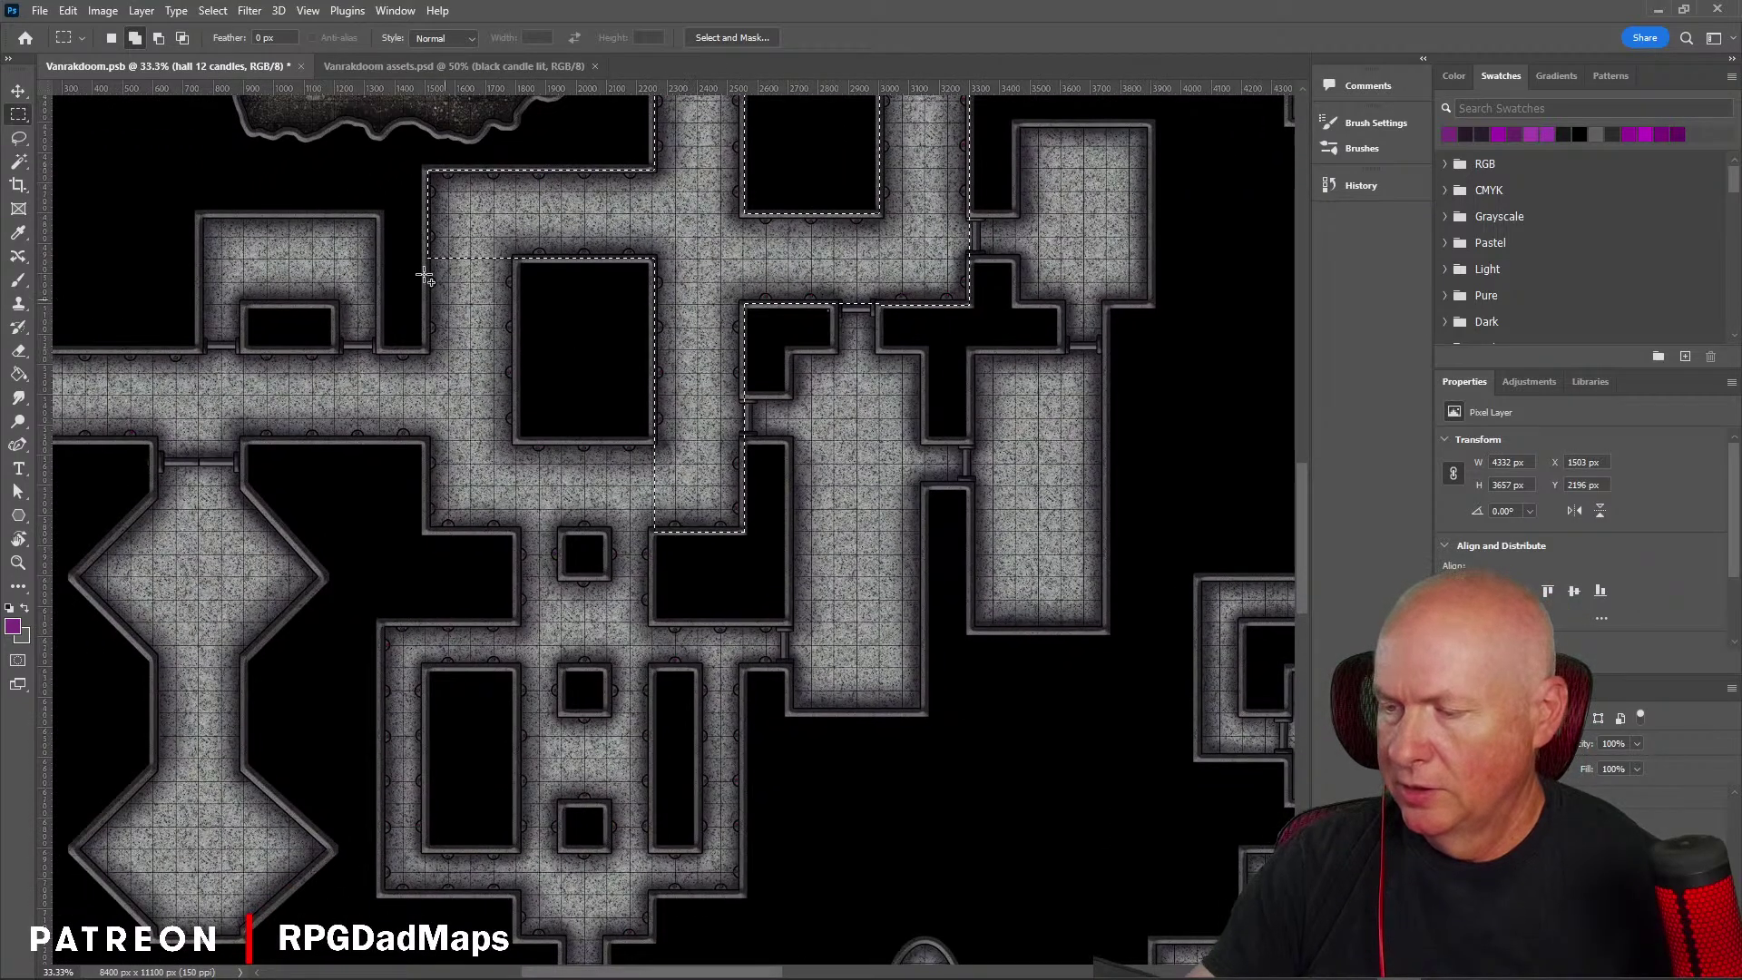
drag(429, 256, 525, 533)
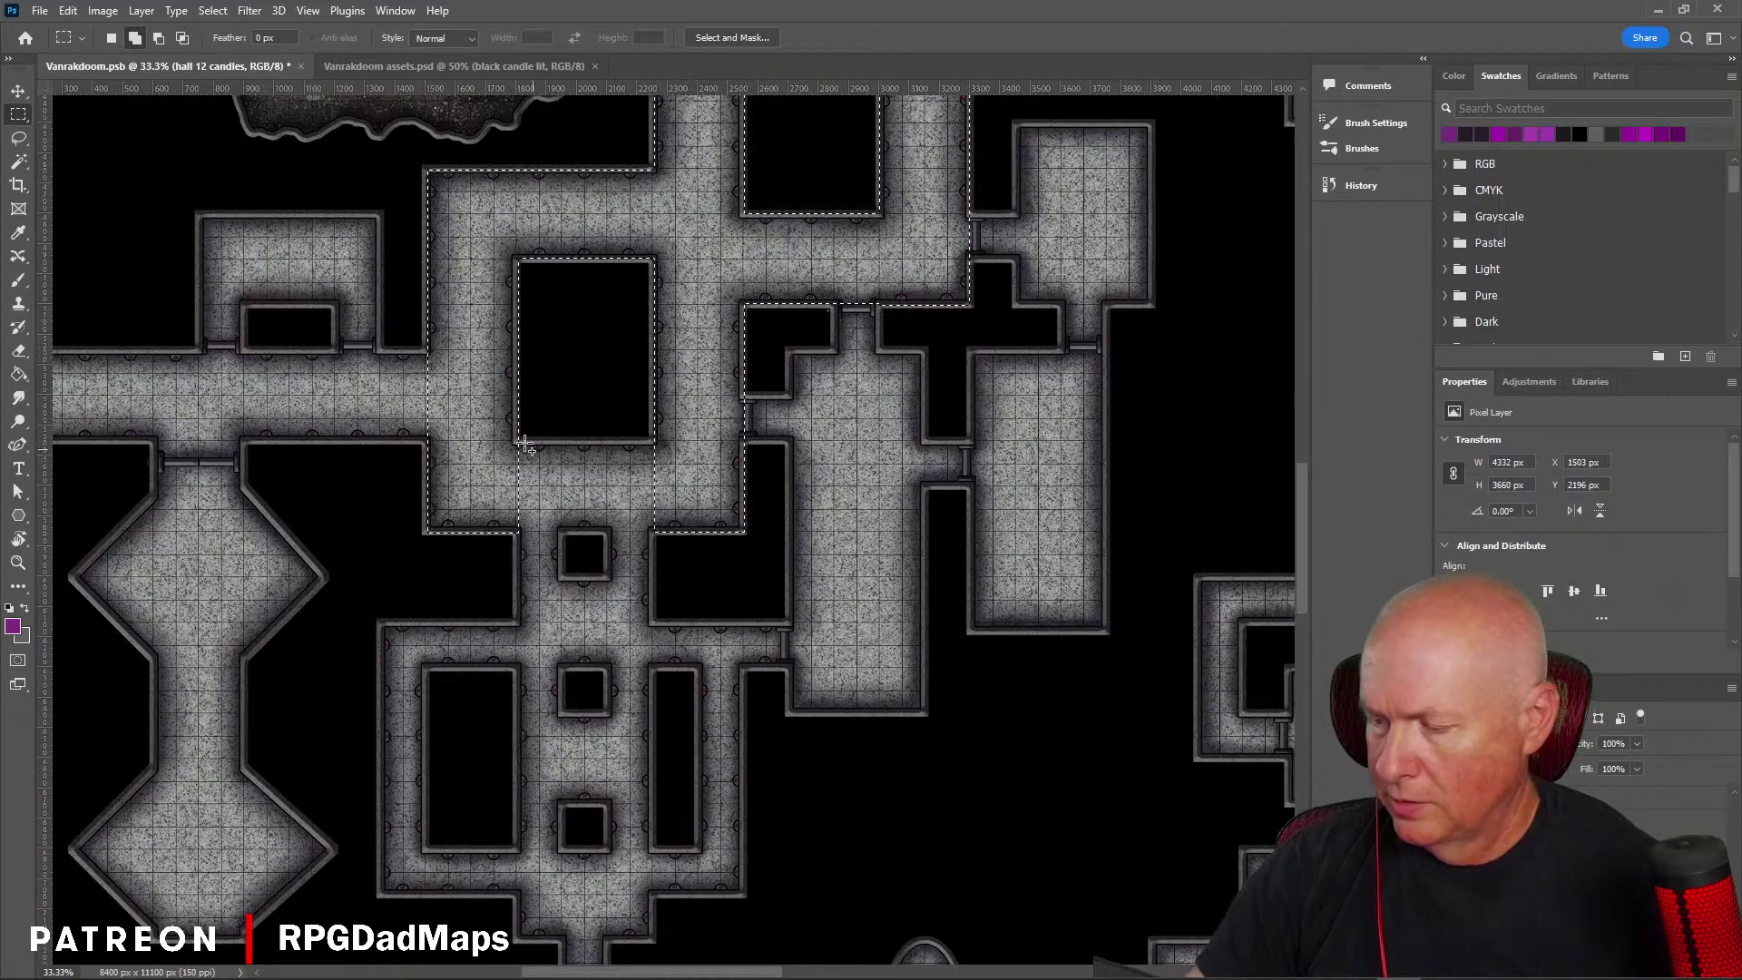
drag(518, 442, 658, 533)
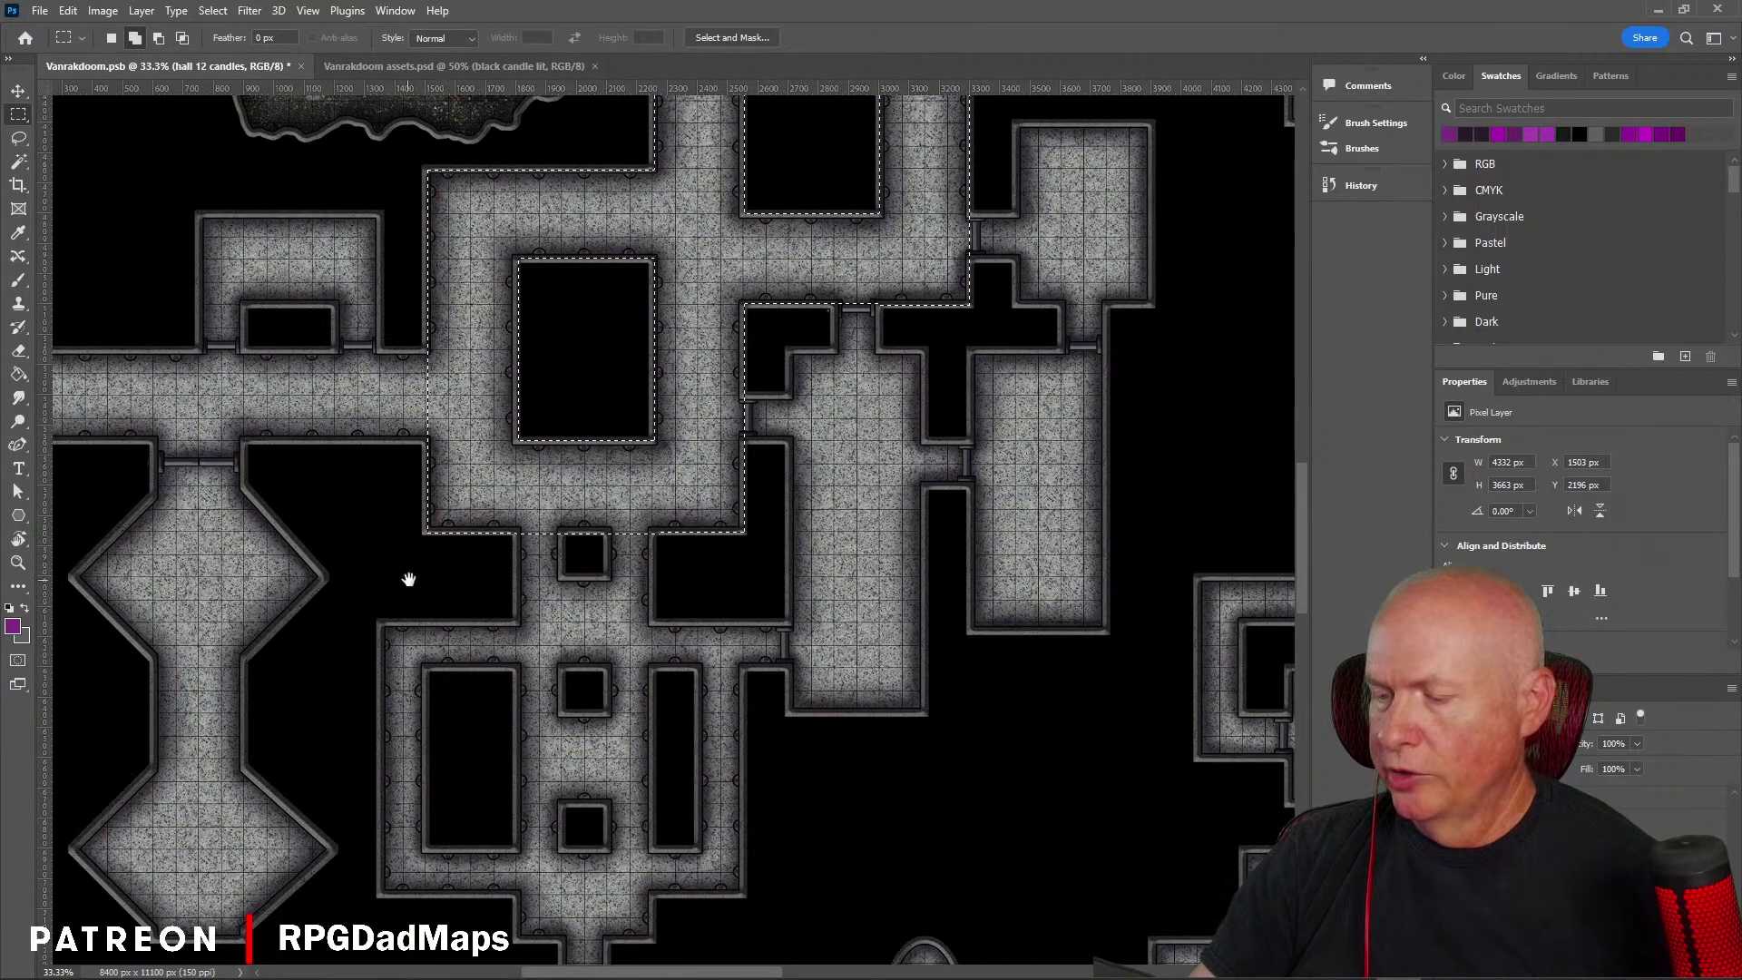
drag(409, 579, 677, 552)
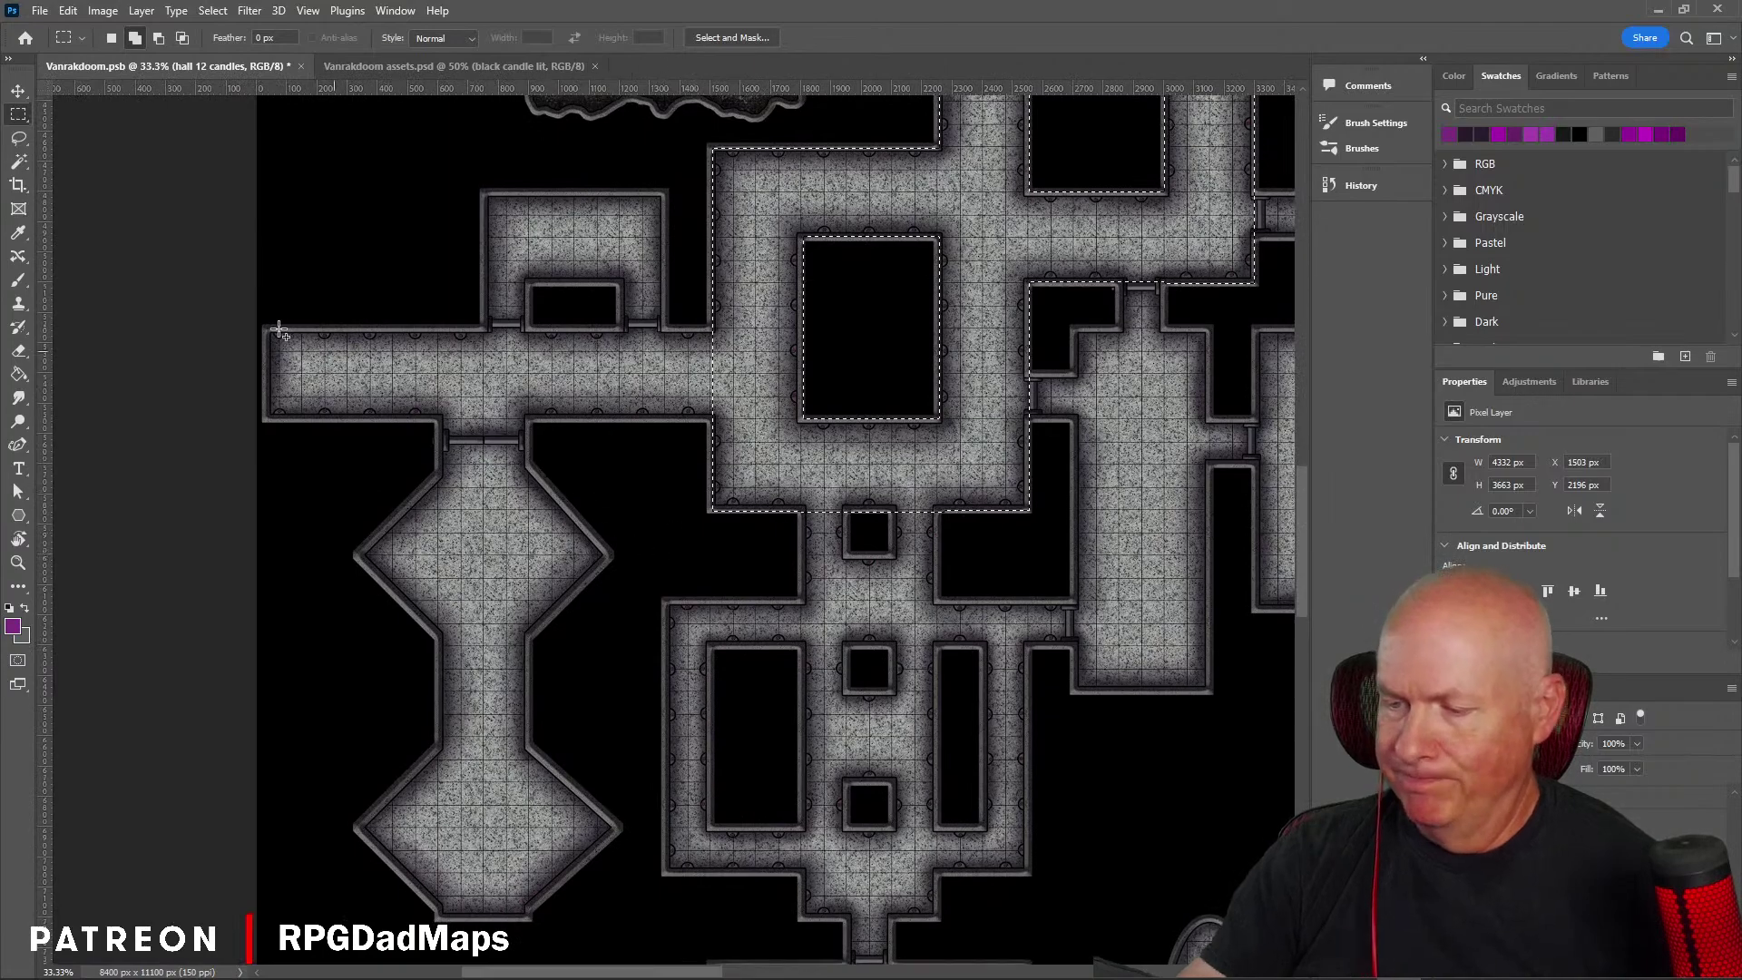
drag(268, 331, 728, 418)
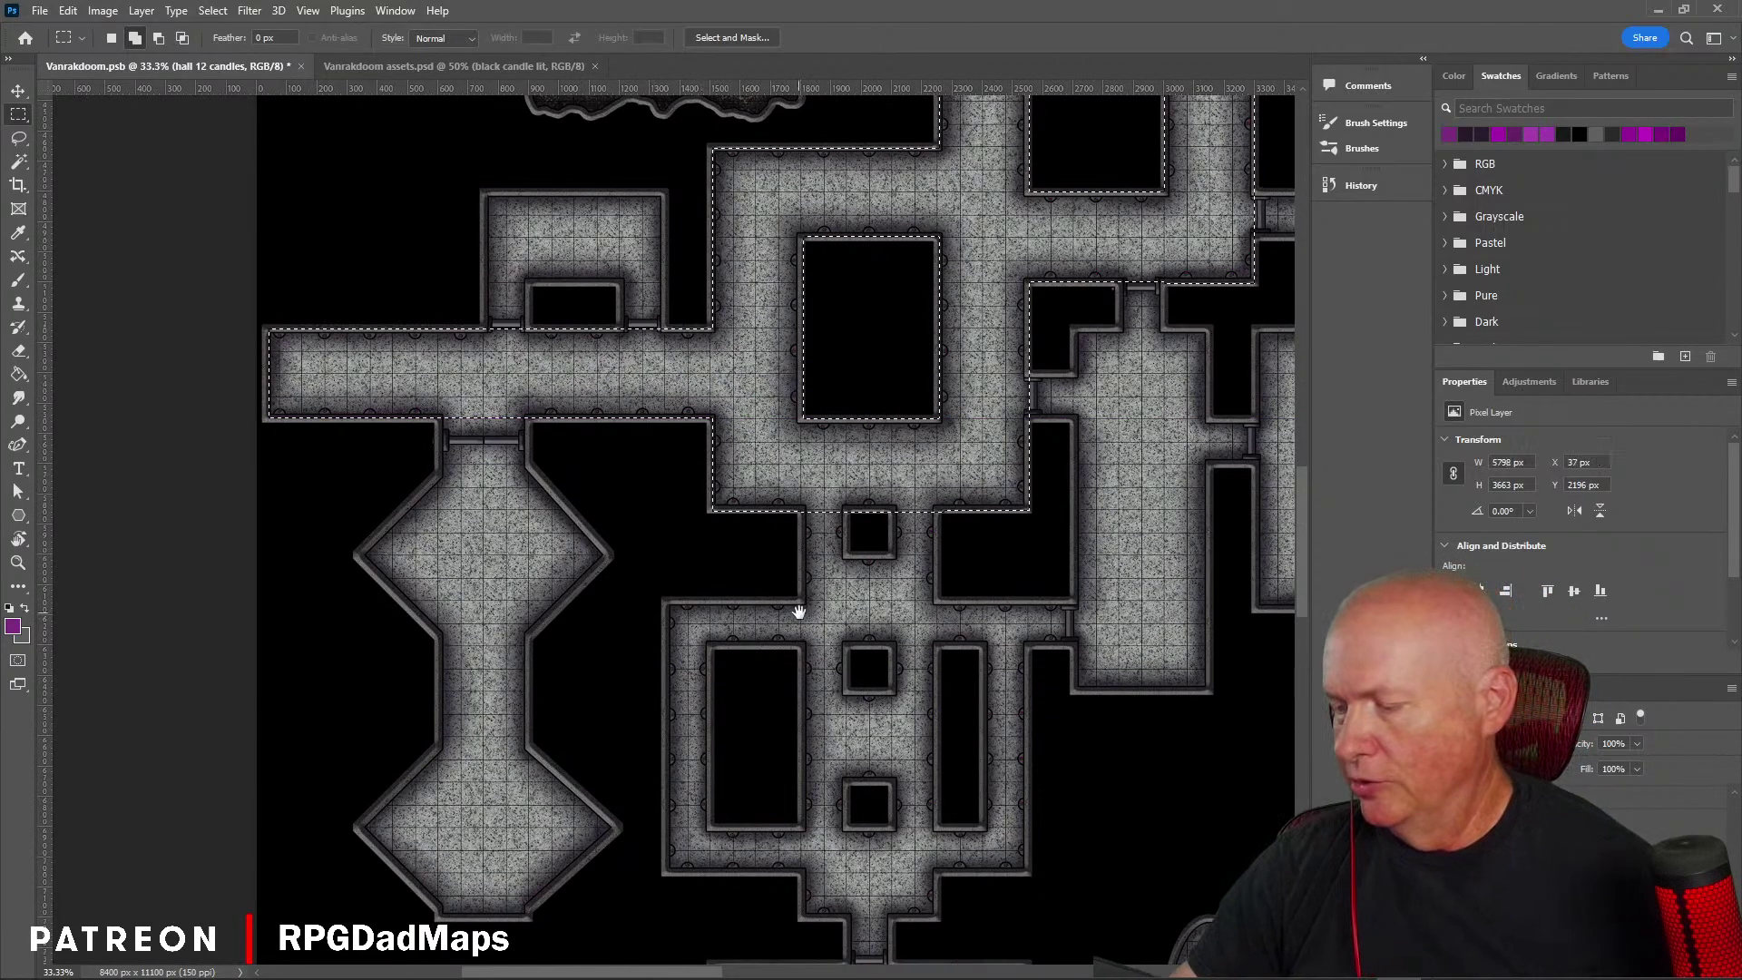
Step: Add the pillared hall's eastern aisle, its narrow east side corridor, the northern cross passages and the area west of the first pillar
drag(799, 613, 587, 673)
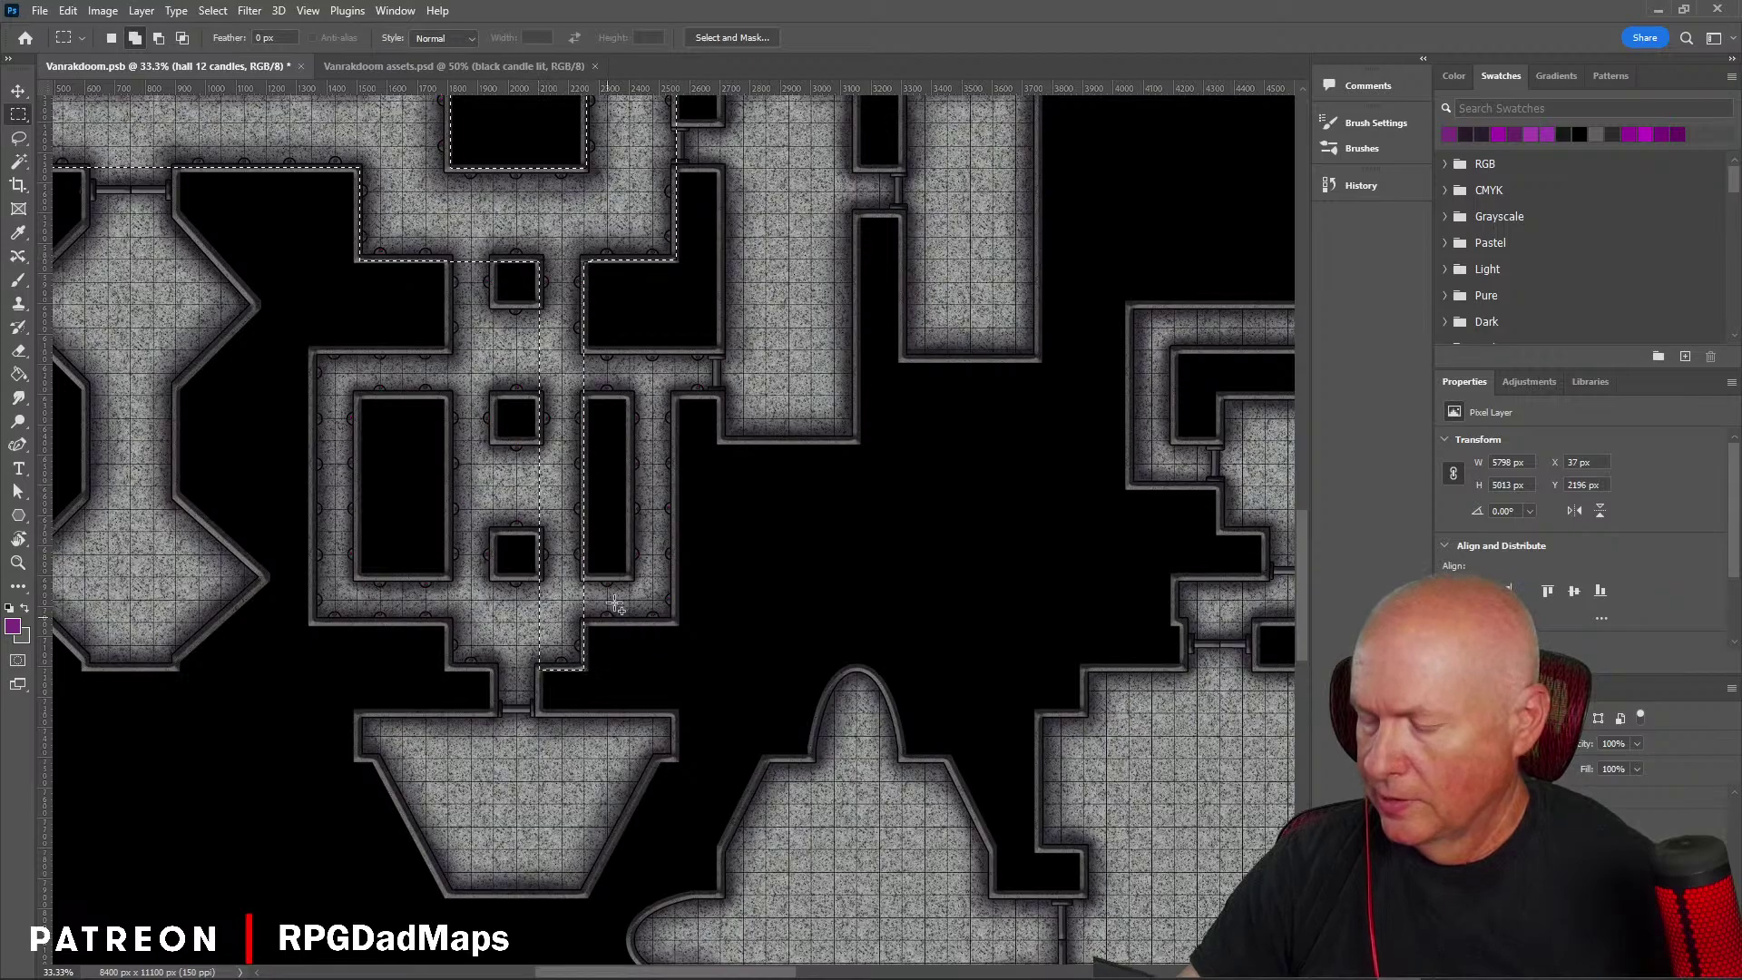
drag(582, 579, 676, 624)
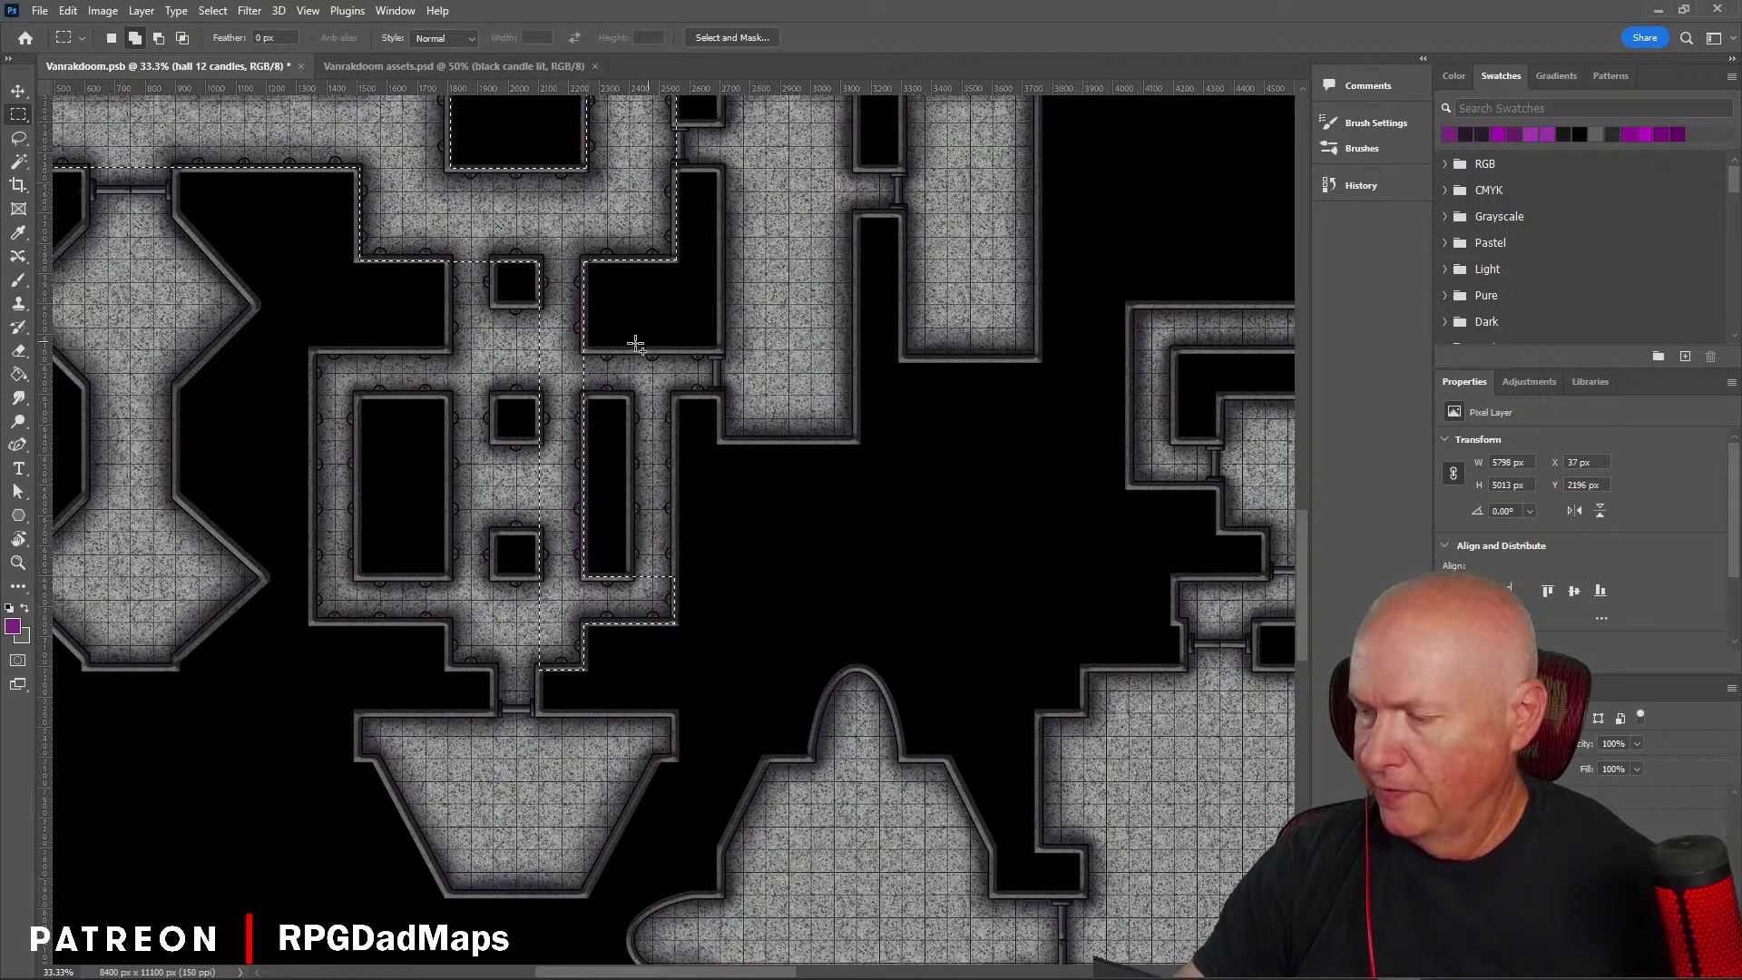
drag(630, 352, 678, 621)
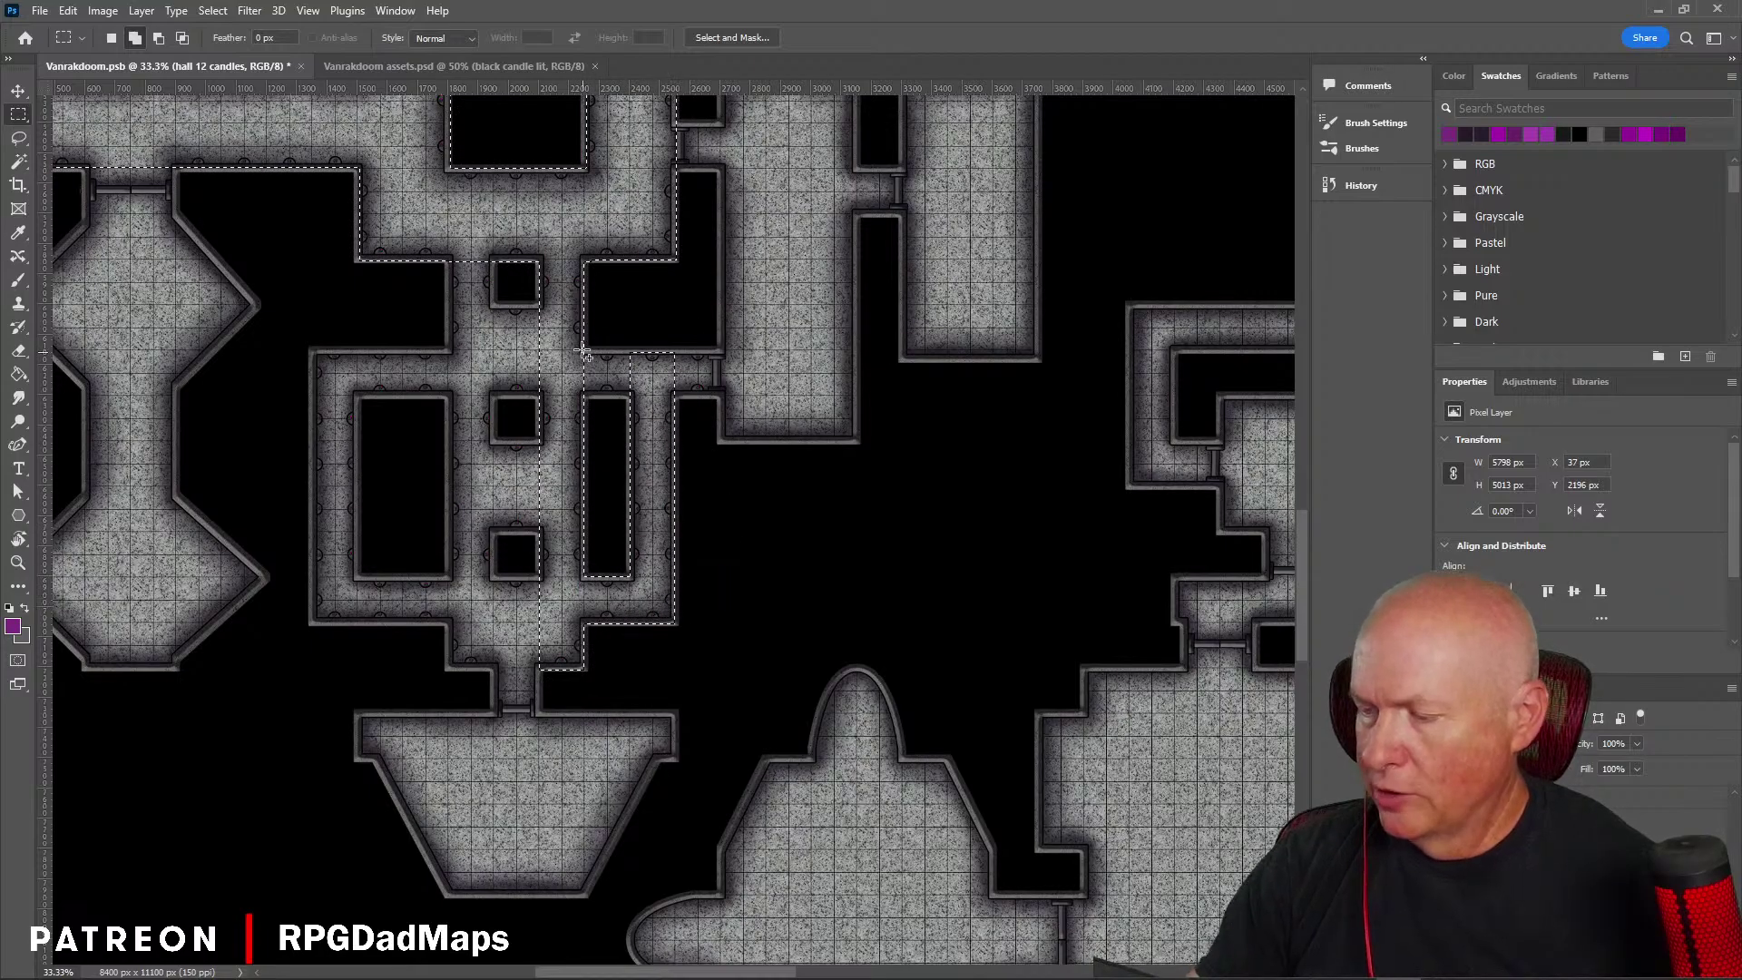
drag(585, 353, 719, 399)
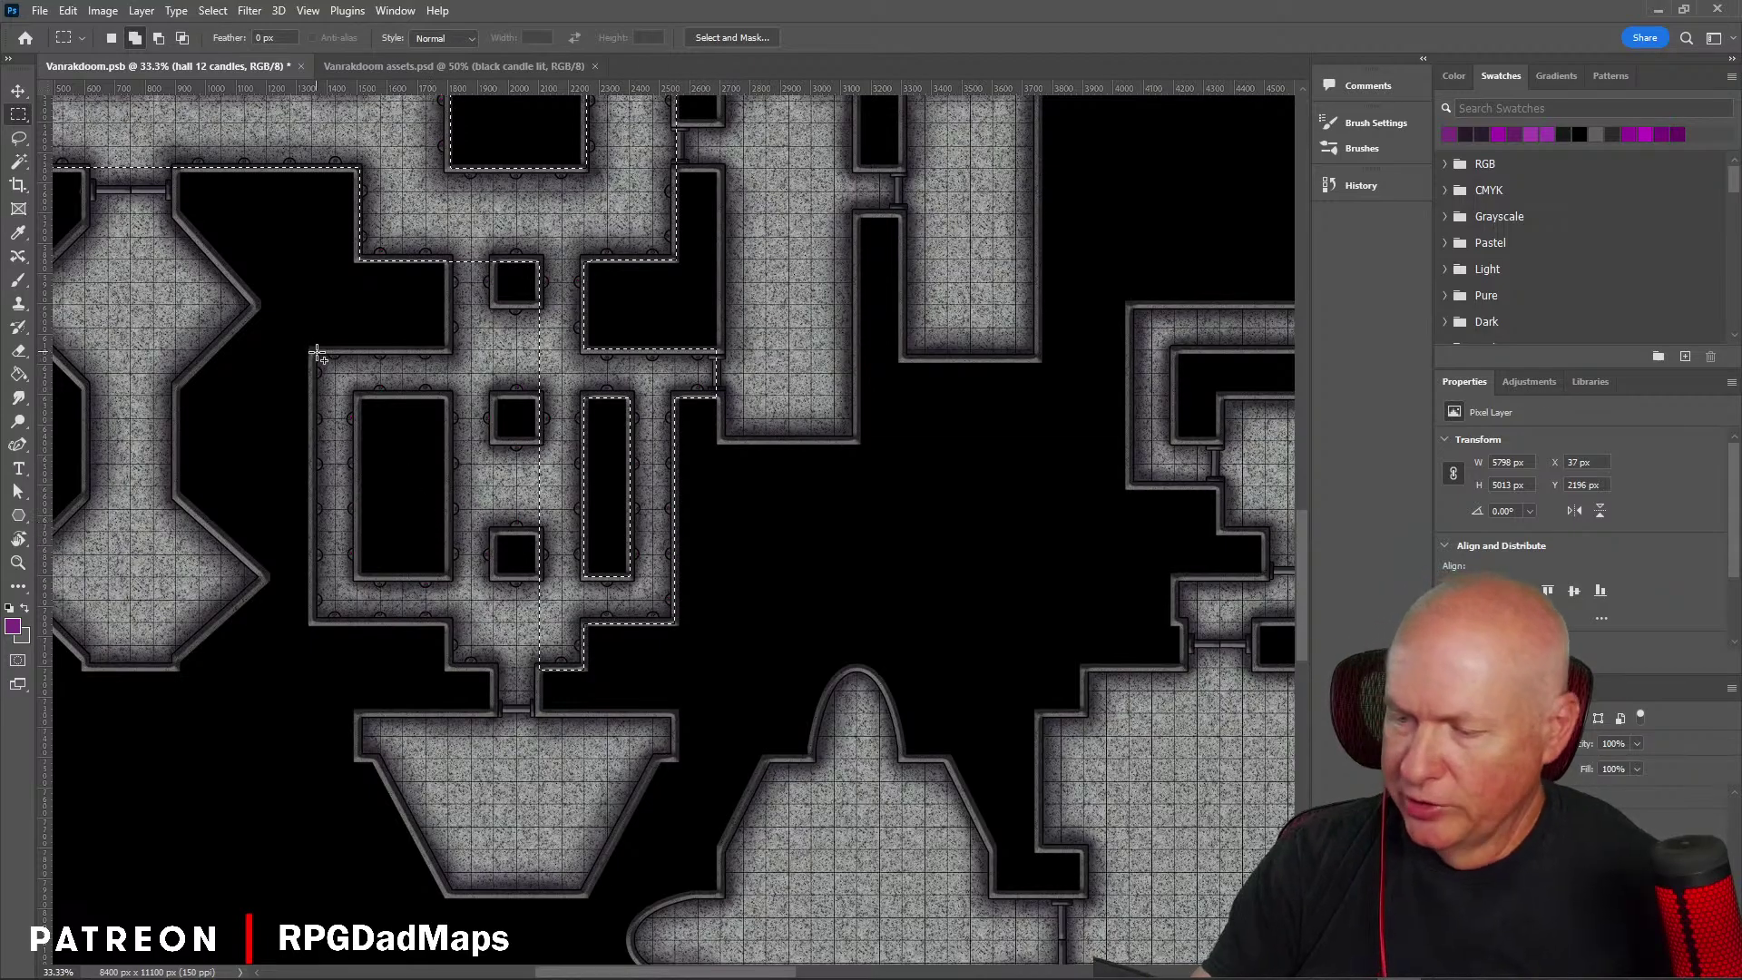
drag(315, 352, 562, 400)
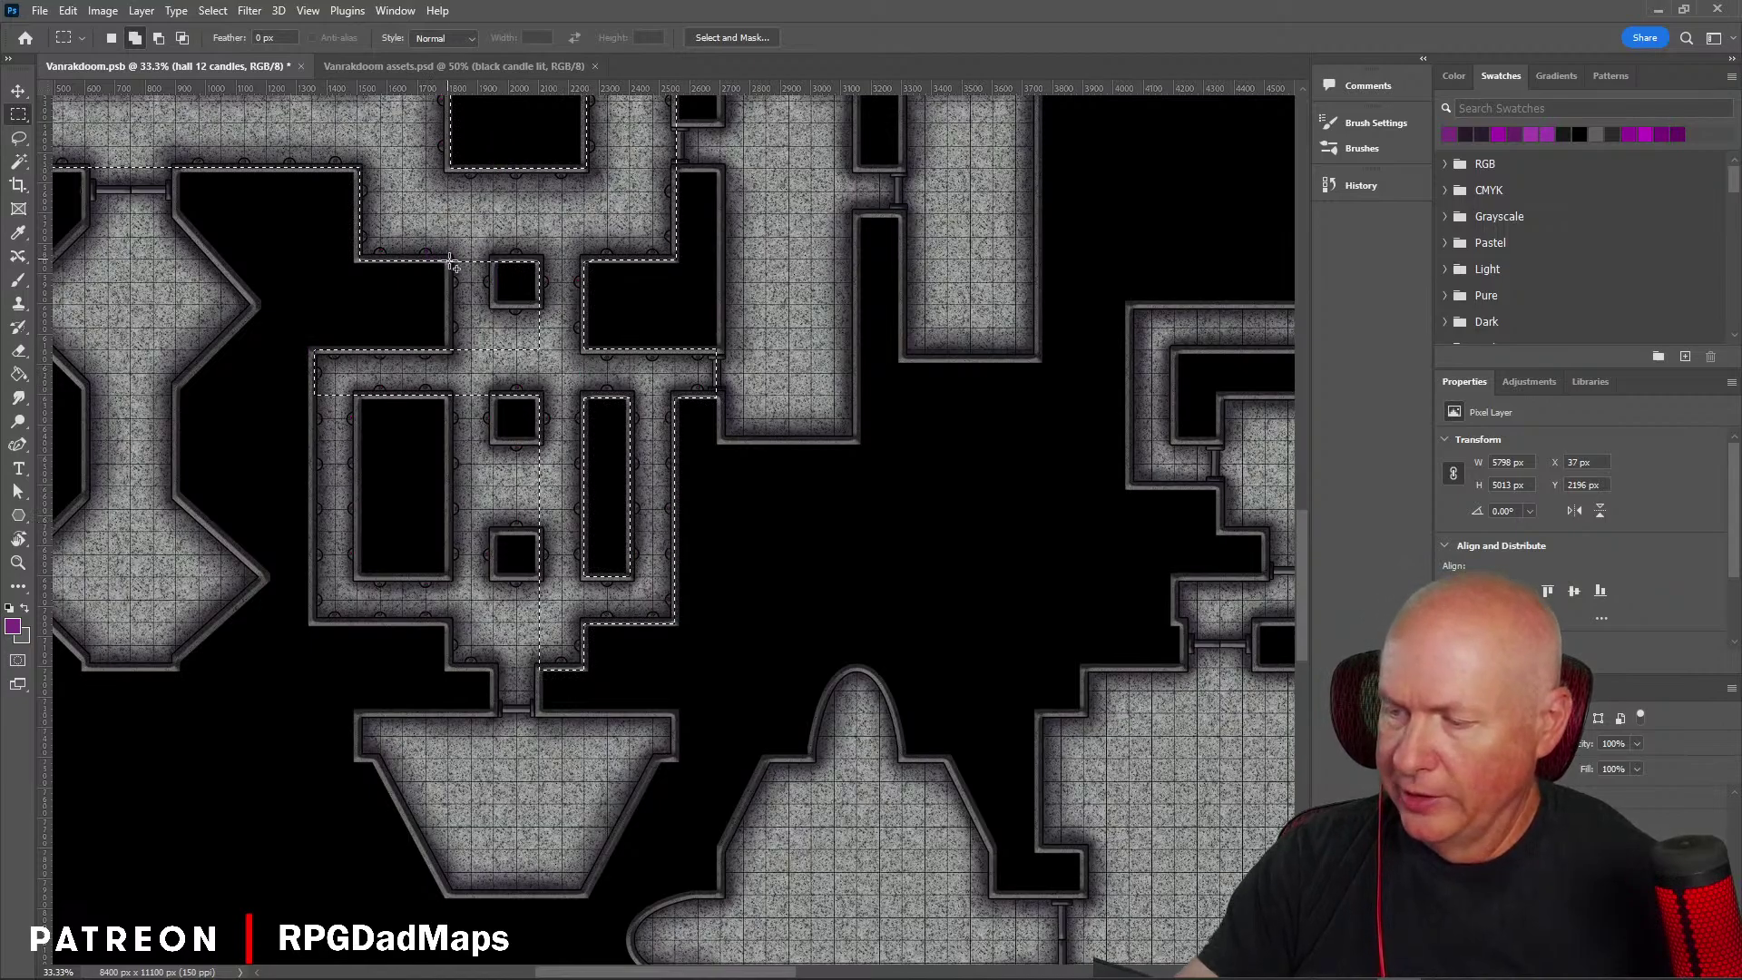
drag(451, 262, 542, 352)
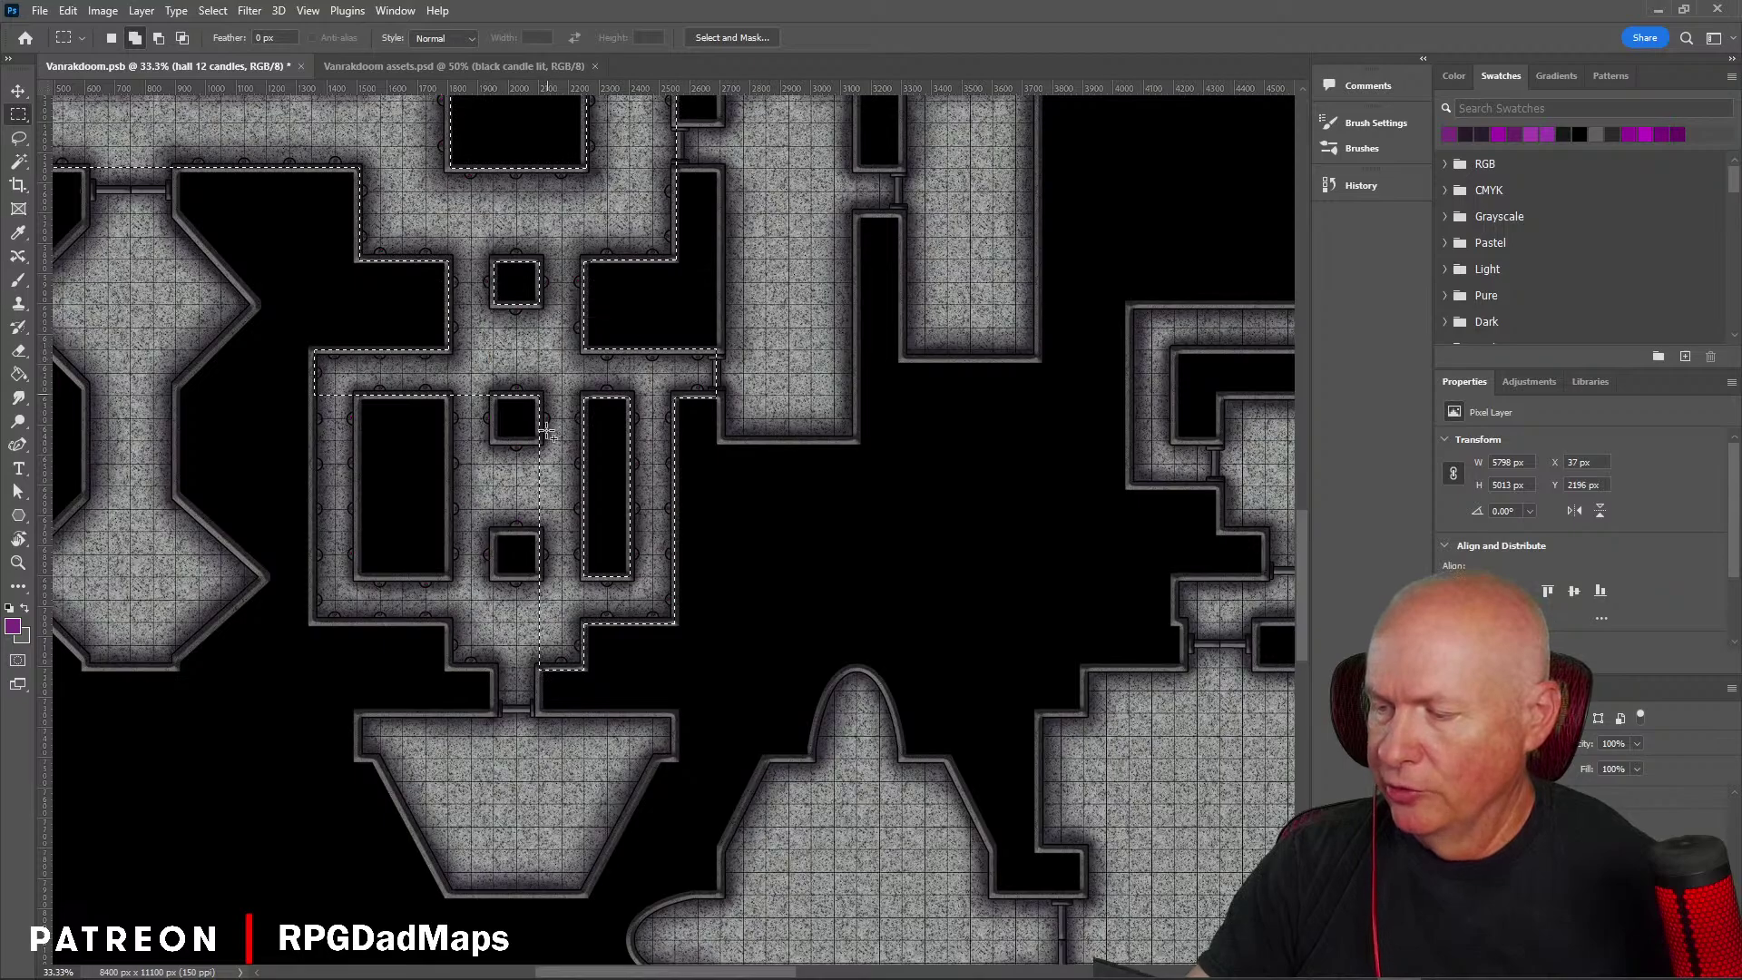
Step: Complete the pillared hall's selection with its western aisle, the floor between pillars, the west side loop and the passage to the south door
drag(555, 567, 717, 371)
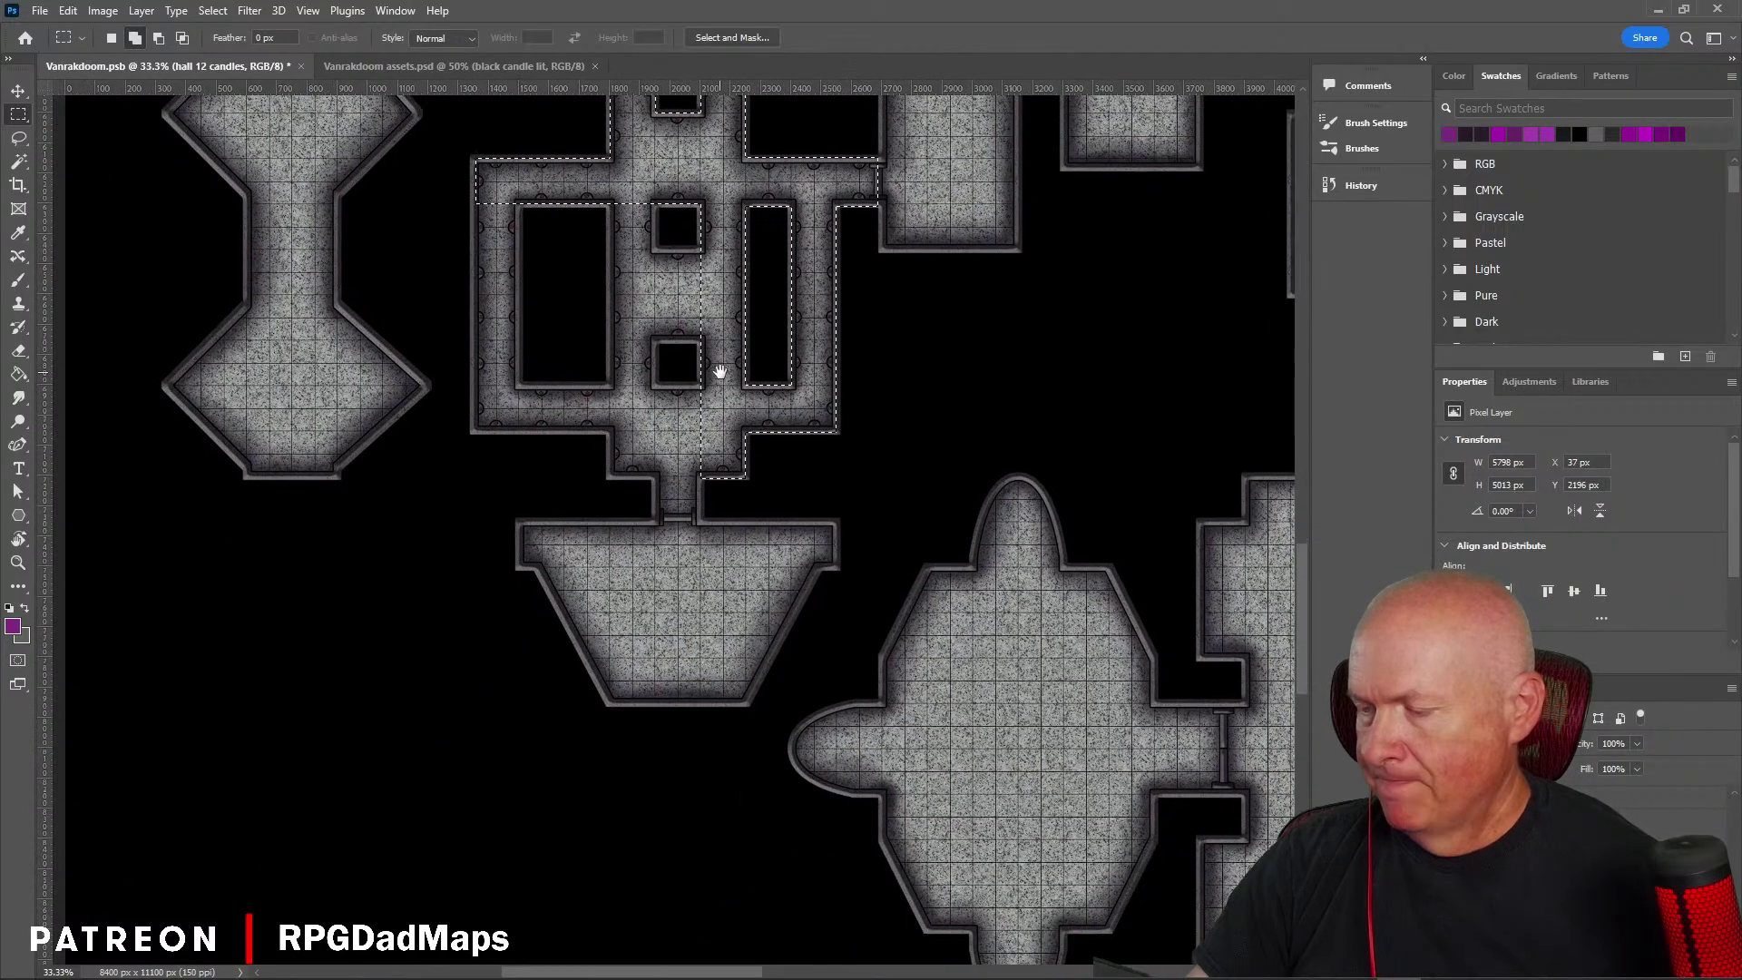
drag(614, 201, 657, 469)
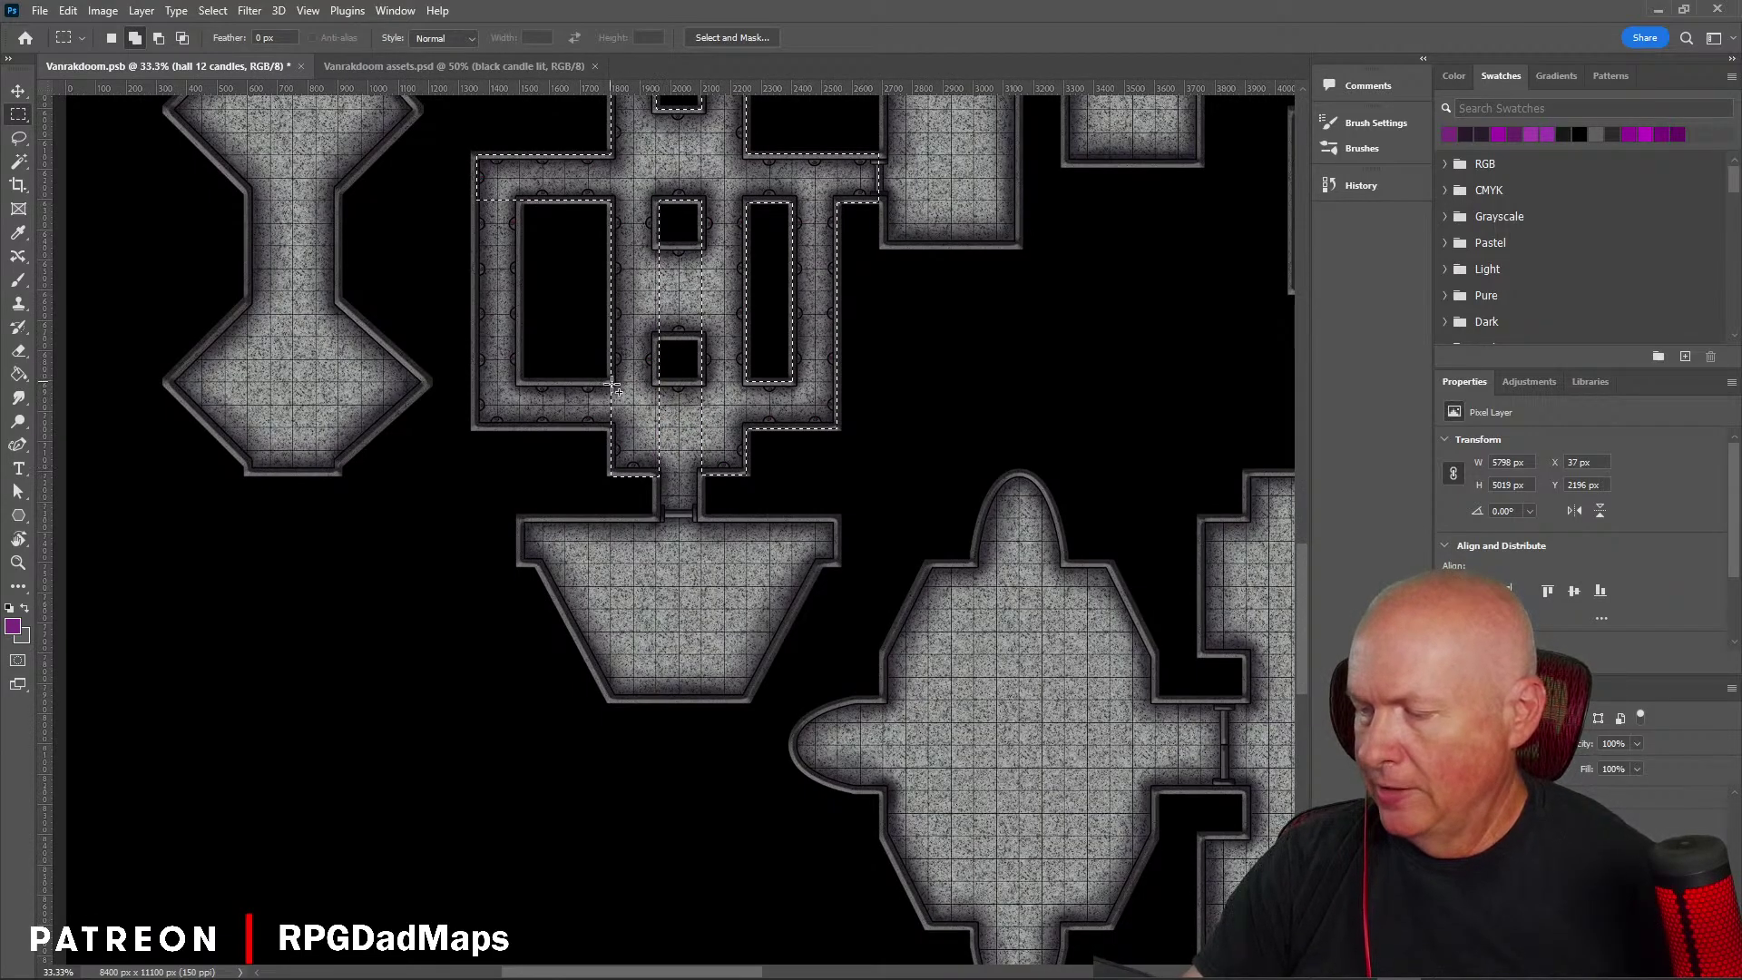
drag(614, 384, 705, 519)
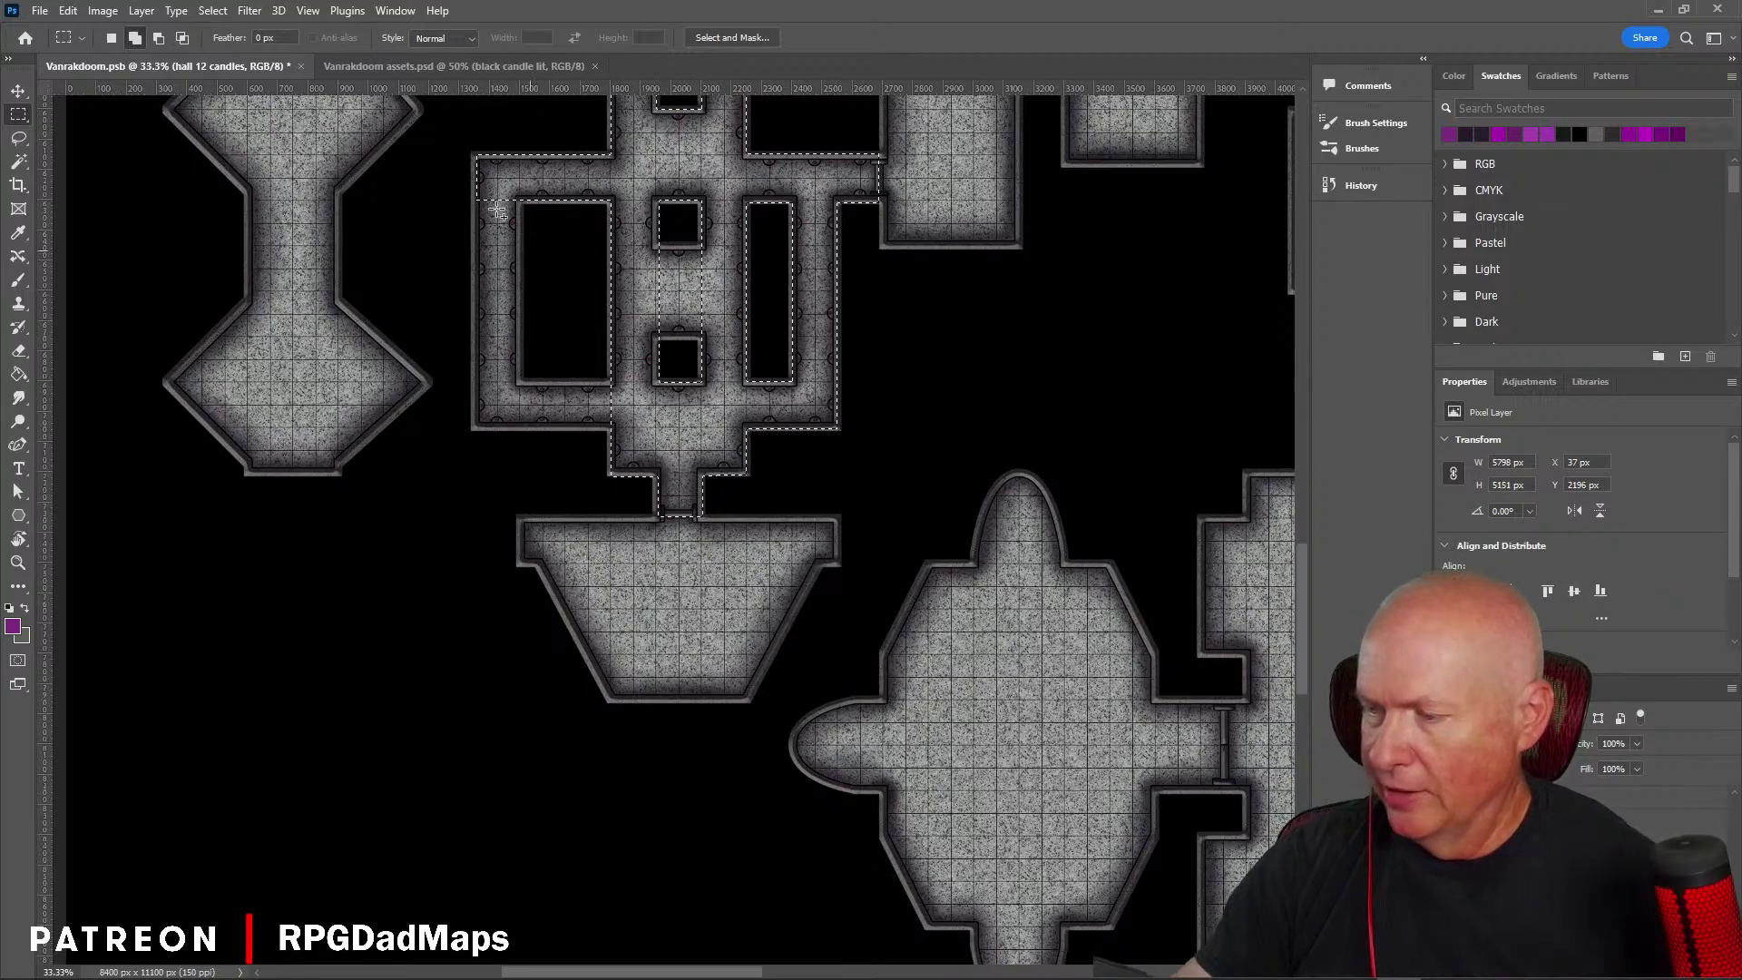
drag(478, 202, 635, 426)
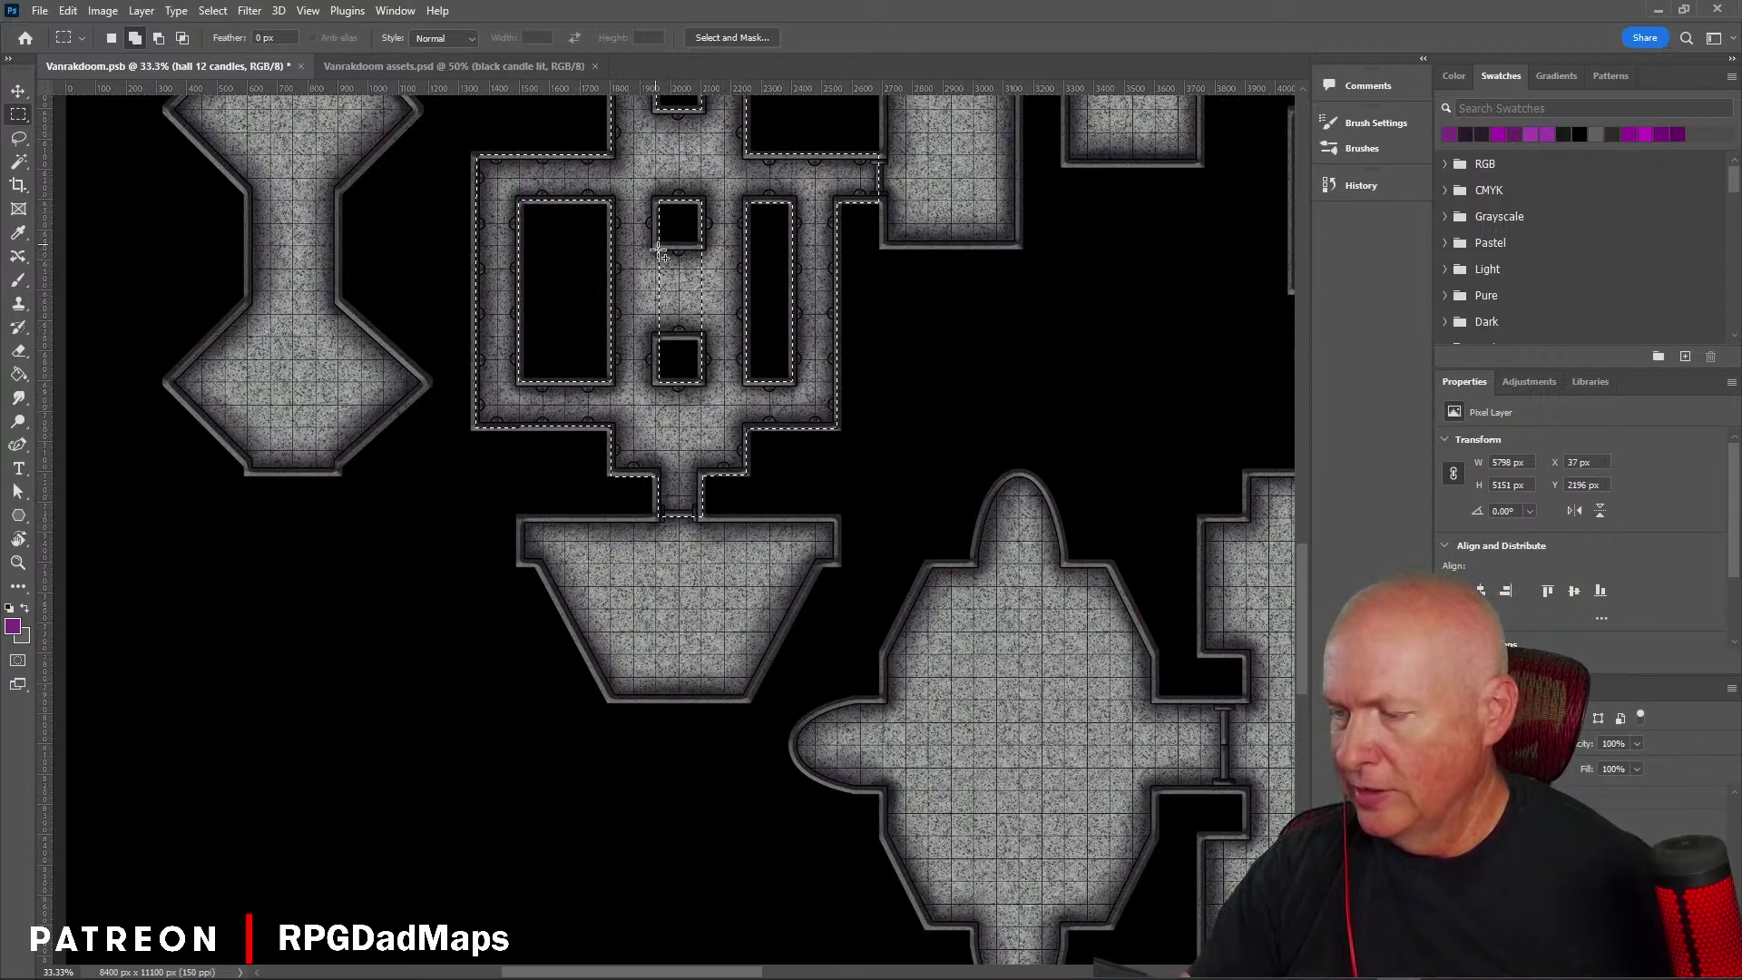
drag(660, 250, 711, 332)
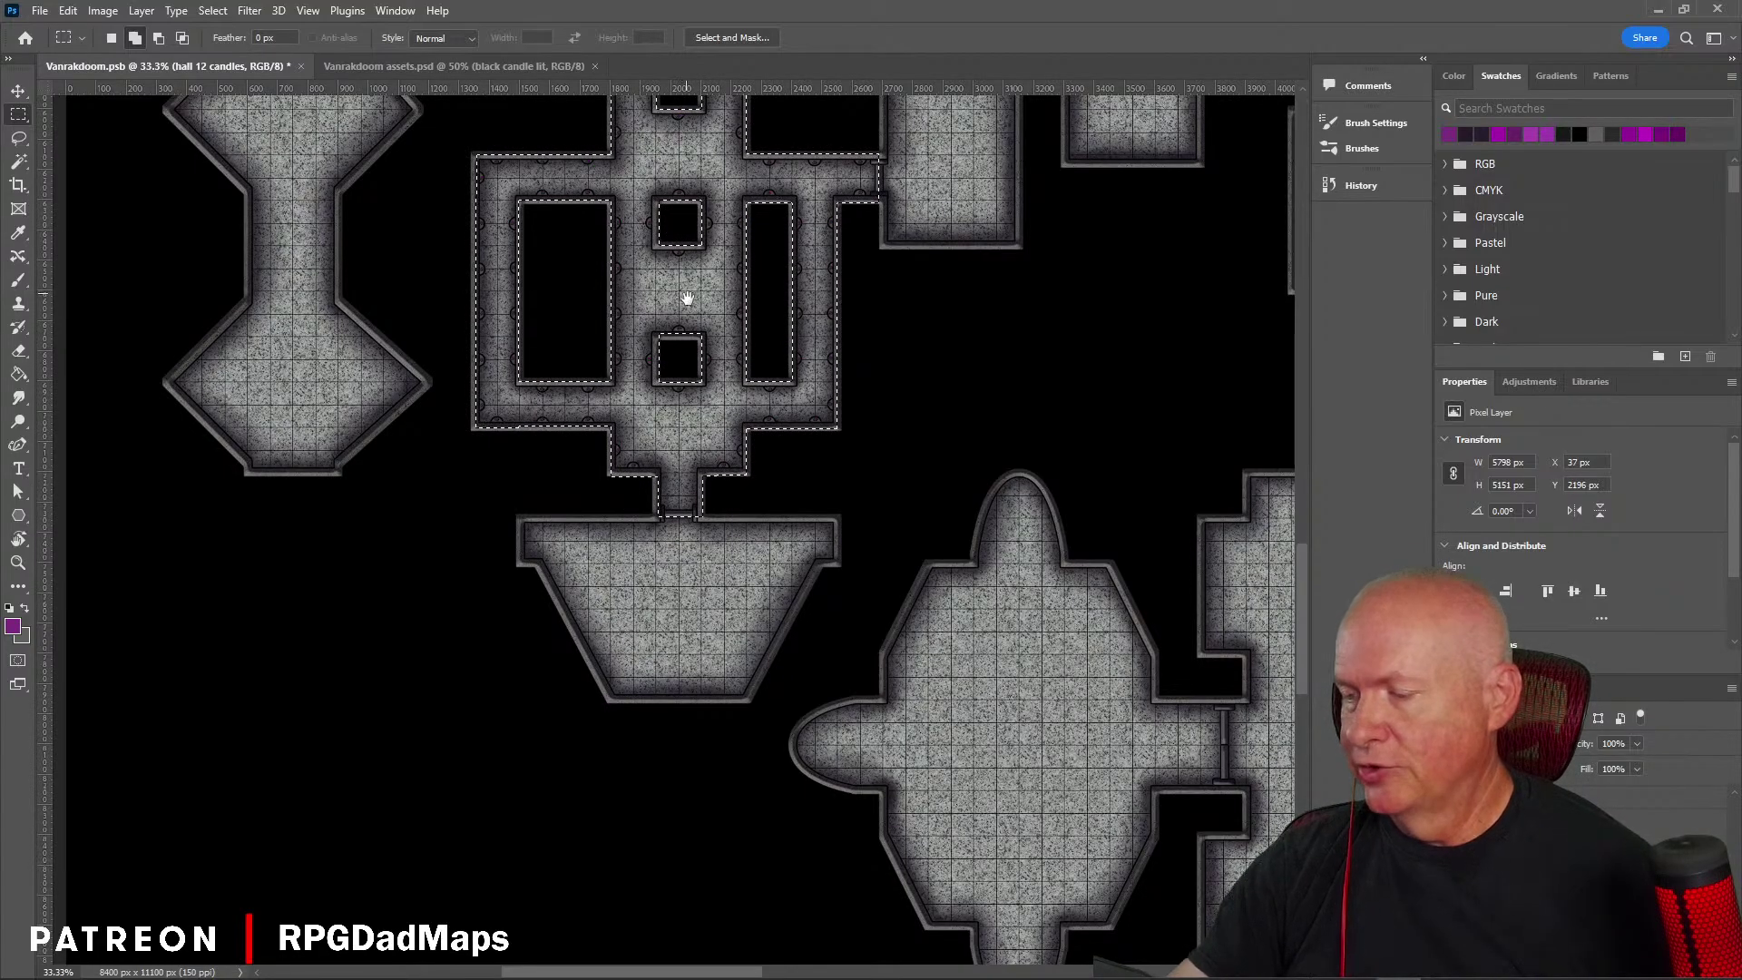
Step: Make the purple torches layer active by picking it from the purple room north of the selected halls
drag(688, 299, 623, 706)
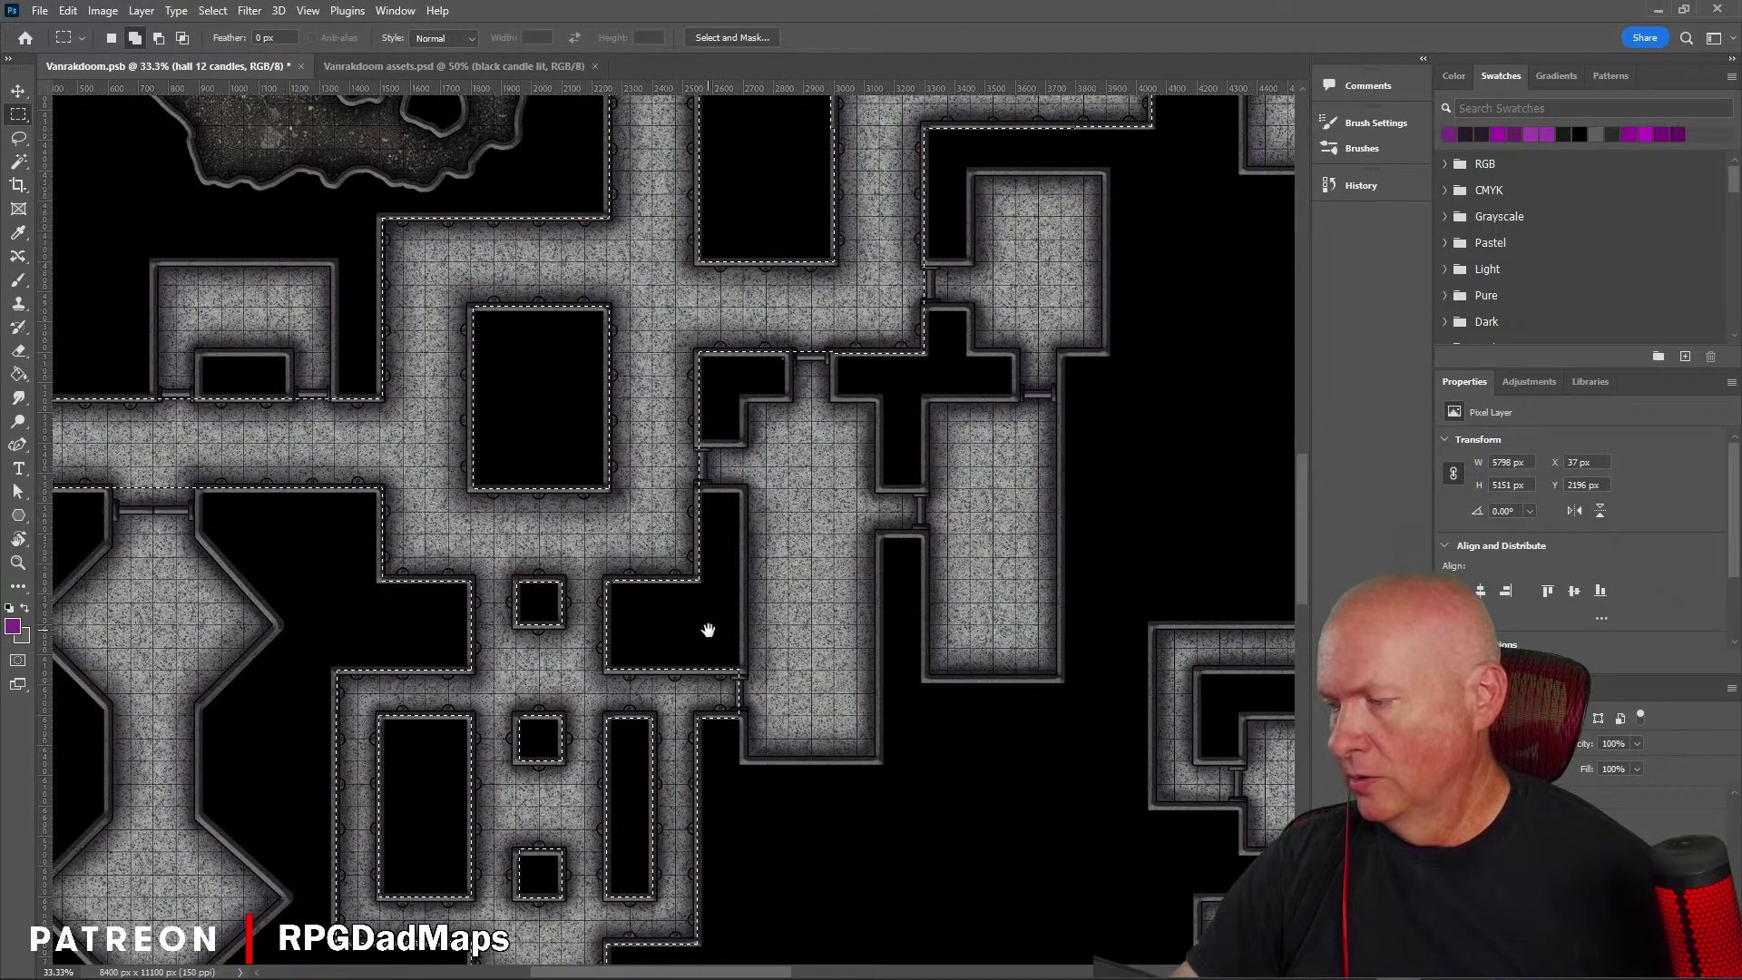
drag(633, 472, 575, 681)
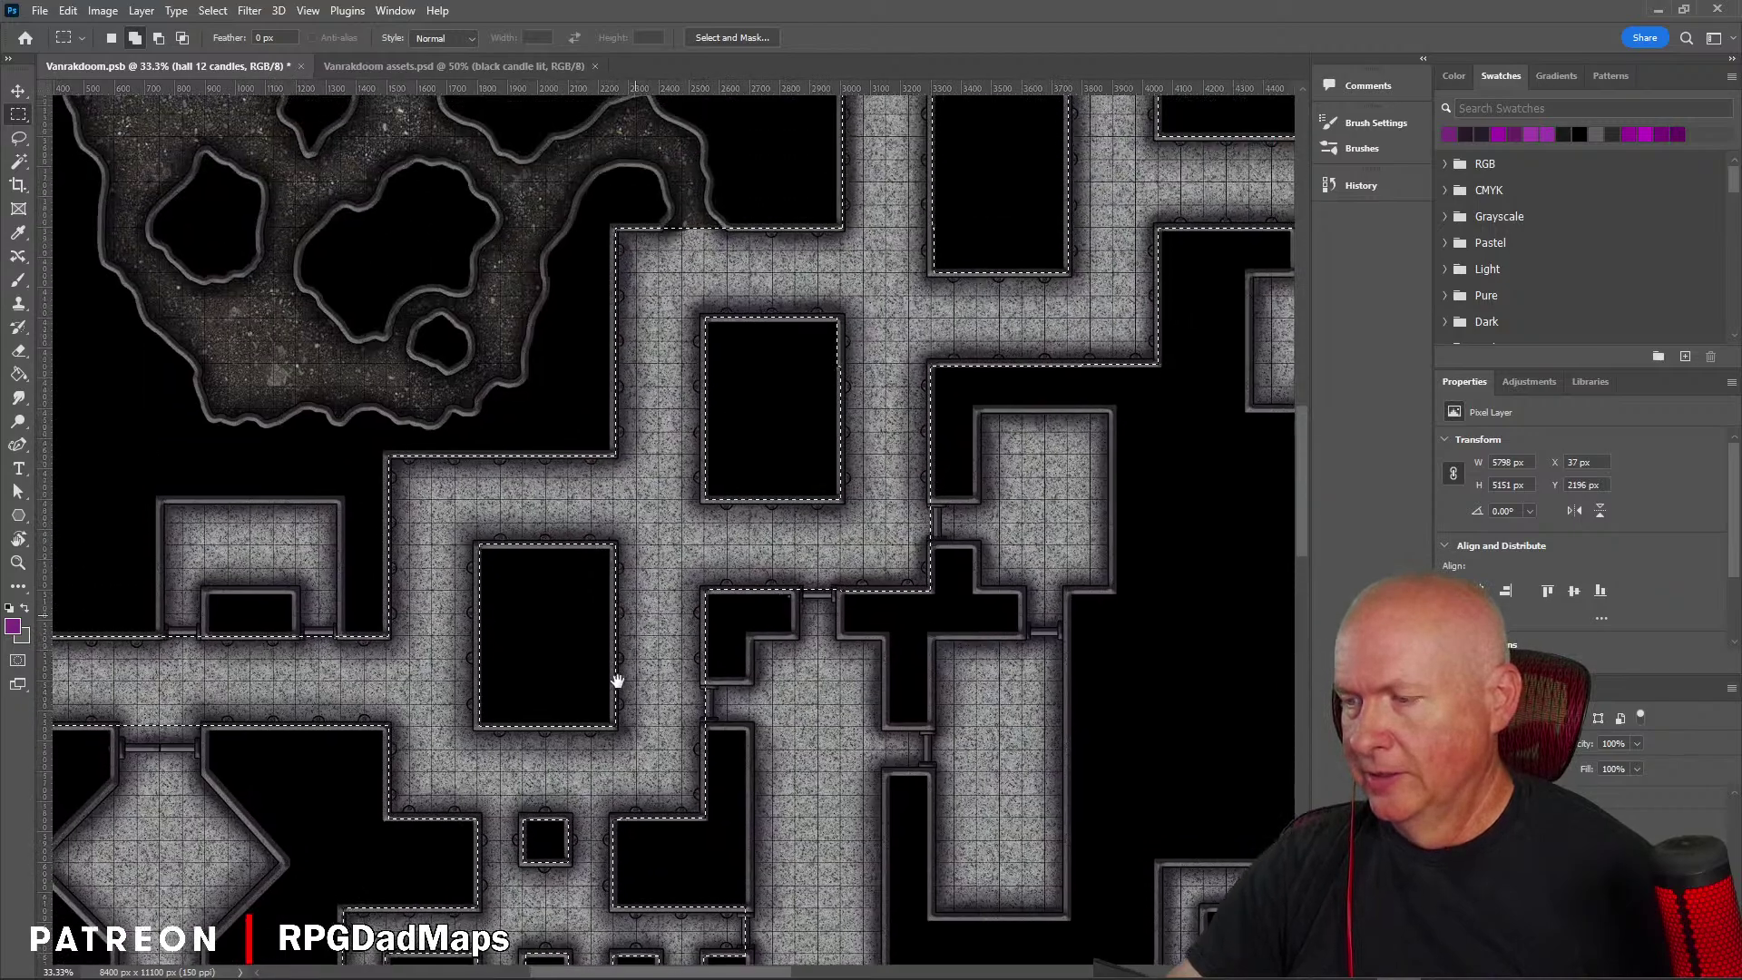
drag(640, 146, 599, 548)
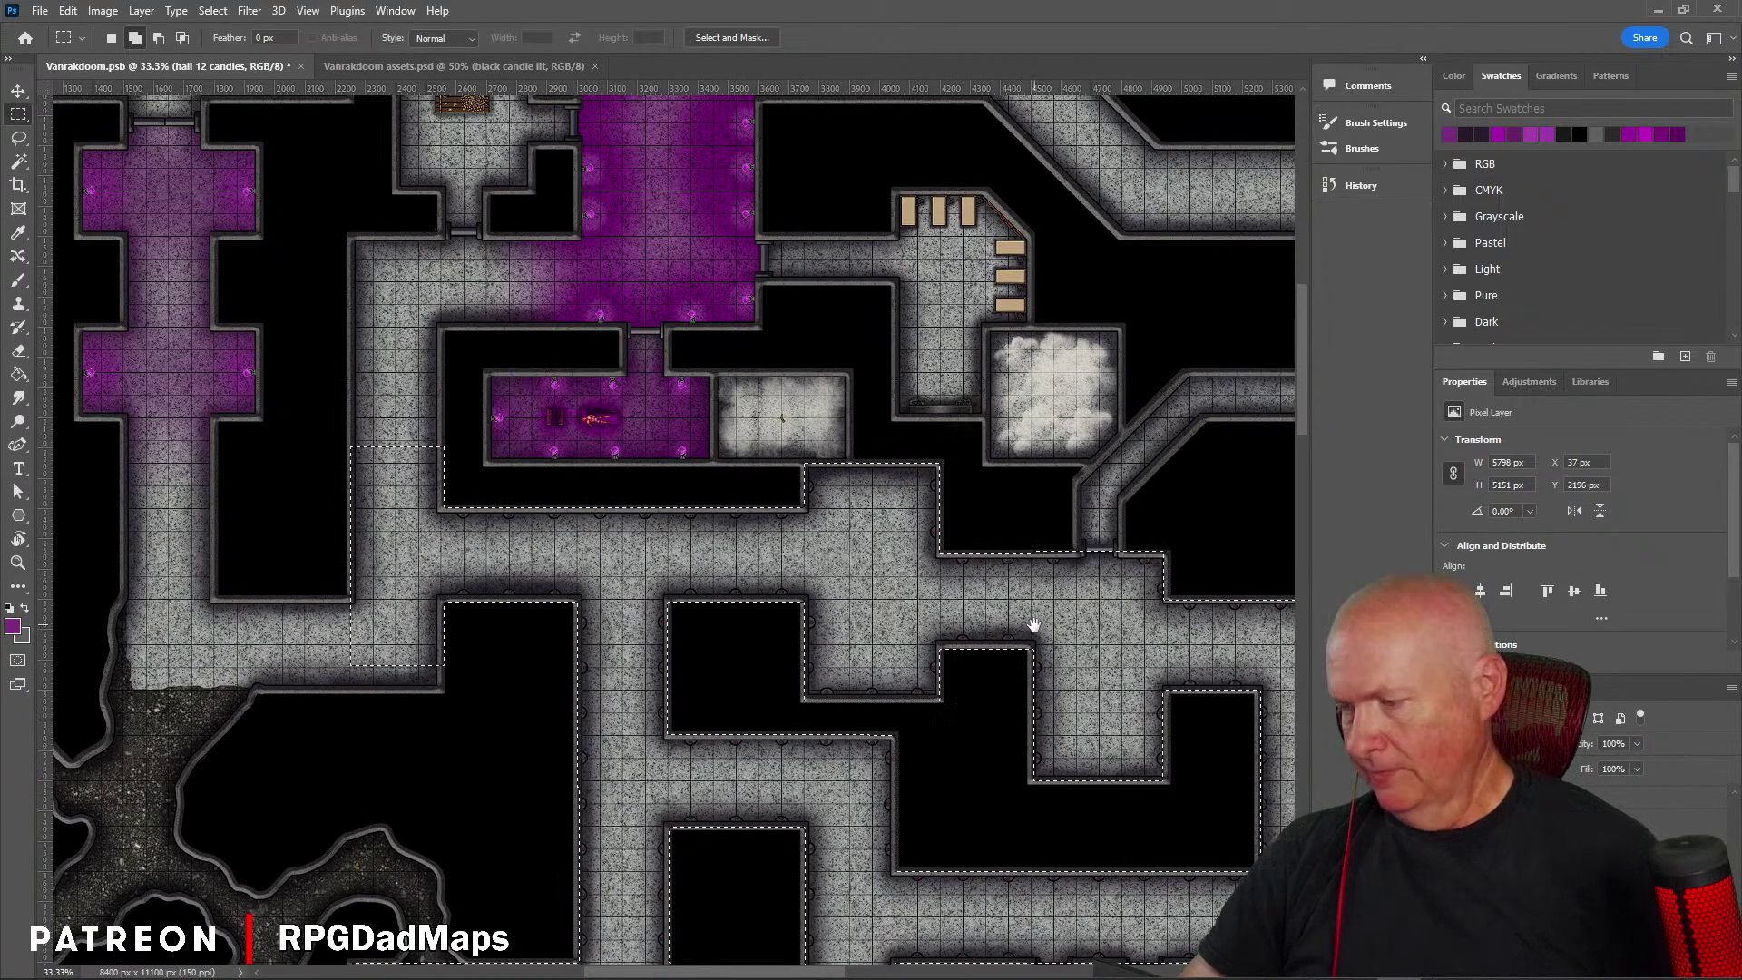
drag(1033, 625, 1146, 723)
drag(583, 354, 840, 560)
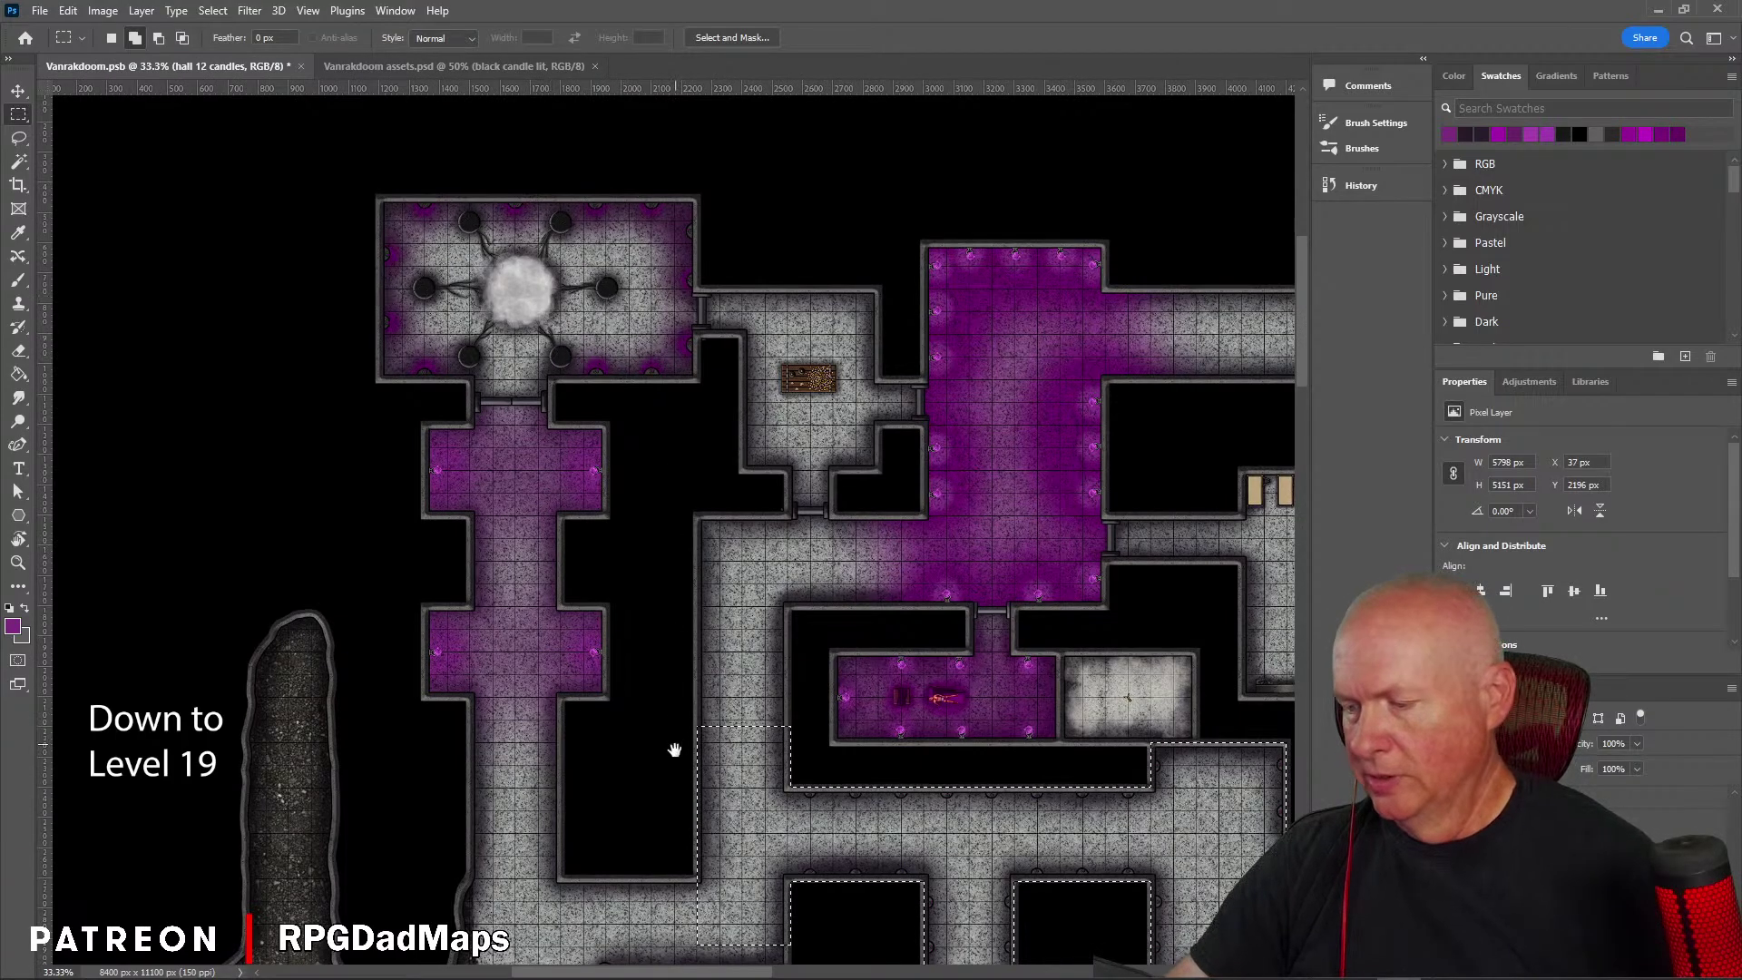
drag(669, 750, 442, 446)
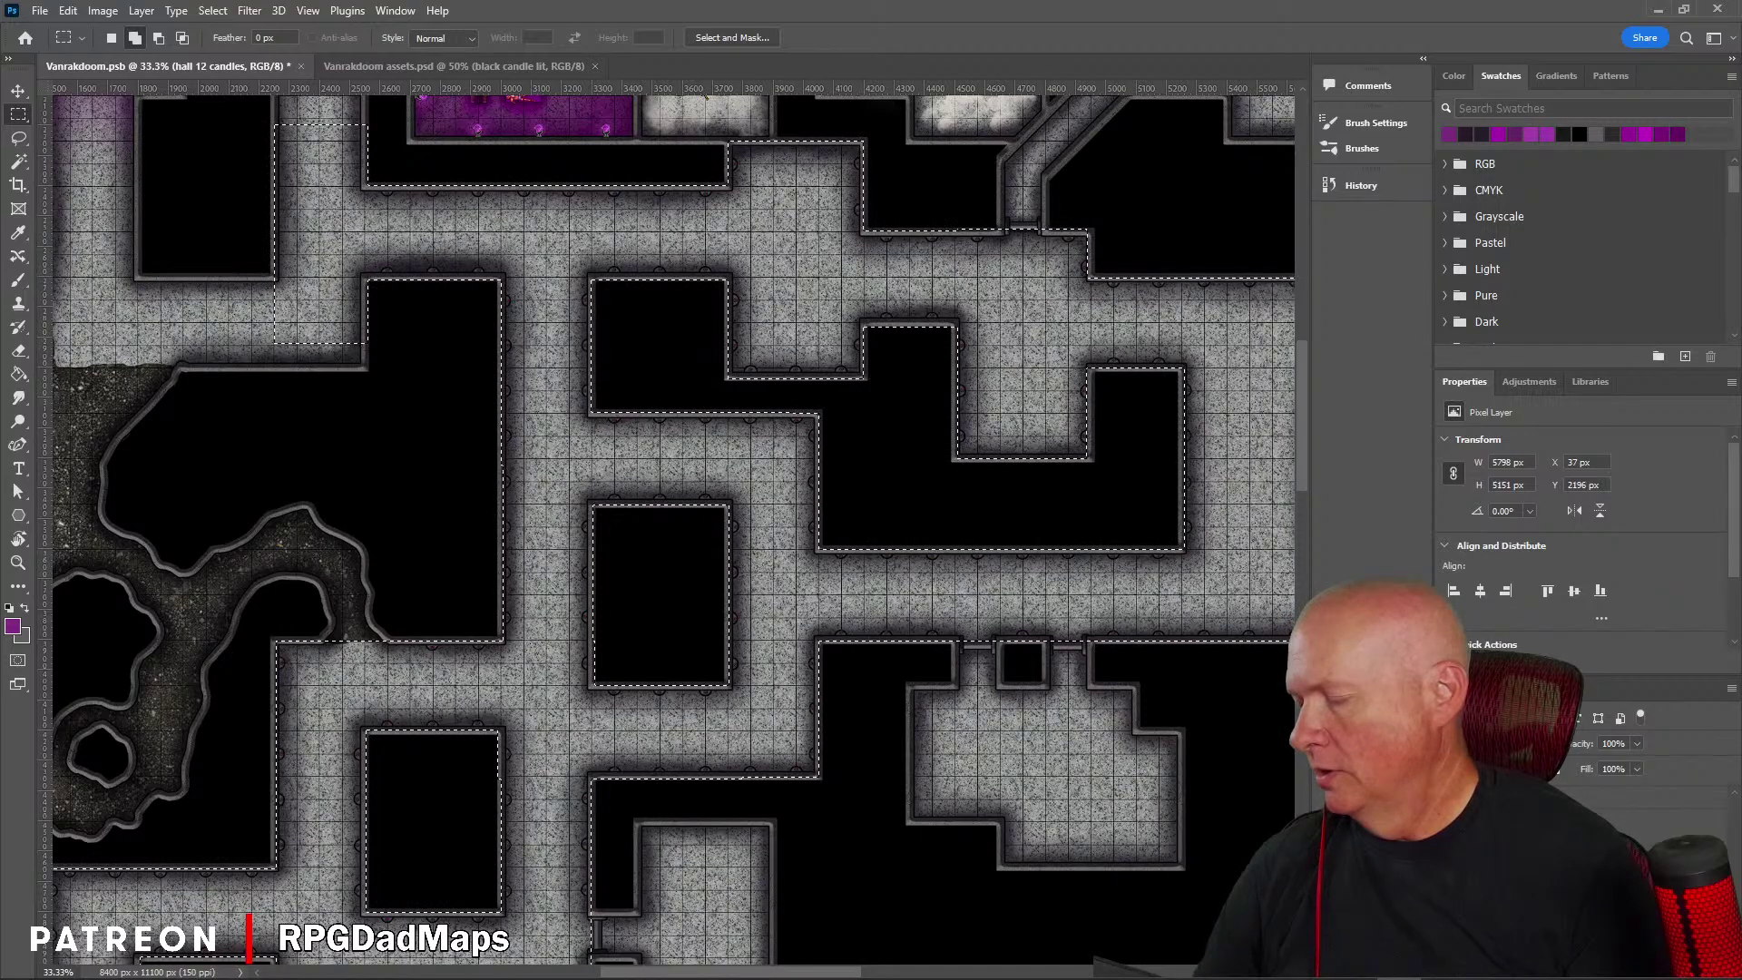
ctrl+click(575, 128)
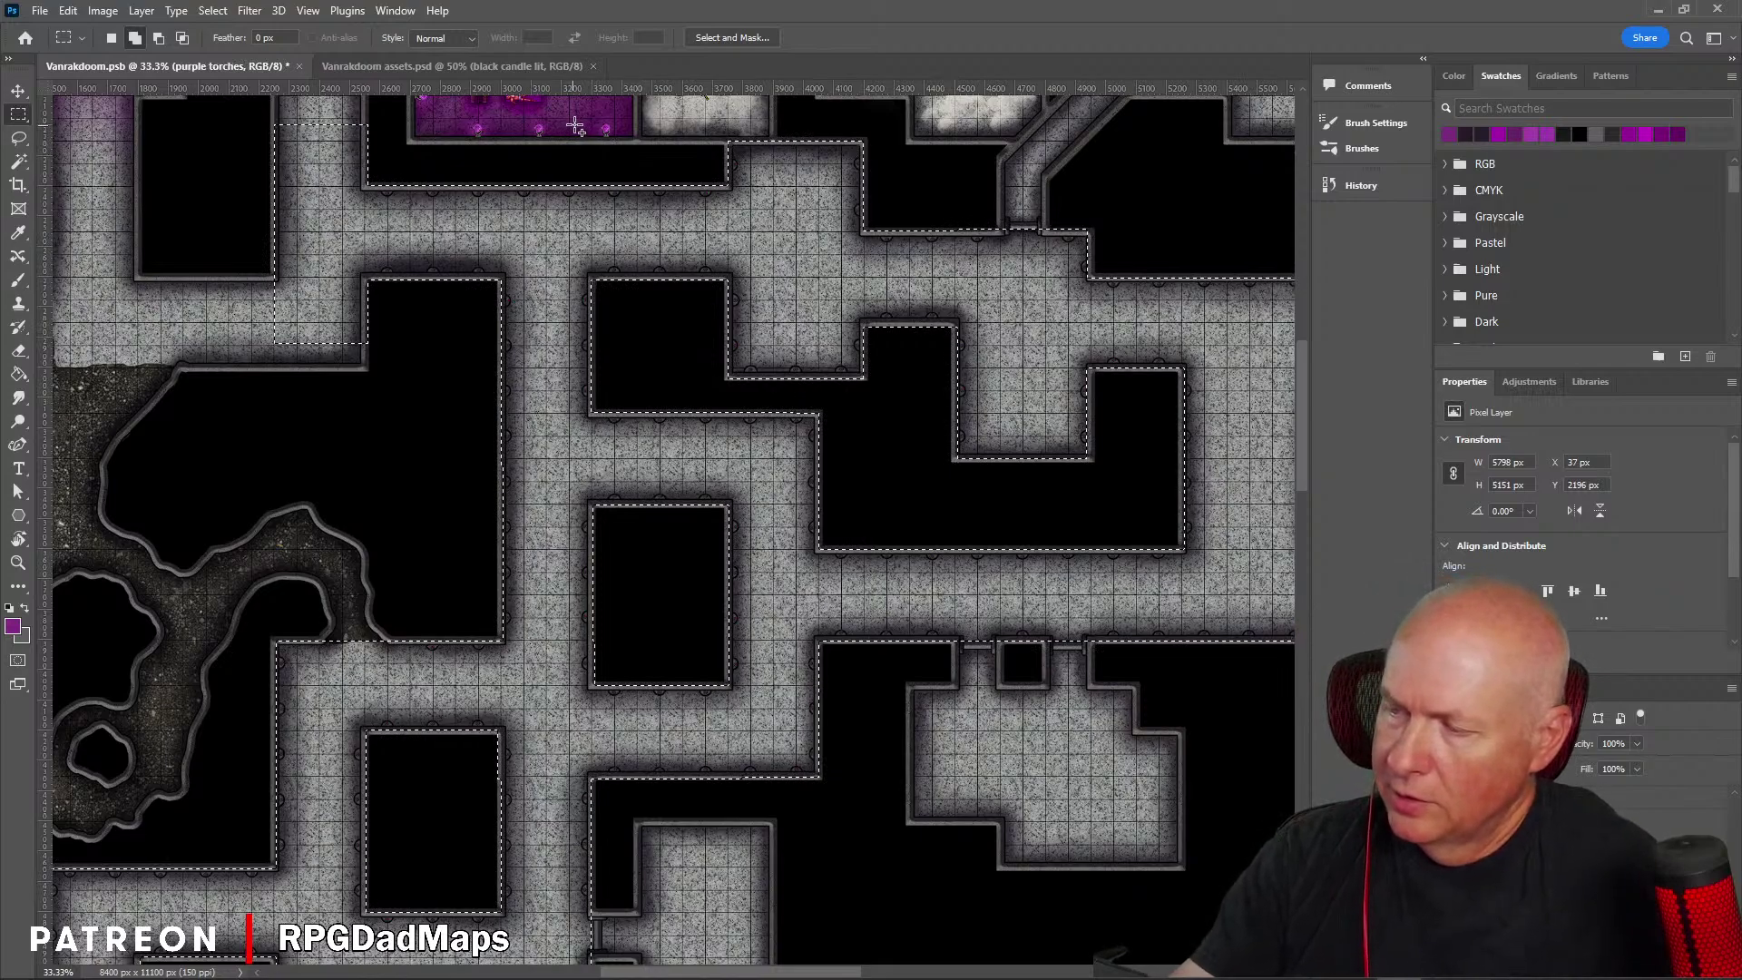
Step: Sample a dark purple from the purple room north of the halls as the painting colour
click(18, 161)
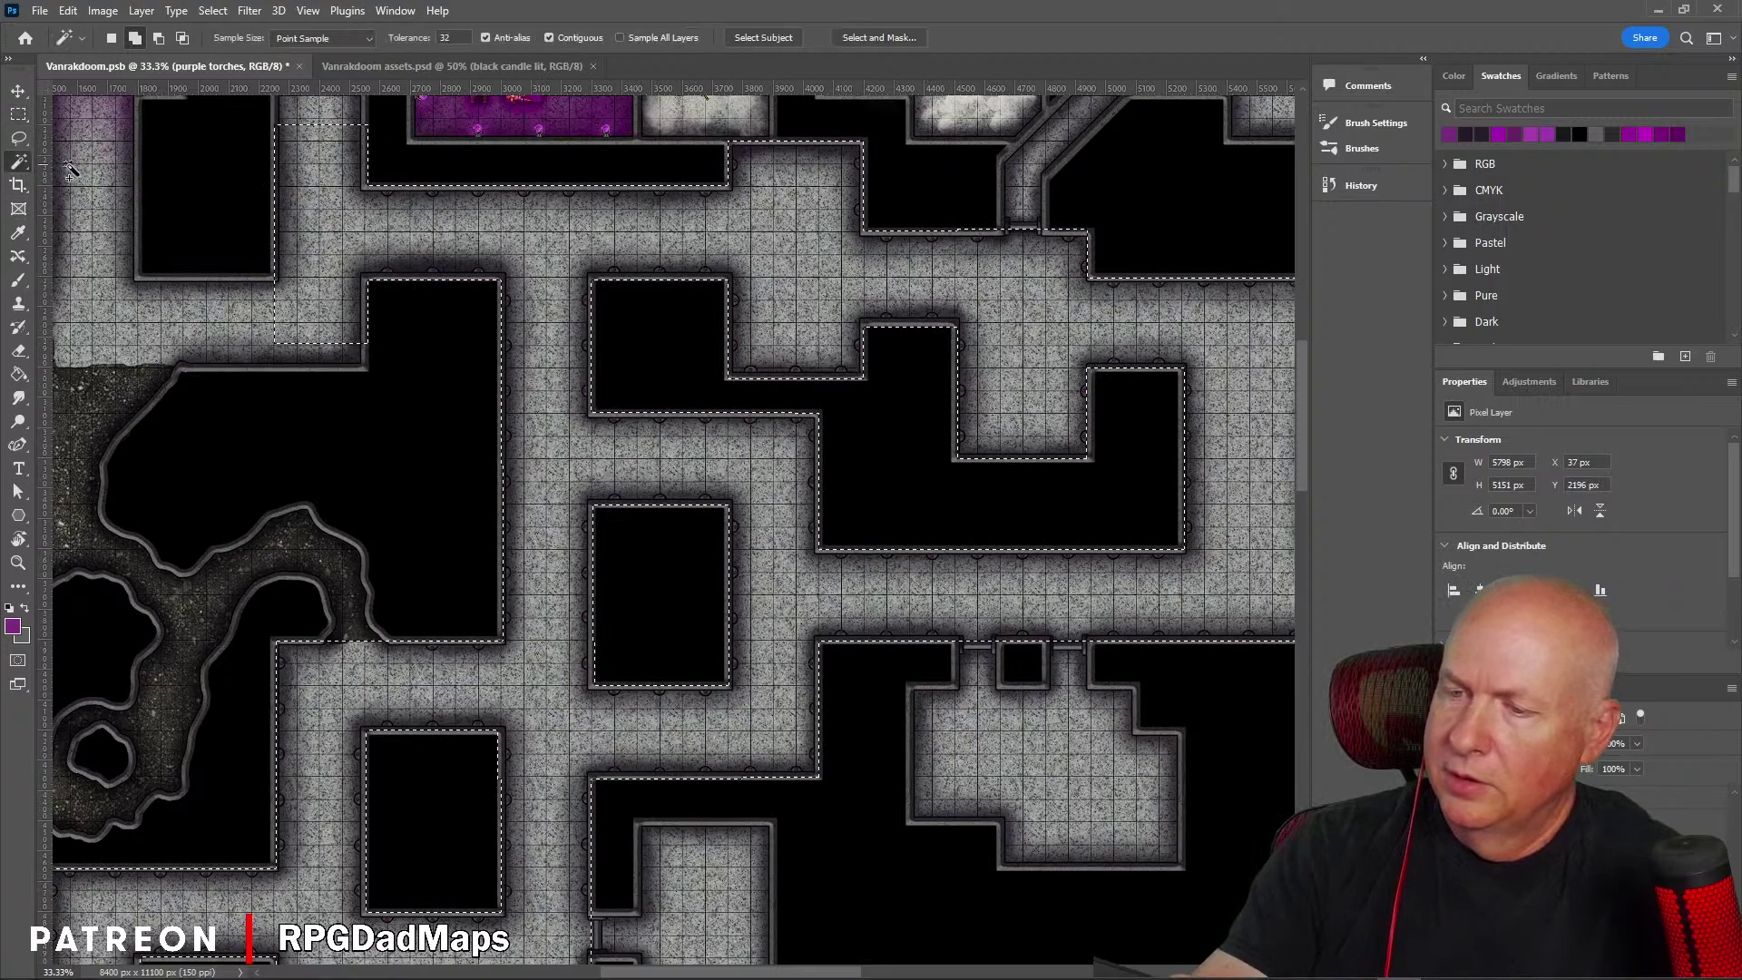
click(18, 234)
click(524, 118)
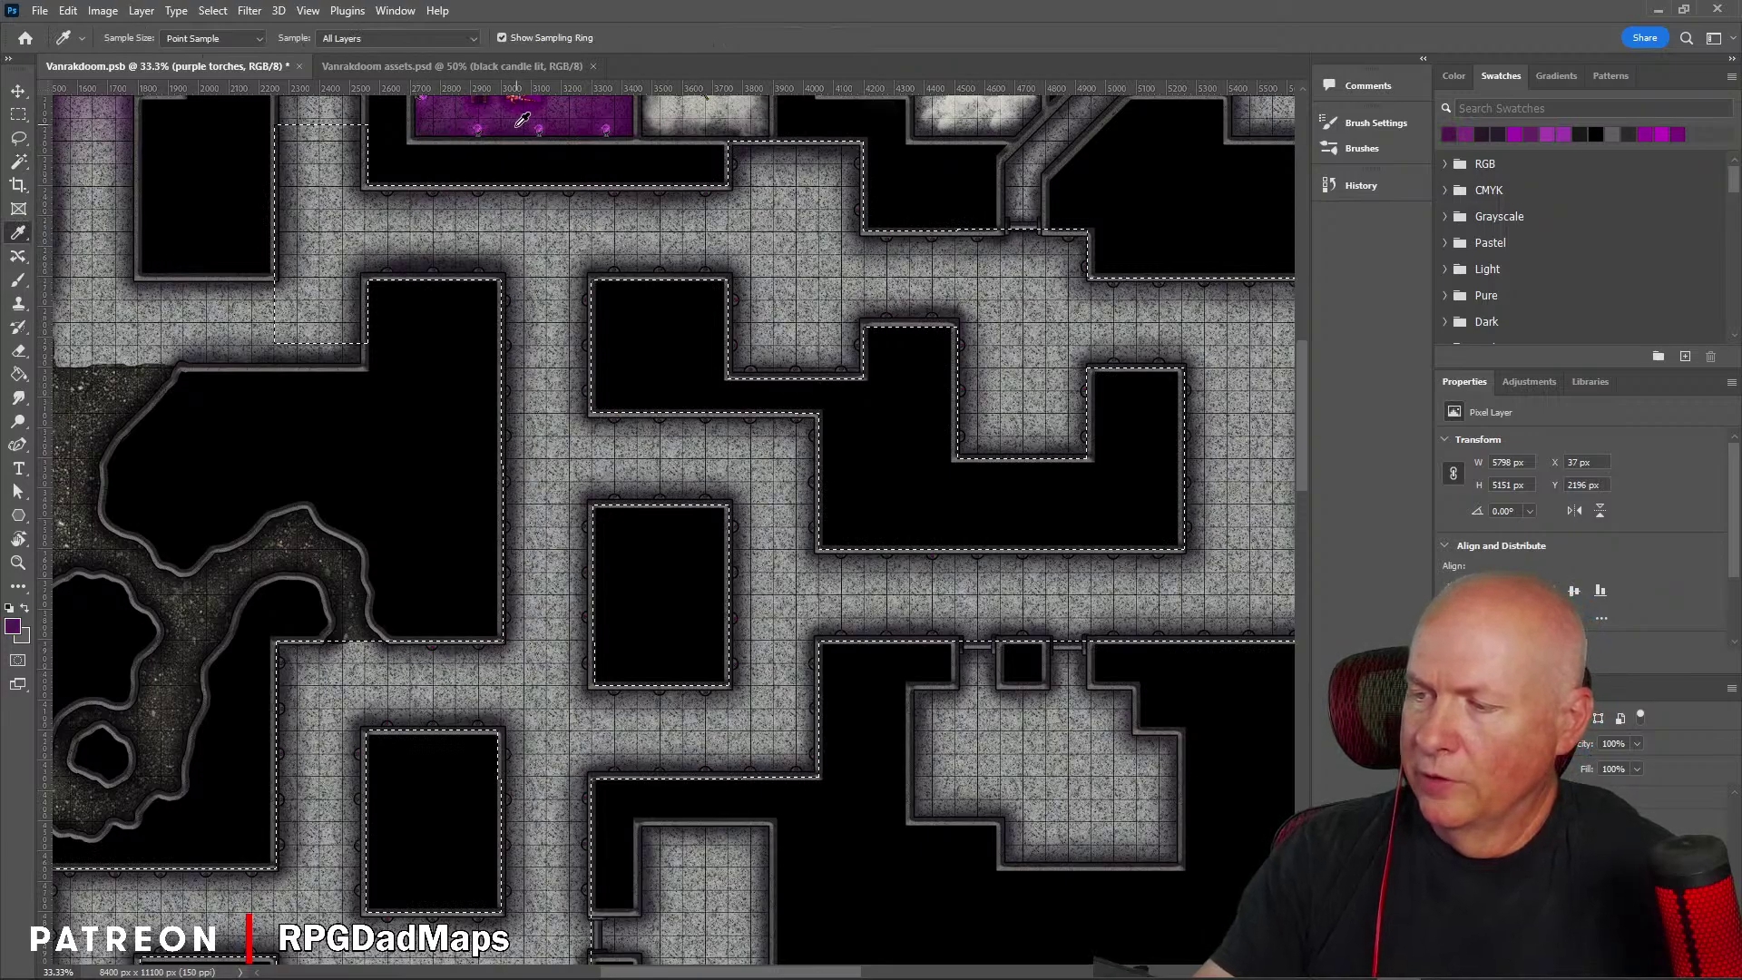
click(523, 118)
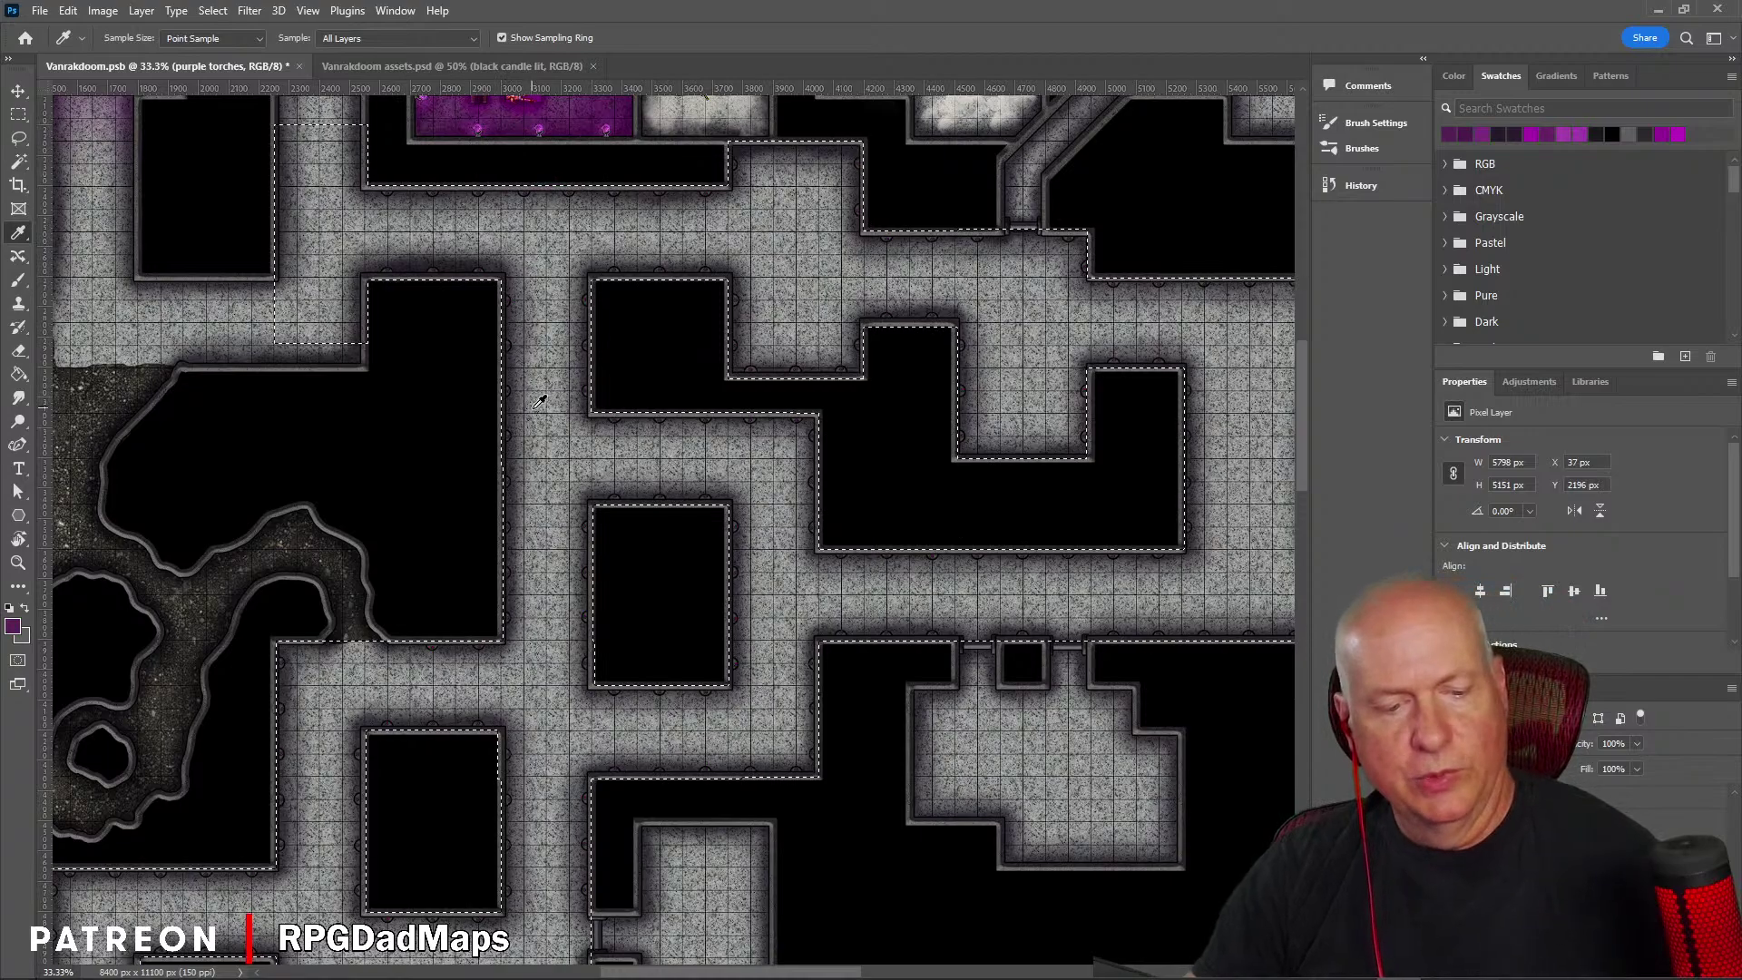
Step: Set up a Soft Round brush at 250 px with 0% hardness, 88% opacity and 78% flow
click(19, 281)
click(131, 36)
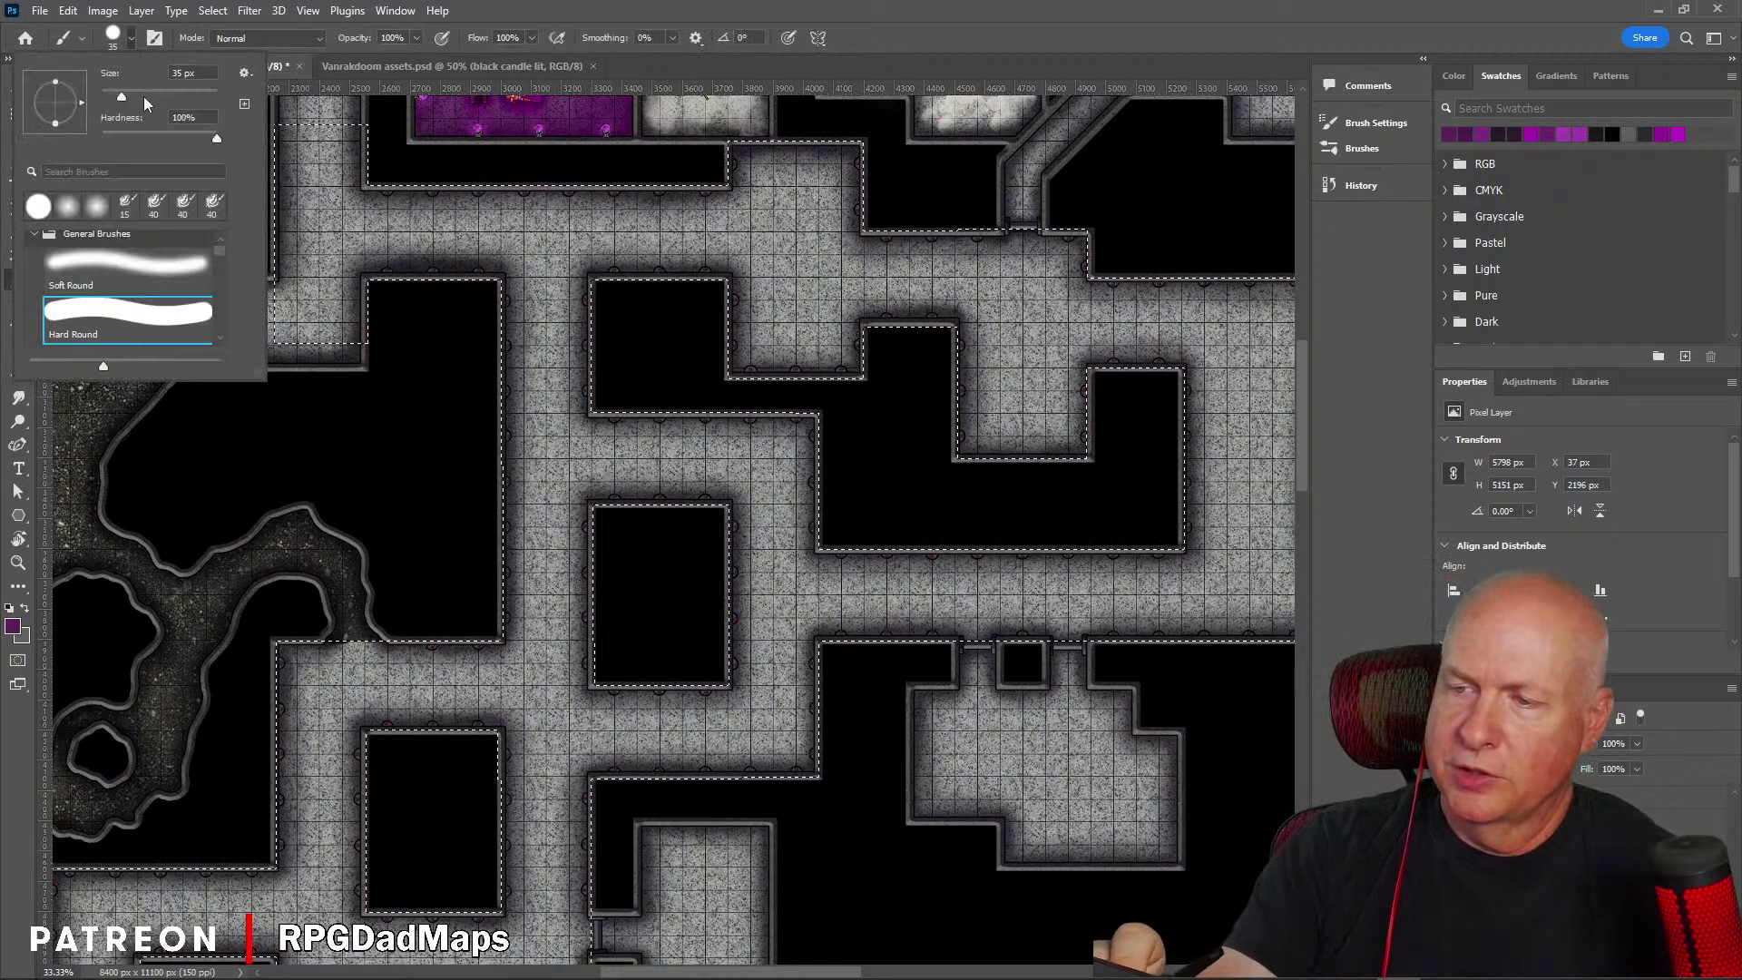
click(150, 273)
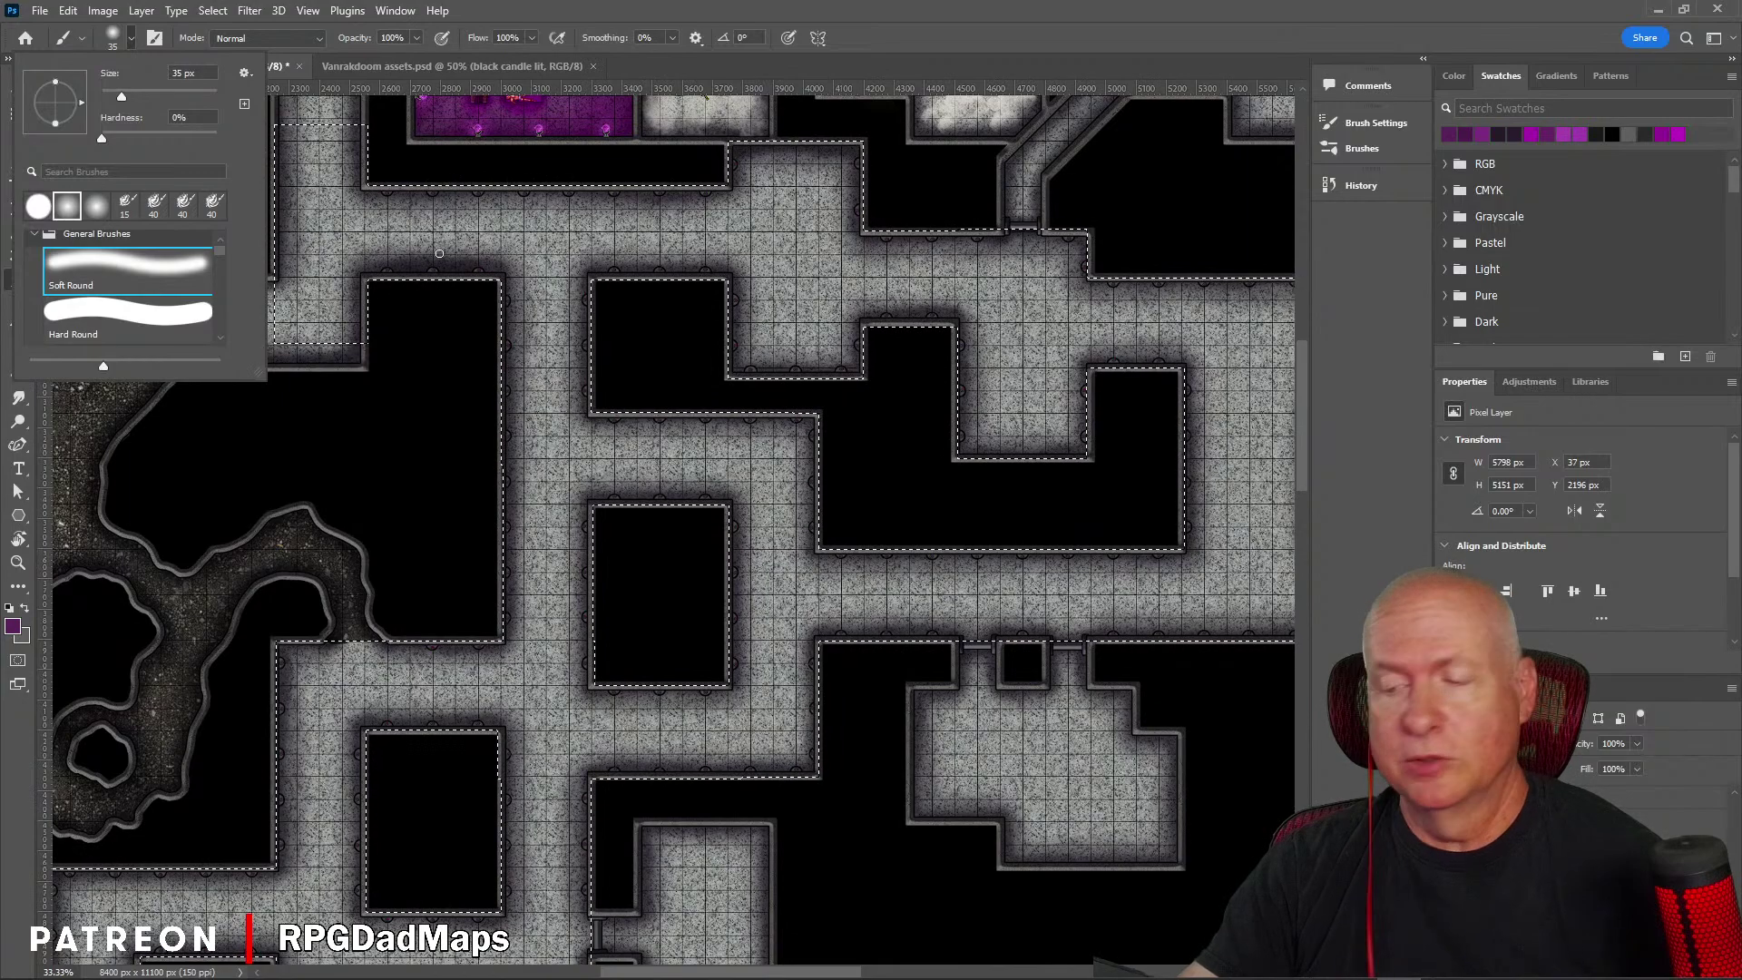
click(132, 39)
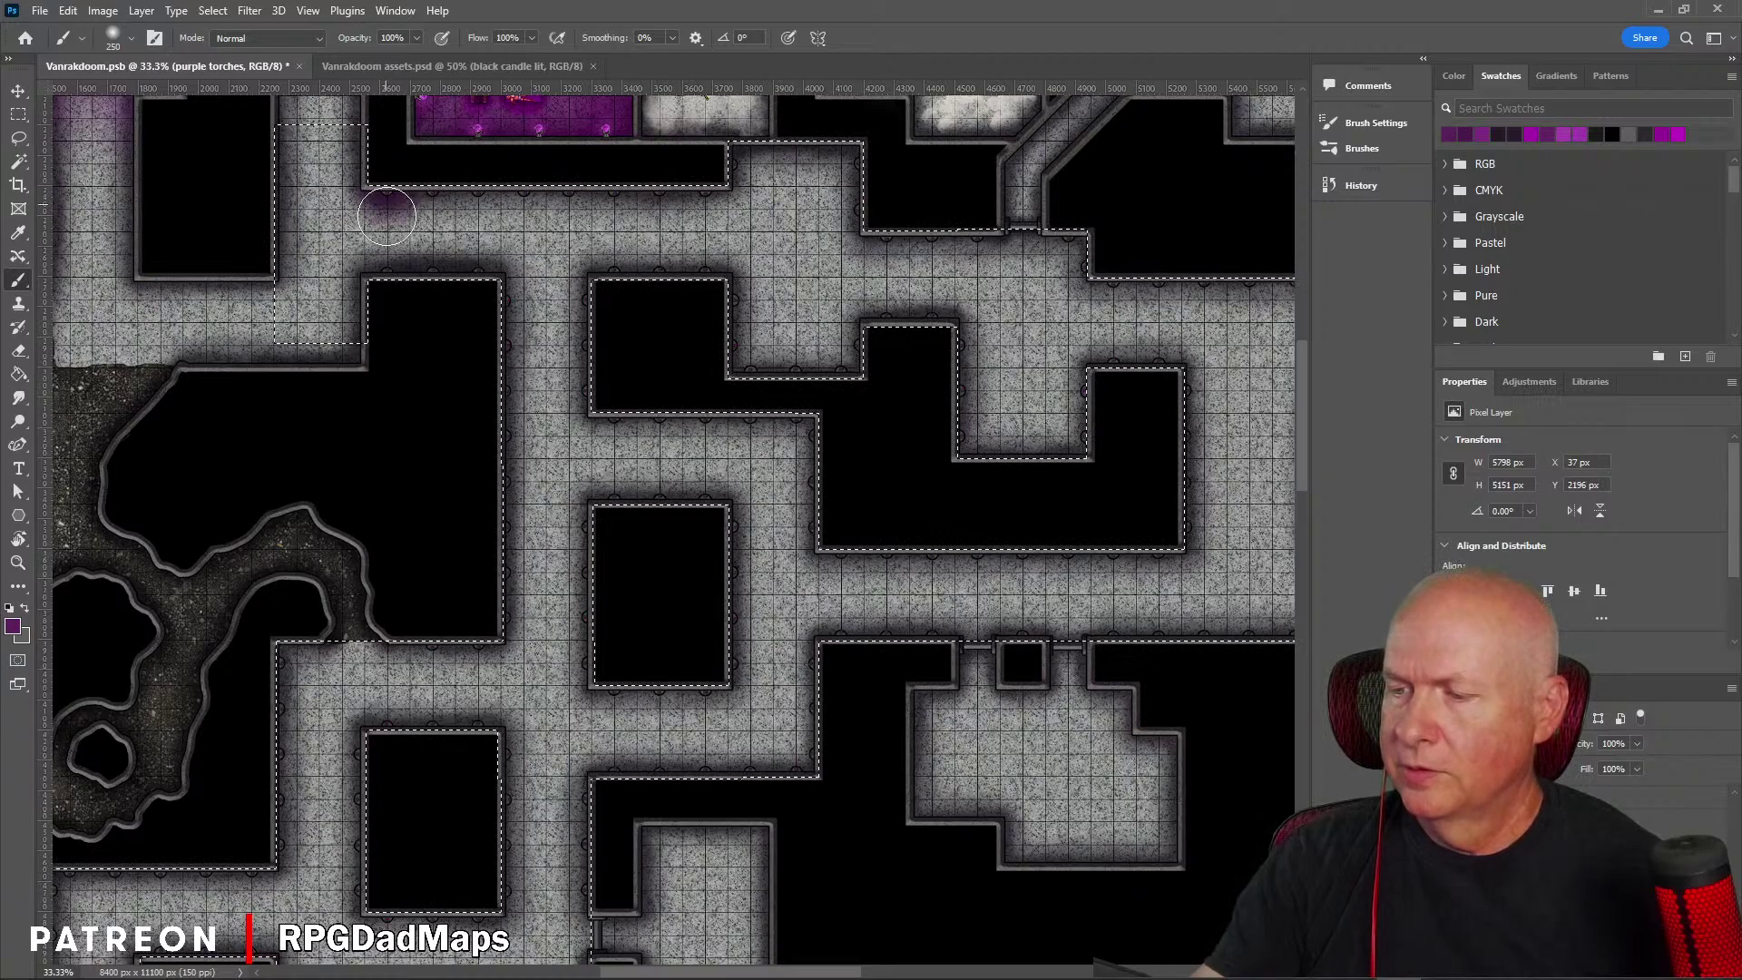
click(416, 37)
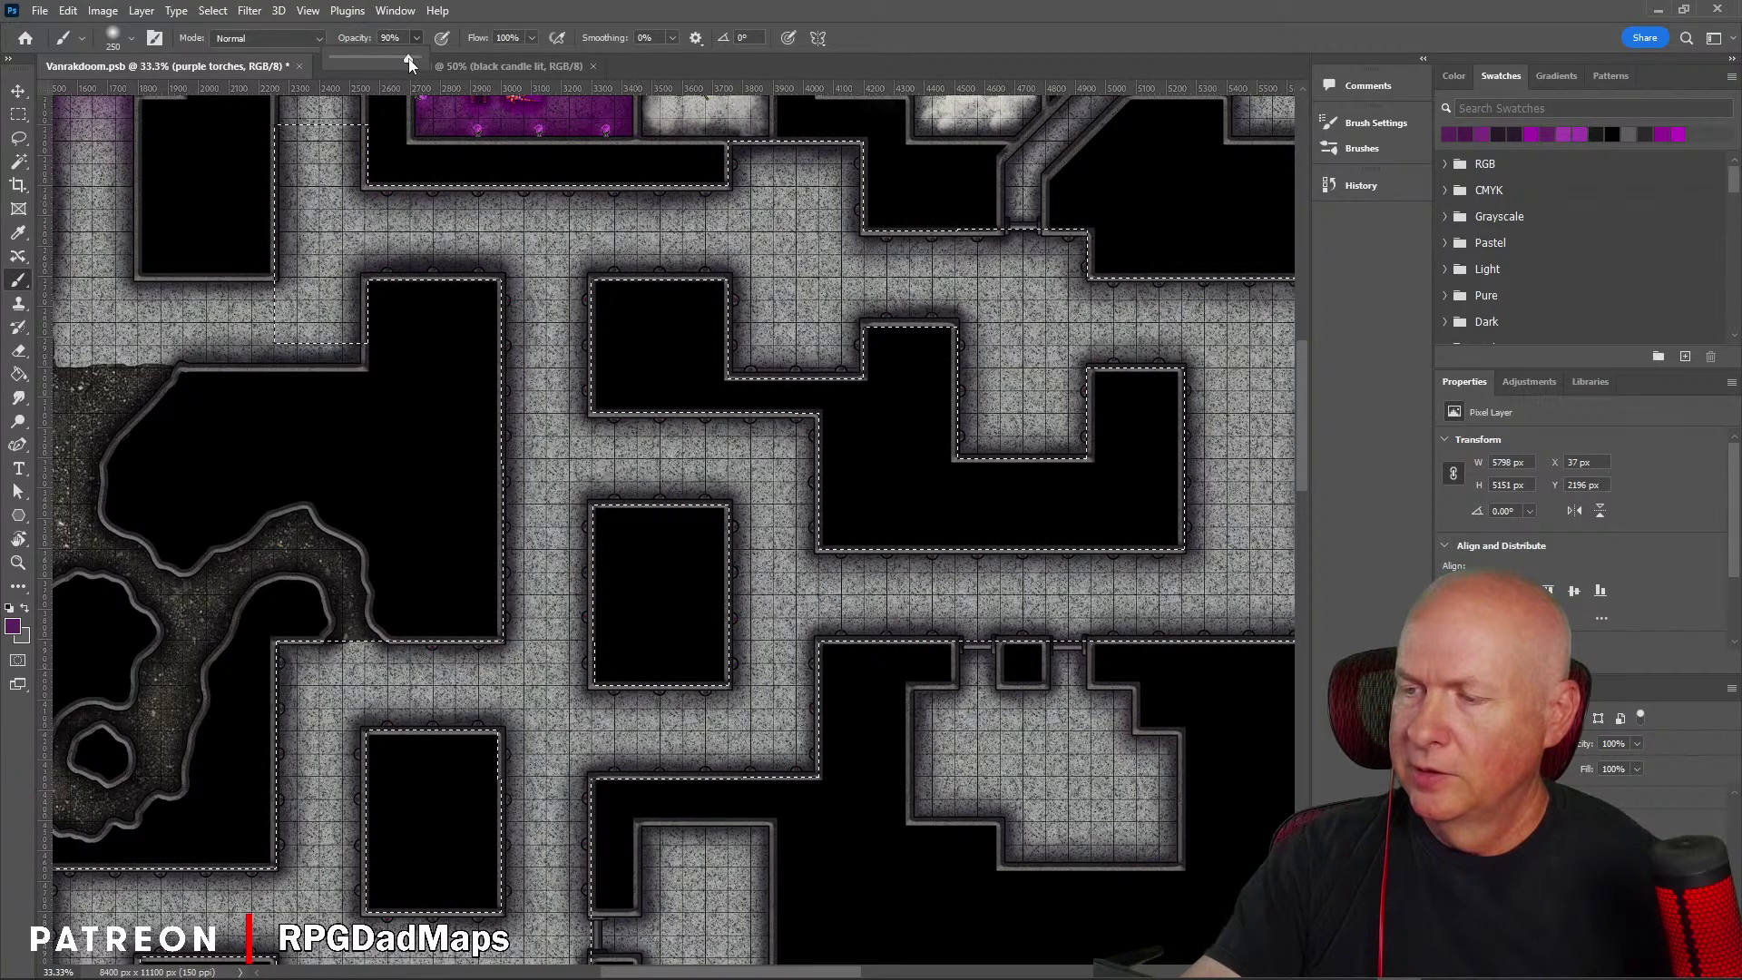
drag(406, 58, 408, 58)
click(530, 37)
drag(531, 52, 513, 60)
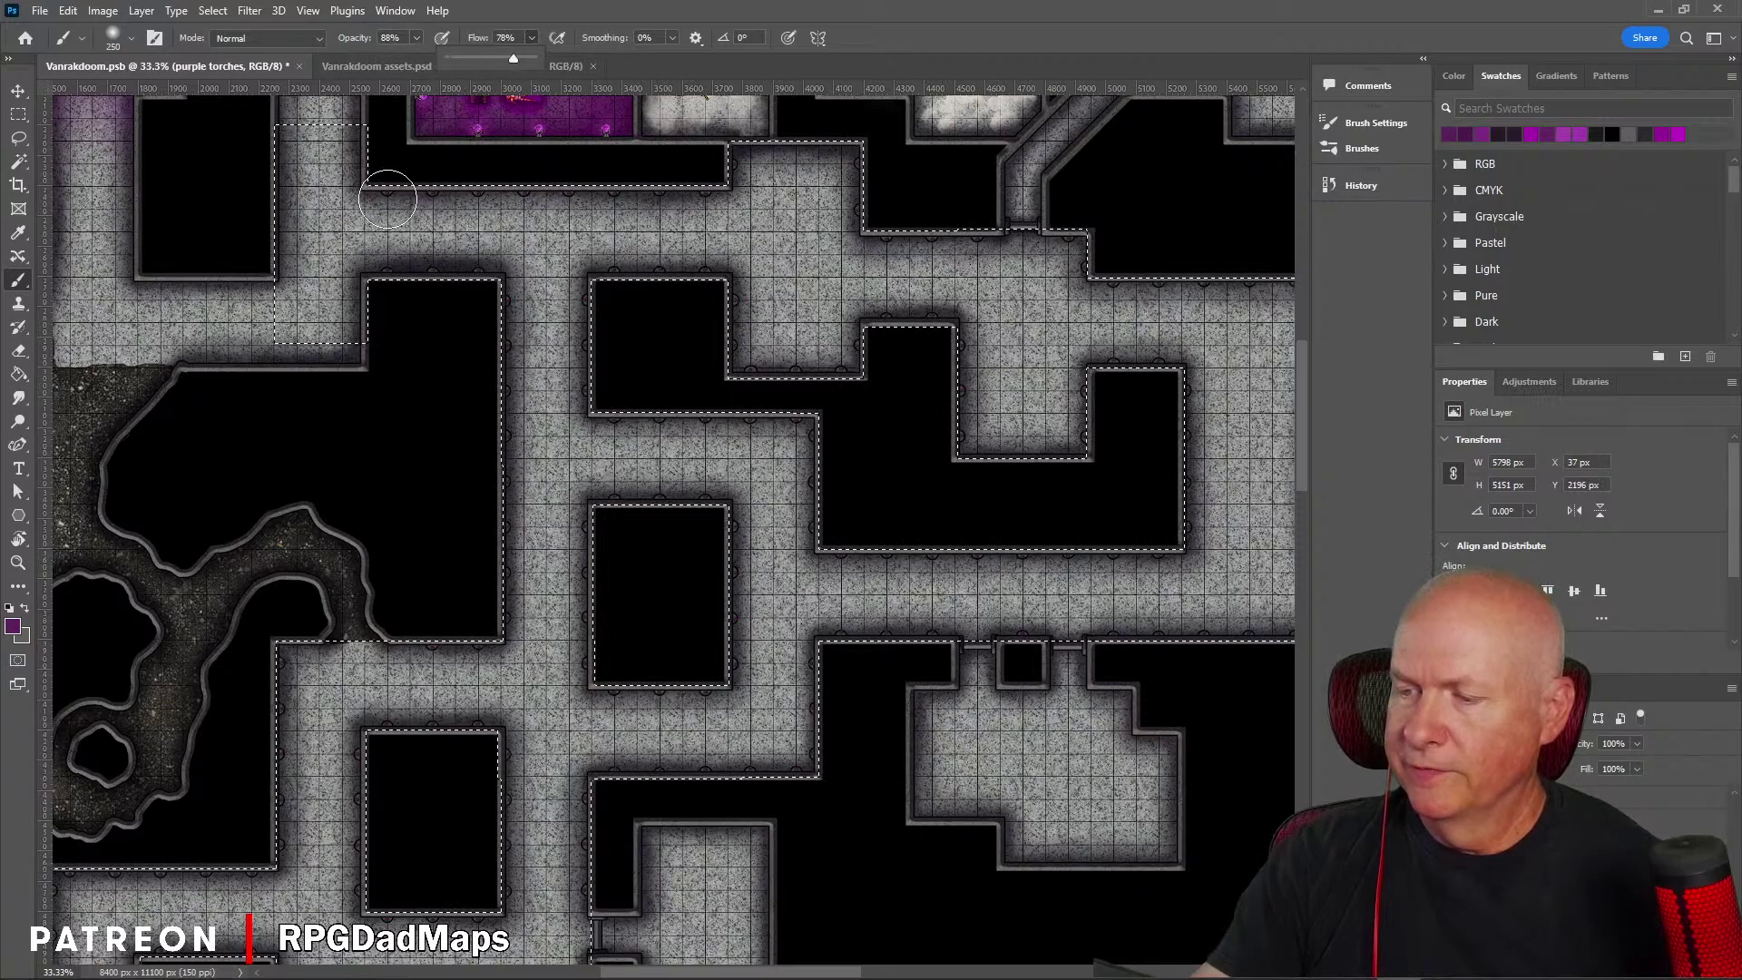
Step: Paint purple along both walls of the northern hall and down both sides of the passage running south from it
click(387, 196)
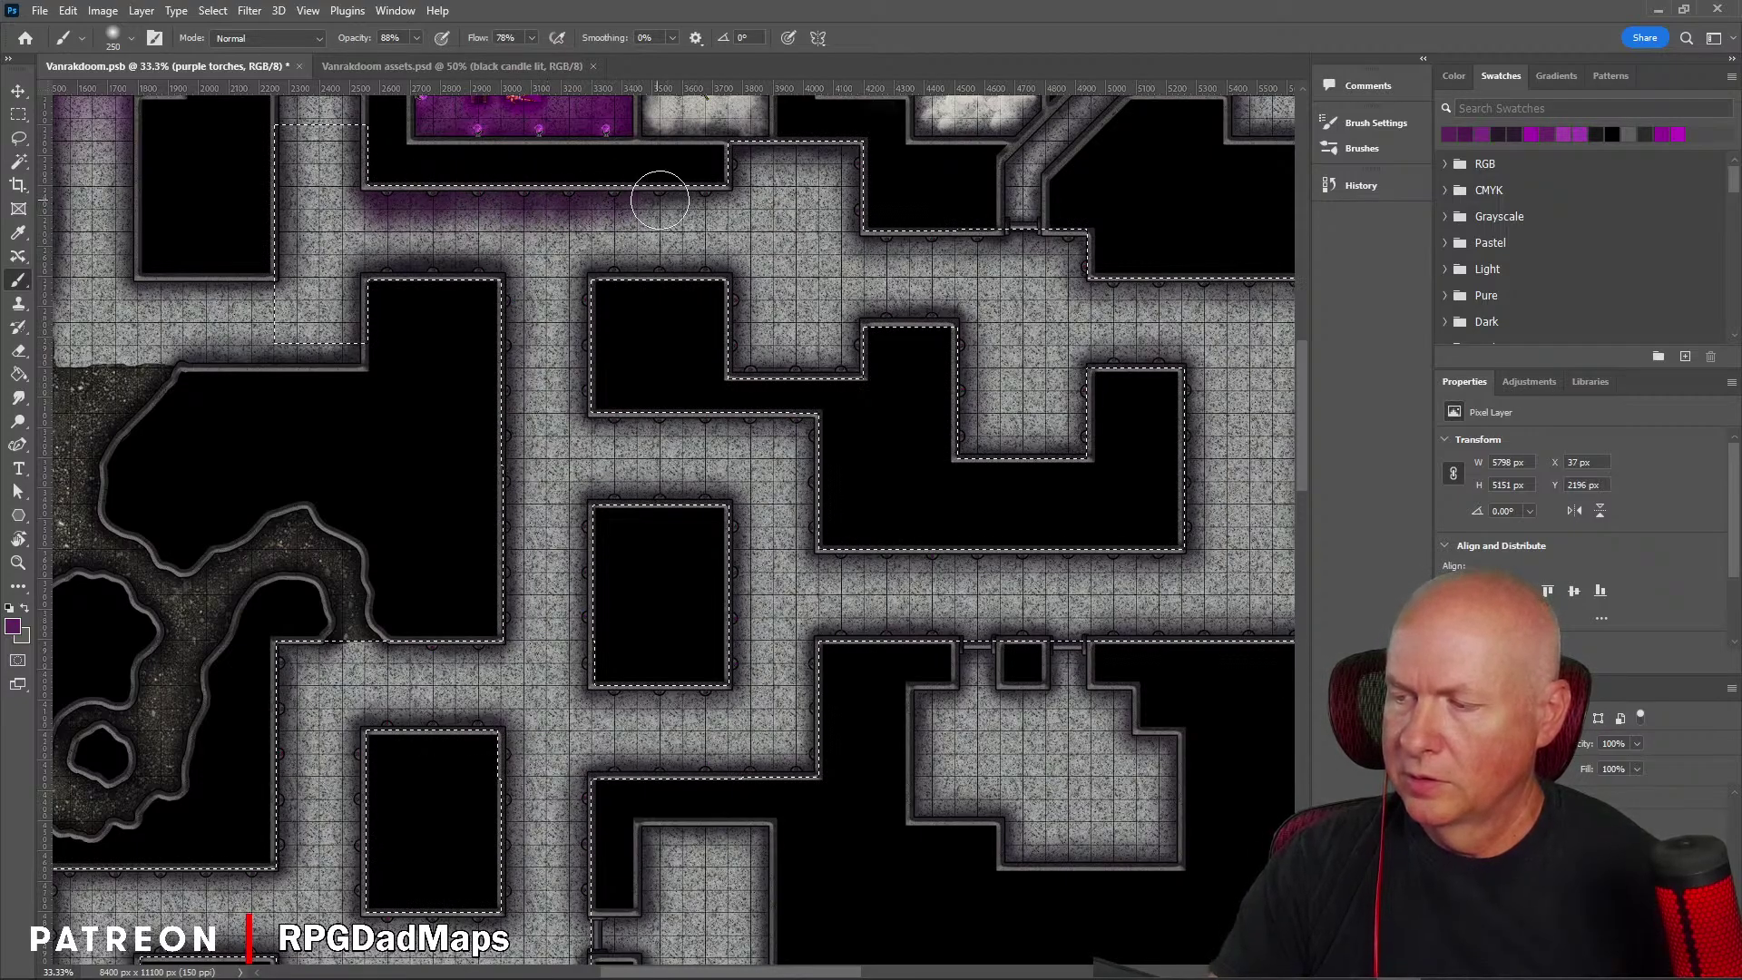
mouse_move(708, 201)
mouse_down()
mouse_move(708, 270)
mouse_move(590, 268)
mouse_up()
drag(481, 269, 385, 269)
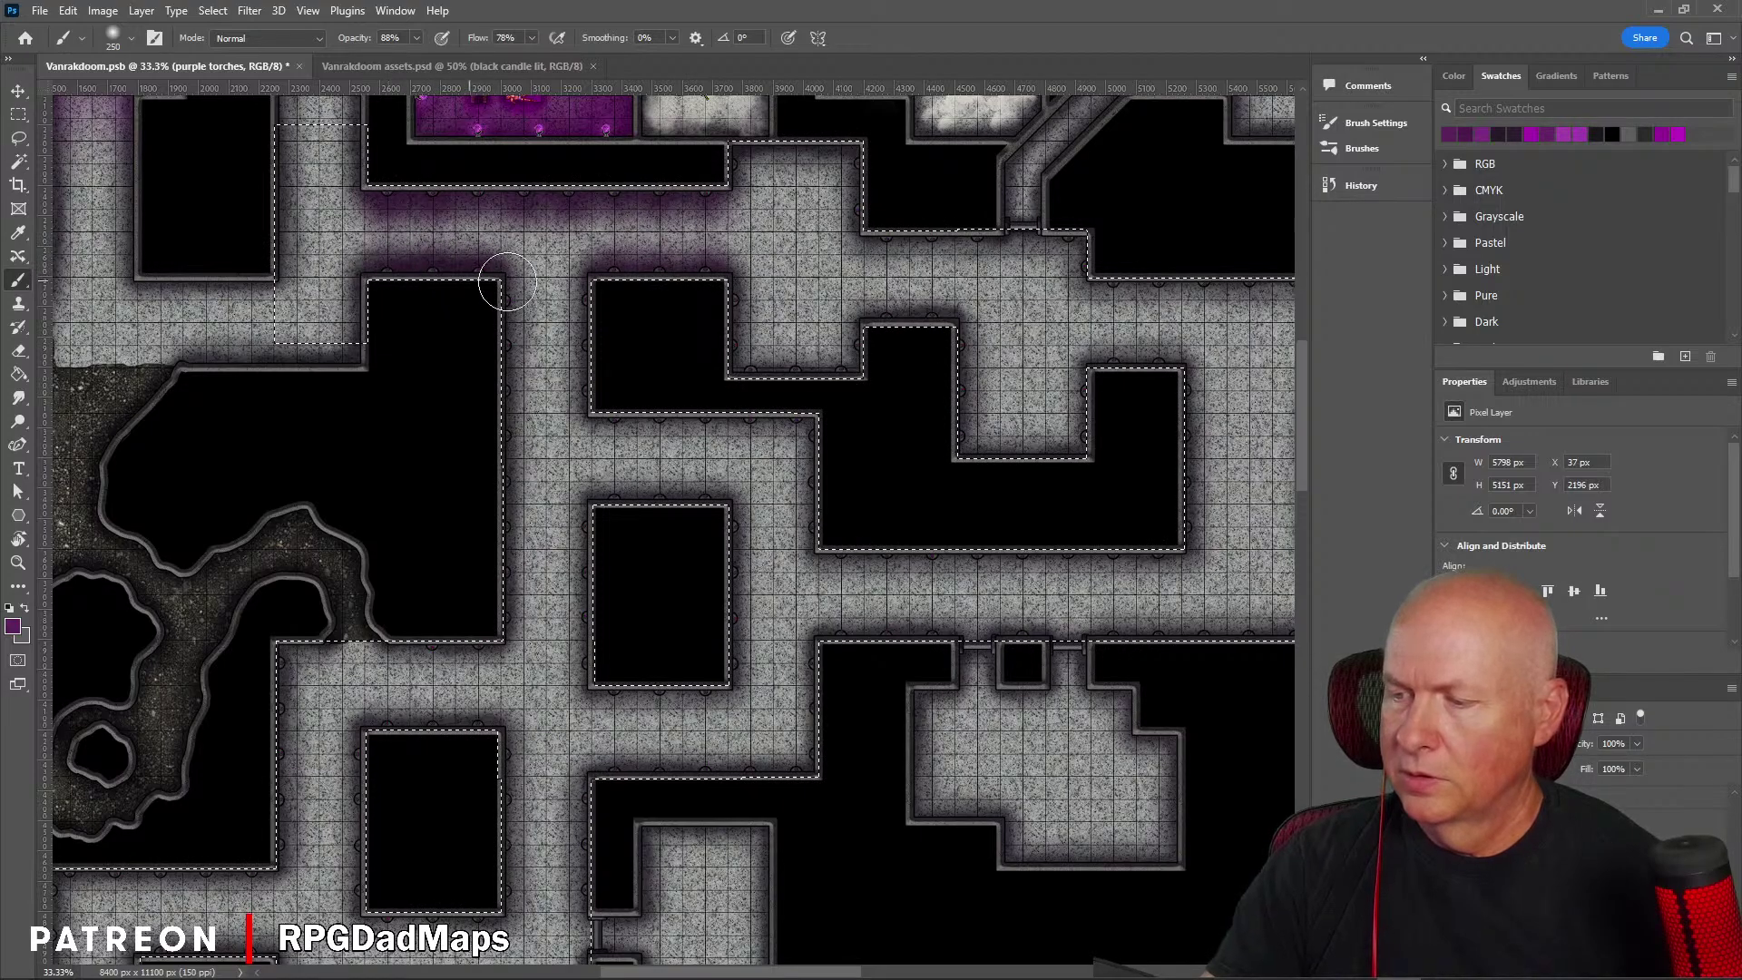
mouse_move(580, 301)
mouse_down()
mouse_move(579, 379)
mouse_move(549, 388)
mouse_up()
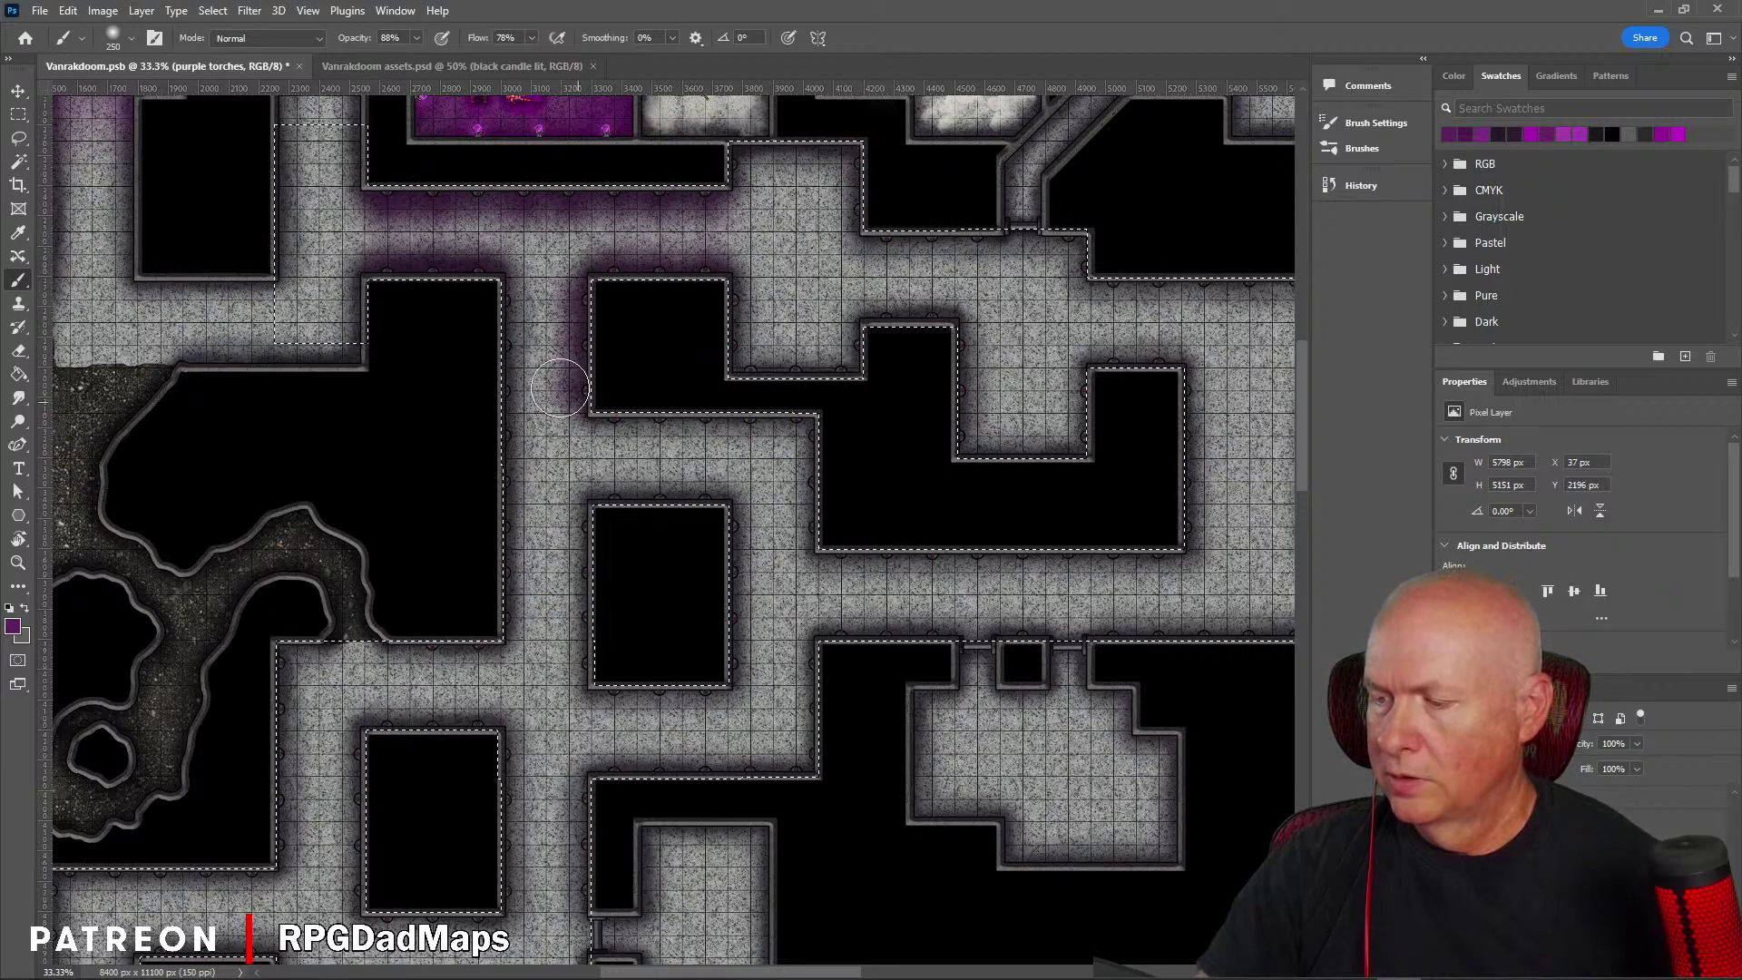
mouse_move(498, 292)
mouse_down()
mouse_move(517, 390)
mouse_move(509, 533)
mouse_move(509, 350)
mouse_up()
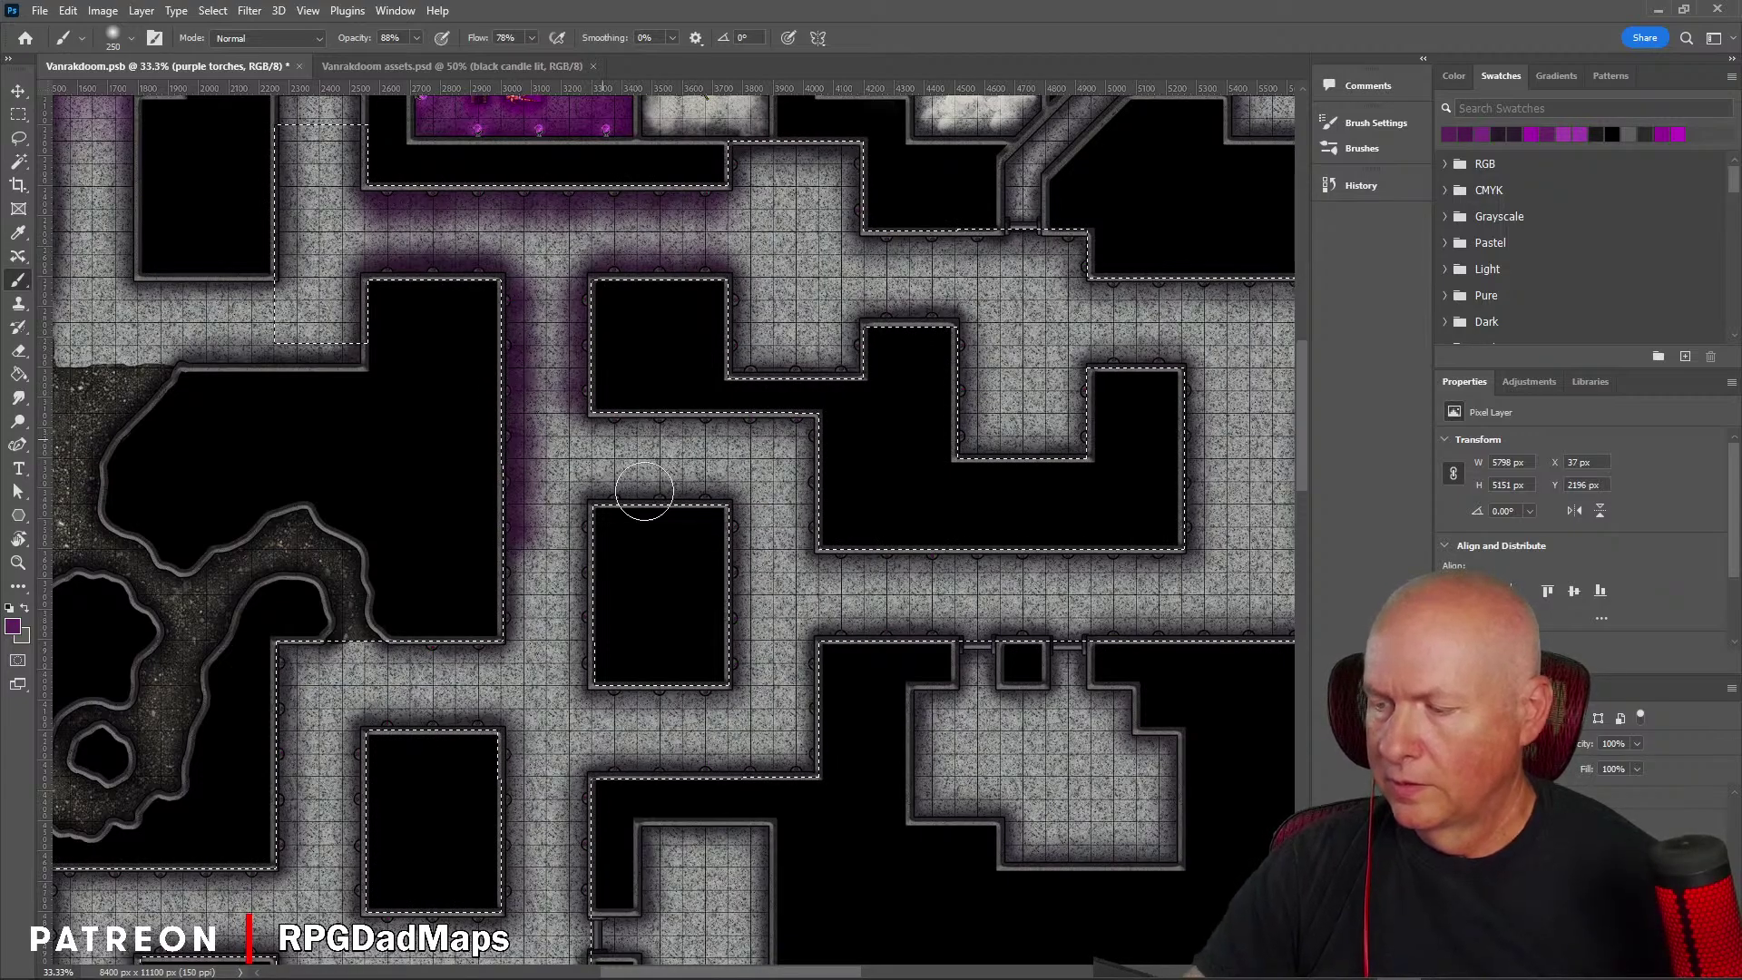
Step: Paint purple beneath the northern block, around the two alcoves east of it and along the walls up to the eastern door
mouse_move(615, 429)
mouse_down()
mouse_move(796, 426)
mouse_move(797, 369)
mouse_move(752, 366)
mouse_move(739, 345)
mouse_move(745, 288)
mouse_up()
mouse_move(875, 186)
mouse_down()
mouse_move(848, 163)
mouse_move(855, 231)
mouse_move(894, 254)
mouse_move(1070, 245)
mouse_move(1076, 282)
mouse_up()
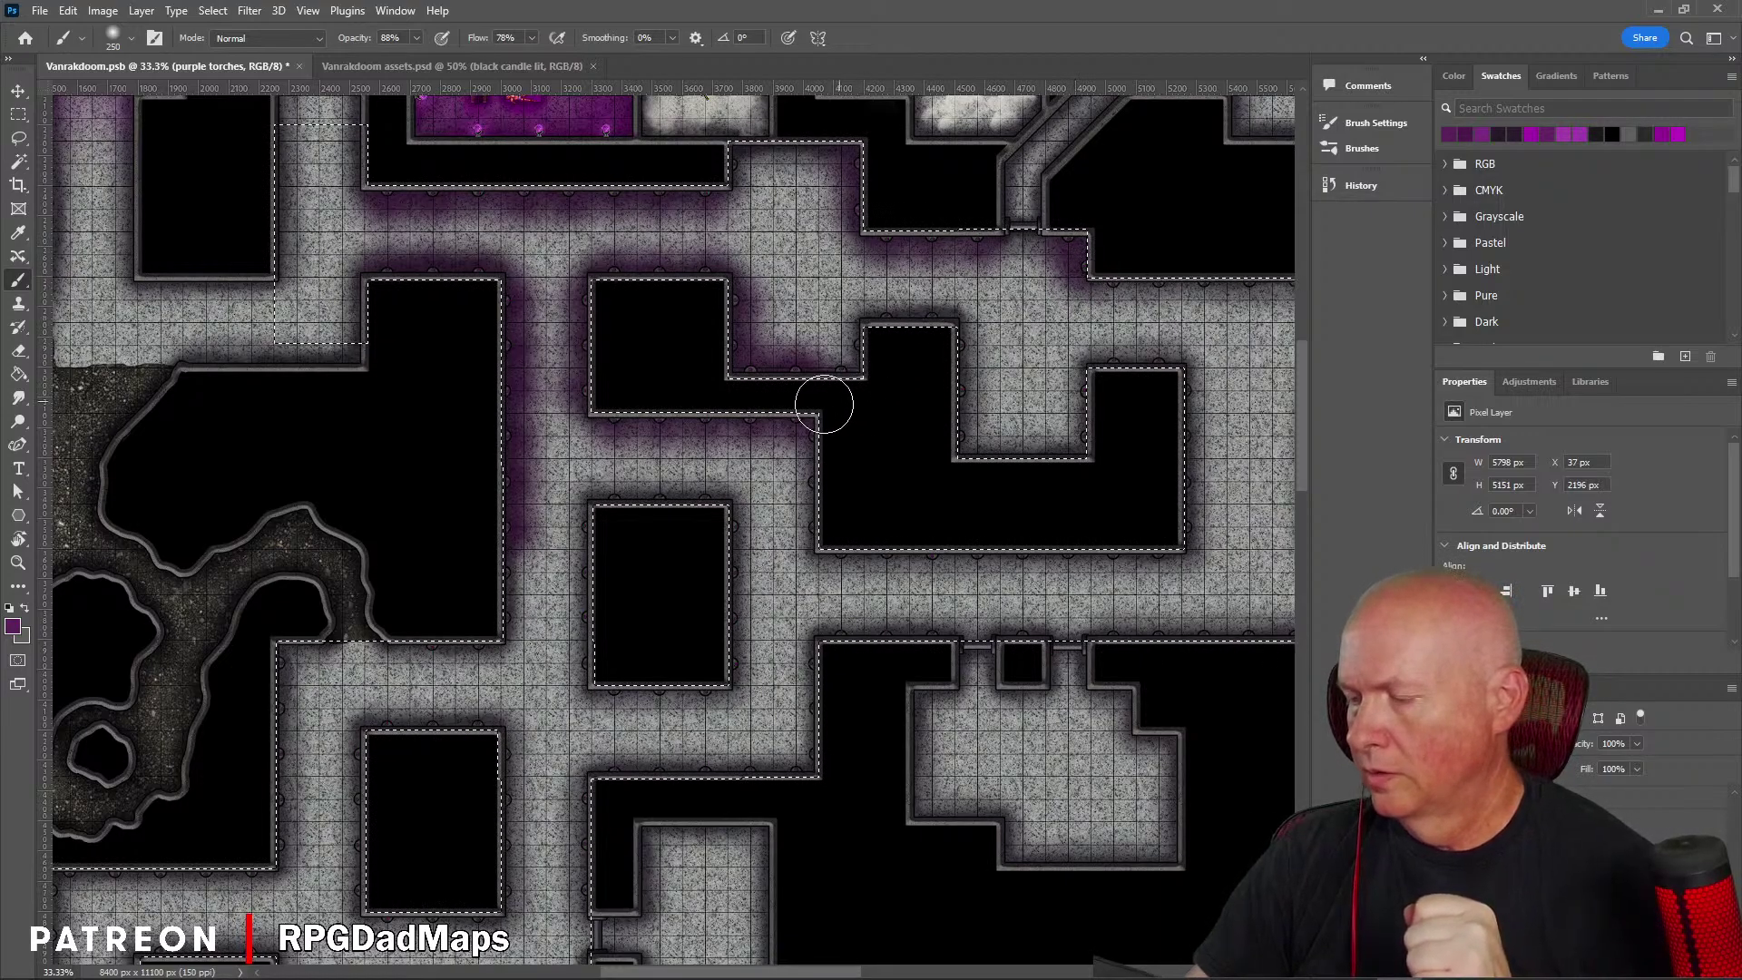
mouse_move(839, 365)
mouse_down()
mouse_move(887, 312)
mouse_move(948, 310)
mouse_up()
mouse_move(971, 388)
mouse_down()
mouse_move(971, 341)
mouse_move(965, 438)
mouse_move(1097, 438)
mouse_move(1077, 415)
mouse_move(1078, 437)
mouse_move(1080, 384)
mouse_move(1114, 358)
mouse_move(1162, 357)
mouse_move(1112, 283)
mouse_move(1222, 295)
mouse_move(1183, 326)
mouse_move(983, 304)
mouse_move(871, 323)
mouse_move(740, 385)
mouse_up()
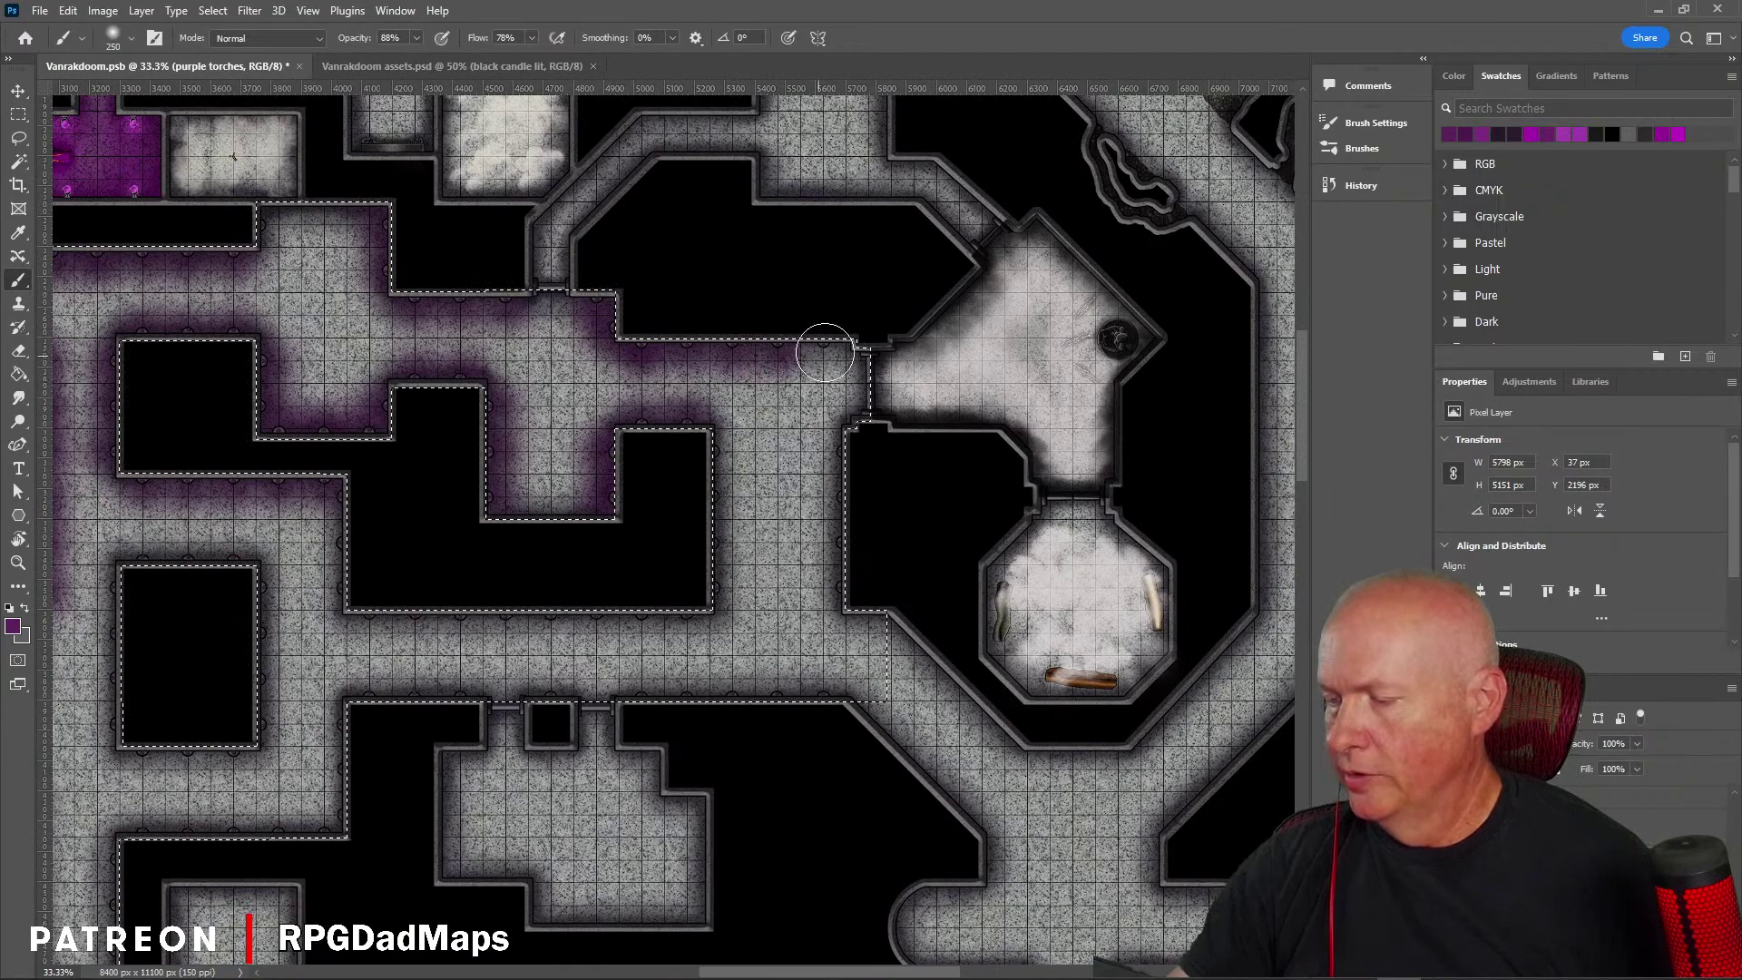
click(824, 354)
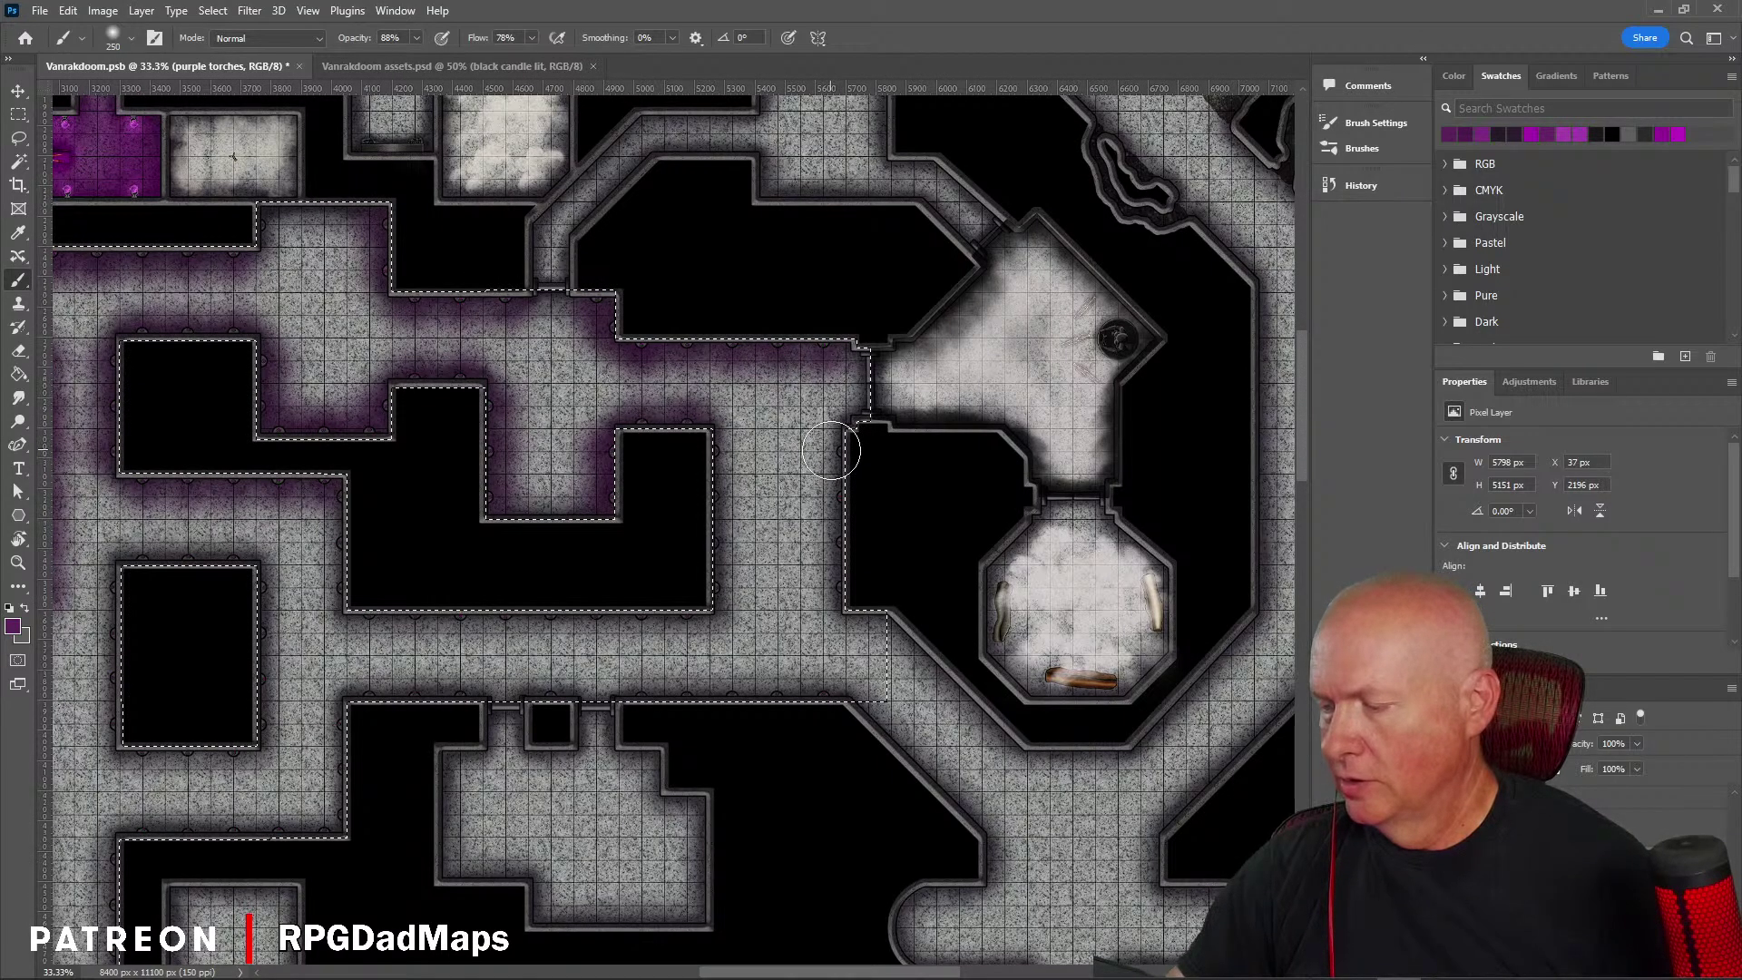
Step: Paint purple down both walls of the eastern passage that runs south from the door to the long hall
click(833, 497)
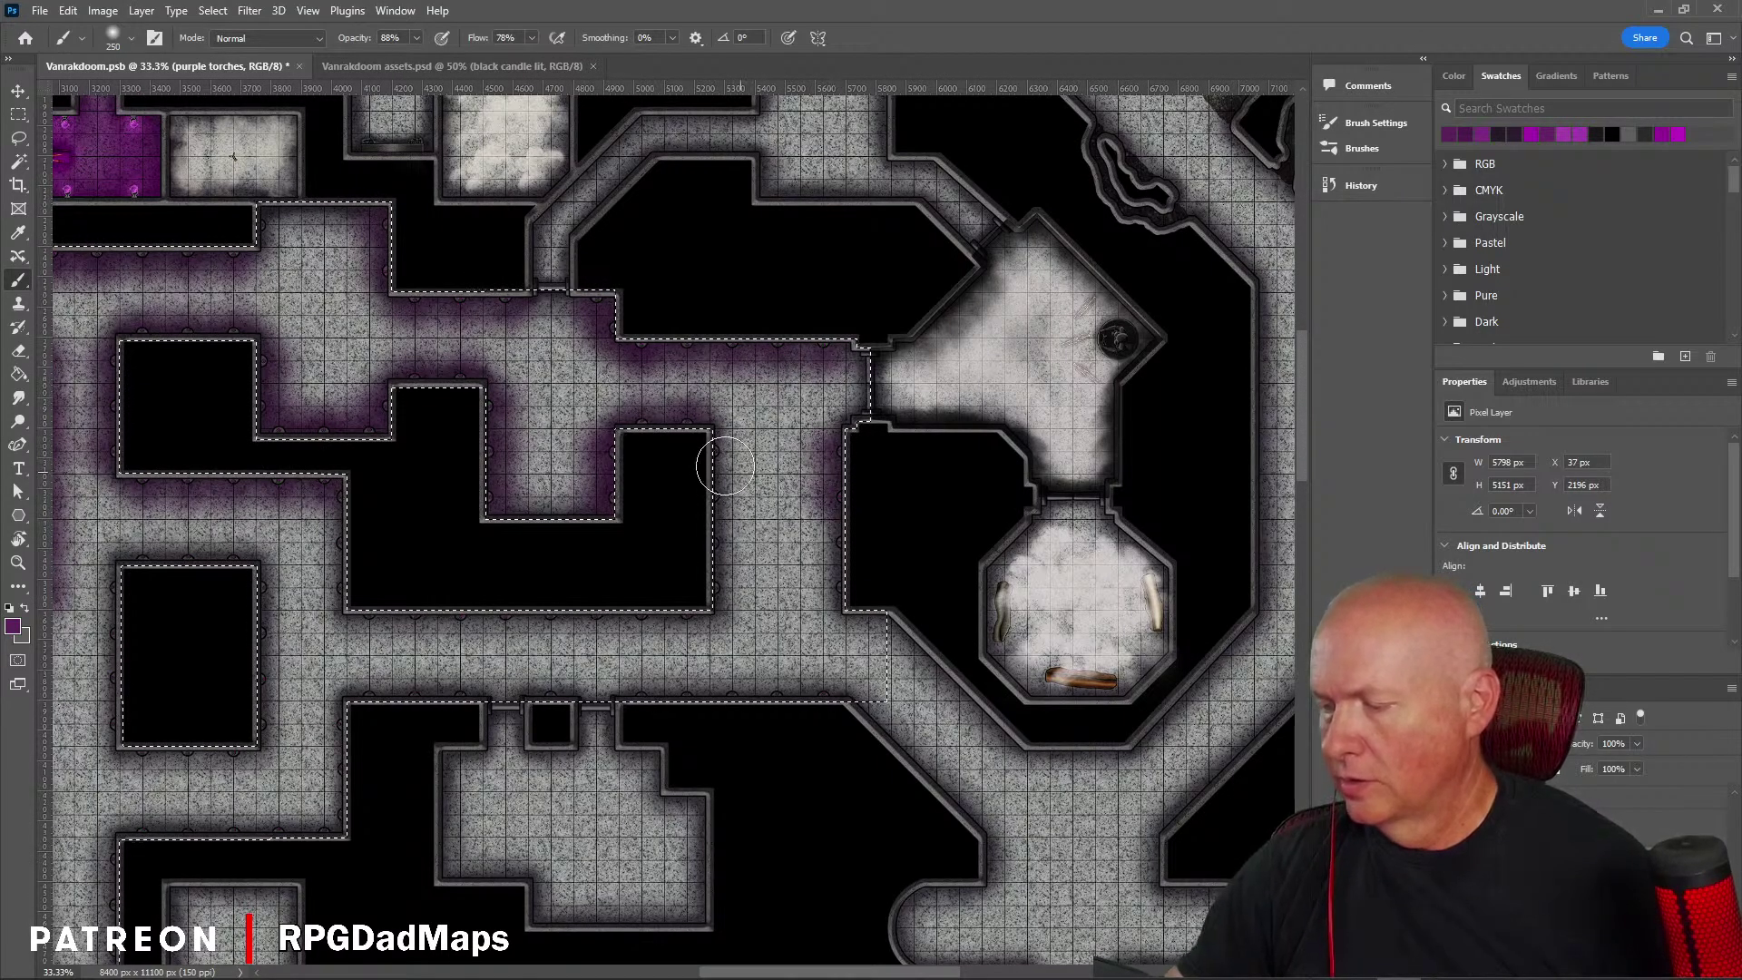
click(722, 544)
click(726, 590)
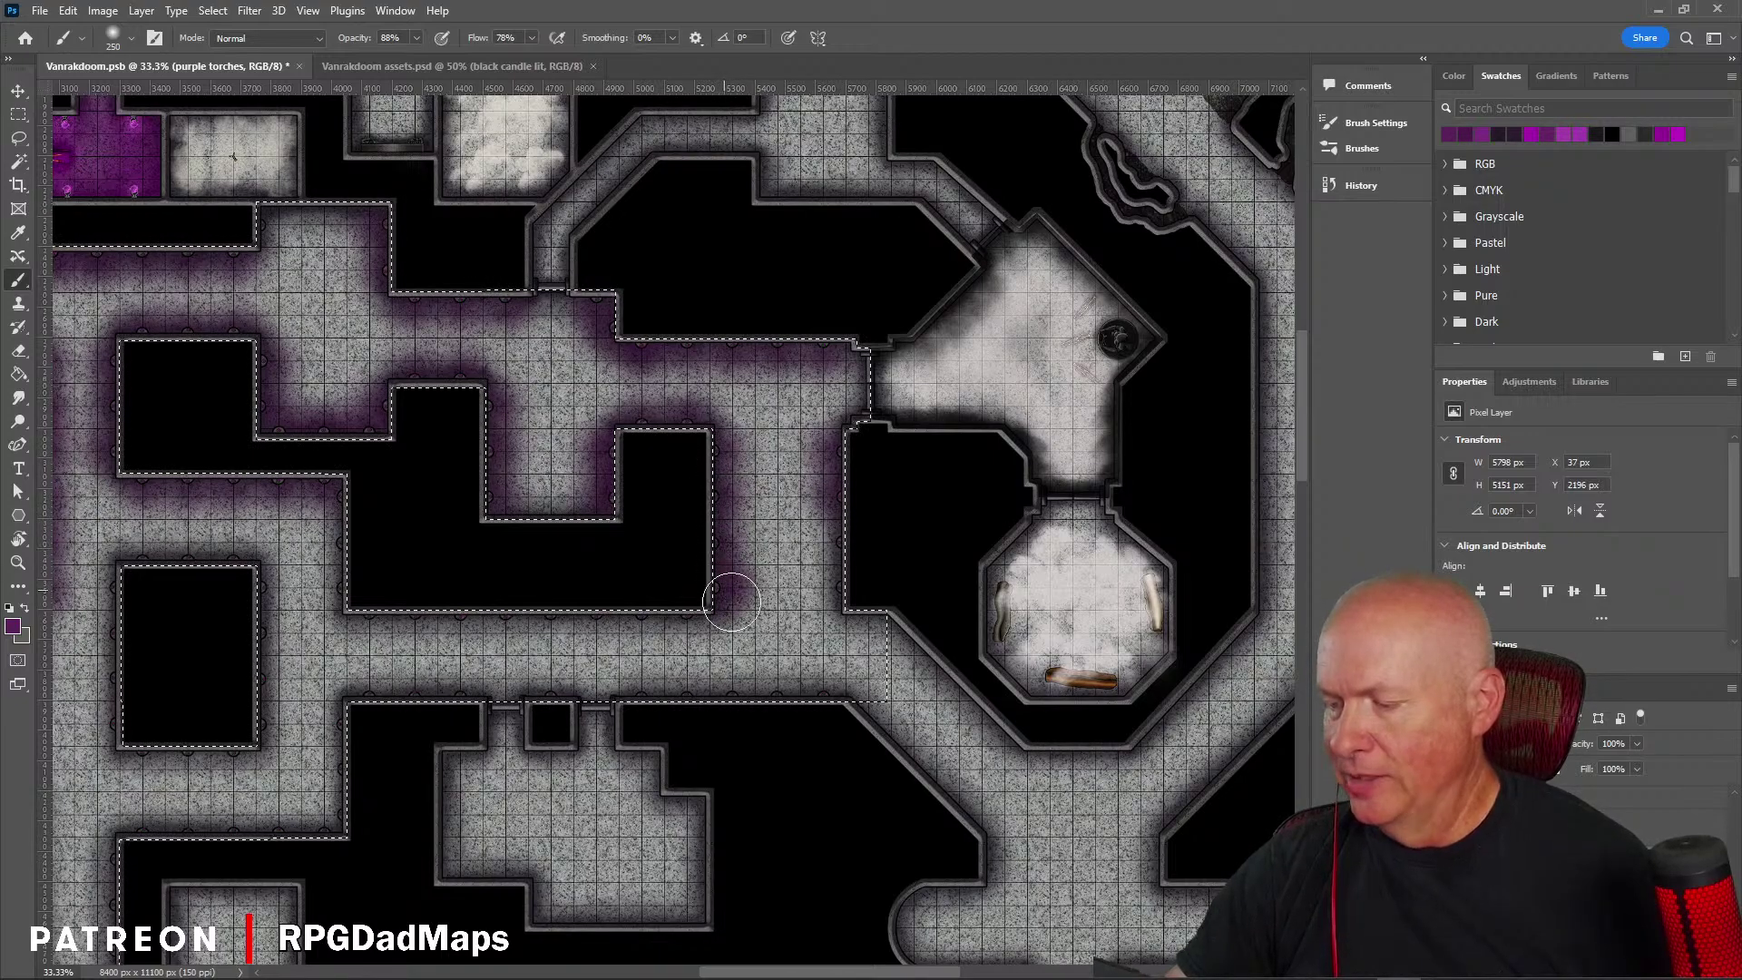
click(827, 583)
click(829, 543)
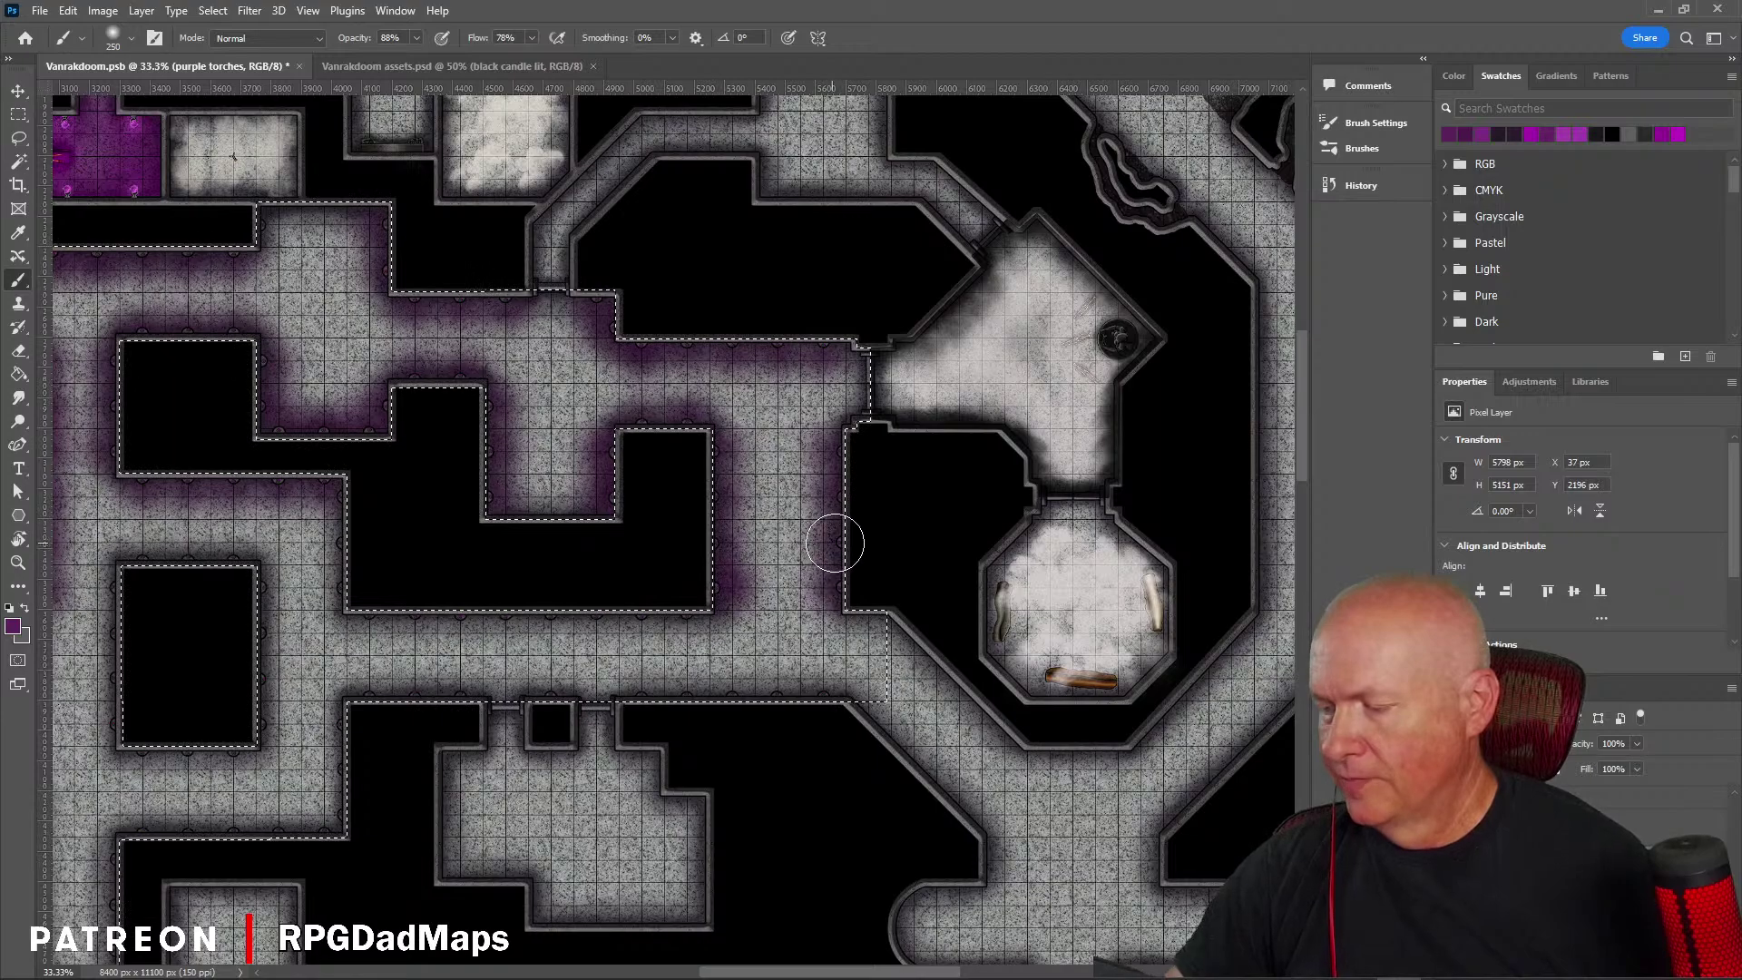
Step: Paint purple along the north wall of the long east-west hall, from the eastern passage to the block's southwest corner
click(689, 621)
click(685, 629)
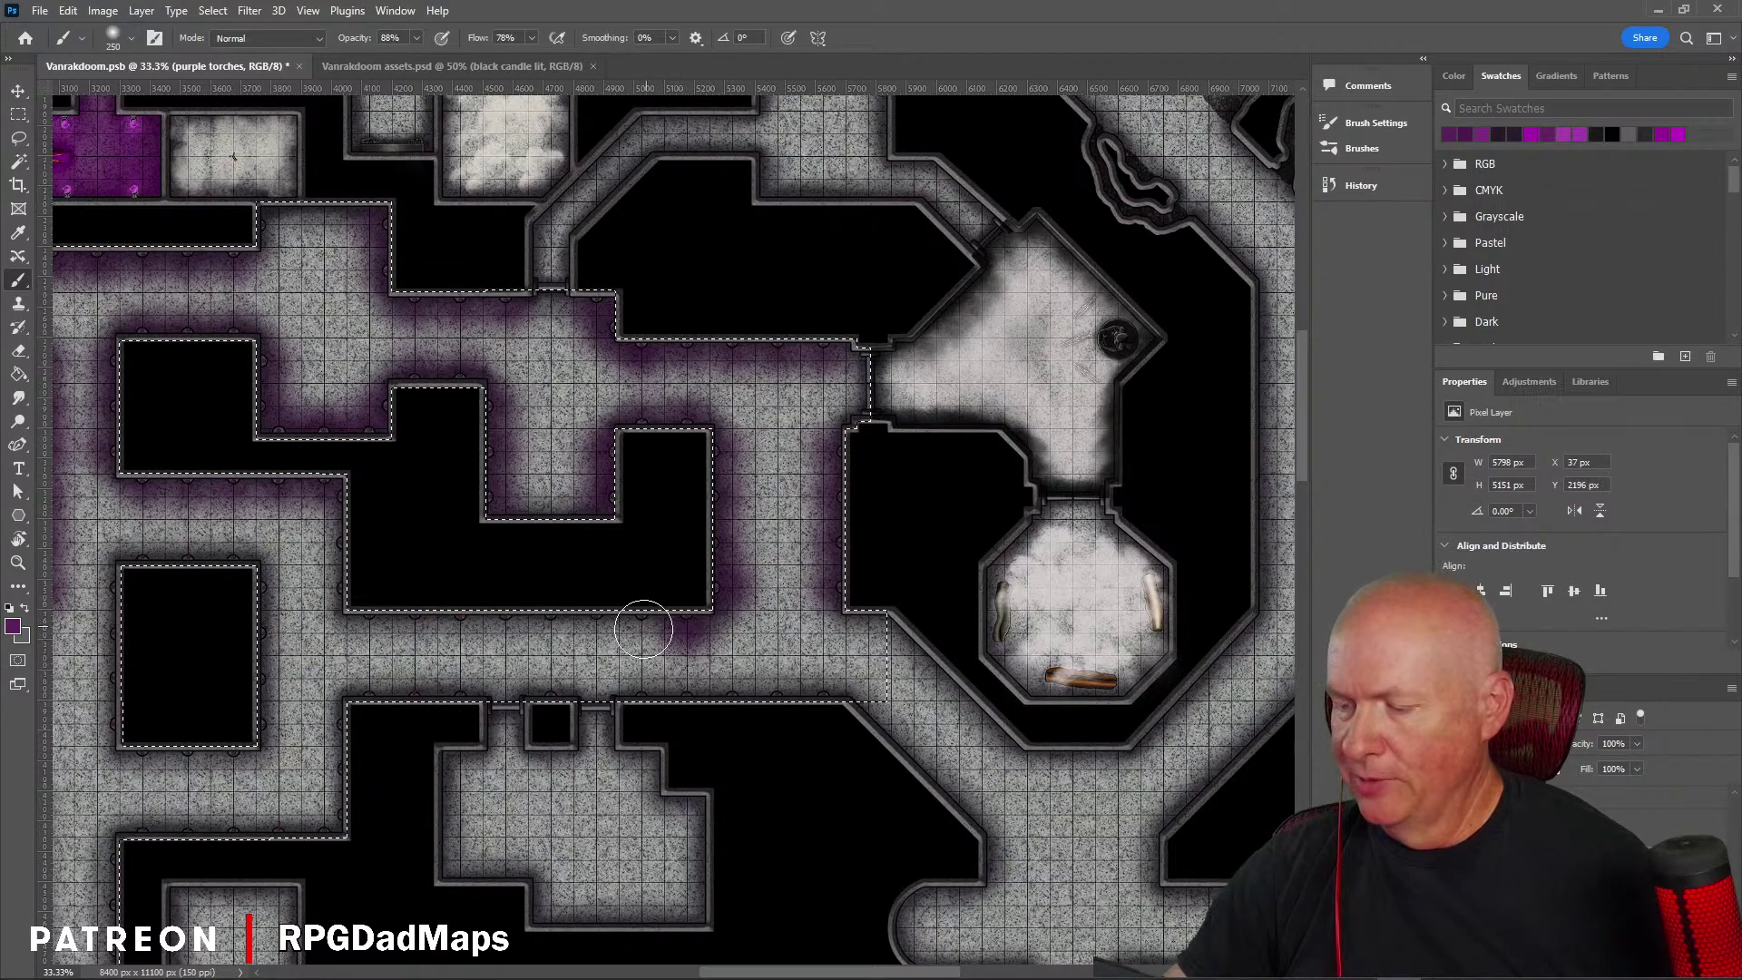
click(638, 626)
click(595, 631)
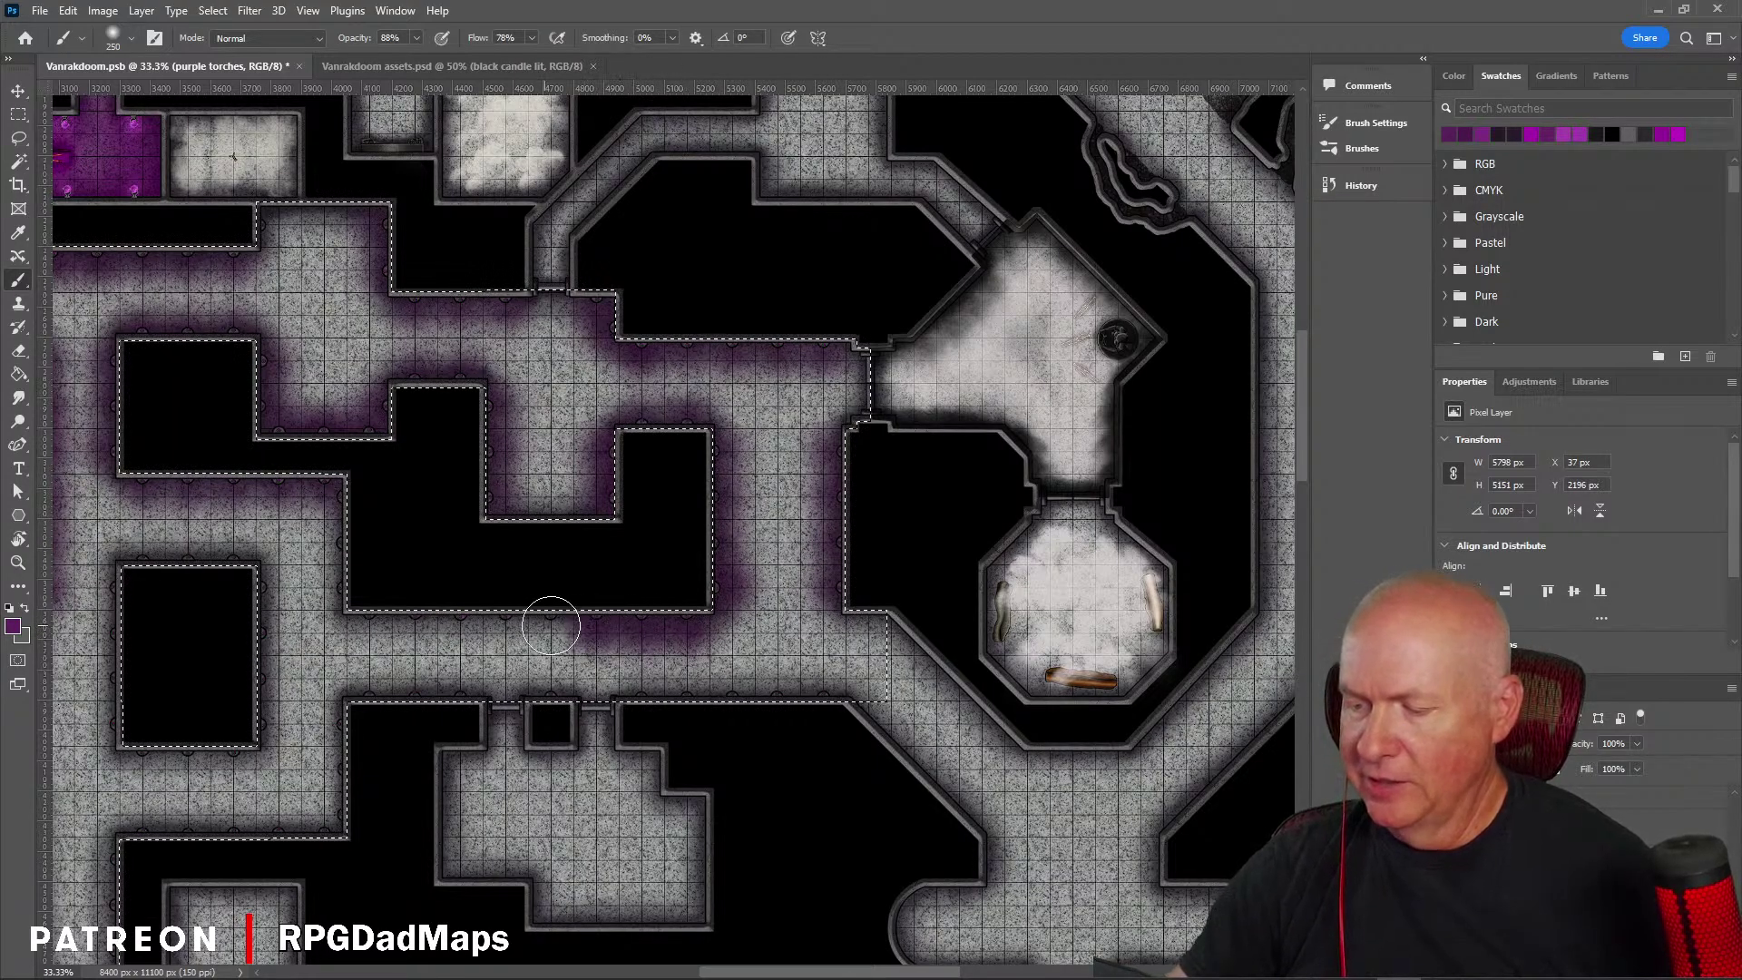
click(550, 623)
click(508, 624)
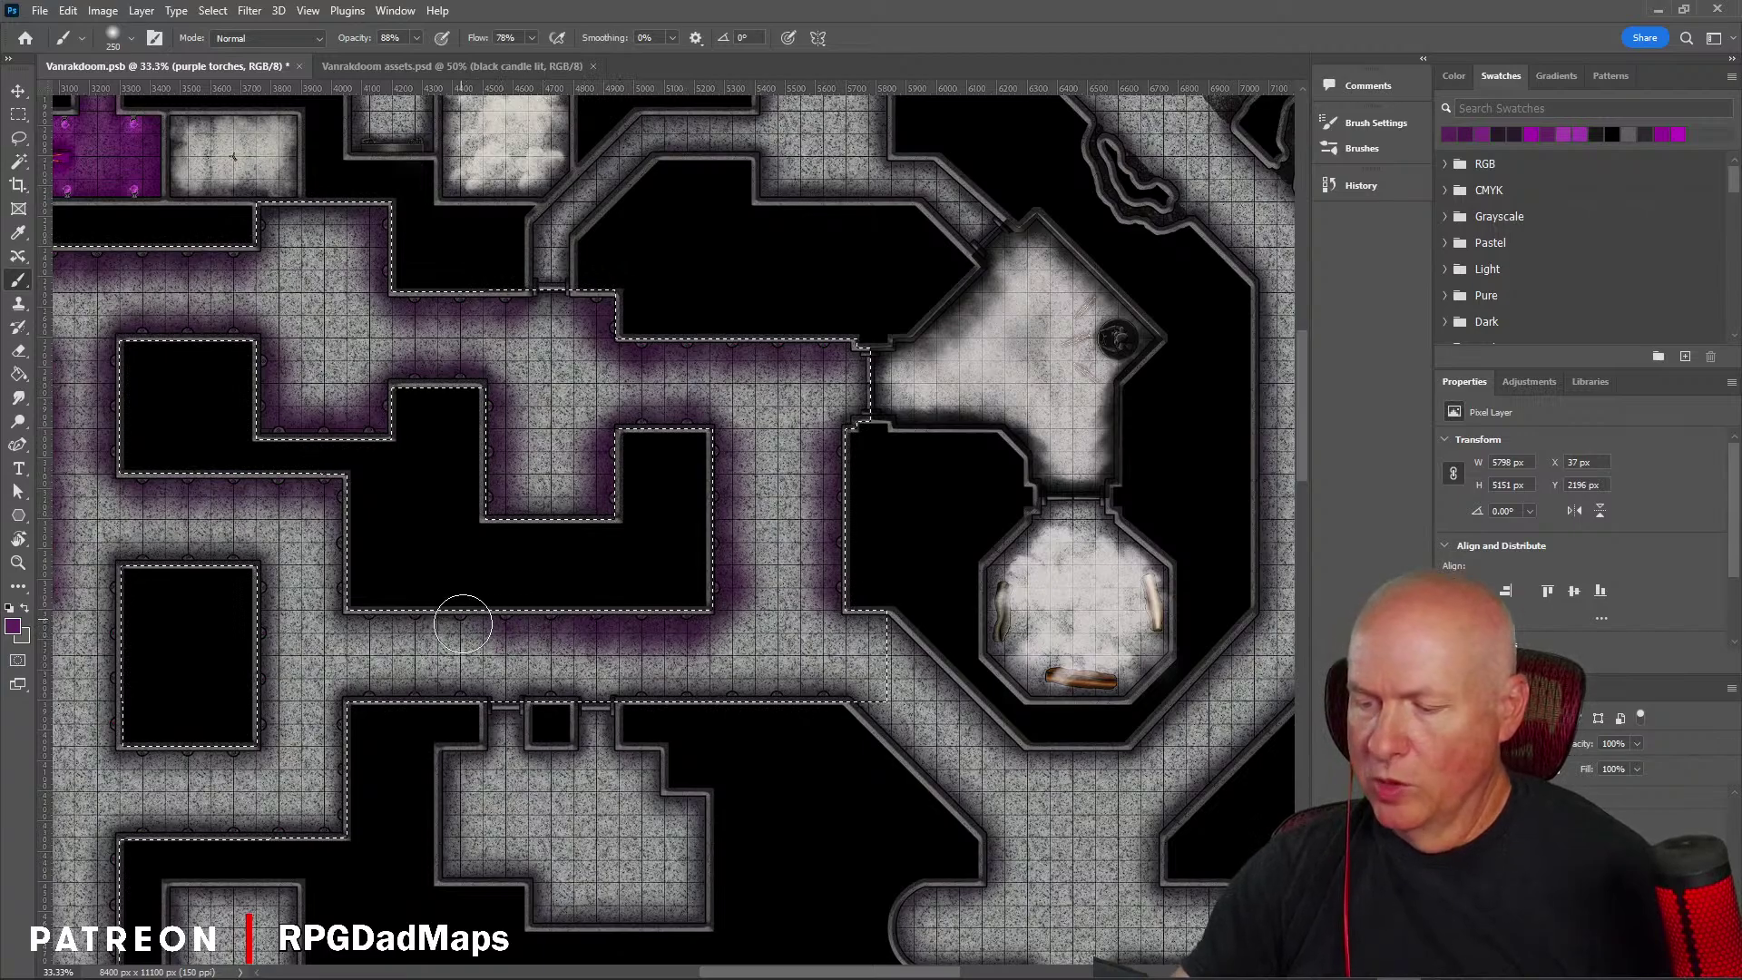
click(462, 624)
click(417, 624)
click(390, 624)
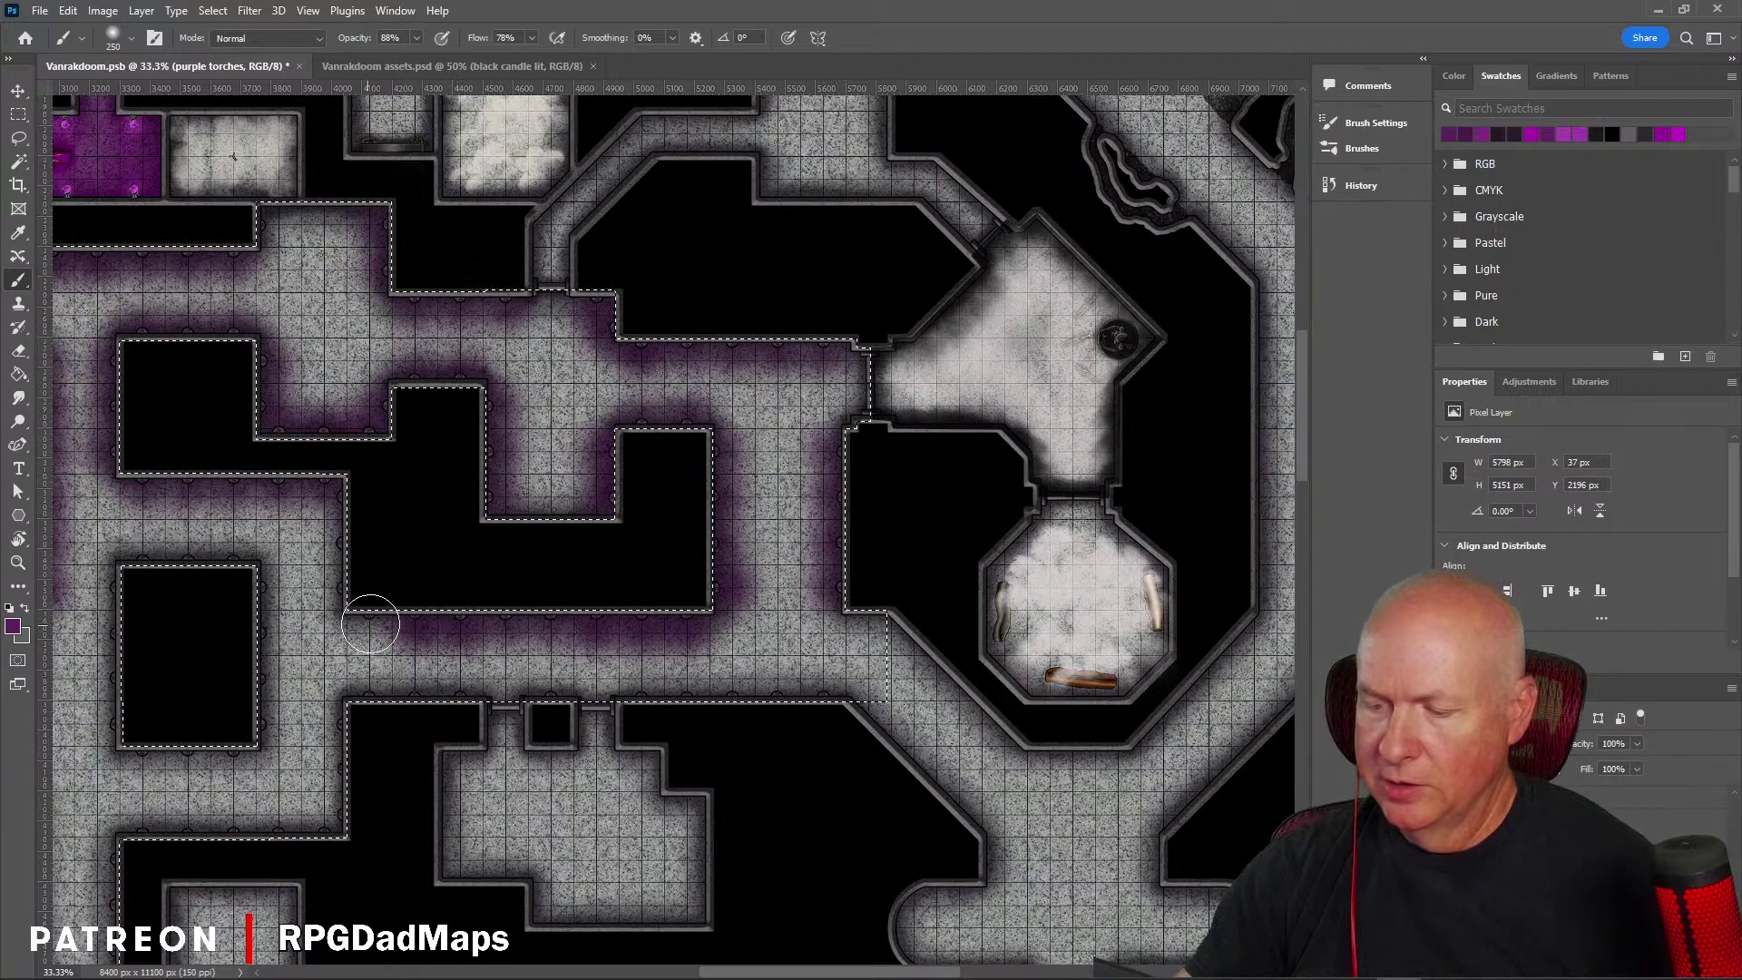
click(370, 624)
Step: Paint purple up the large block's west wall and down the east wall of the square block opposite
click(344, 594)
click(330, 584)
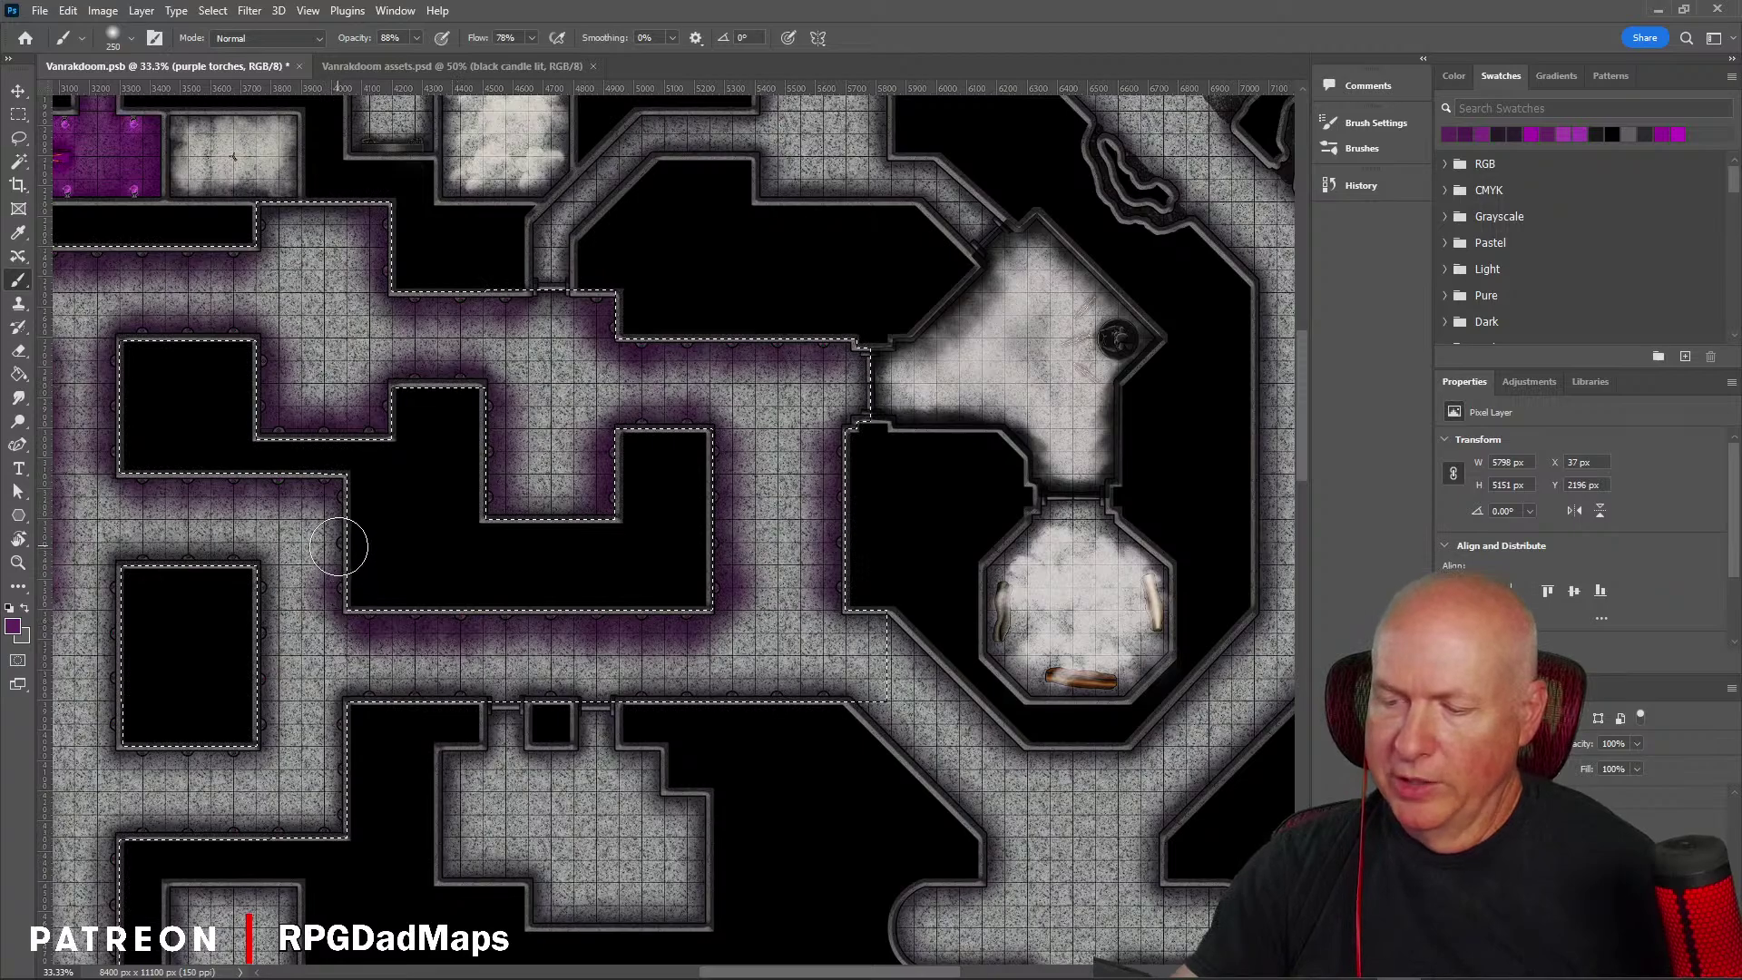
click(337, 546)
click(342, 503)
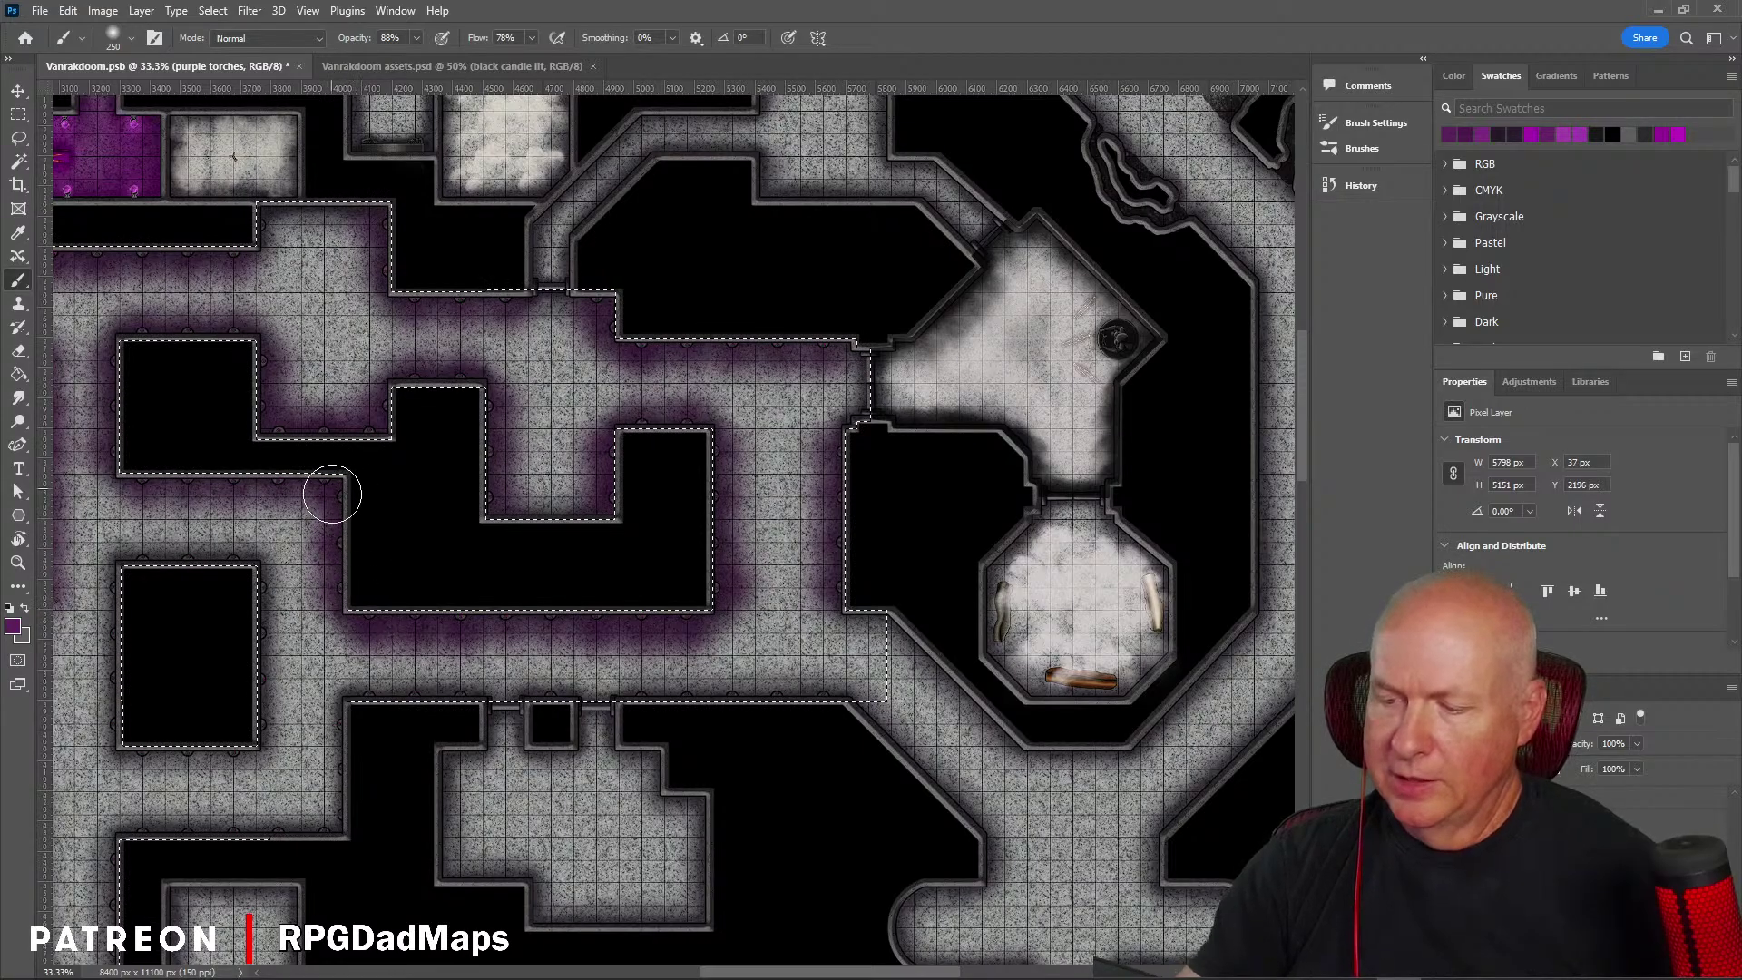
click(267, 591)
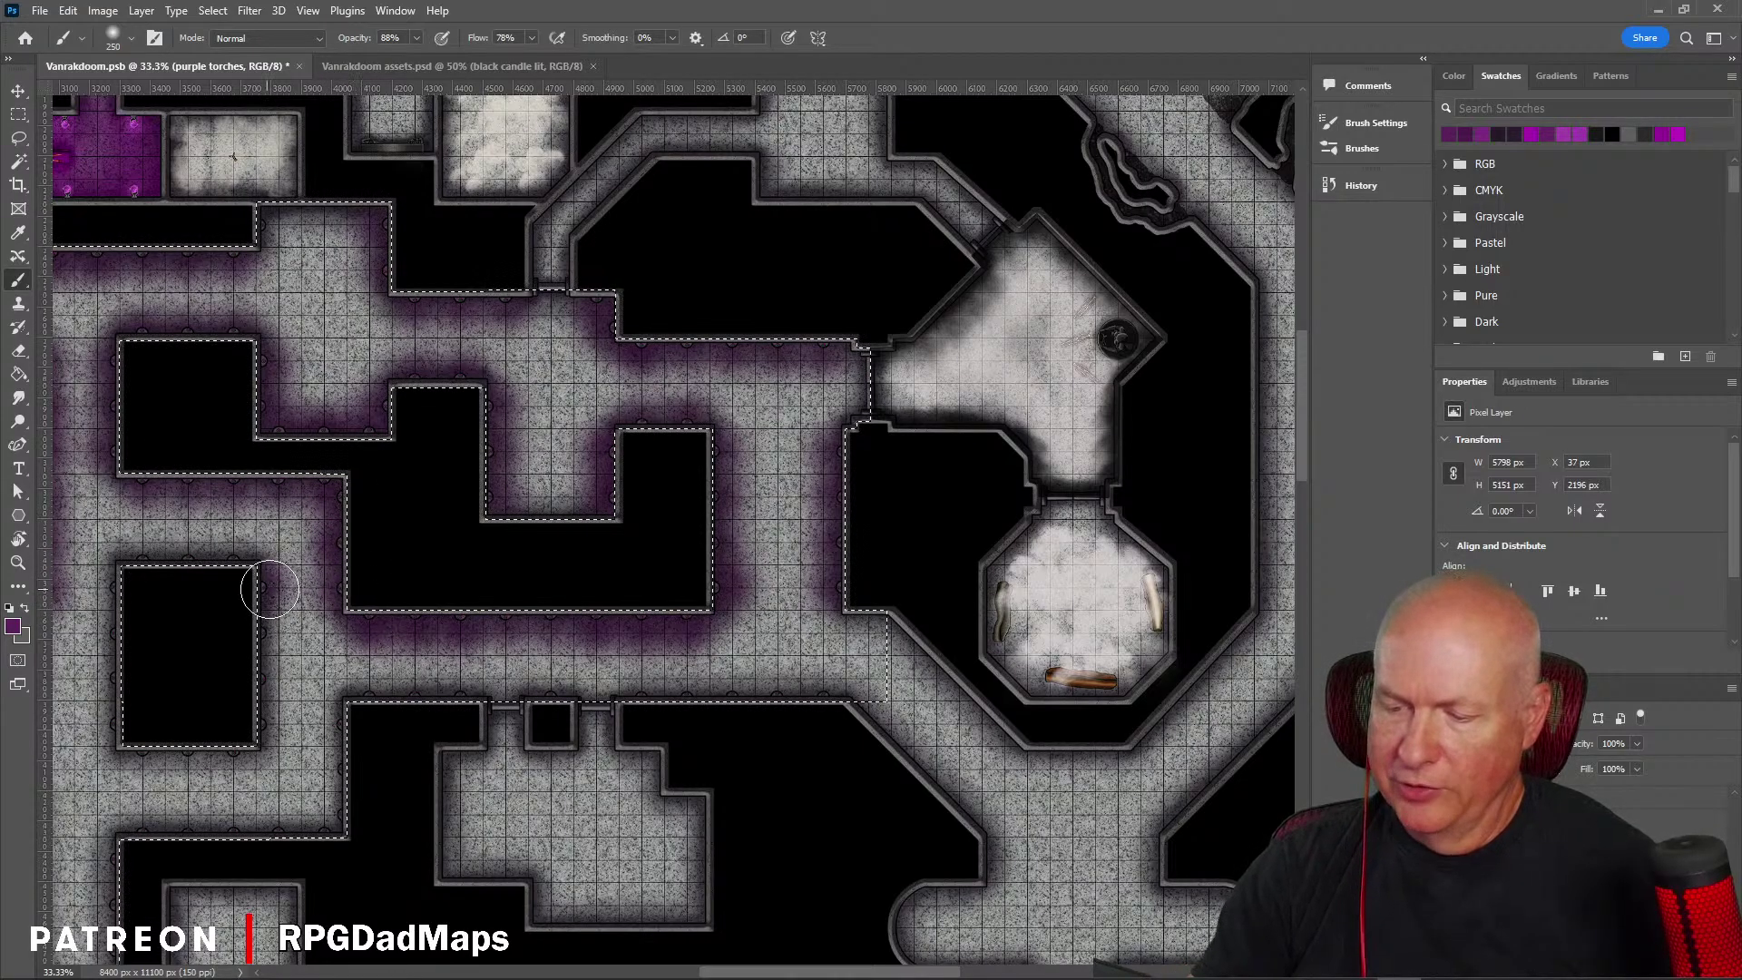
click(267, 636)
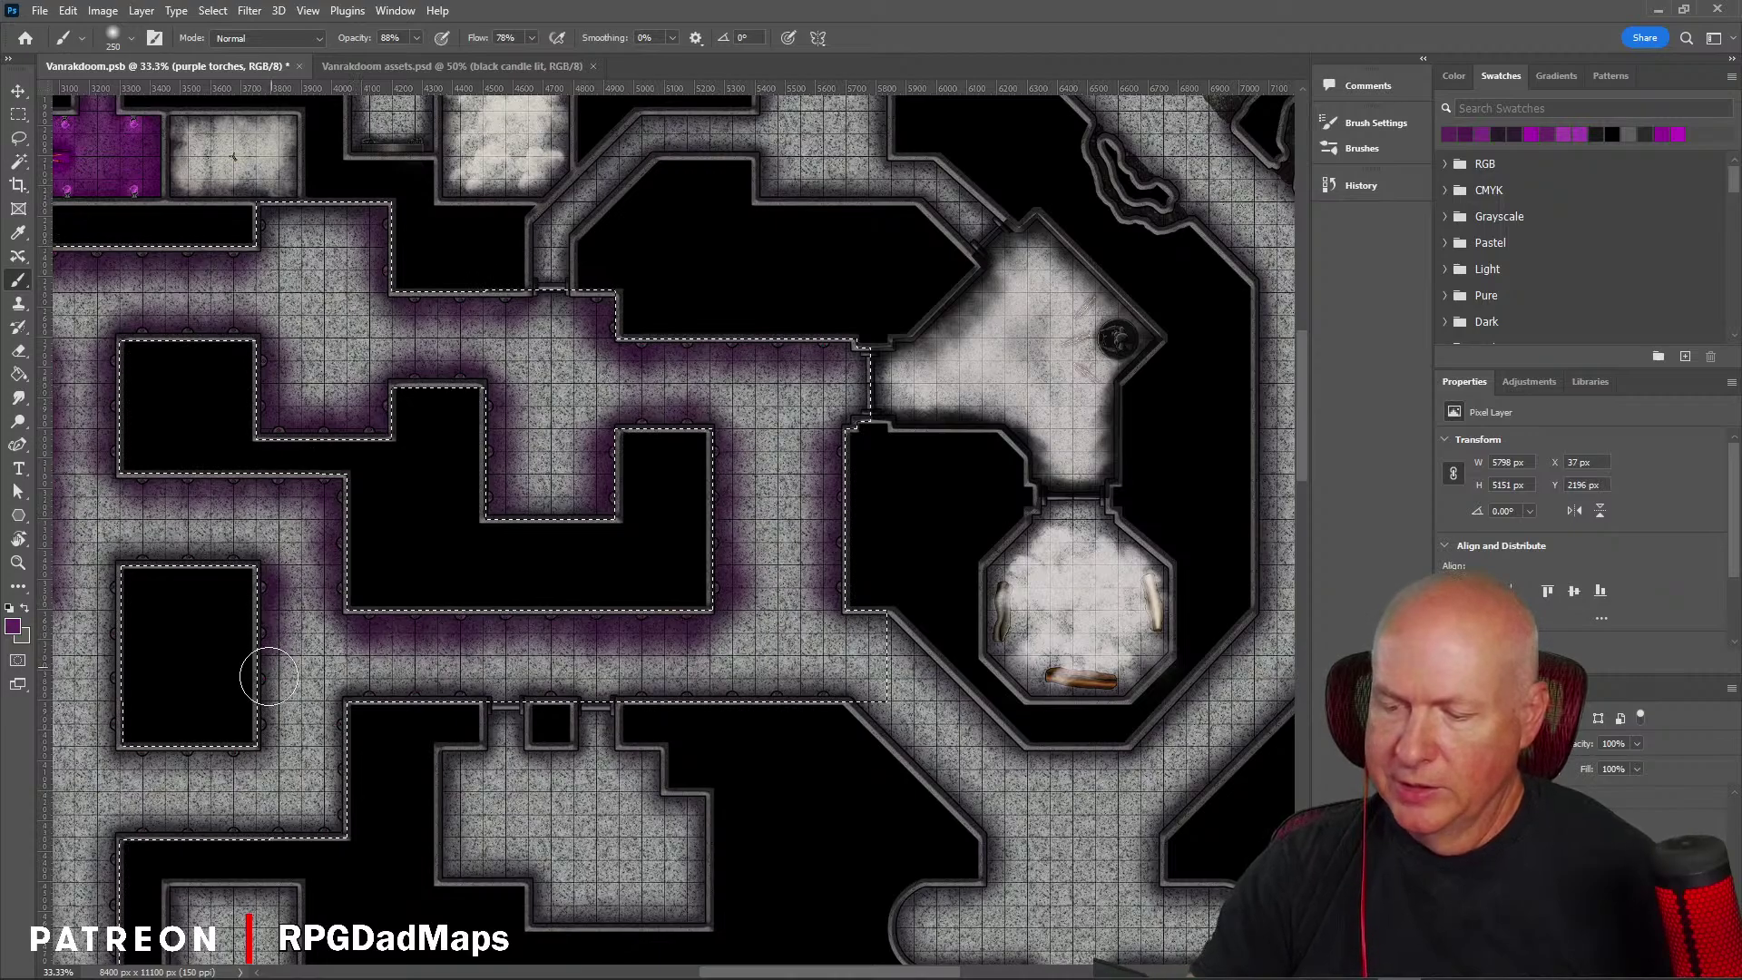
click(264, 676)
click(270, 731)
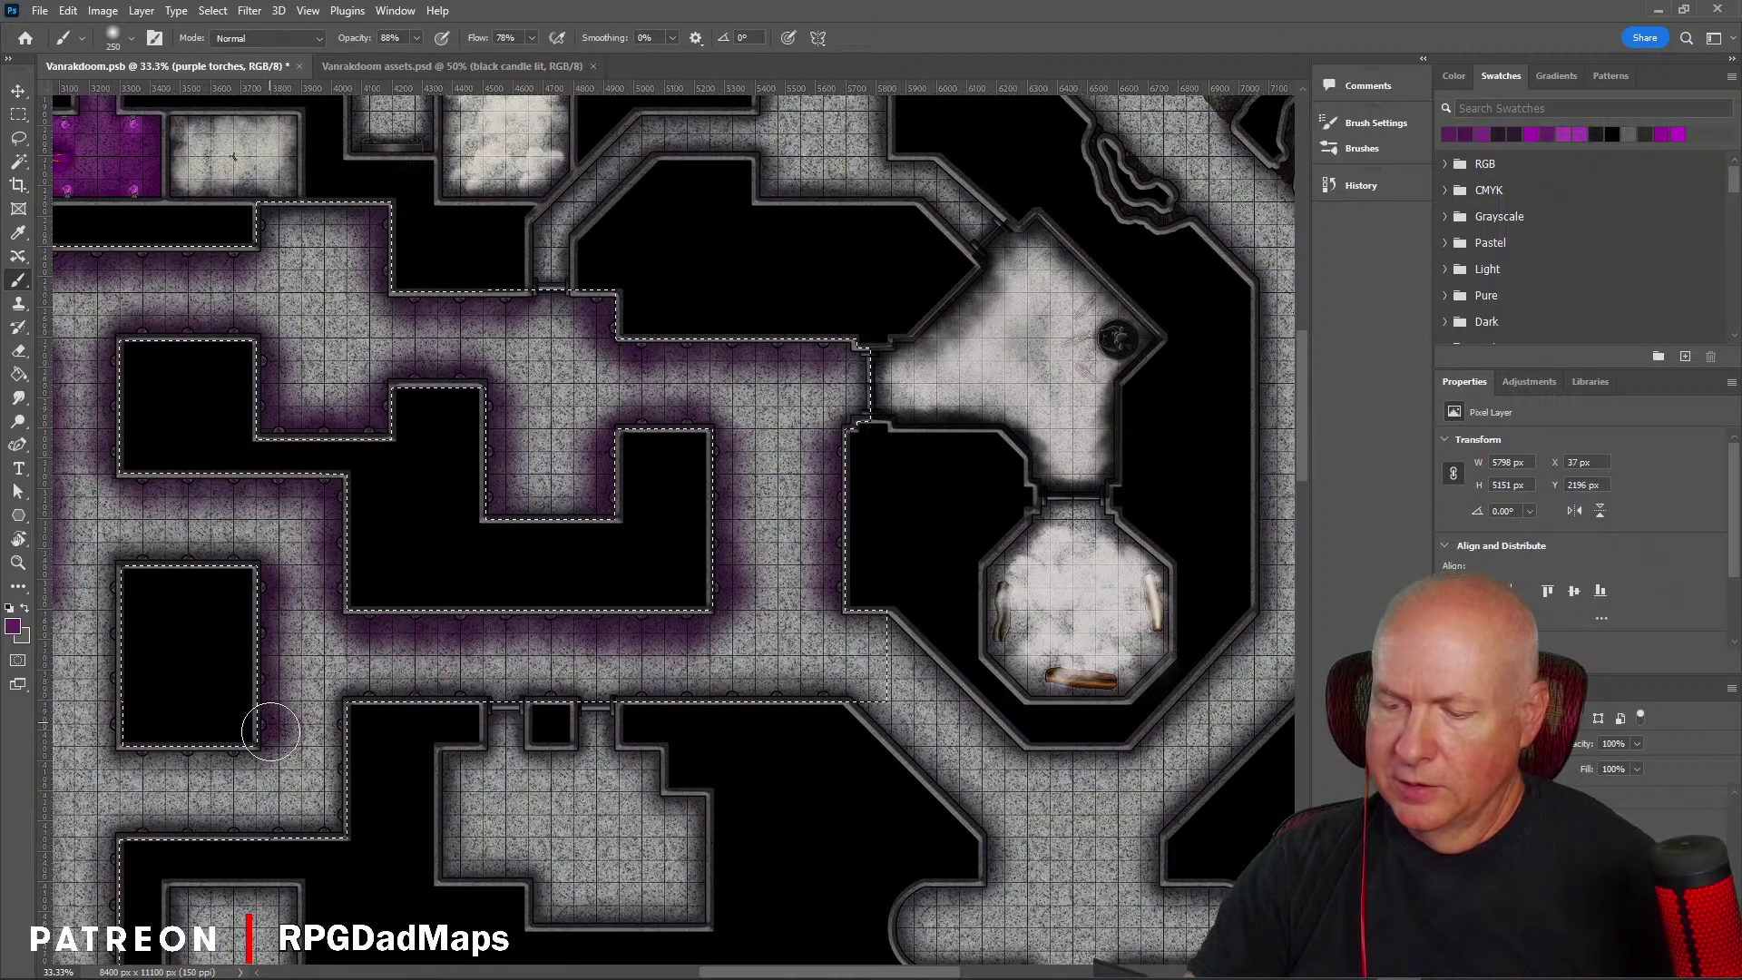
Step: Paint purple along the long hall's south wall, including the pier between the two doorways, to its western corner
click(827, 688)
click(778, 696)
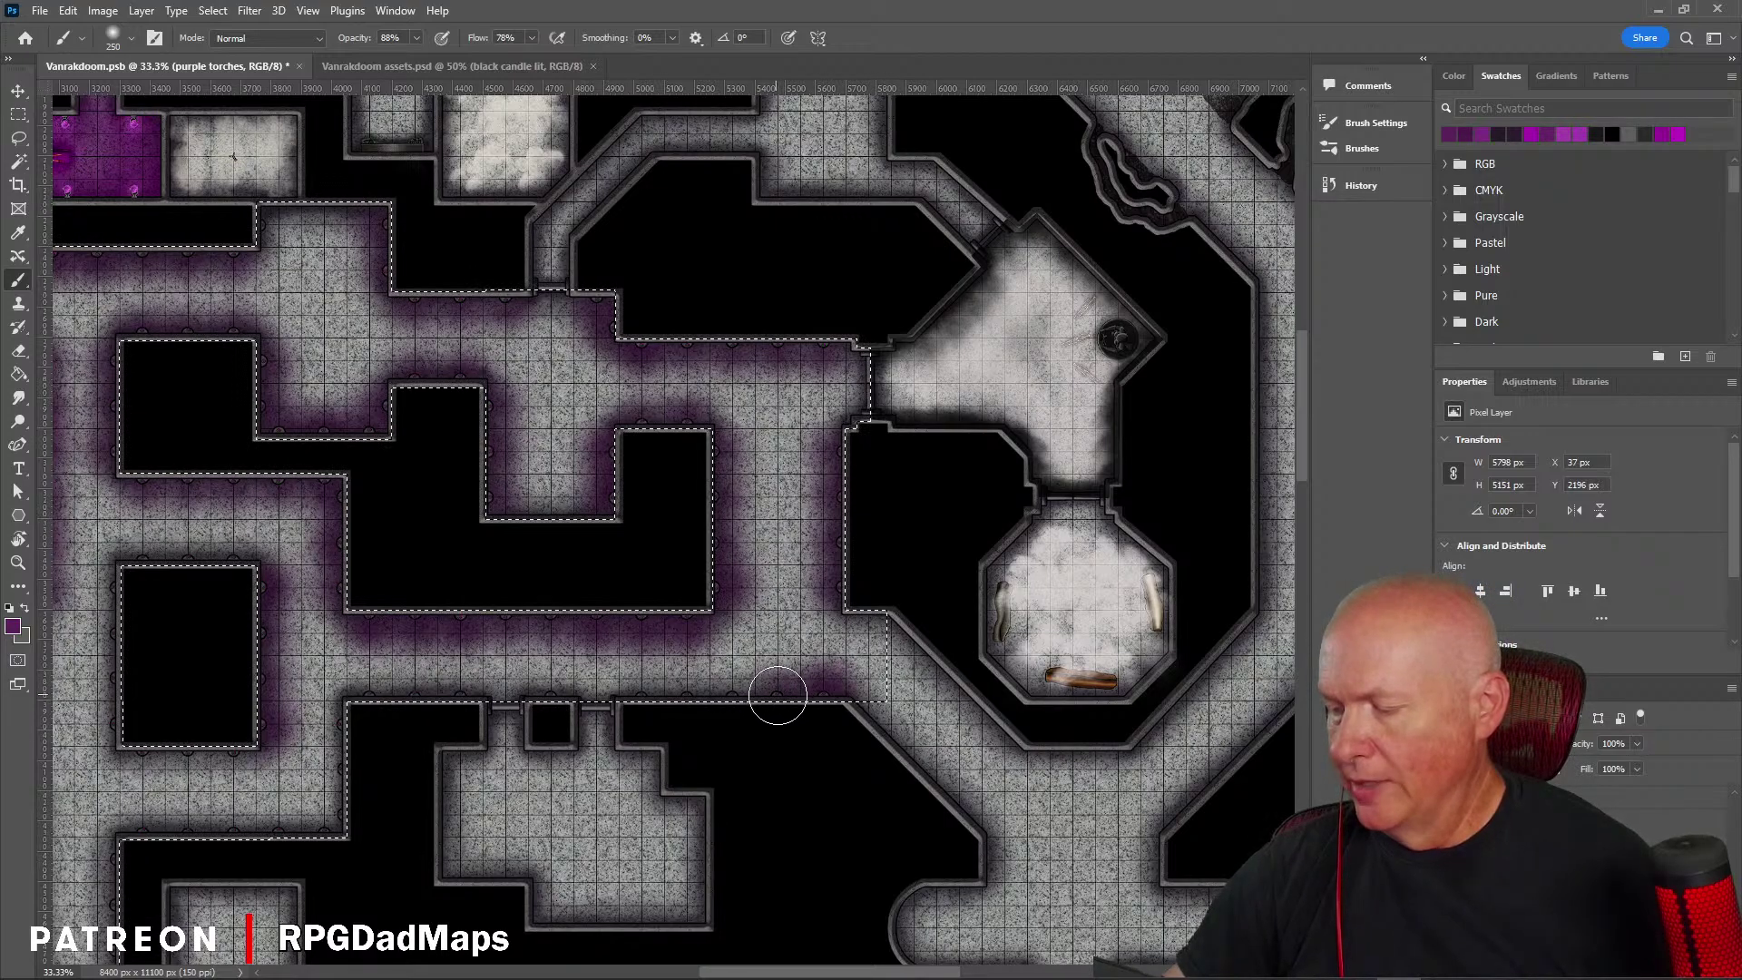
click(727, 692)
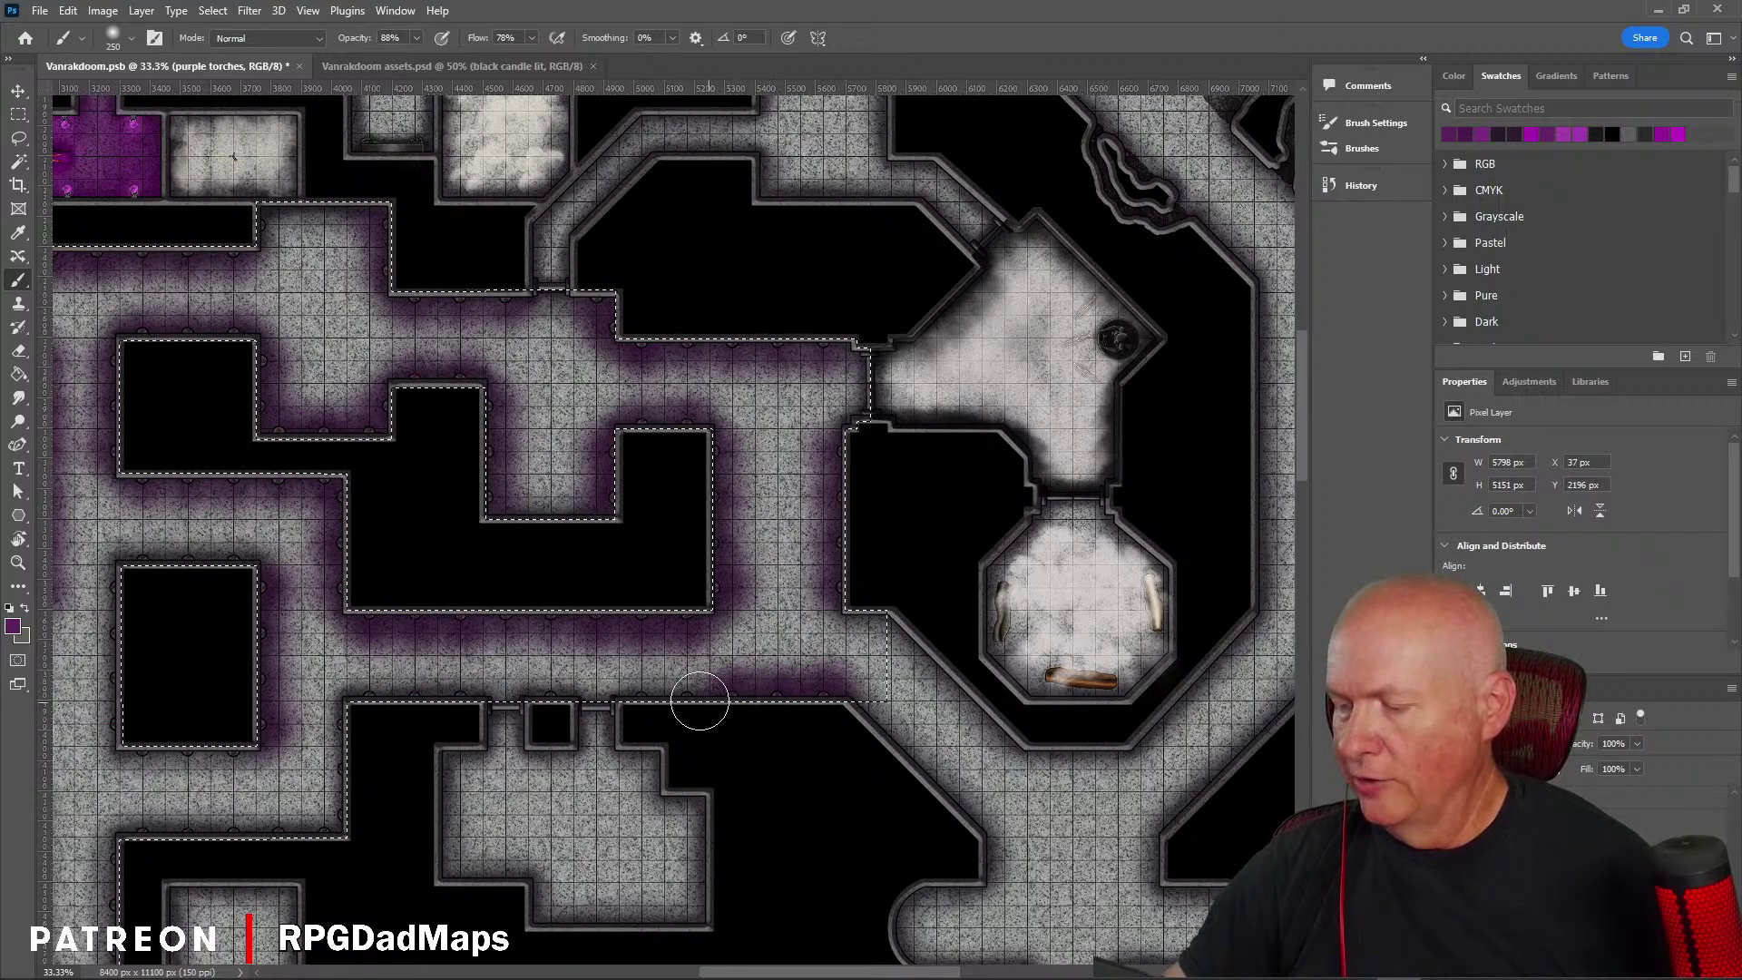
click(688, 693)
click(669, 701)
click(641, 696)
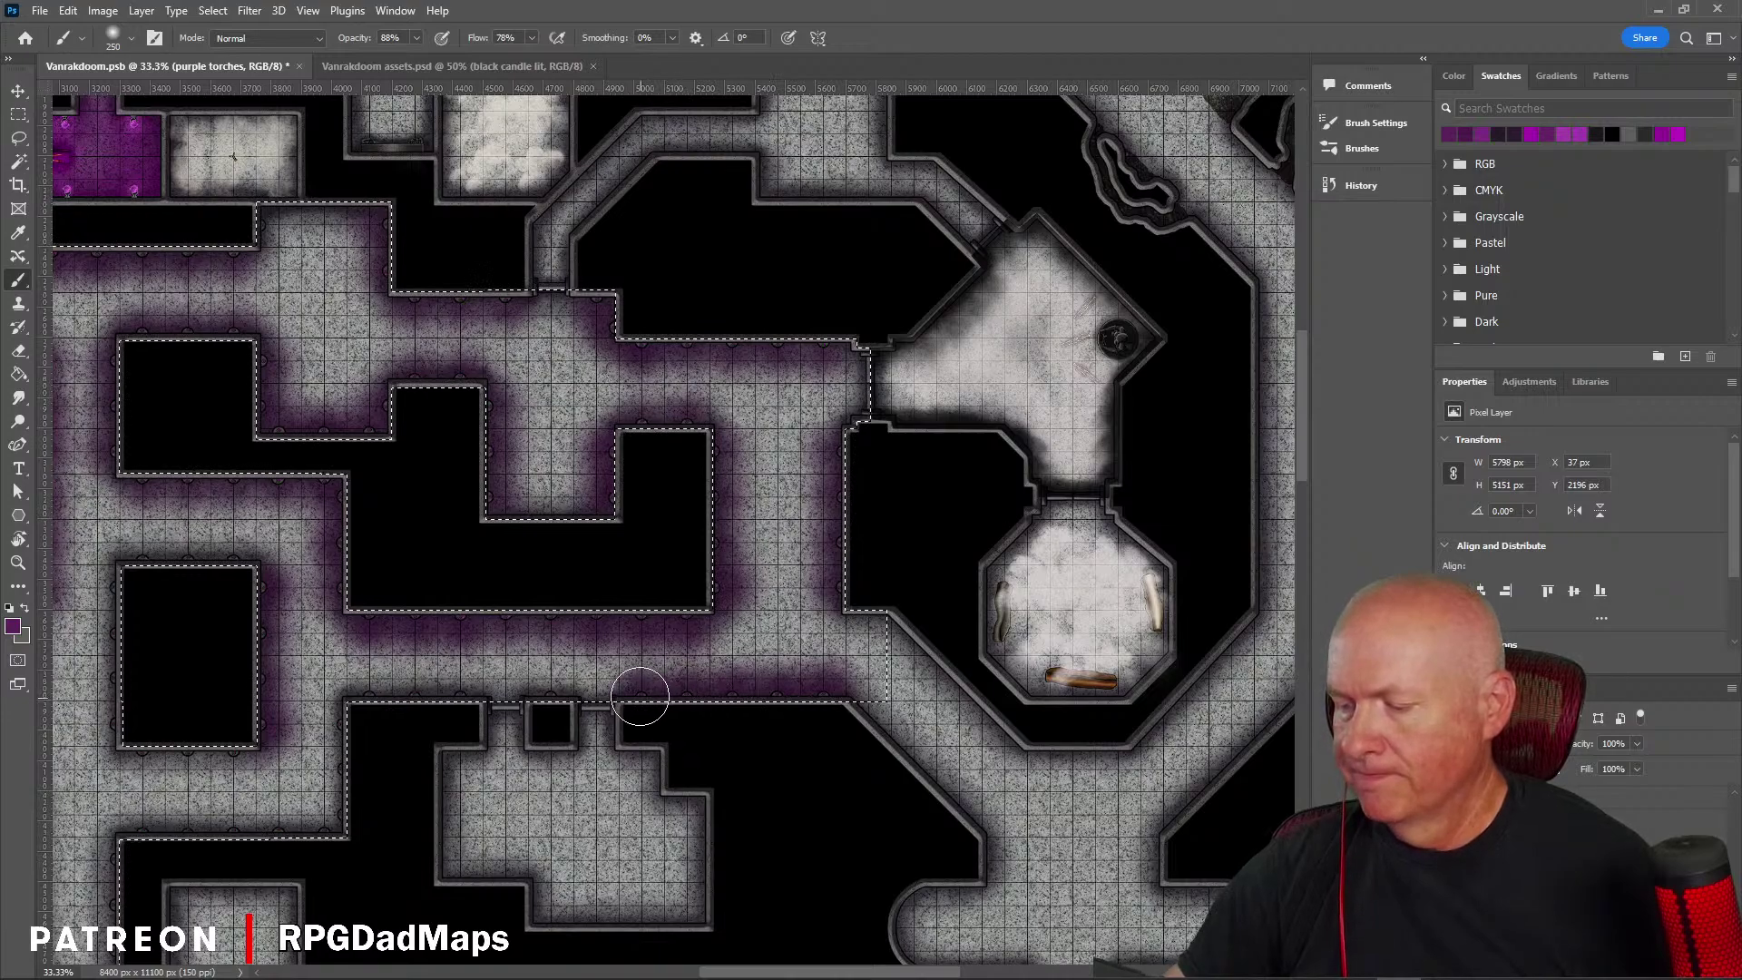
click(556, 693)
click(550, 695)
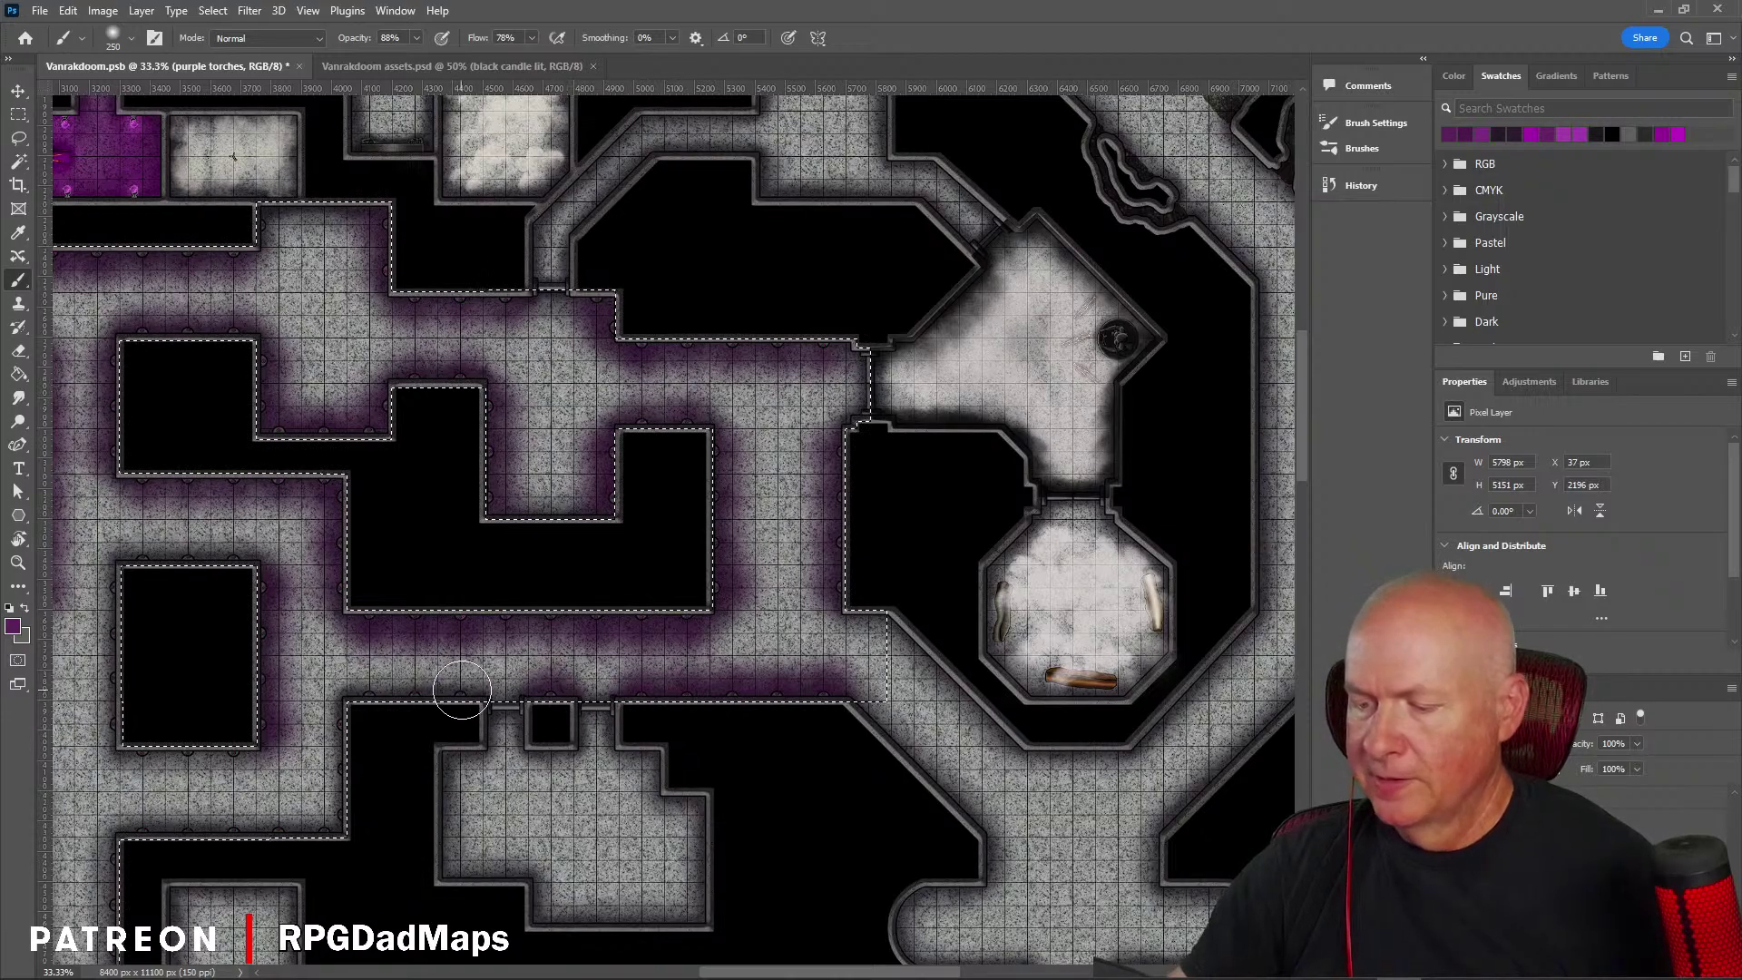
click(460, 691)
drag(419, 689, 403, 691)
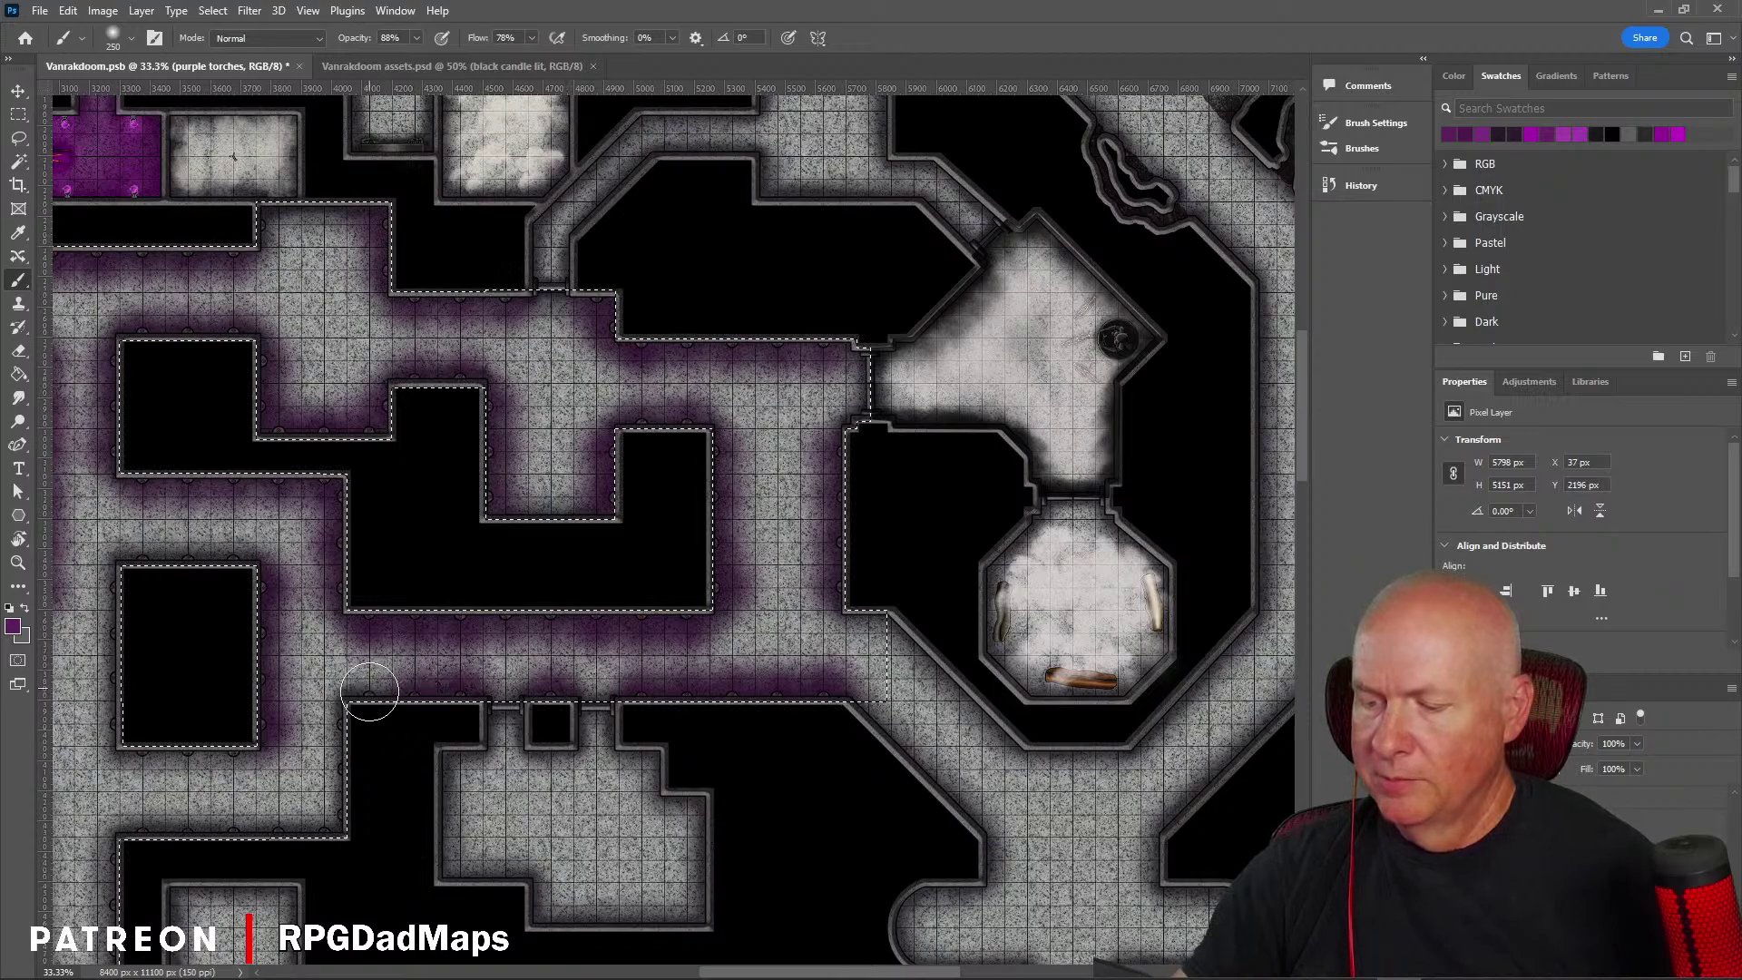
click(368, 694)
Step: Paint purple down the short wall running south from the long hall's southwest corner
click(338, 727)
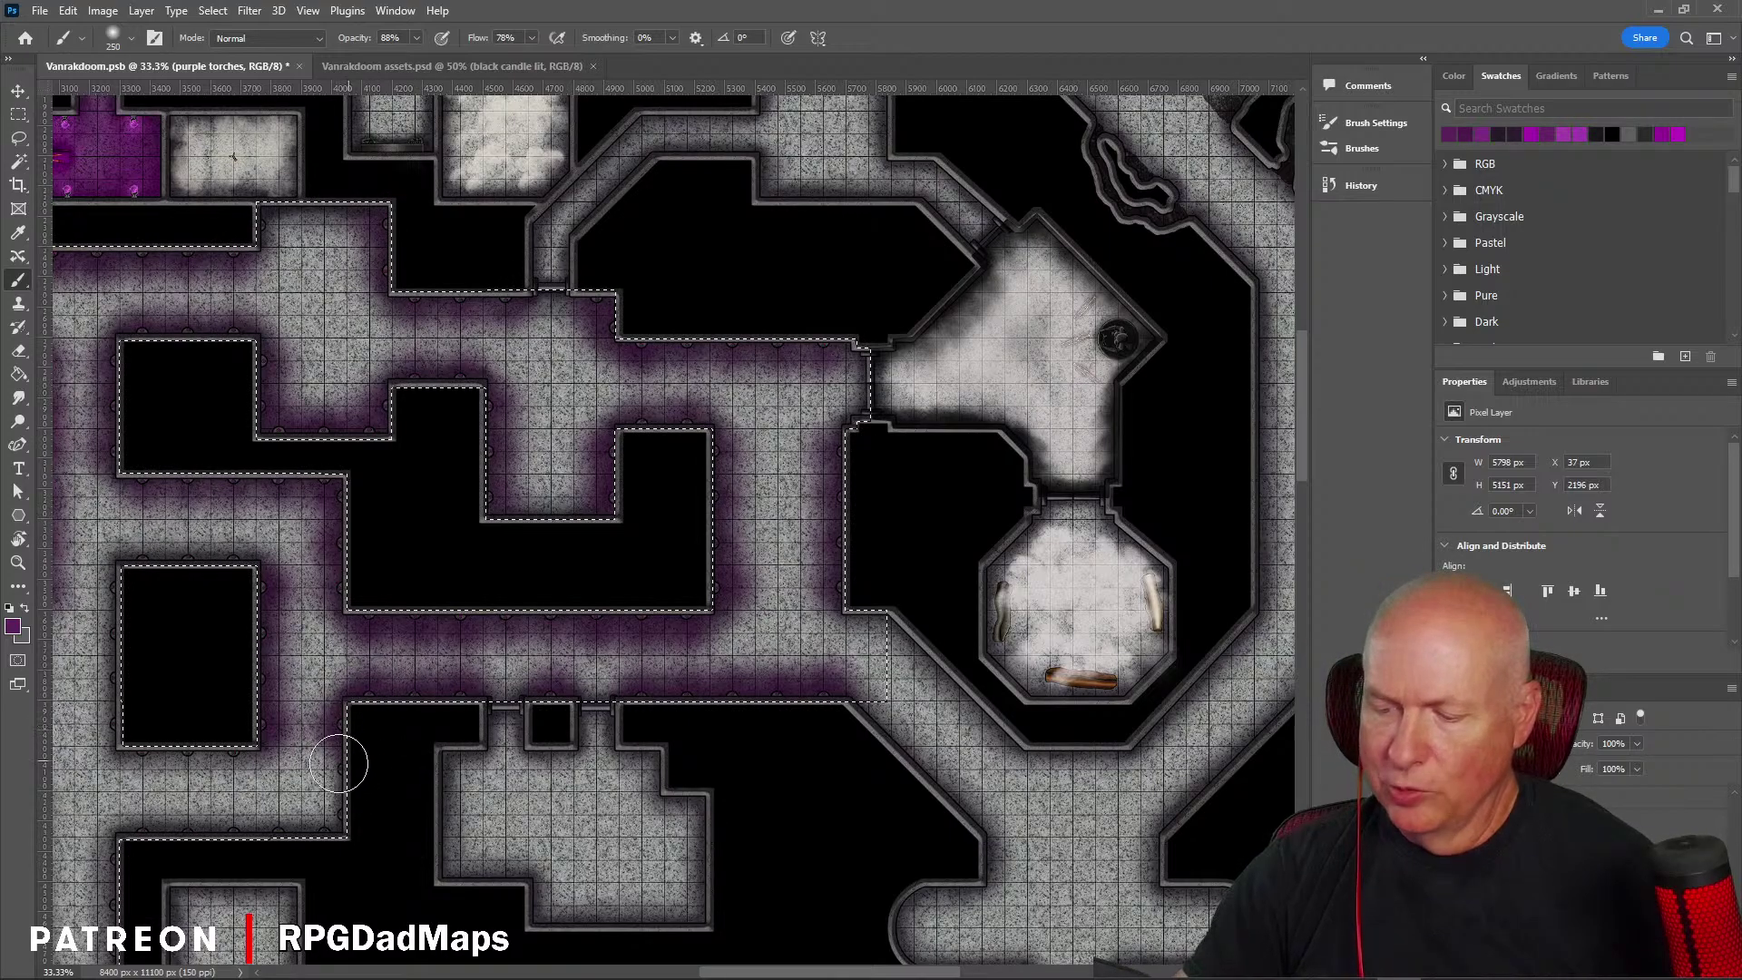
drag(338, 762, 346, 798)
click(340, 810)
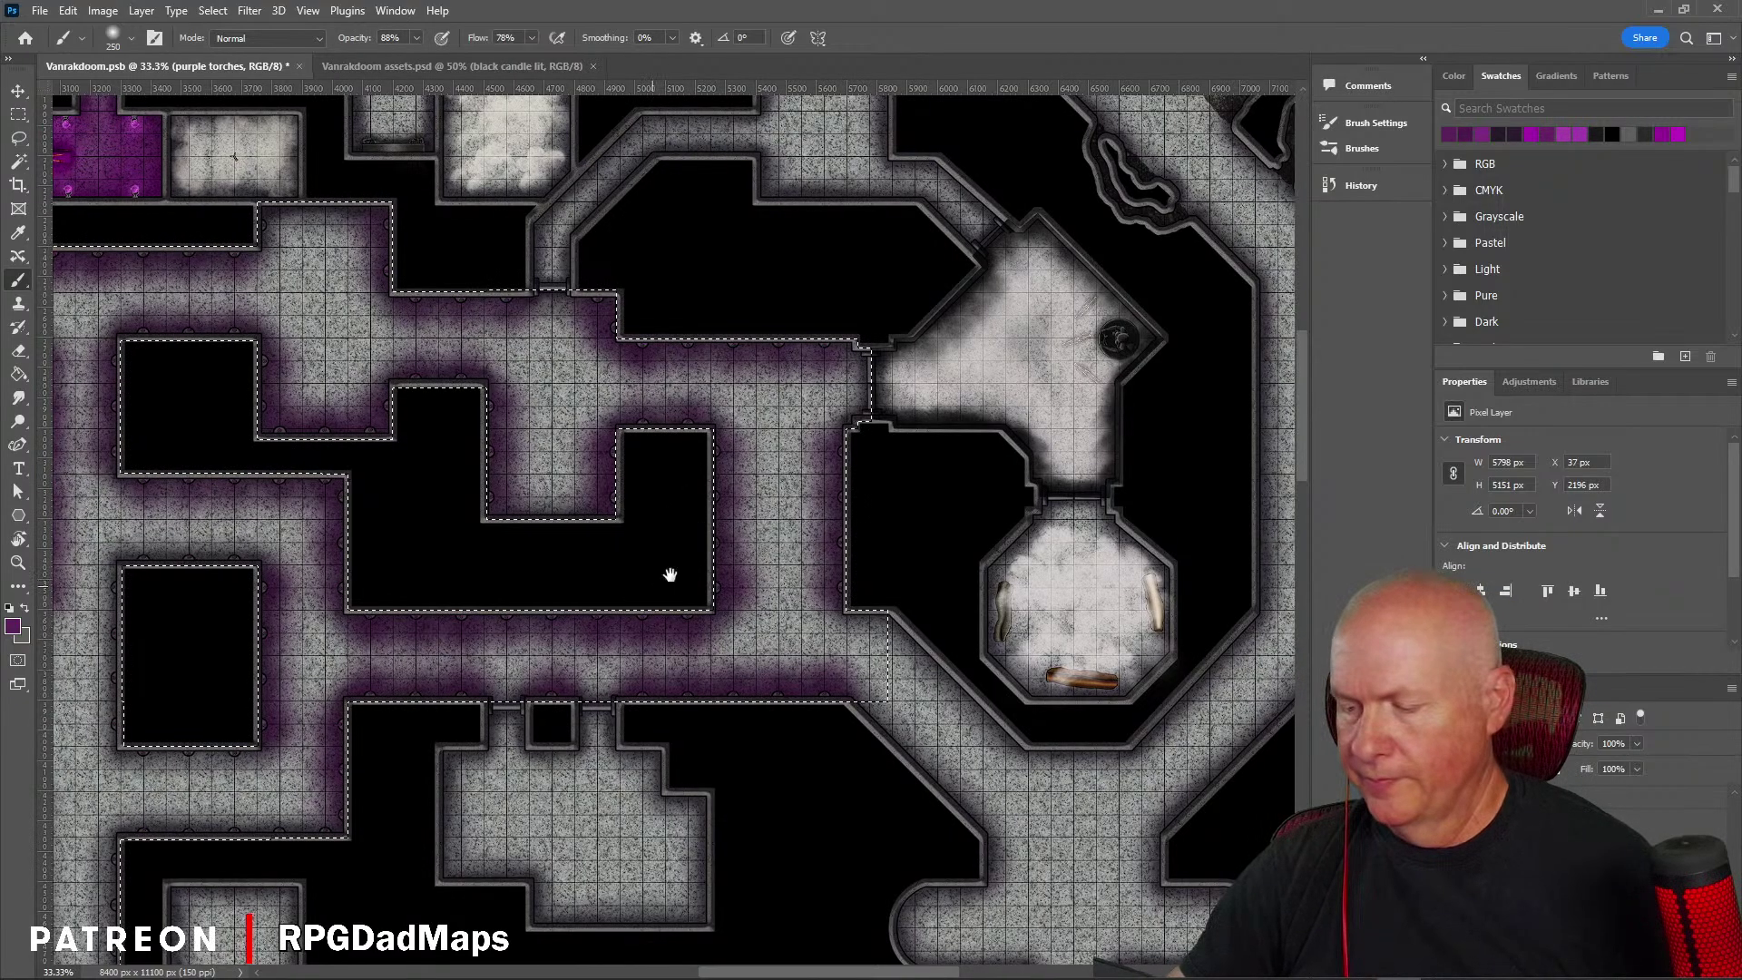
drag(669, 575, 1112, 300)
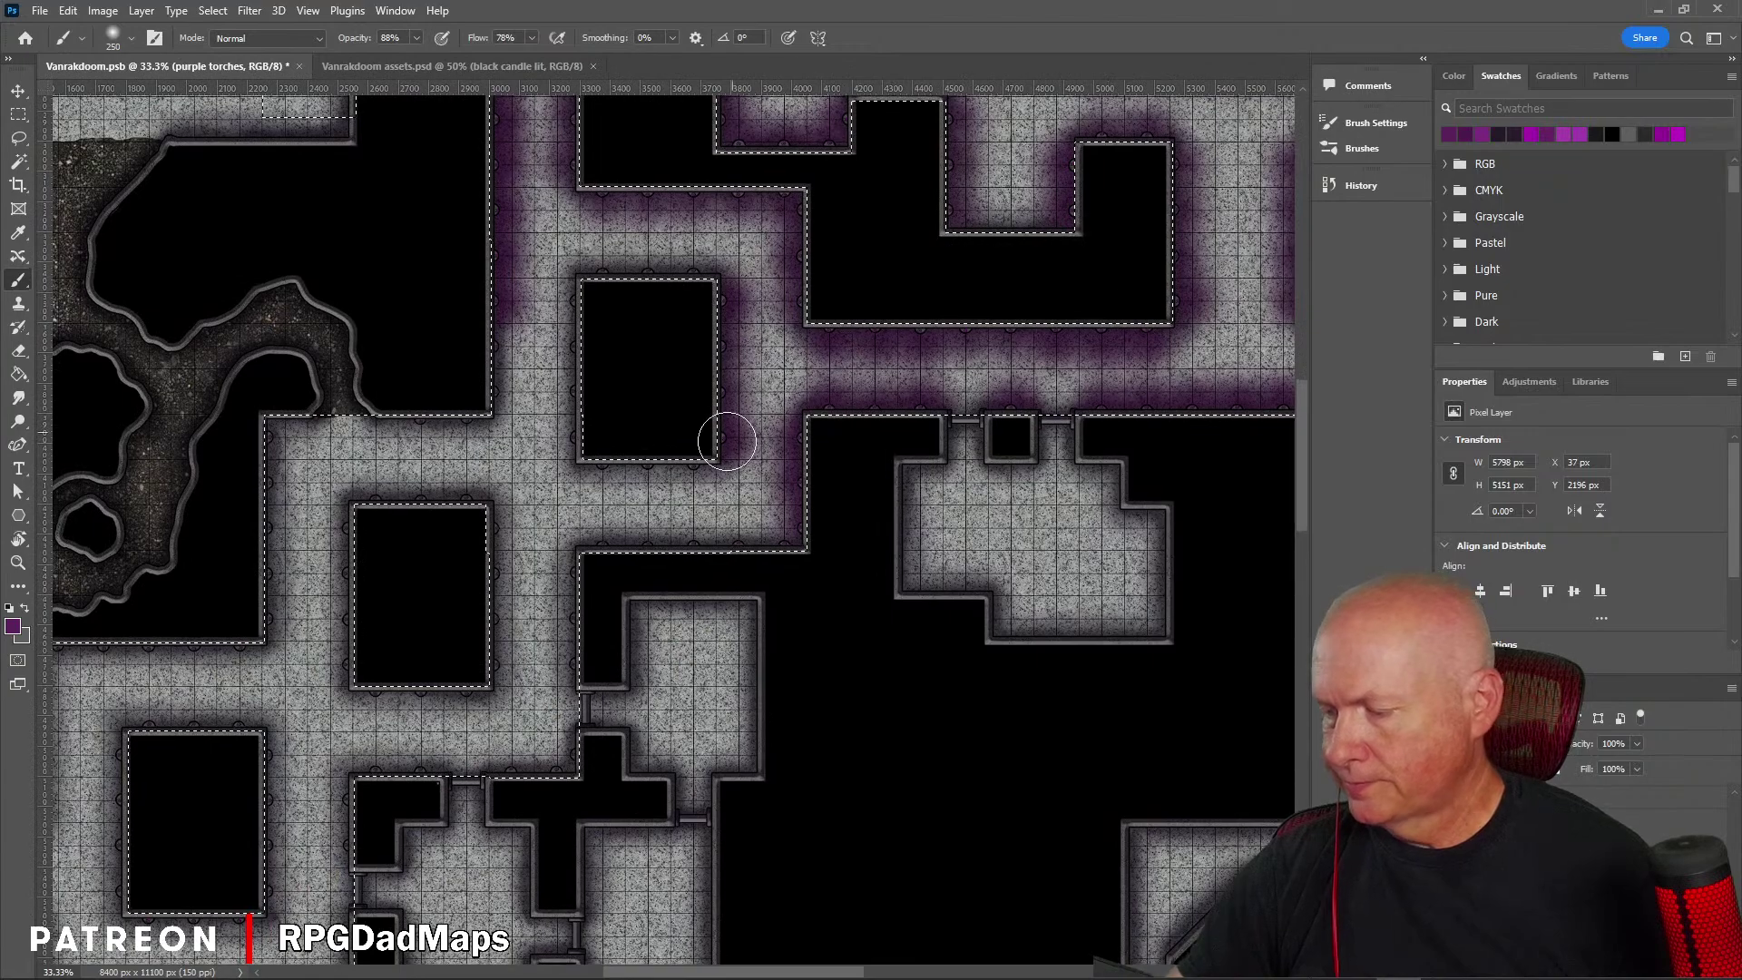
Step: Paint purple around the south, west and north walls of the square block west of the long east-west hall
mouse_move(694, 474)
mouse_down()
mouse_move(609, 478)
mouse_move(570, 440)
mouse_move(568, 300)
mouse_move(605, 262)
mouse_move(696, 267)
mouse_move(732, 309)
mouse_up()
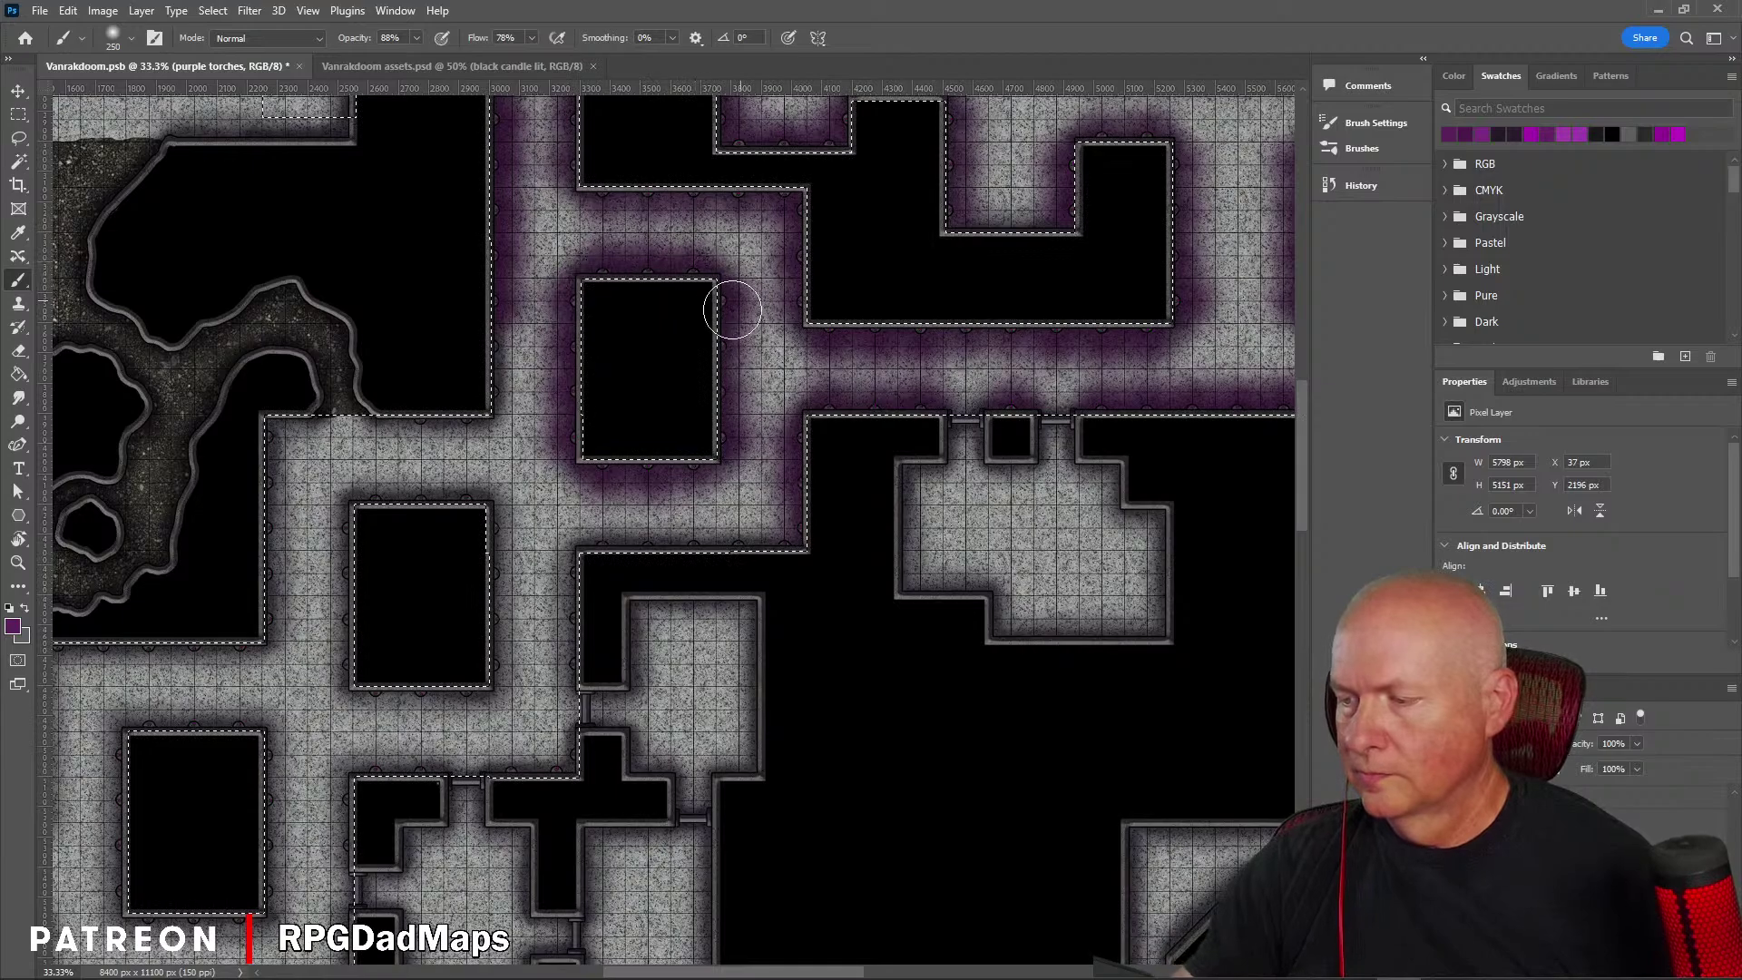
drag(724, 399, 610, 439)
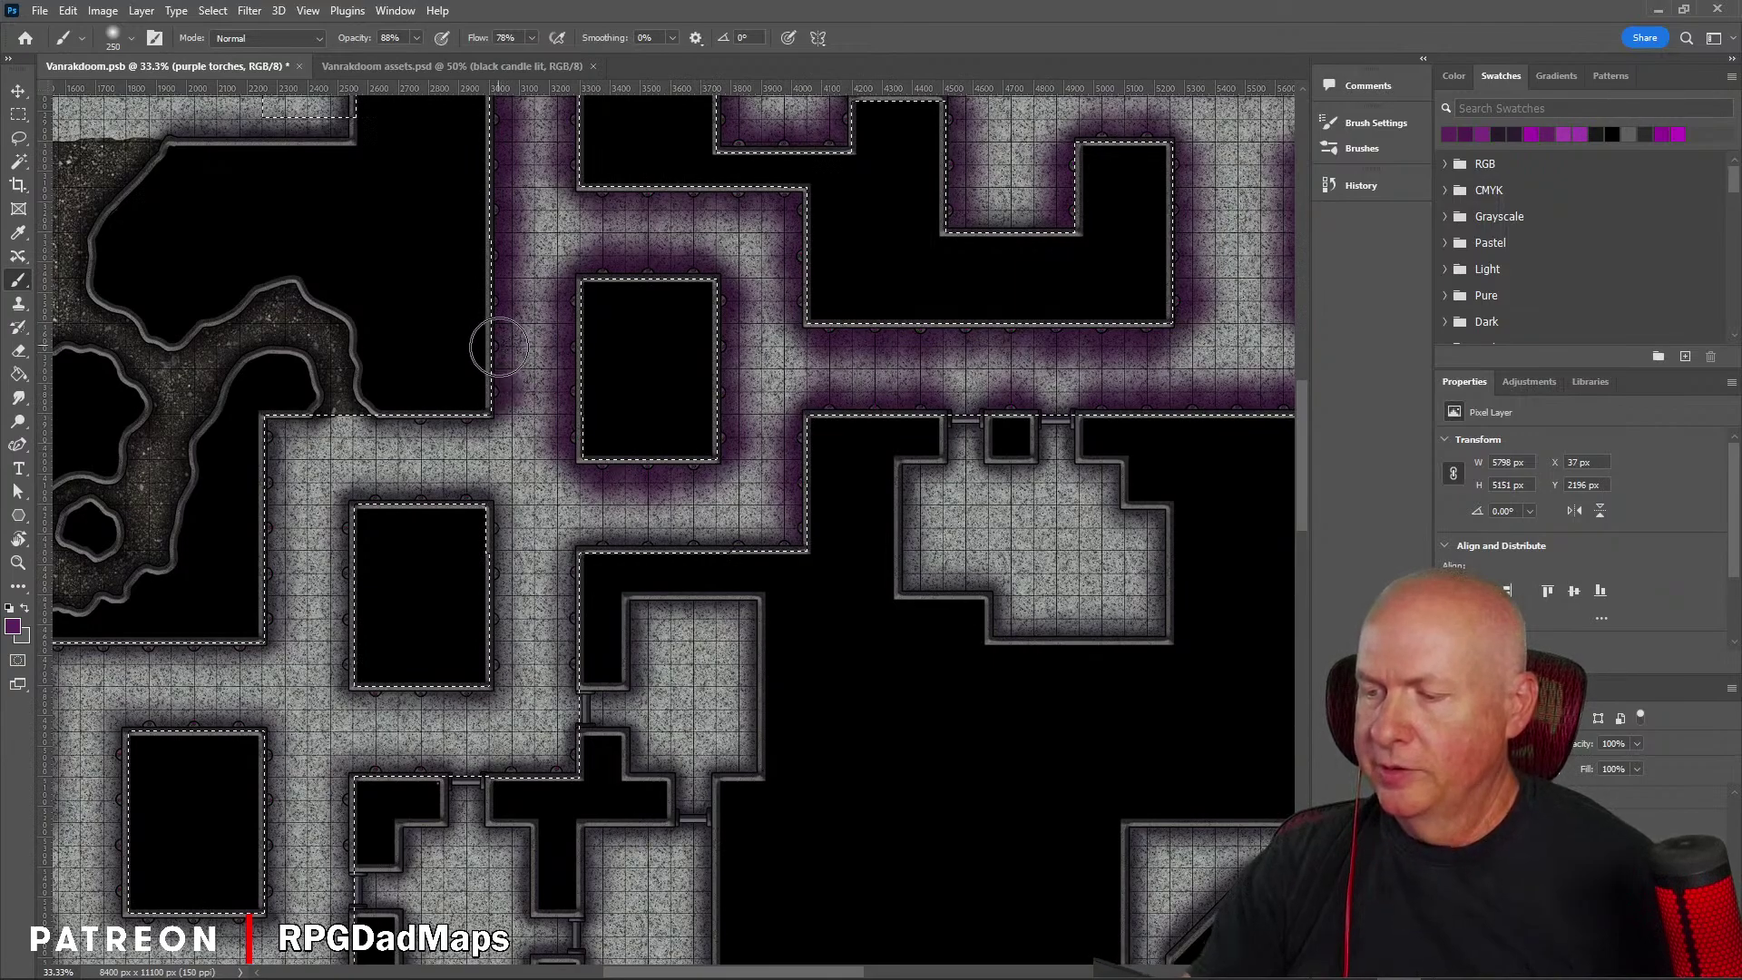
Step: Paint purple along the outer walls around the second block to the southwest, and along that block's north and east sides
mouse_move(499, 347)
mouse_down()
mouse_move(468, 426)
mouse_move(302, 422)
mouse_move(274, 438)
mouse_move(276, 639)
mouse_up()
mouse_move(348, 529)
mouse_down()
mouse_move(381, 490)
mouse_move(472, 488)
mouse_move(390, 622)
mouse_move(491, 578)
mouse_move(498, 522)
mouse_move(506, 660)
mouse_up()
mouse_move(570, 576)
mouse_down()
mouse_move(606, 538)
mouse_move(798, 522)
mouse_up()
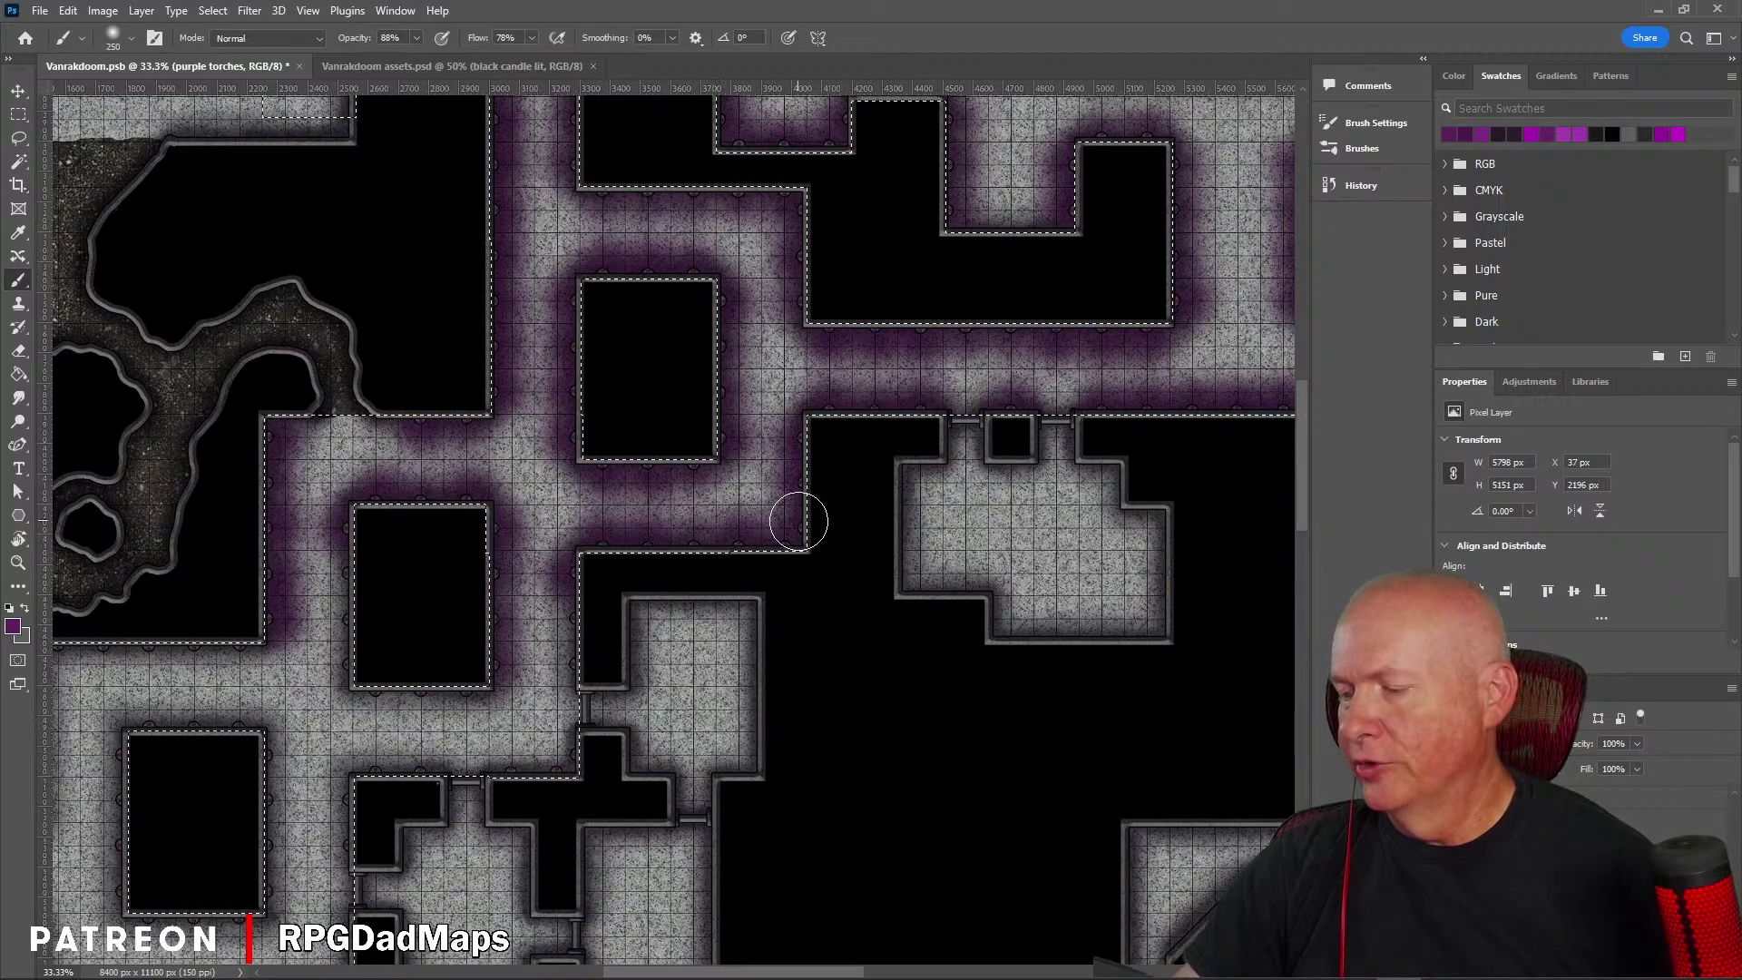
Step: Paint purple down the hall's outer wall southeast of the second block, and along that block's south and west sides
drag(642, 595, 801, 341)
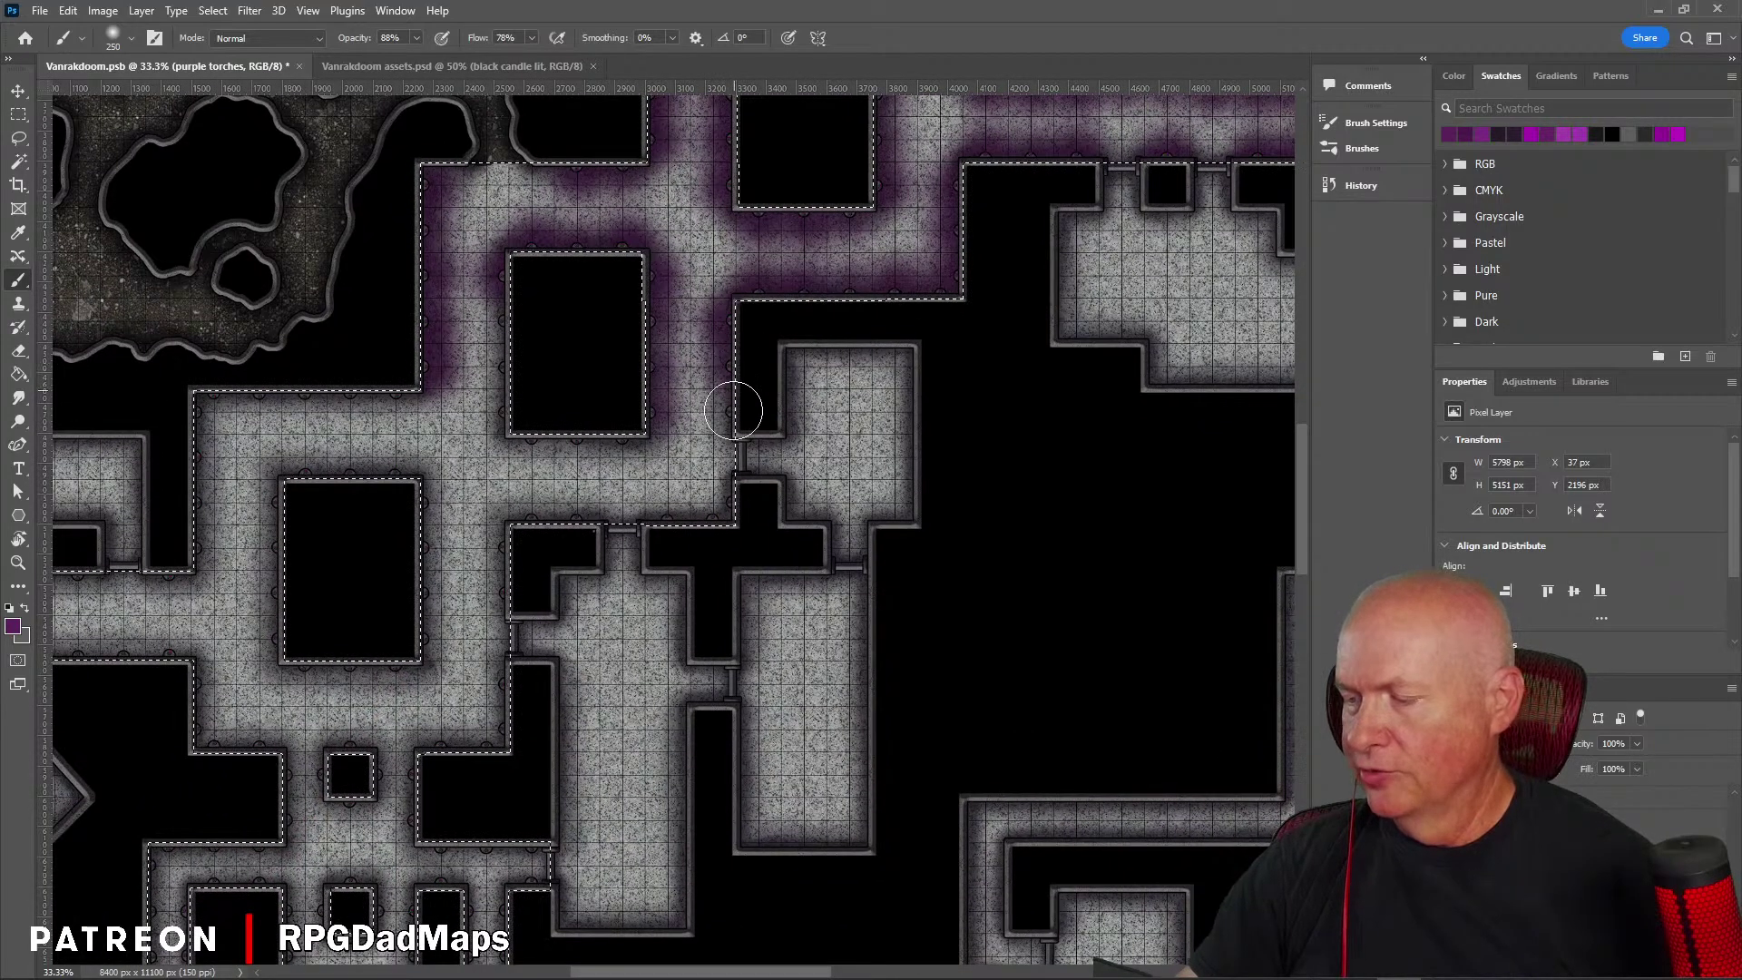
mouse_move(733, 411)
mouse_down()
mouse_move(737, 492)
mouse_move(712, 517)
mouse_move(531, 512)
mouse_up()
mouse_move(545, 433)
mouse_down()
mouse_move(583, 427)
mouse_move(623, 451)
mouse_move(656, 367)
mouse_up()
mouse_move(503, 361)
mouse_down()
mouse_move(499, 313)
mouse_move(501, 328)
mouse_up()
Step: Paint purple along the outer northwest walls around the third block and around all four sides of that block
mouse_move(498, 410)
mouse_down()
mouse_move(415, 387)
mouse_move(400, 405)
mouse_move(218, 398)
mouse_move(207, 416)
mouse_move(207, 558)
mouse_move(307, 466)
mouse_move(396, 464)
mouse_move(435, 509)
mouse_up()
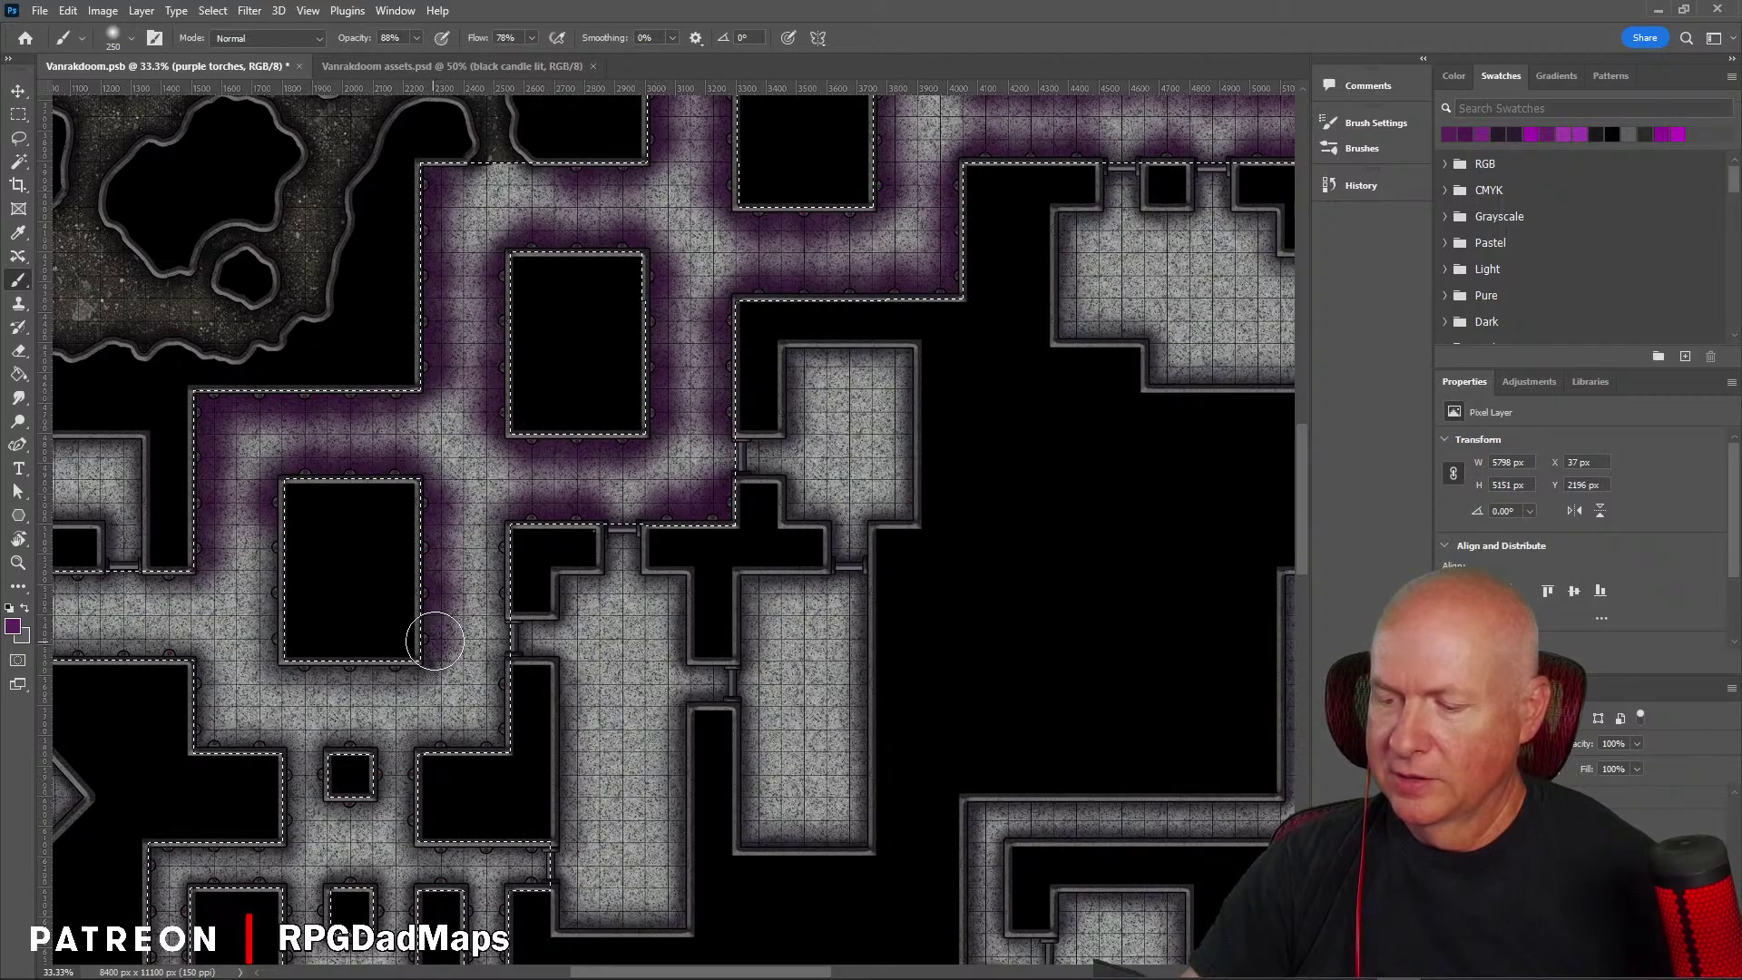
mouse_move(398, 681)
mouse_down()
mouse_move(307, 679)
mouse_move(275, 647)
mouse_move(272, 551)
mouse_up()
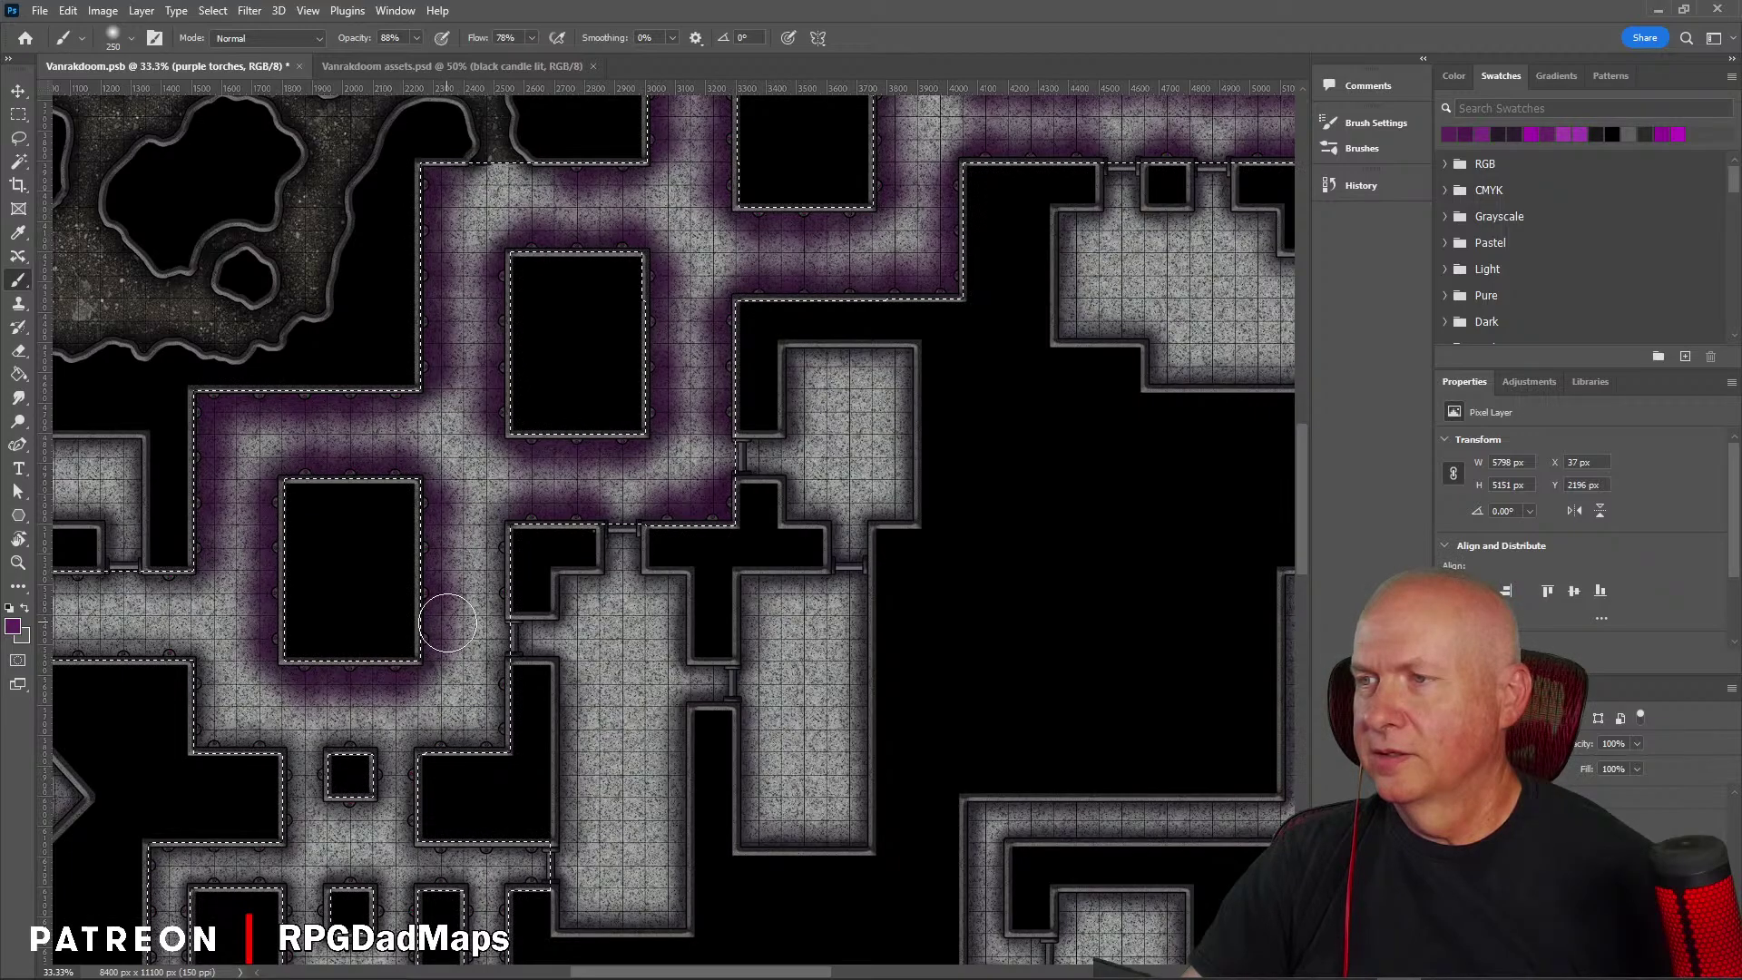
Step: Paint purple from the third block's southeast walls past the upper small pillars and around the narrow eastern passage of the southern hall
key(space)
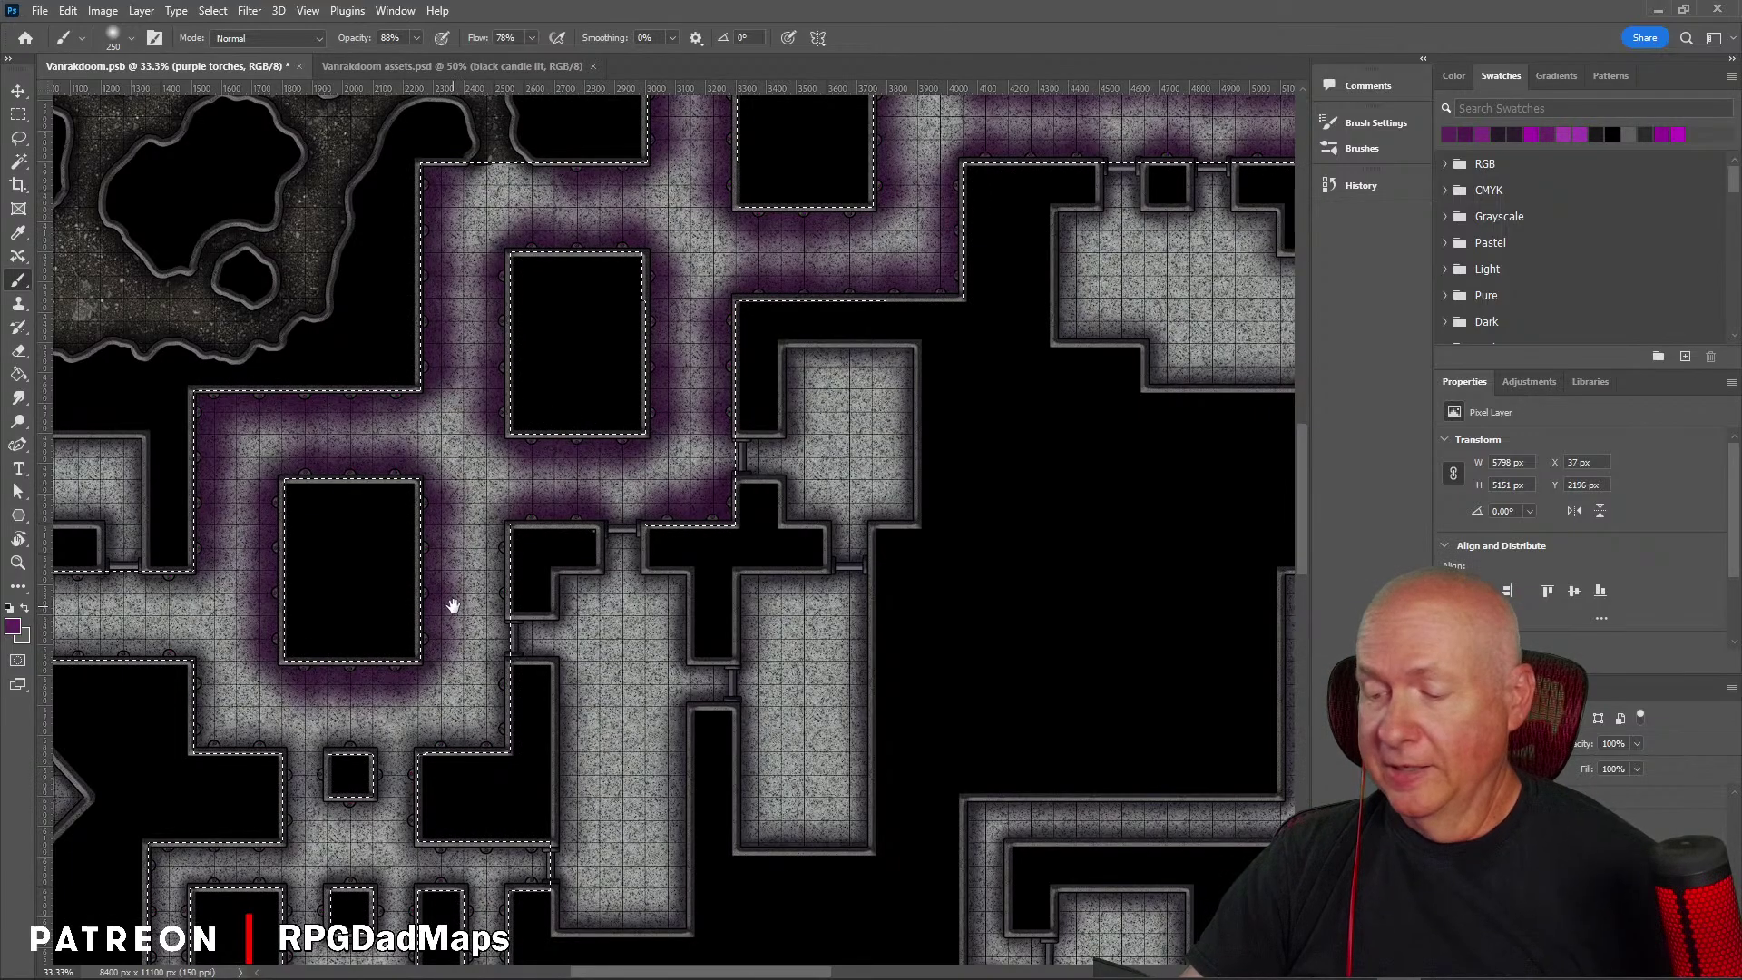
mouse_move(477, 587)
mouse_down()
mouse_move(591, 466)
mouse_move(782, 342)
mouse_move(776, 301)
mouse_move(779, 367)
mouse_up()
mouse_move(776, 433)
mouse_down()
mouse_move(760, 494)
mouse_move(624, 492)
mouse_move(657, 527)
mouse_move(586, 528)
mouse_move(619, 568)
mouse_move(680, 526)
mouse_move(680, 578)
mouse_move(619, 627)
mouse_move(657, 663)
mouse_move(713, 635)
mouse_move(719, 605)
mouse_move(804, 611)
mouse_move(794, 642)
mouse_move(743, 668)
mouse_move(775, 756)
mouse_move(771, 715)
mouse_move(738, 798)
mouse_move(771, 797)
mouse_move(778, 835)
mouse_move(715, 859)
mouse_up()
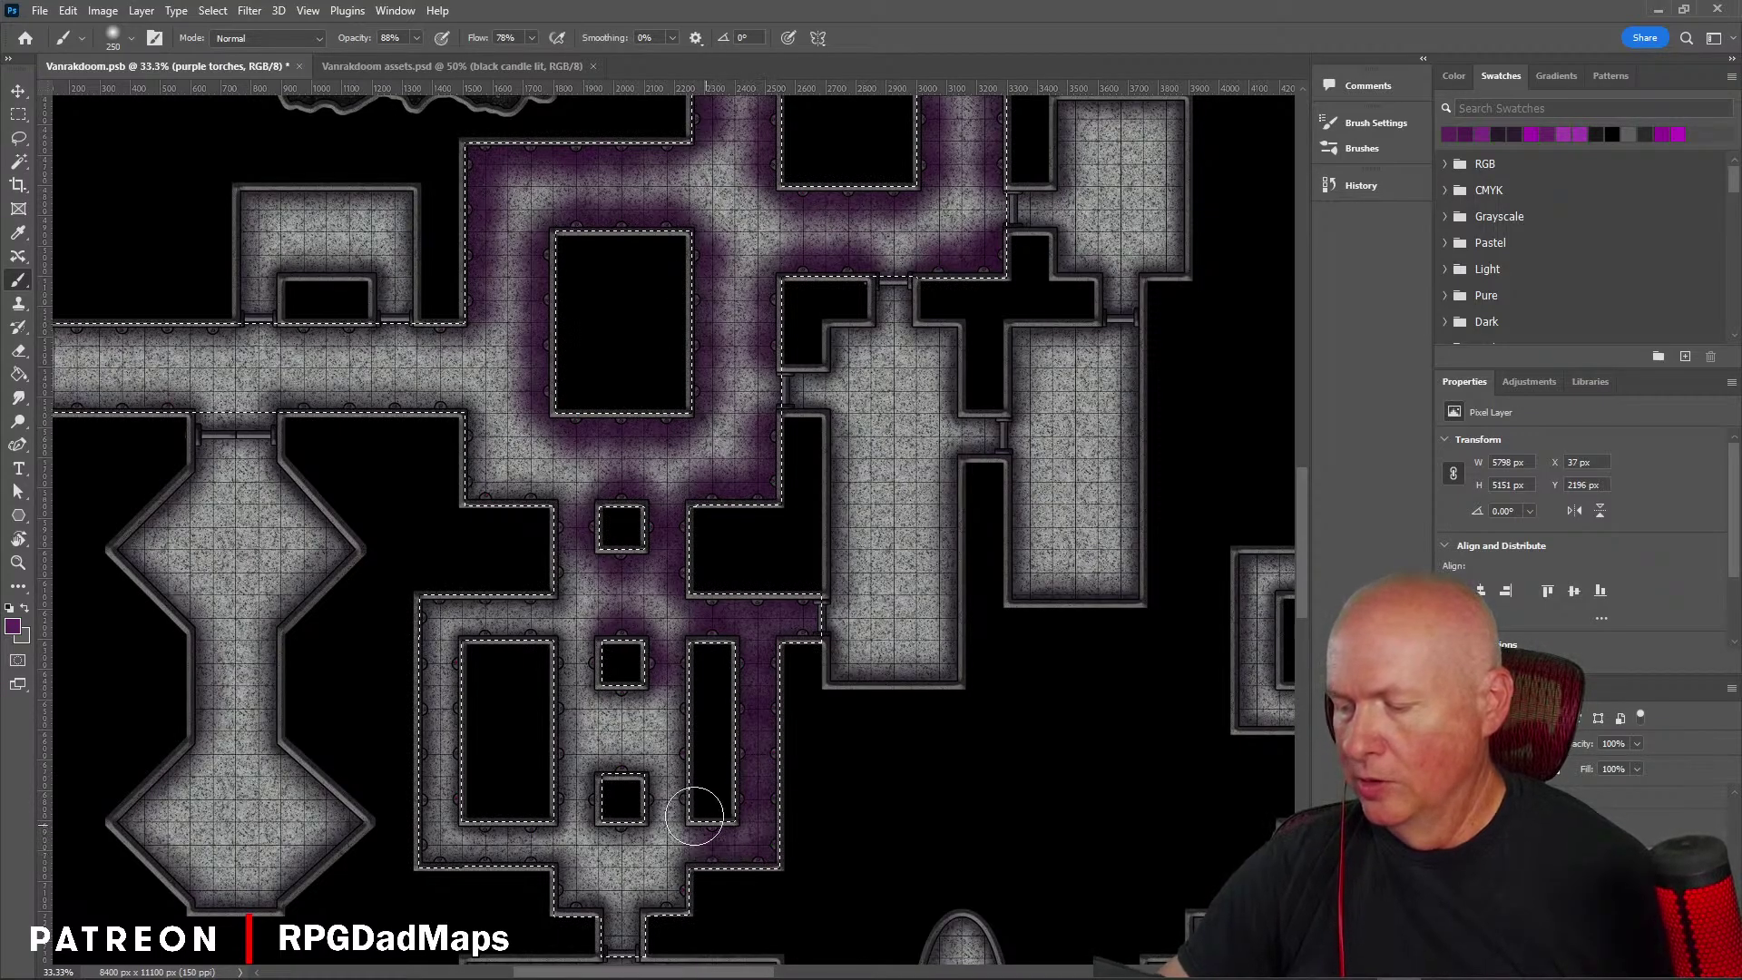
drag(680, 800, 679, 663)
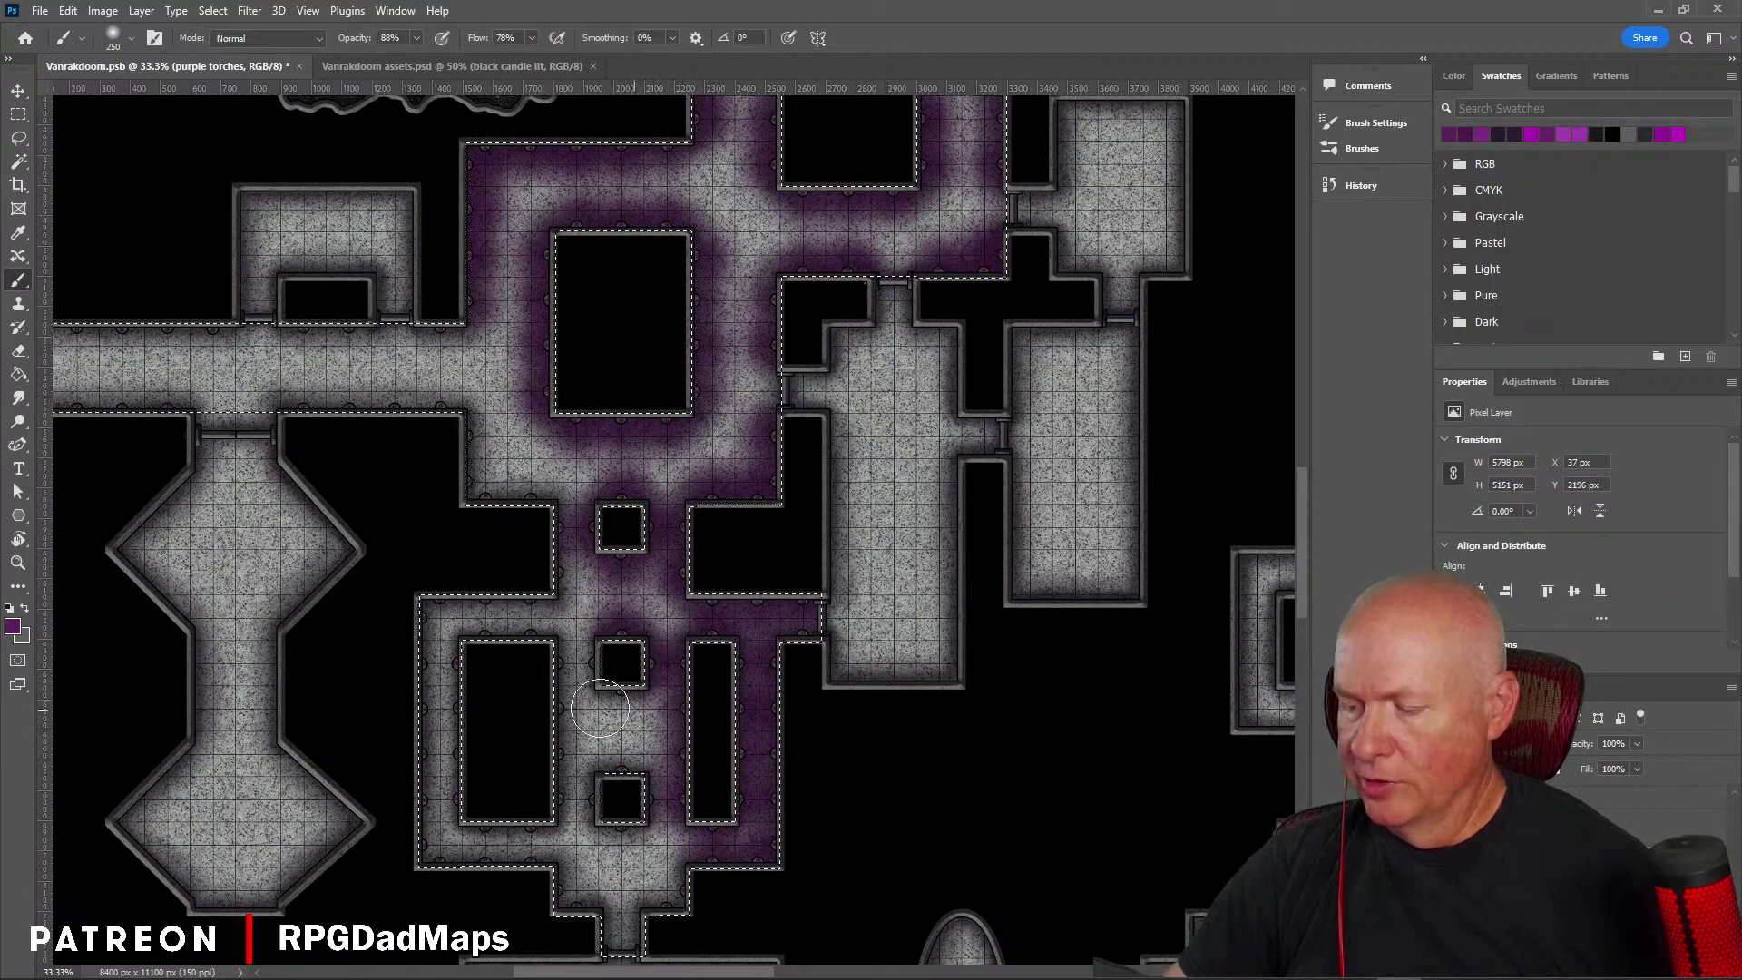
Step: Paint purple along the southwest corner walls below the third block and along the walls of the western dead-end hall
mouse_move(600, 708)
mouse_down()
mouse_move(589, 648)
mouse_move(590, 666)
mouse_move(621, 633)
mouse_move(623, 709)
mouse_move(666, 653)
mouse_move(795, 619)
mouse_up()
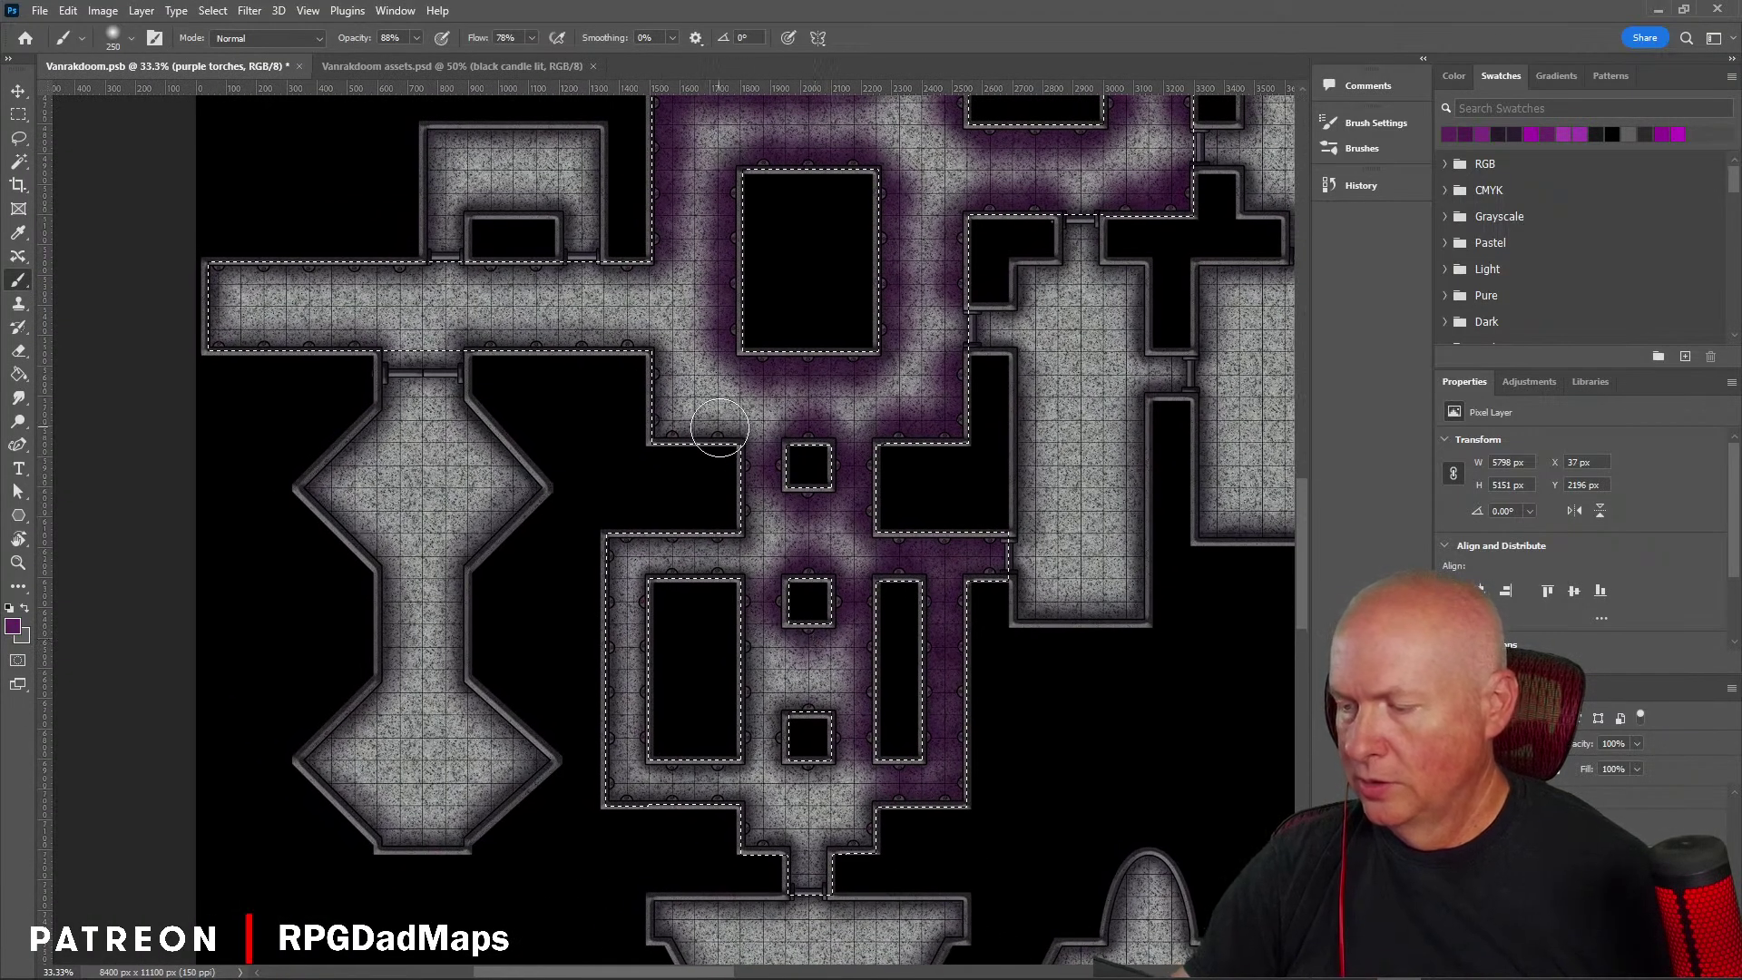
mouse_move(720, 427)
mouse_down()
mouse_move(660, 416)
mouse_move(663, 370)
mouse_move(636, 338)
mouse_move(220, 341)
mouse_move(228, 267)
mouse_move(218, 278)
mouse_move(626, 274)
mouse_move(676, 338)
mouse_up()
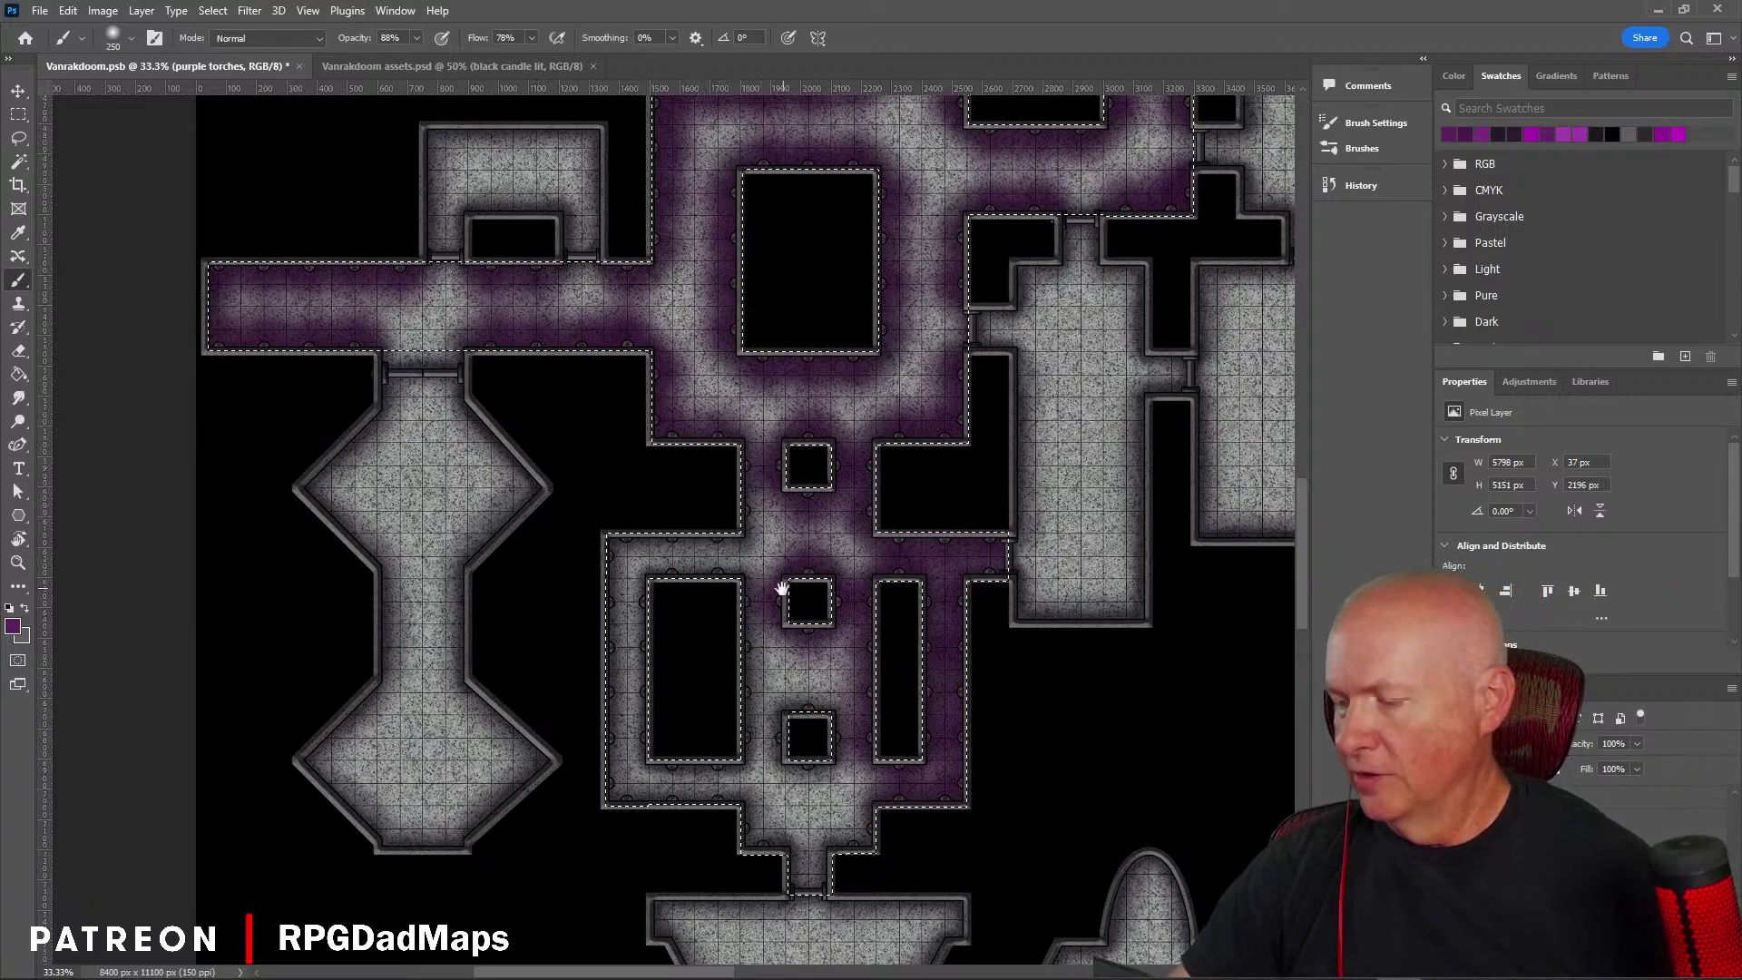
Step: Paint purple through the southern hall's northwest passage and down the narrow passage west of the wide rectangular block
drag(781, 588, 578, 428)
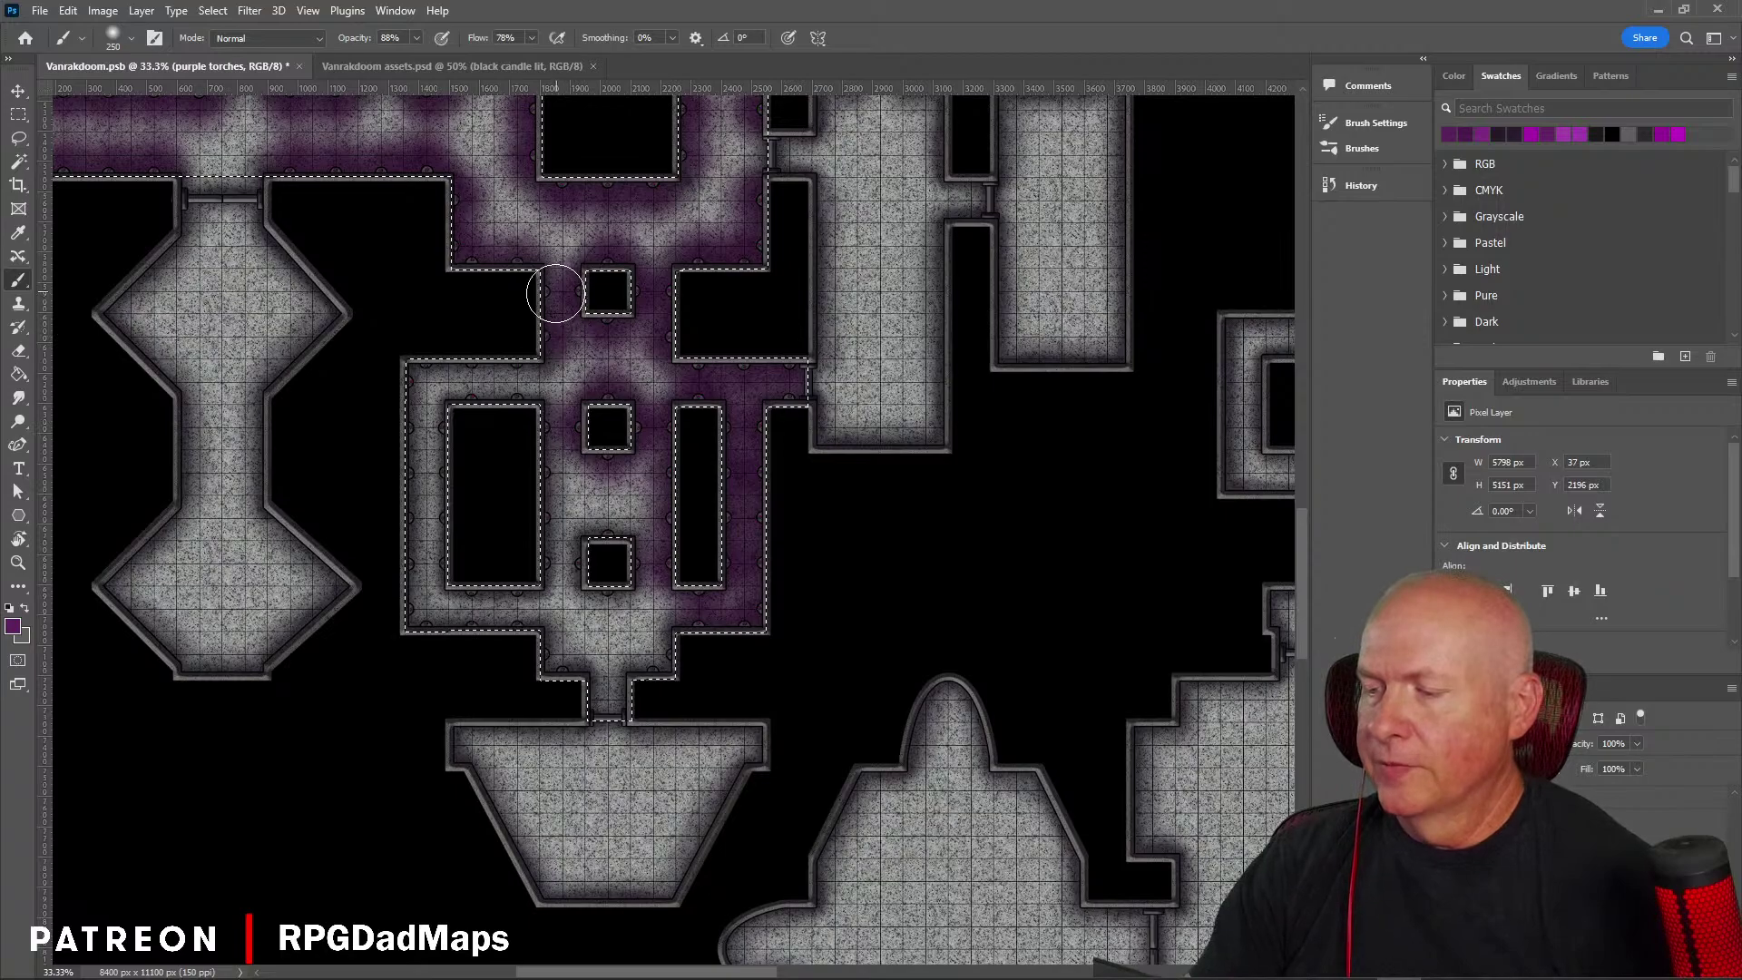
click(475, 370)
click(430, 368)
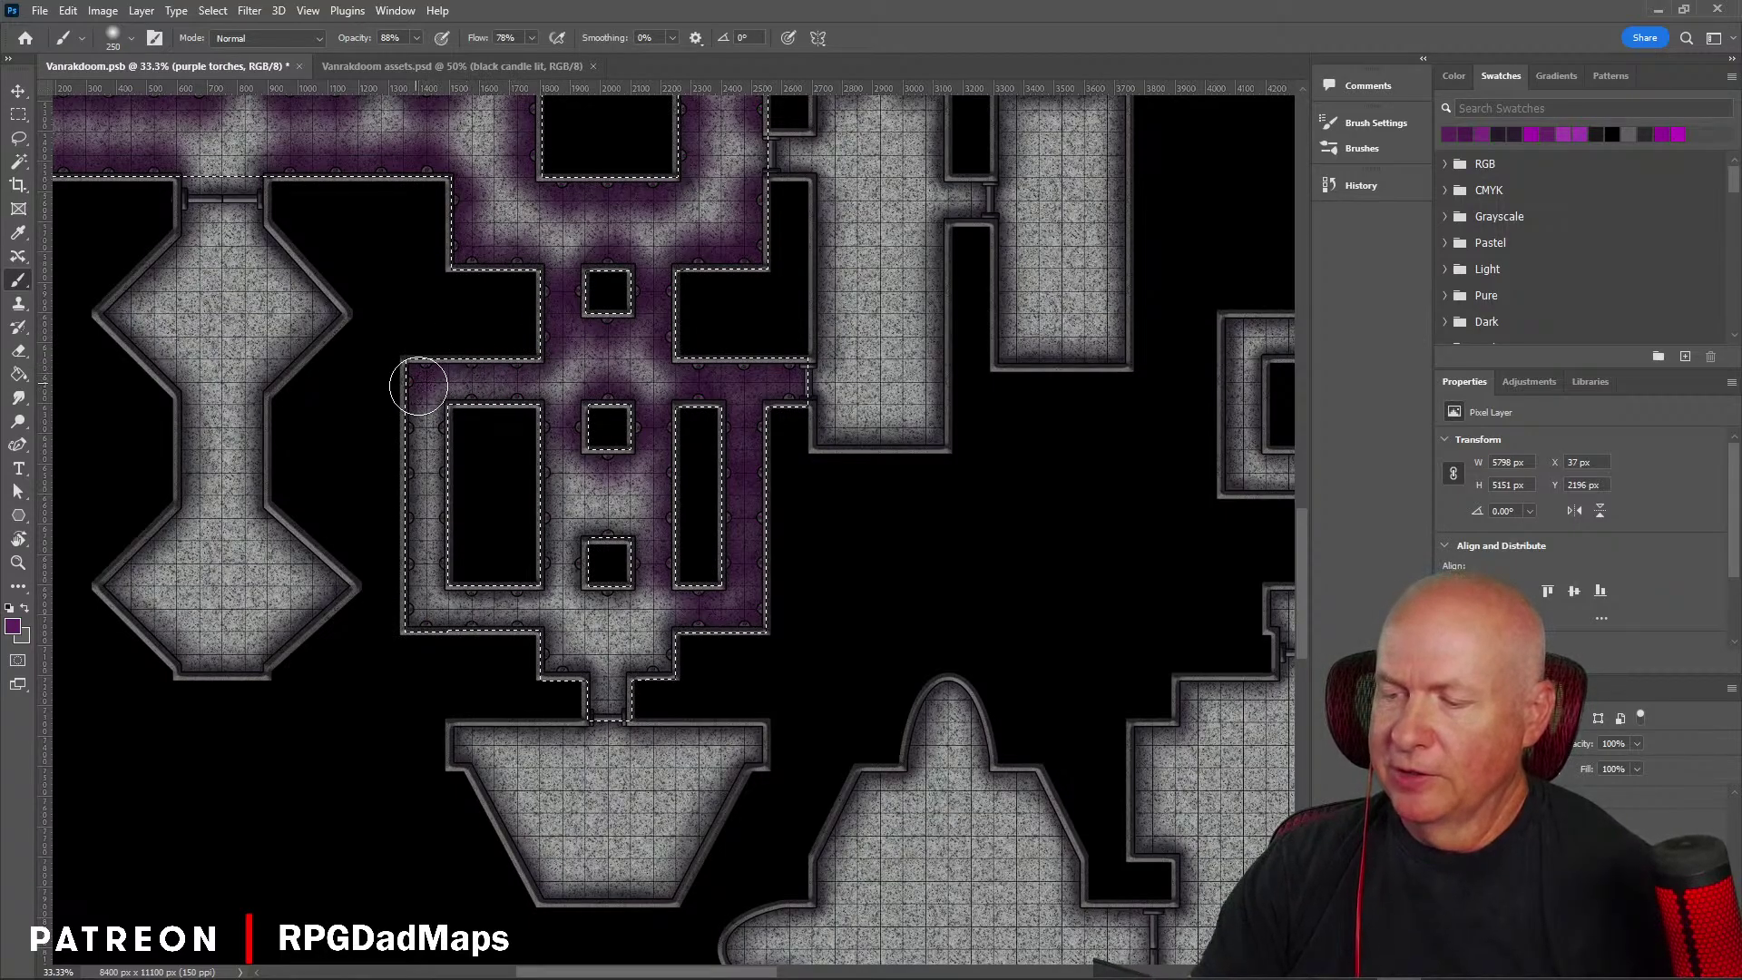
click(438, 429)
click(472, 392)
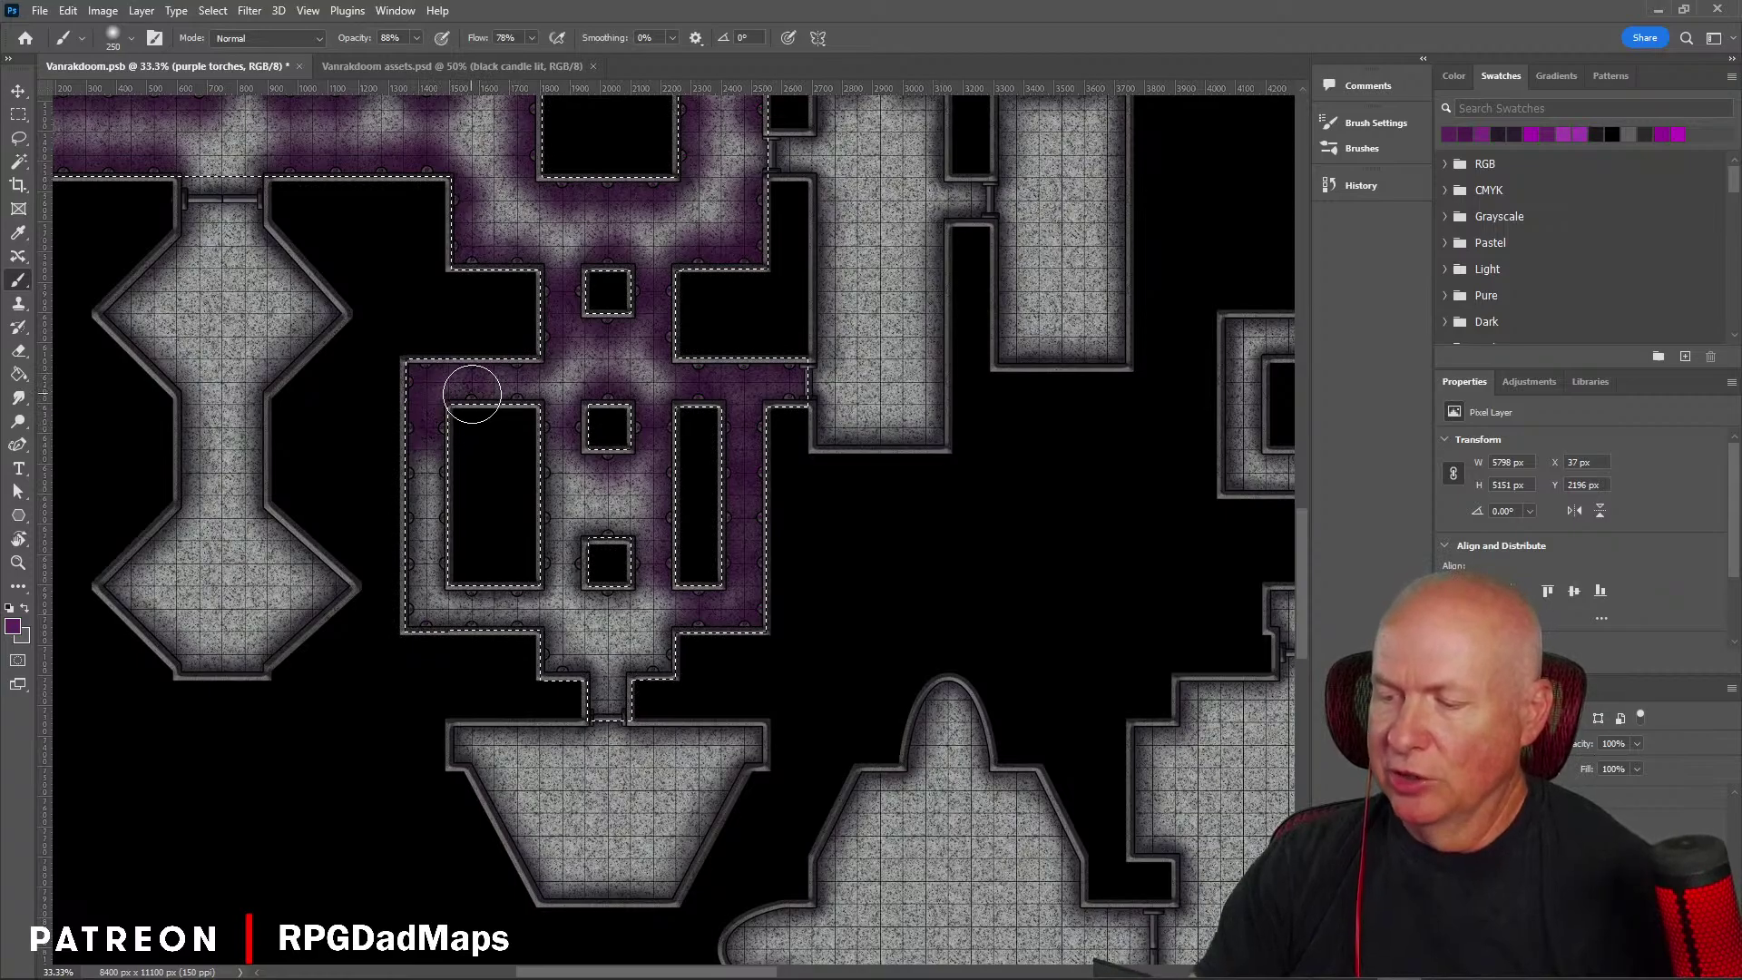
click(518, 391)
click(434, 473)
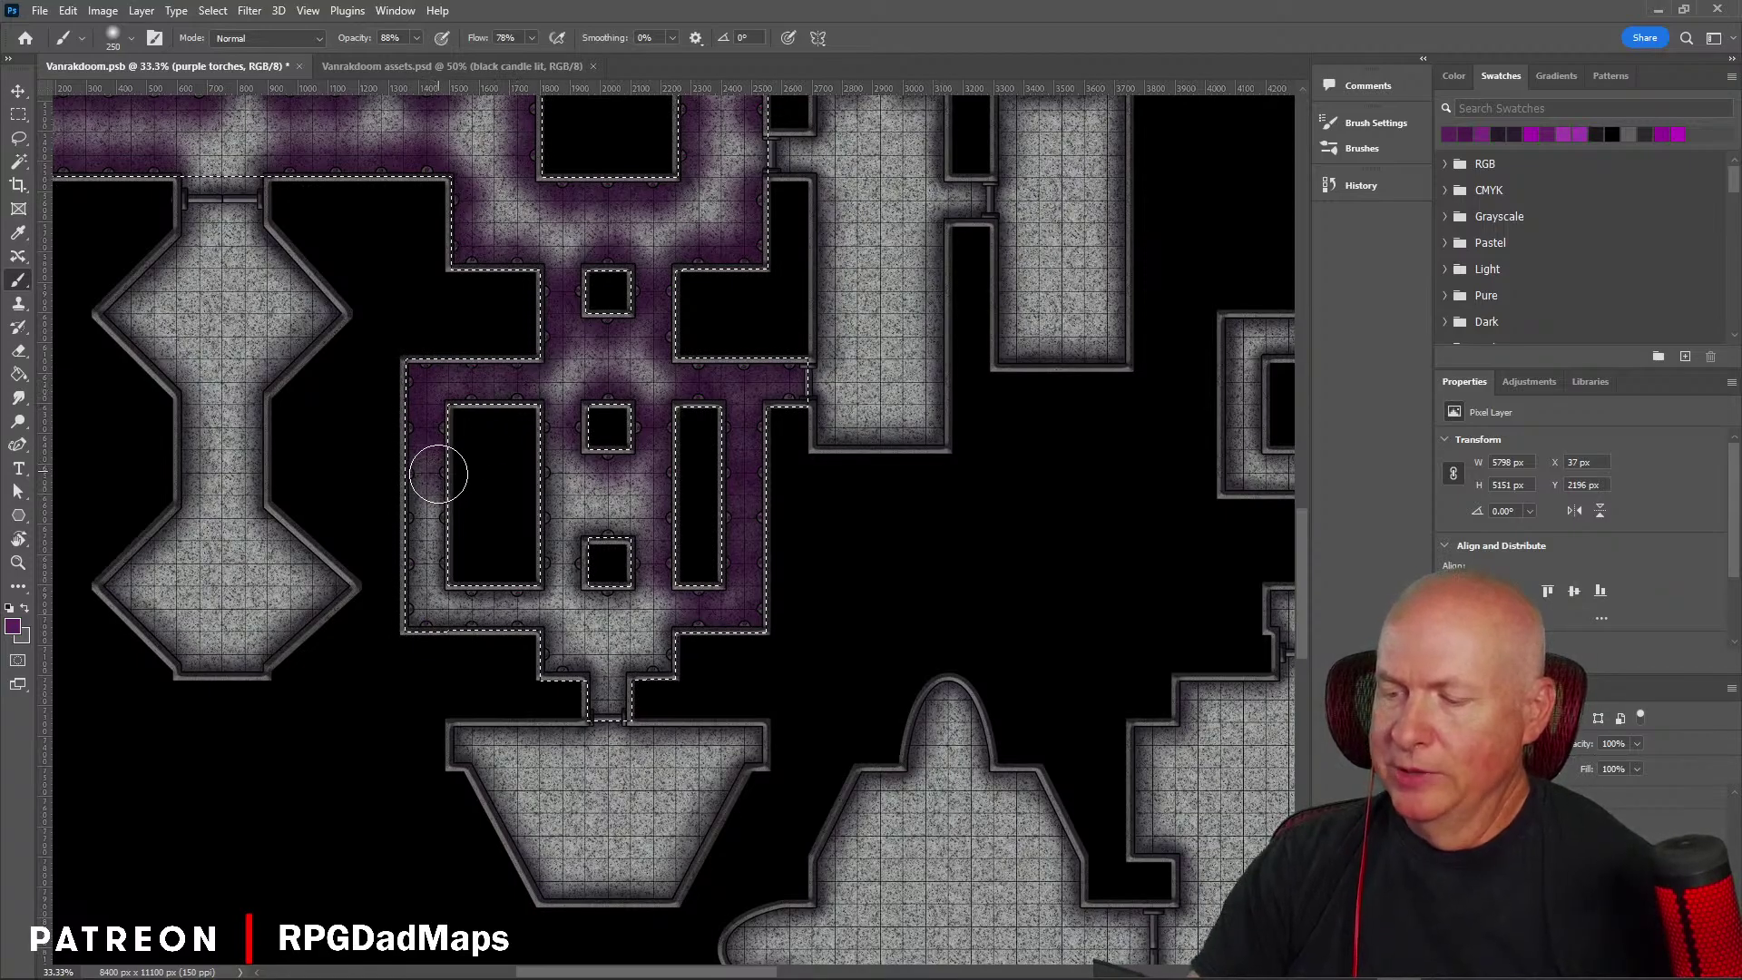
click(417, 519)
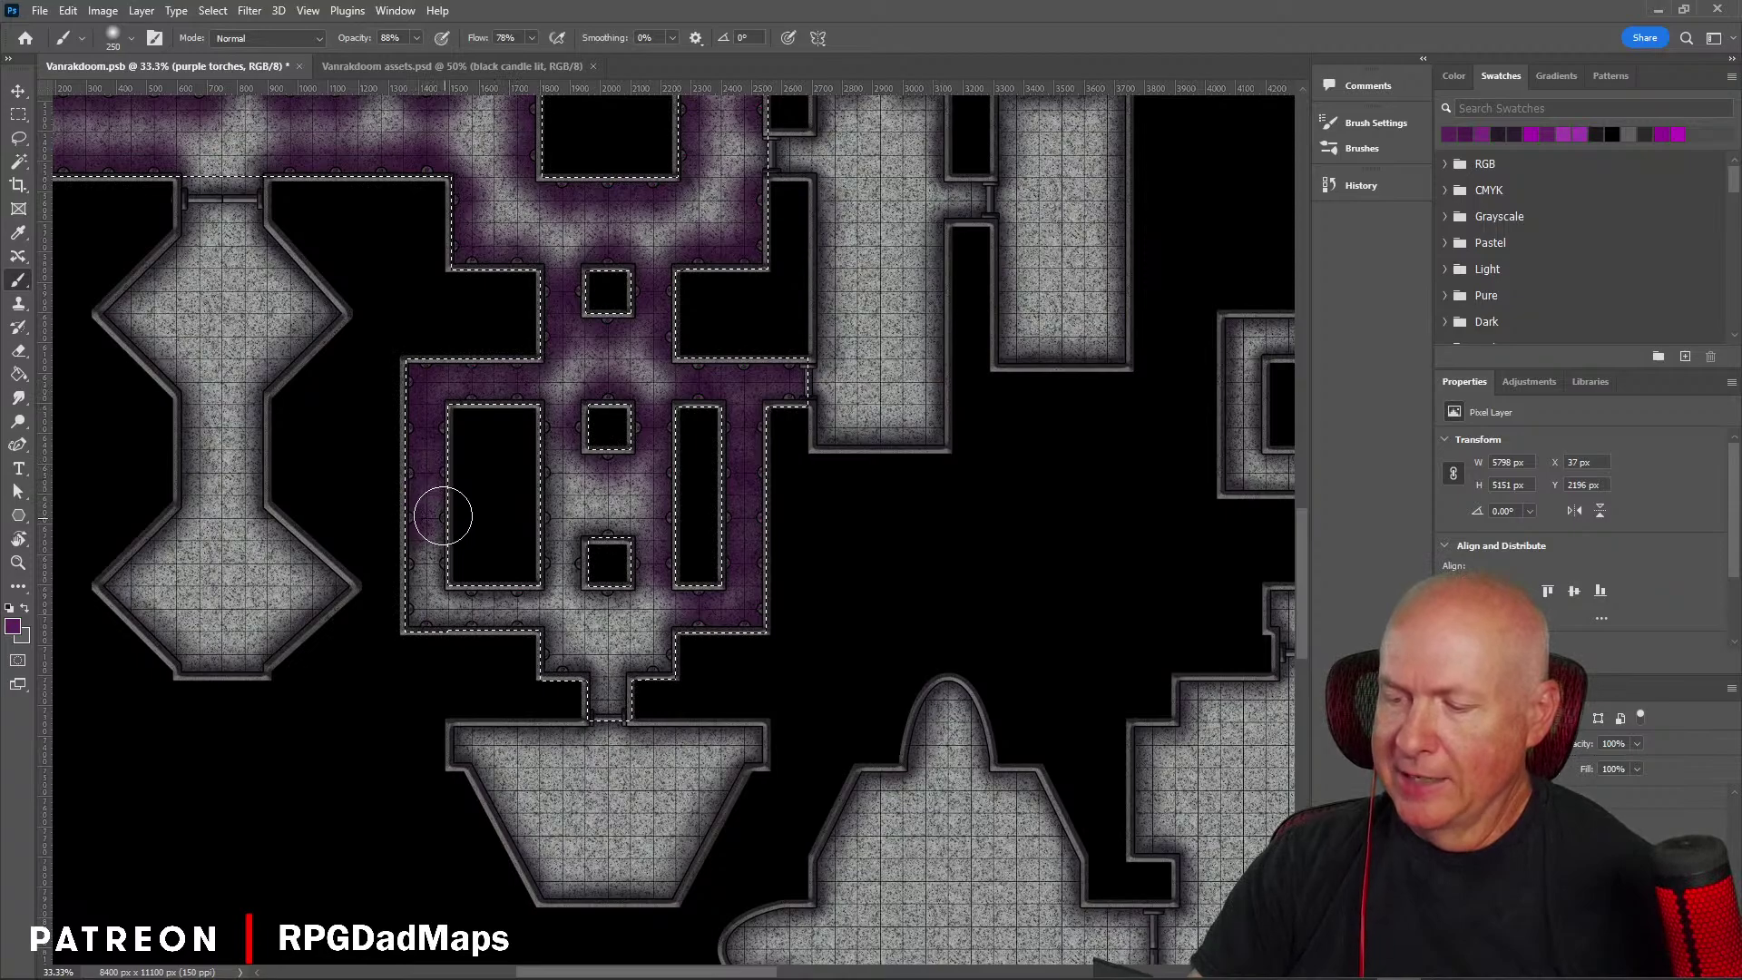
click(417, 565)
click(437, 562)
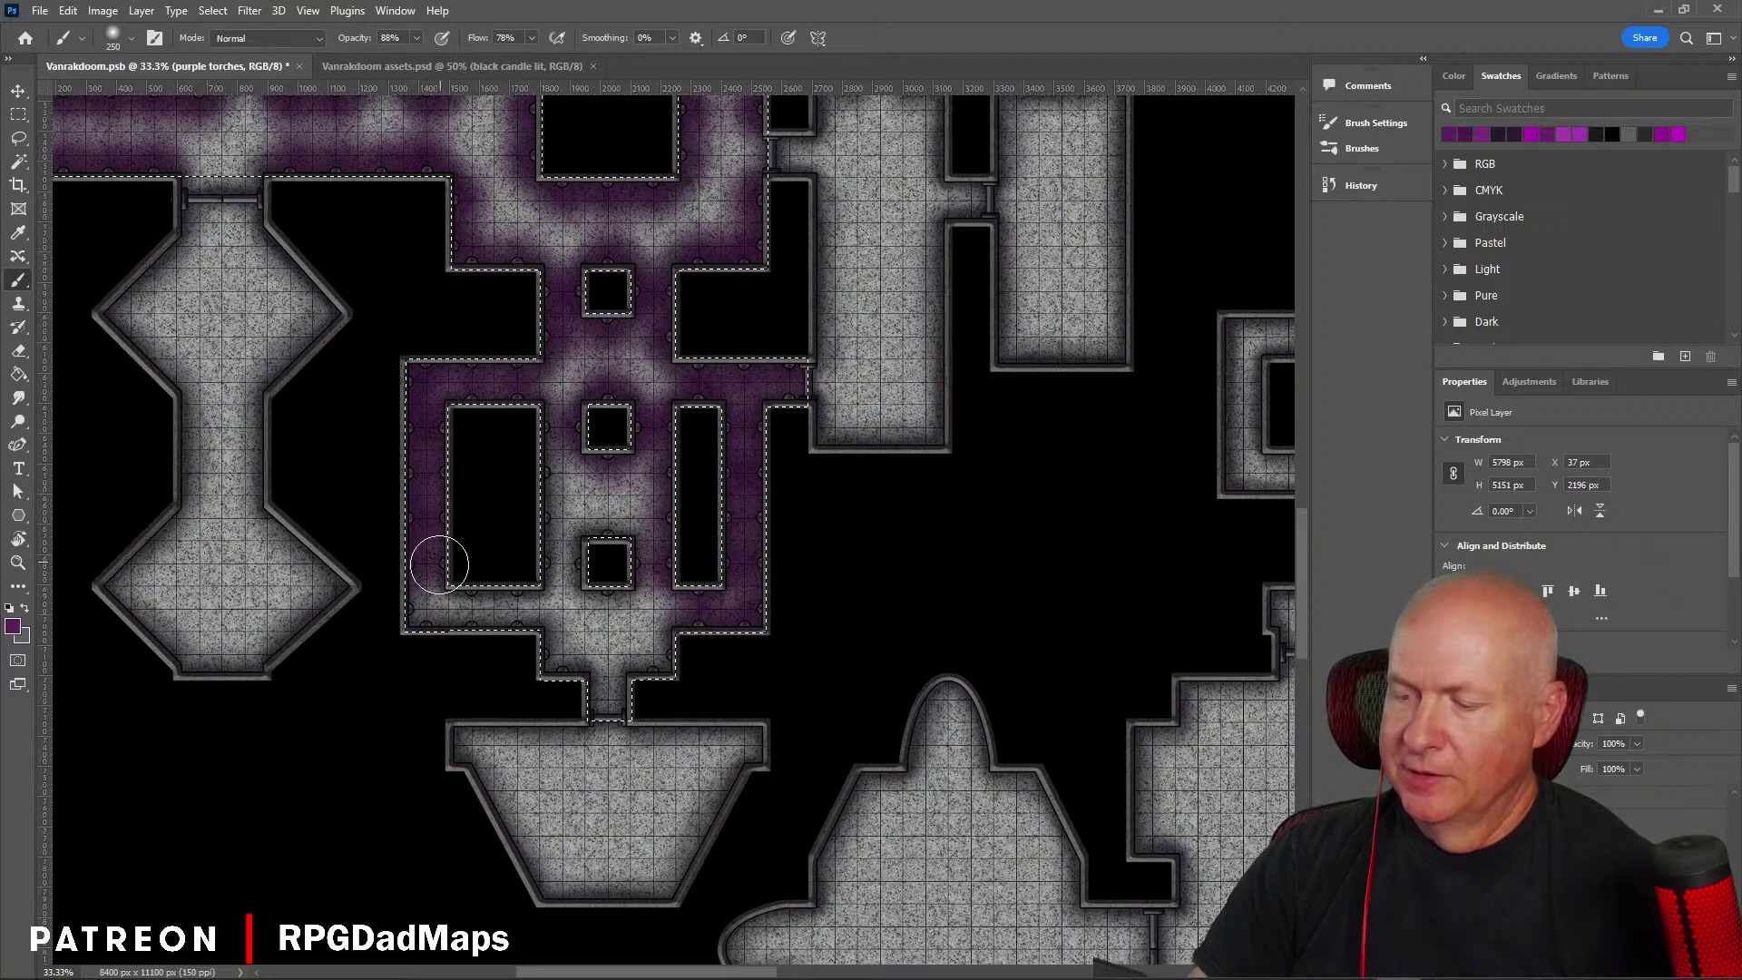
Step: Paint purple around the southwest corner and along the passage south of the wide rectangular block
click(420, 604)
click(429, 623)
click(467, 596)
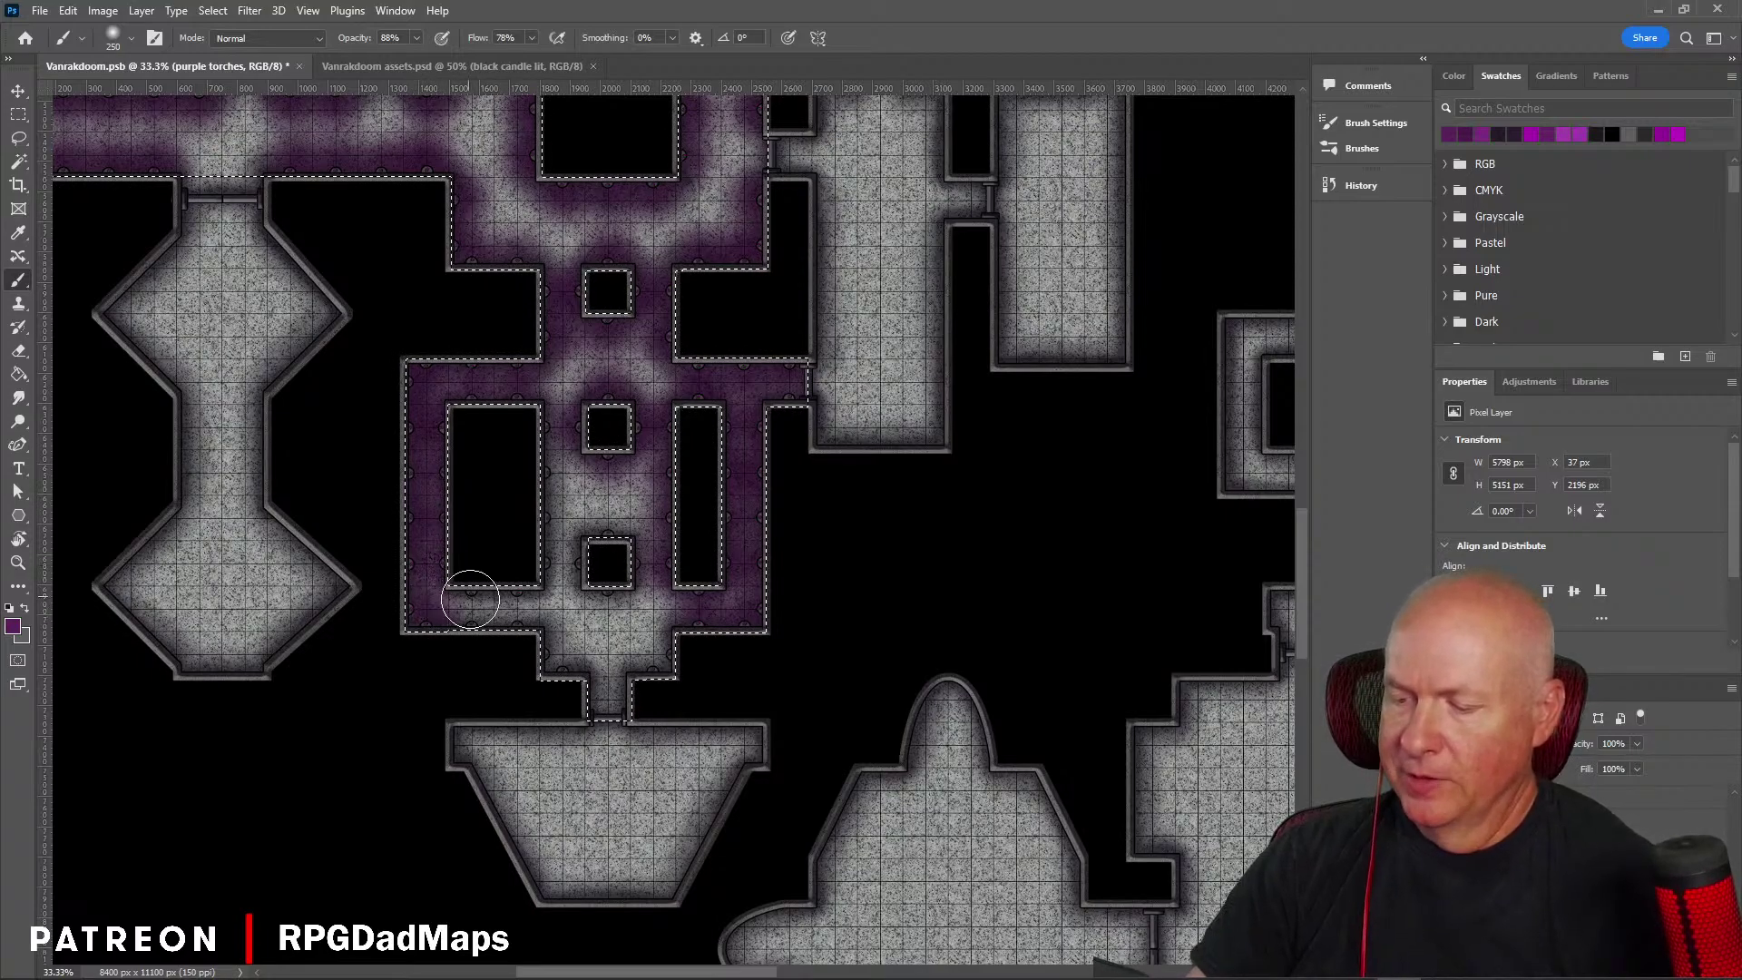
click(517, 596)
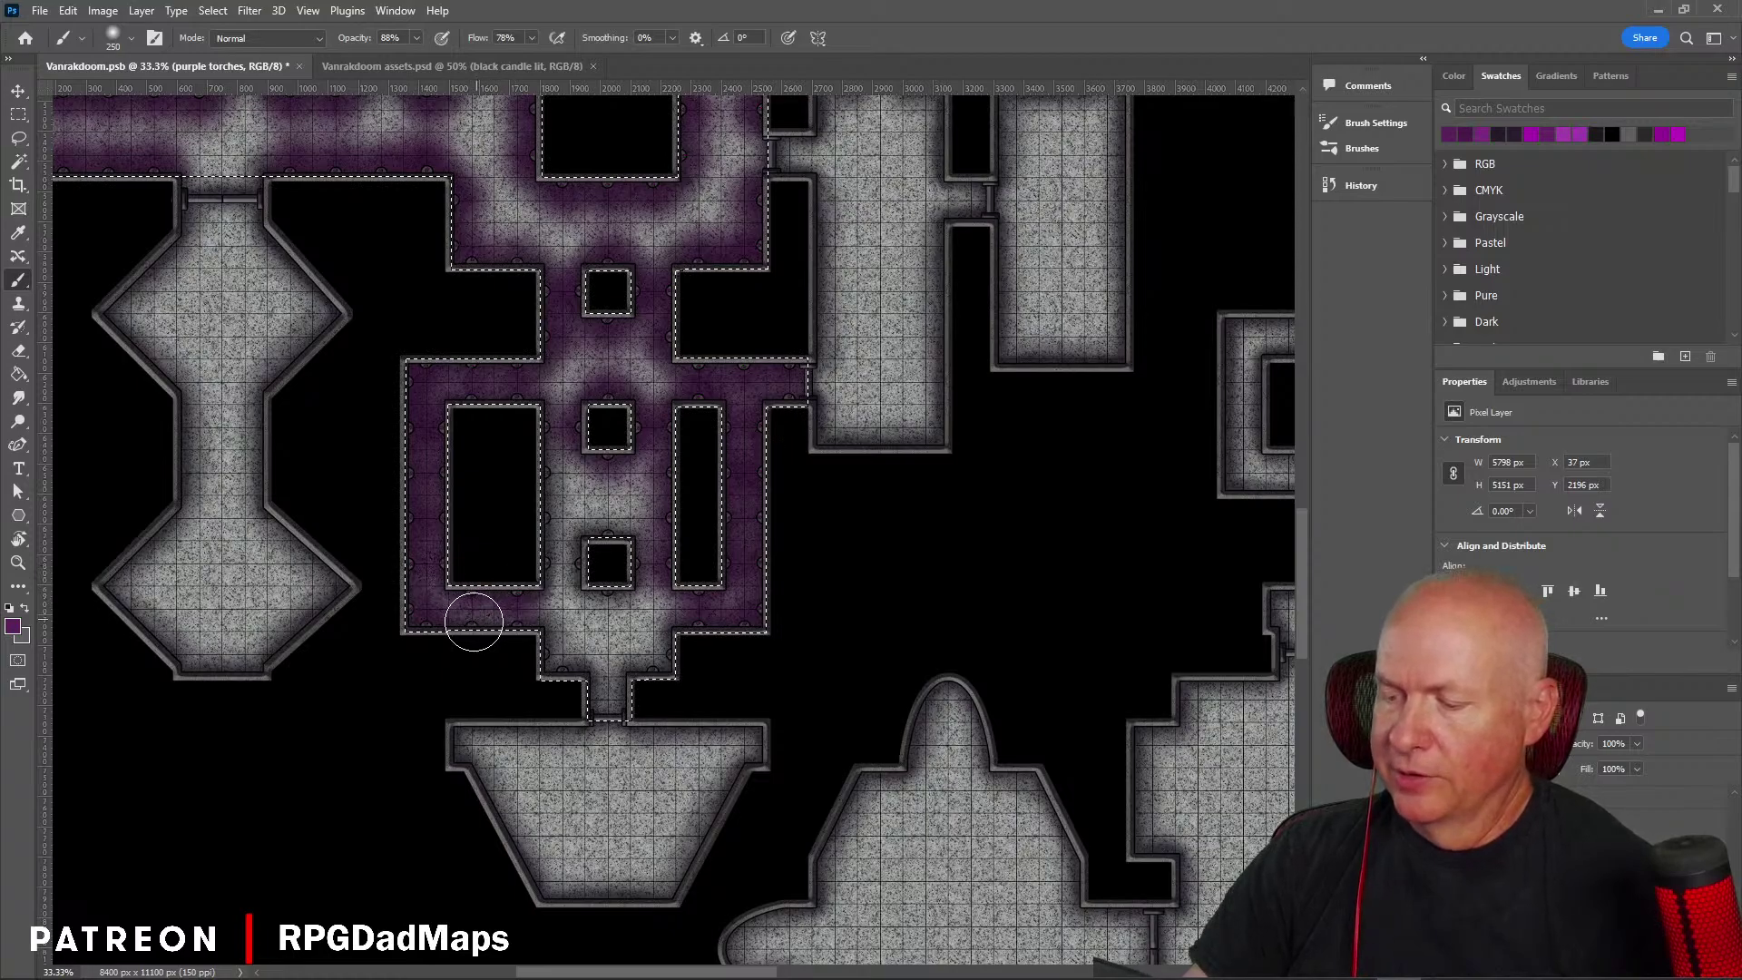
click(481, 612)
click(521, 605)
Step: Paint purple up the west side of the central pillar hall and around the southernmost small pillar
click(562, 554)
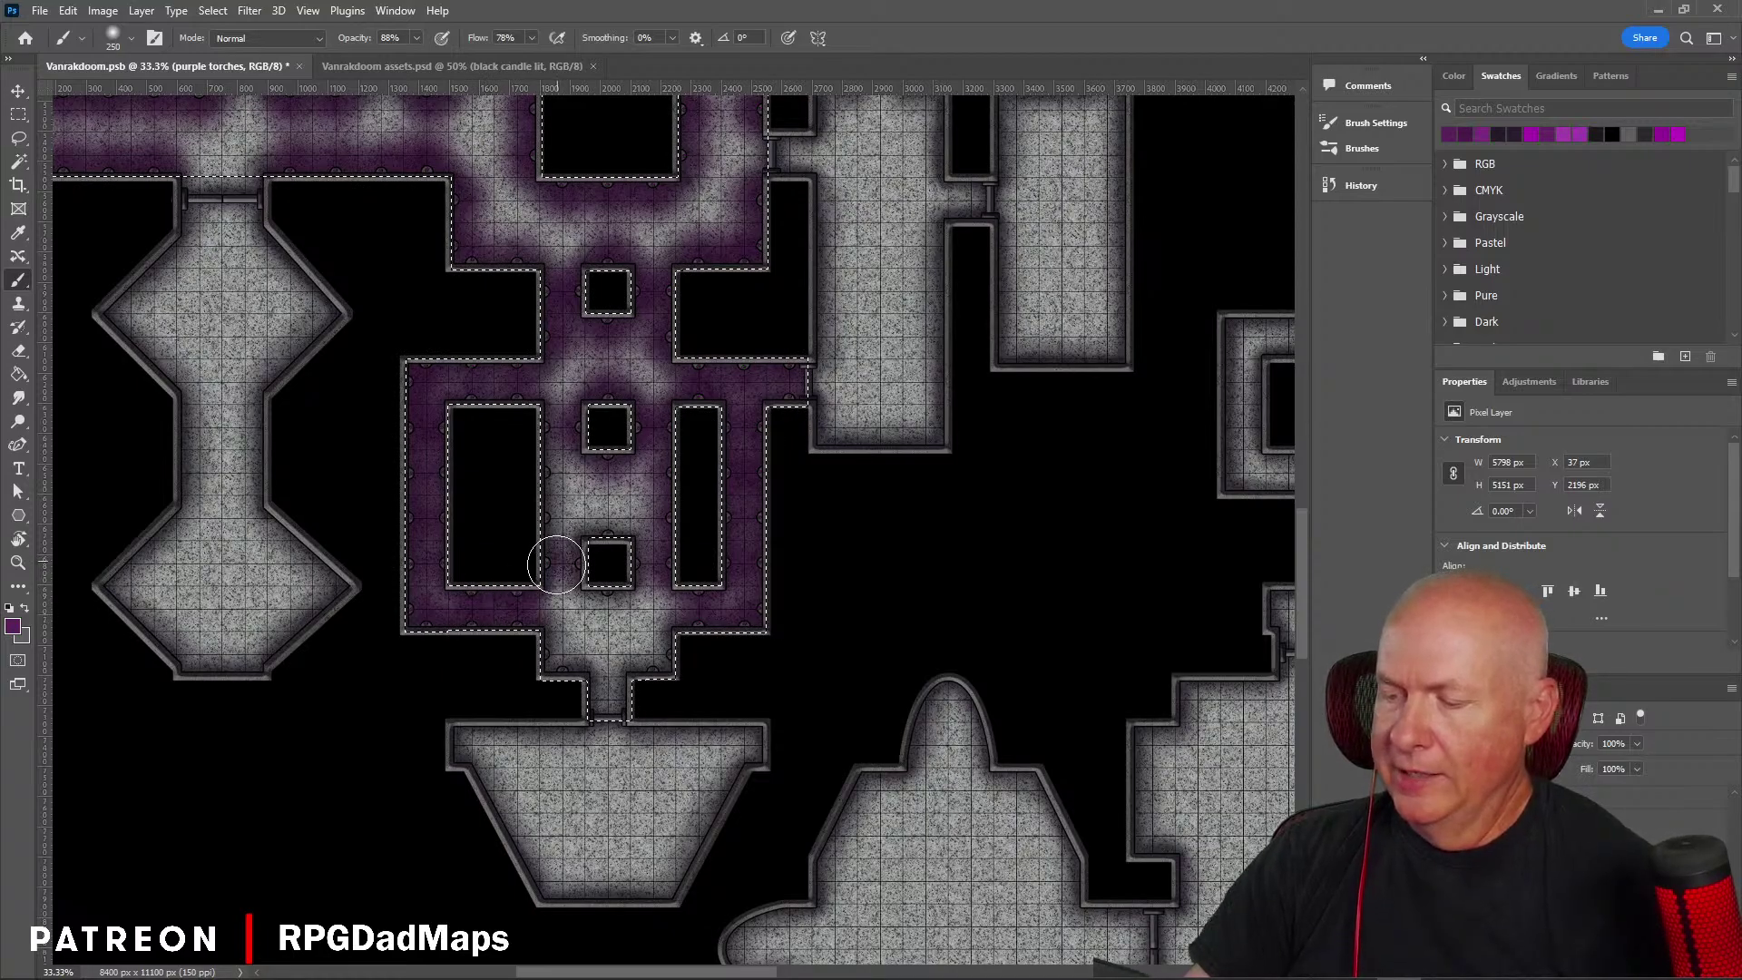
click(556, 509)
click(556, 498)
click(553, 472)
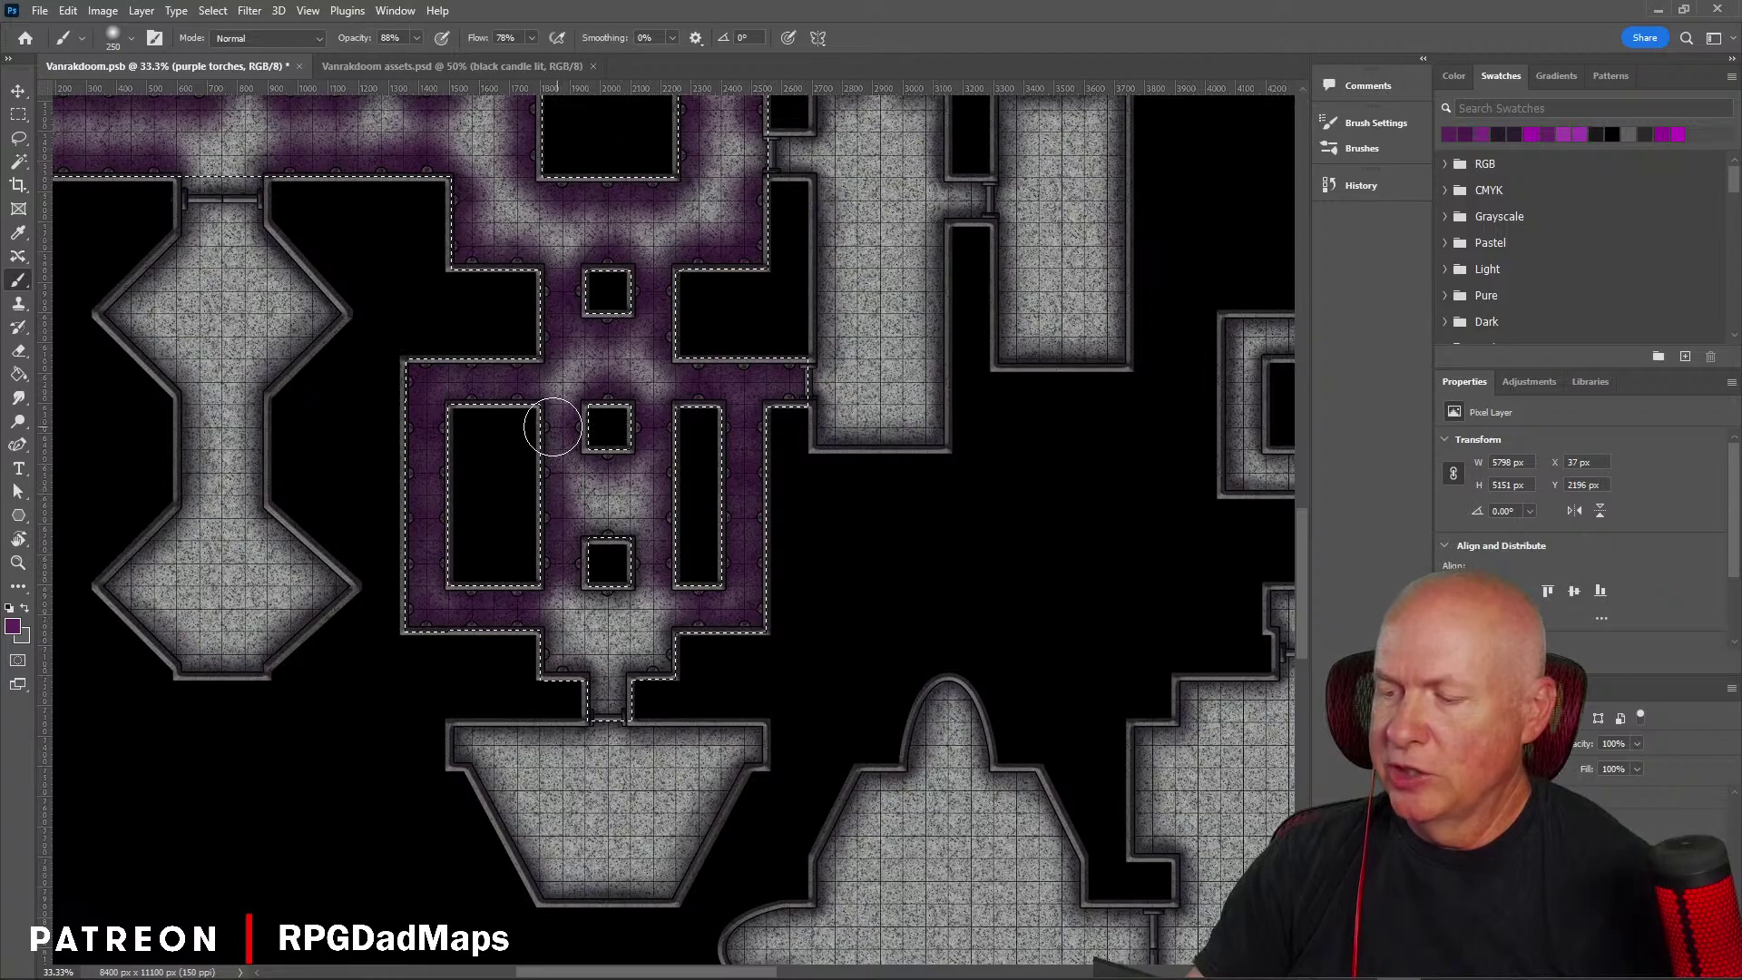
click(553, 426)
click(610, 530)
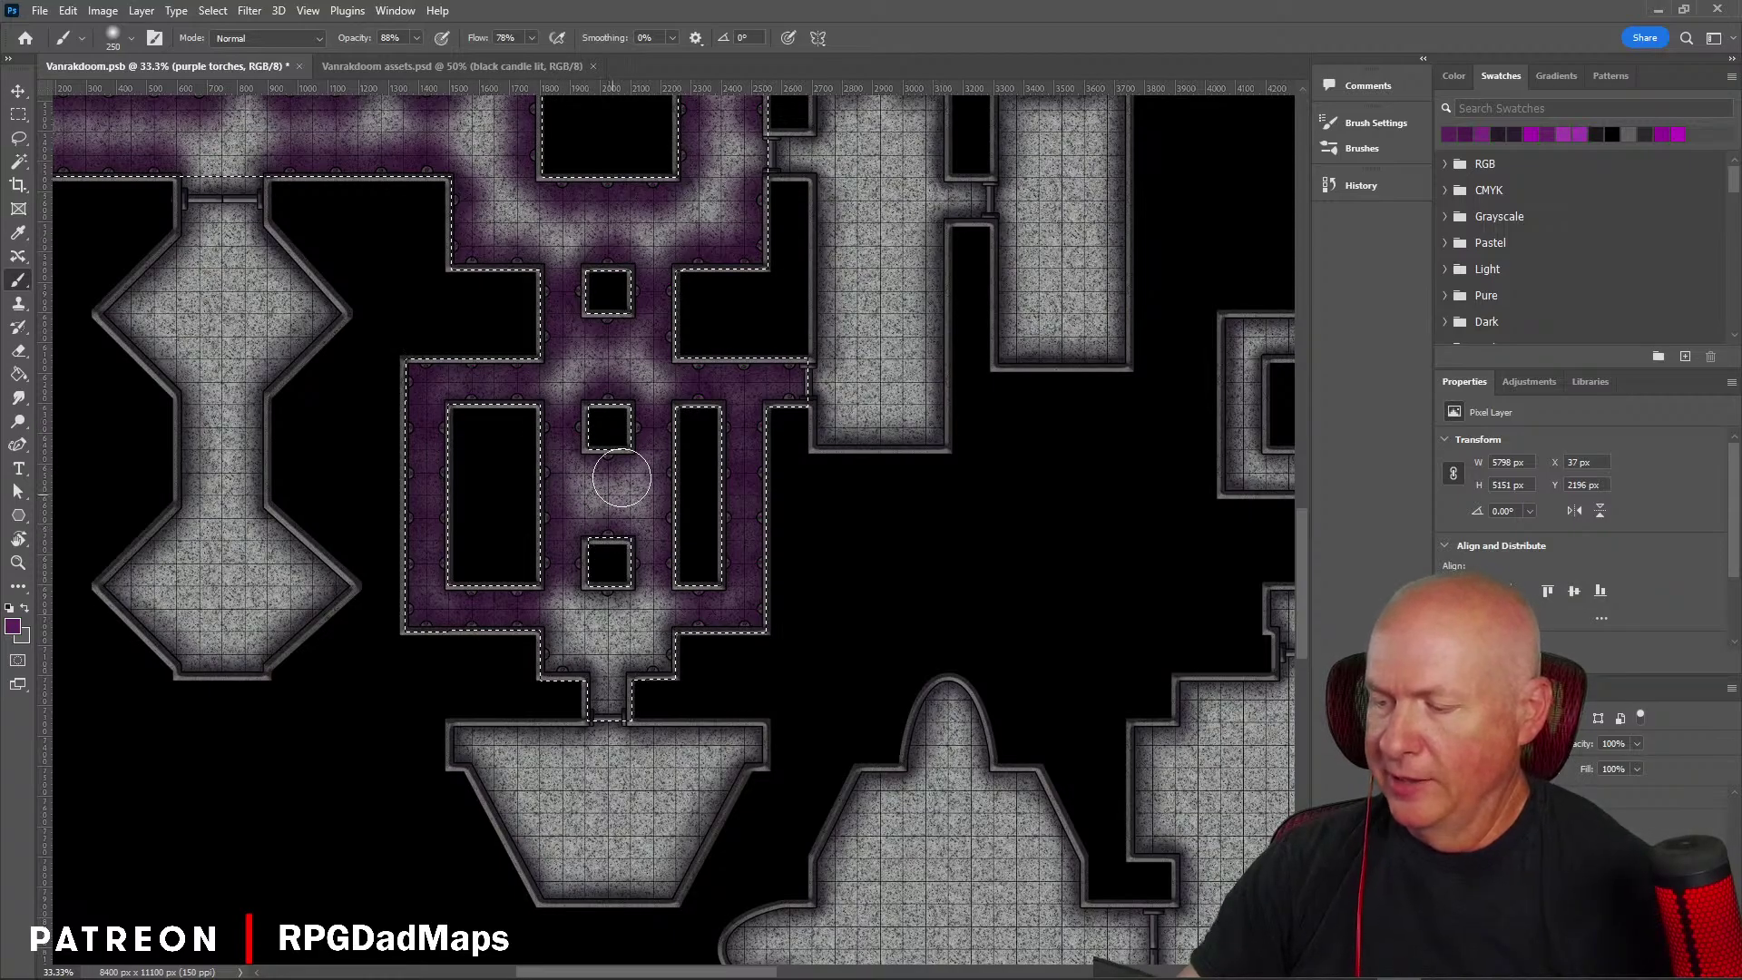
click(611, 509)
click(652, 567)
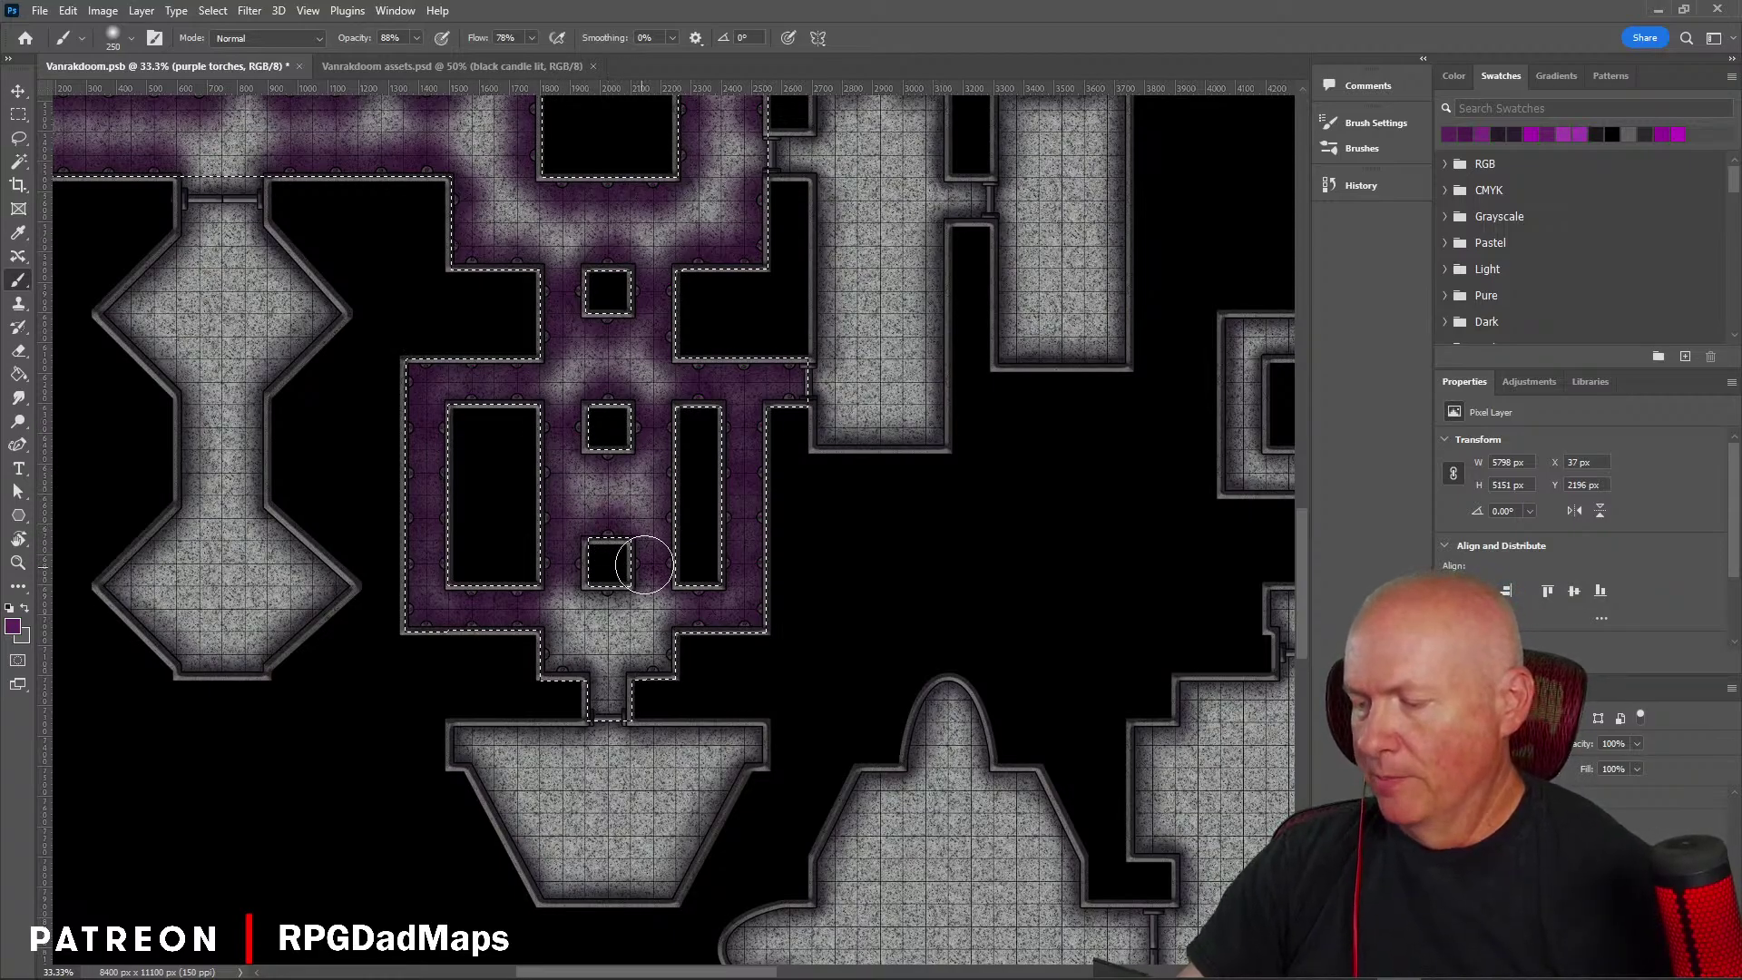
click(608, 603)
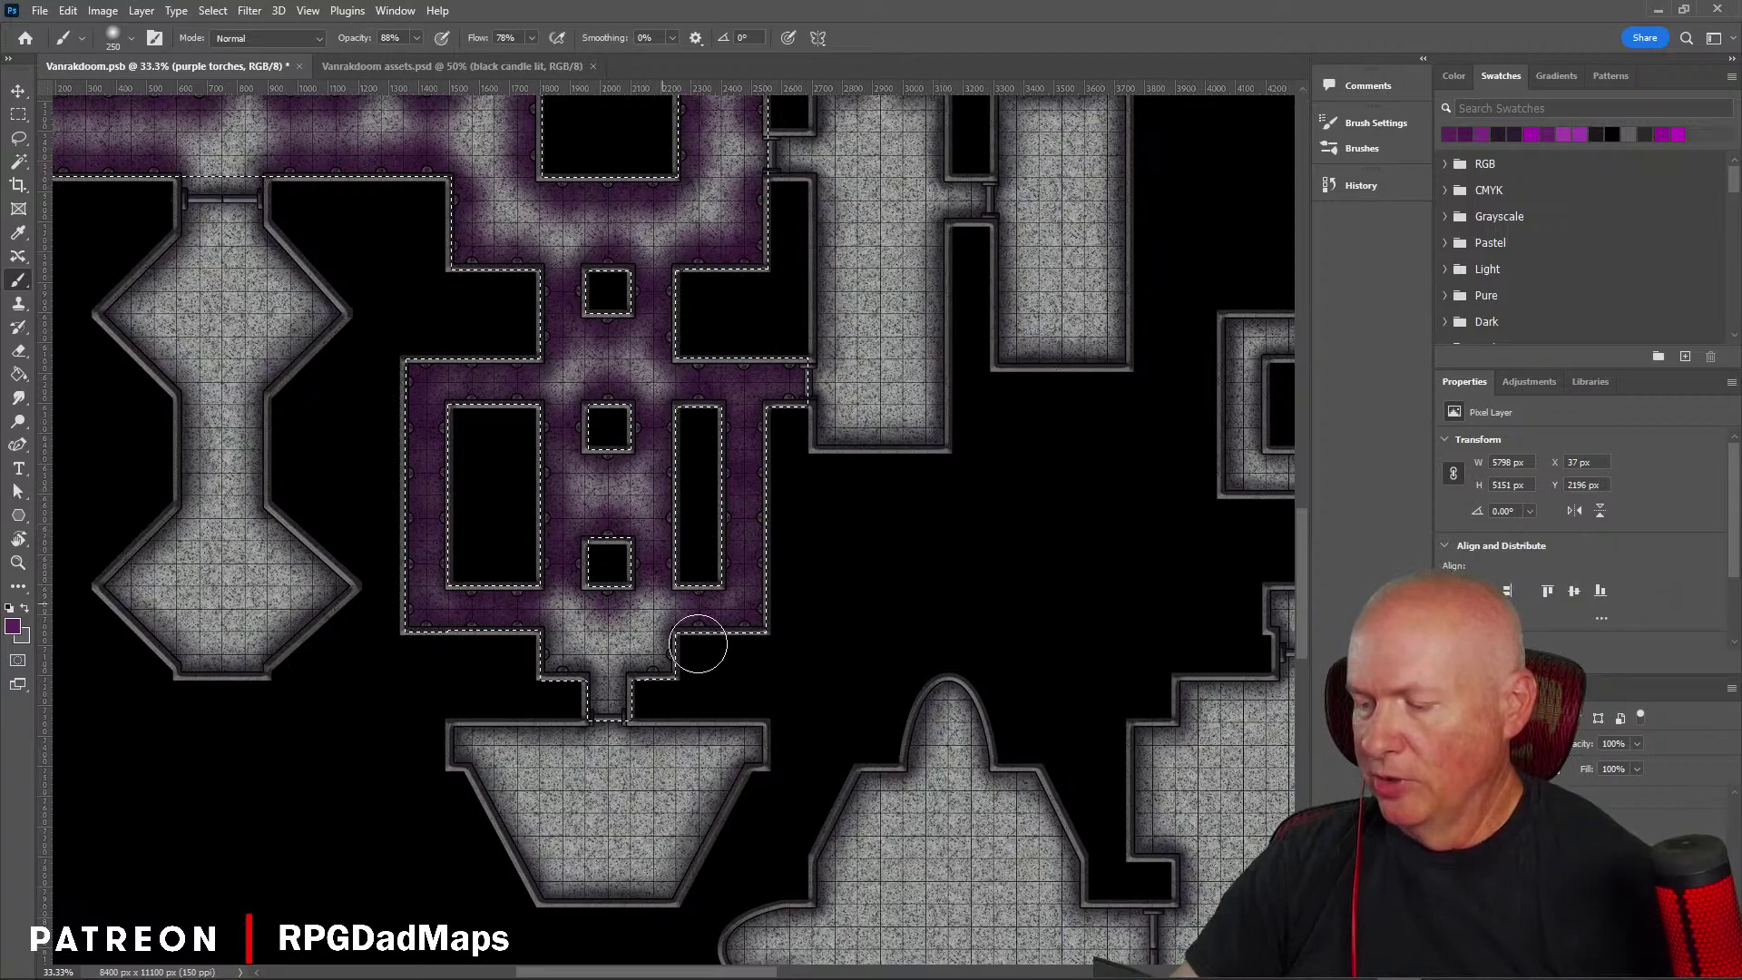
Step: Paint purple in both corners beside the central hall's southern exit
click(570, 664)
click(556, 655)
drag(554, 653, 656, 662)
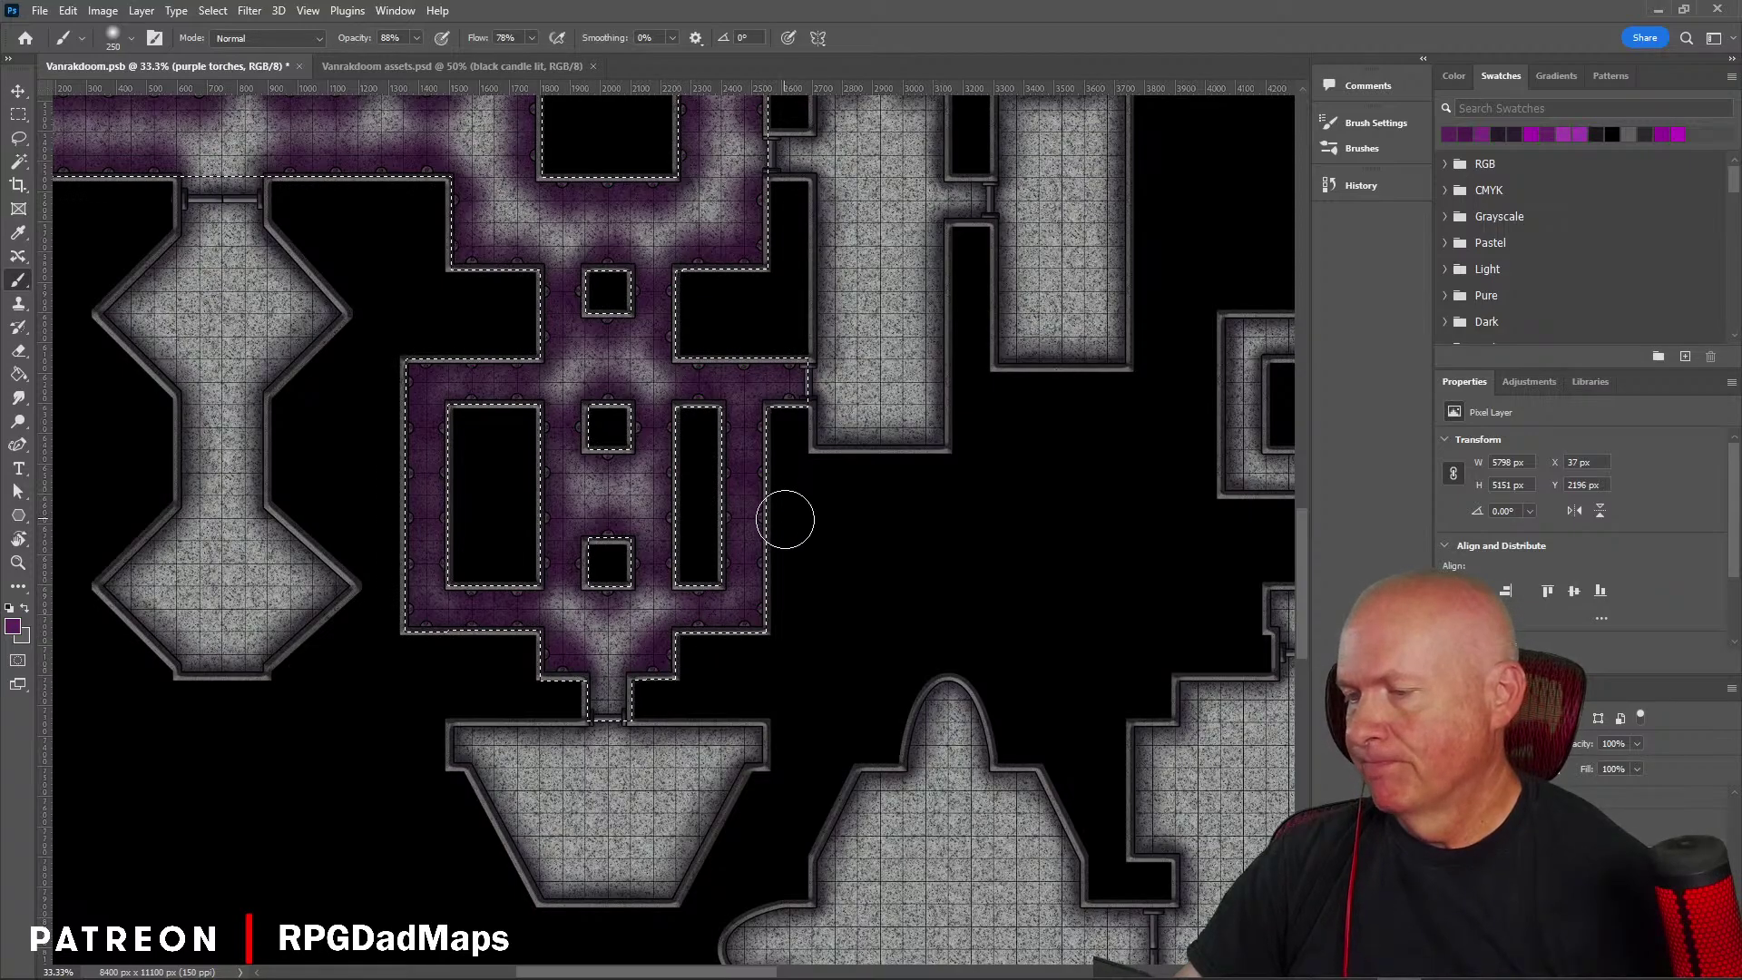
Step: Review the purple glow along the area 12 hall walls, from the southern pillar hall to the eastern halls and back northwest
drag(756, 340, 669, 763)
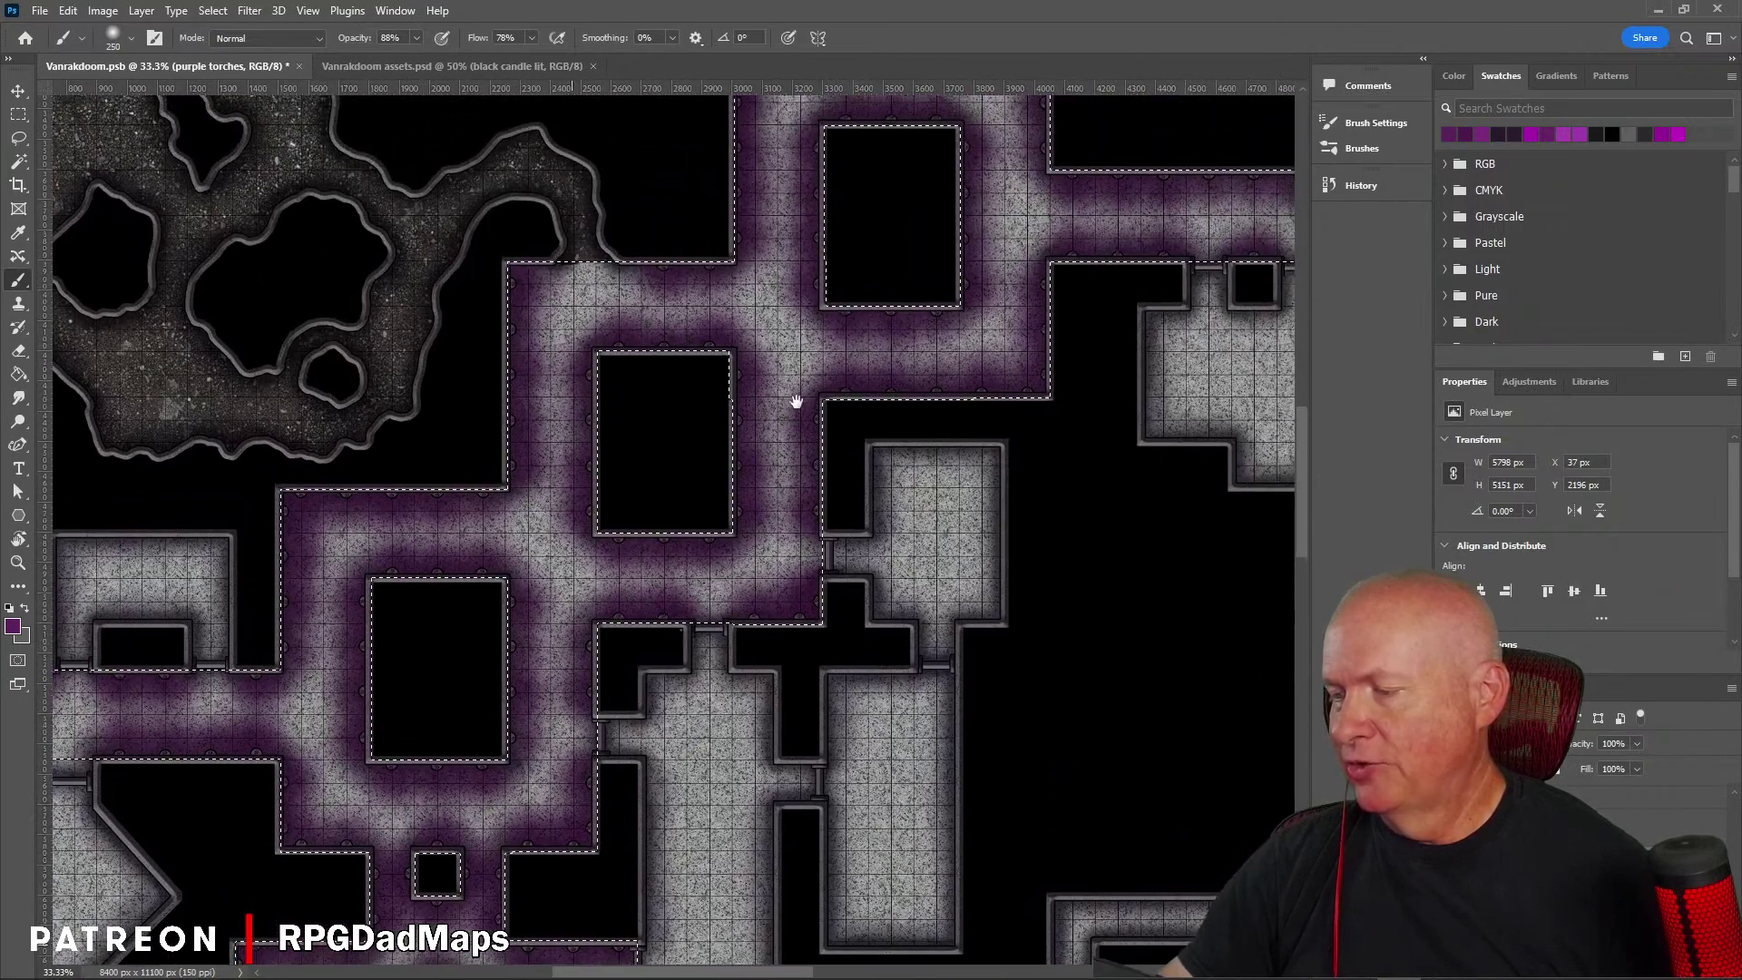
drag(781, 435, 409, 692)
drag(978, 483, 637, 599)
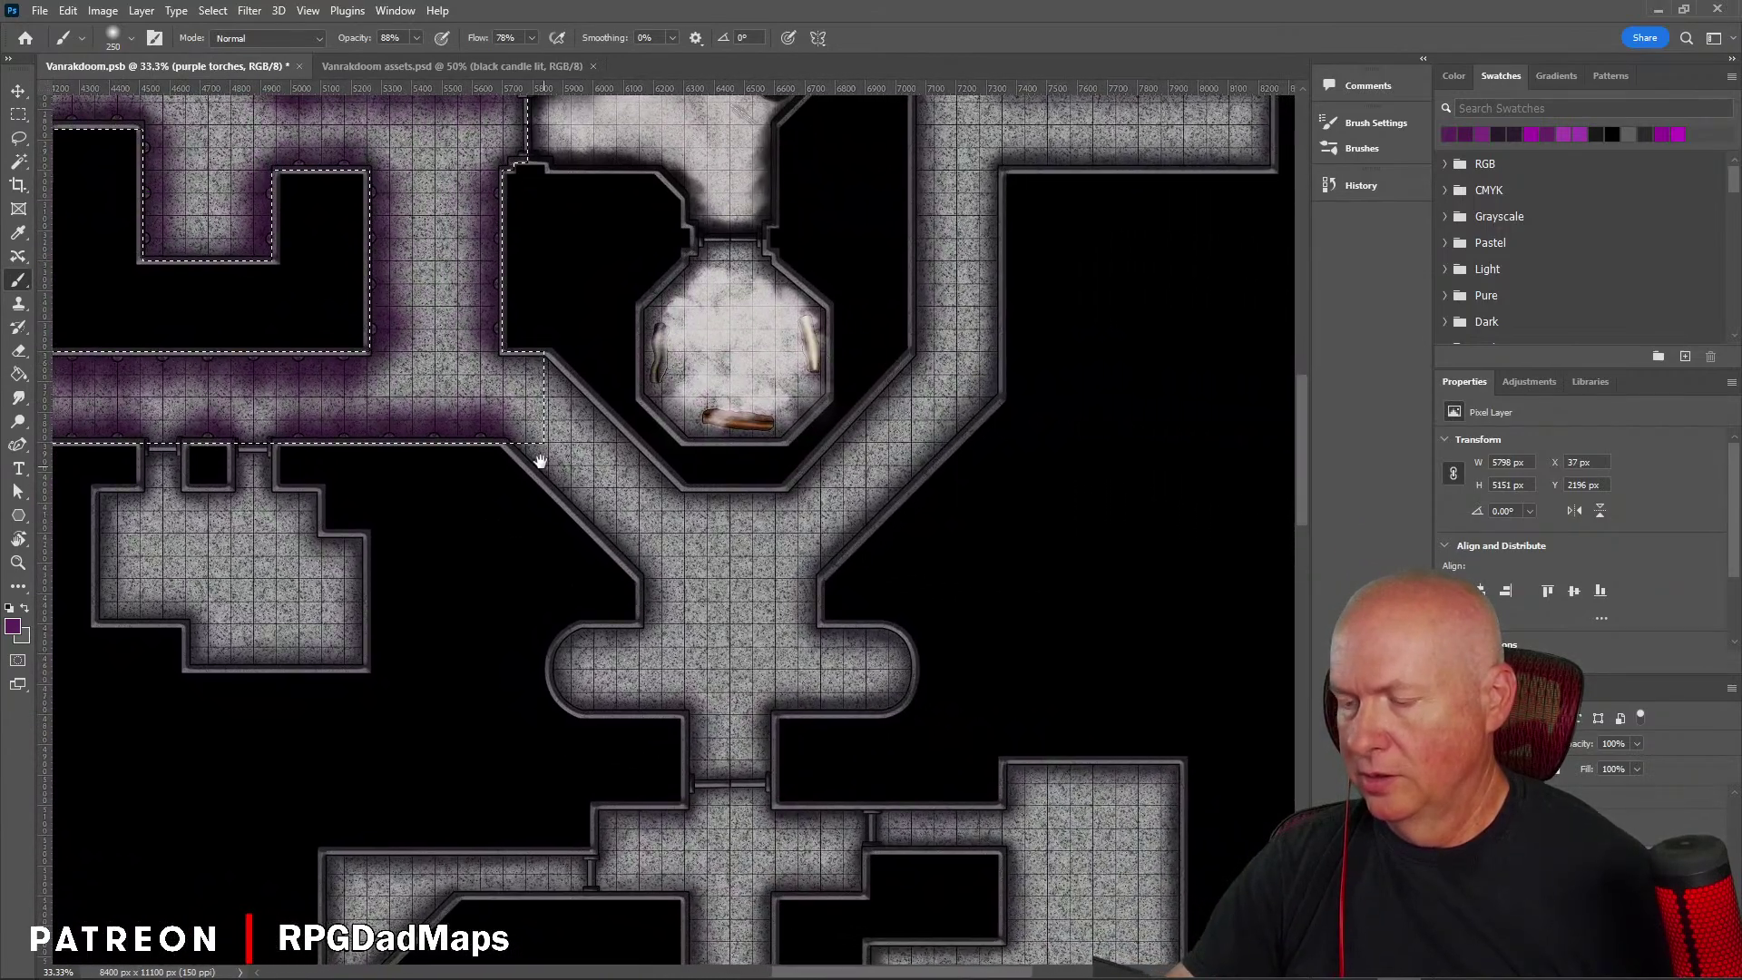
drag(504, 389, 934, 700)
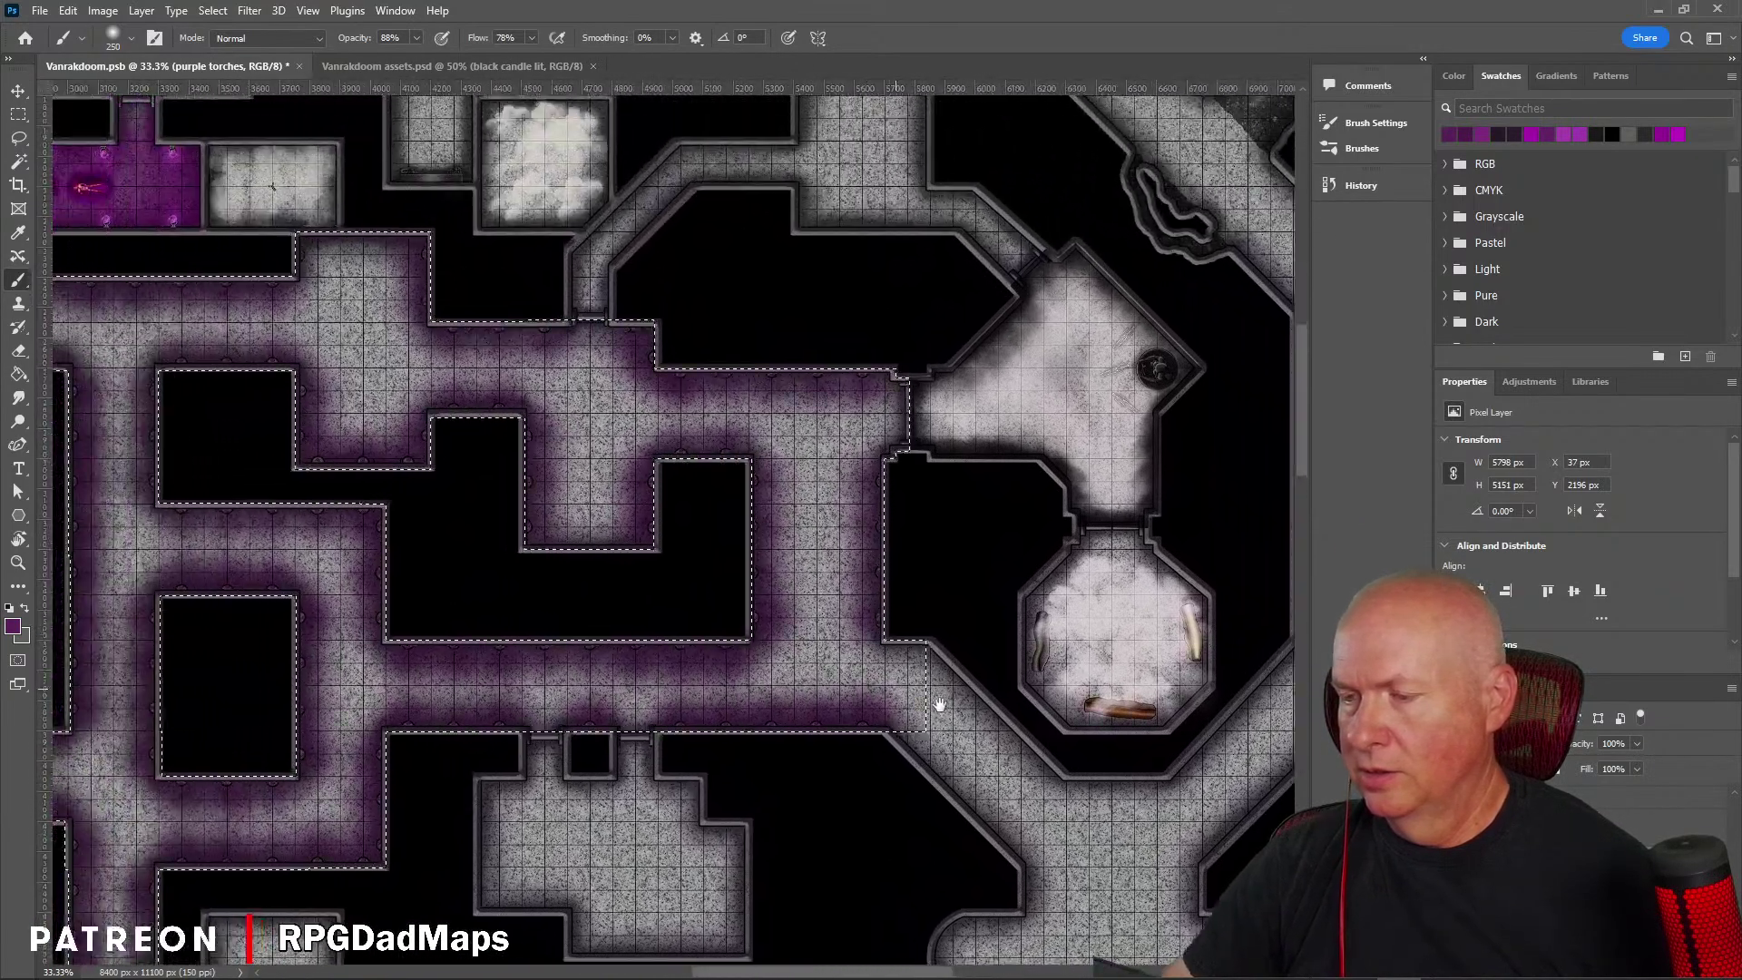
drag(543, 467, 697, 585)
drag(614, 513, 925, 355)
mouse_move(796, 490)
mouse_down()
mouse_move(914, 400)
mouse_move(887, 428)
mouse_up()
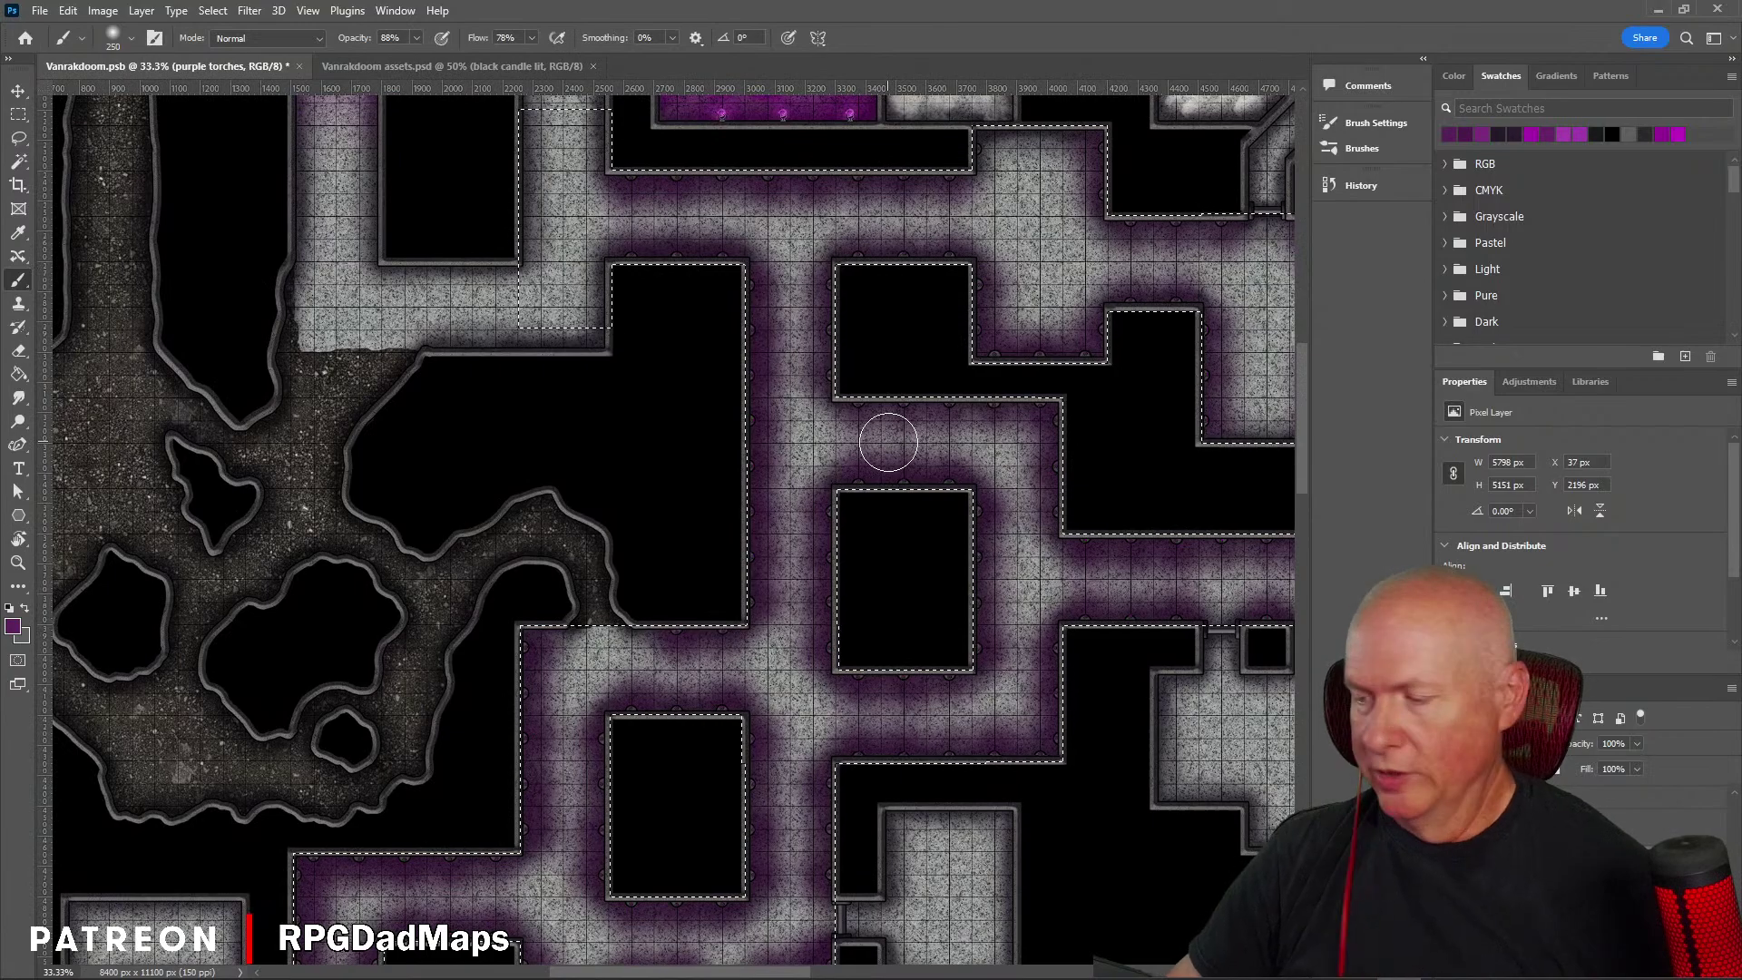
drag(664, 285, 583, 478)
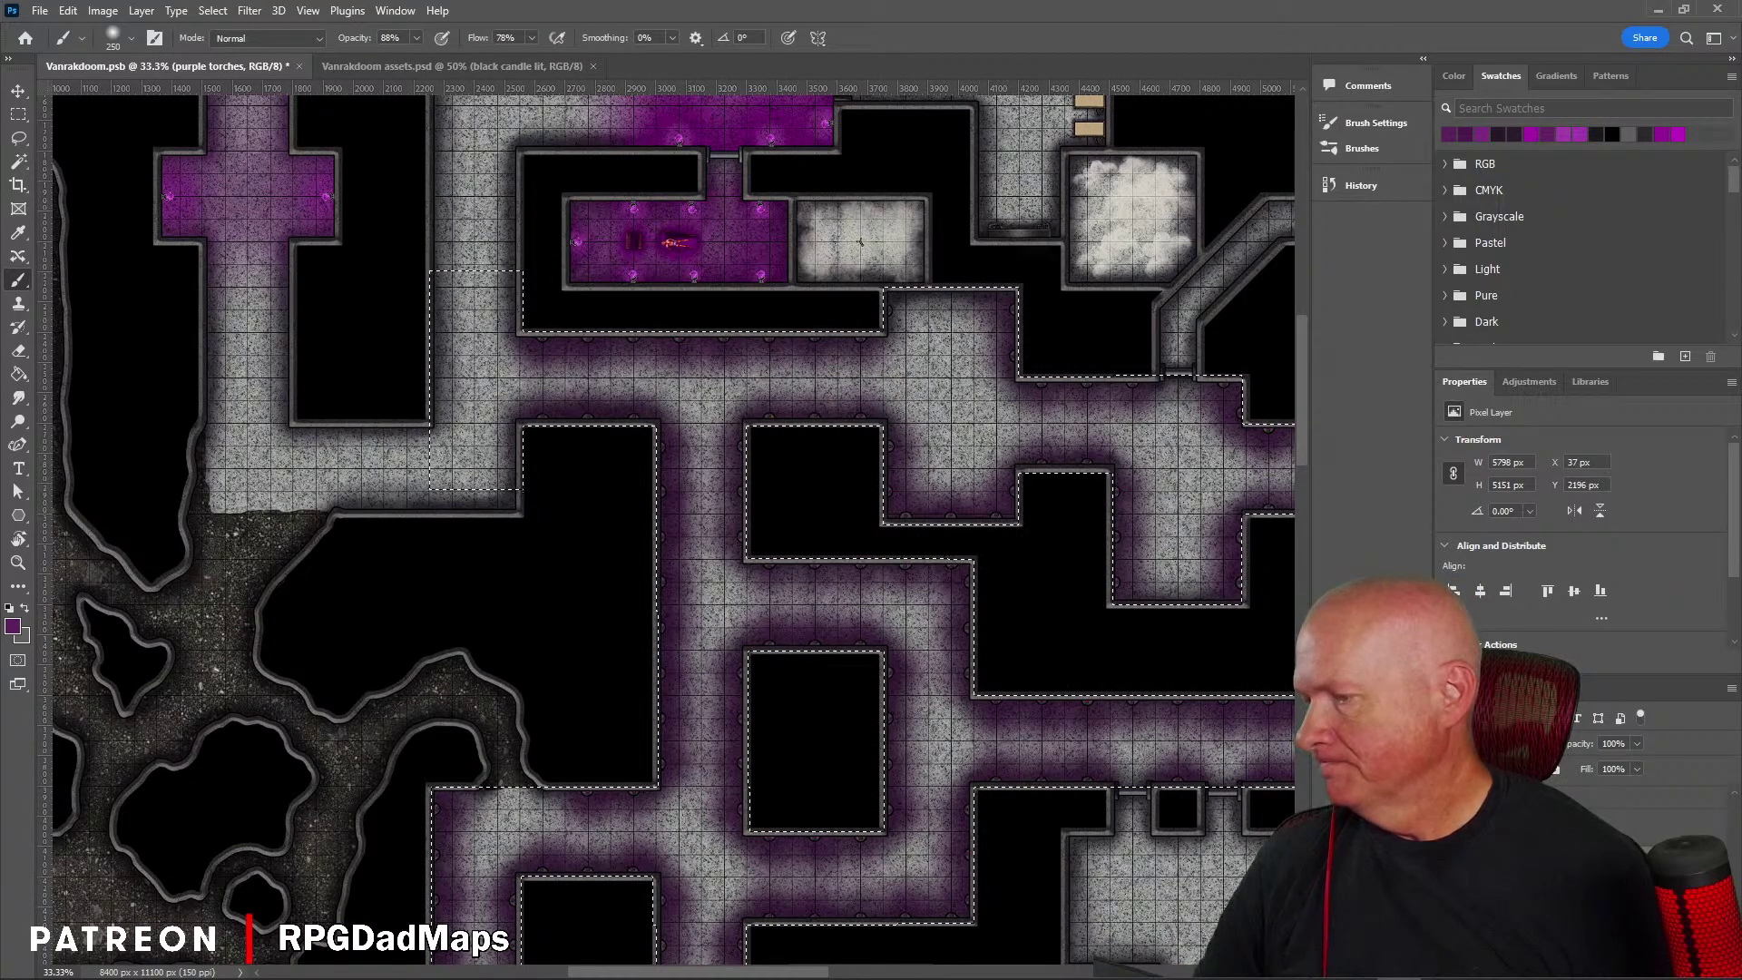
Step: Prepare a size 80 brush on the purple torches close layer, using the brighter purple sampled from the purple-lit room
key(alt+bracketleft)
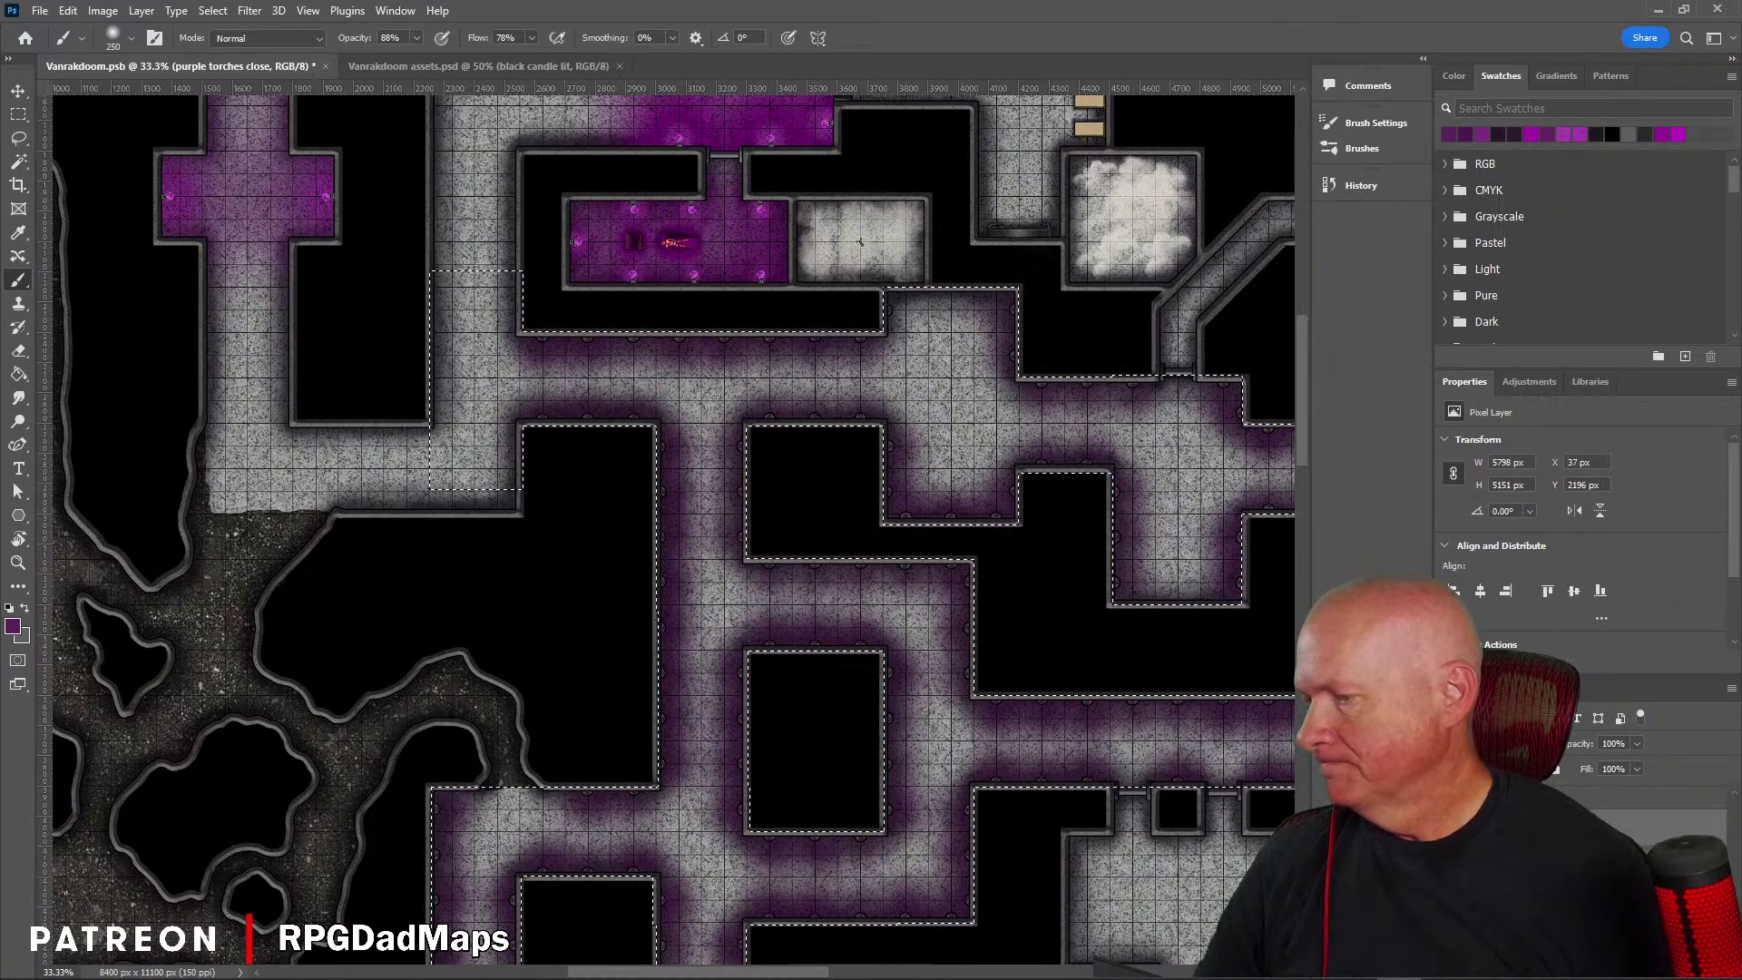
click(18, 233)
click(763, 208)
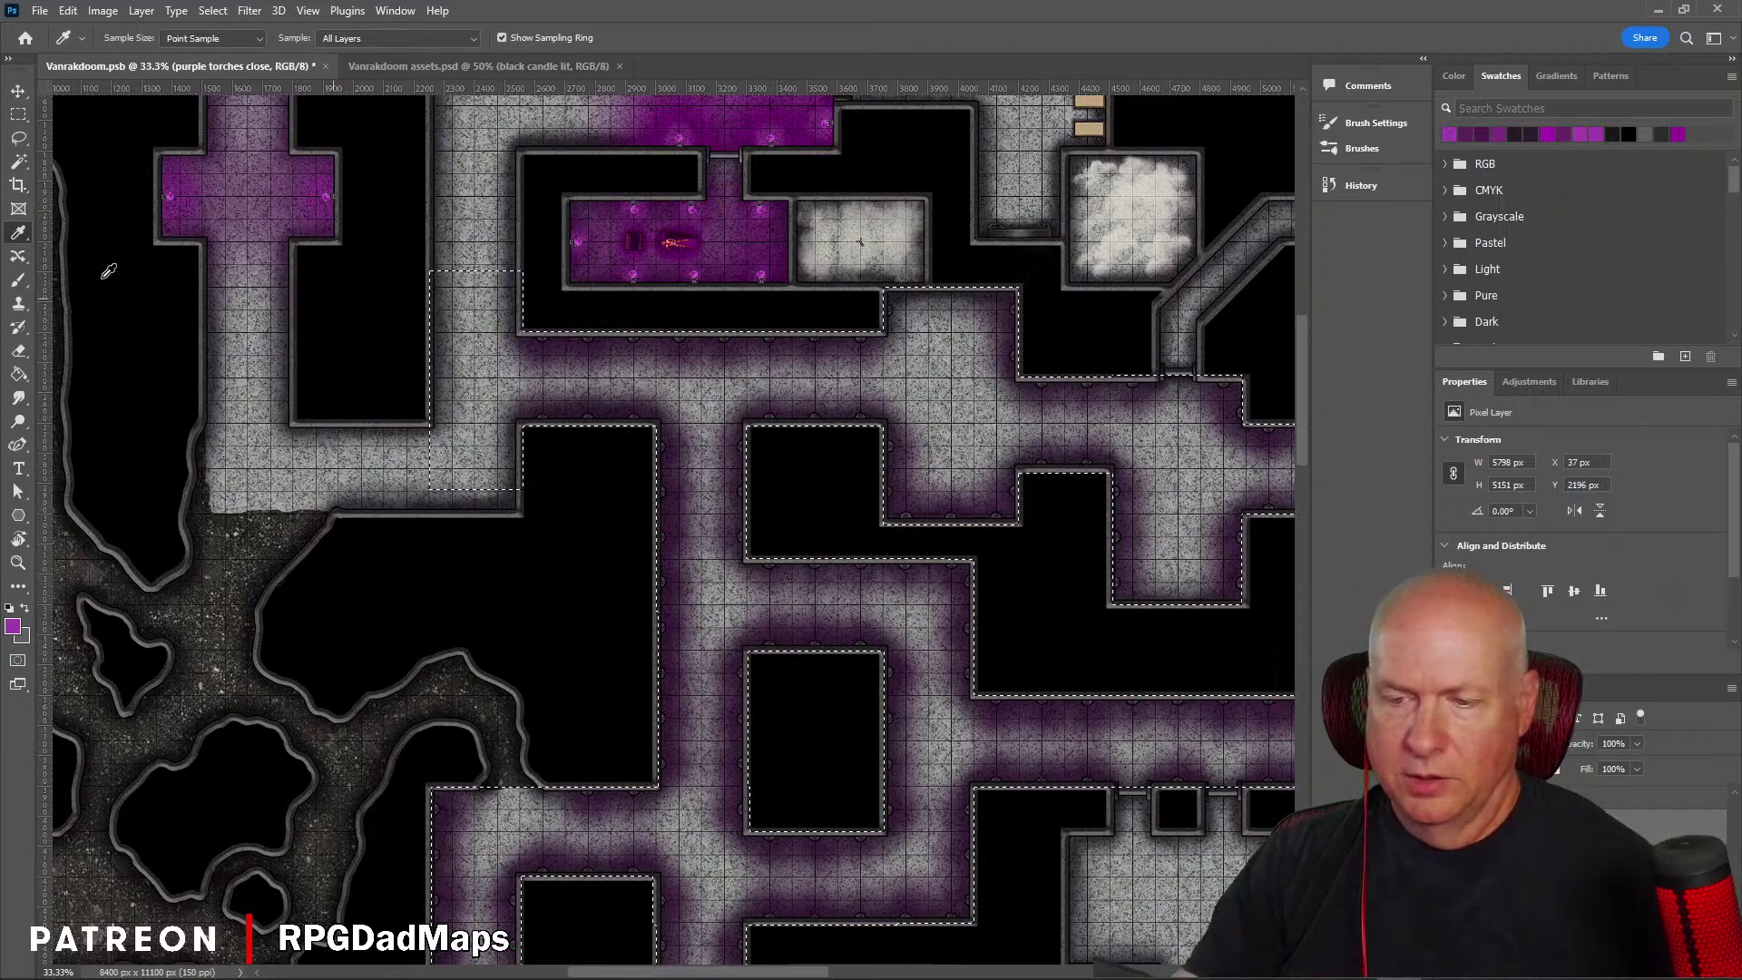
click(19, 281)
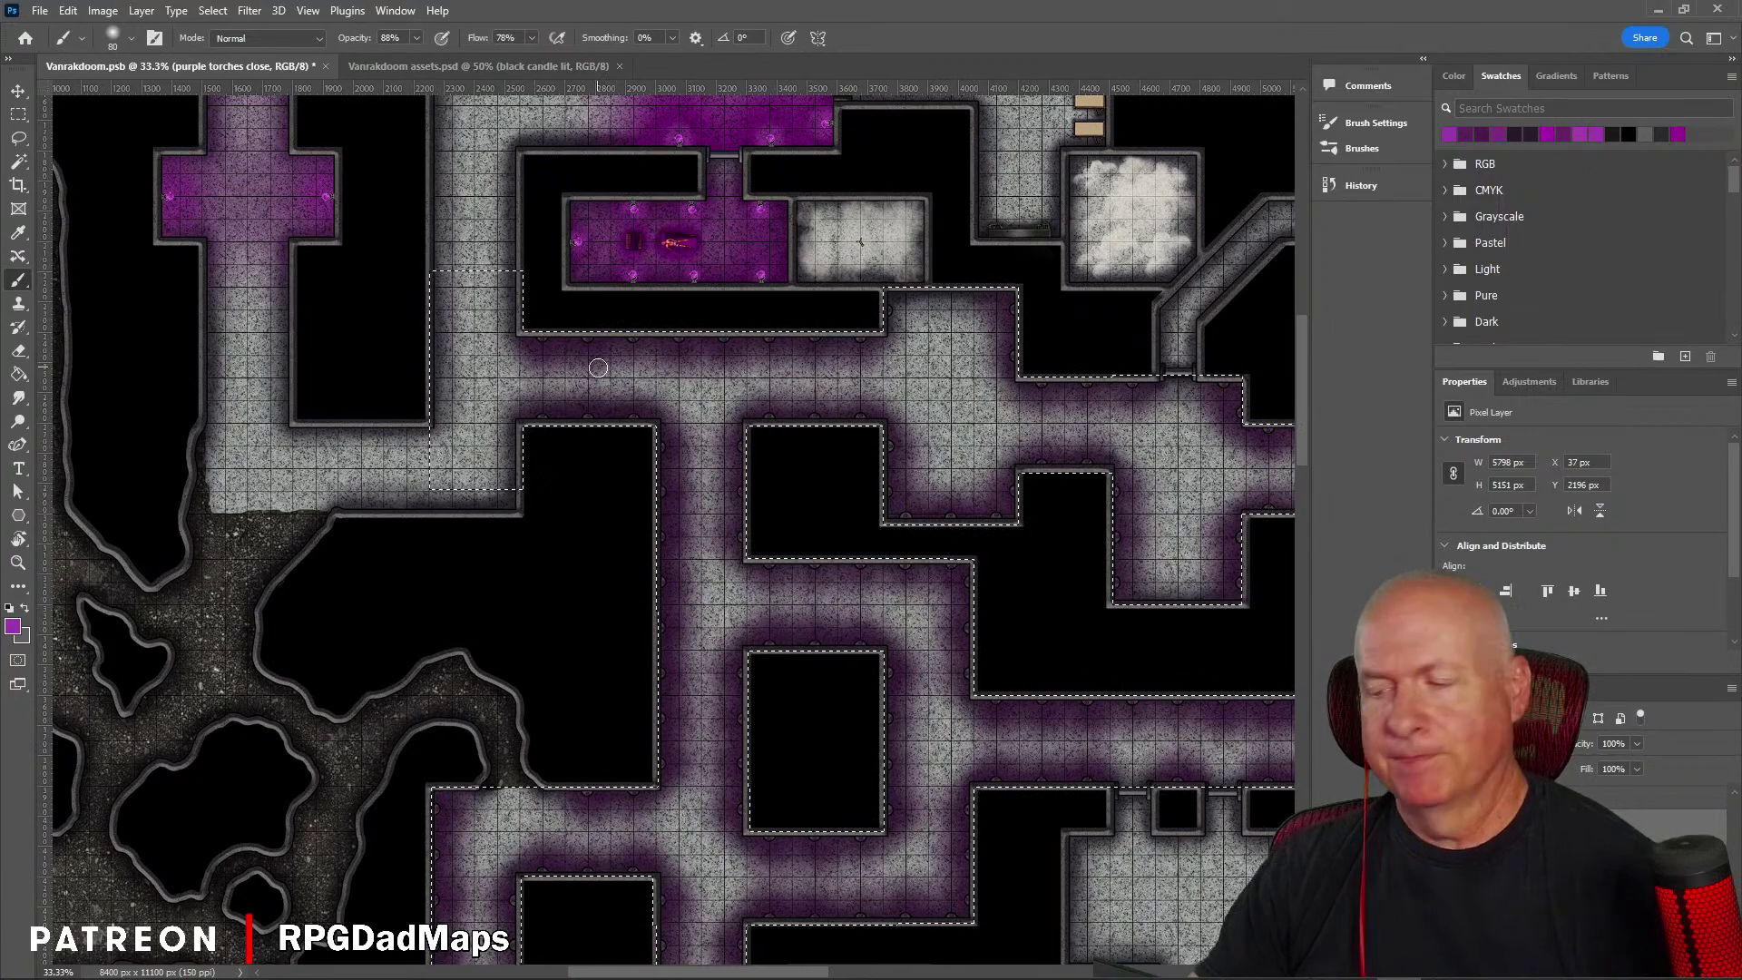
key(ctrl+plus)
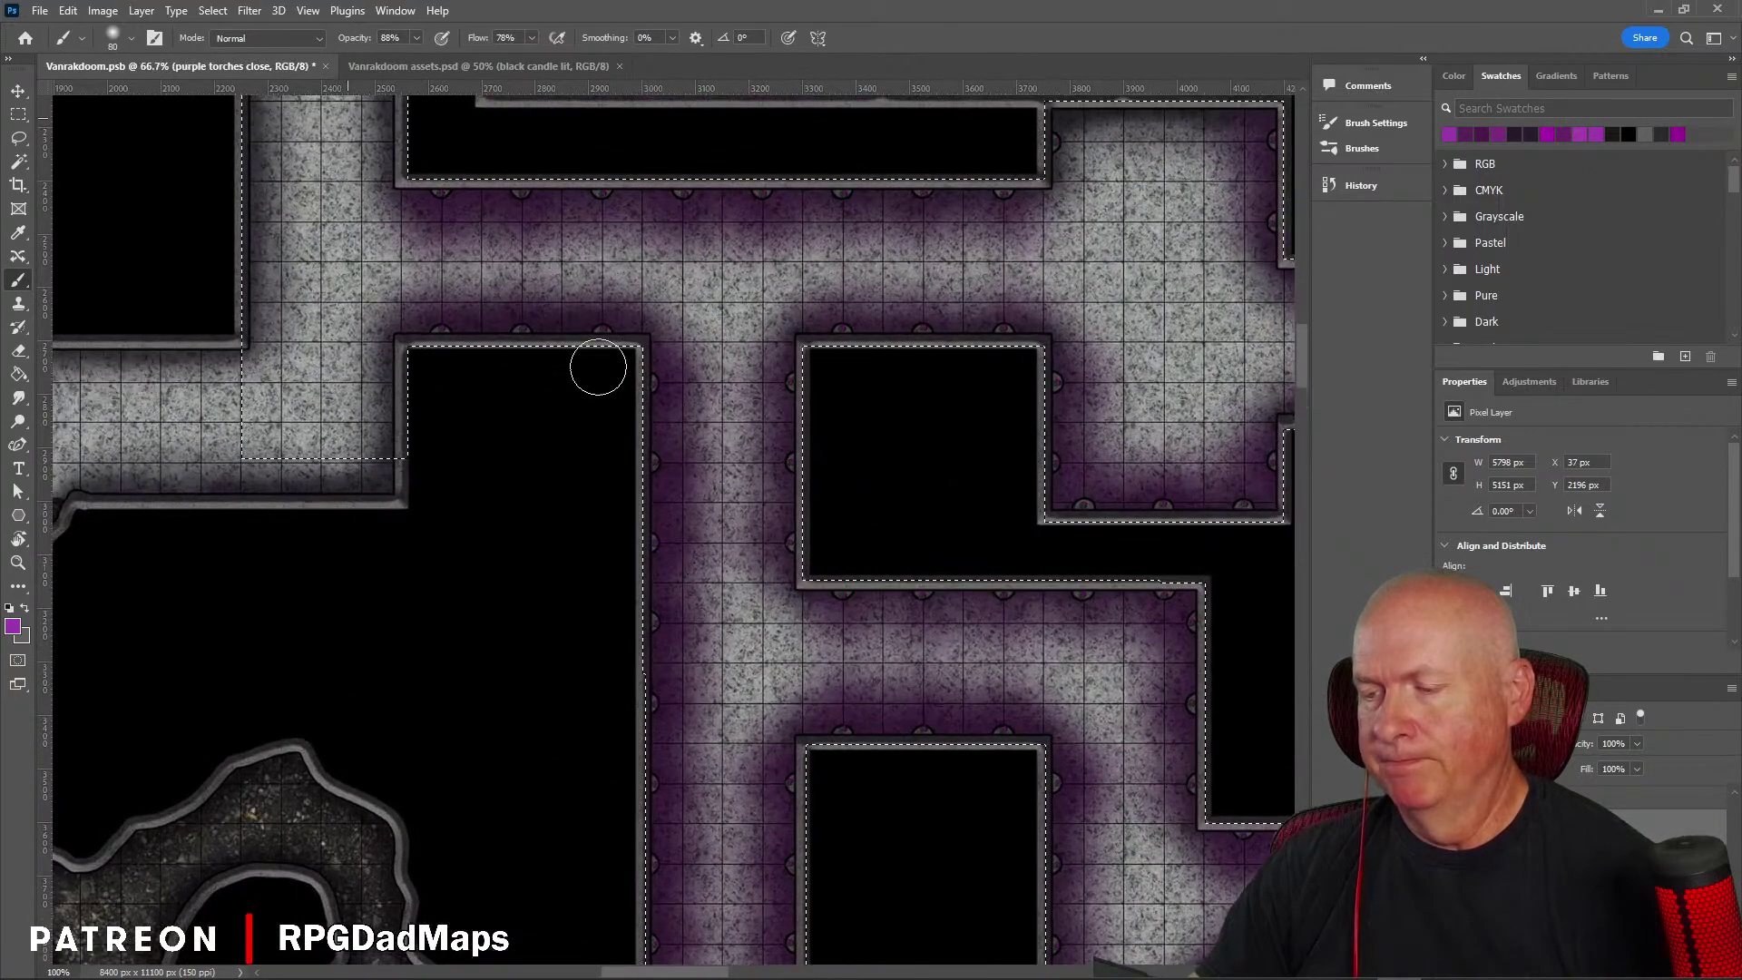
key(ctrl+plus)
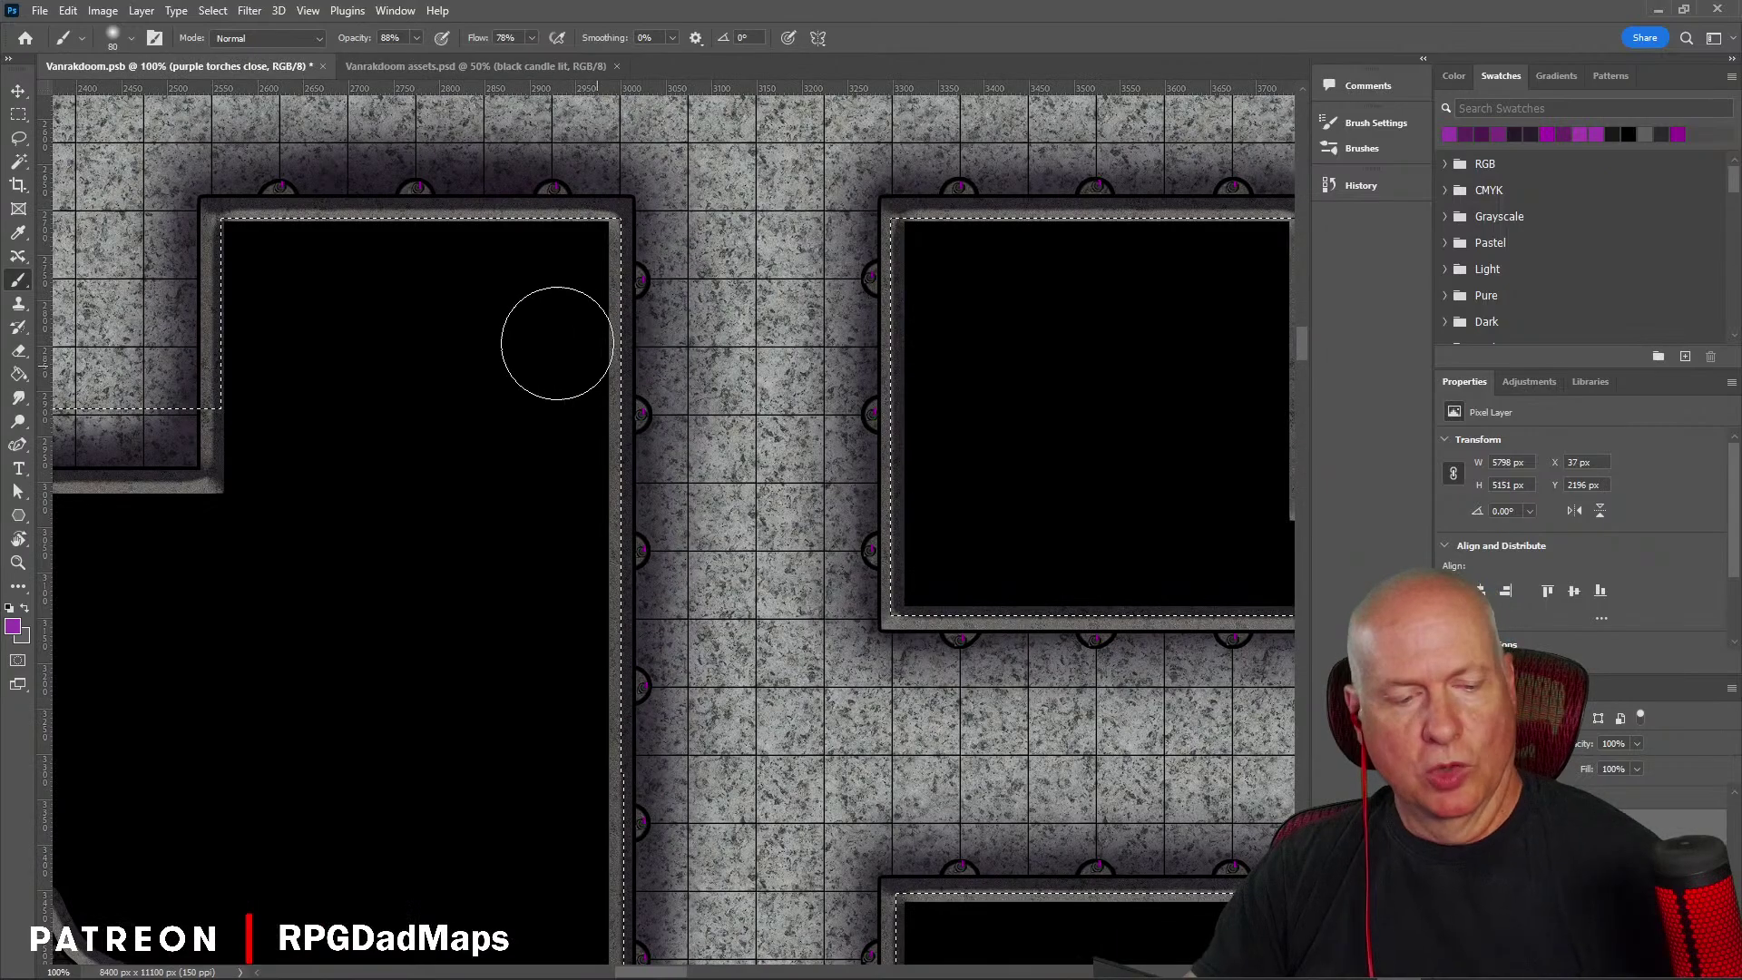
Step: Reduce the brush to size 60 and dab bright purple on the candles along the corridor south of the purple-lit room
key(ctrl+plus)
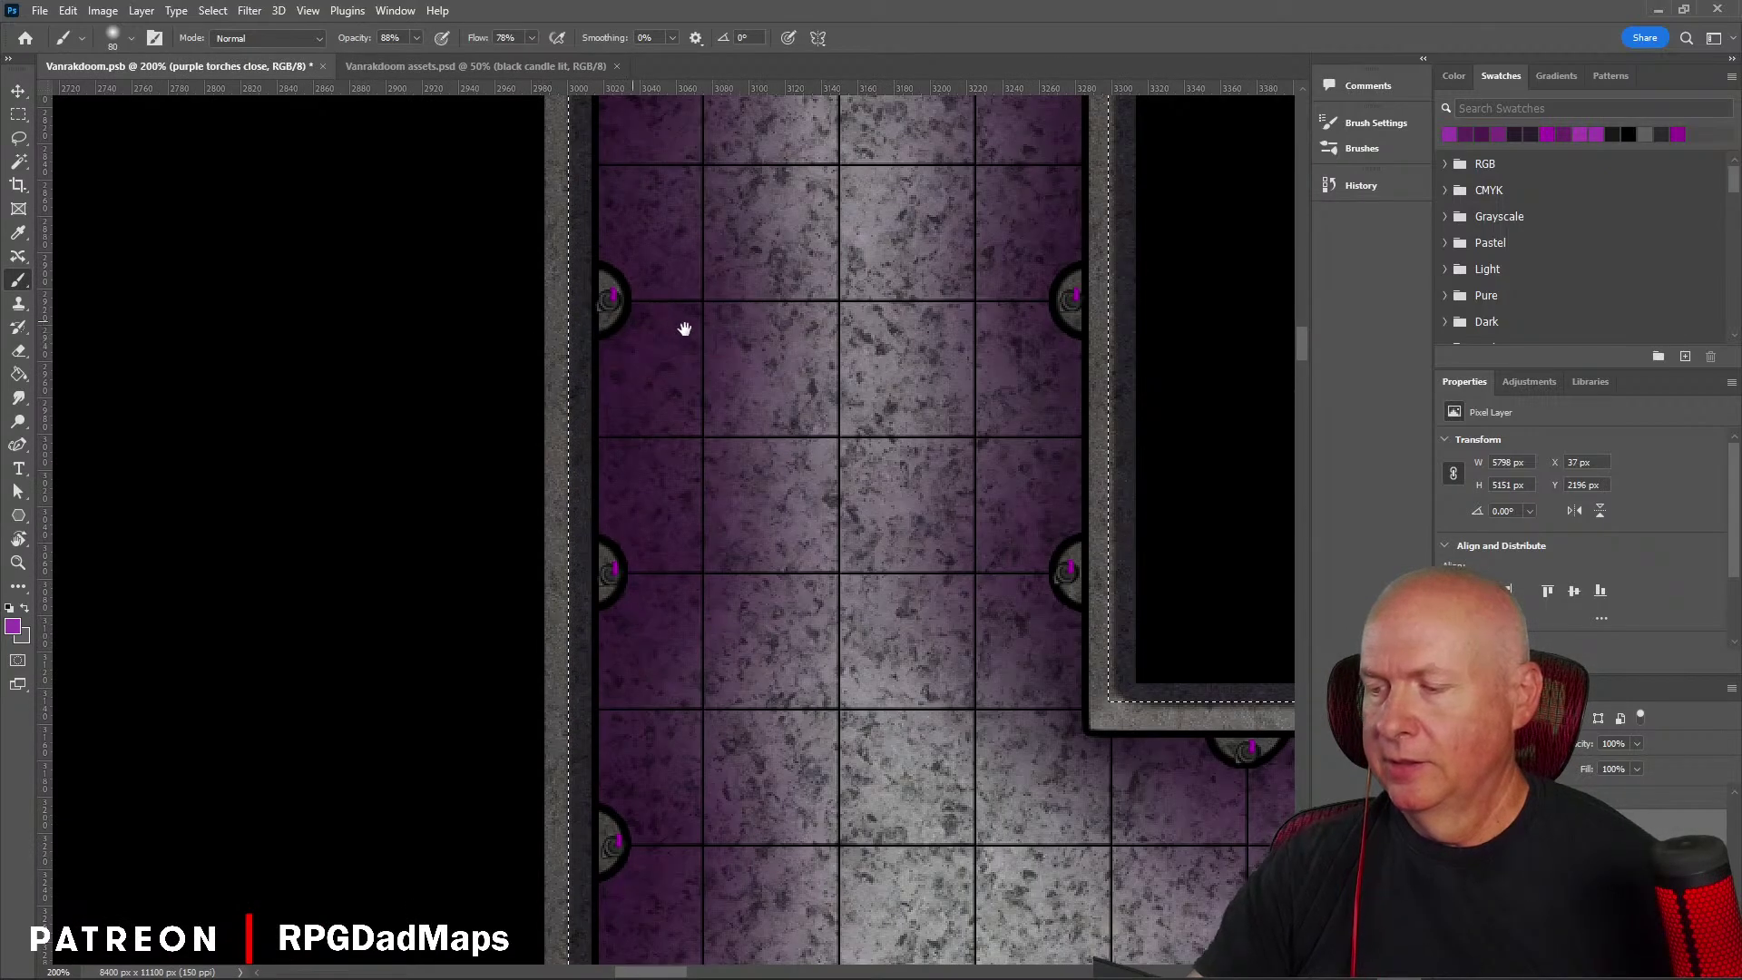
mouse_move(689, 333)
mouse_down()
mouse_move(575, 662)
mouse_move(525, 611)
mouse_move(439, 445)
mouse_move(727, 571)
mouse_move(740, 618)
mouse_up()
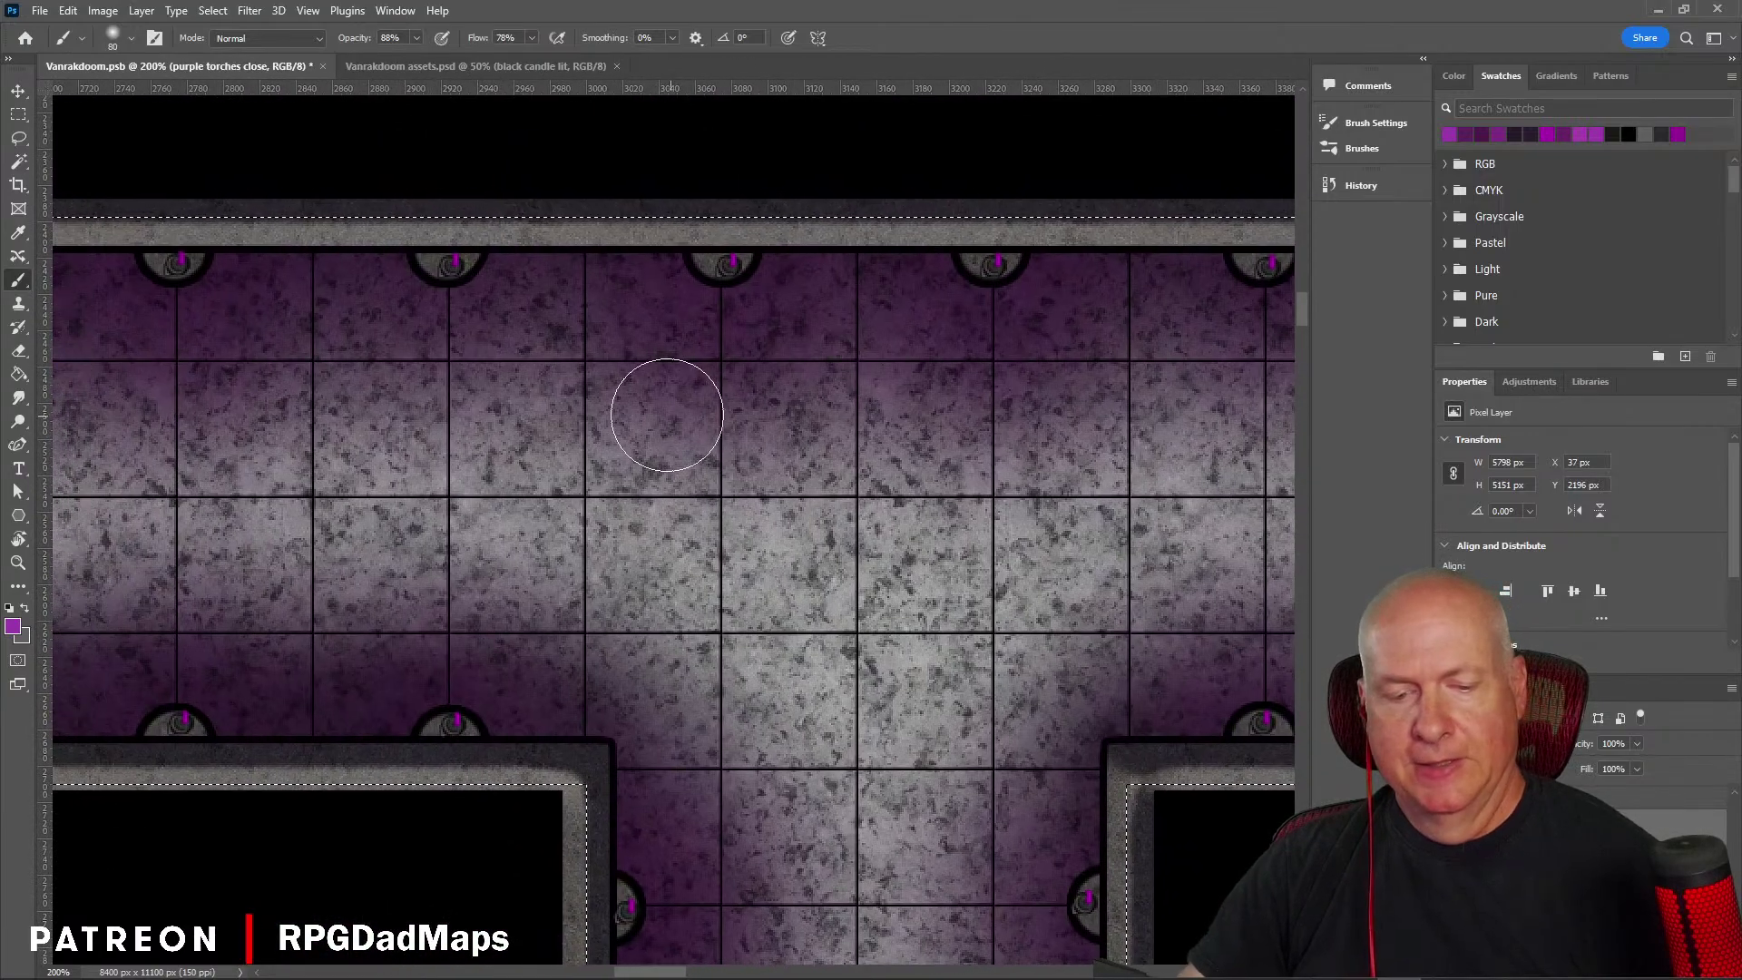
key(ctrl+minus)
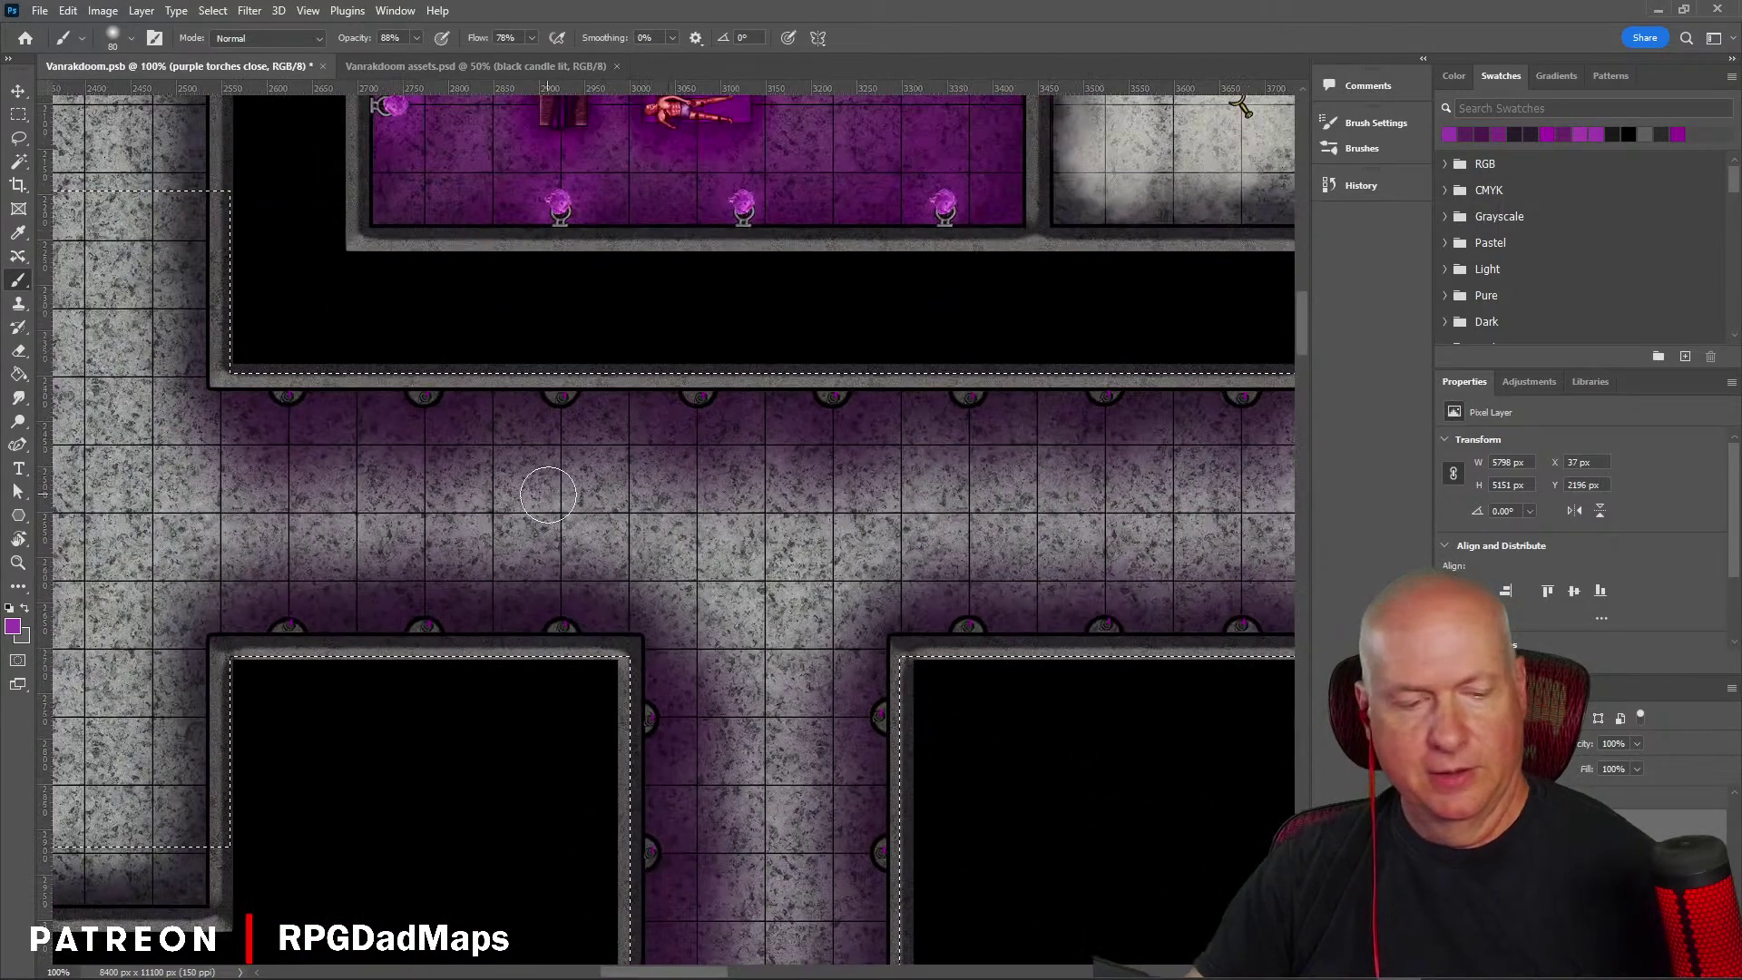
drag(544, 493, 661, 420)
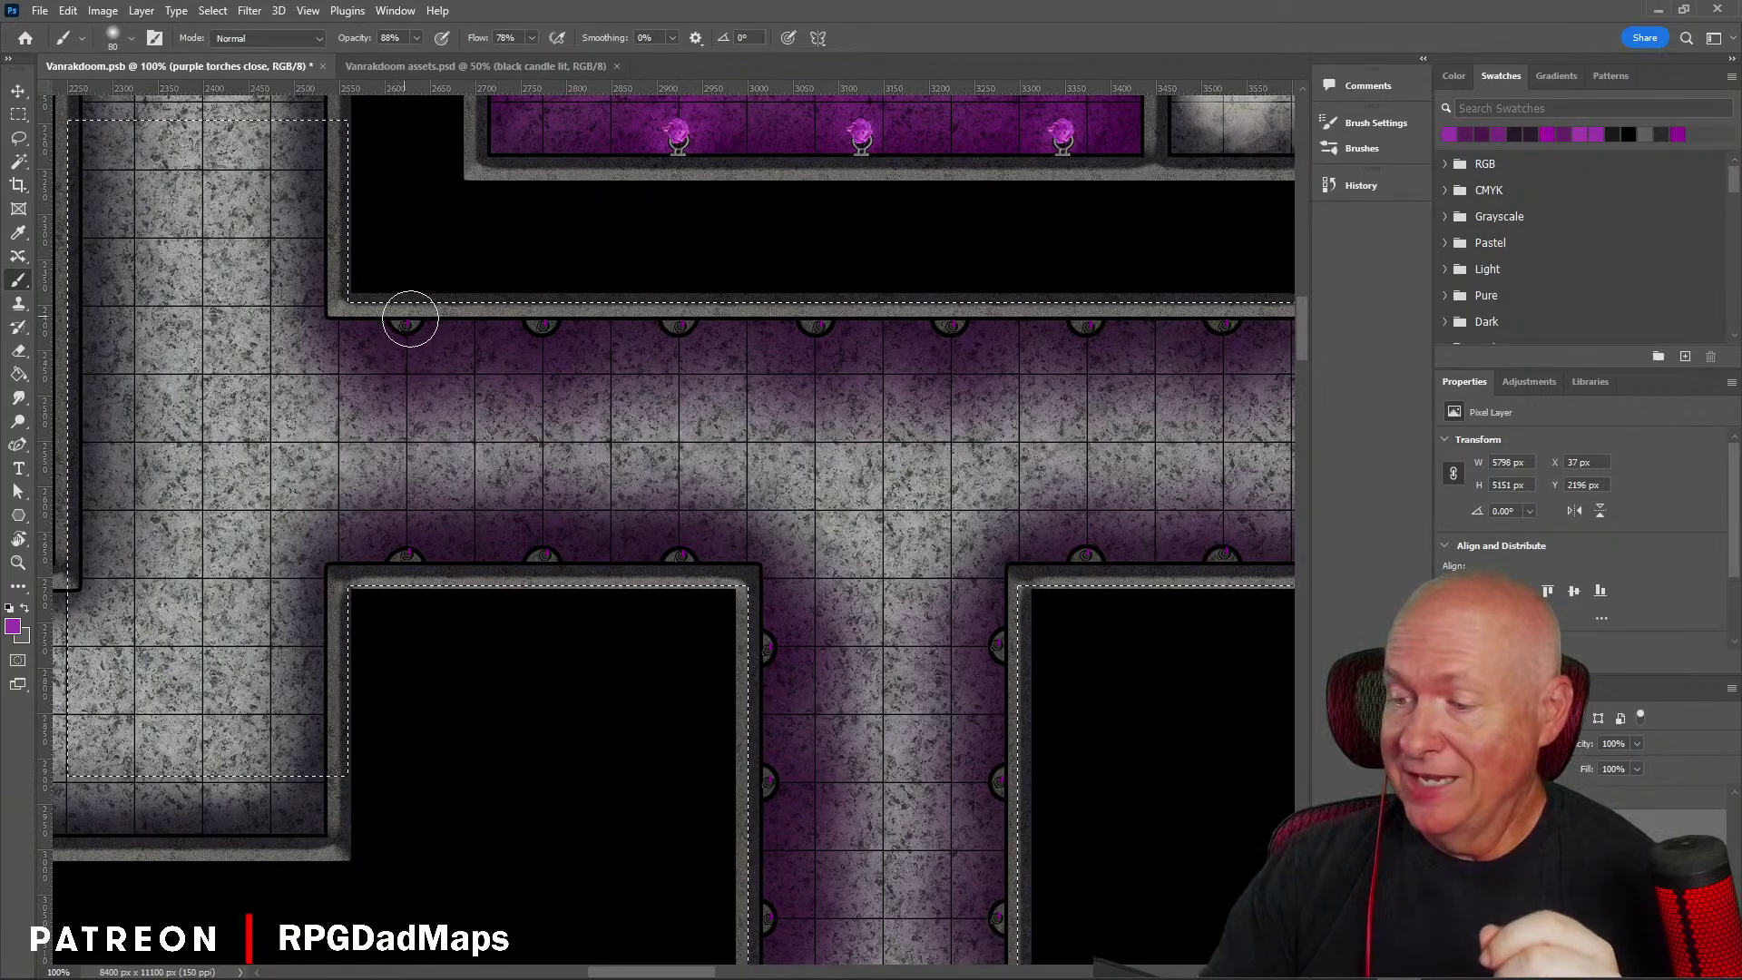
key(ctrl+Tab)
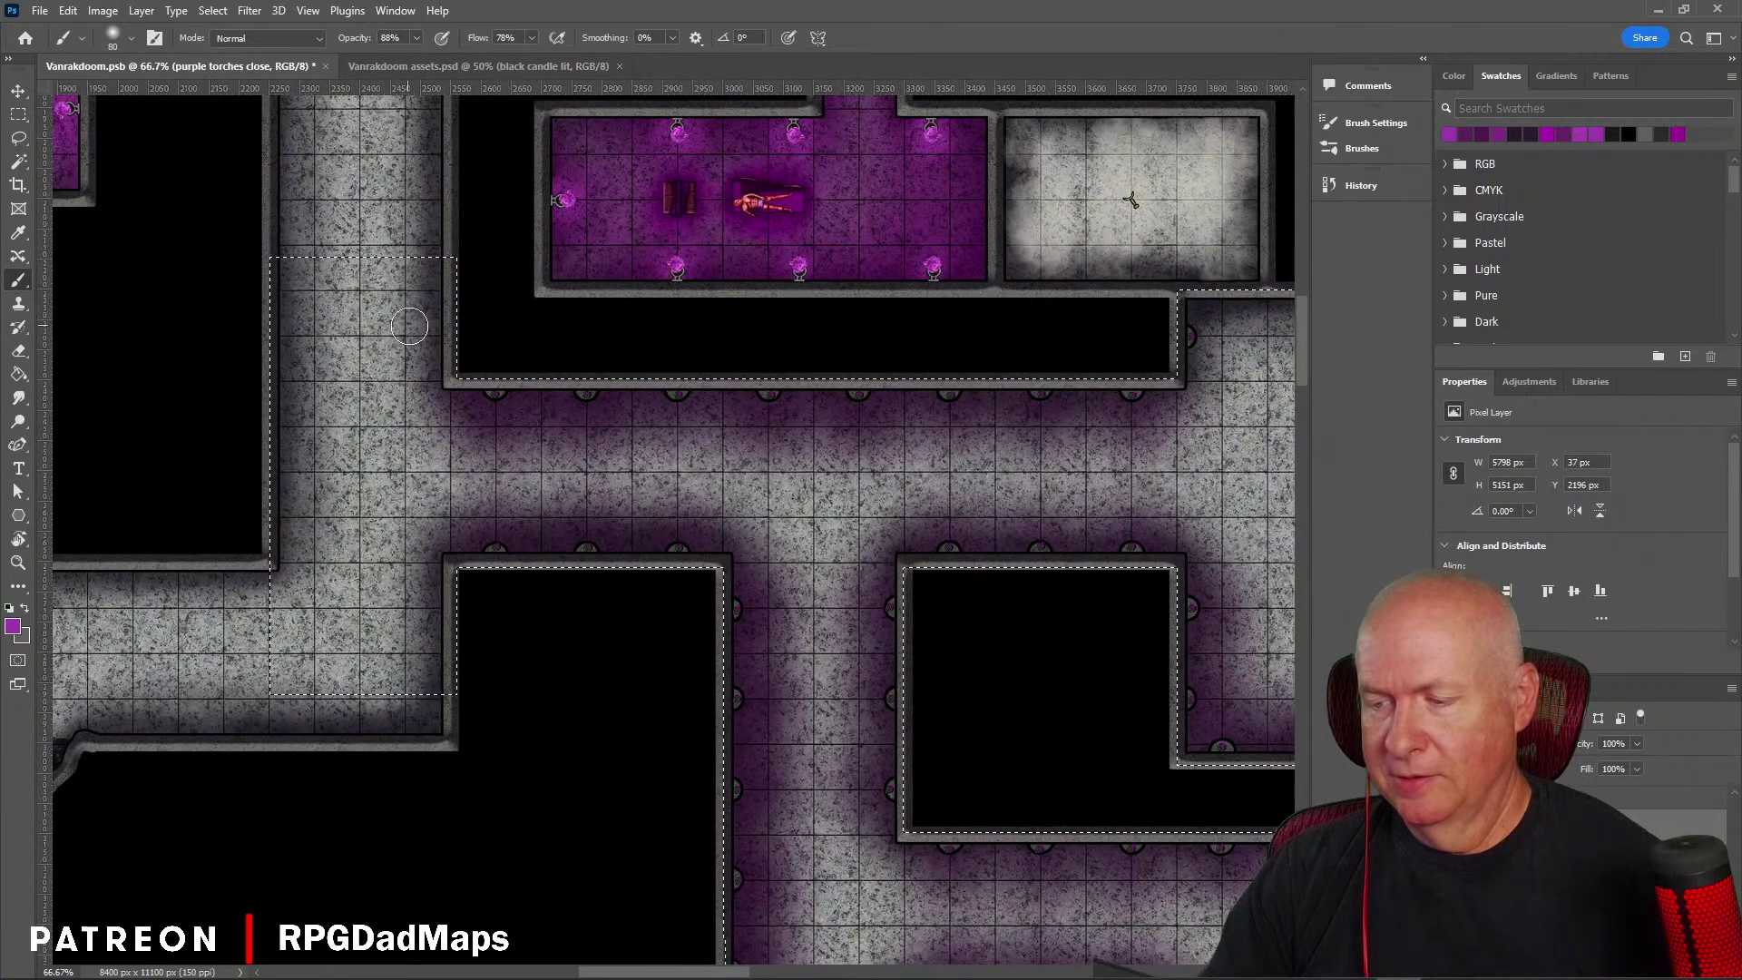
key(ctrl+Tab)
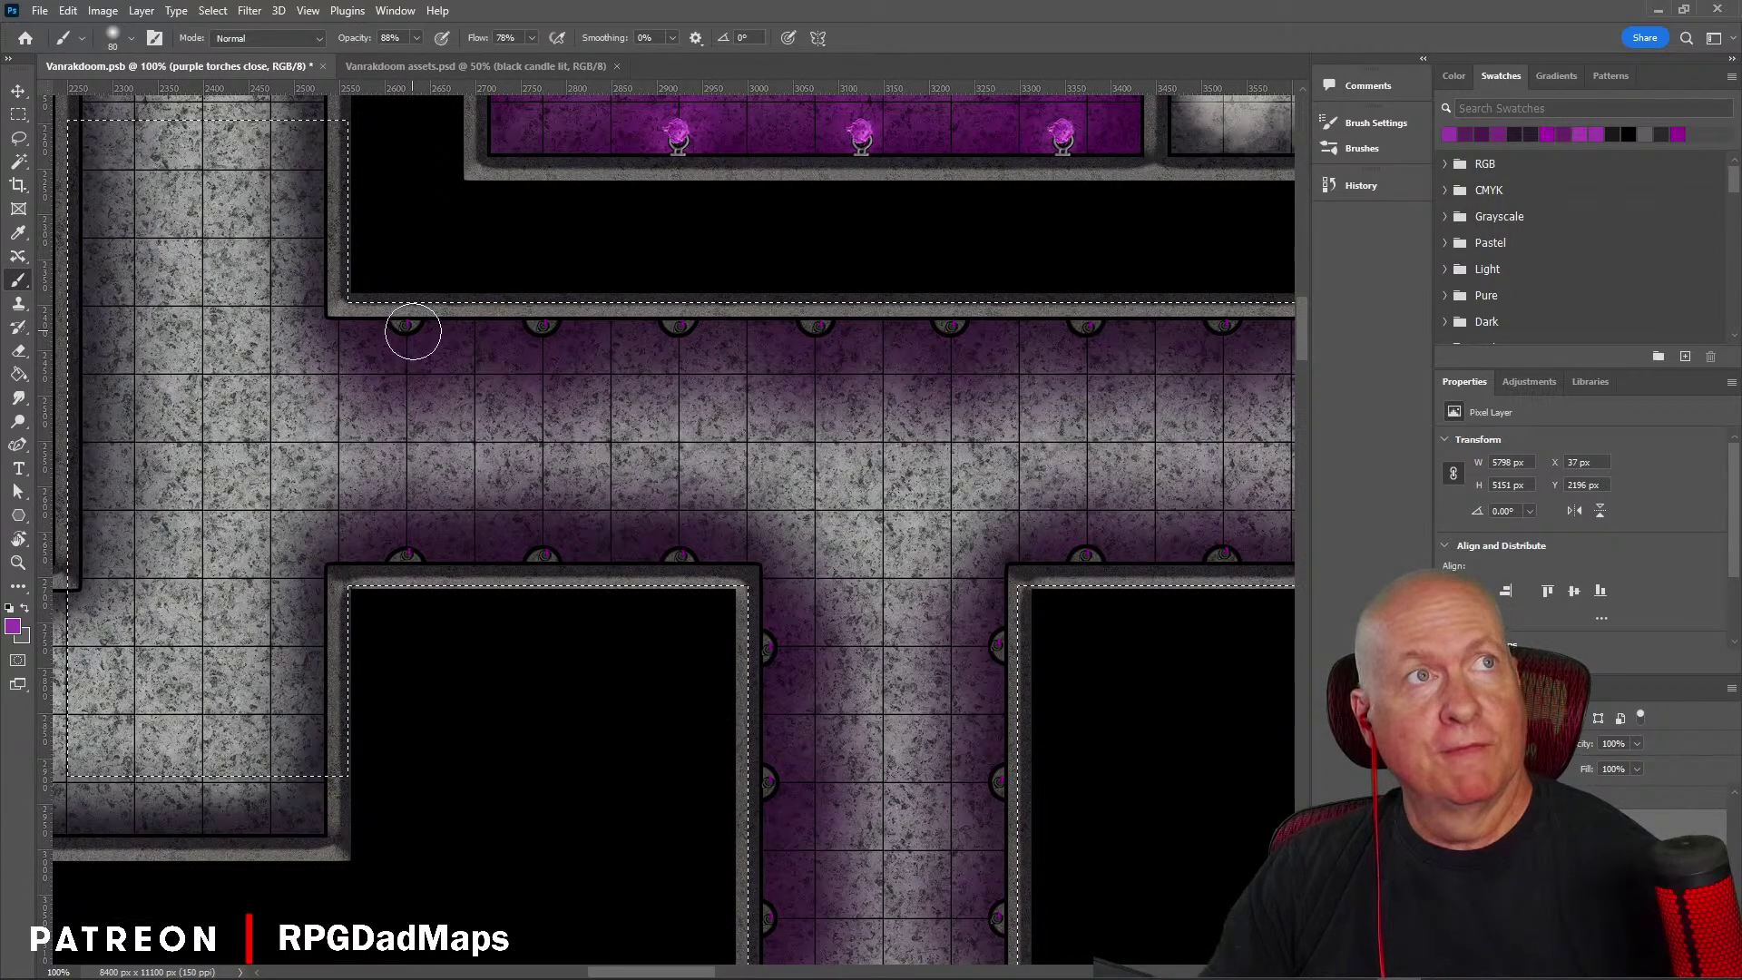
key(bracketleft)
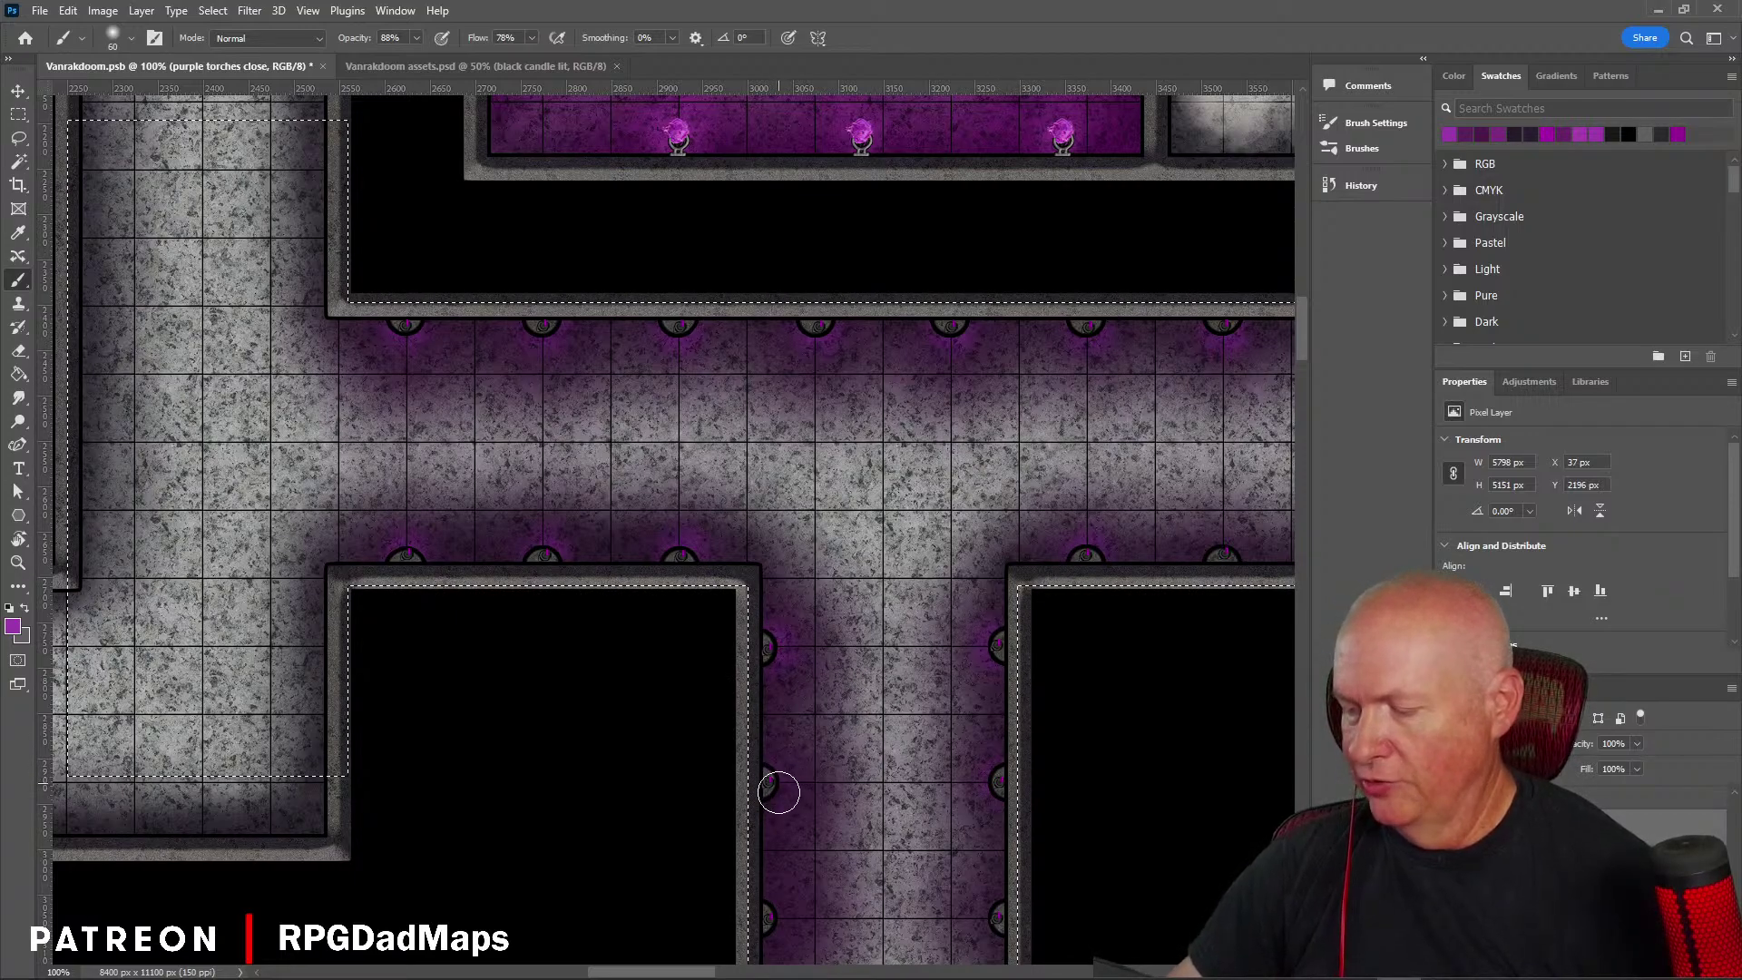
Step: Dab bright purple on the candles down the north-south corridor and along the passage branching east above the large rectangular block
mouse_move(836, 762)
mouse_down()
mouse_move(836, 653)
mouse_move(771, 483)
mouse_move(610, 287)
mouse_up()
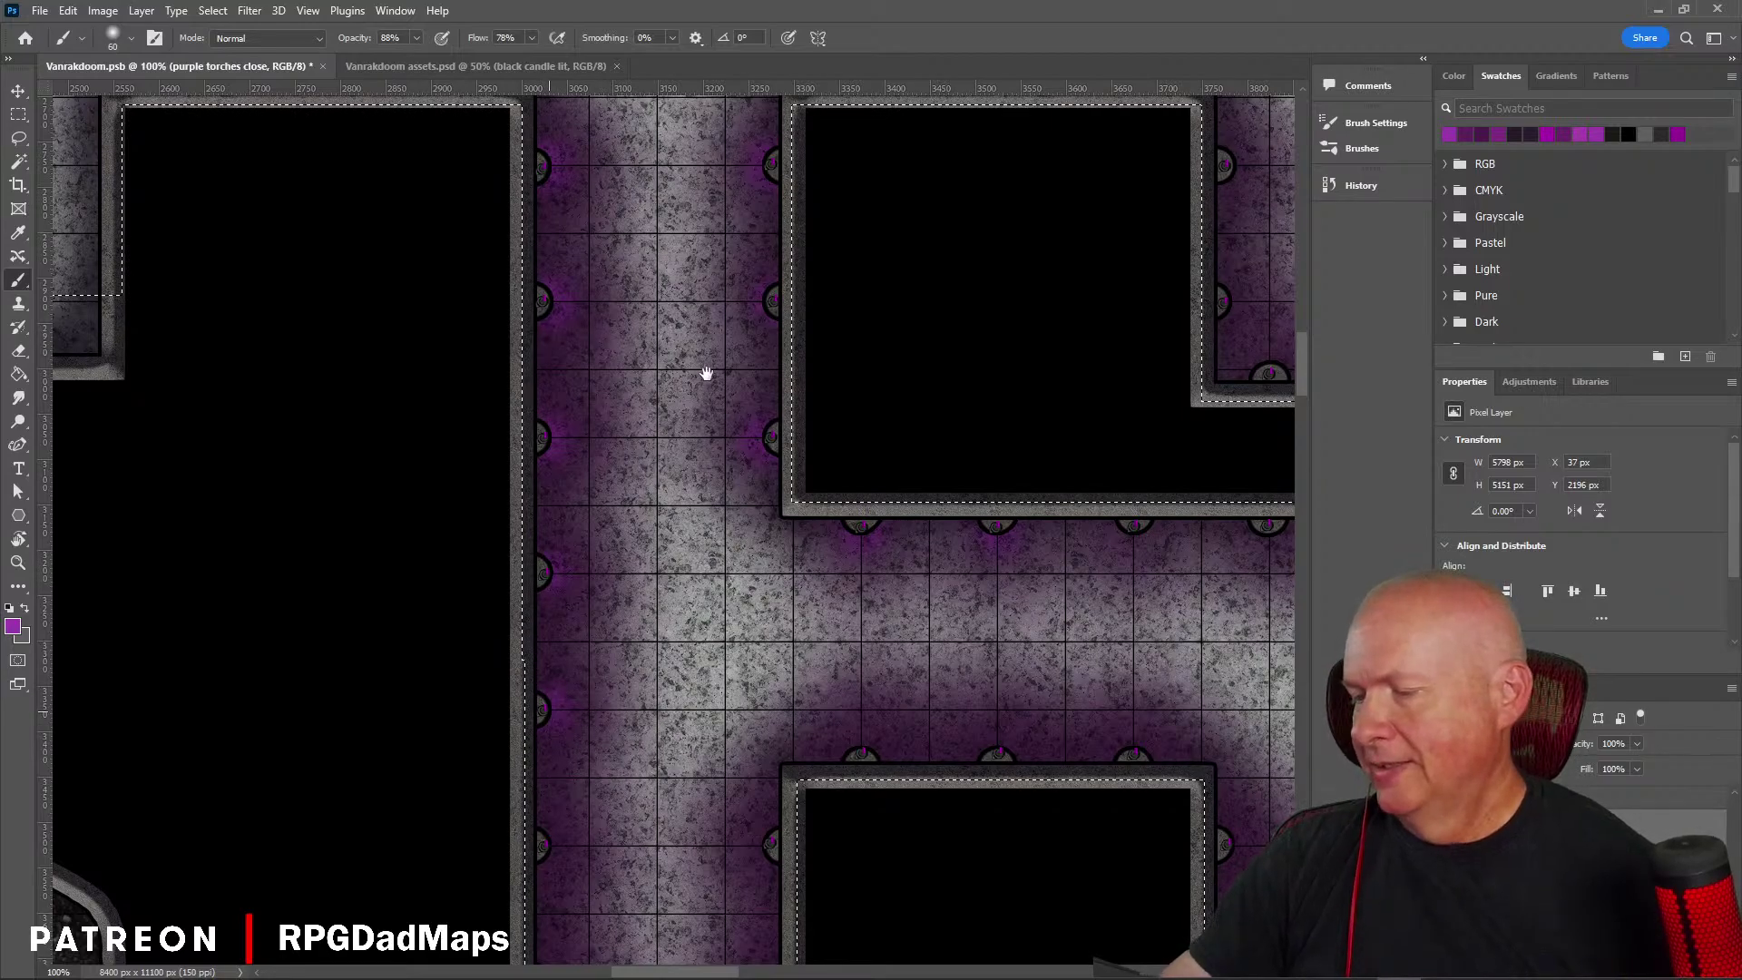
drag(656, 899, 691, 490)
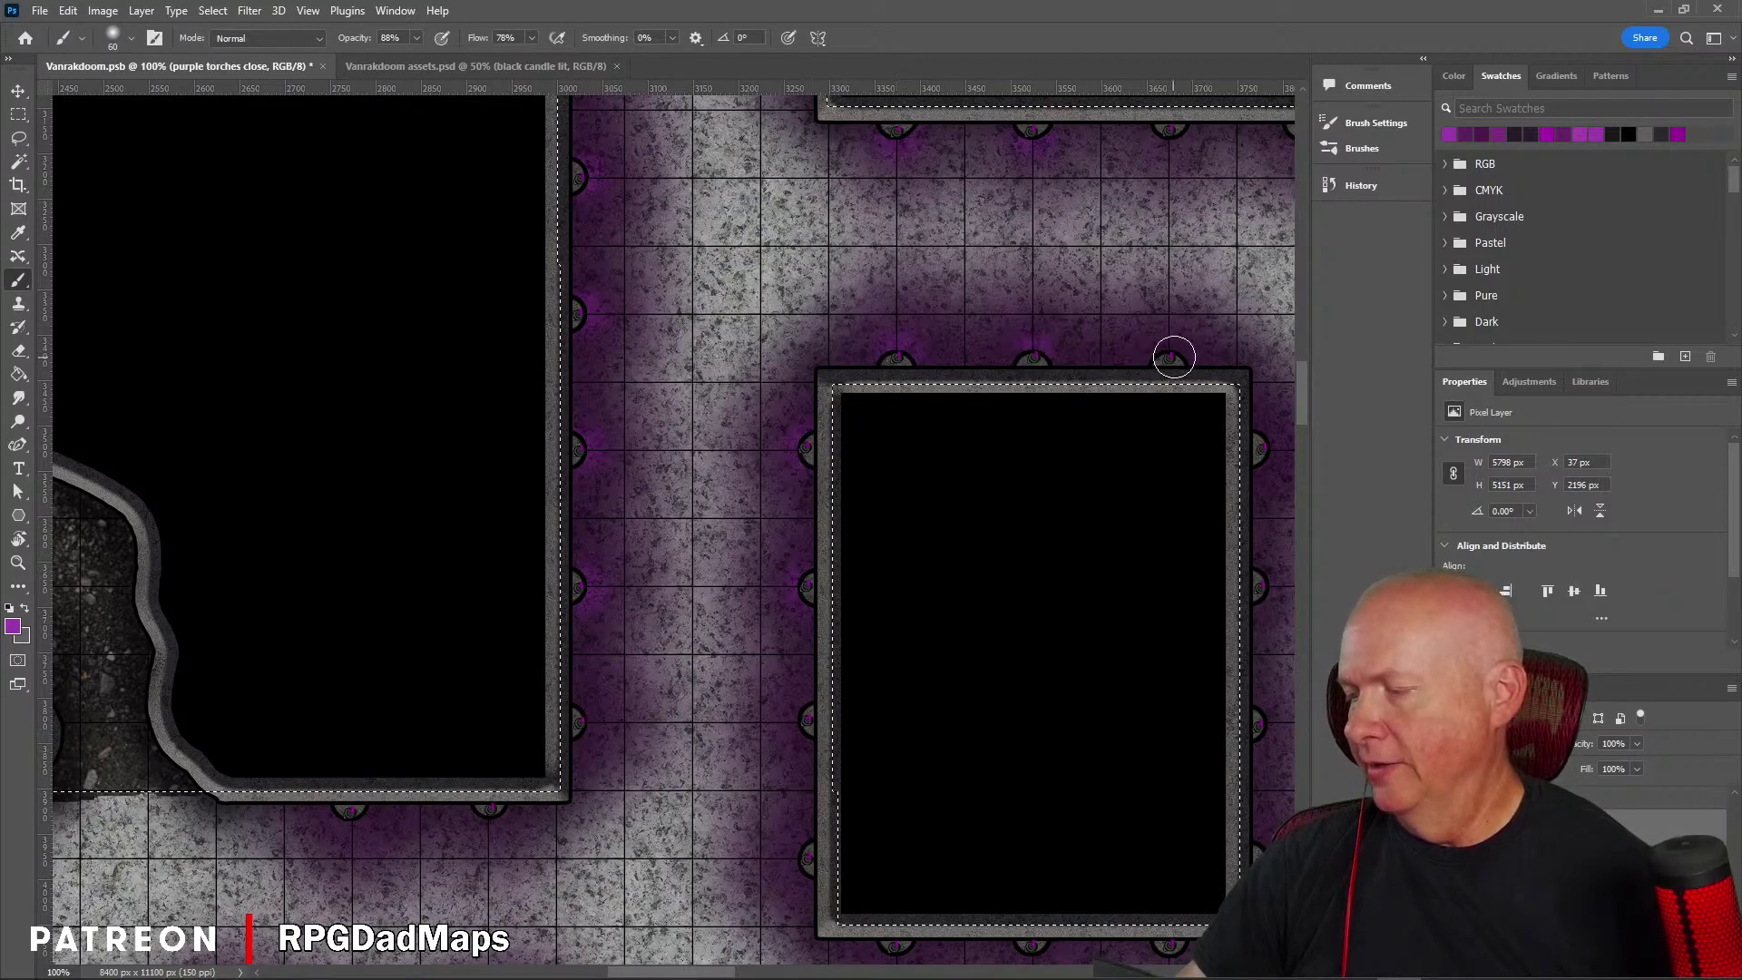
drag(1137, 287, 613, 432)
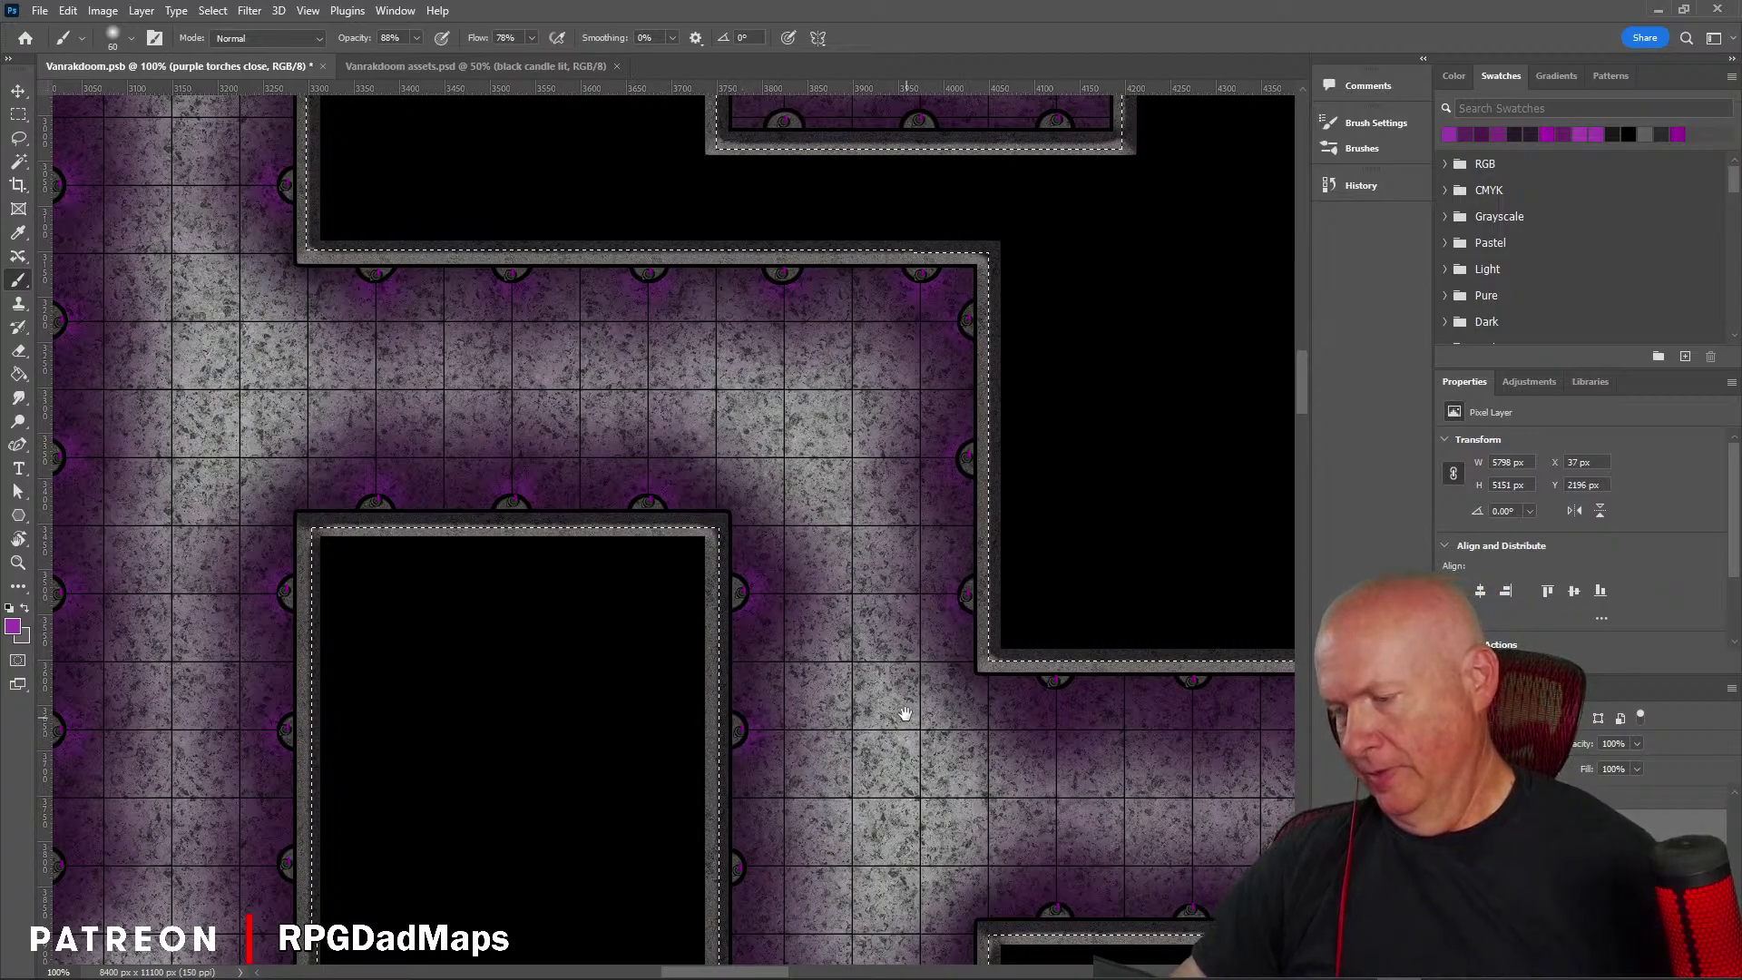
Step: Dab bright purple on the candles through the southeastern corridors, down to the doors at the corner
drag(906, 714, 673, 288)
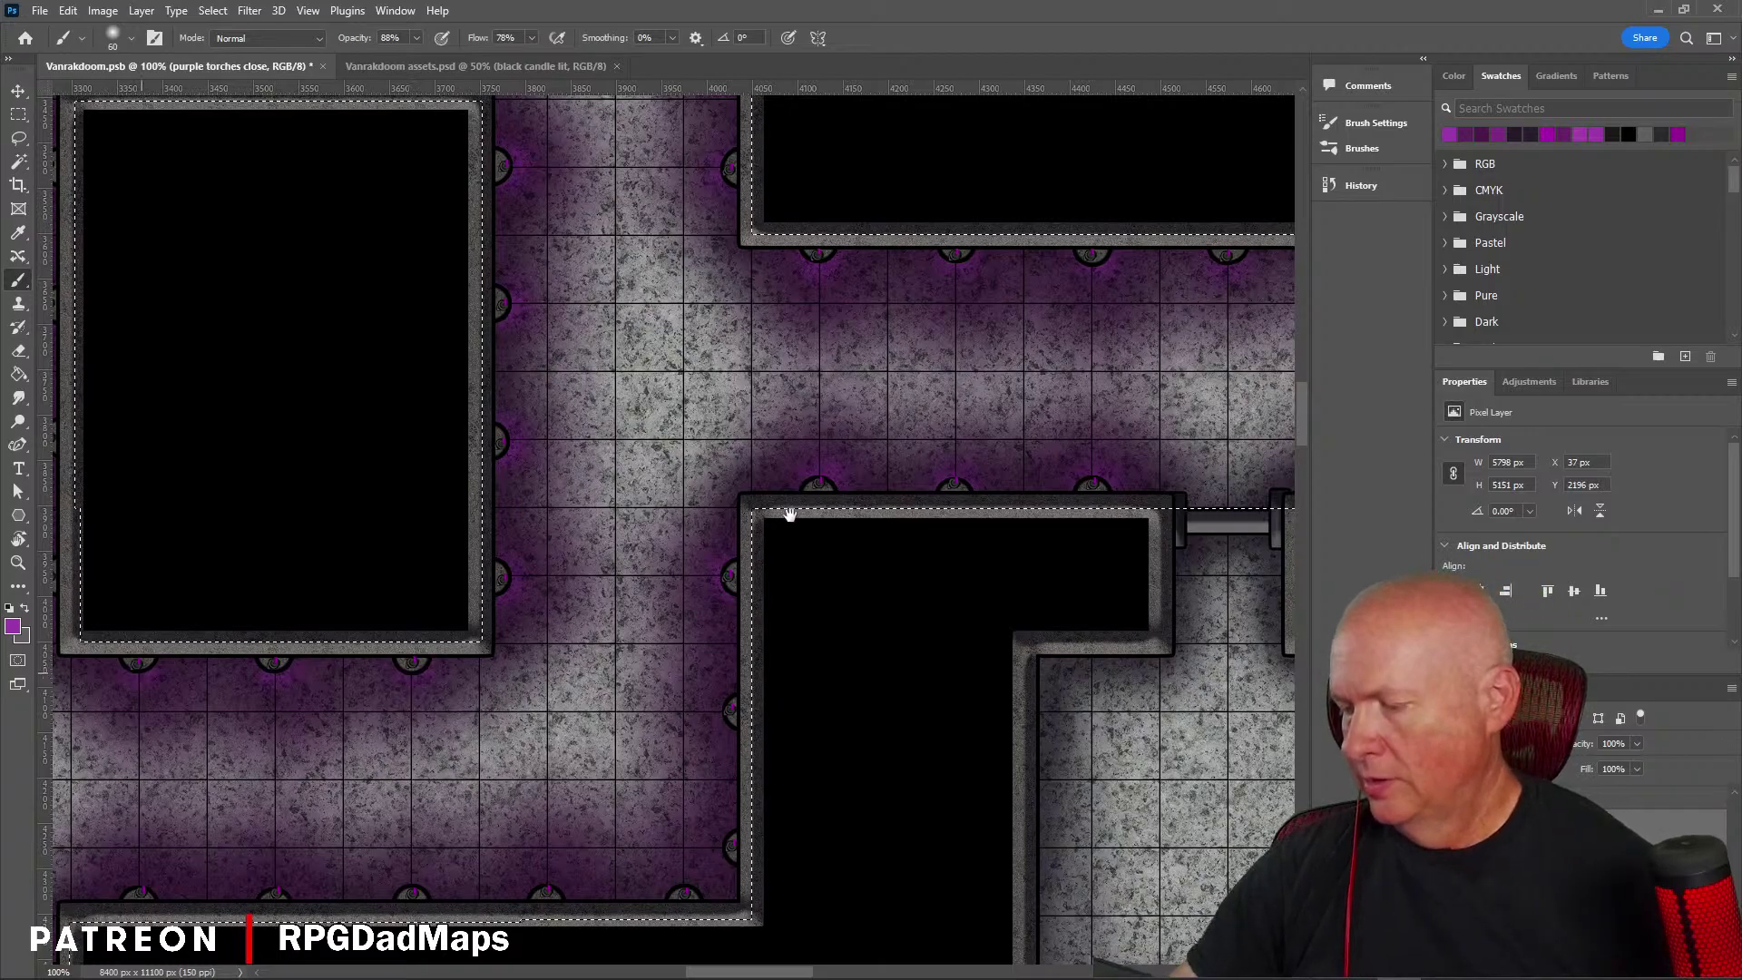
mouse_move(790, 515)
mouse_down()
mouse_move(825, 345)
mouse_move(820, 448)
mouse_up()
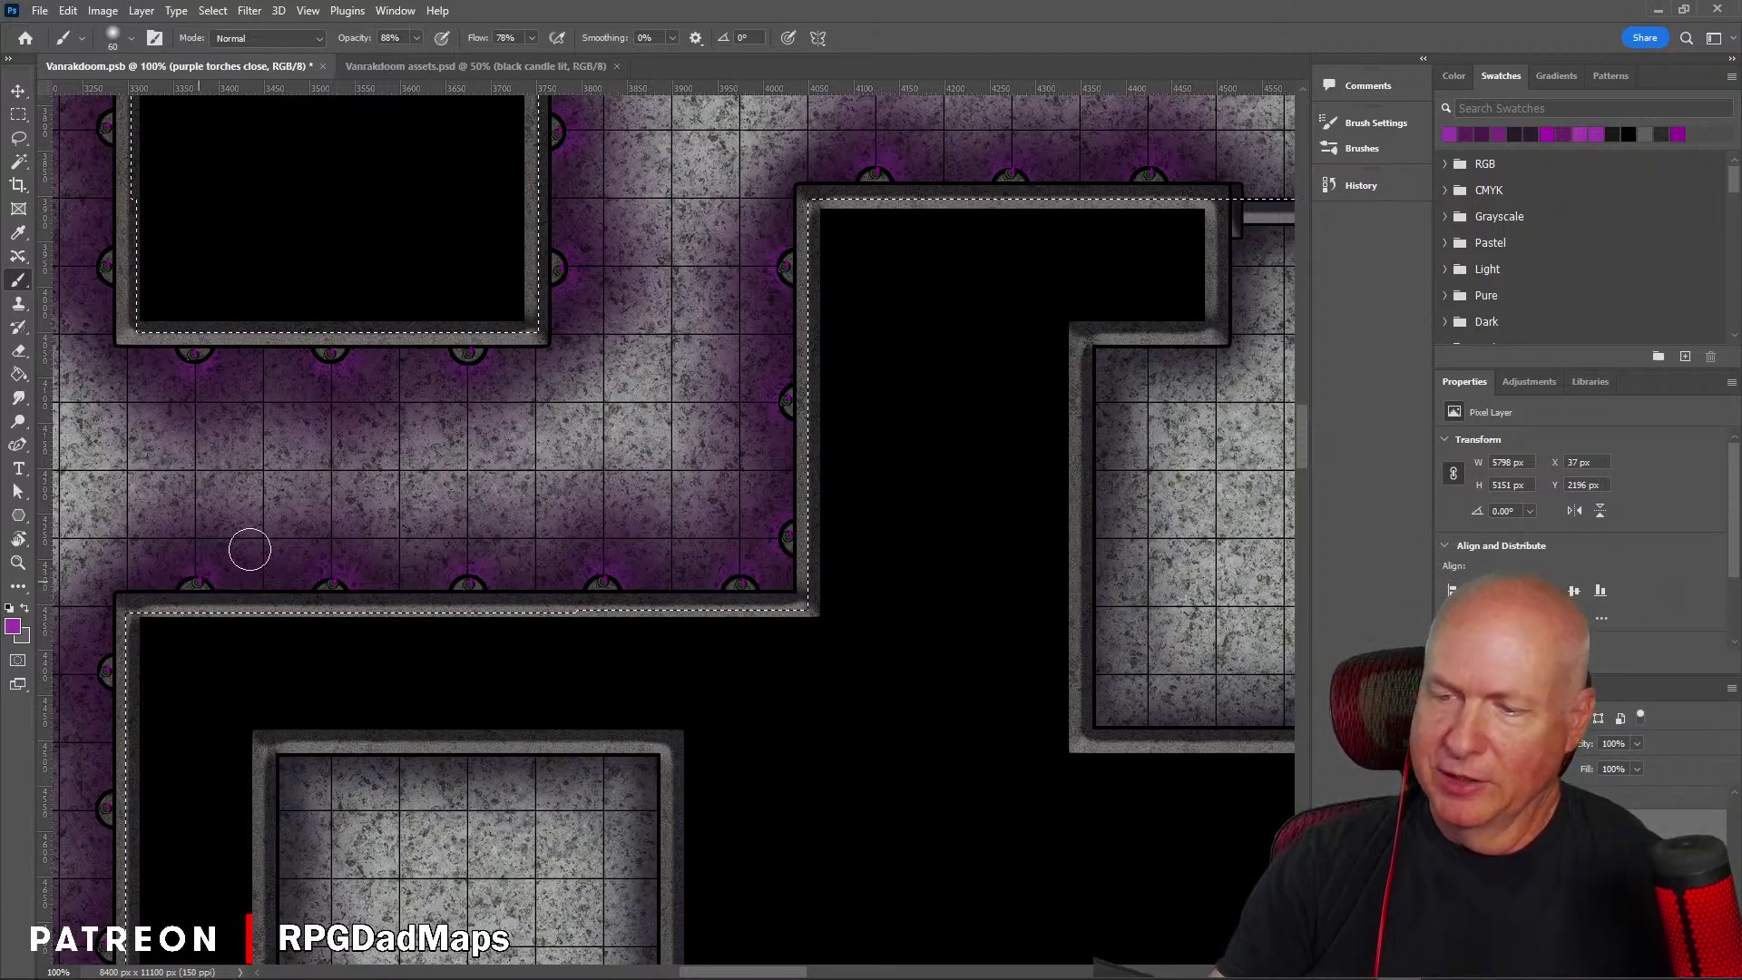
mouse_move(469, 388)
mouse_down()
mouse_move(653, 334)
mouse_move(711, 284)
mouse_move(681, 190)
mouse_move(648, 171)
mouse_up()
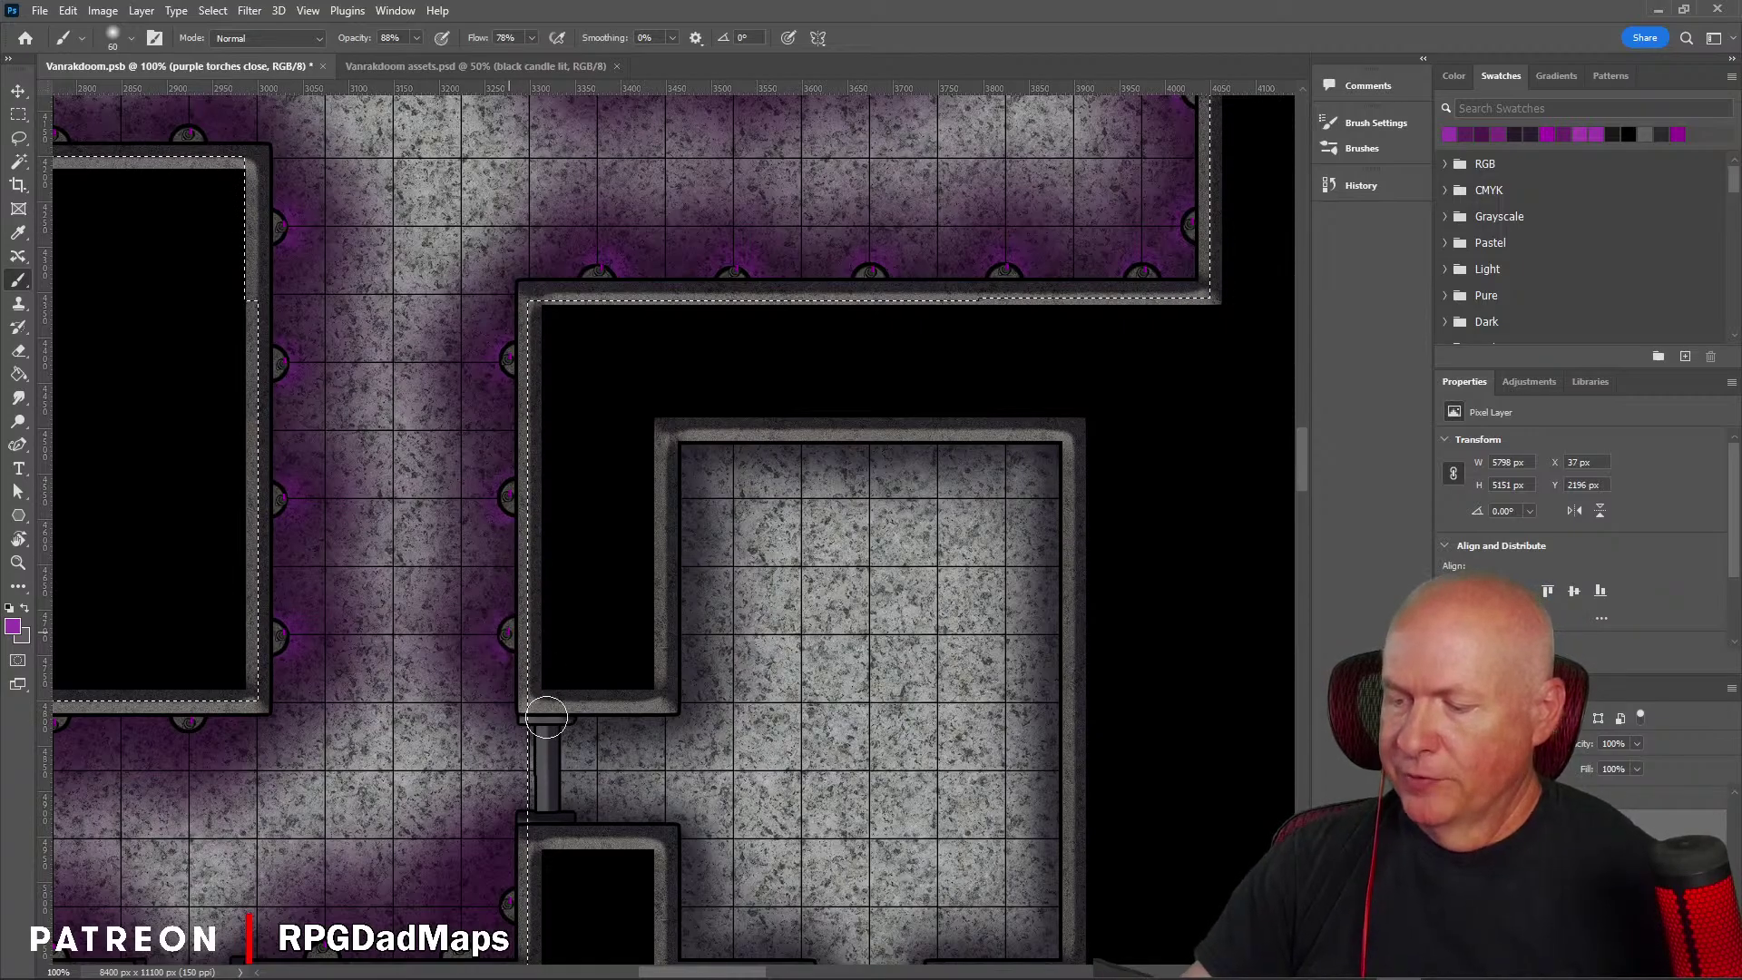
drag(536, 733, 813, 307)
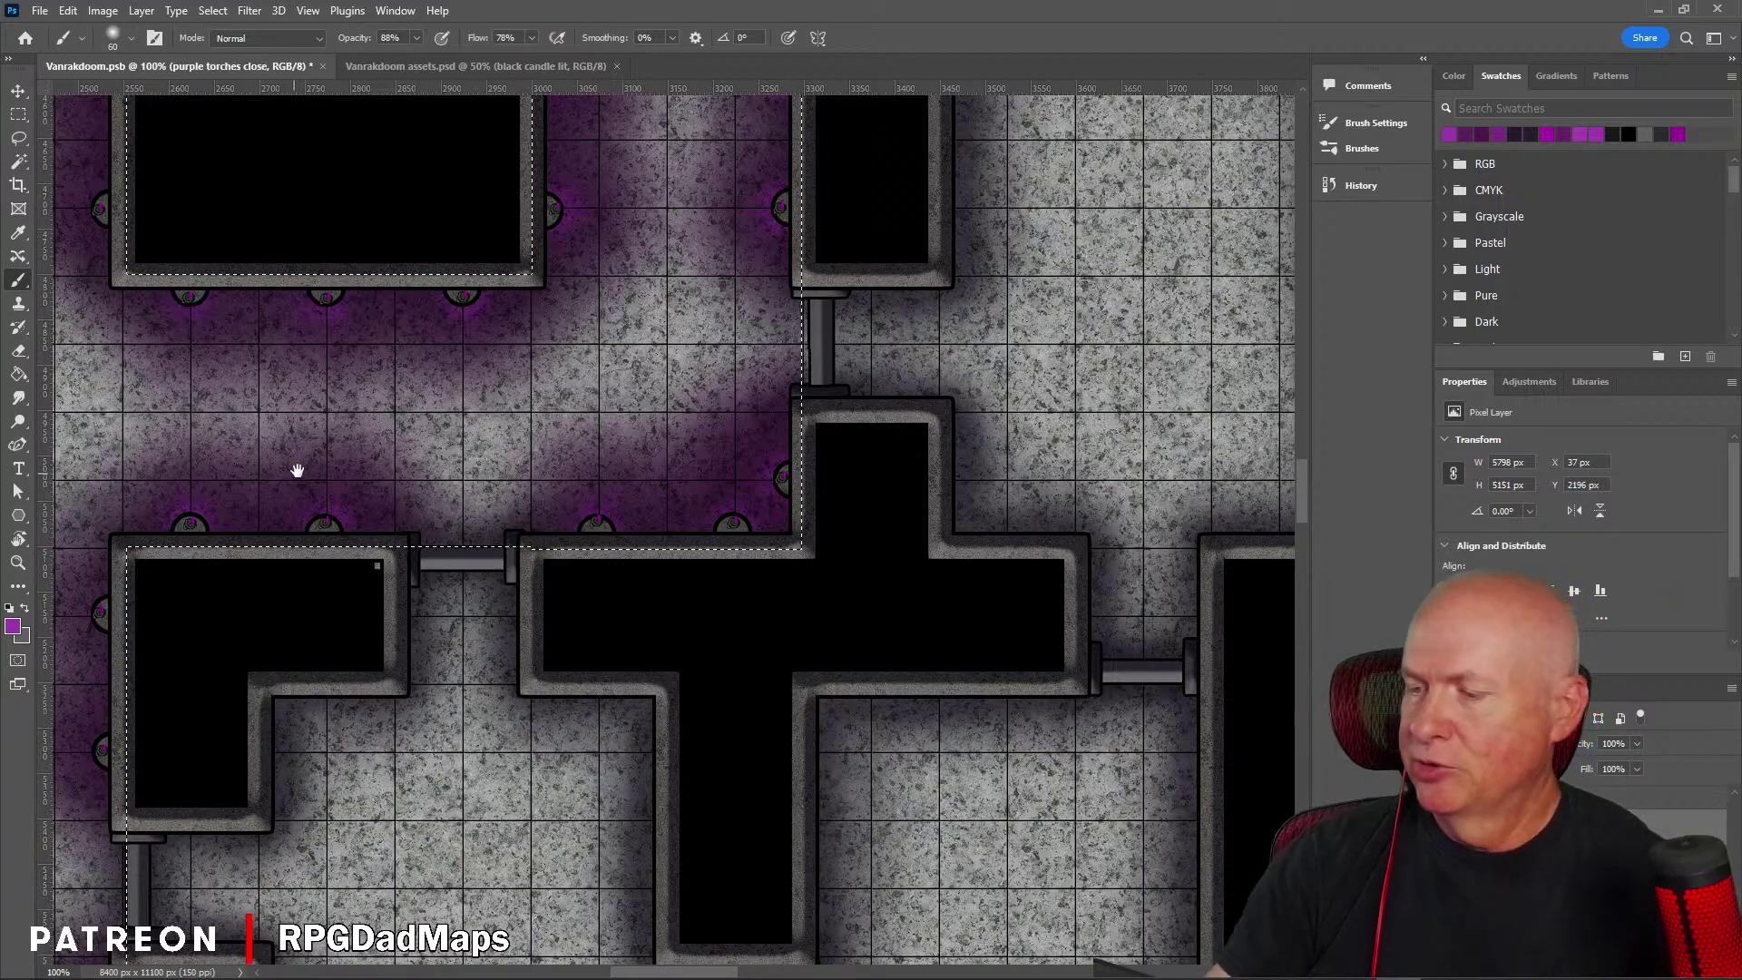
Step: Dab bright purple on the candles around the central blocks, from the southern doors northwest to the corridor below the cavern opening
drag(296, 467, 787, 363)
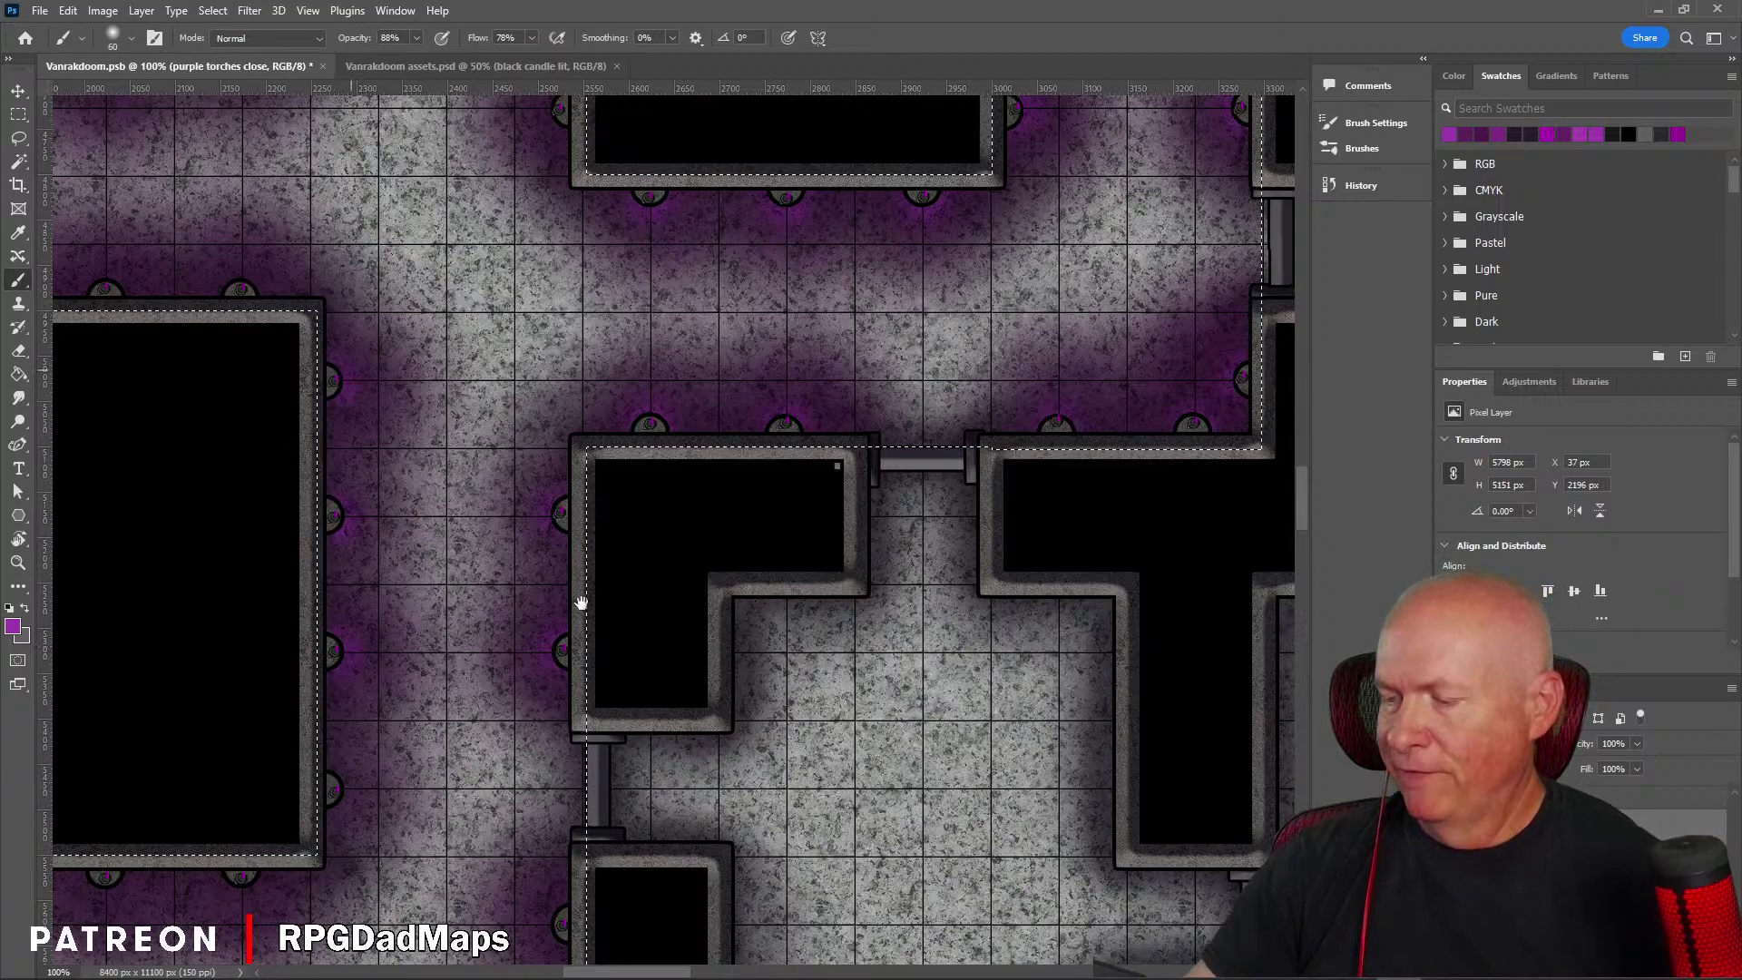
drag(582, 603, 576, 724)
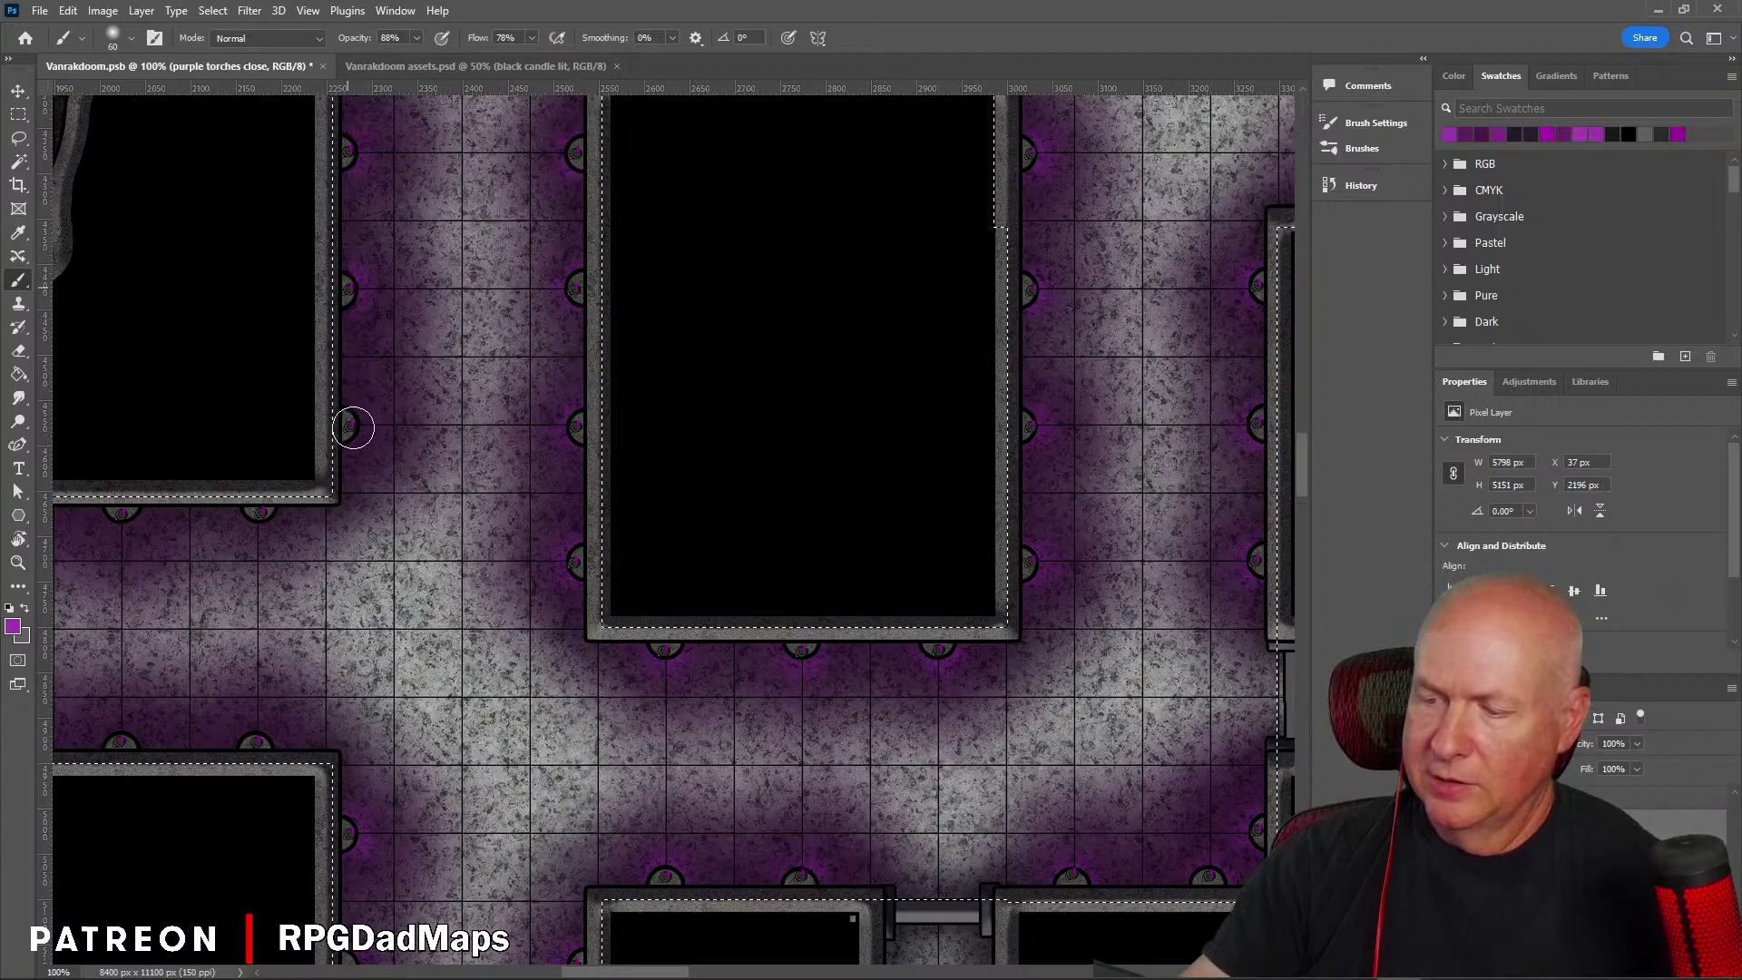
drag(482, 213, 391, 618)
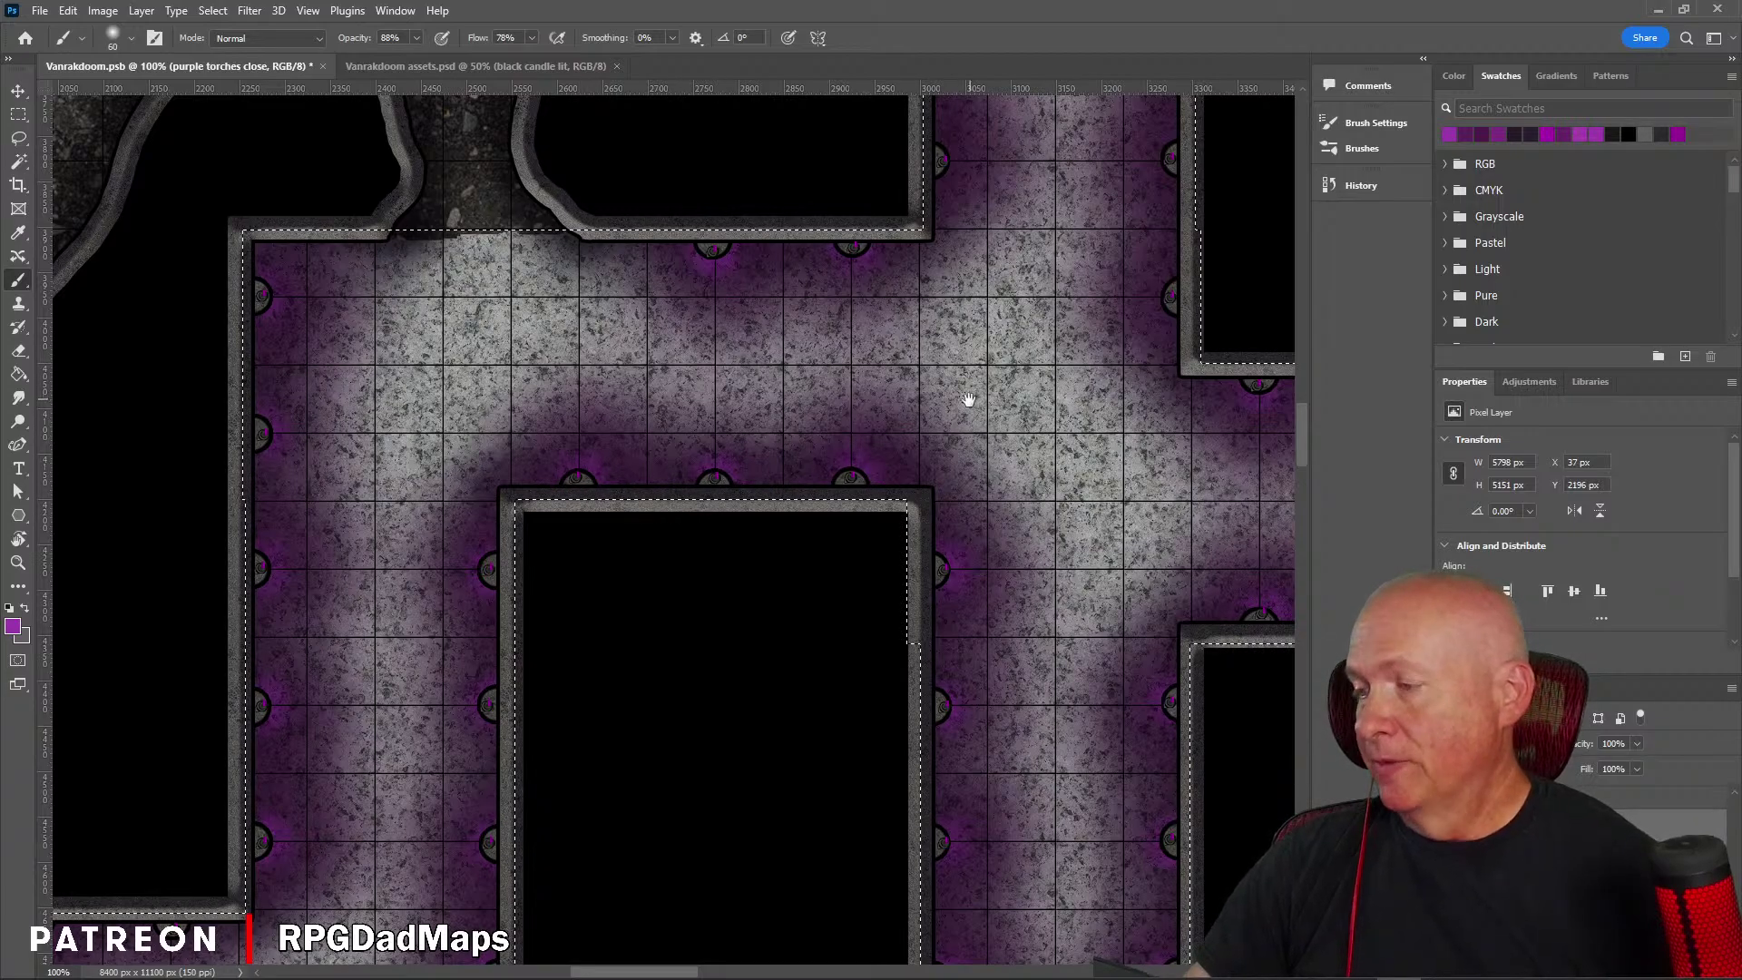
mouse_move(968, 399)
mouse_down()
mouse_move(684, 509)
mouse_move(449, 646)
mouse_up()
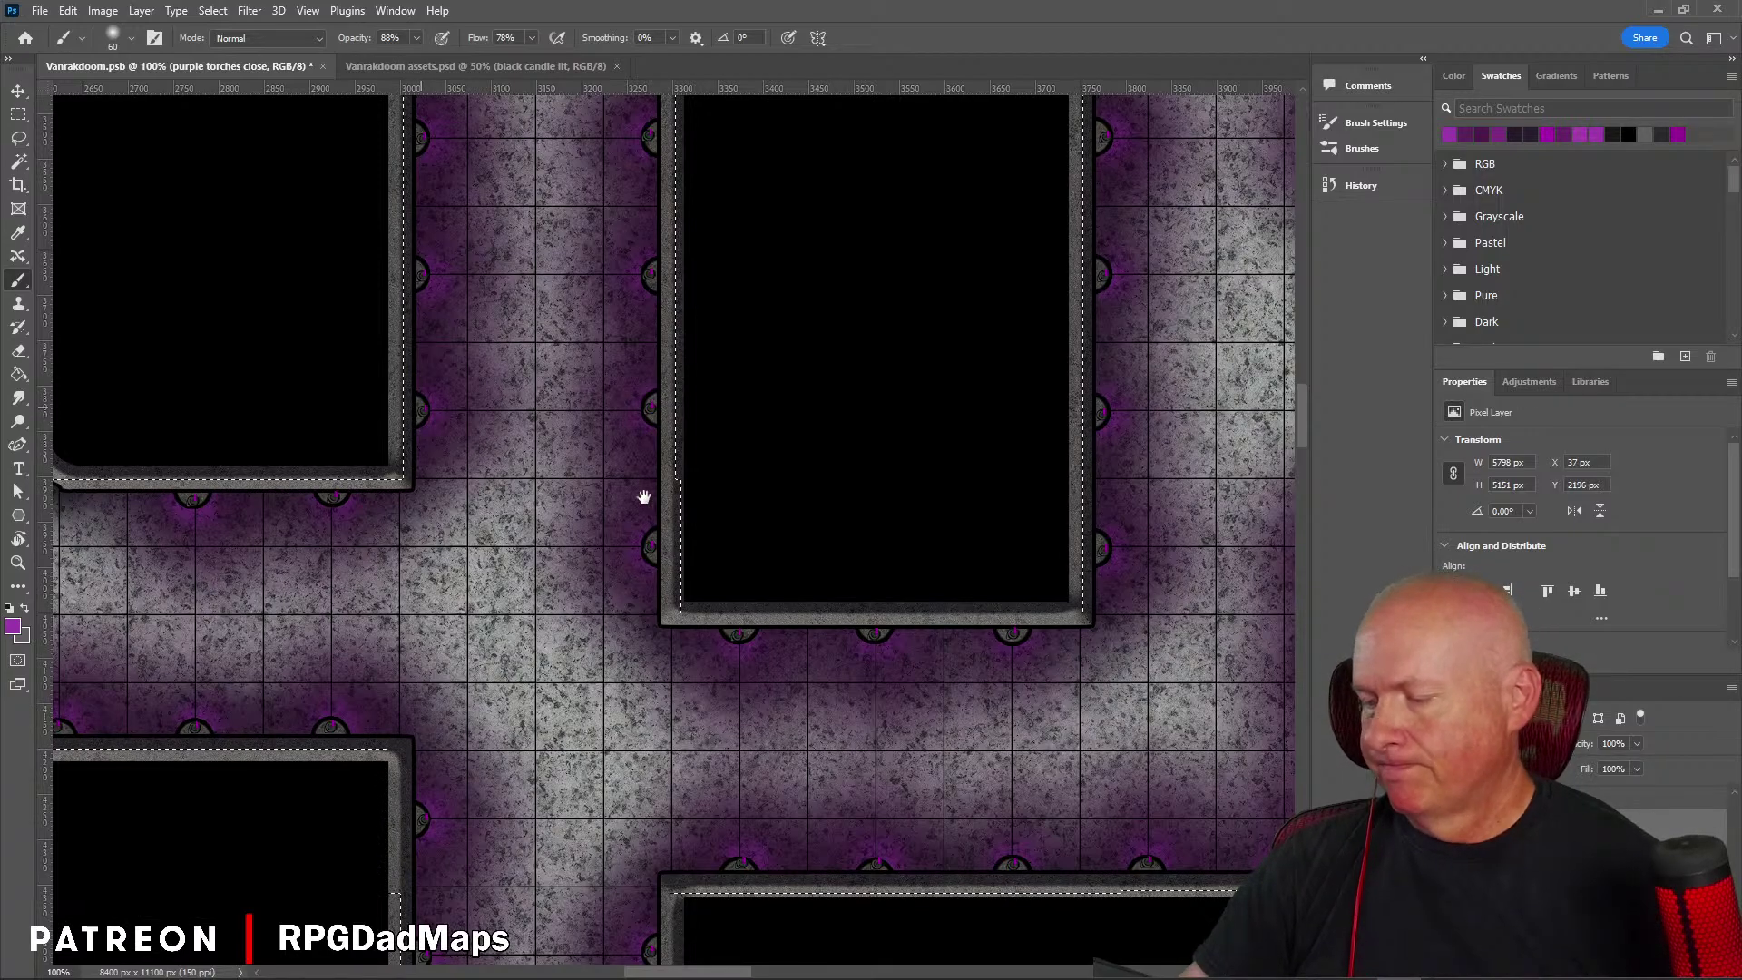
Step: Dab bright purple on the candles leading southwest into the pillar hall and around its northern small pillars
drag(663, 257, 608, 399)
drag(734, 457, 730, 454)
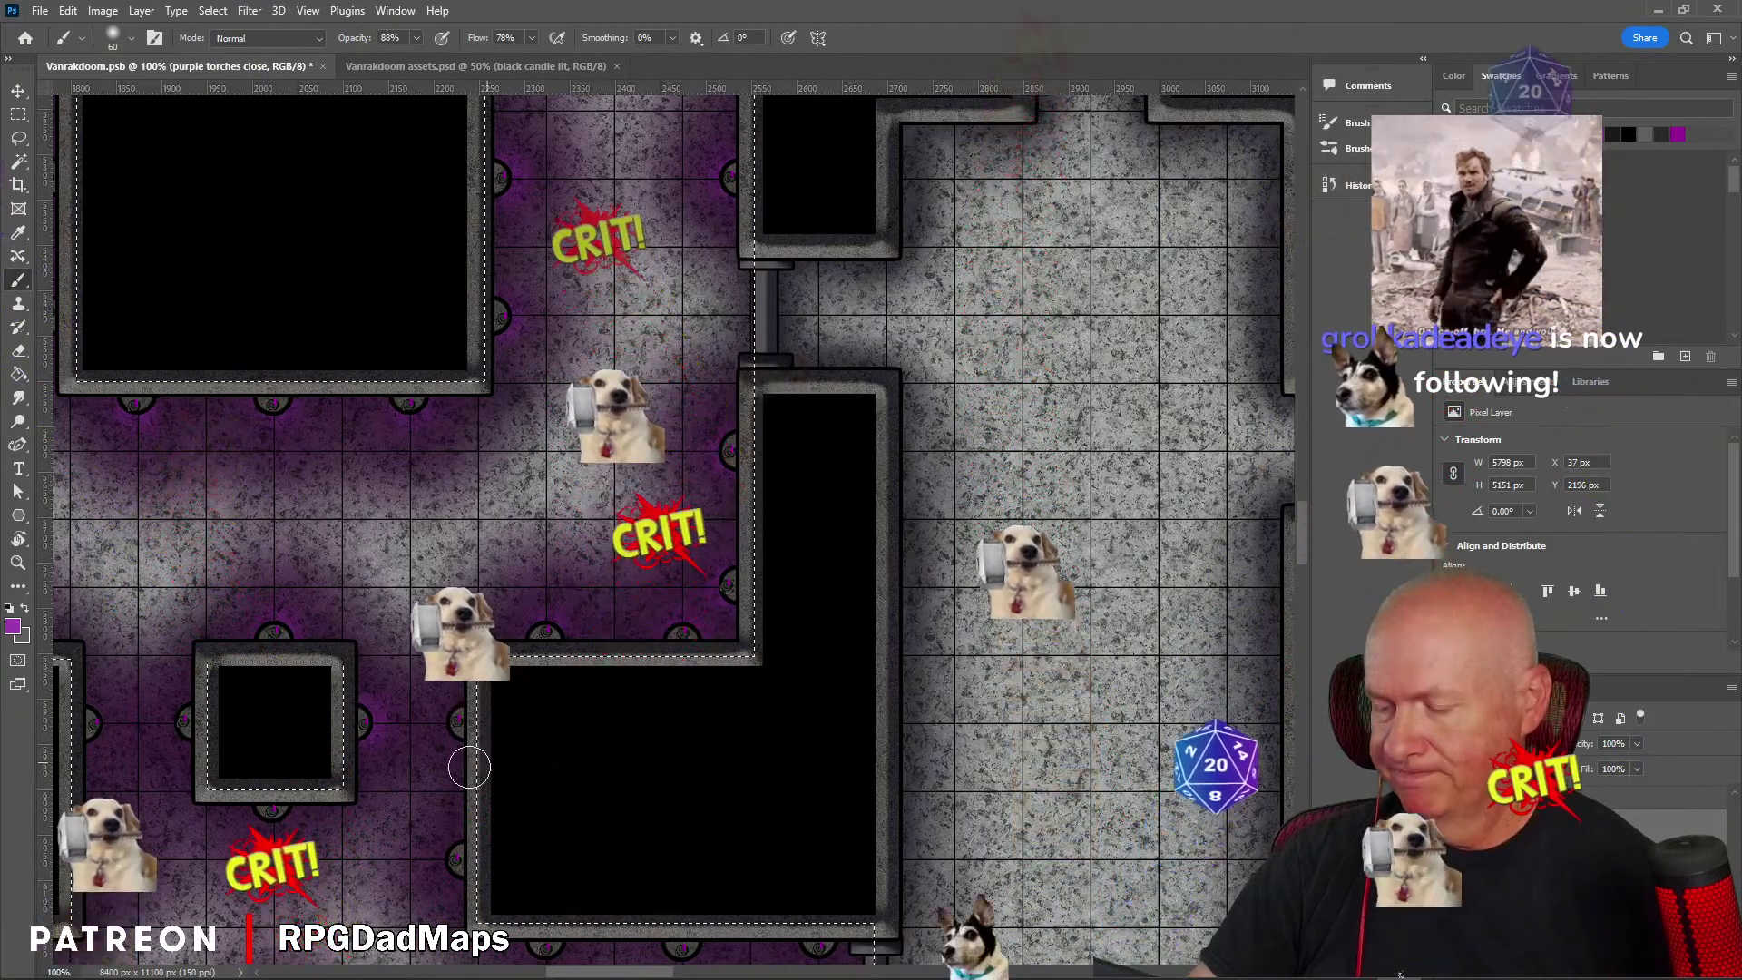
drag(454, 753, 696, 389)
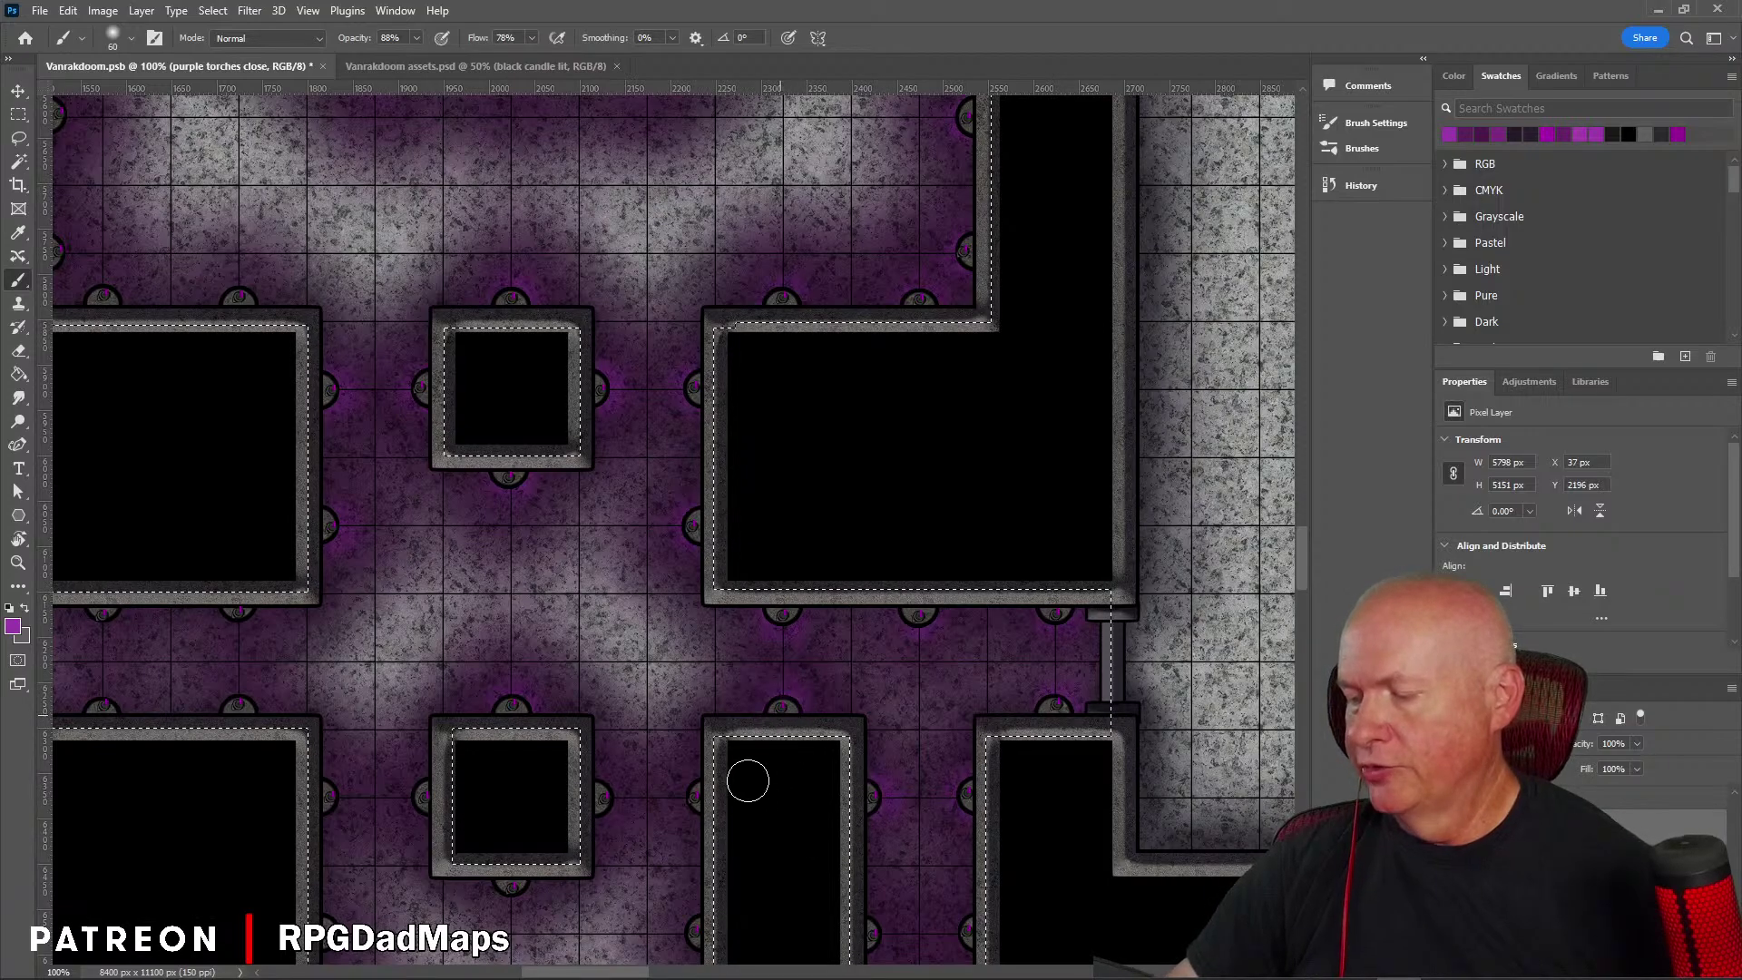
drag(747, 783, 652, 392)
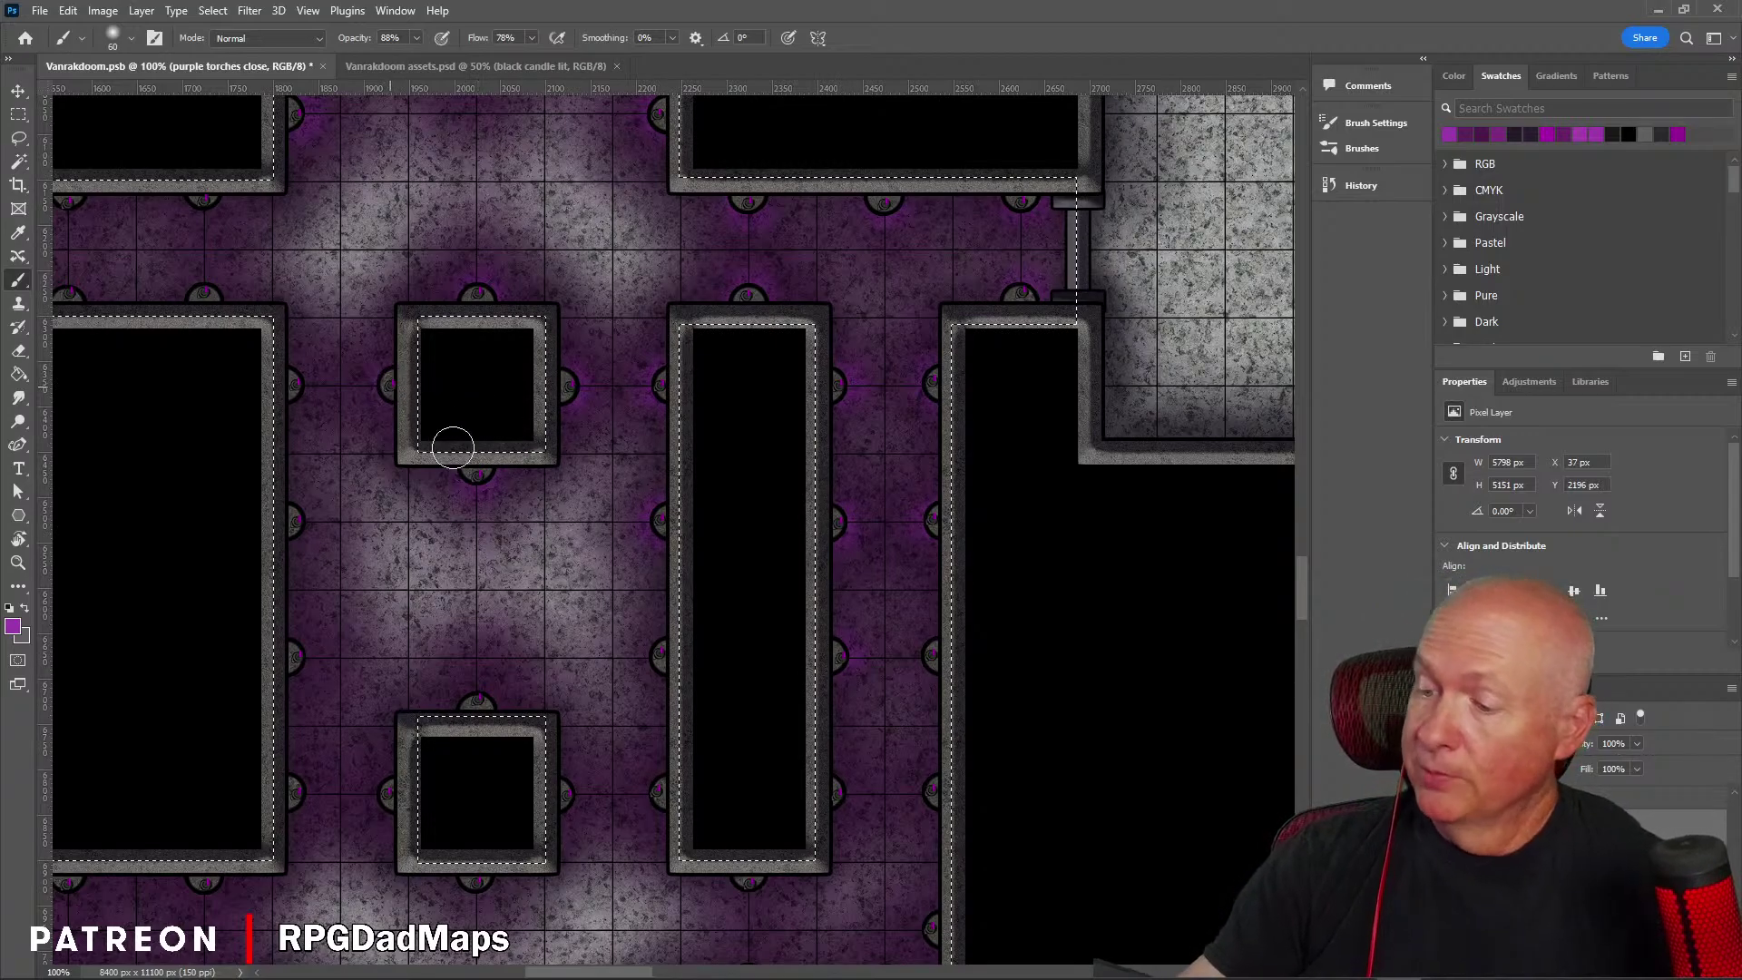
Step: Dab bright purple on the candles around the pillar hall's southern end, exit corners and western side aisle
mouse_move(610, 655)
mouse_down()
mouse_move(575, 498)
mouse_move(479, 327)
mouse_up()
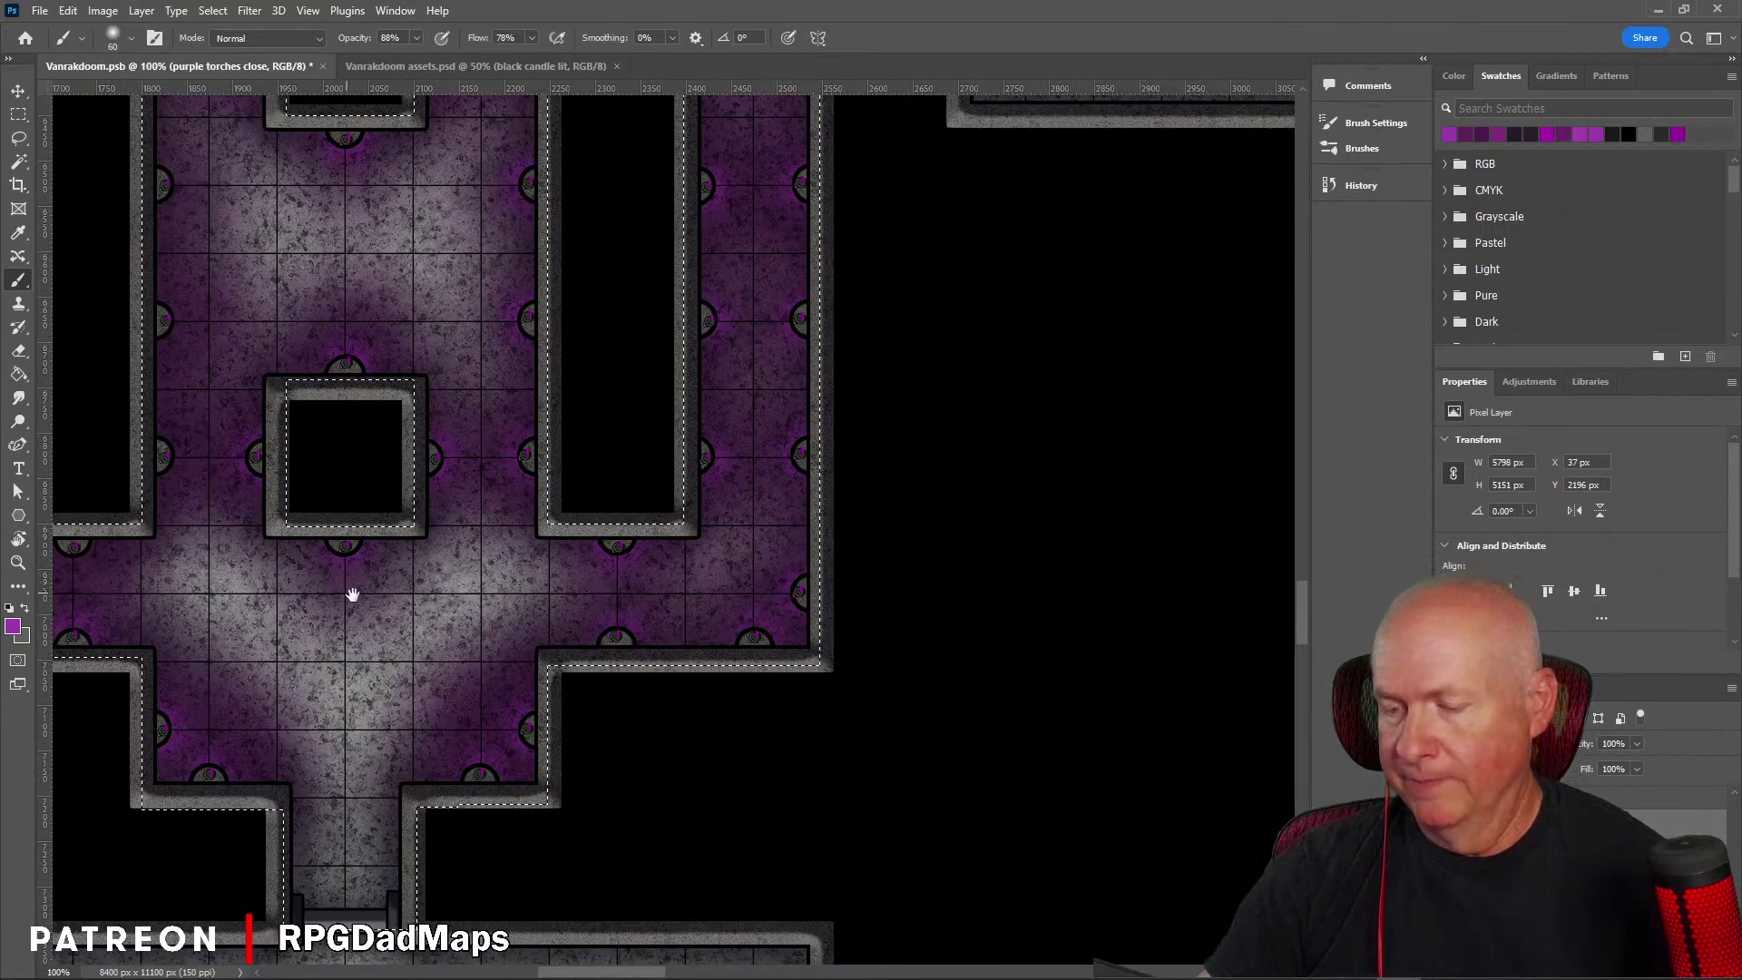
mouse_move(353, 595)
mouse_down()
mouse_move(720, 591)
mouse_move(906, 556)
mouse_move(856, 547)
mouse_up()
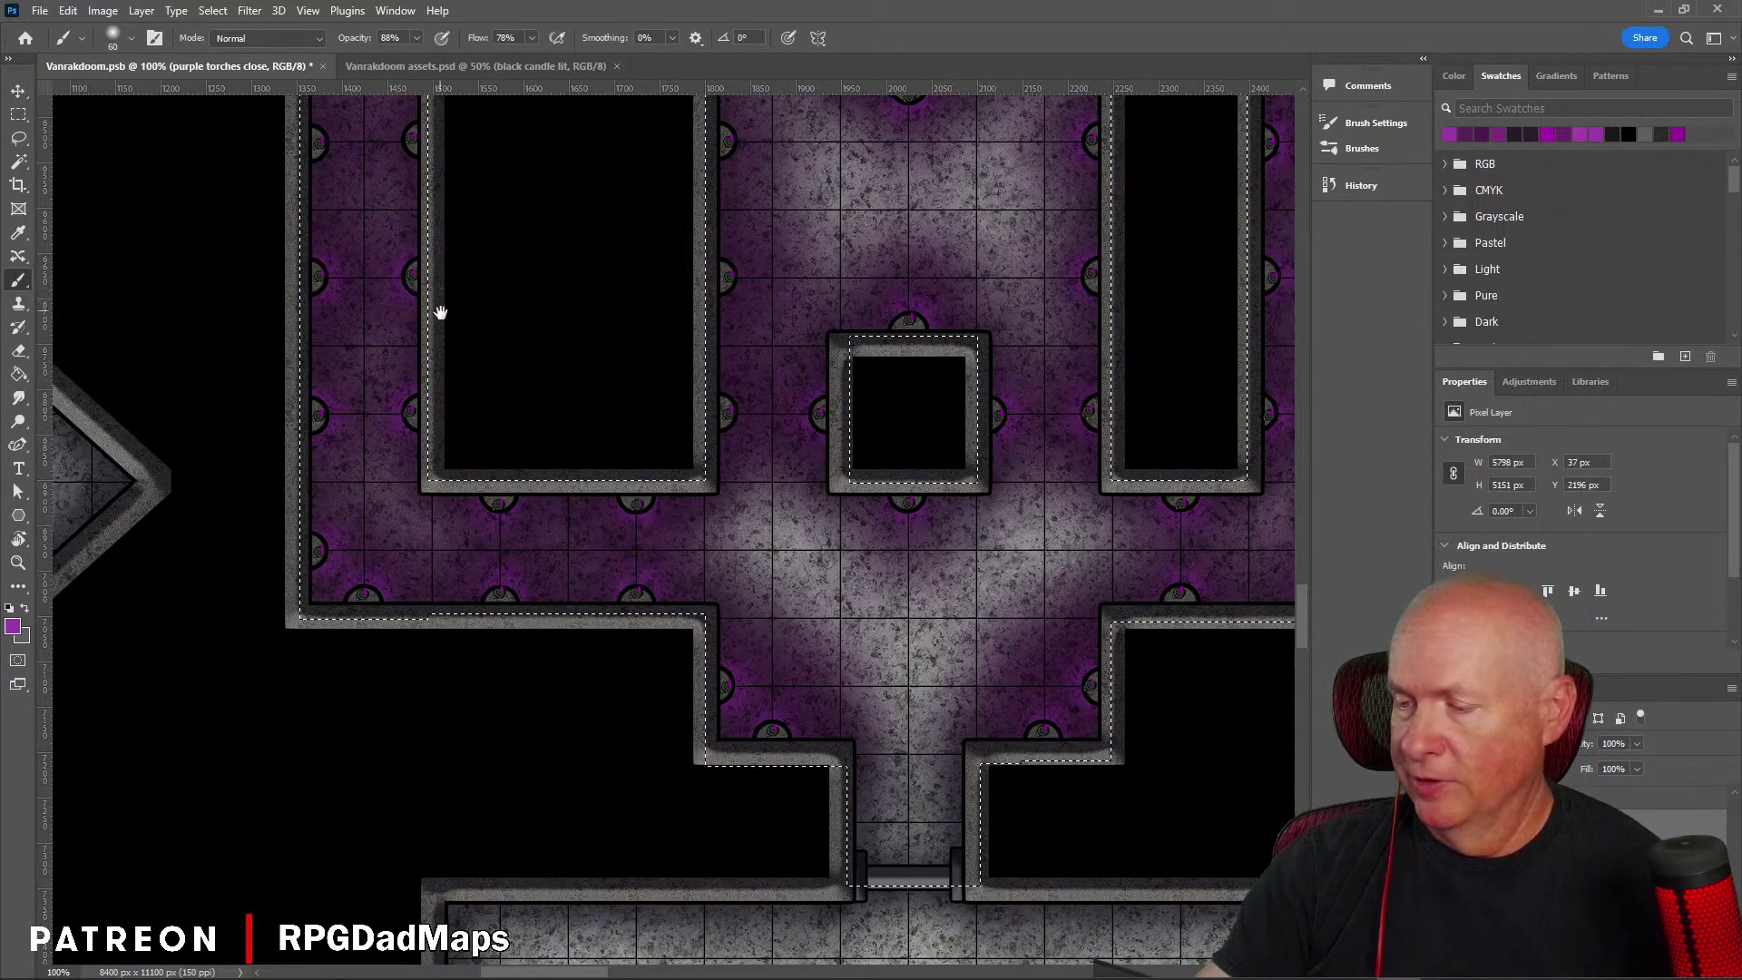
key(space)
drag(444, 335, 427, 629)
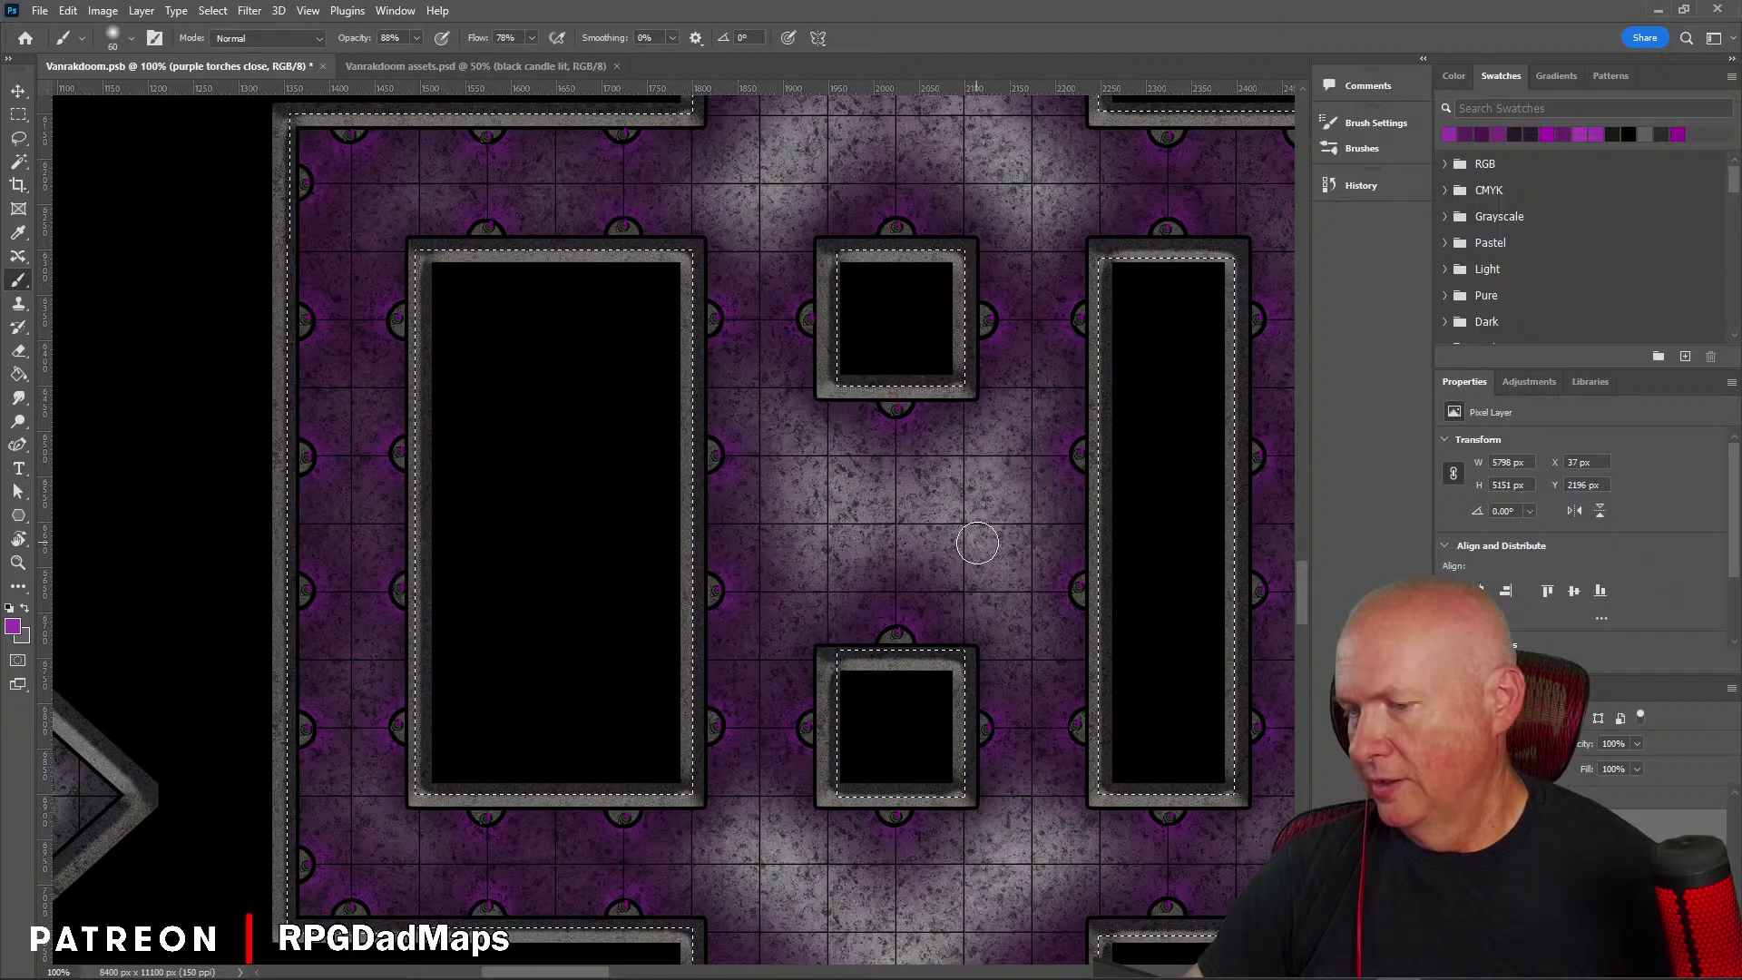
drag(982, 534, 194, 378)
drag(460, 471, 862, 726)
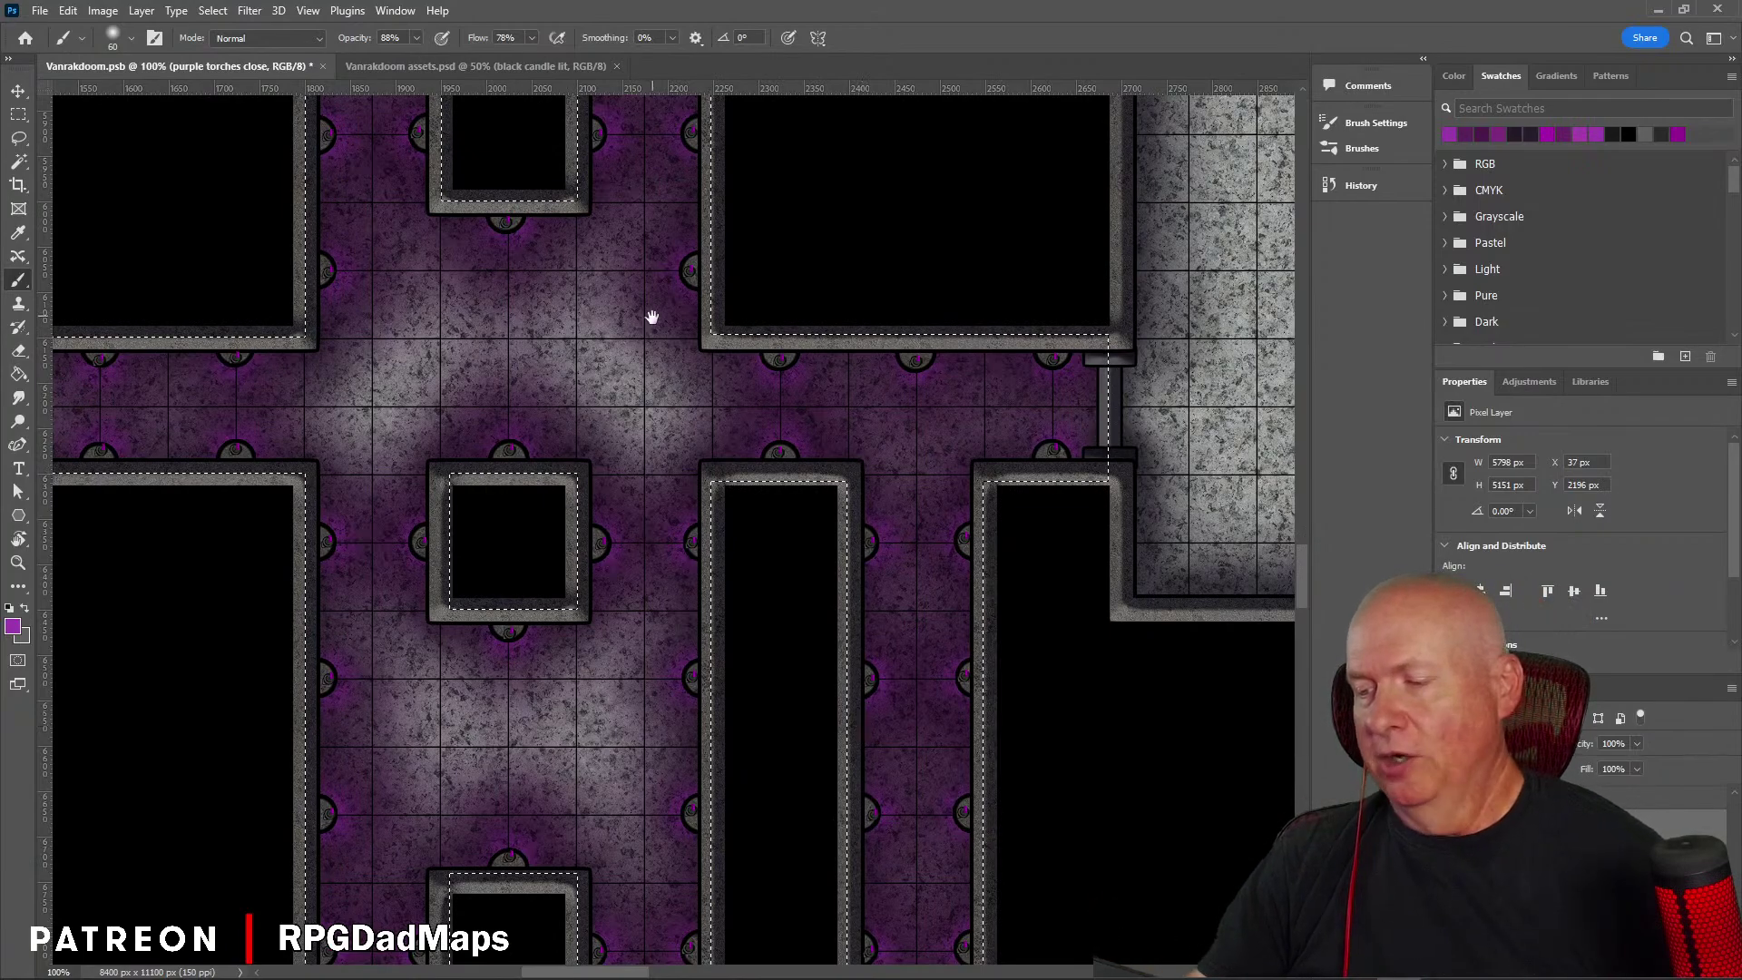
Step: Dab bright purple on the candles from the pillar hall's northwest corner west along the corridor with the doors
drag(653, 313, 1061, 439)
mouse_move(556, 525)
mouse_down()
mouse_move(704, 557)
mouse_move(688, 412)
mouse_up()
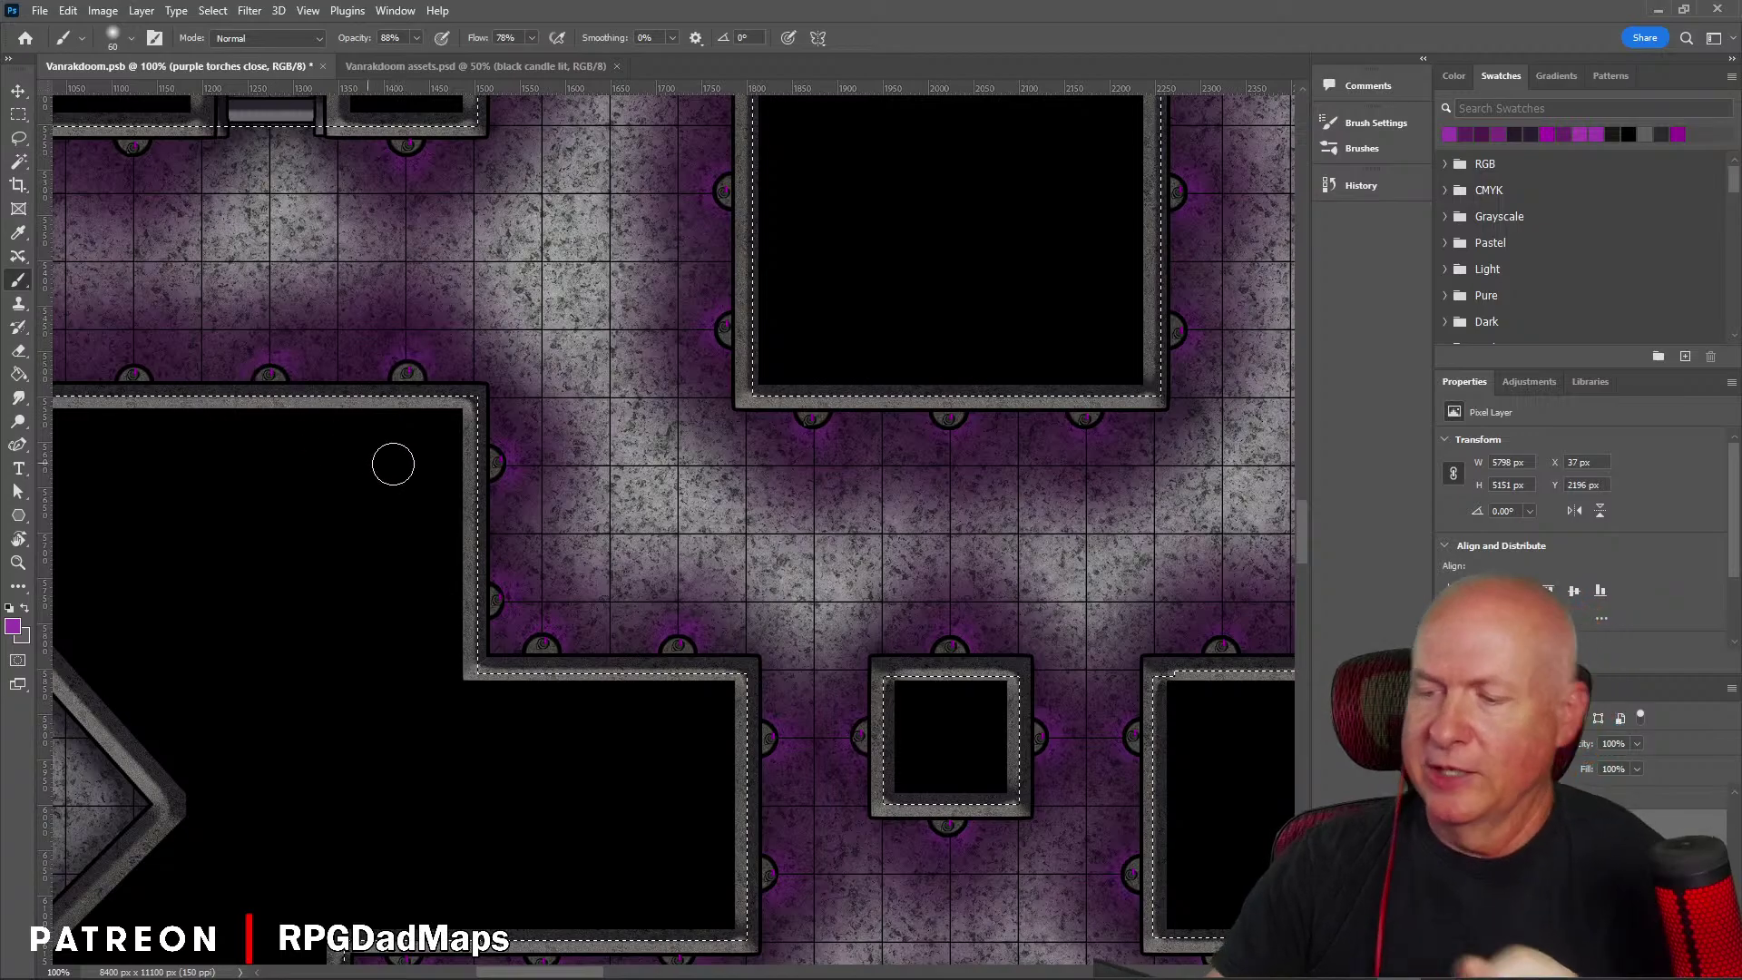
mouse_move(384, 472)
mouse_down()
mouse_move(708, 556)
mouse_move(853, 558)
mouse_up()
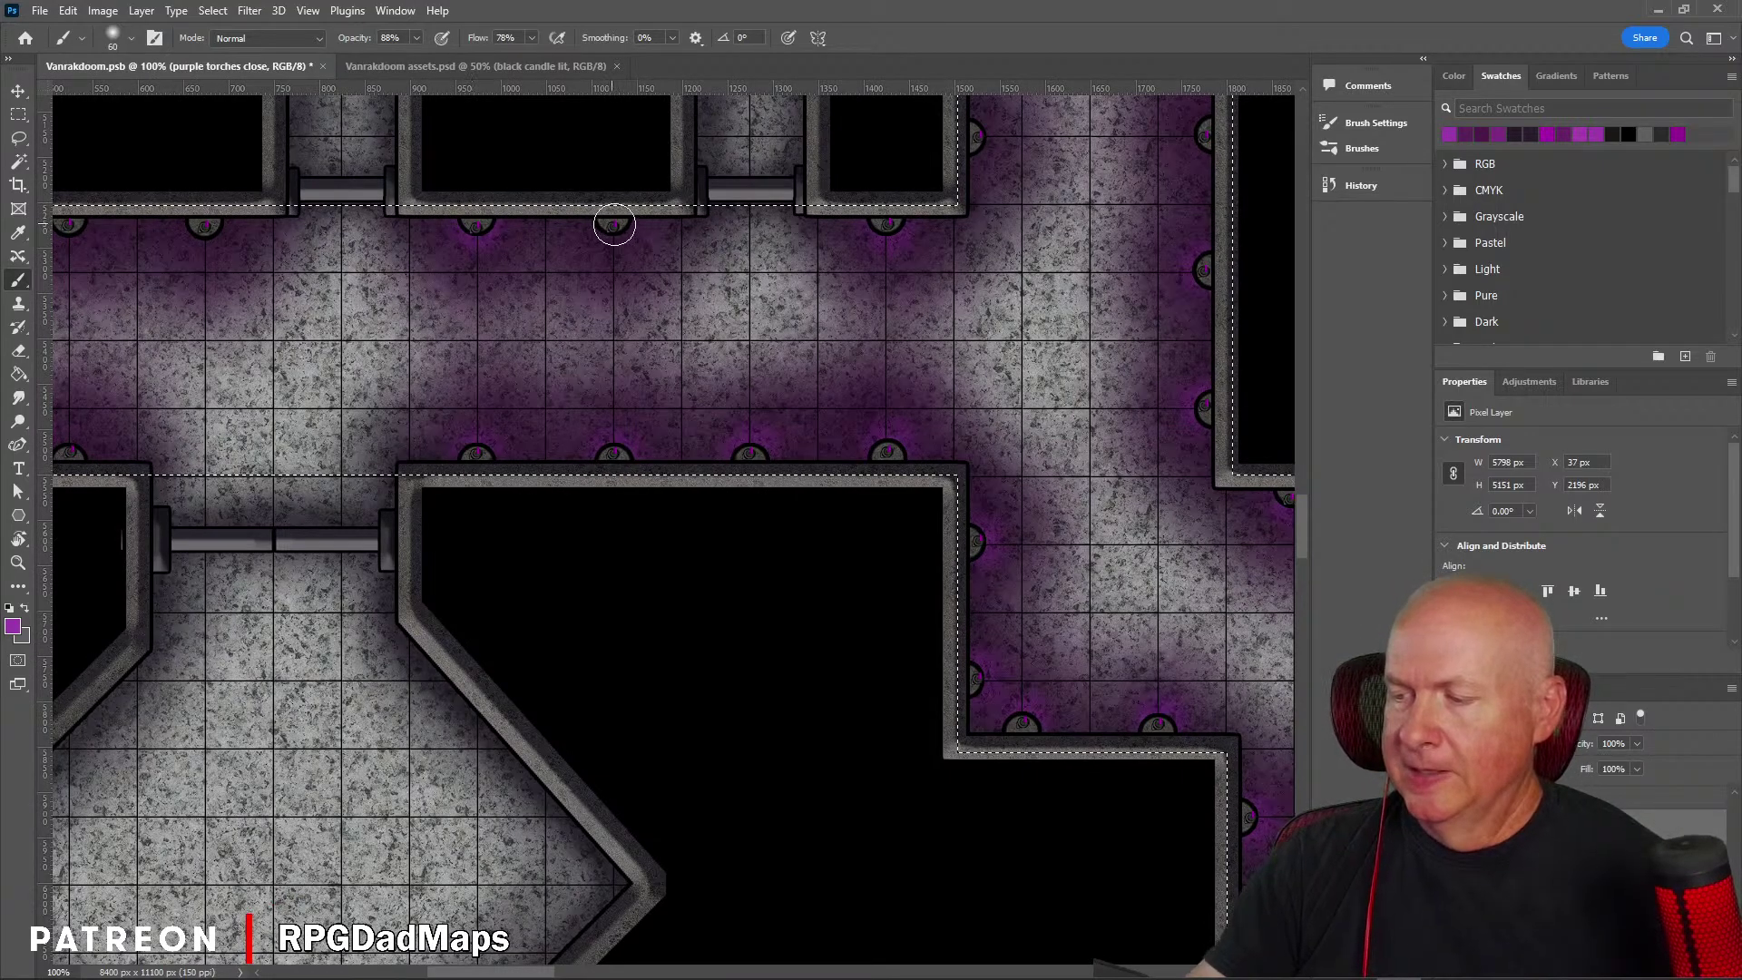
drag(393, 375, 1012, 394)
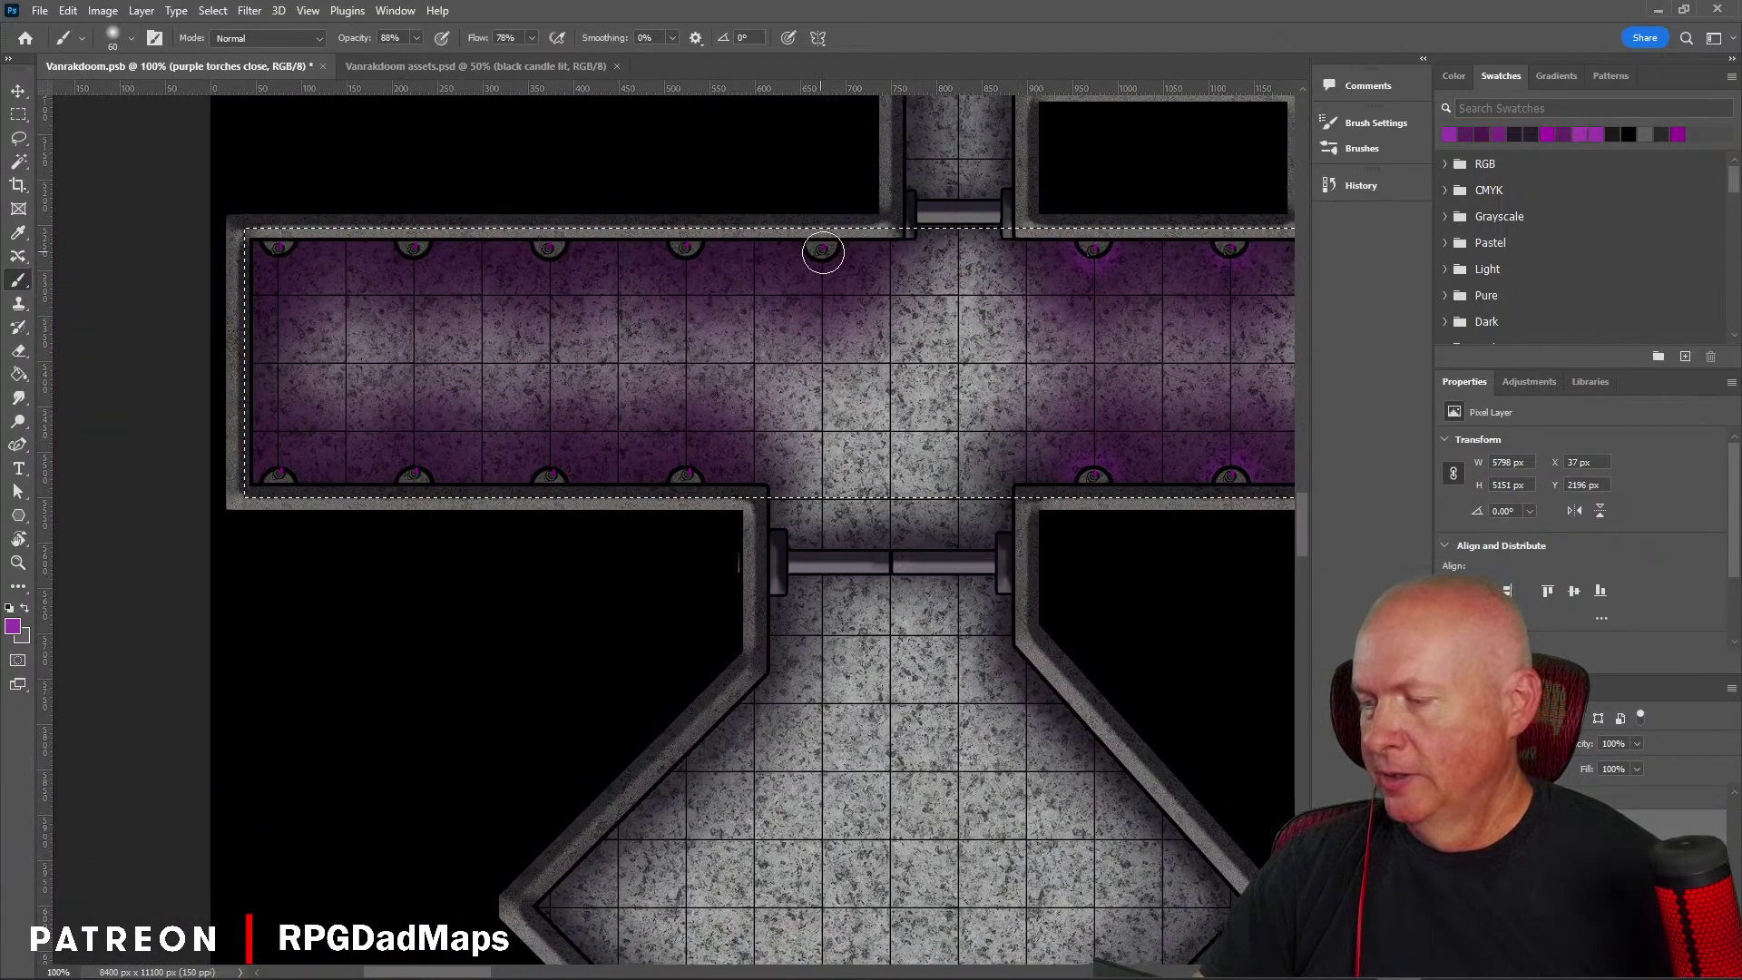
Step: Dab bright purple on the candles along both walls of the corridor's dead-end western section
click(824, 253)
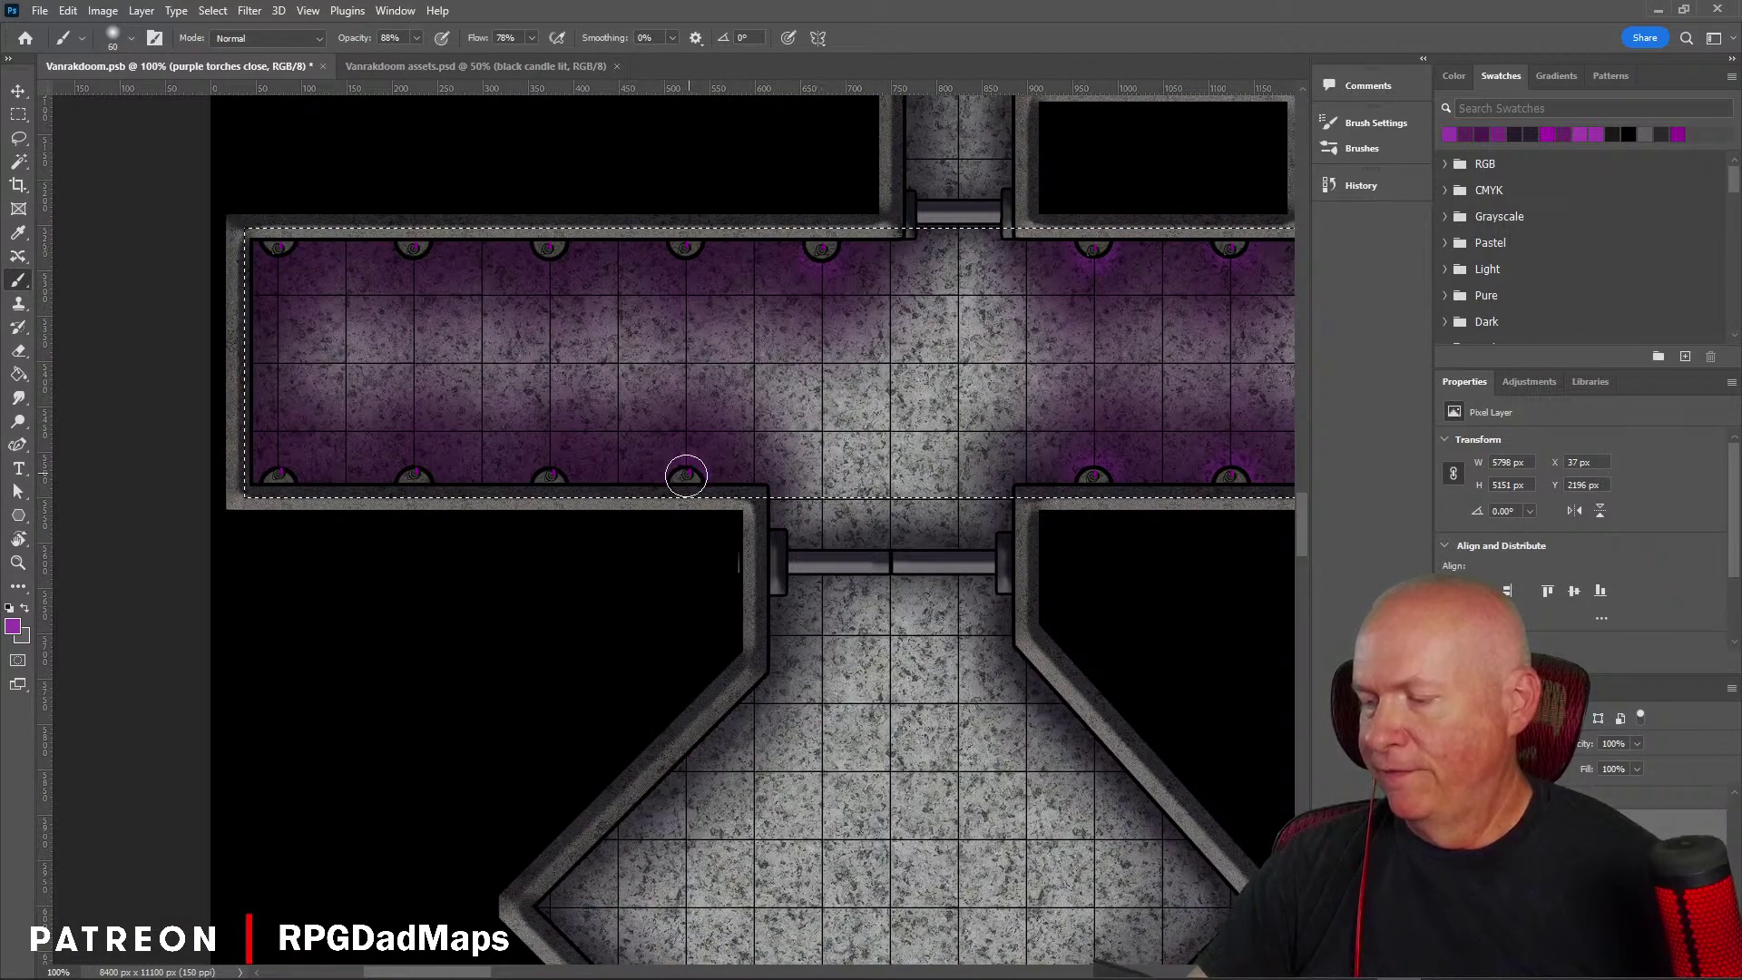
click(686, 475)
click(685, 248)
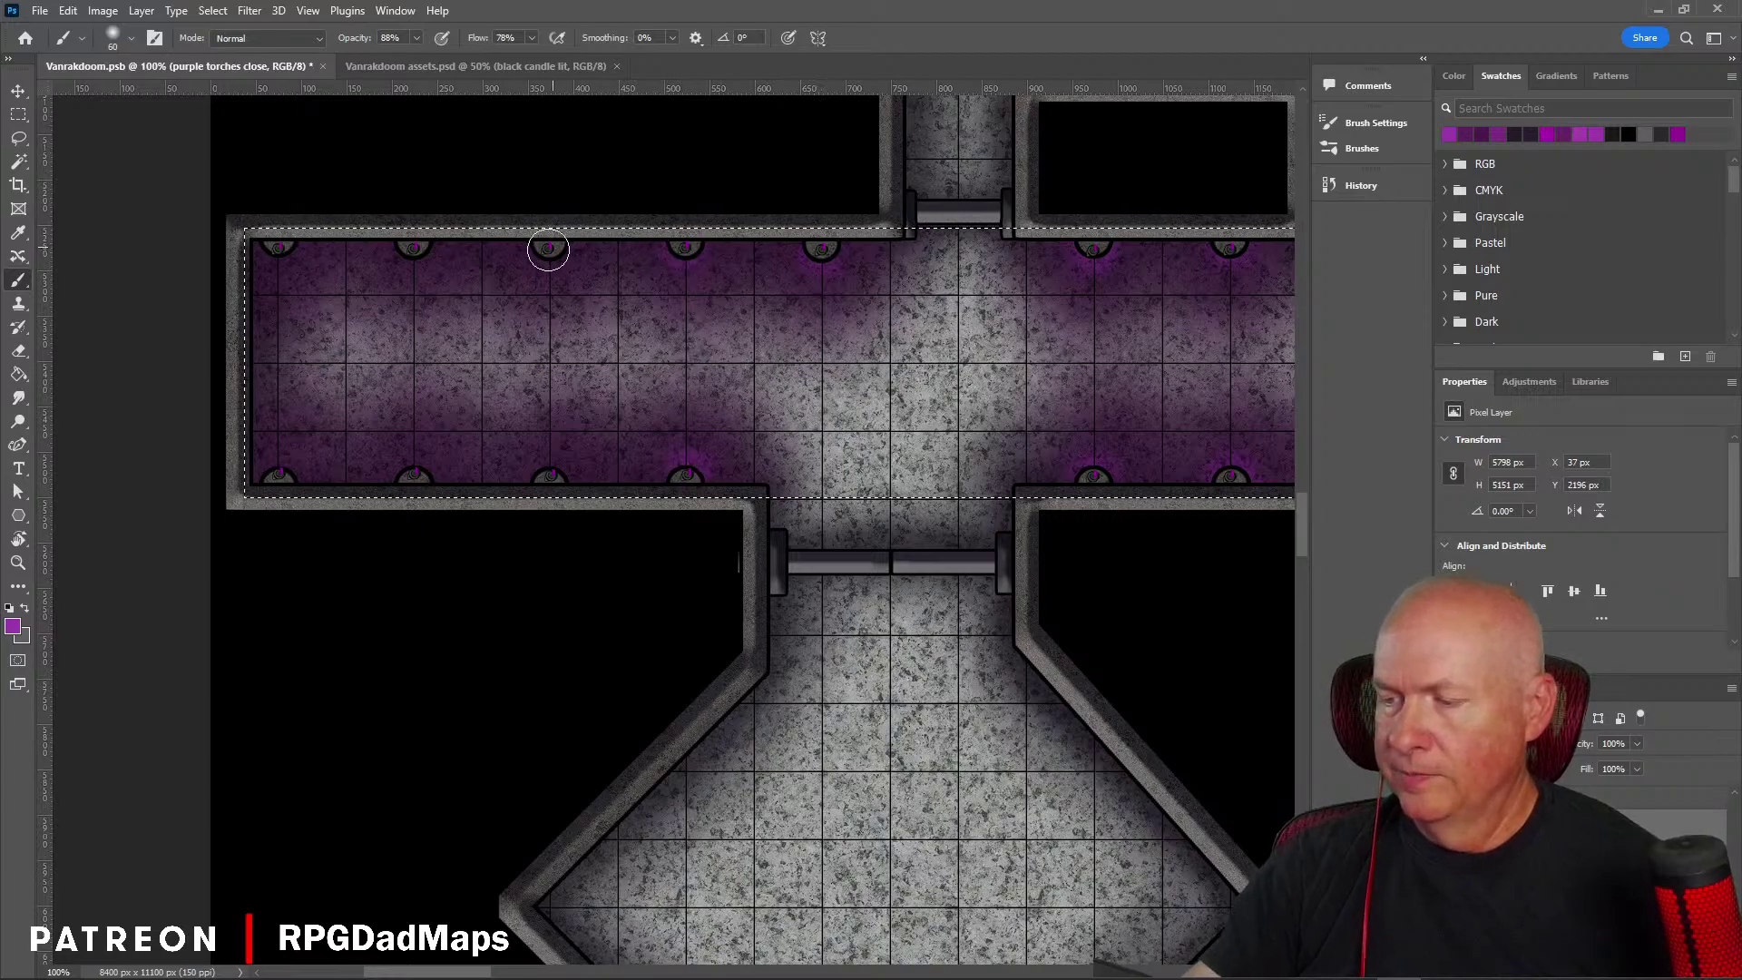
click(548, 248)
click(547, 474)
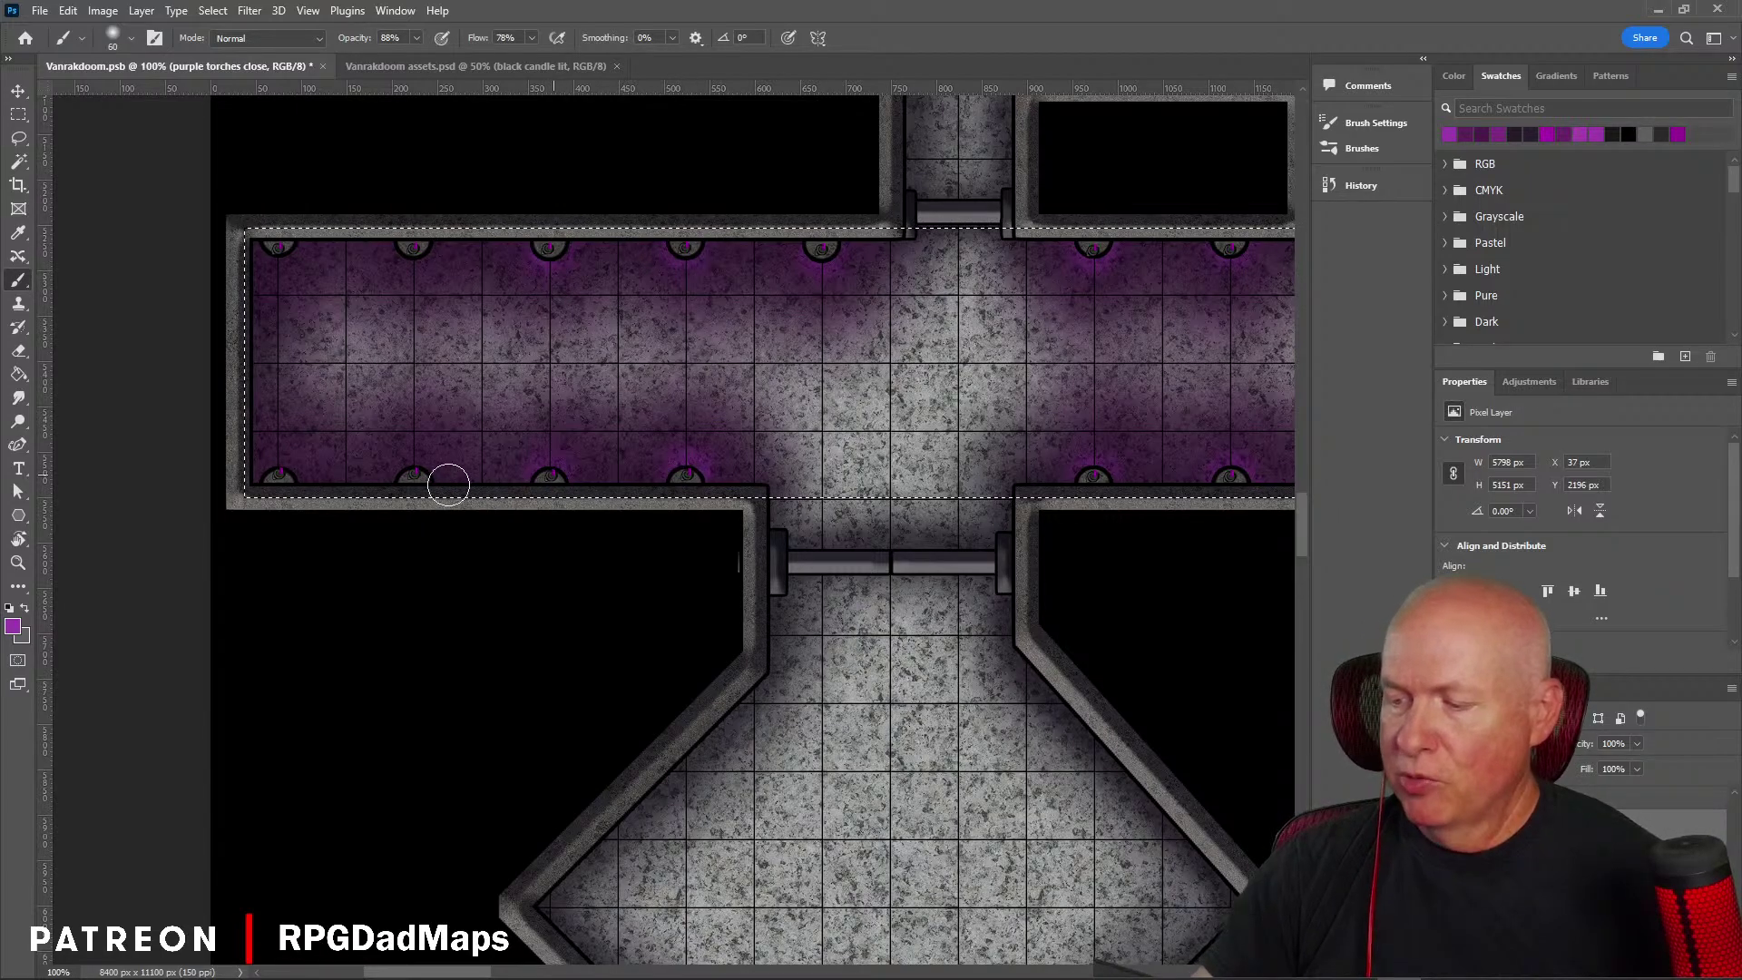
click(418, 476)
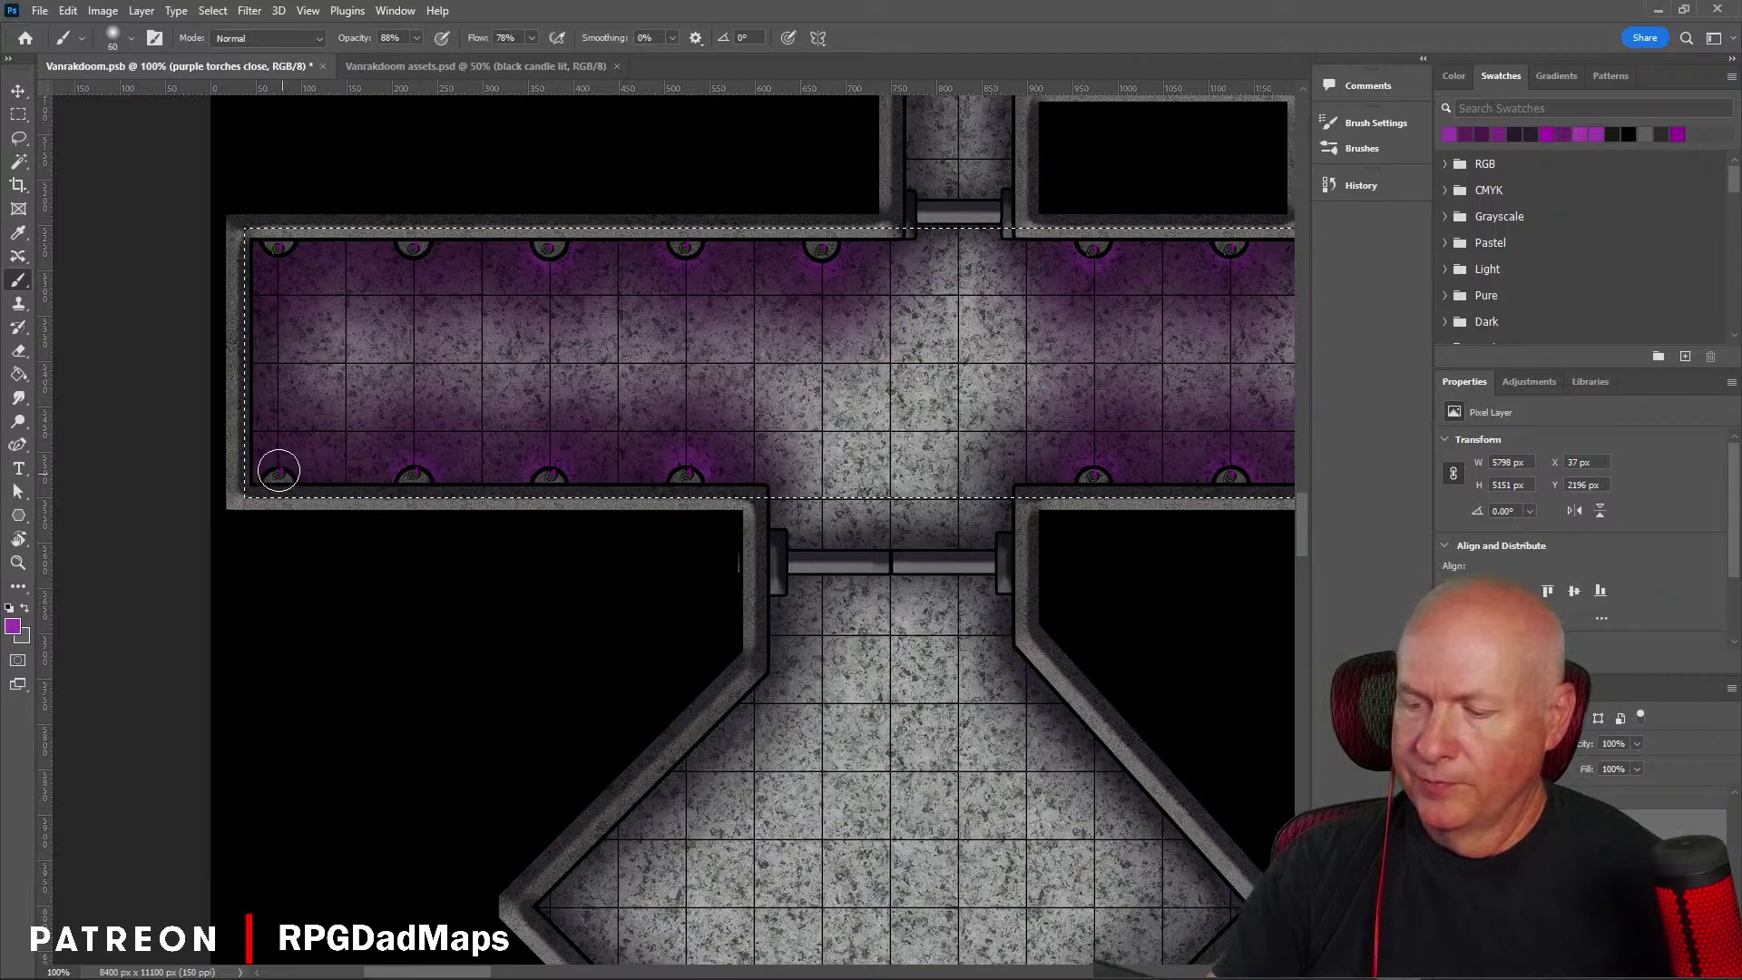
click(279, 471)
click(280, 248)
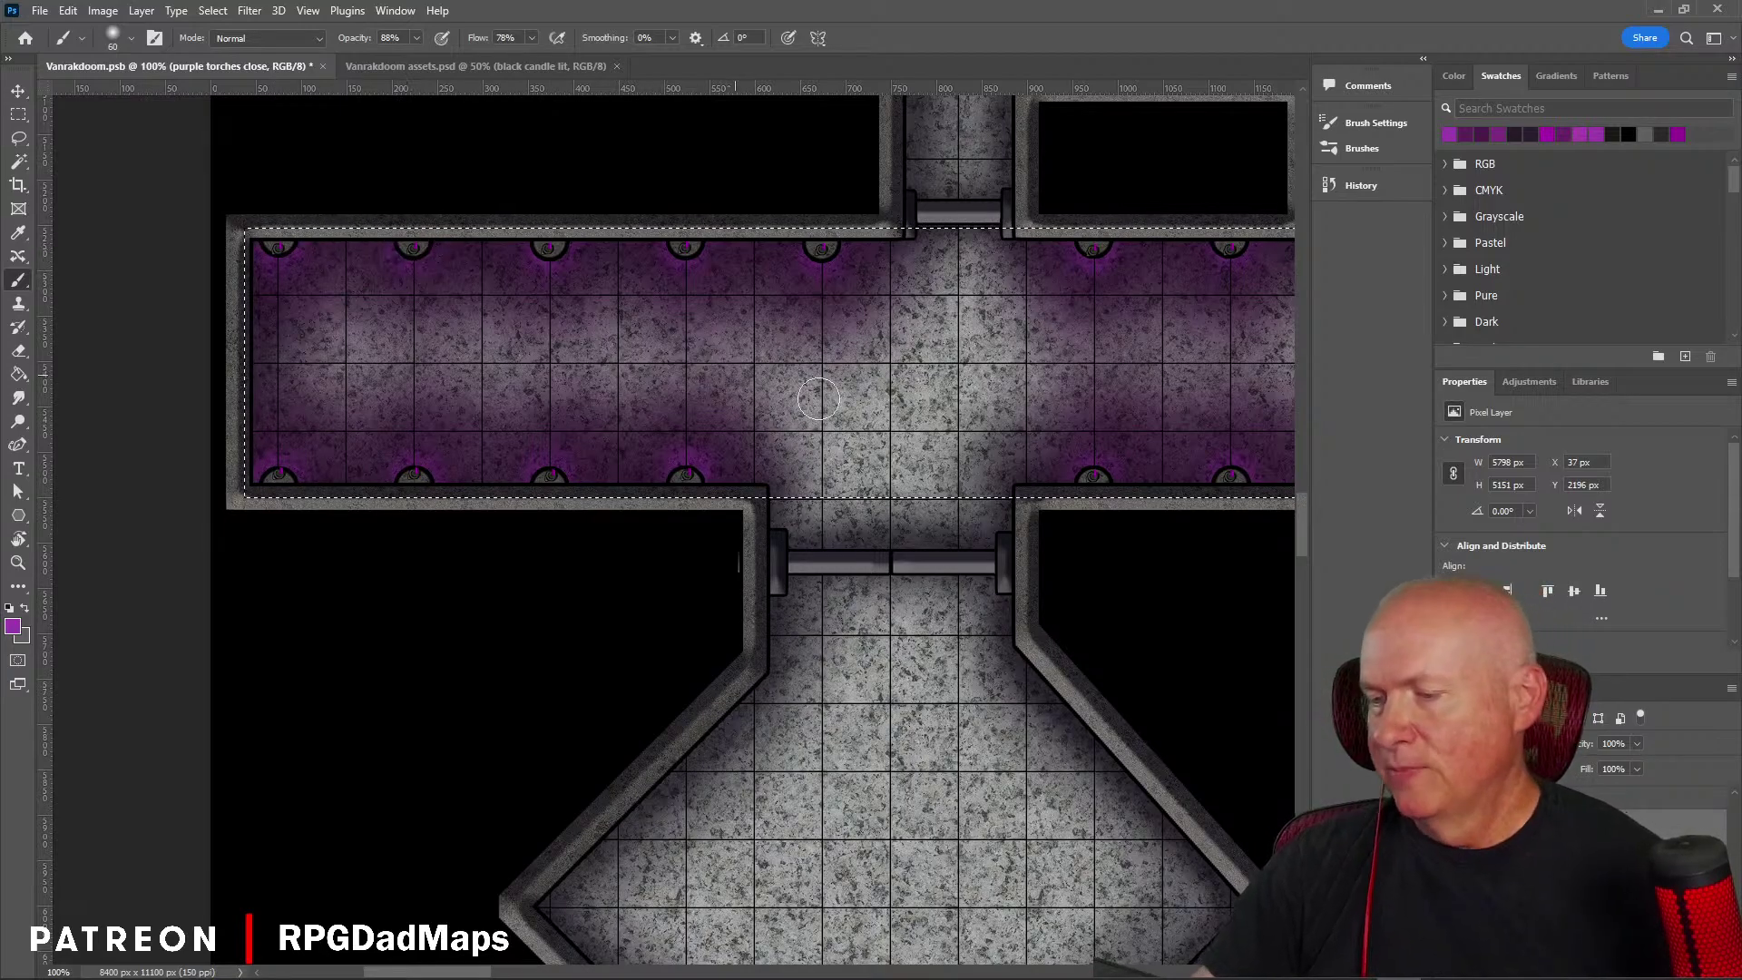
Step: Dab bright purple on the candles in the corridor running north along the large block's western side
drag(1002, 390, 277, 460)
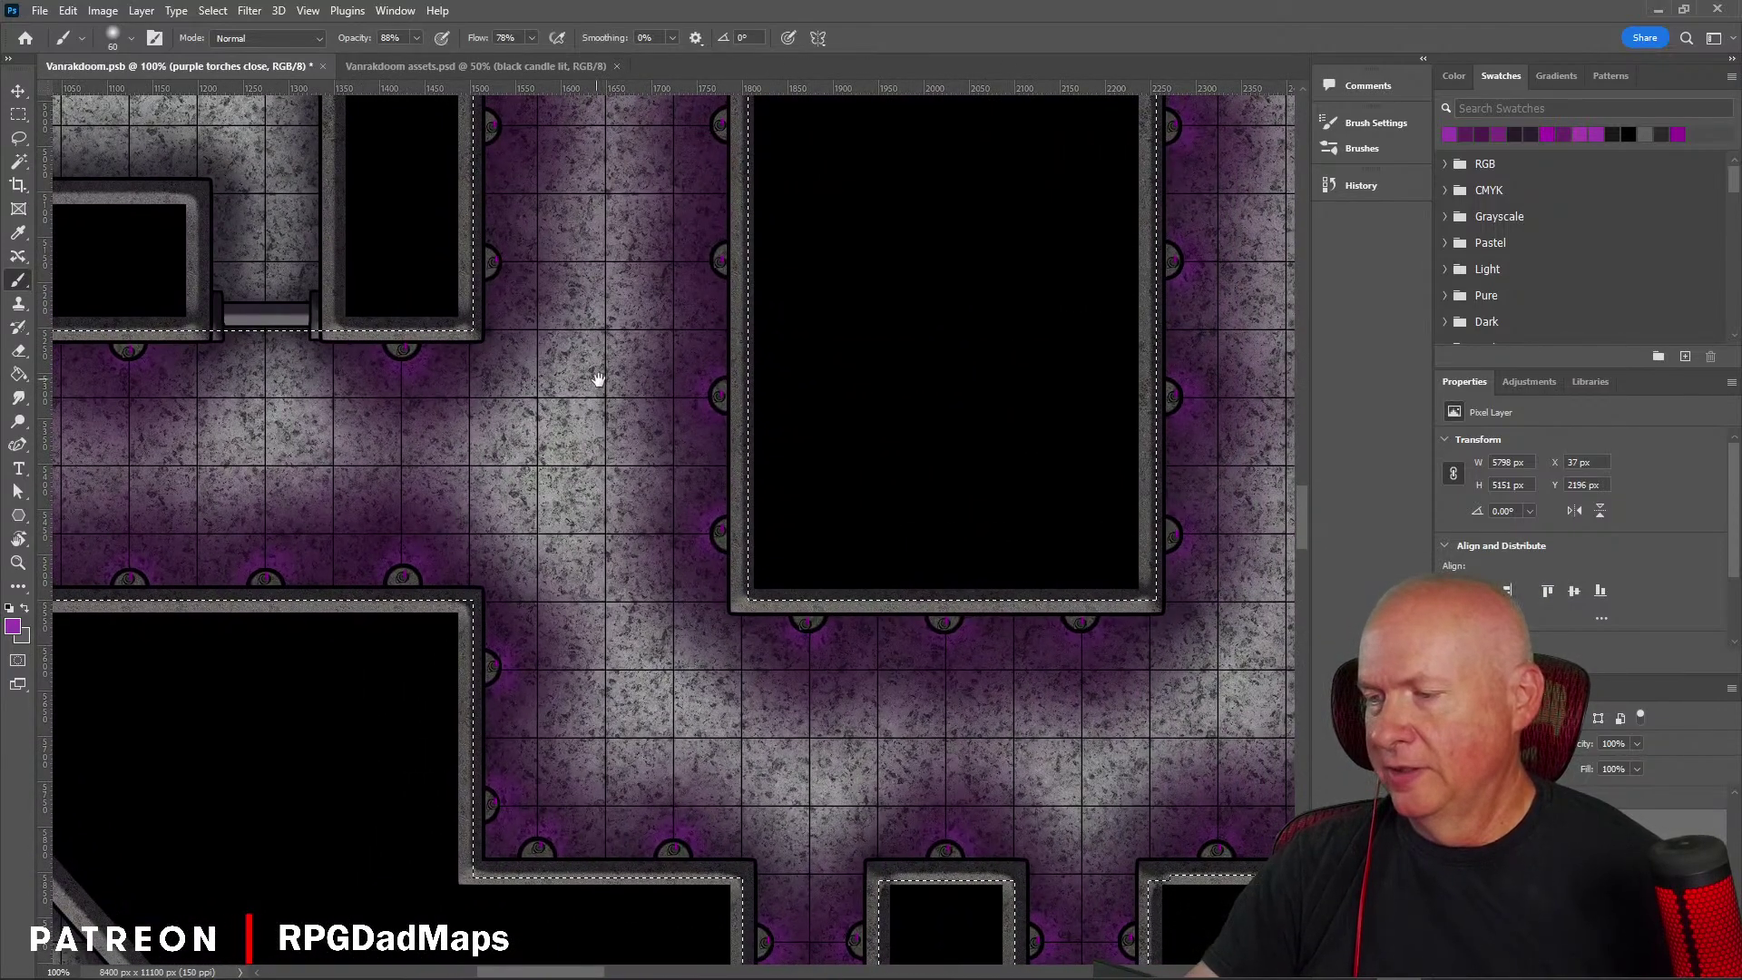
drag(598, 380, 601, 599)
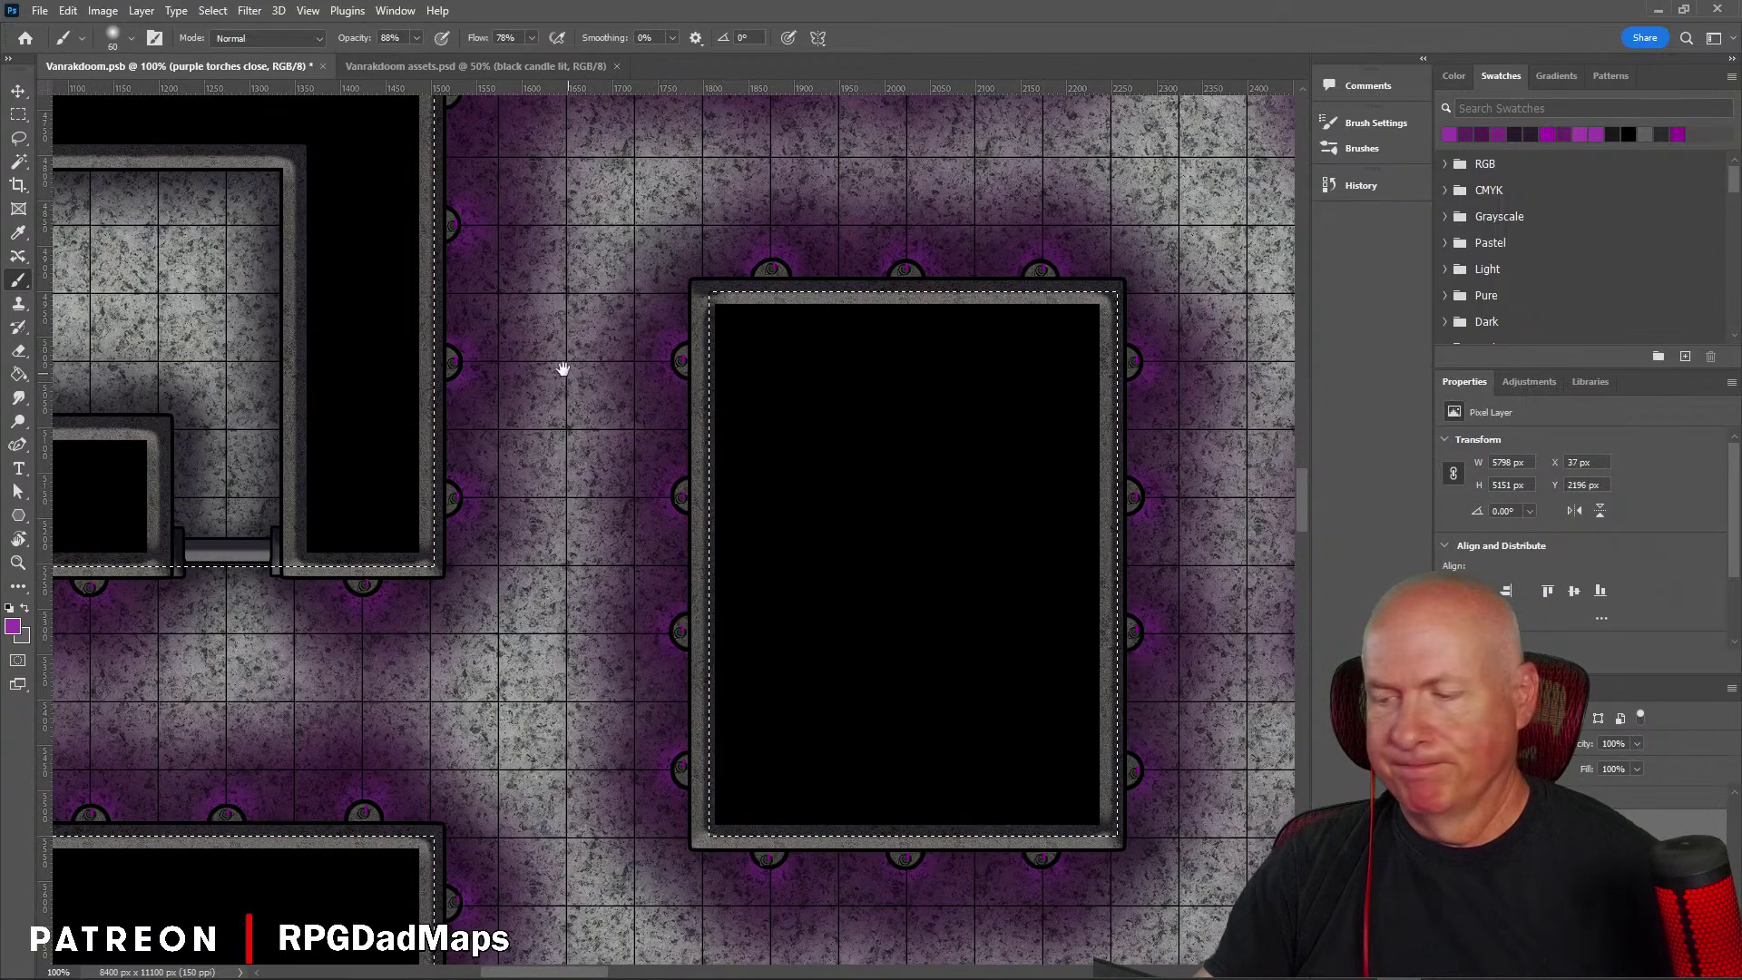
Step: Dab bright purple on the candles along both walls of the long east-west corridor north of the two-door room
drag(562, 369, 536, 653)
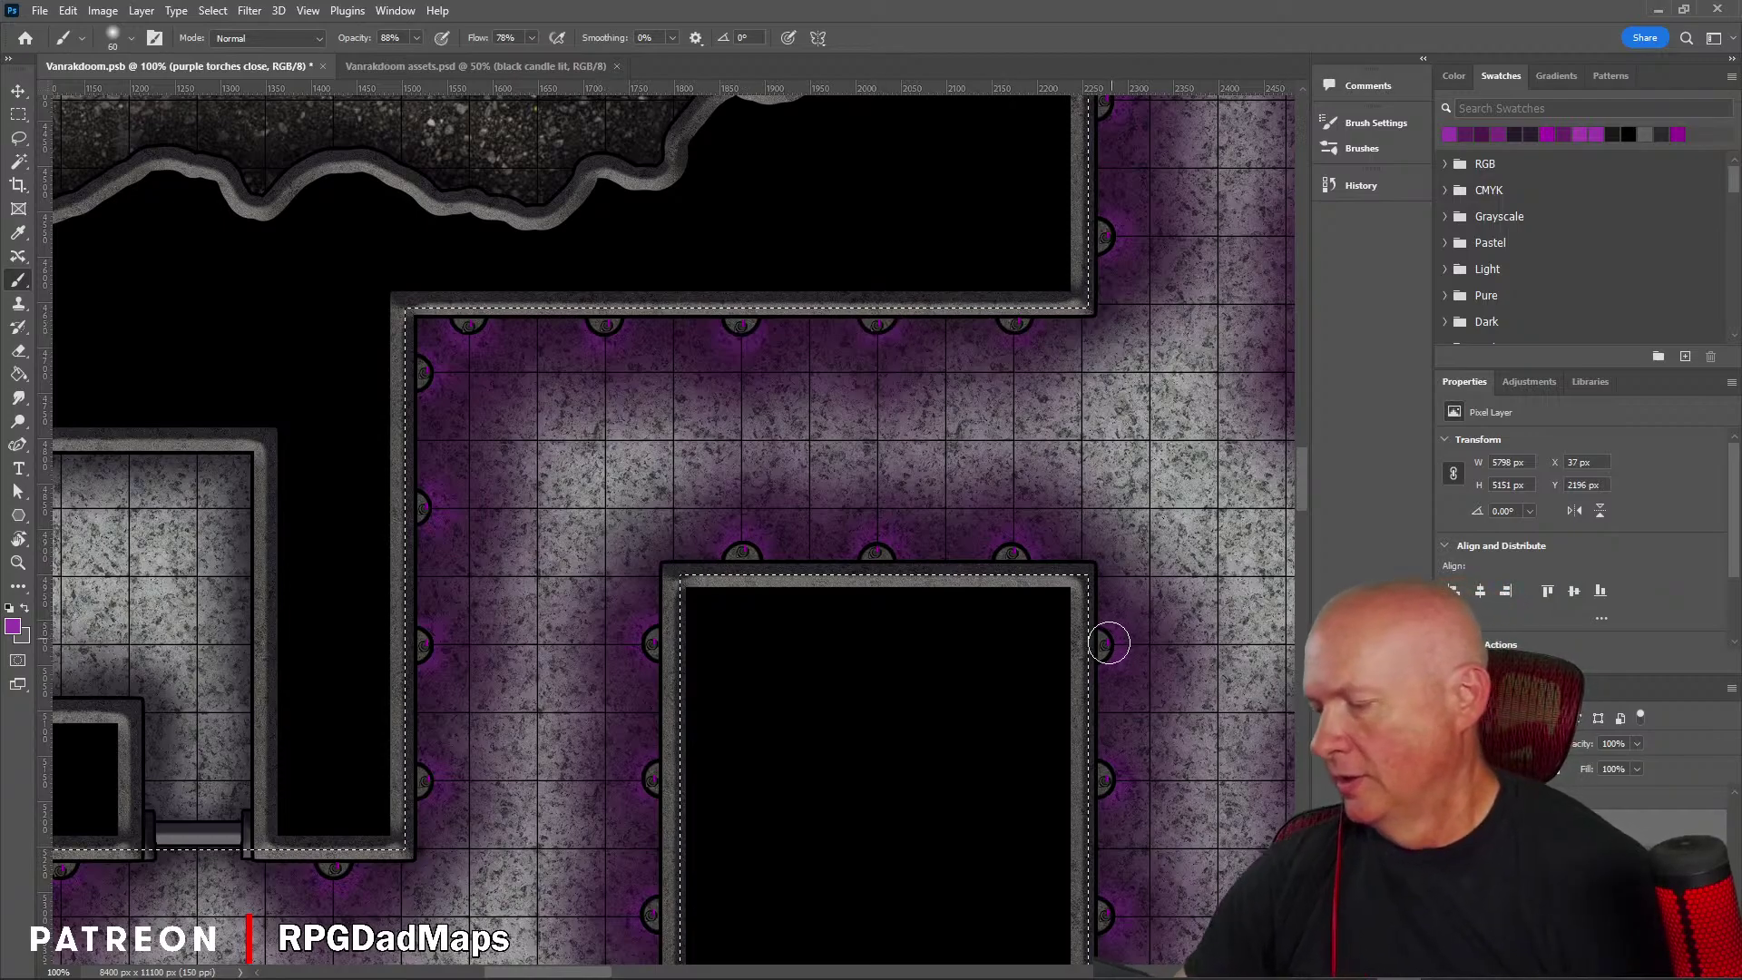
drag(1093, 567, 669, 415)
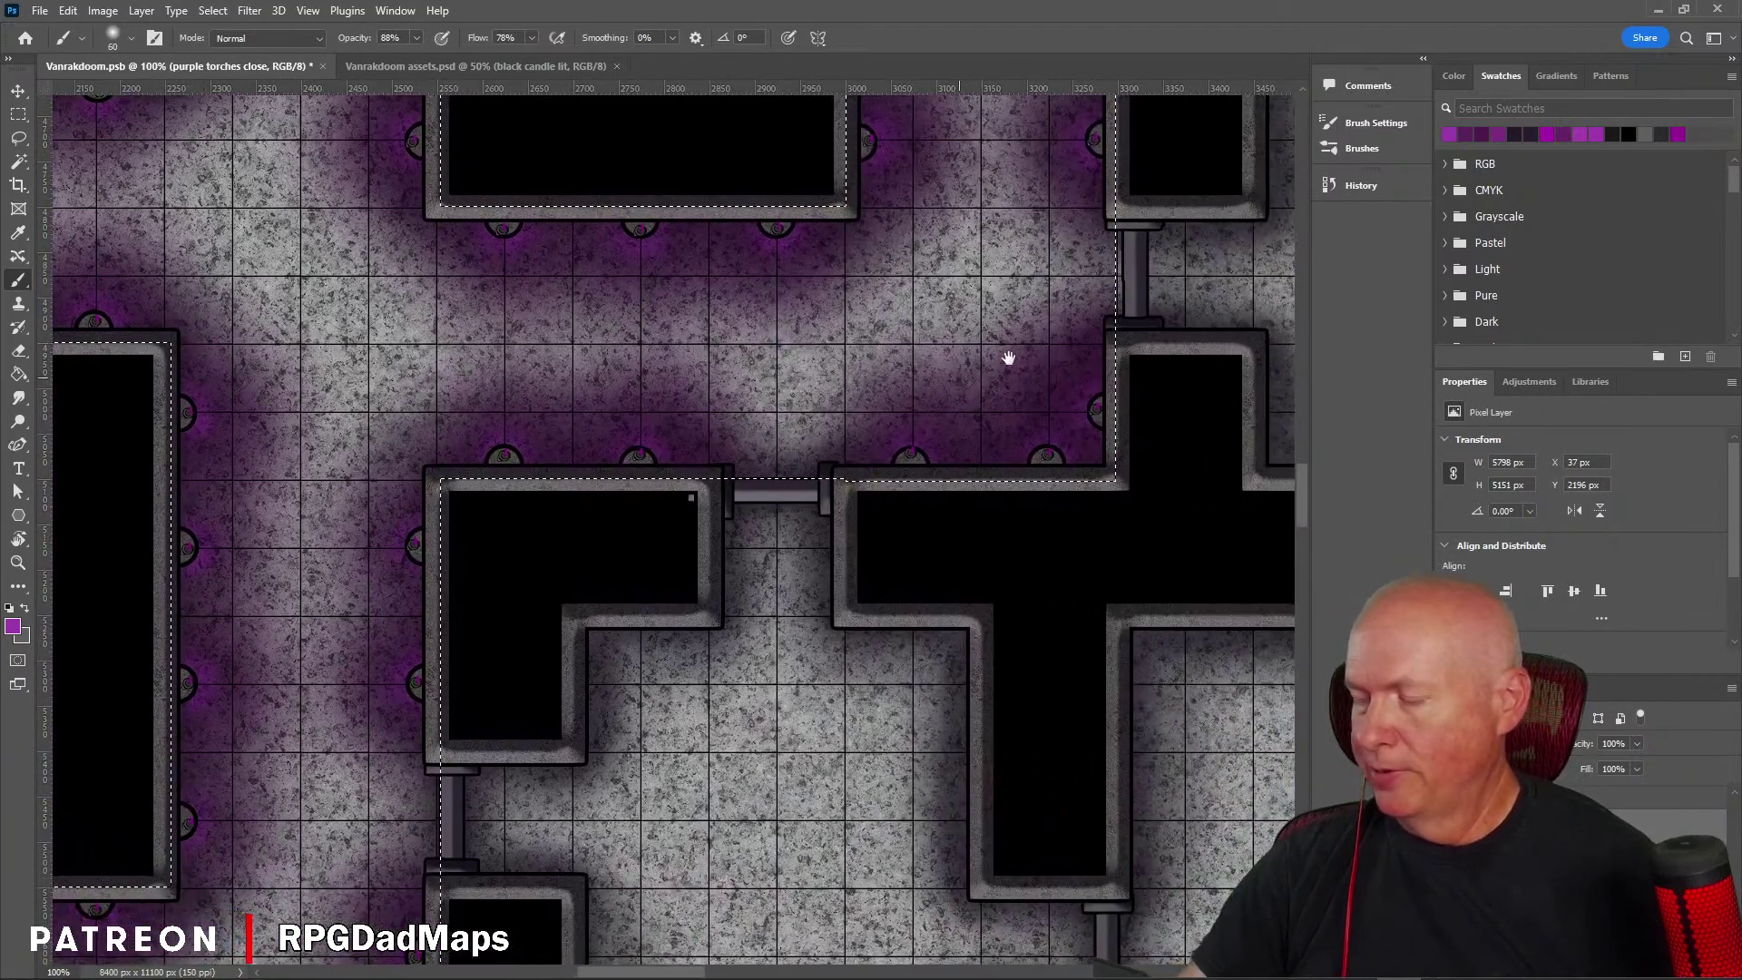
drag(997, 367, 642, 650)
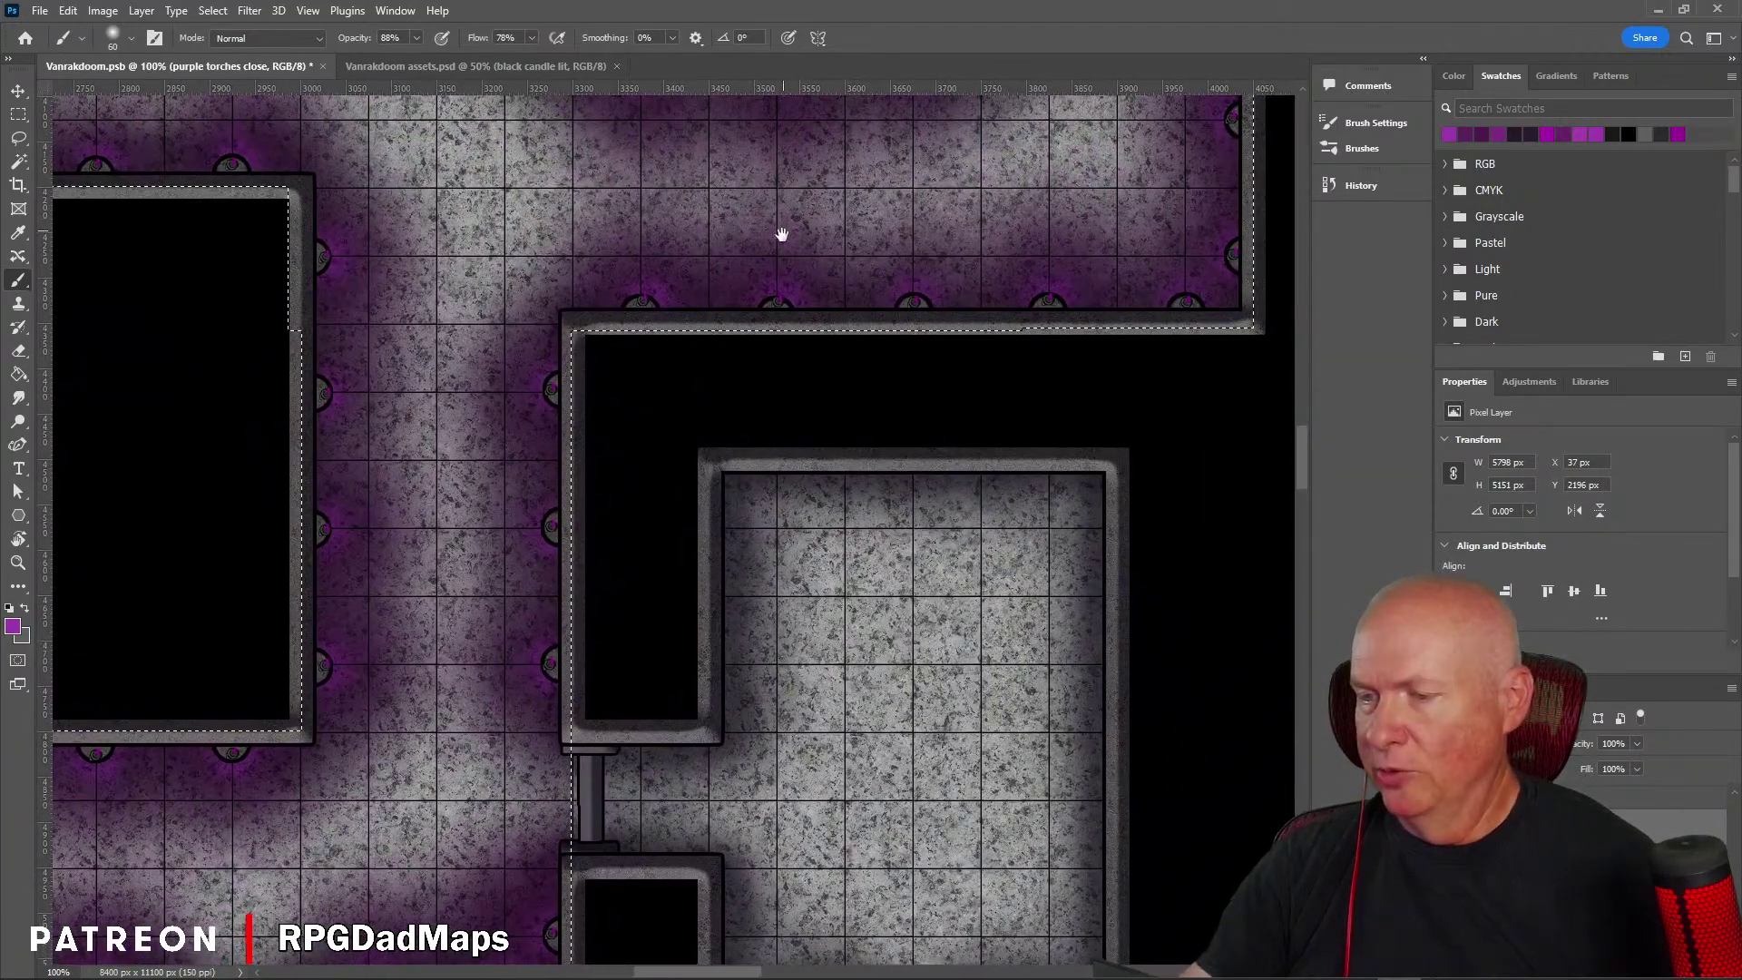
drag(782, 235, 494, 482)
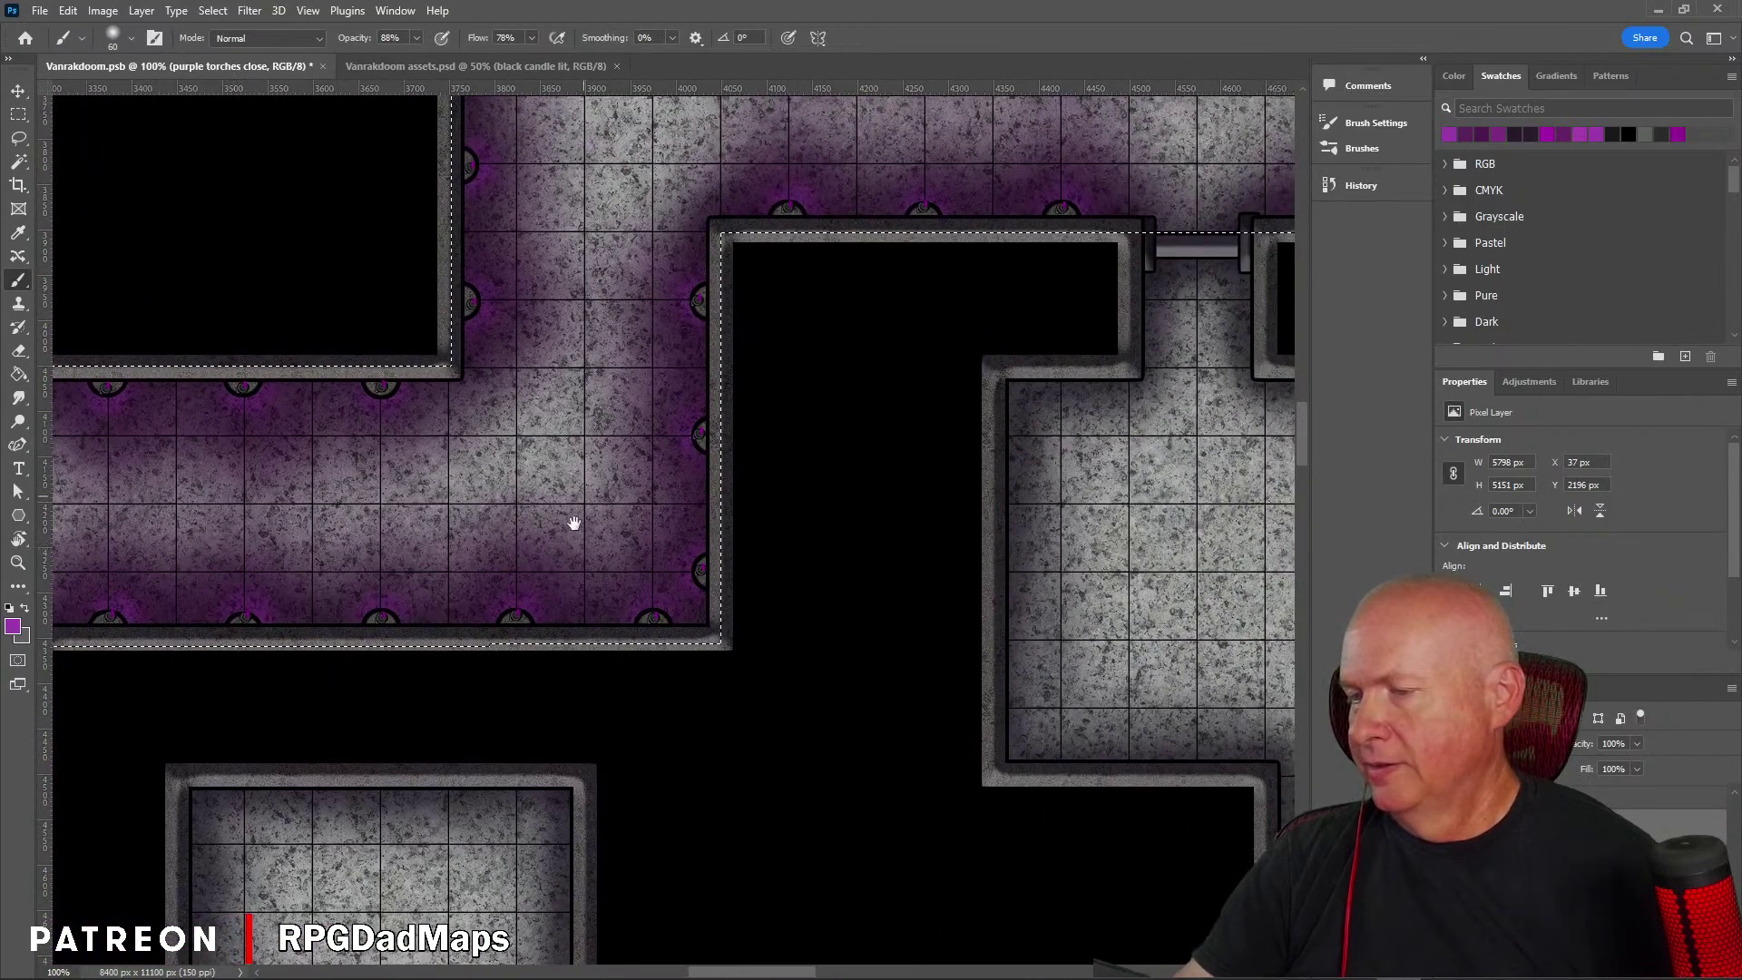
drag(573, 523, 318, 614)
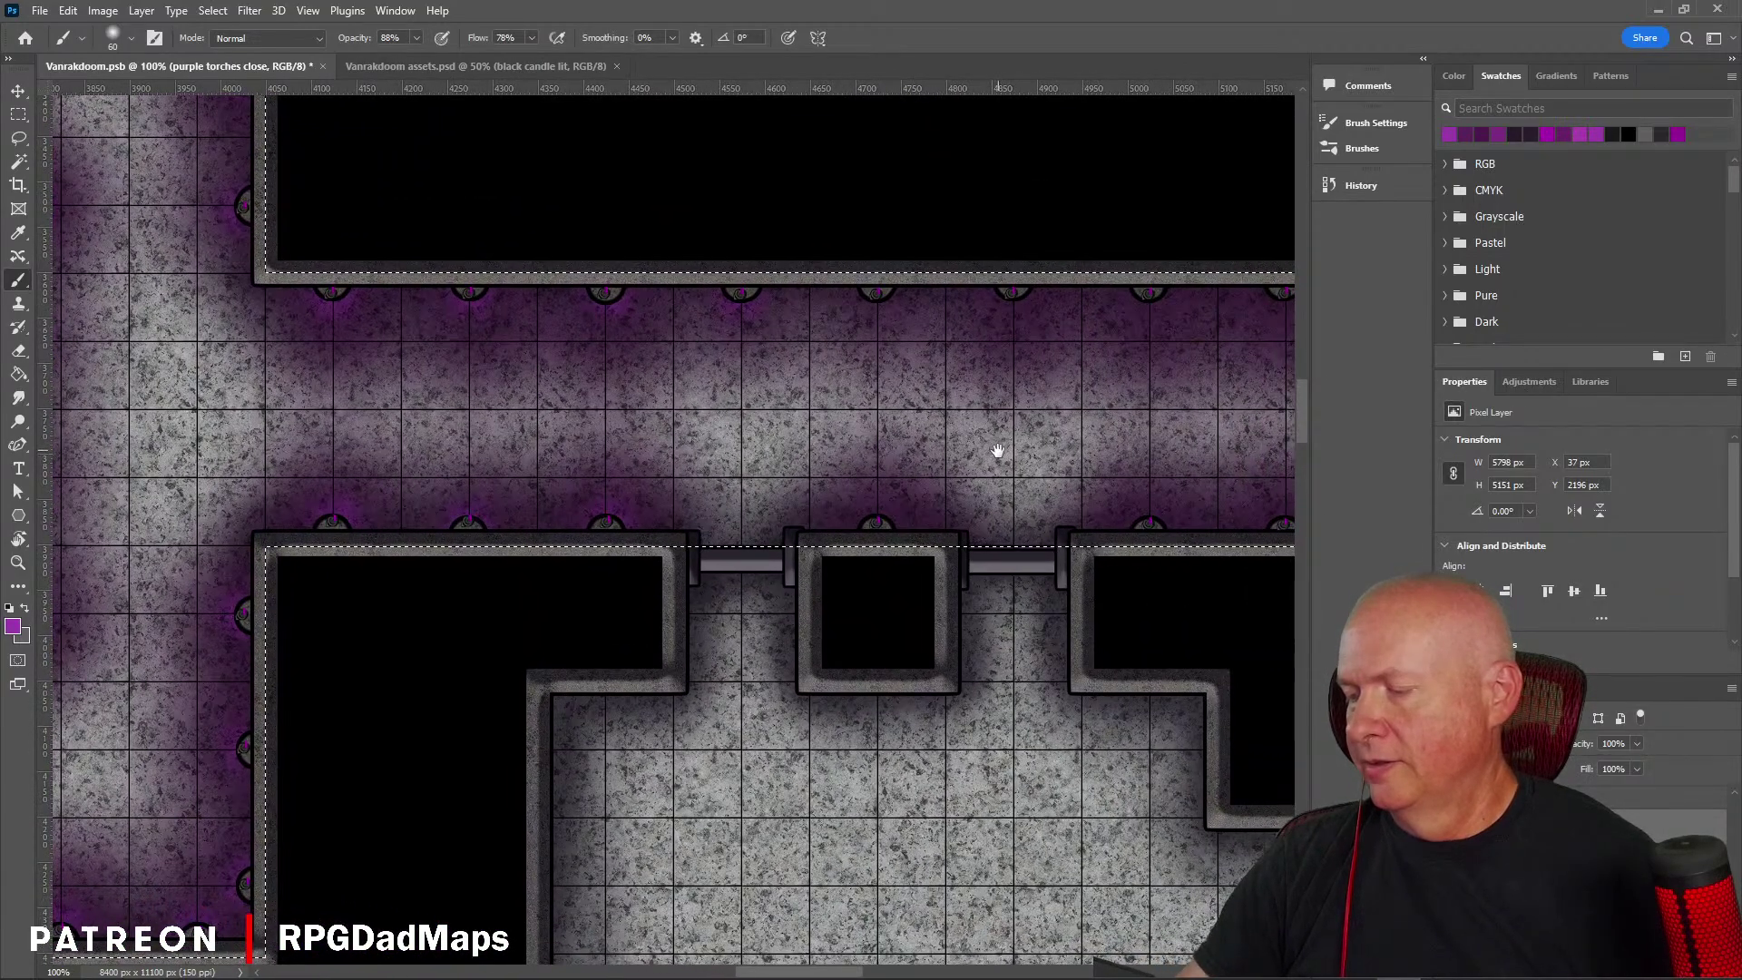
drag(996, 451, 842, 469)
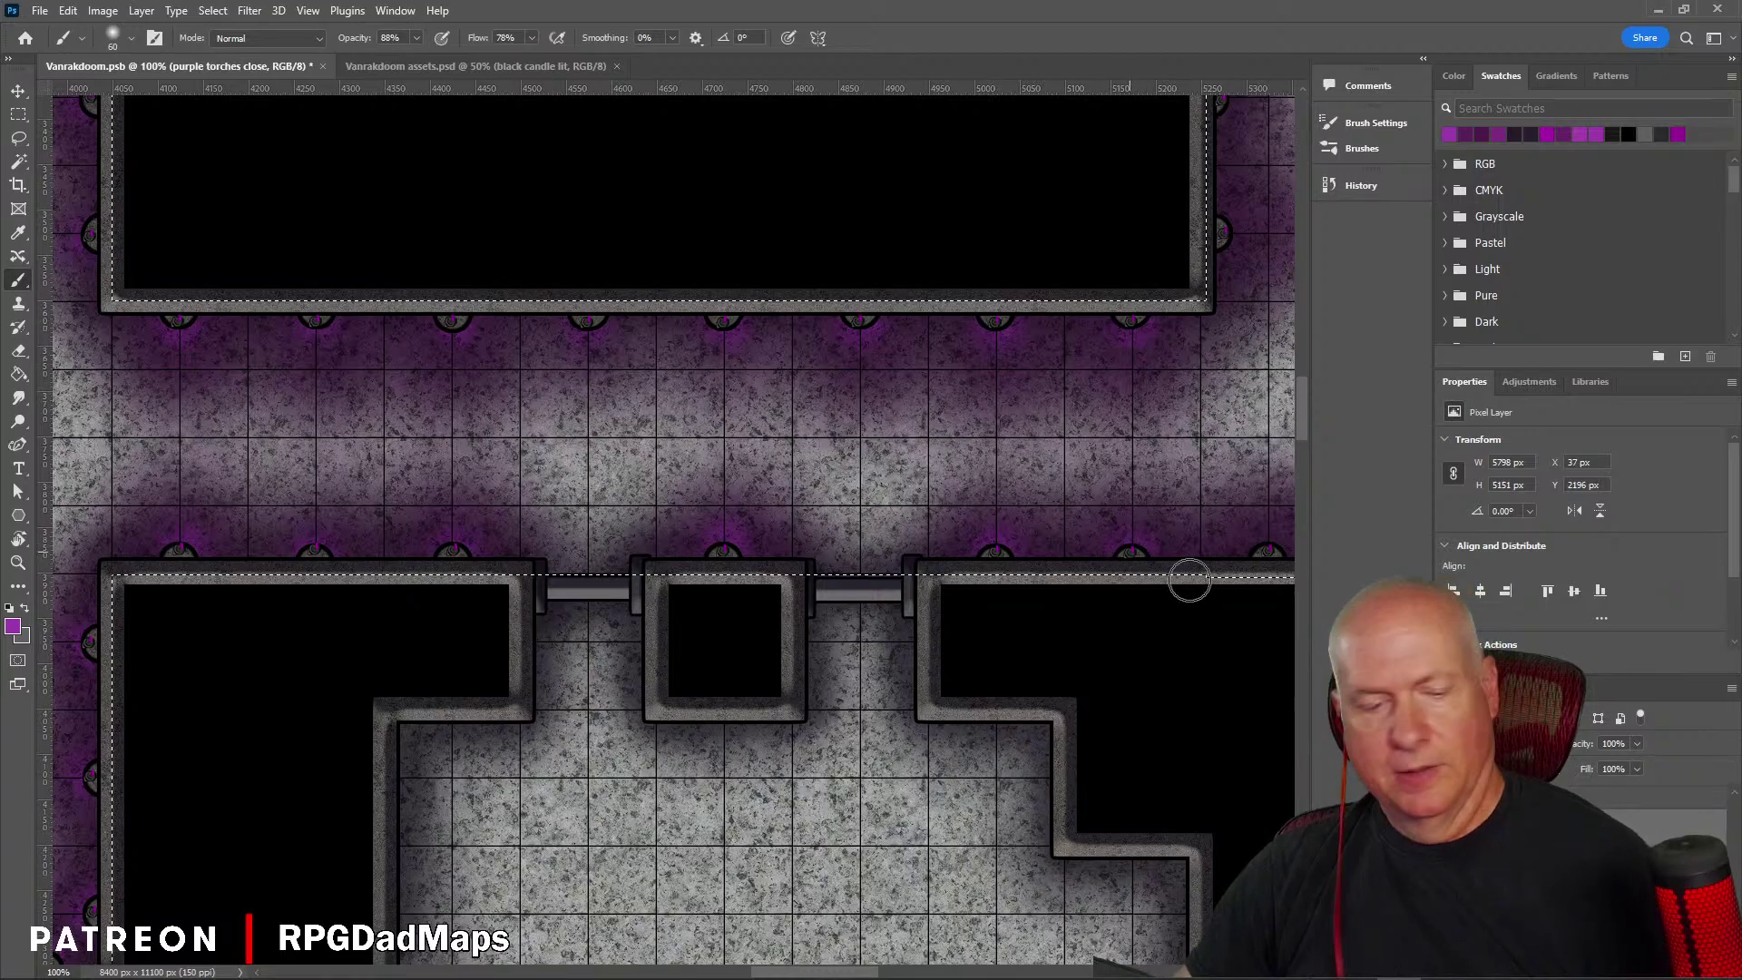
drag(1189, 578, 620, 591)
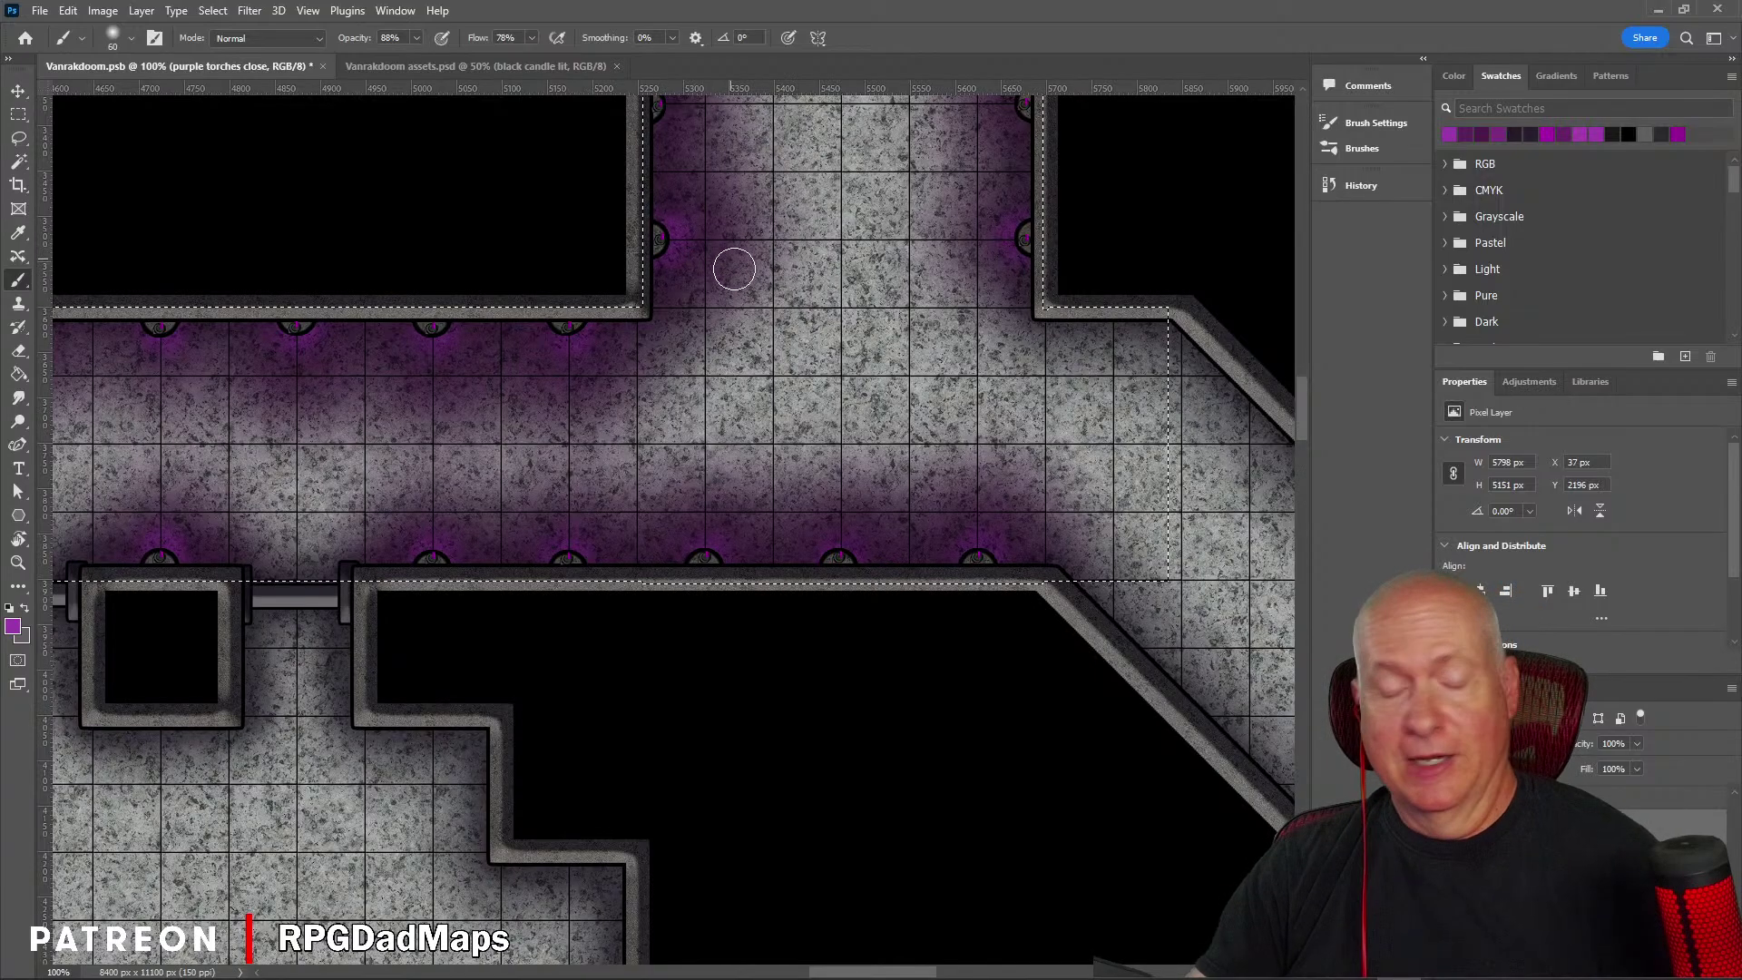
Step: Dab bright purple on the candles lining the wide north-south corridor and the passage leading to the misty chamber's door
drag(733, 274, 559, 657)
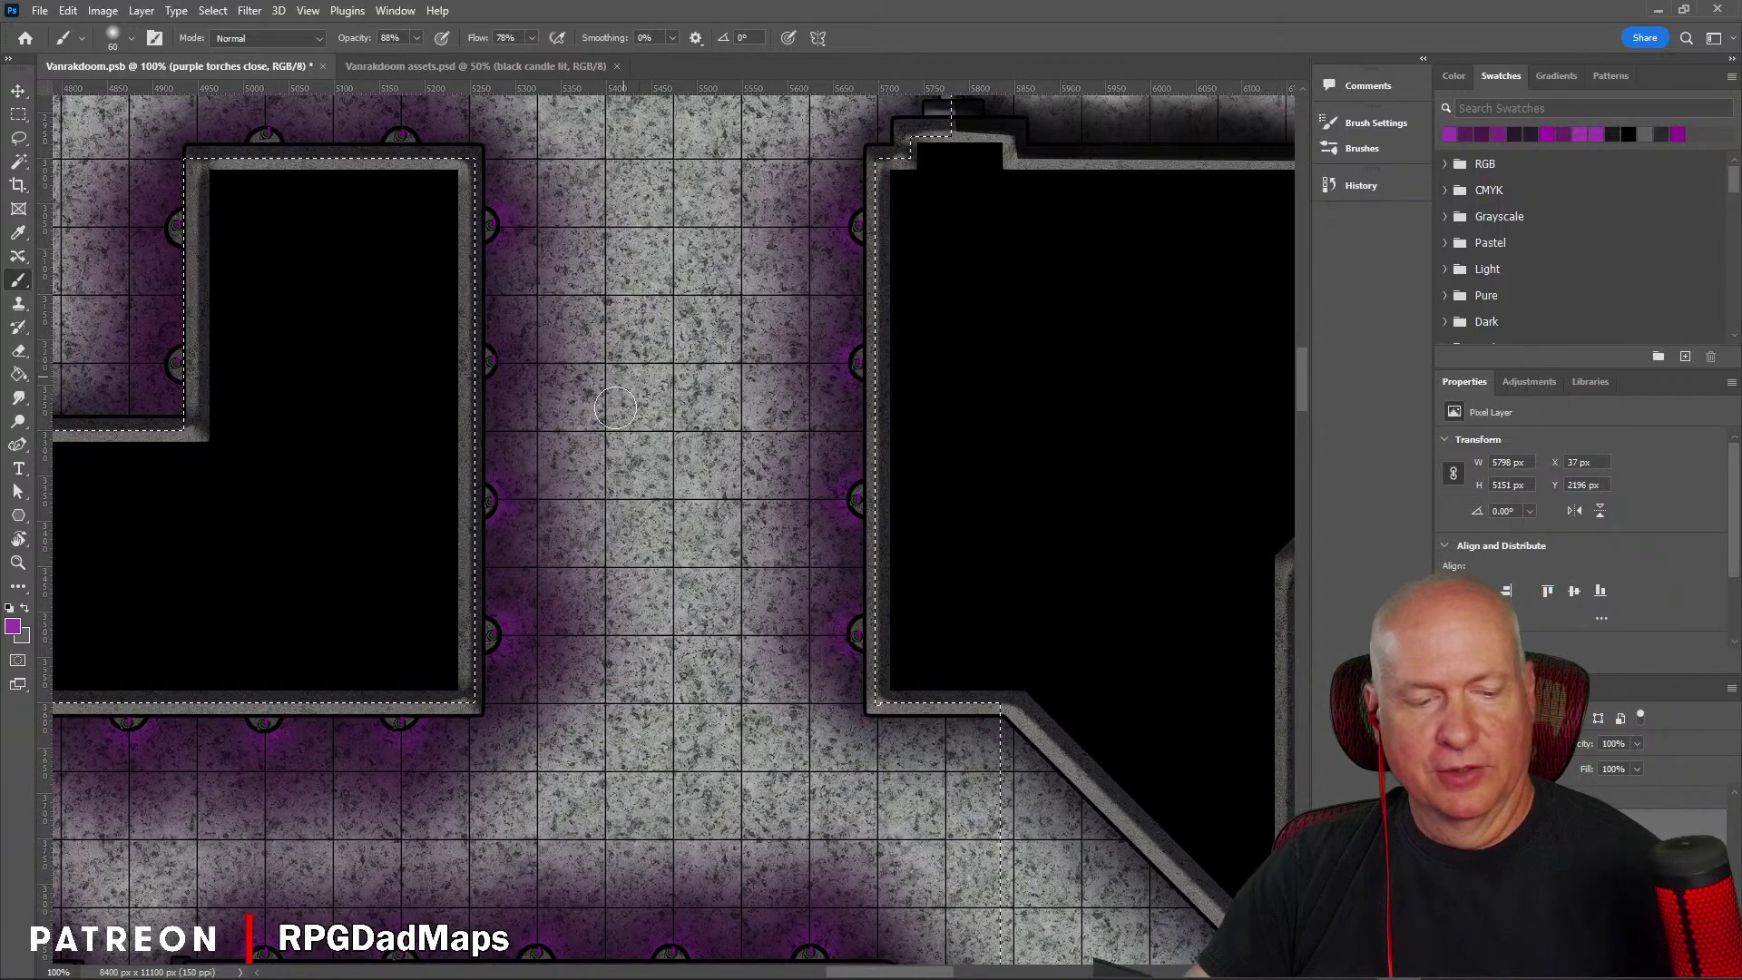
drag(633, 372, 640, 499)
drag(588, 709, 574, 708)
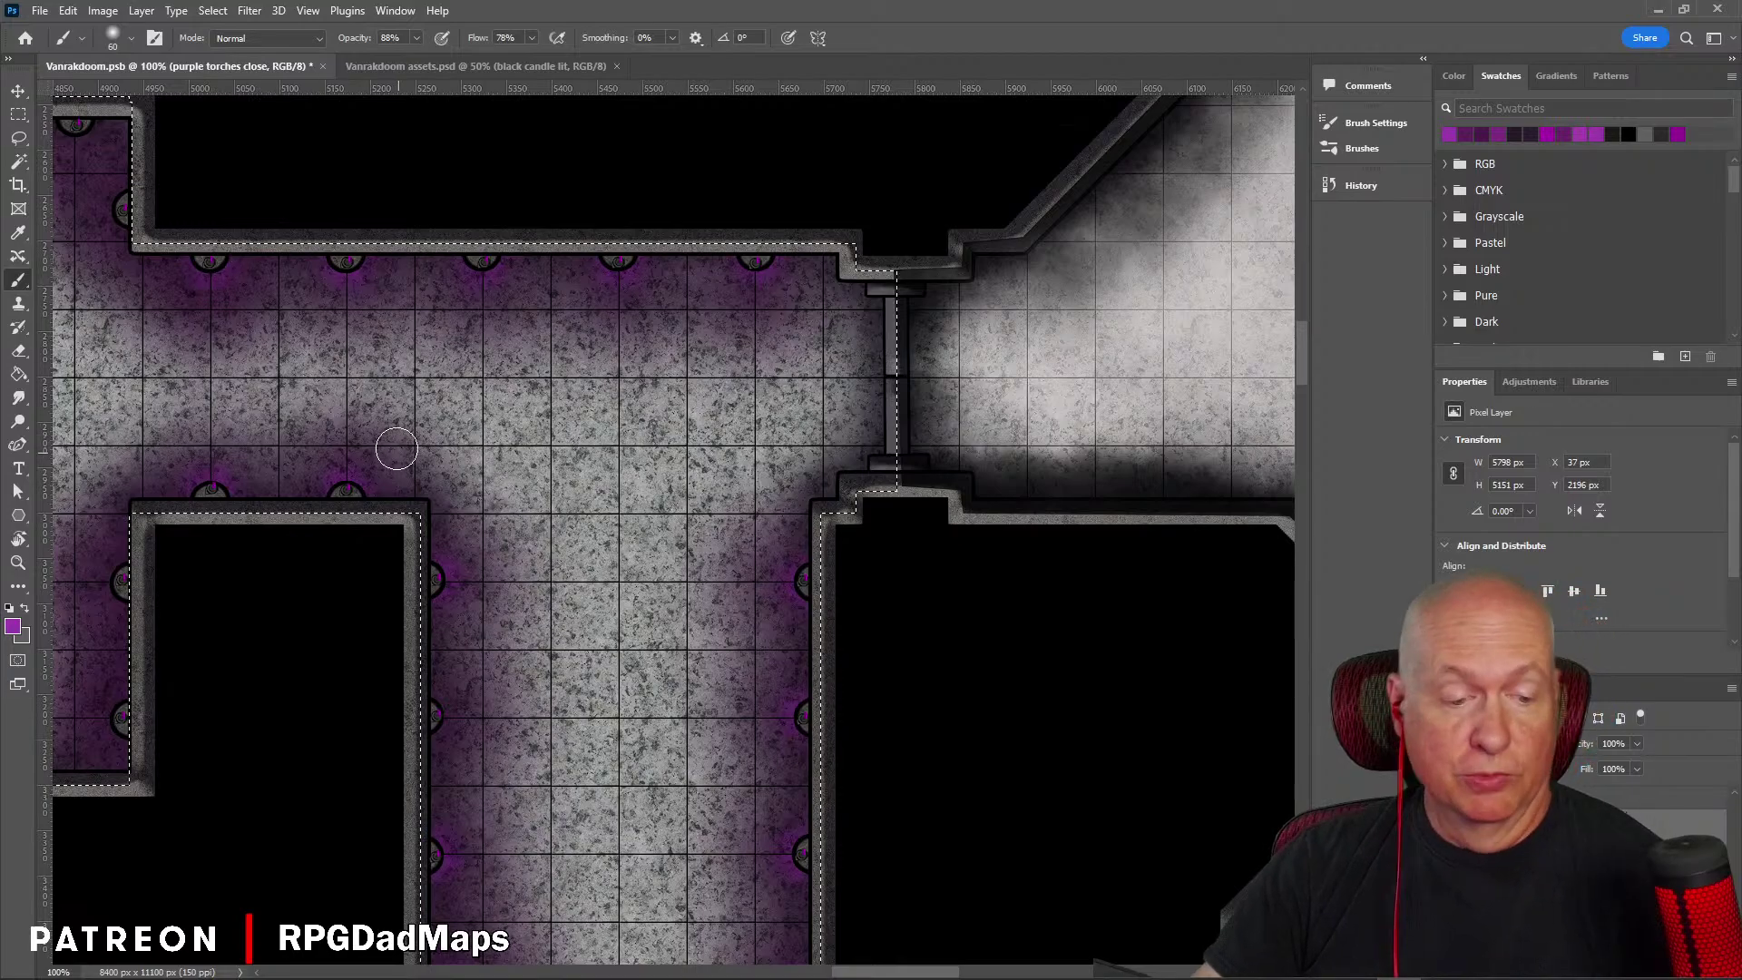
Step: Dab bright purple on the candles around the two southern alcoves and the northern wall west to the square recess, and reduce the brush to 50 px
drag(400, 438, 1035, 363)
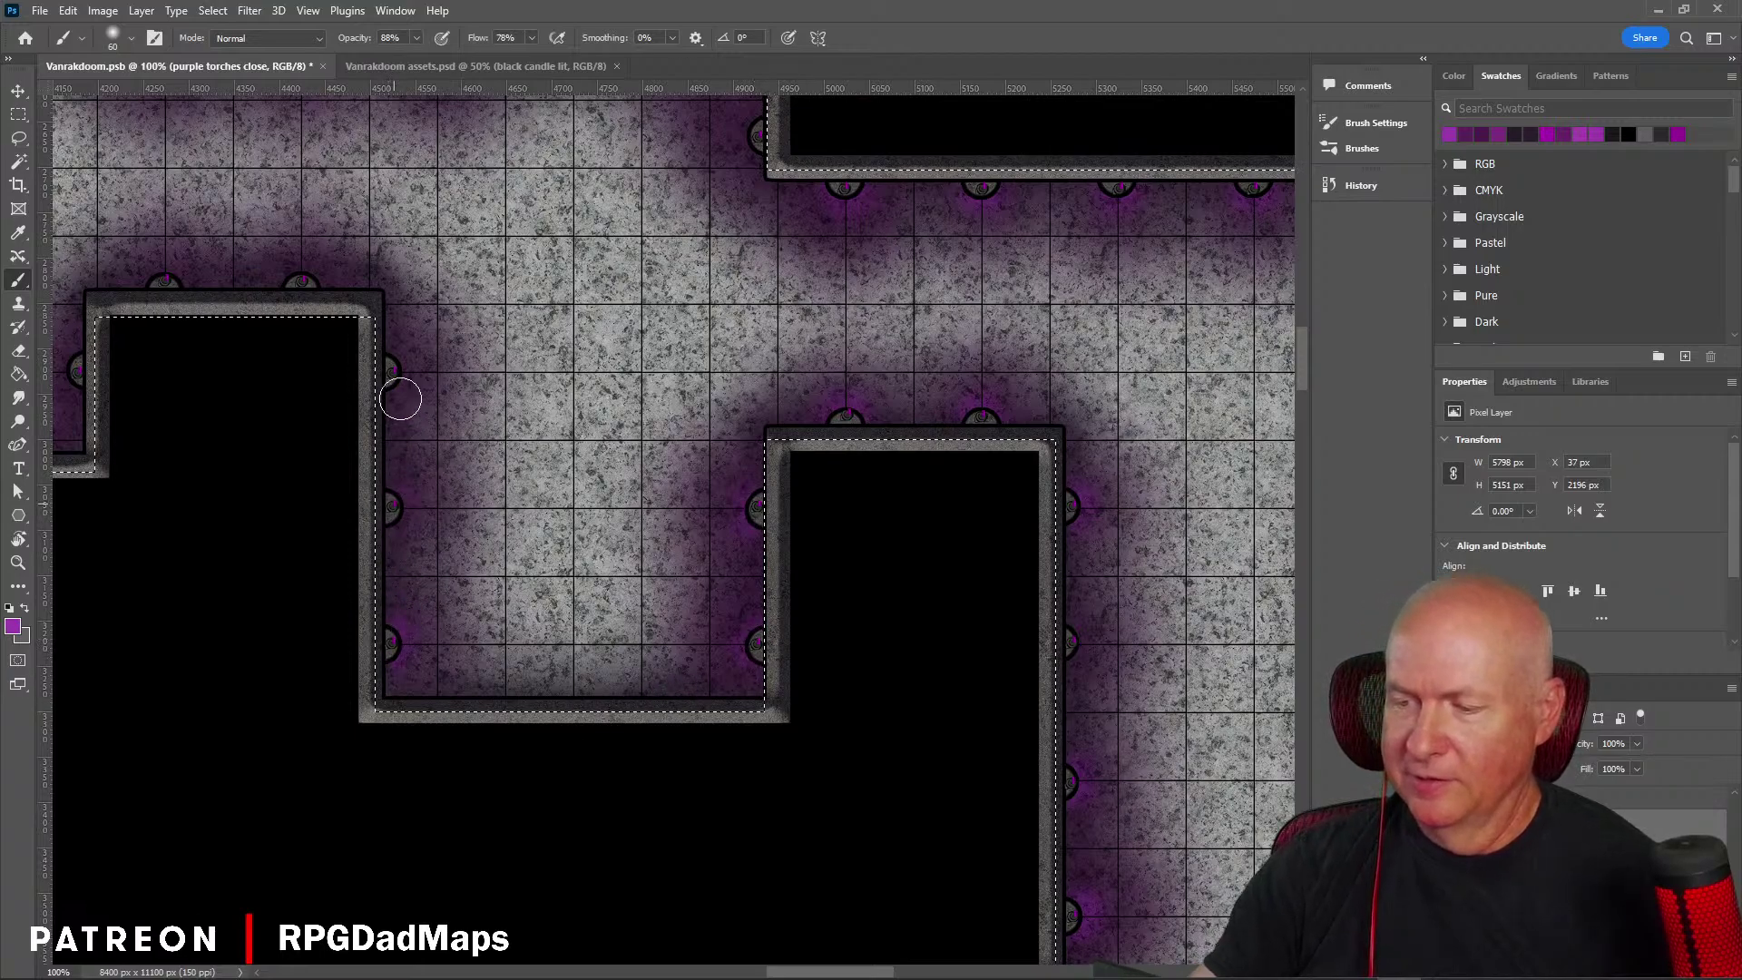
drag(681, 263, 642, 533)
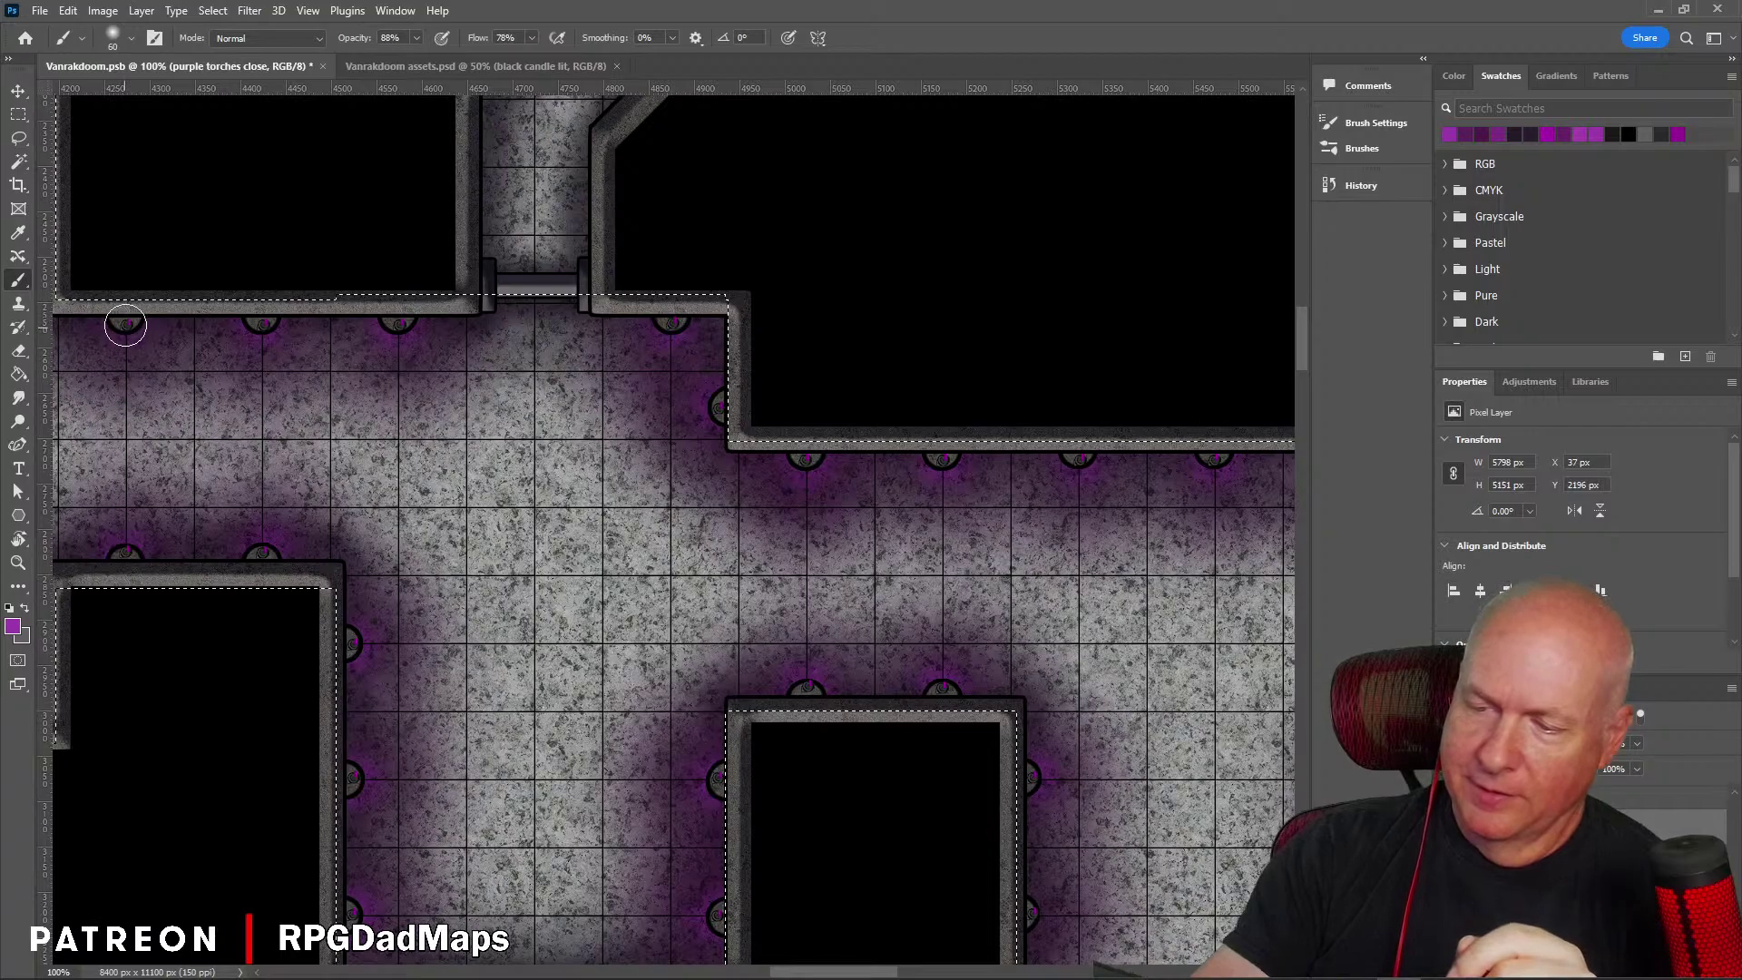
mouse_move(387, 483)
mouse_down()
mouse_move(684, 482)
mouse_move(879, 420)
mouse_move(998, 351)
mouse_up()
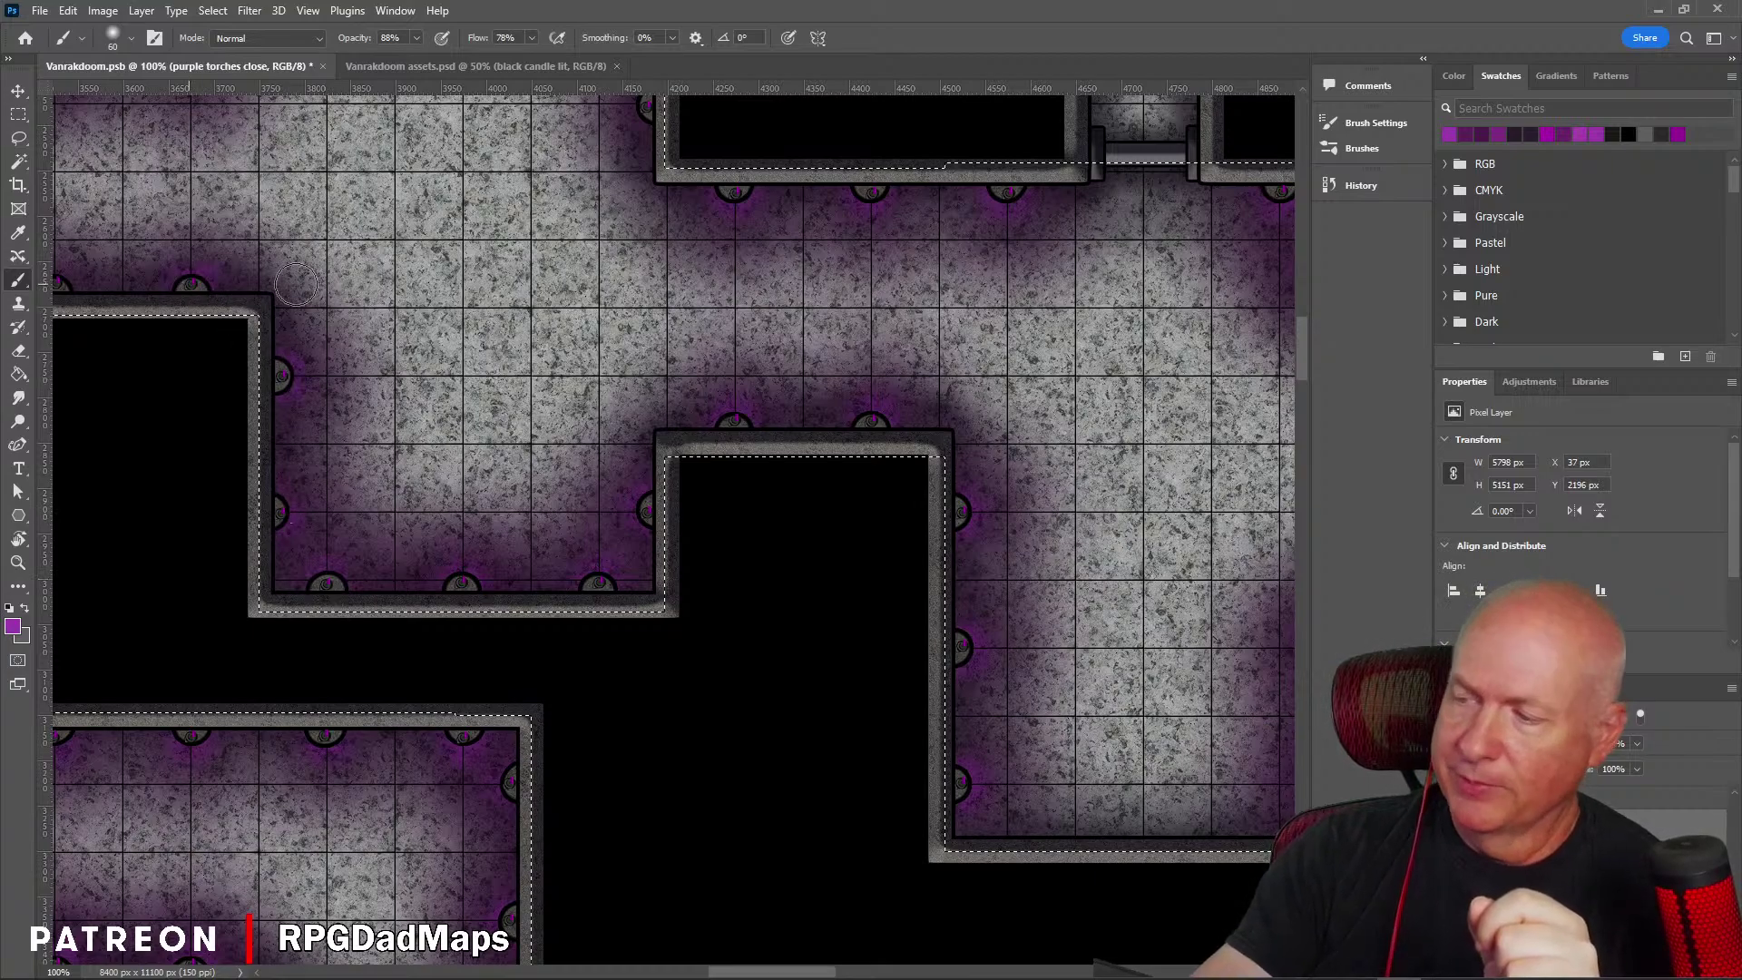
drag(626, 325, 571, 684)
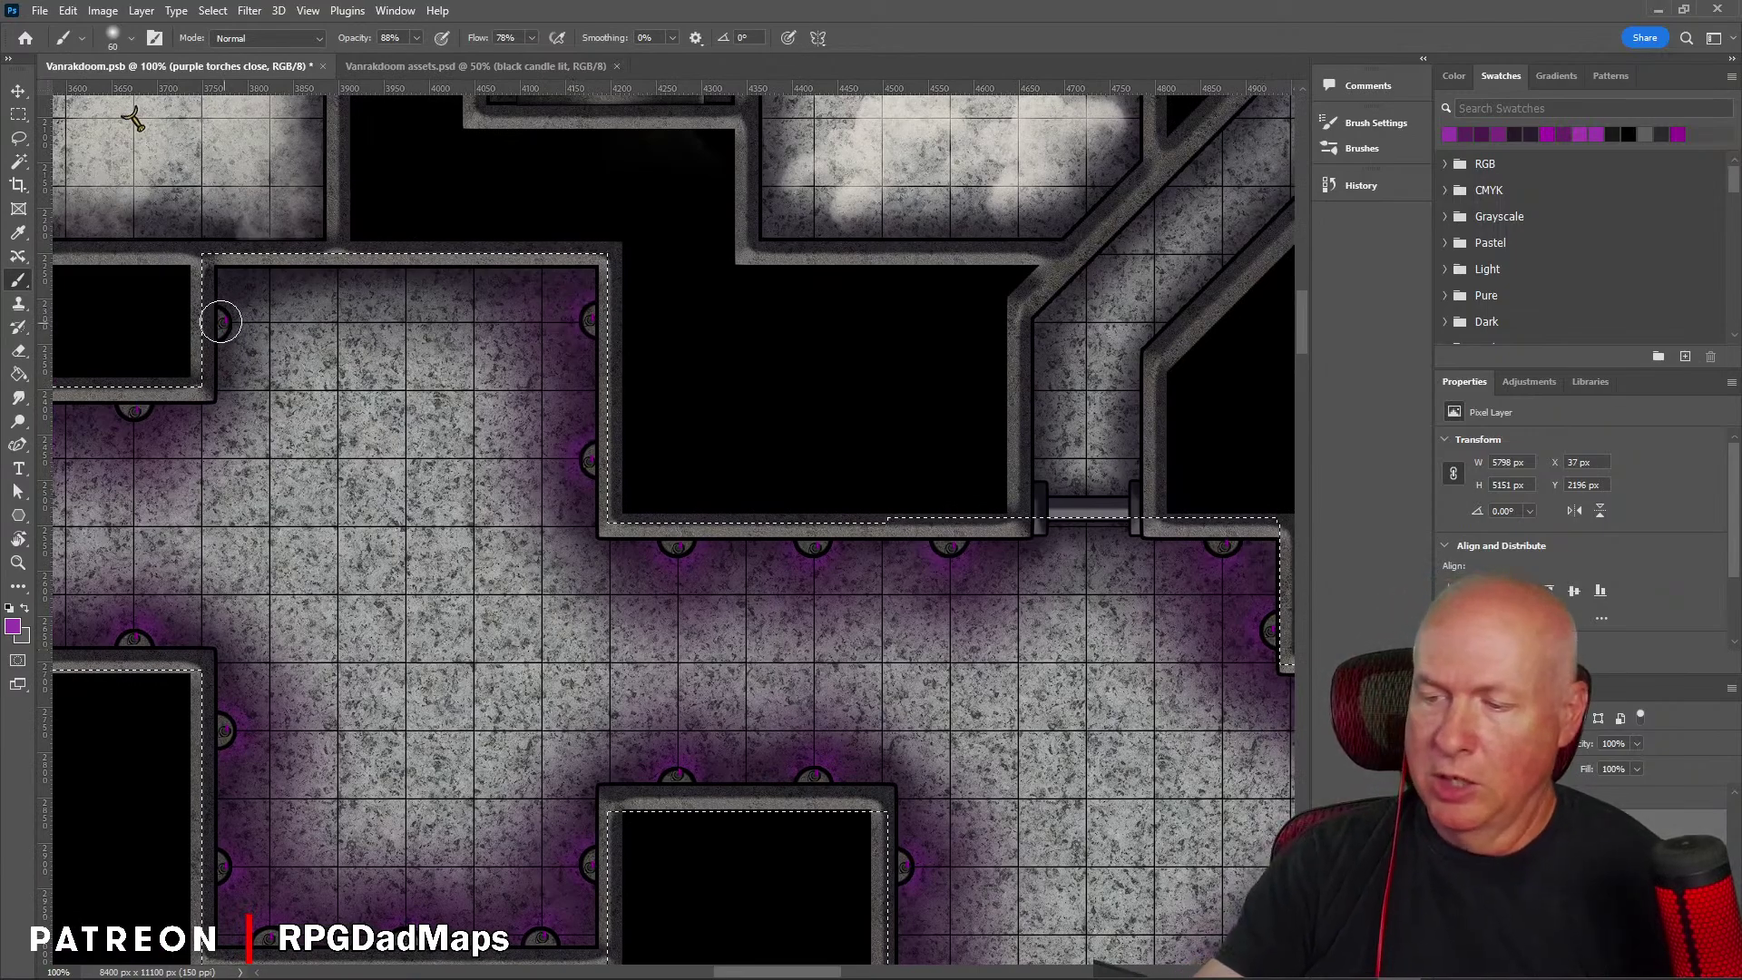
mouse_move(303, 524)
mouse_down()
mouse_move(422, 485)
mouse_move(809, 446)
mouse_up()
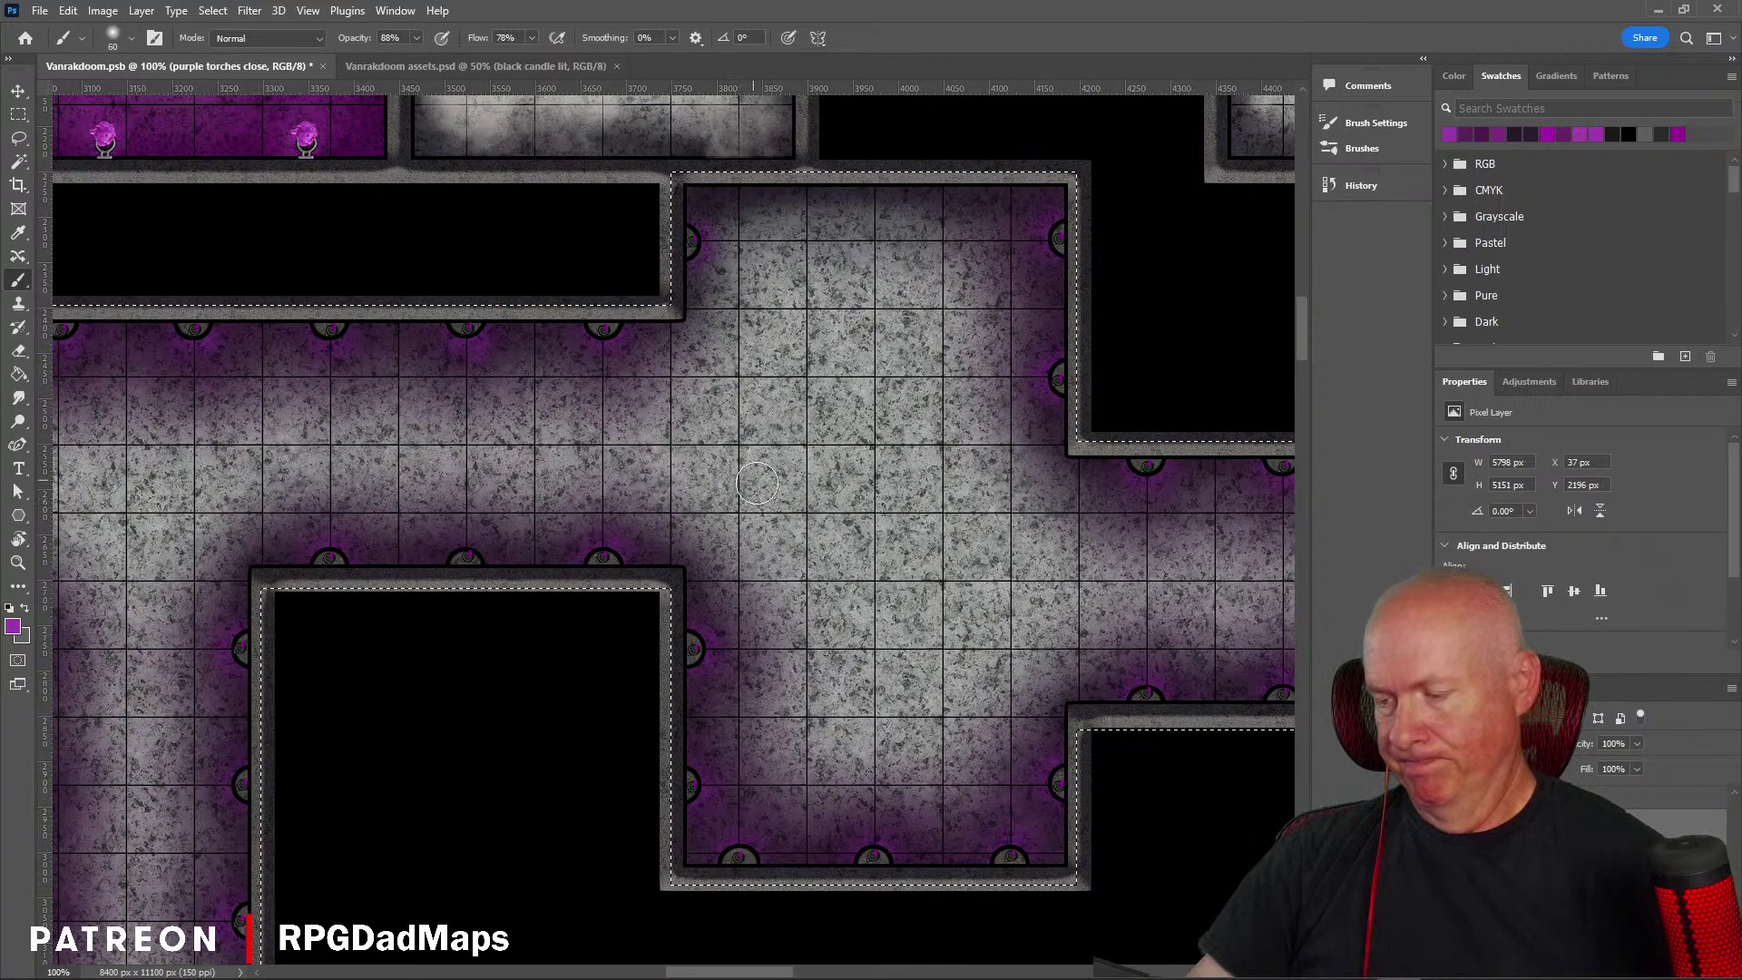
key(bracketleft)
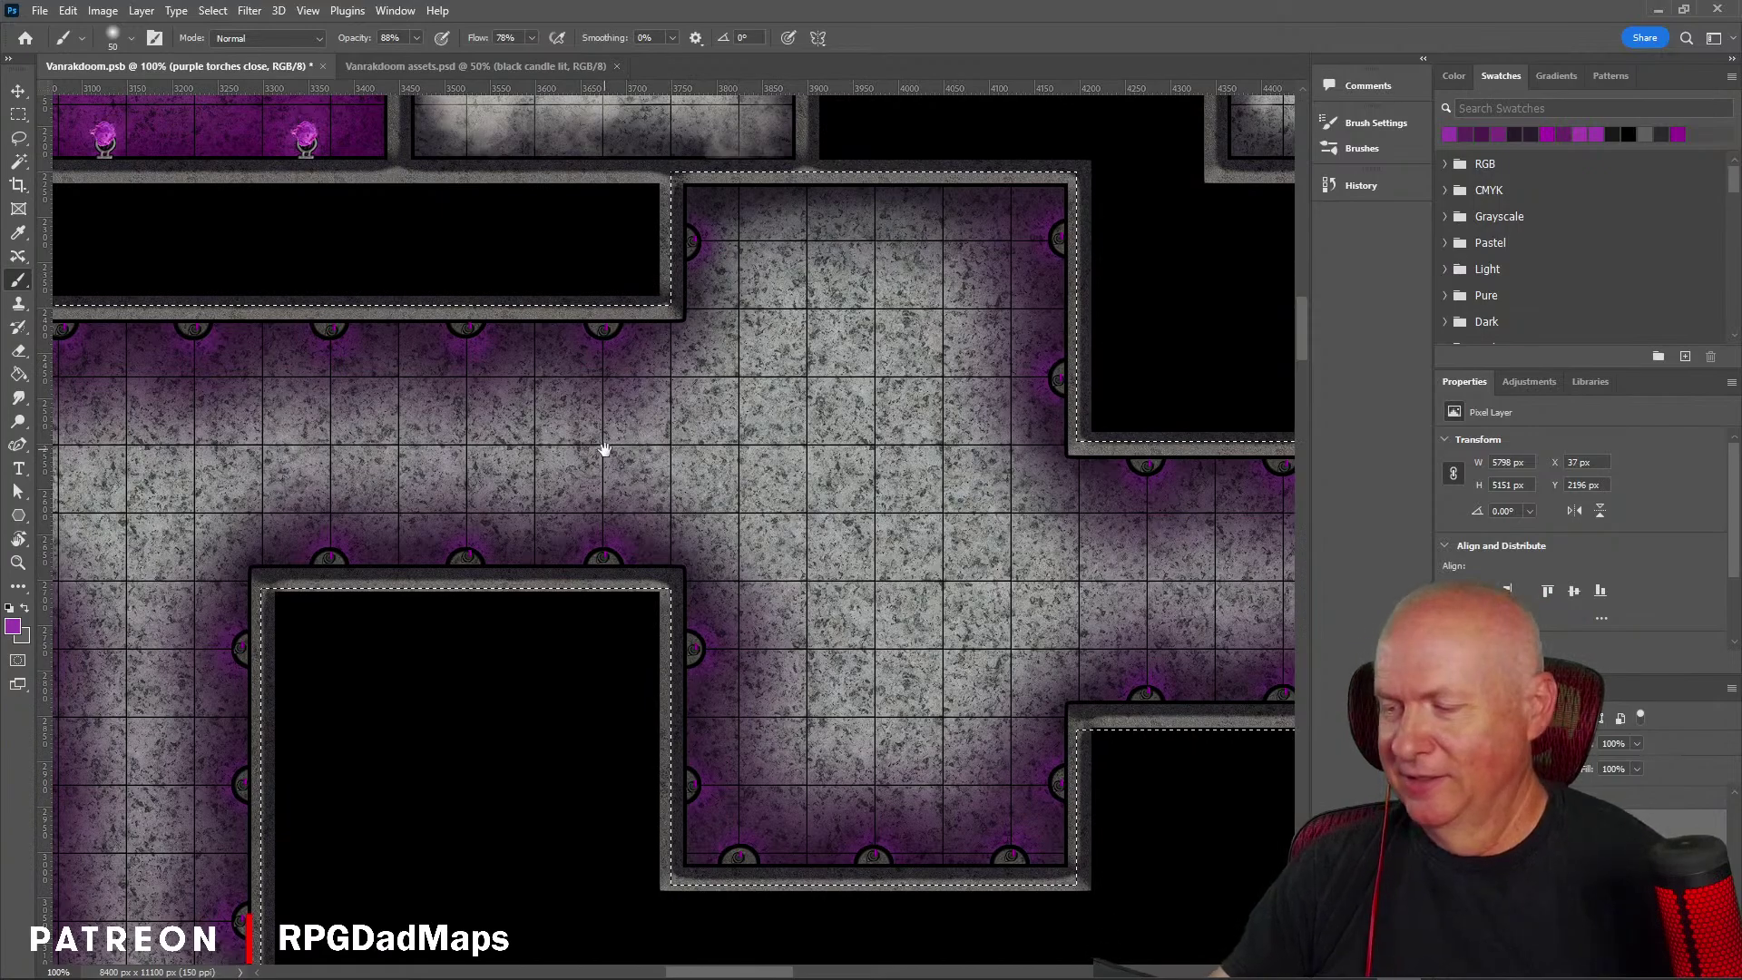
Step: Examine the candle glow throughout the area 12 corridors, up close and across the wider map
drag(604, 450, 1186, 296)
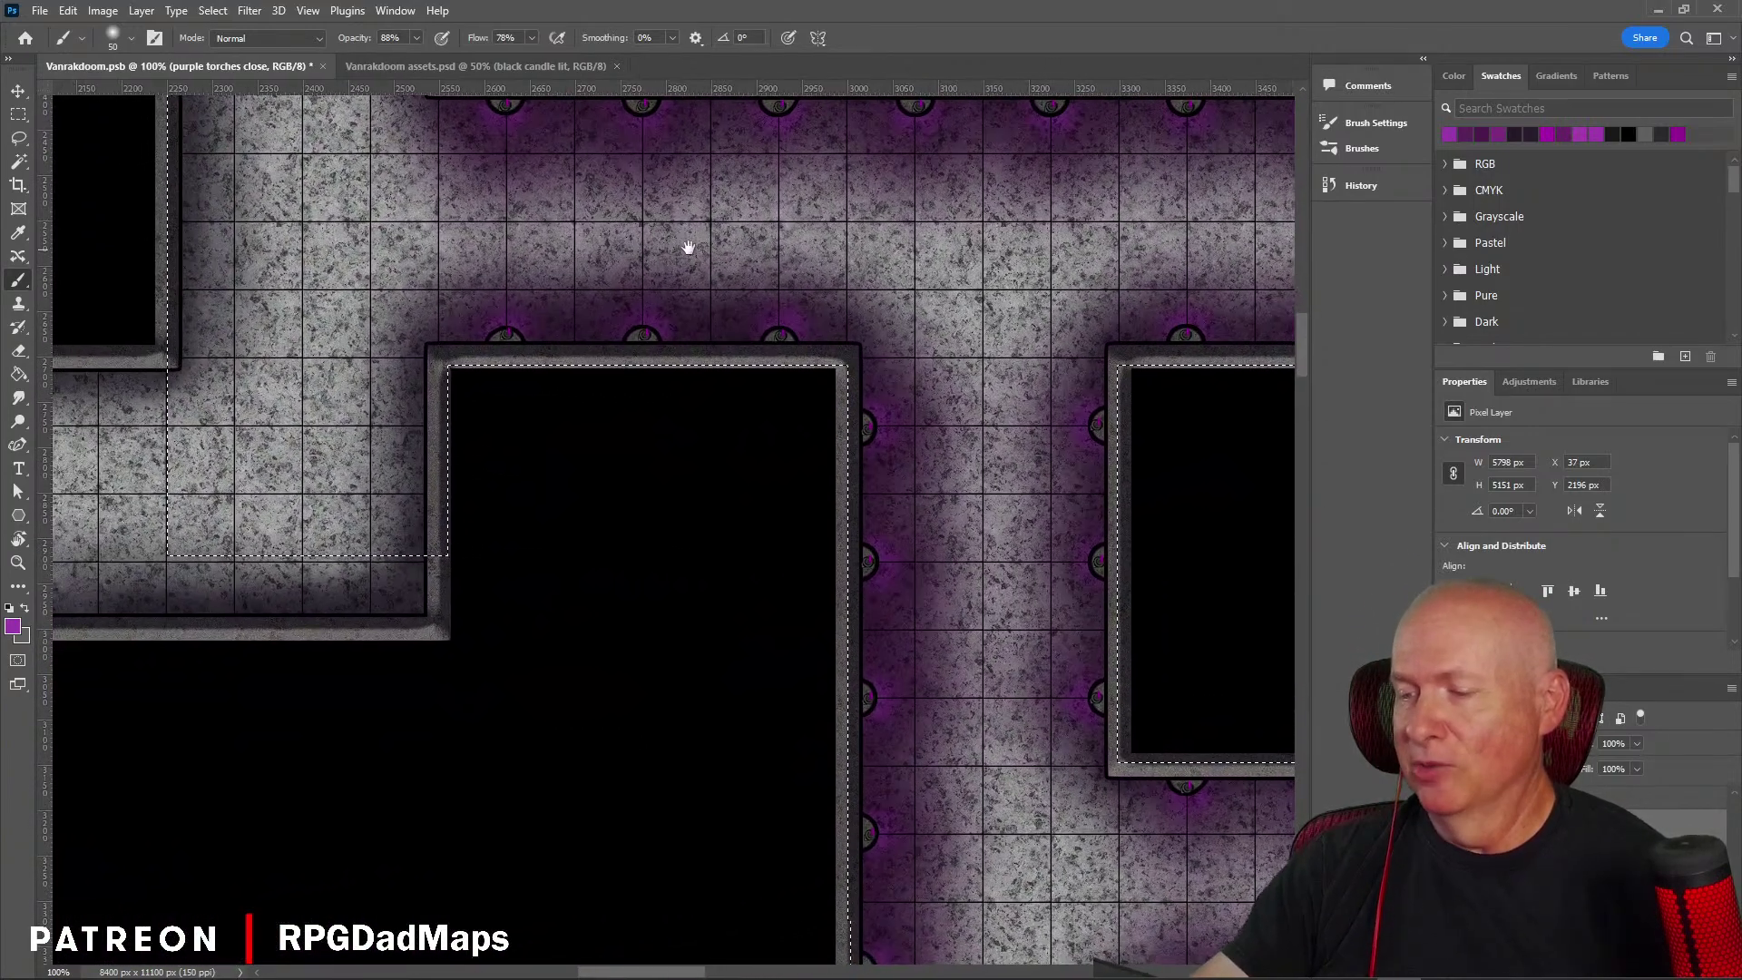
drag(684, 249, 463, 179)
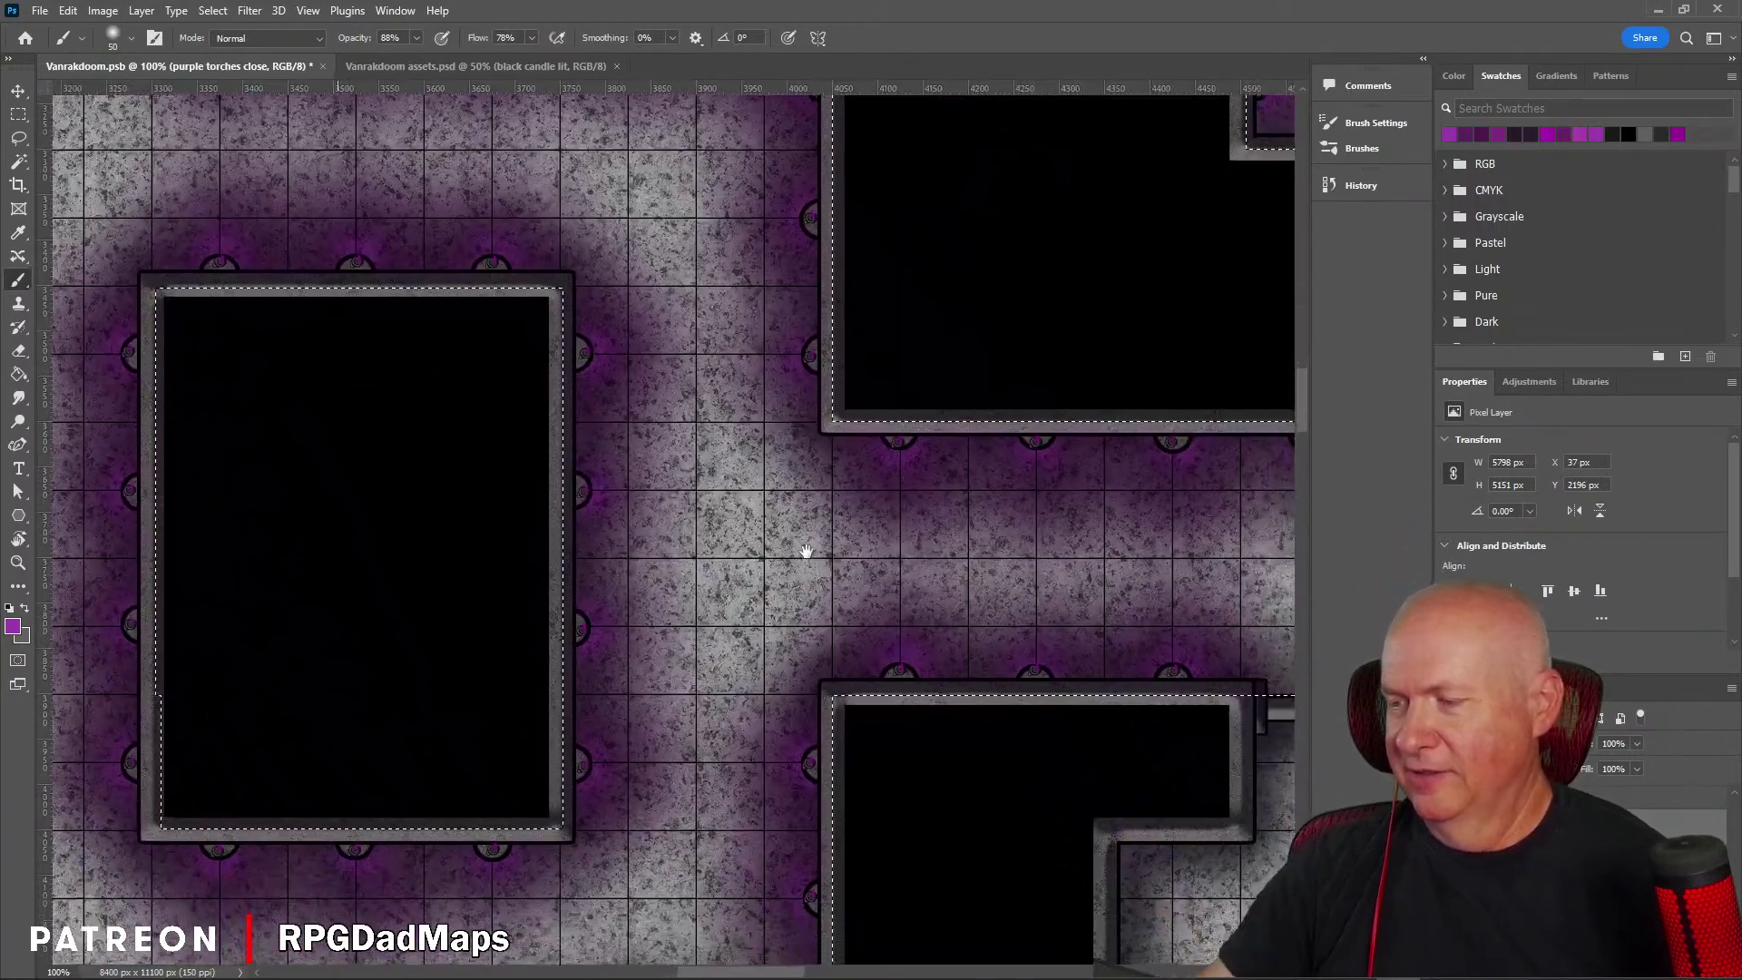
drag(806, 551, 934, 787)
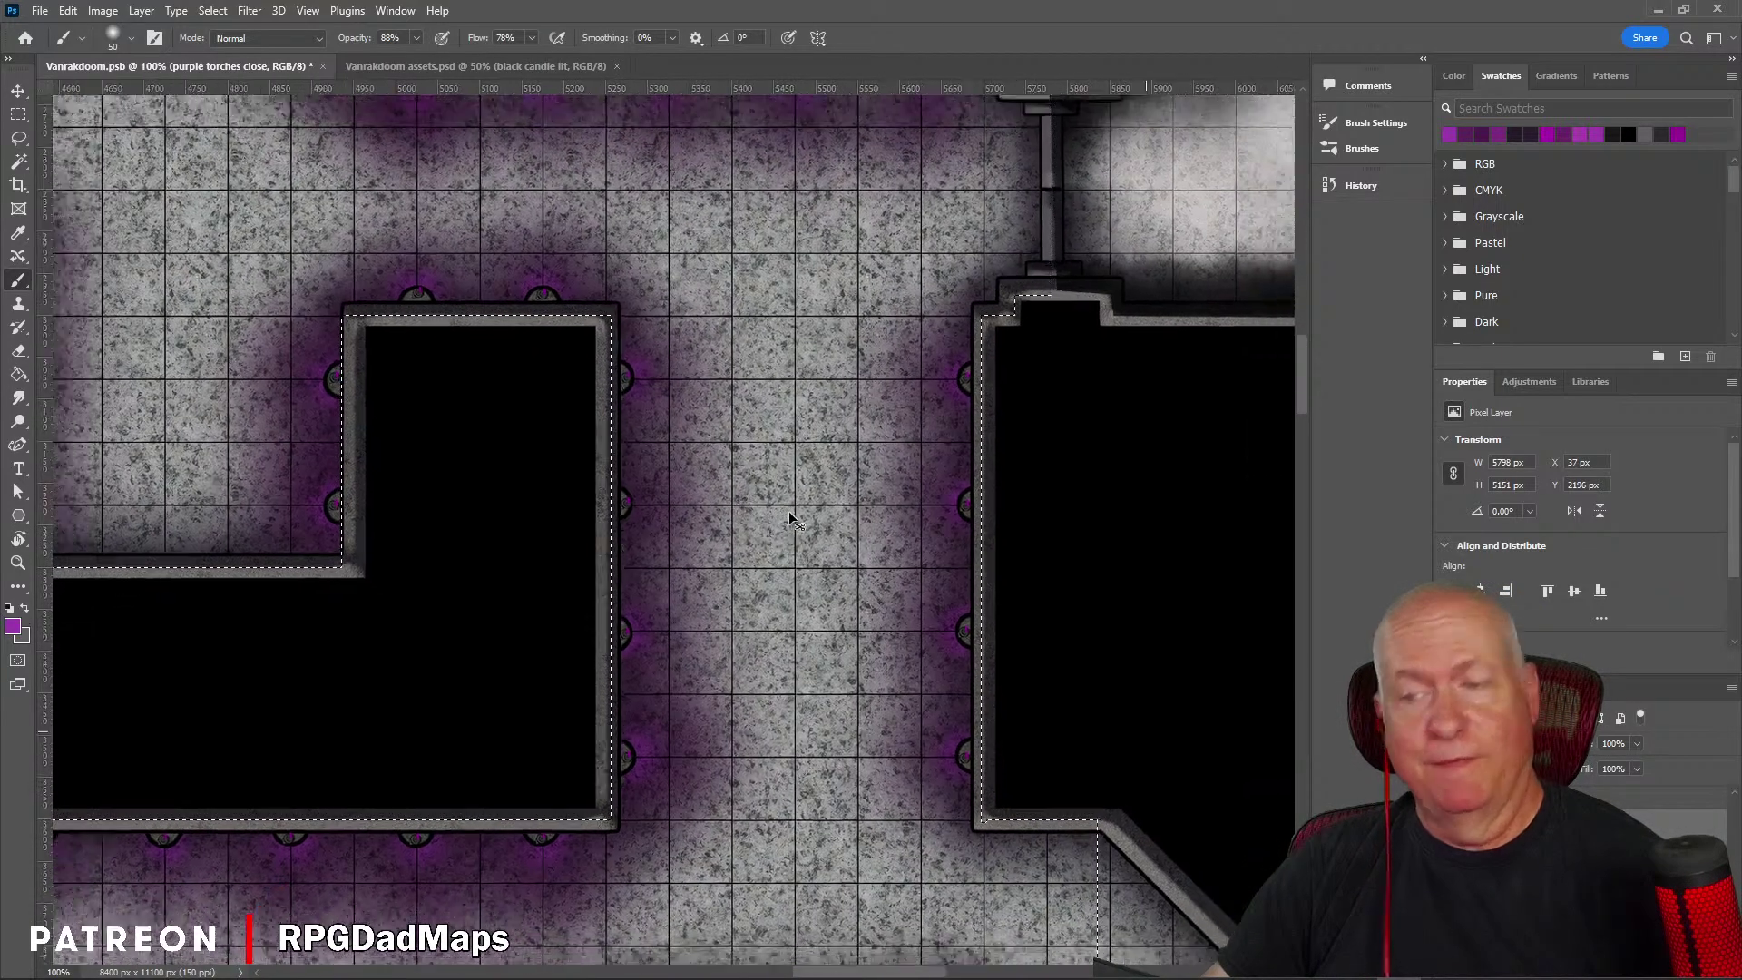
key(ctrl+minus)
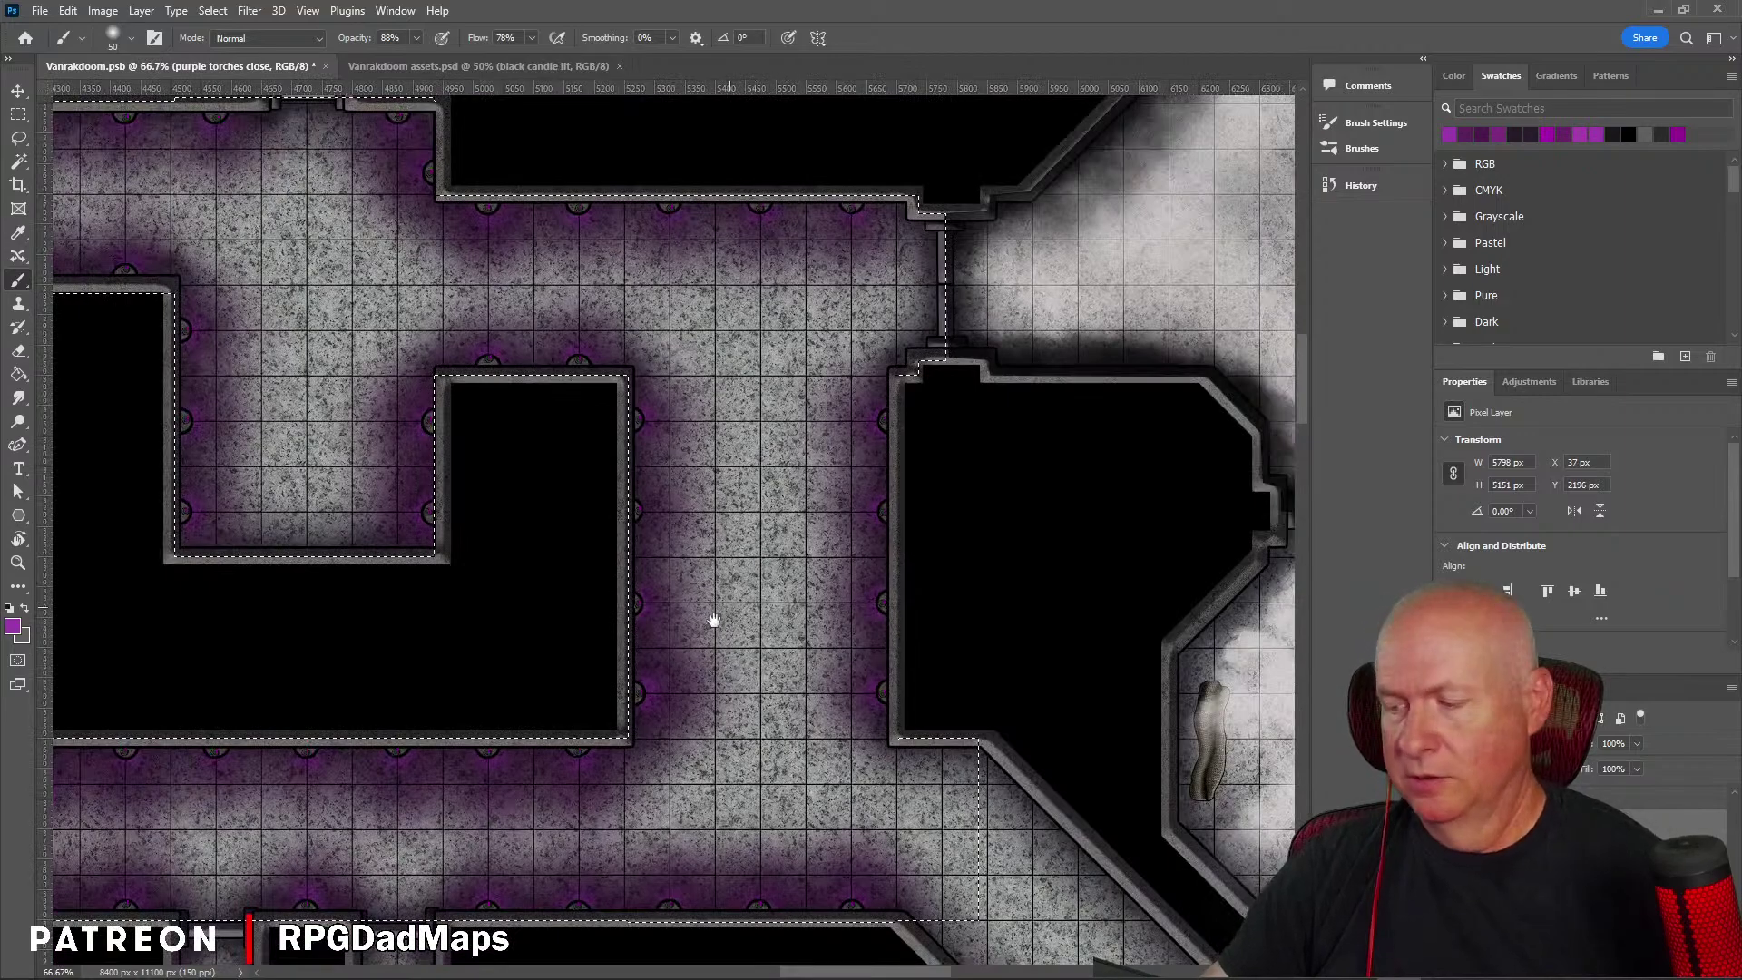
drag(743, 598, 758, 477)
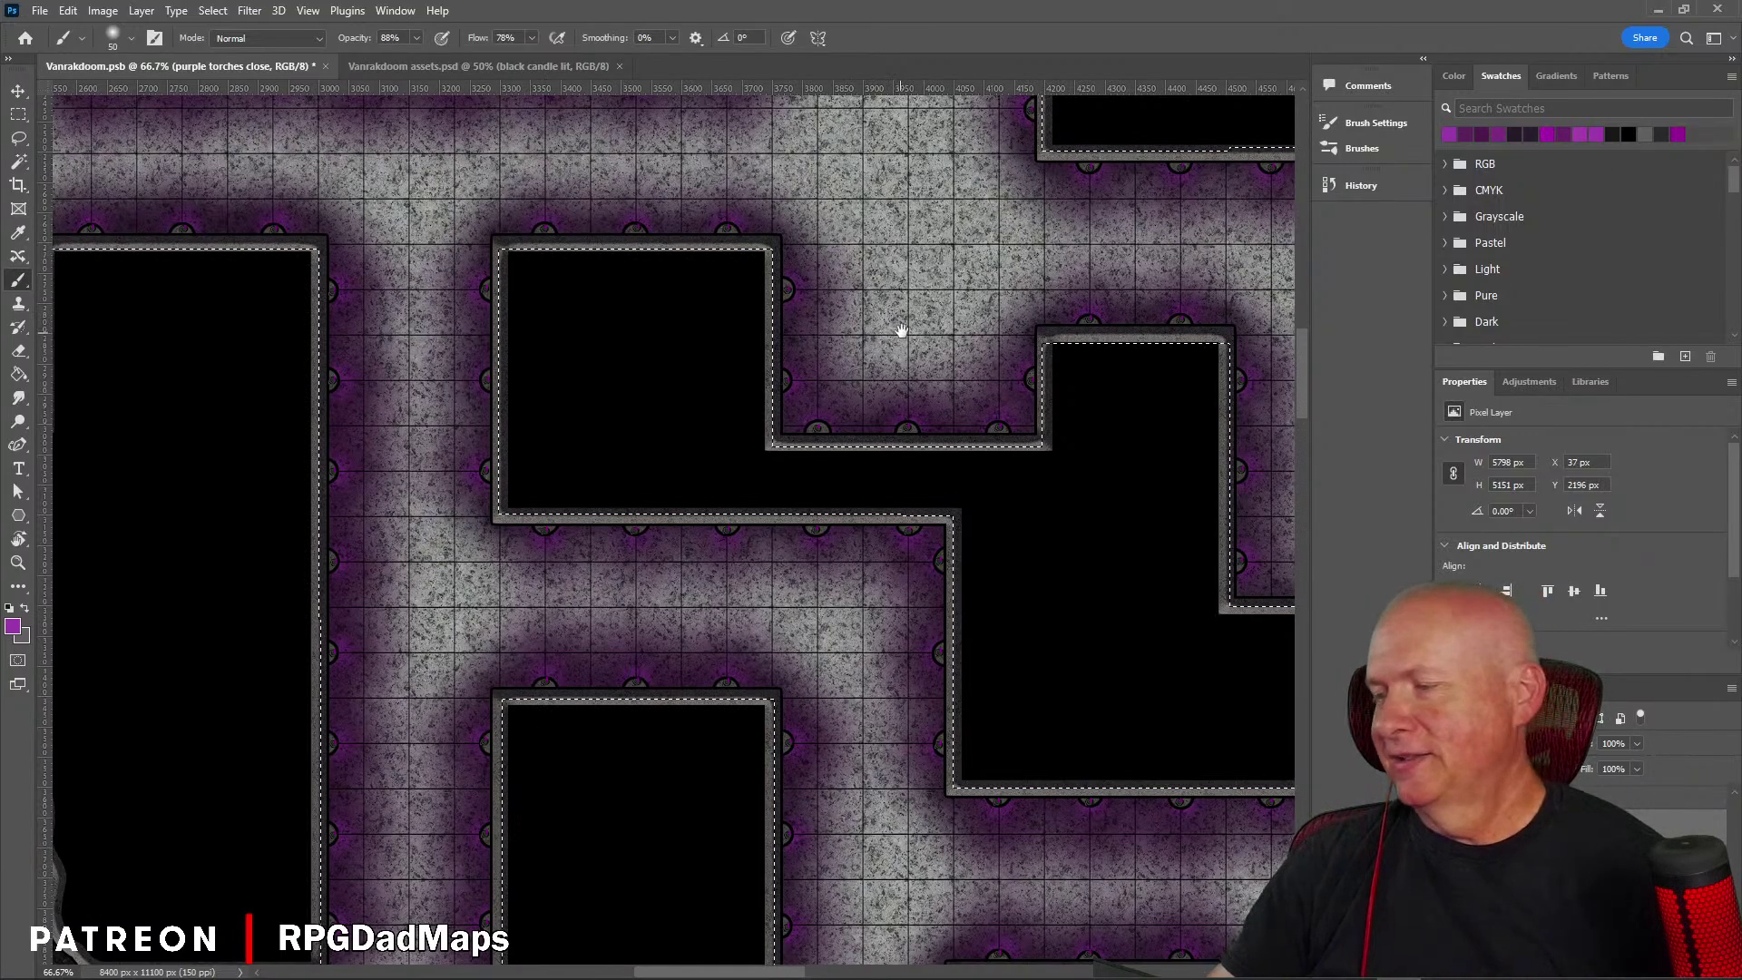
mouse_move(901, 332)
mouse_down()
mouse_move(731, 661)
mouse_move(692, 650)
mouse_move(646, 536)
mouse_move(662, 393)
mouse_move(730, 362)
mouse_up()
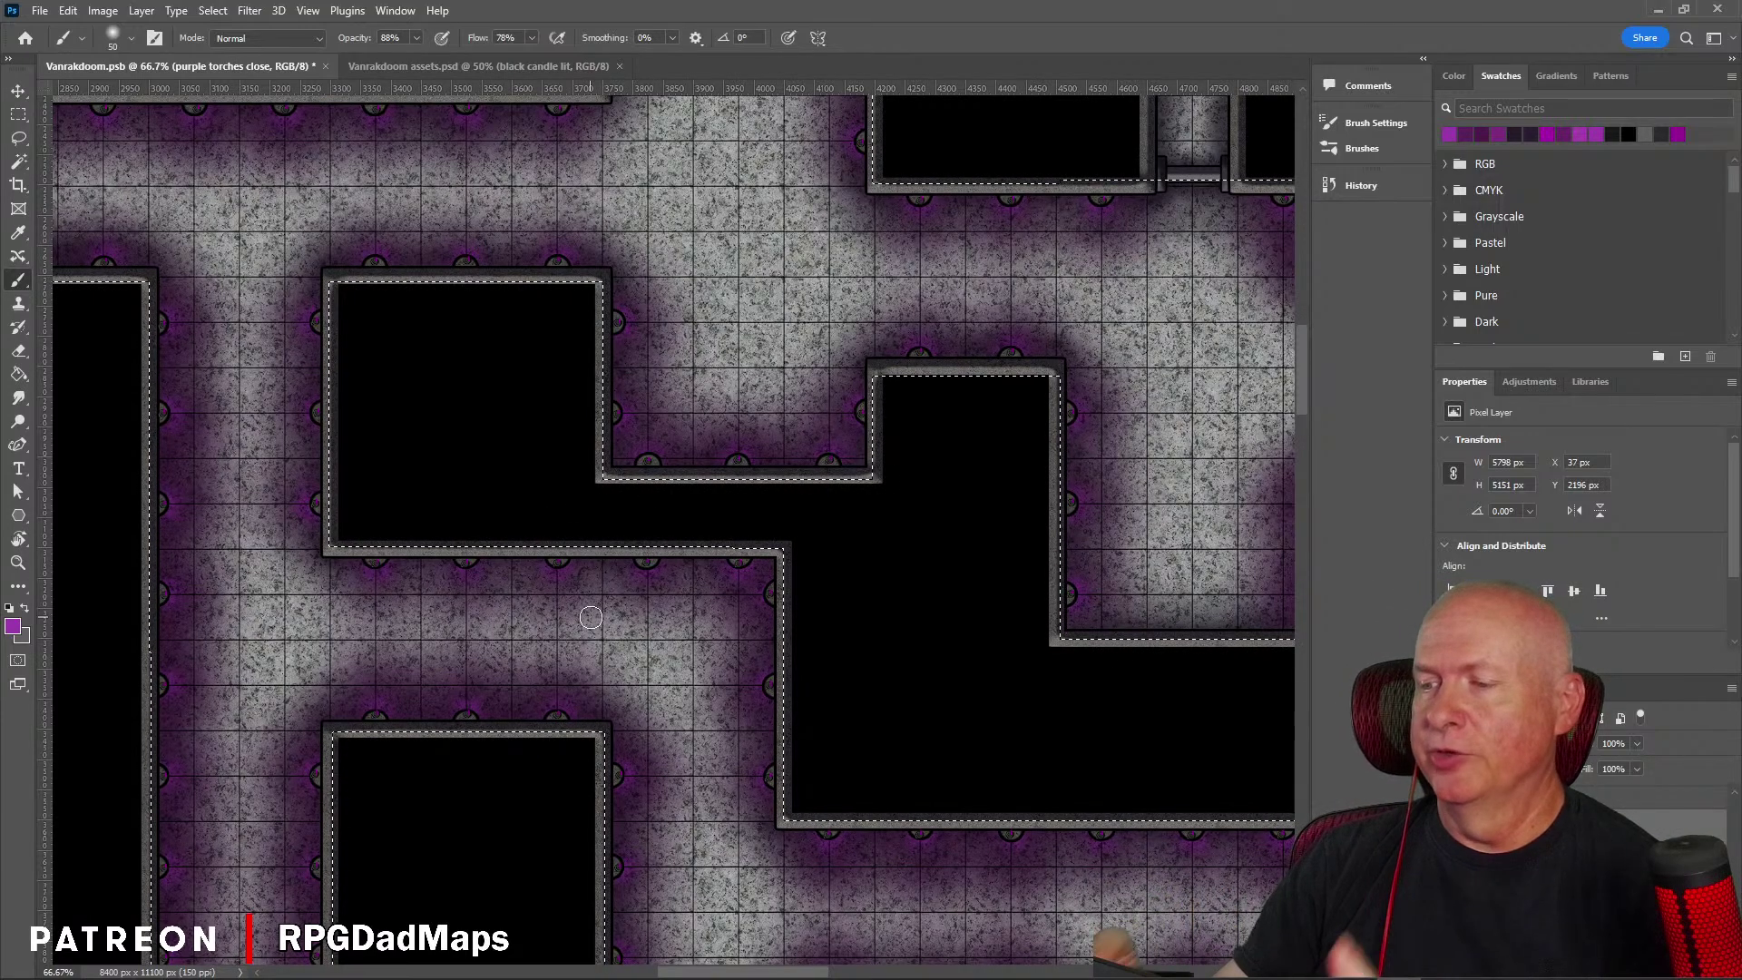
scroll(591, 618, down, 2)
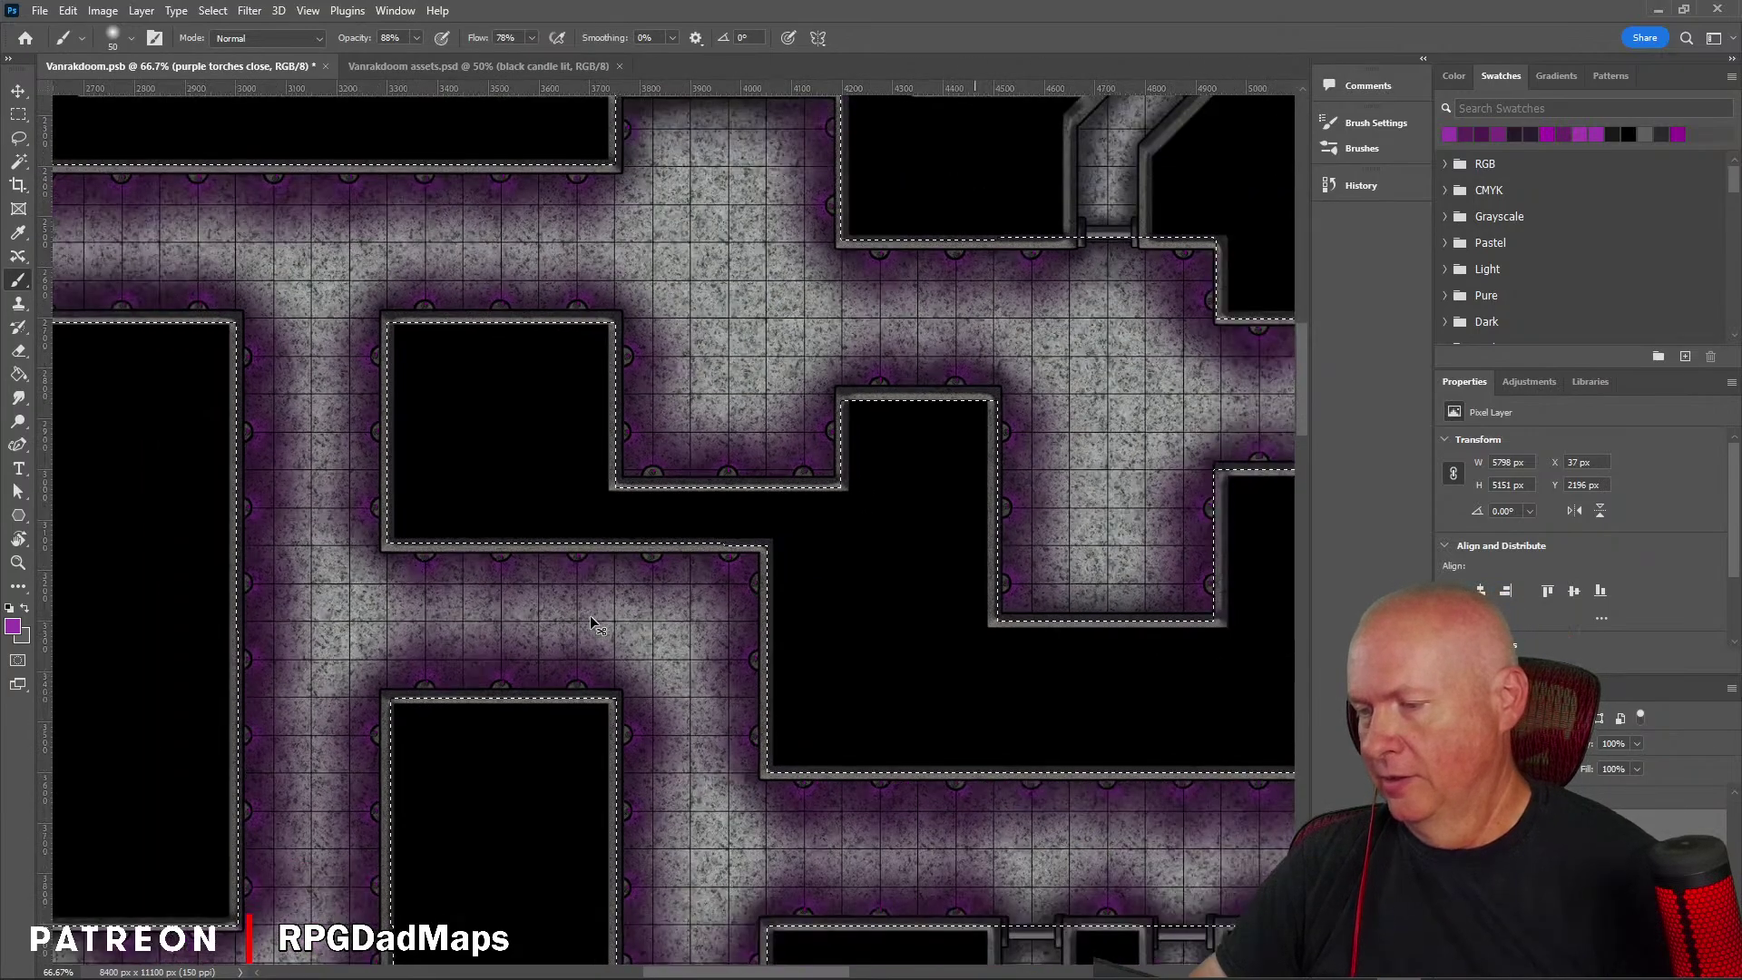
scroll(591, 618, down, 1)
scroll(590, 618, down, 1)
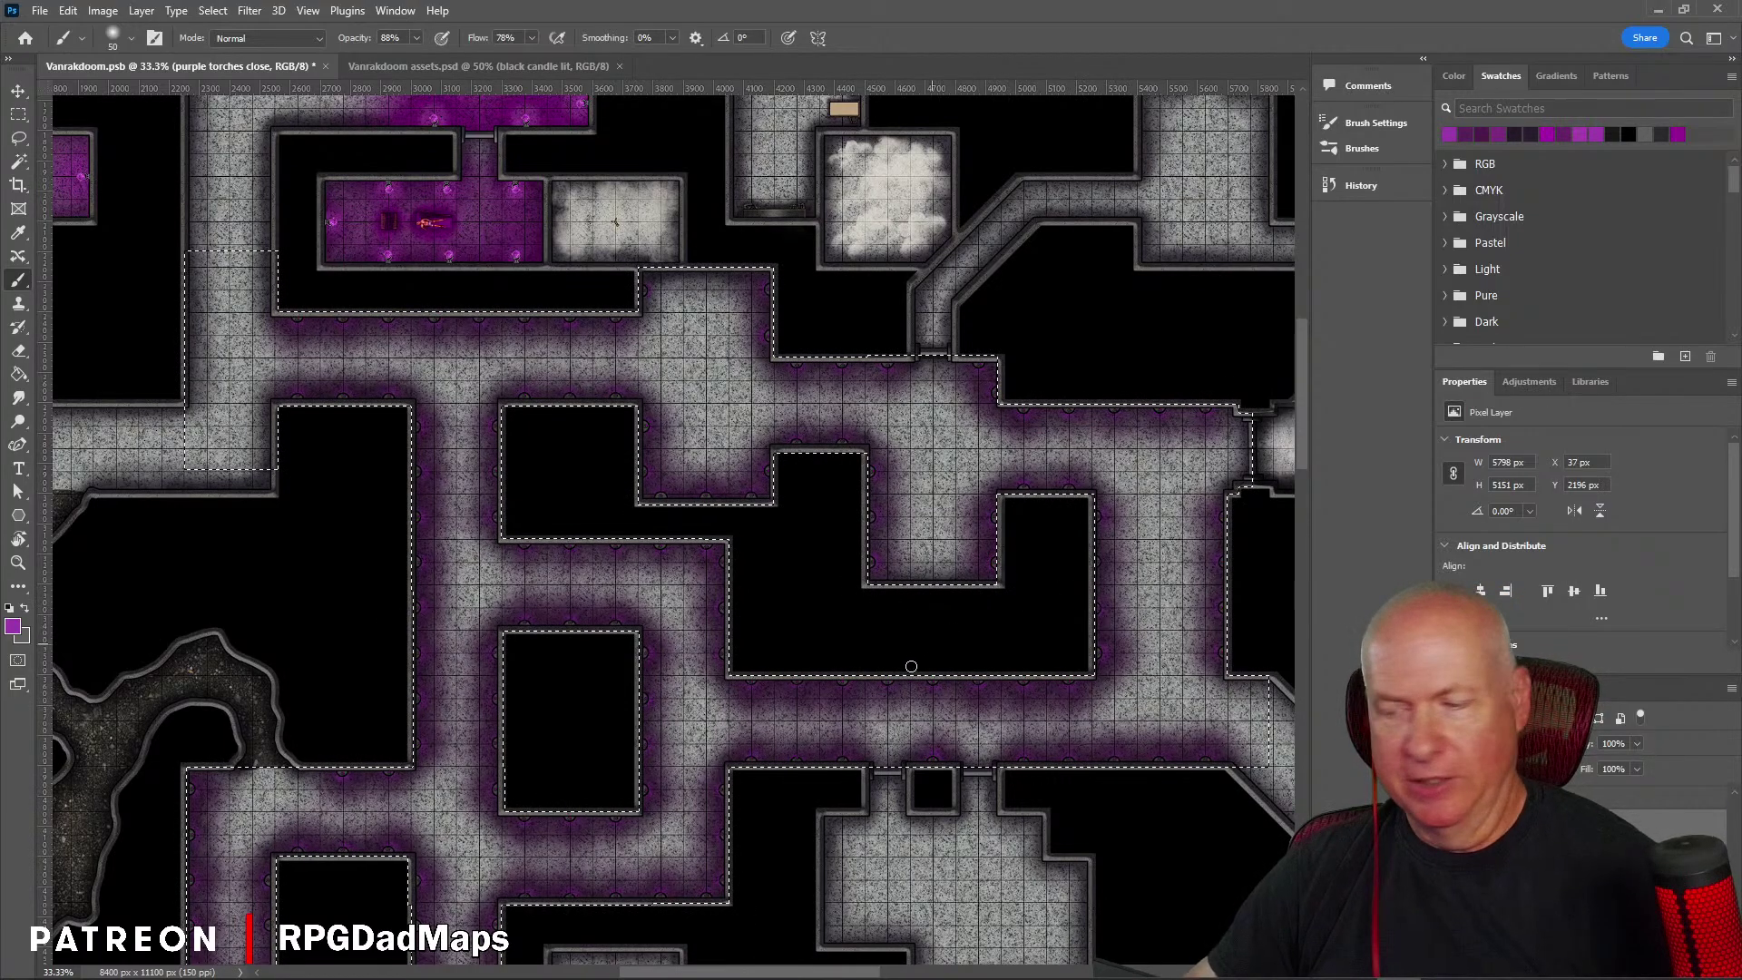
mouse_move(895, 678)
mouse_down()
mouse_move(922, 575)
mouse_move(907, 459)
mouse_move(790, 327)
mouse_move(774, 665)
mouse_move(726, 847)
mouse_move(685, 746)
mouse_move(688, 611)
mouse_move(673, 615)
mouse_up()
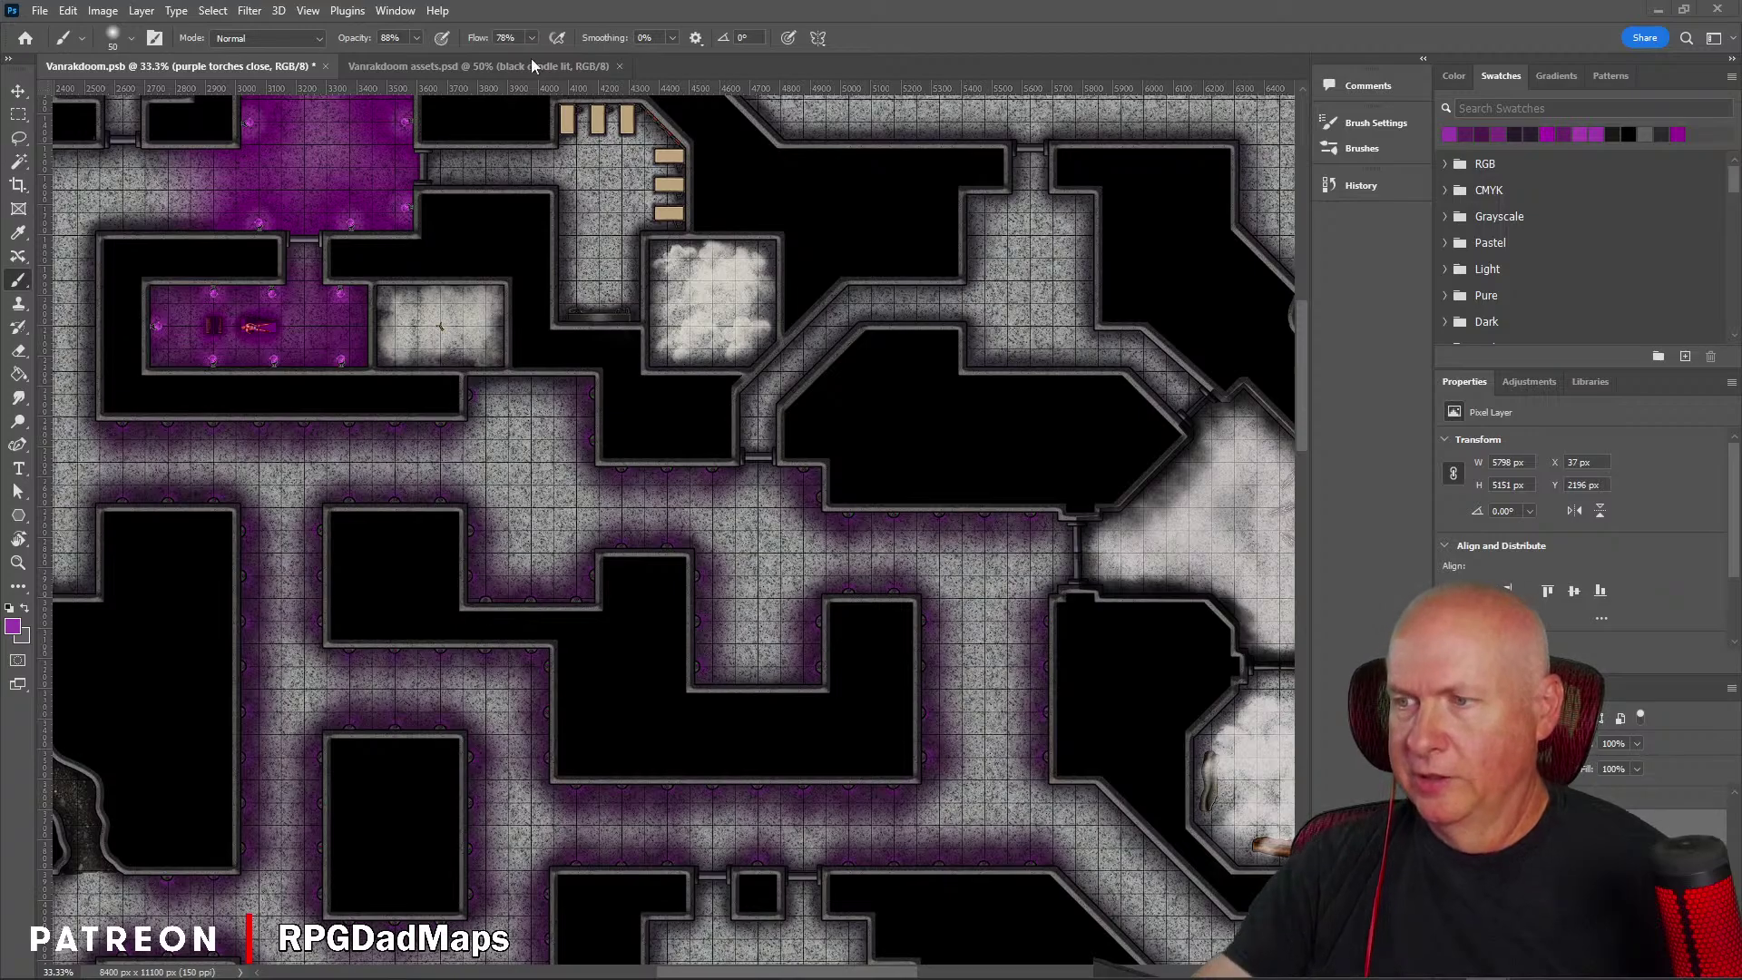
Step: Restore the previous selection around the area 12 corridors
key(ctrl+shift+d)
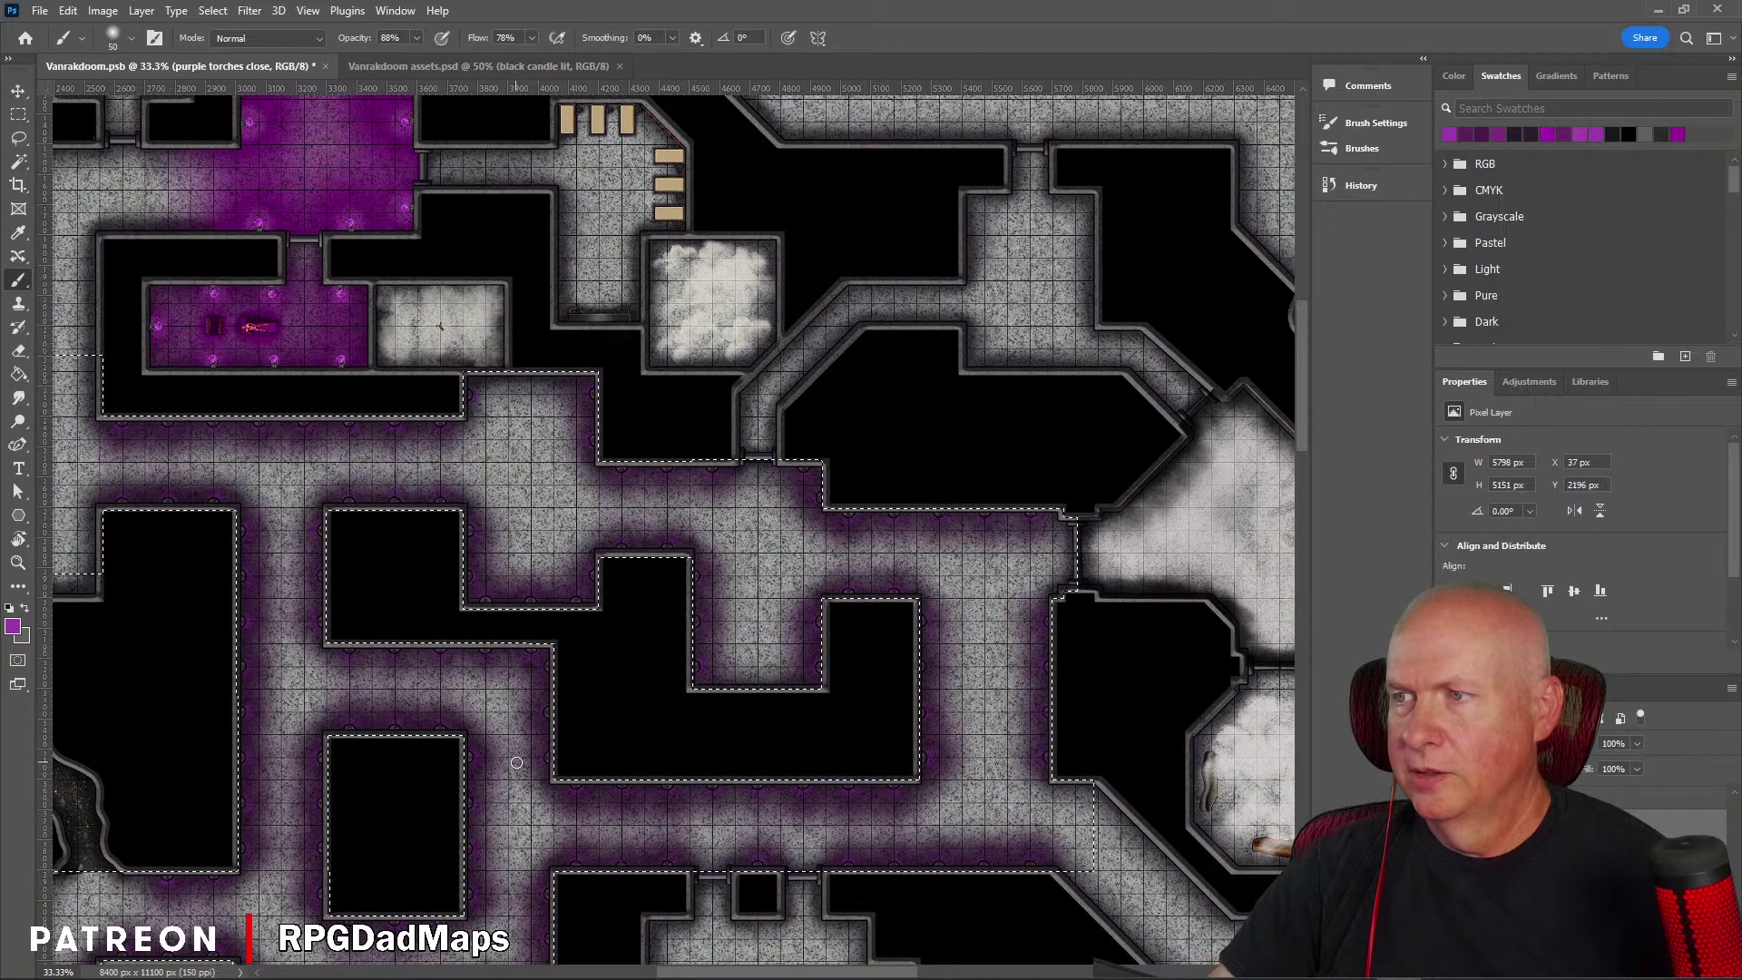
mouse_move(511, 786)
mouse_down()
mouse_move(564, 493)
mouse_move(605, 403)
mouse_up()
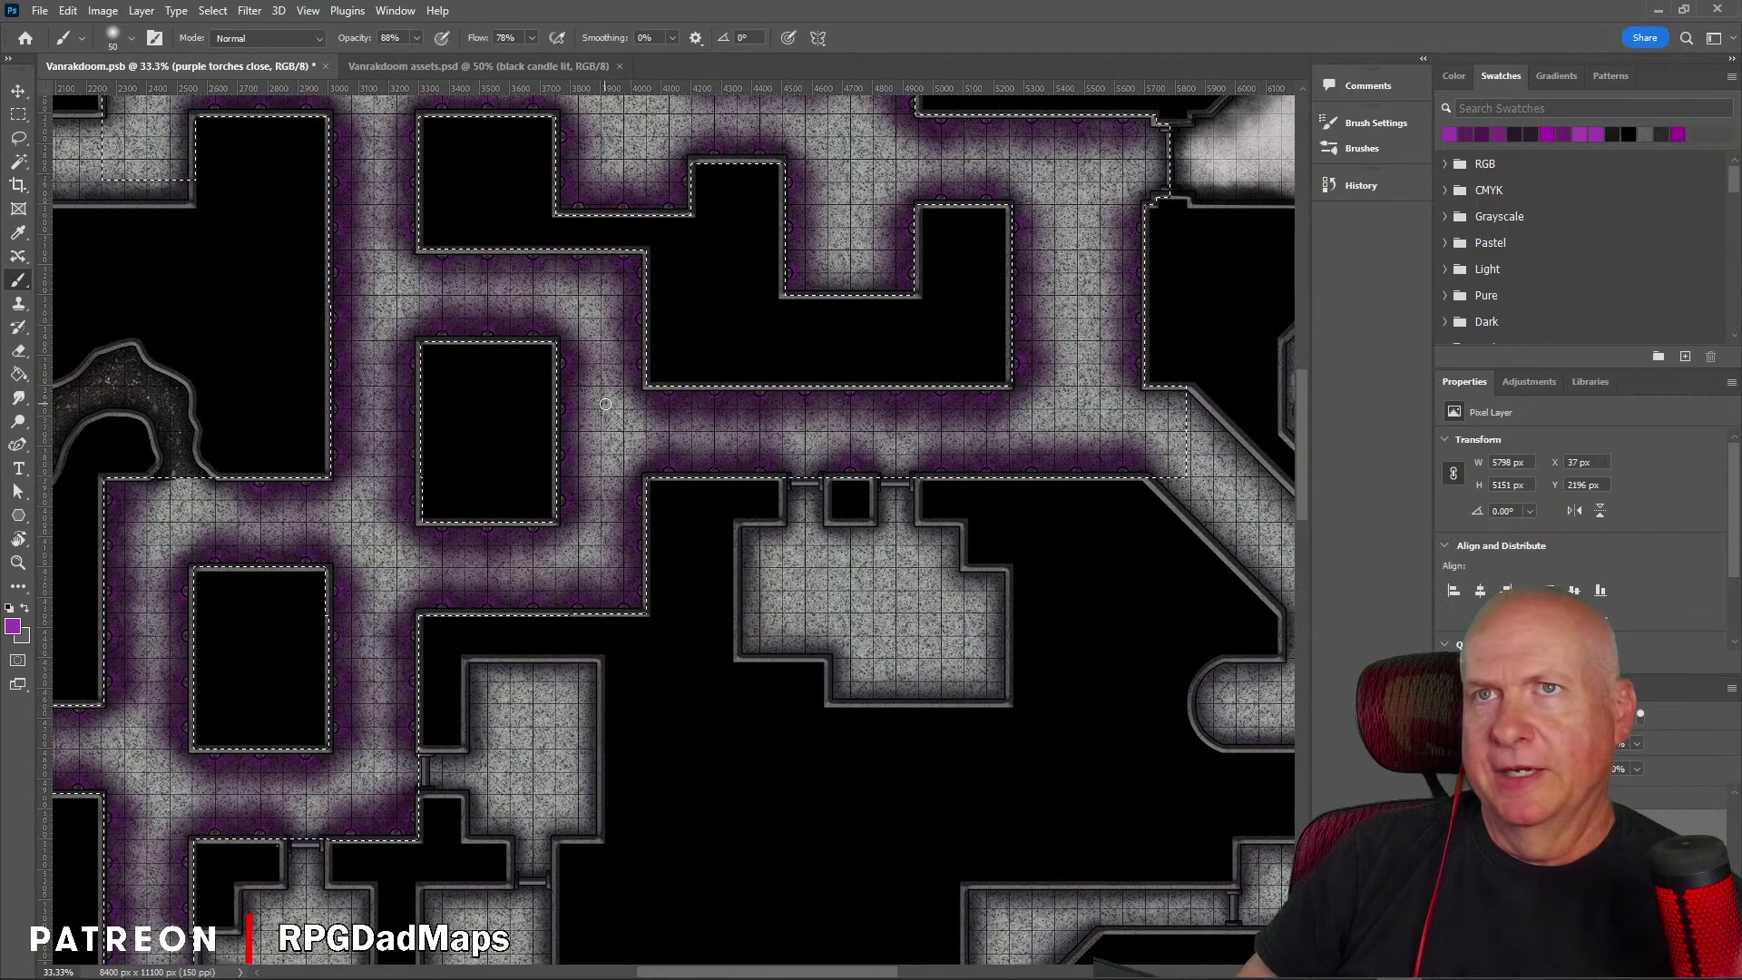